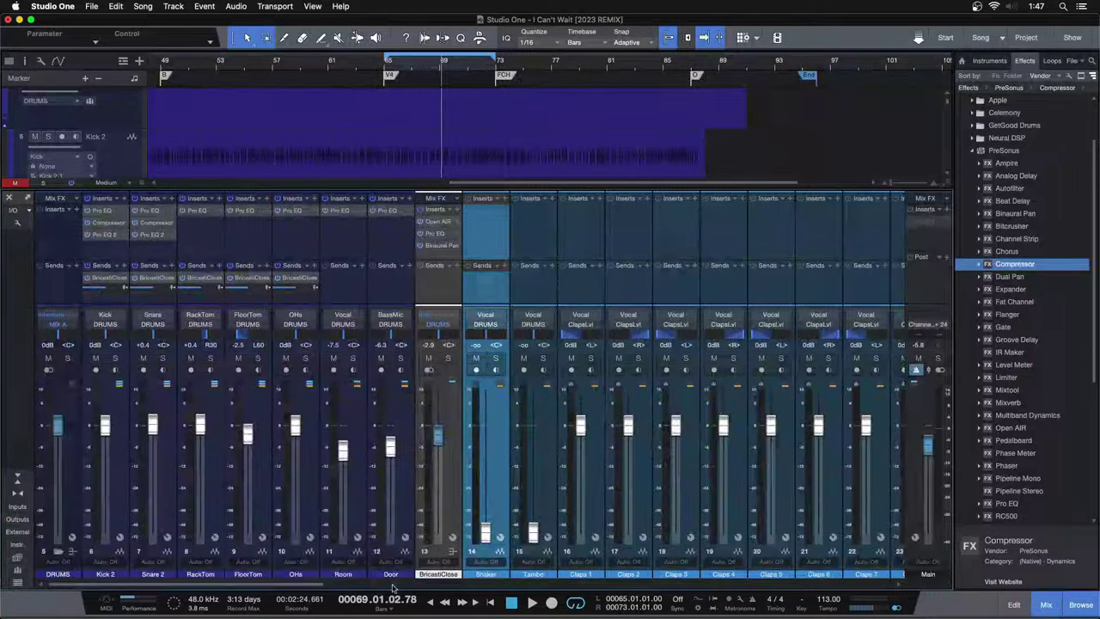
pyautogui.moveTo(320, 583)
pyautogui.mouseDown()
pyautogui.moveTo(356, 582)
pyautogui.moveTo(310, 583)
pyautogui.mouseUp()
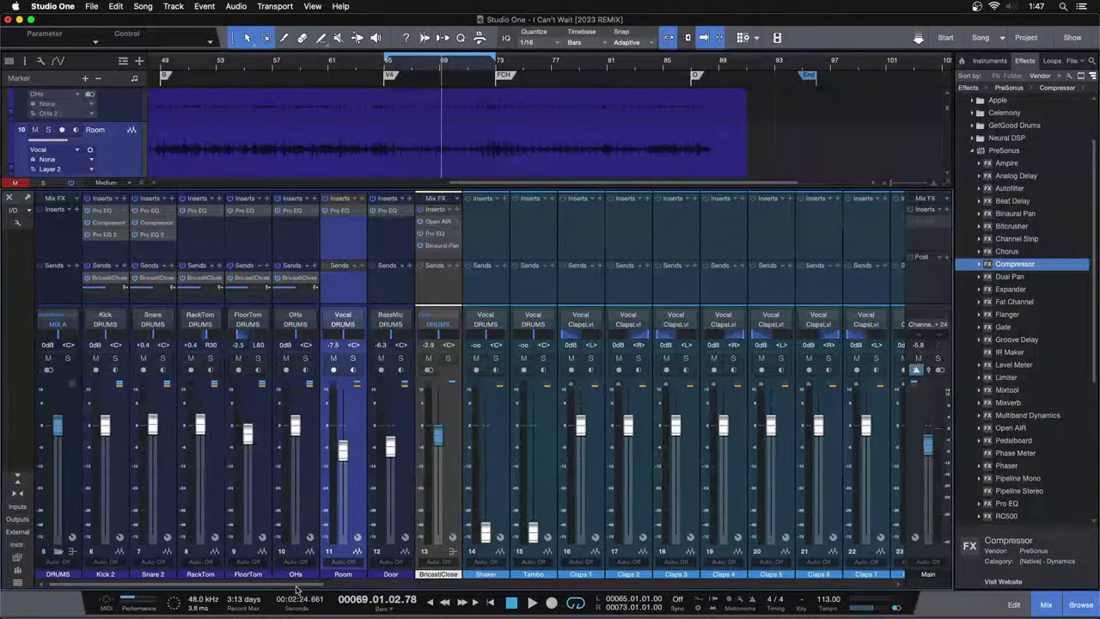
pyautogui.moveTo(219, 584); pyautogui.dragTo(350, 581)
pyautogui.hscroll(-3, 359, 273)
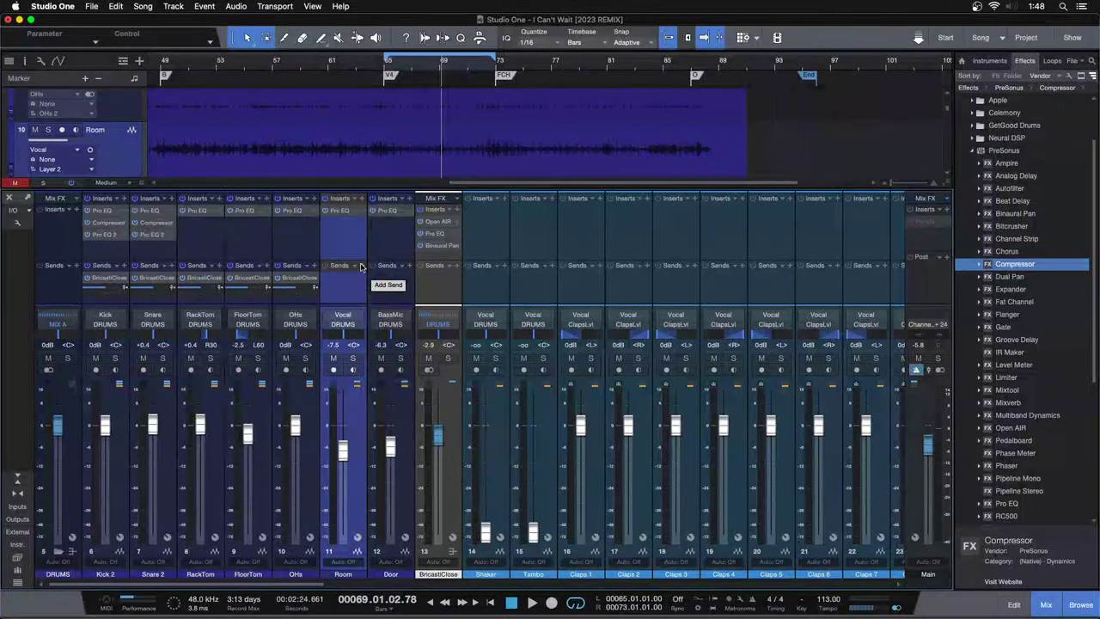
# Play the full drum mix, solo the Kick 2 channel and play it alone from the V4 marker at bar 65.
pyautogui.press('space')
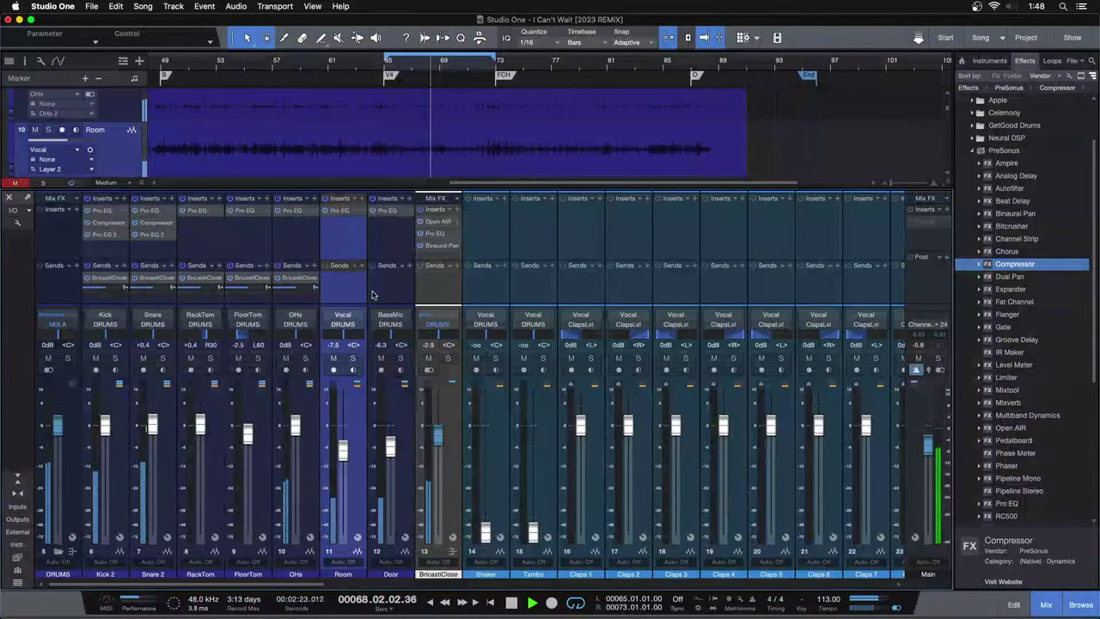
pyautogui.click(115, 358)
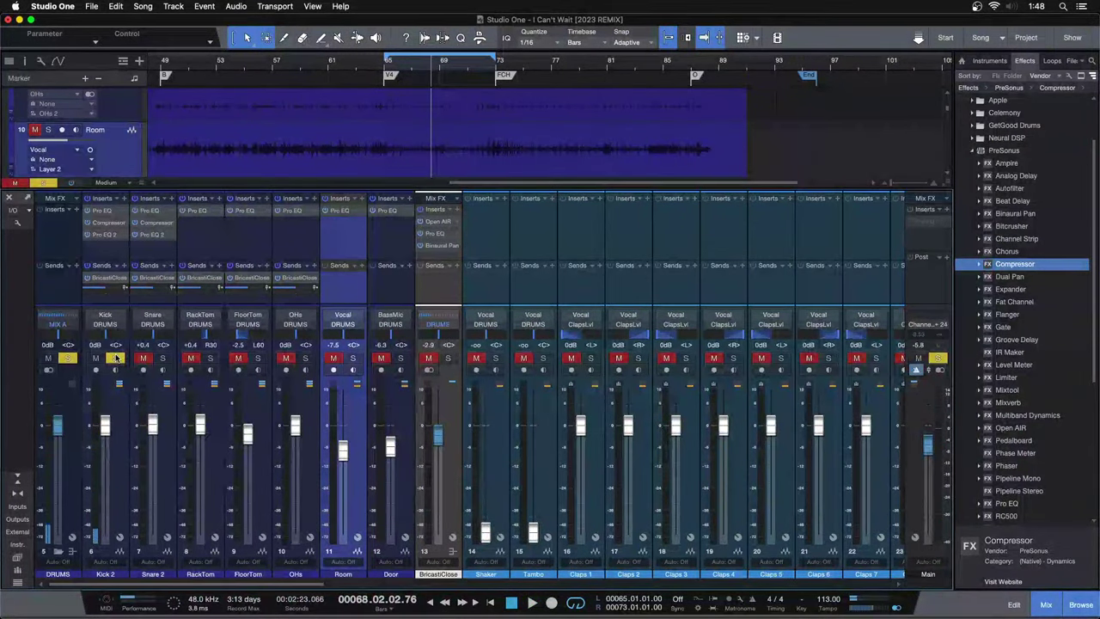
pyautogui.click(17, 479)
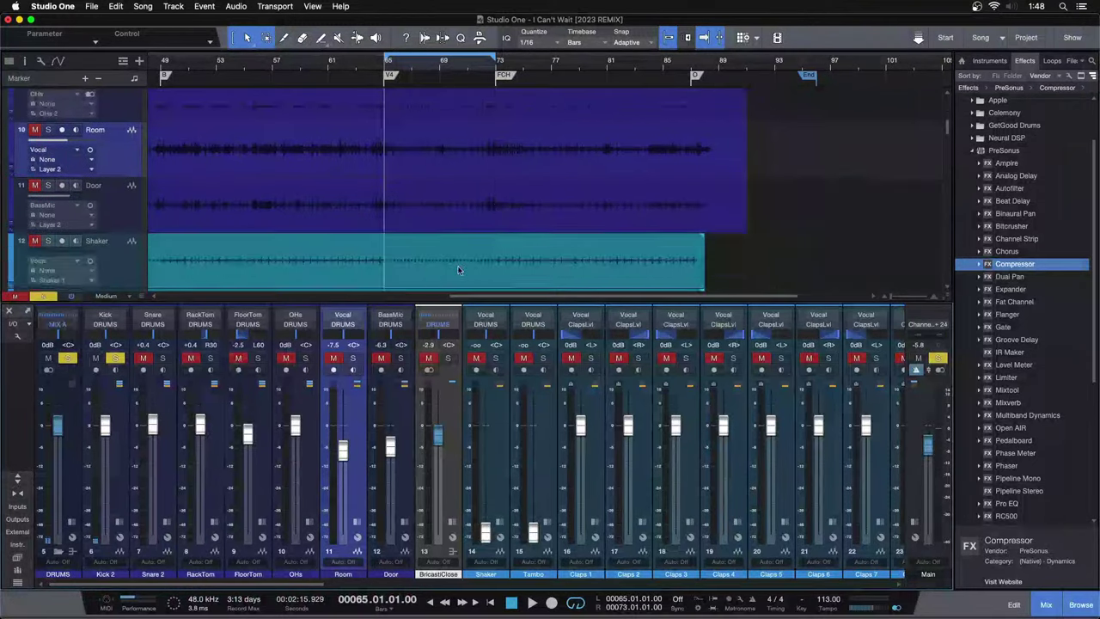
pyautogui.moveTo(422, 70); pyautogui.dragTo(443, 90)
pyautogui.press('space')
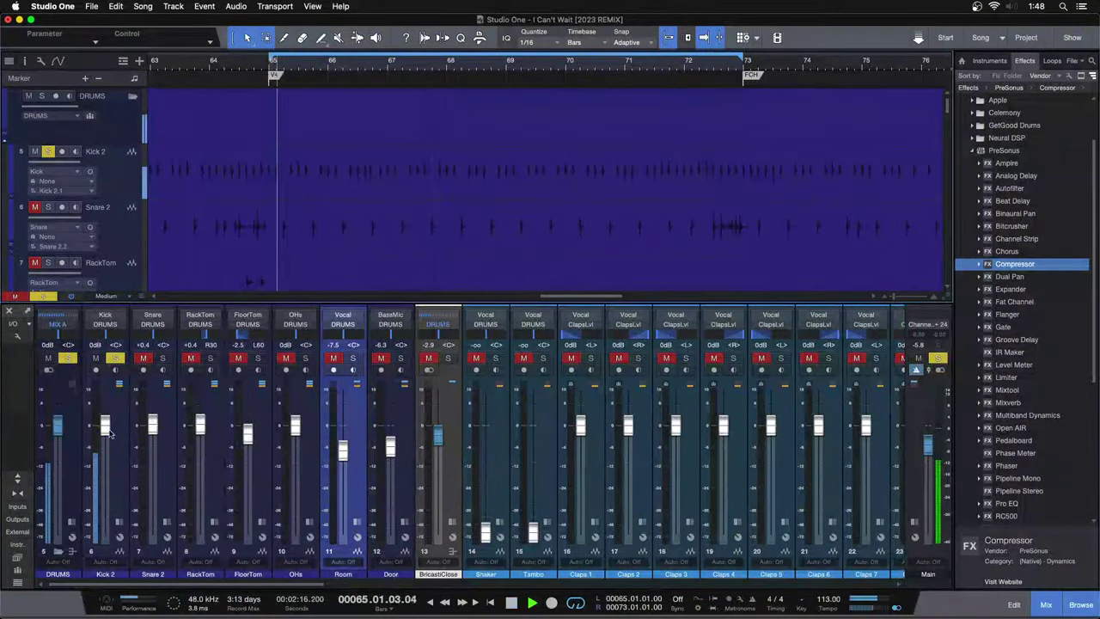
# Open the Pro EQ 2 insert on Kick 2 and raise its 80 Hz LF band gain to 12.96 dB.
pyautogui.doubleClick(114, 518)
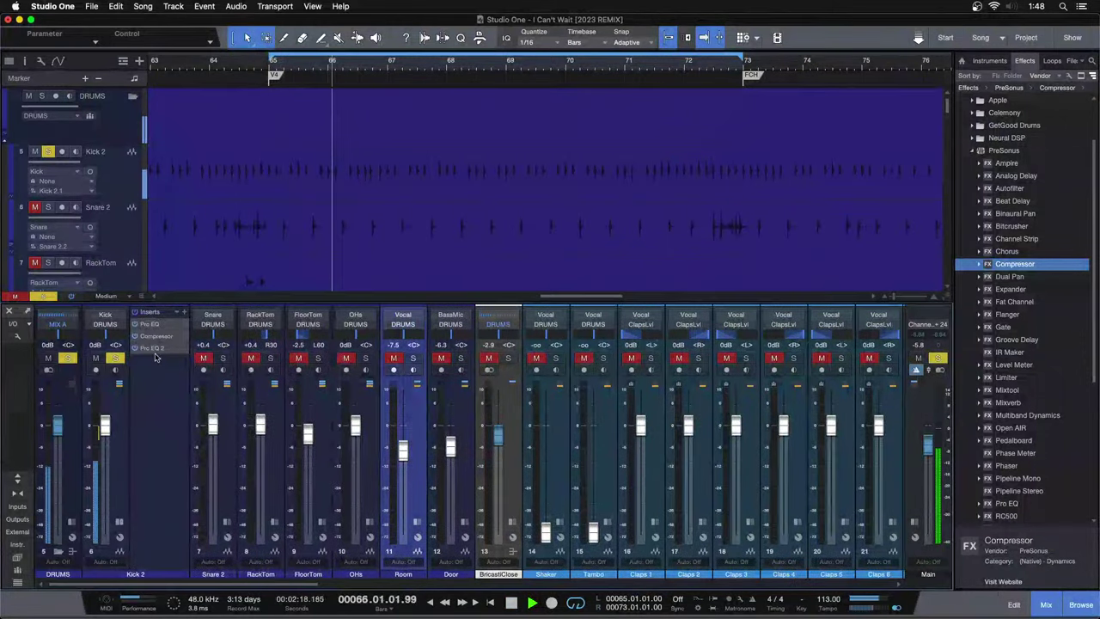
pyautogui.doubleClick(154, 349)
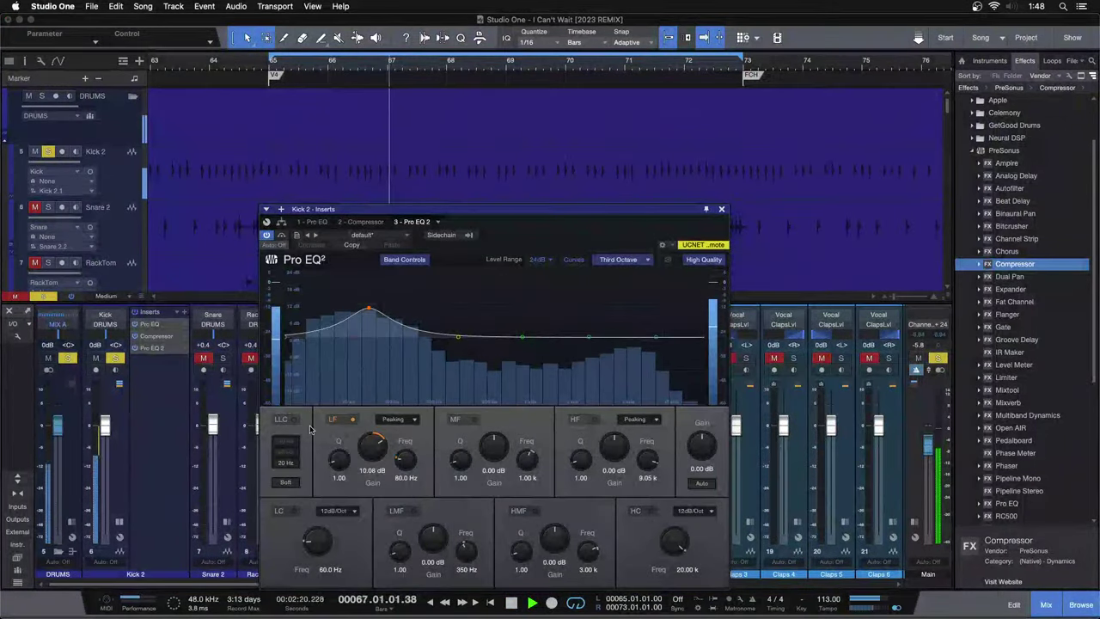
pyautogui.scroll(2, 364, 448)
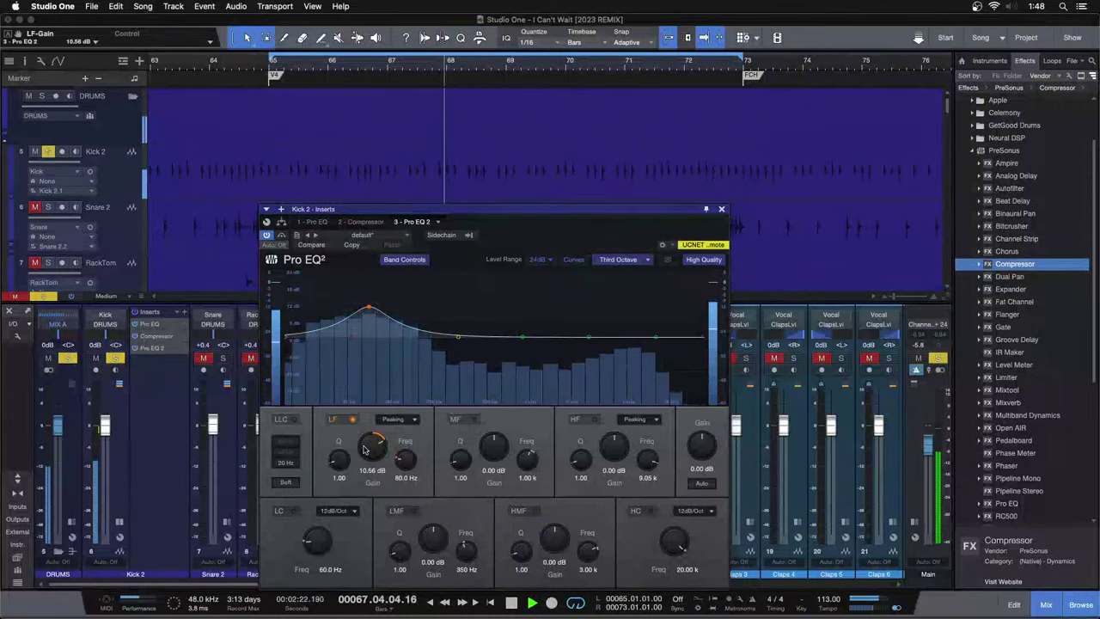
pyautogui.scroll(2, 364, 448)
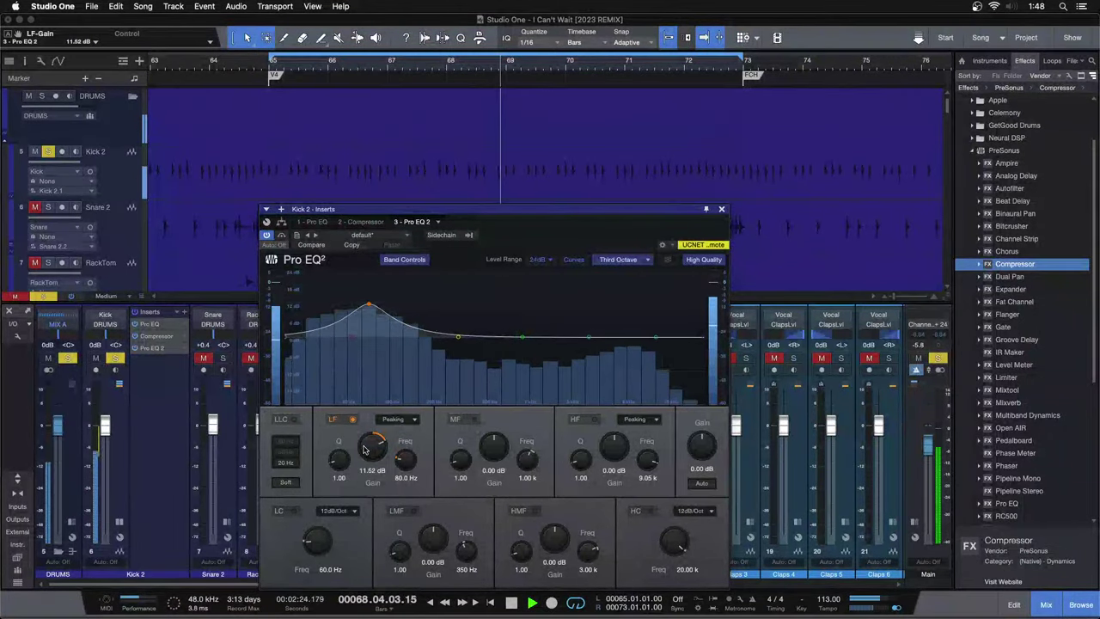
pyautogui.scroll(2, 364, 449)
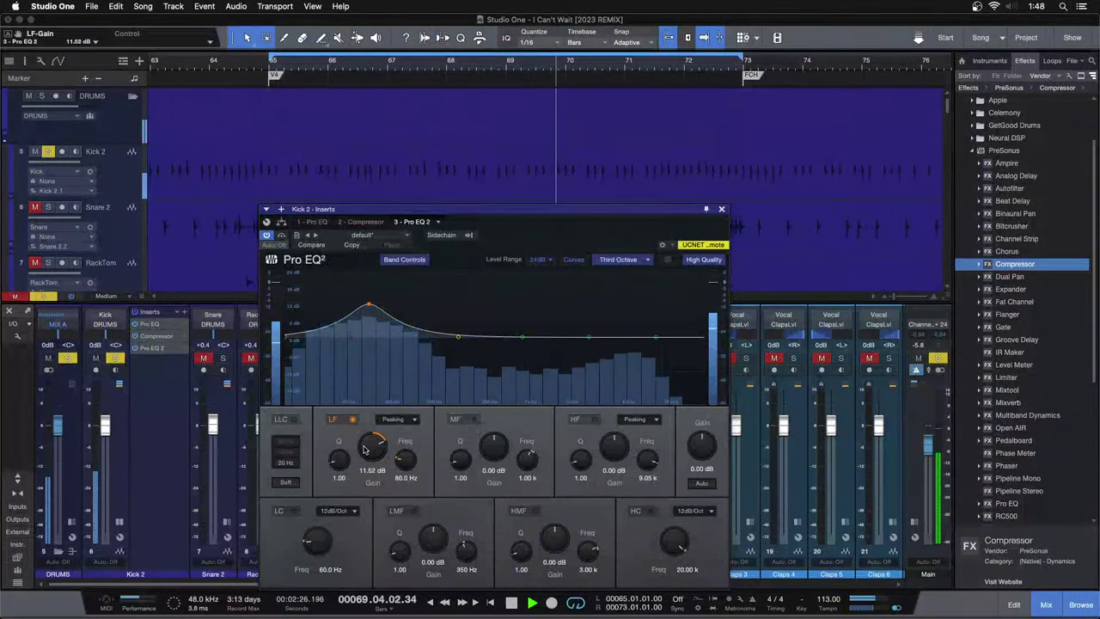
pyautogui.scroll(2, 365, 449)
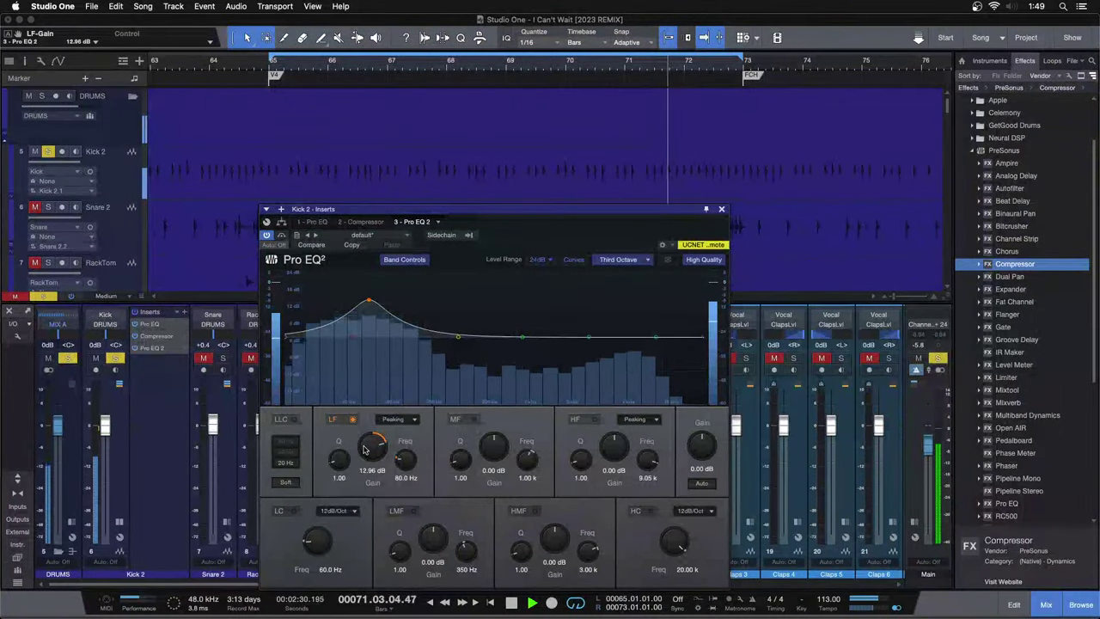
pyautogui.scroll(-2, 364, 449)
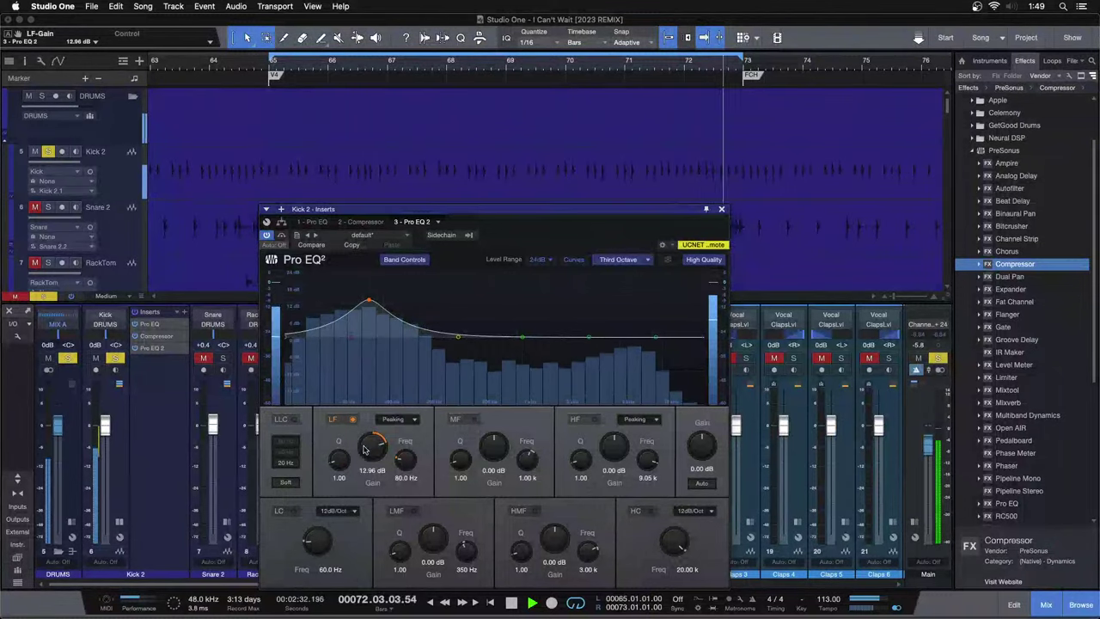
# Reset the LF band gain and raise it from zero to 12.48 dB, and lower the Kick 2 volume to -1.3 dB.
pyautogui.click(352, 419)
pyautogui.keyDown('super'); pyautogui.click(369, 446); pyautogui.keyUp('super')
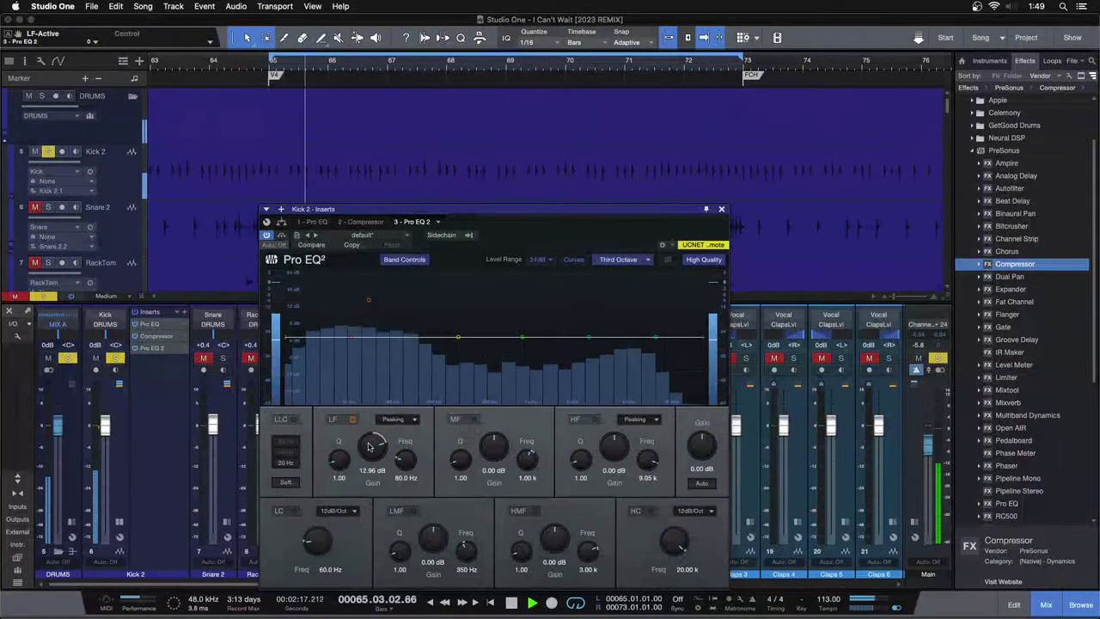
pyautogui.scroll(7, 370, 445)
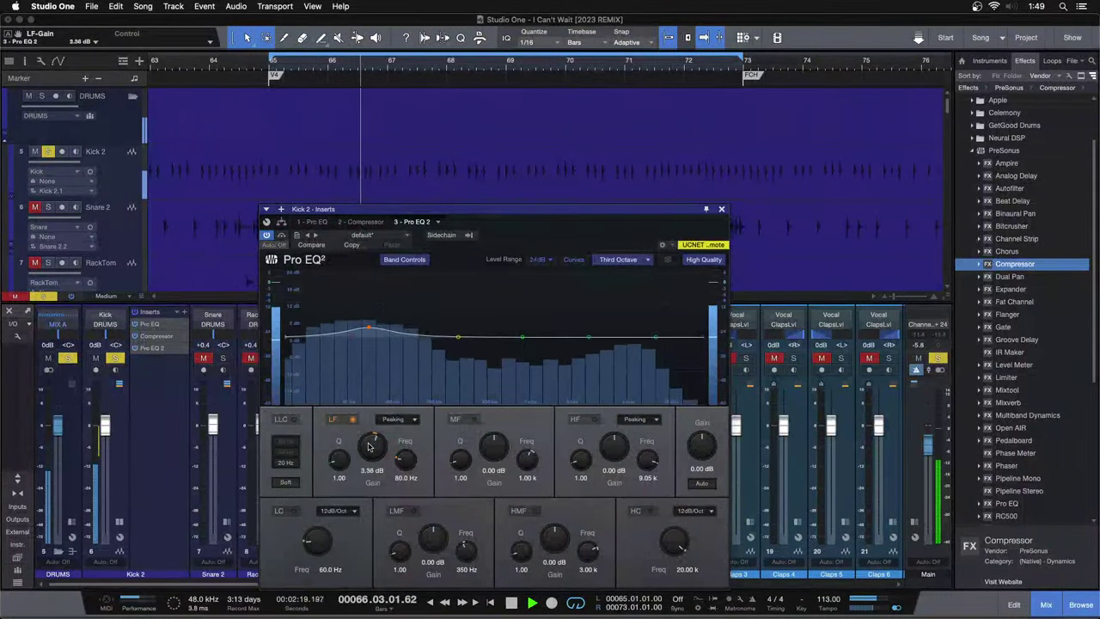
pyautogui.scroll(3, 370, 445)
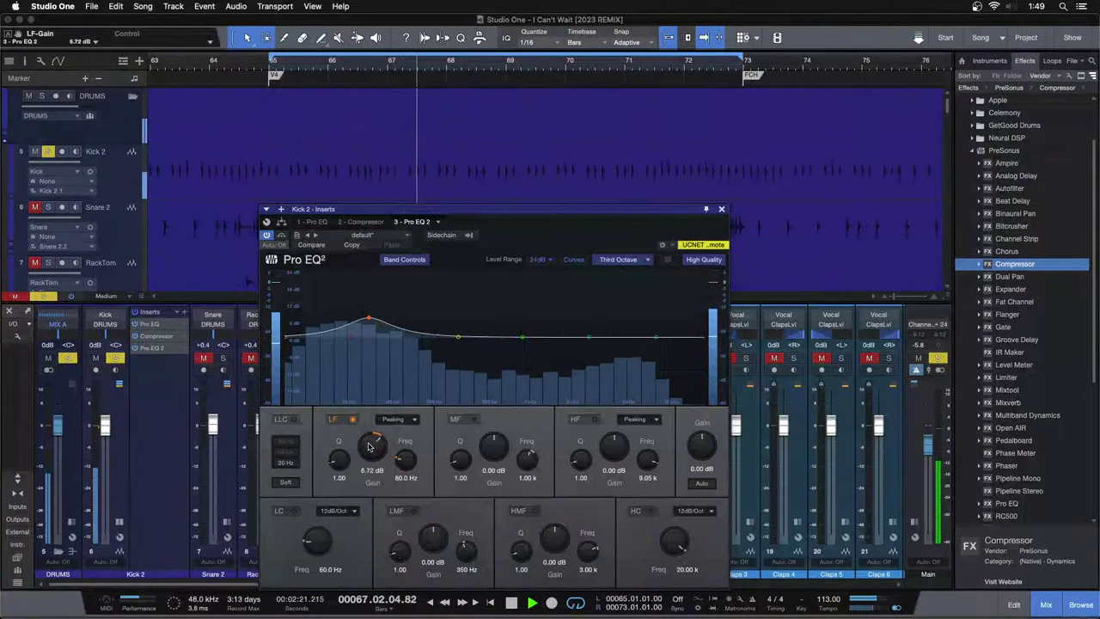
pyautogui.scroll(1, 369, 446)
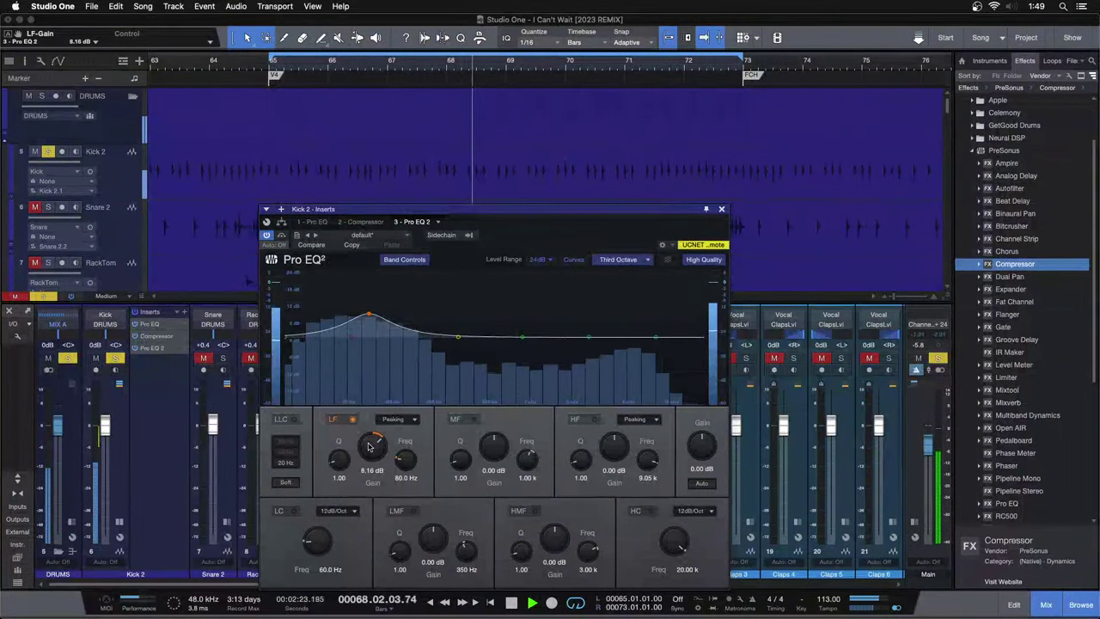
pyautogui.scroll(2, 369, 445)
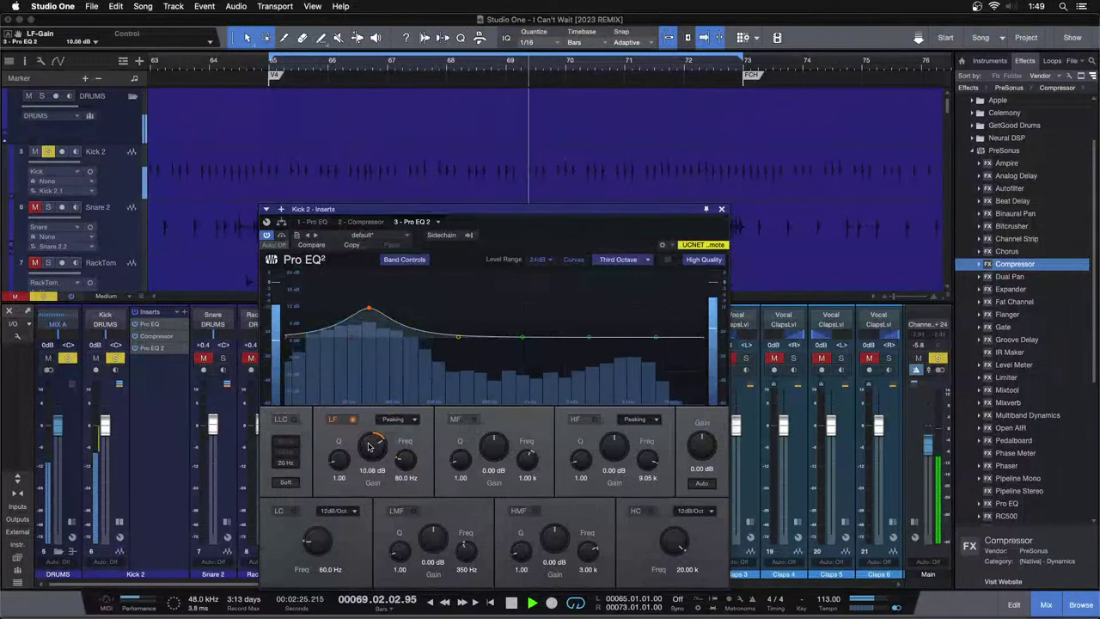
pyautogui.scroll(2, 369, 445)
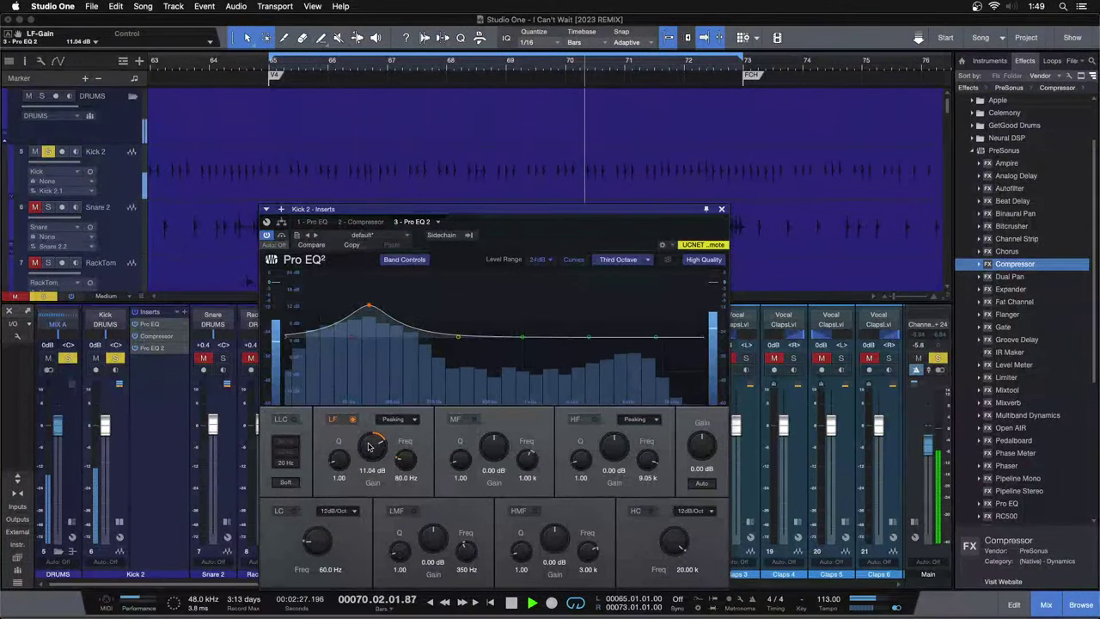
pyautogui.scroll(1, 370, 445)
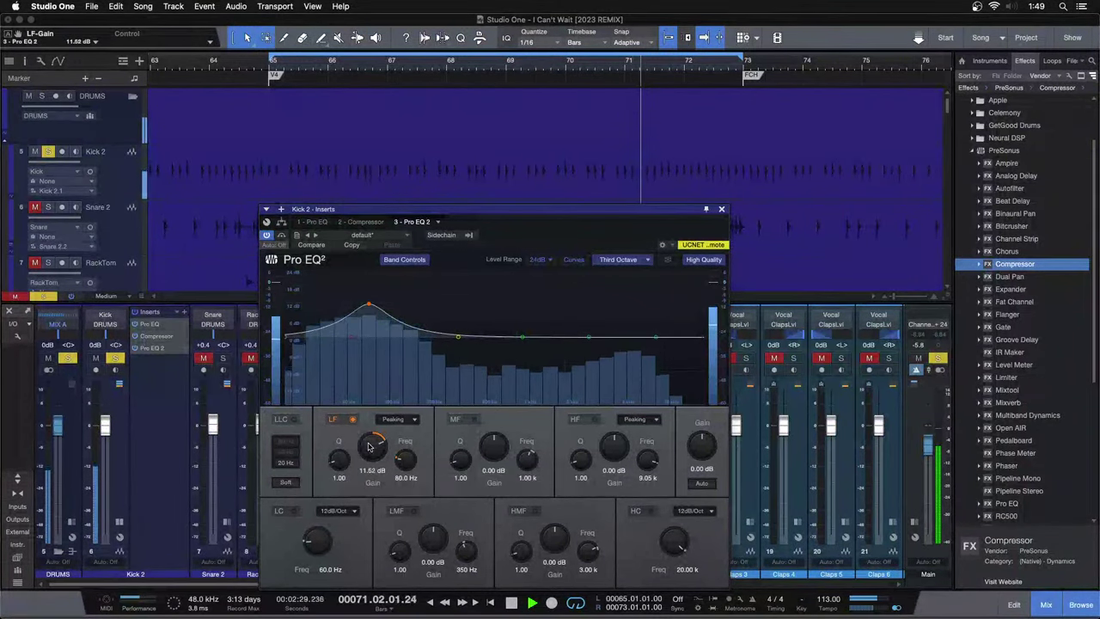
pyautogui.scroll(1, 369, 445)
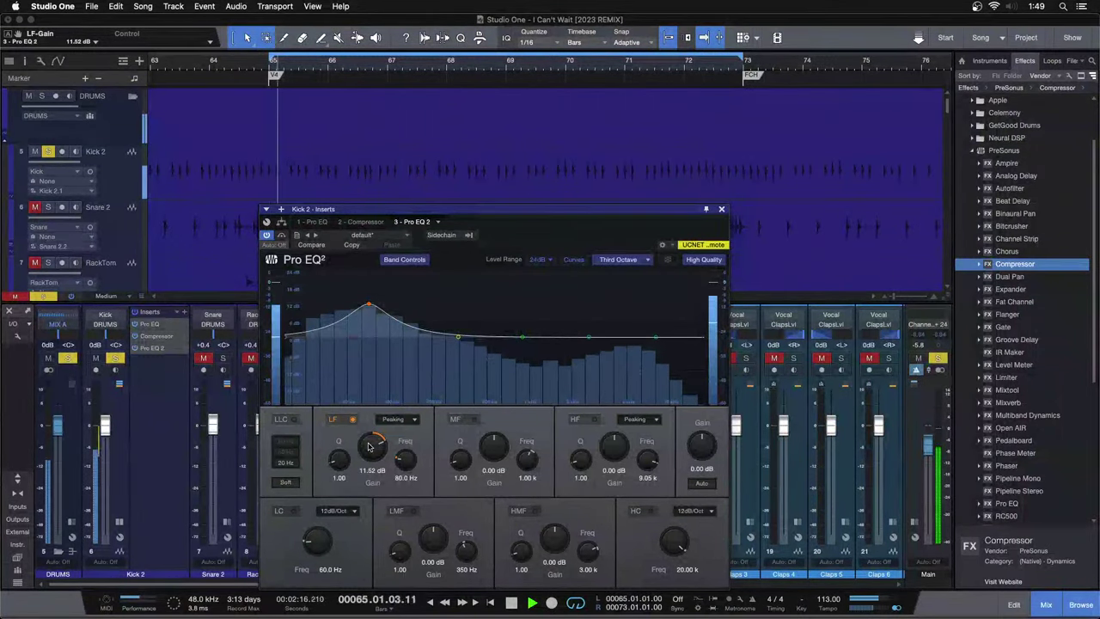
pyautogui.scroll(-1, 370, 445)
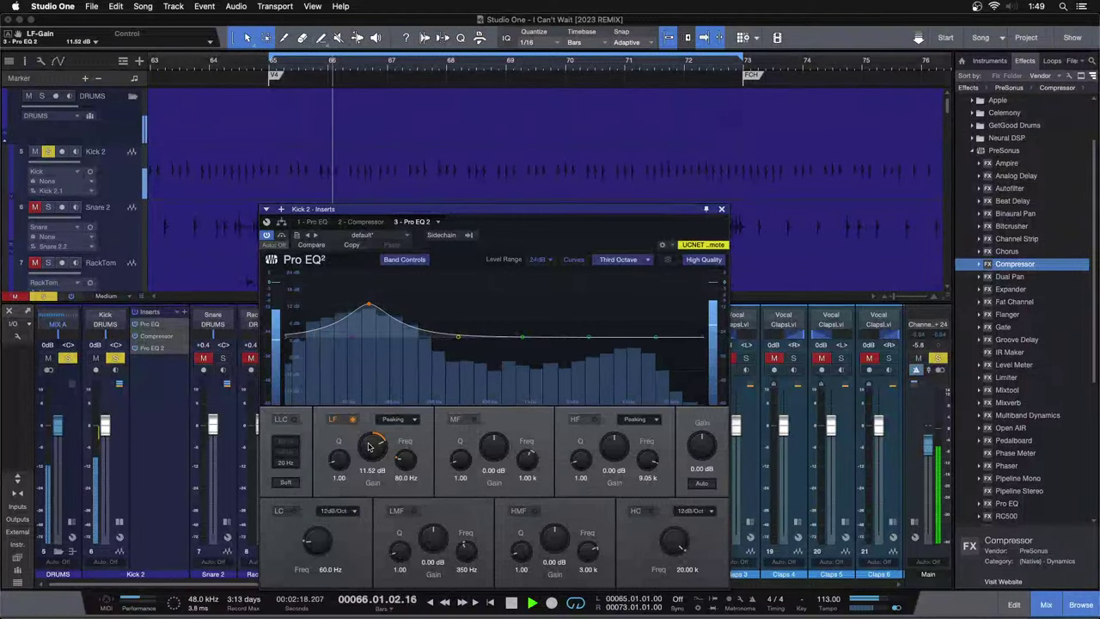
pyautogui.scroll(1, 370, 445)
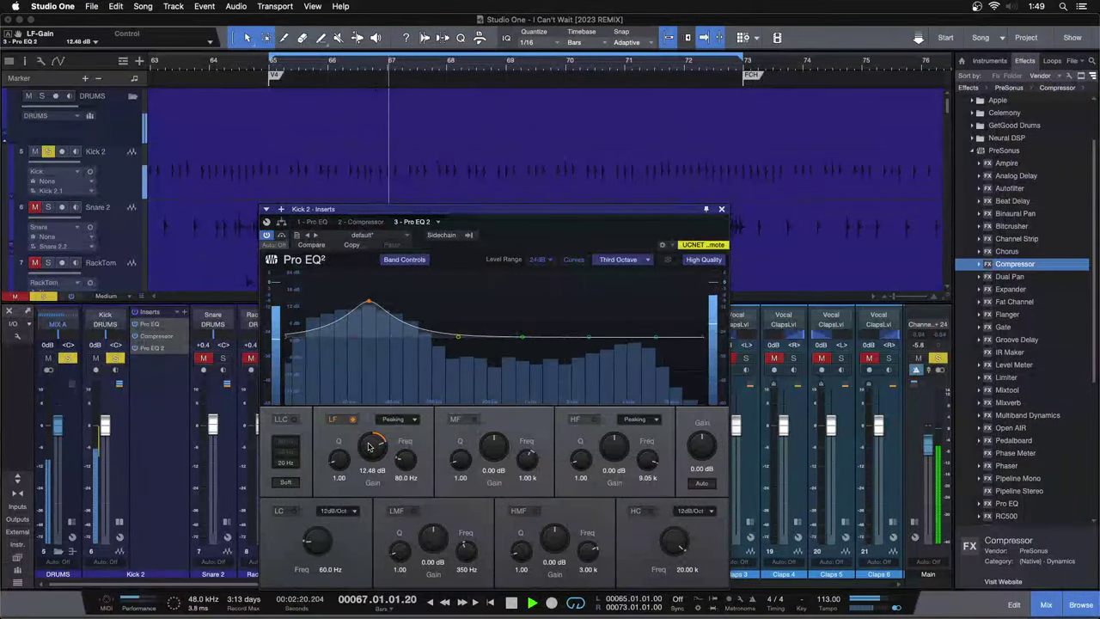
pyautogui.scroll(1, 369, 445)
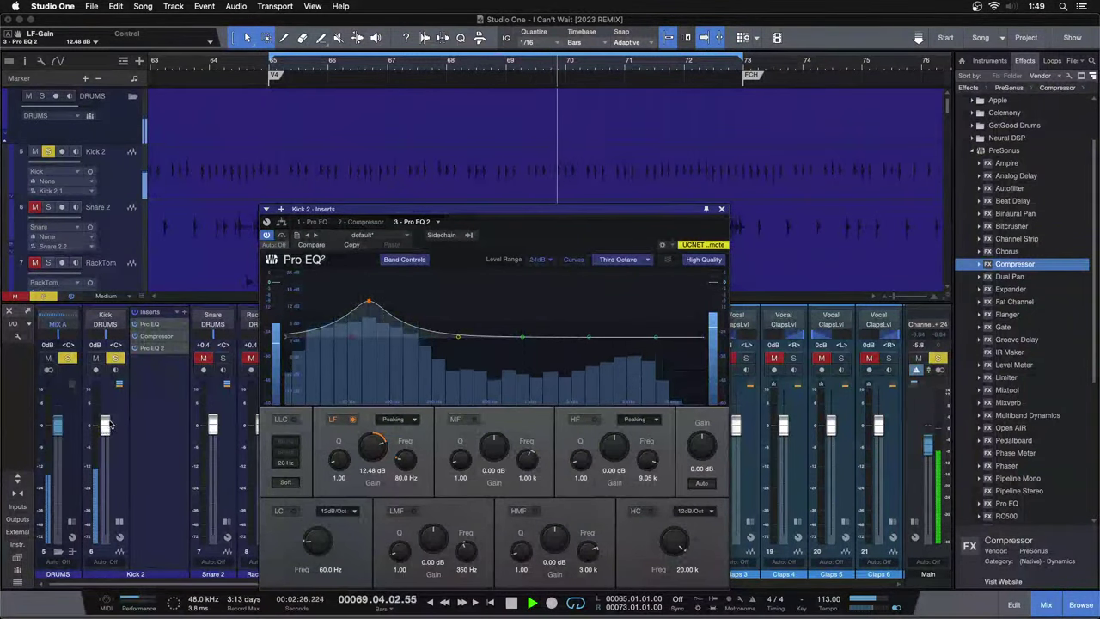
pyautogui.moveTo(105, 423); pyautogui.dragTo(105, 428)
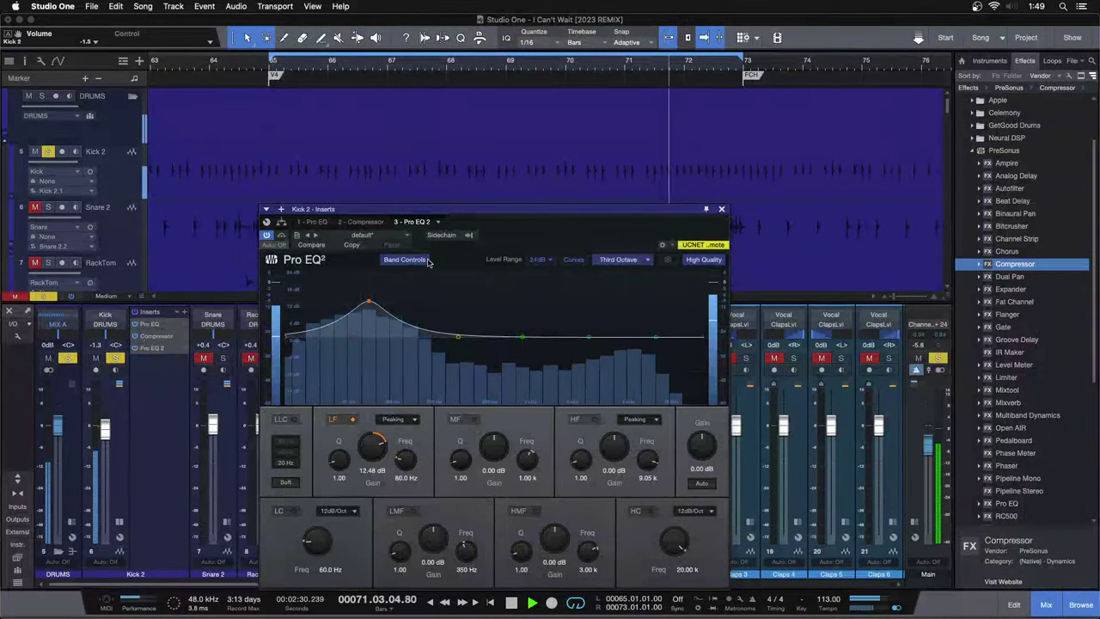
# In Kick 2's first Pro EQ, try the 3 kHz HMF gain at 10.56 dB and 0.48 dB and settle on 8.16 dB.
pyautogui.click(314, 222)
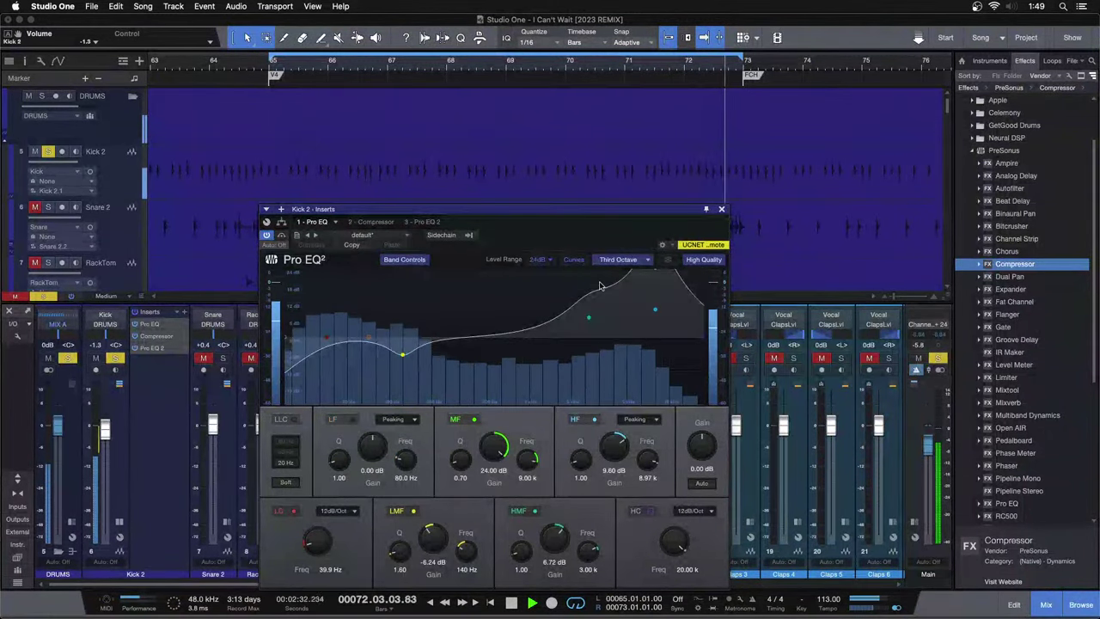
pyautogui.click(419, 222)
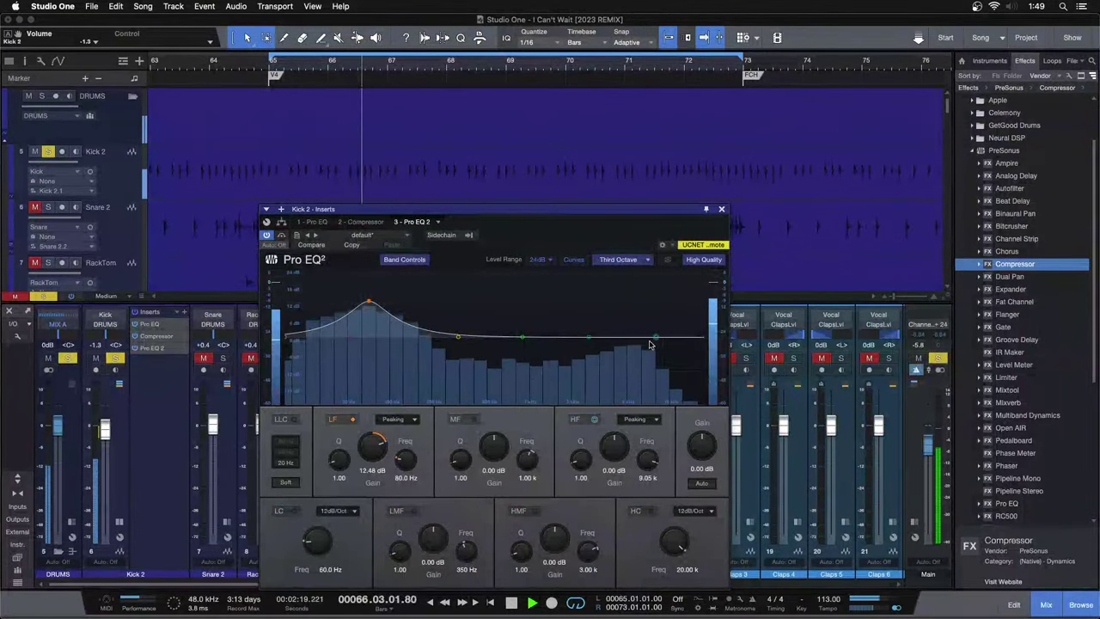
pyautogui.click(314, 221)
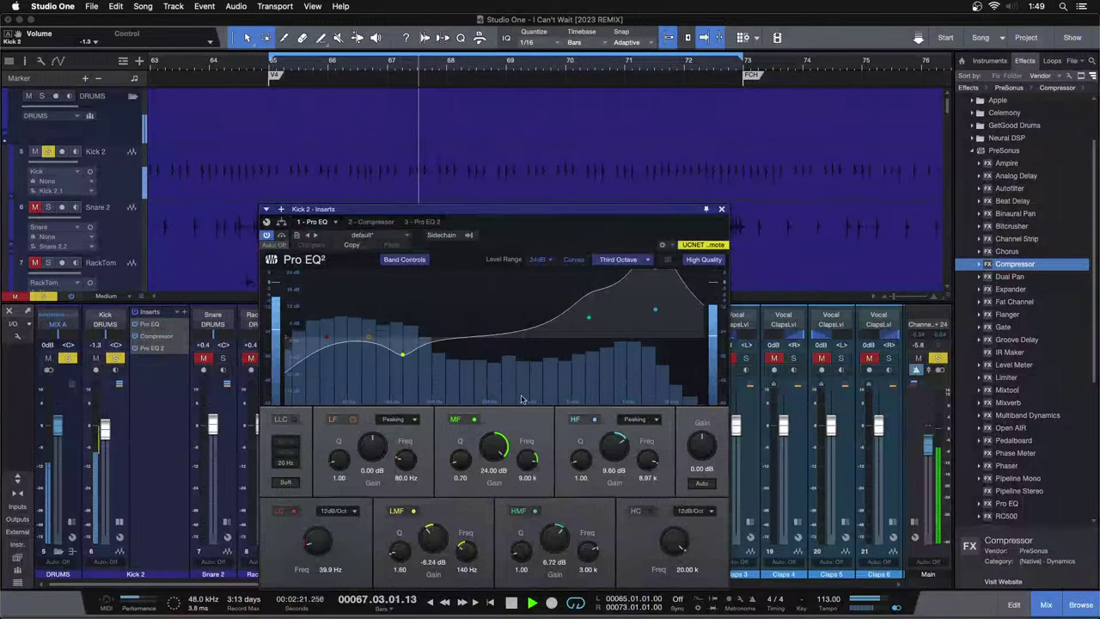
pyautogui.scroll(2, 553, 543)
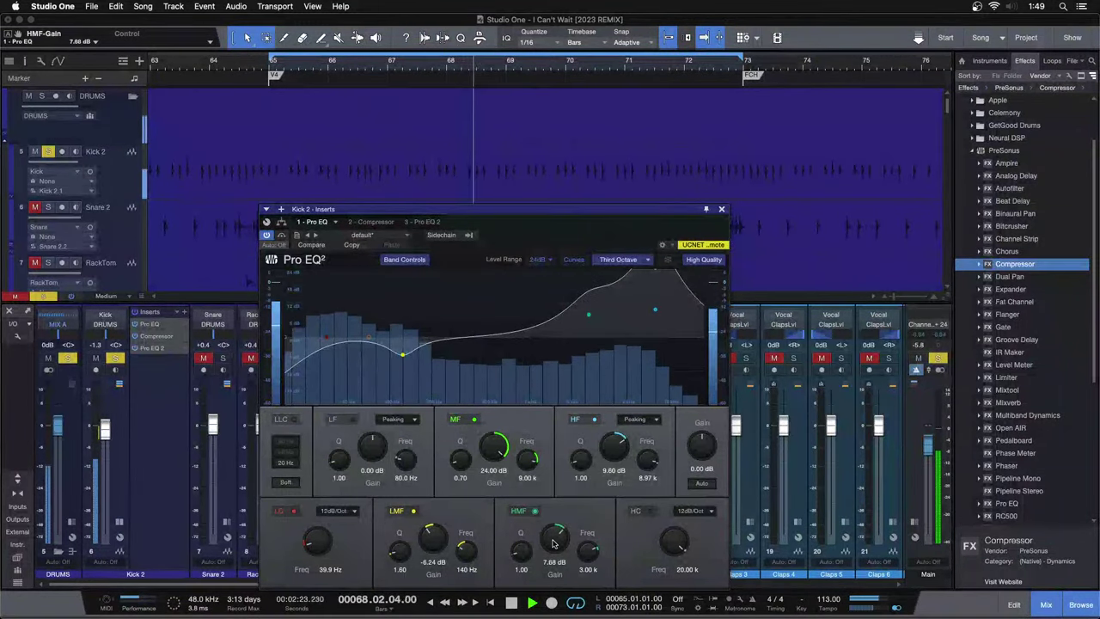
pyautogui.scroll(-2, 553, 543)
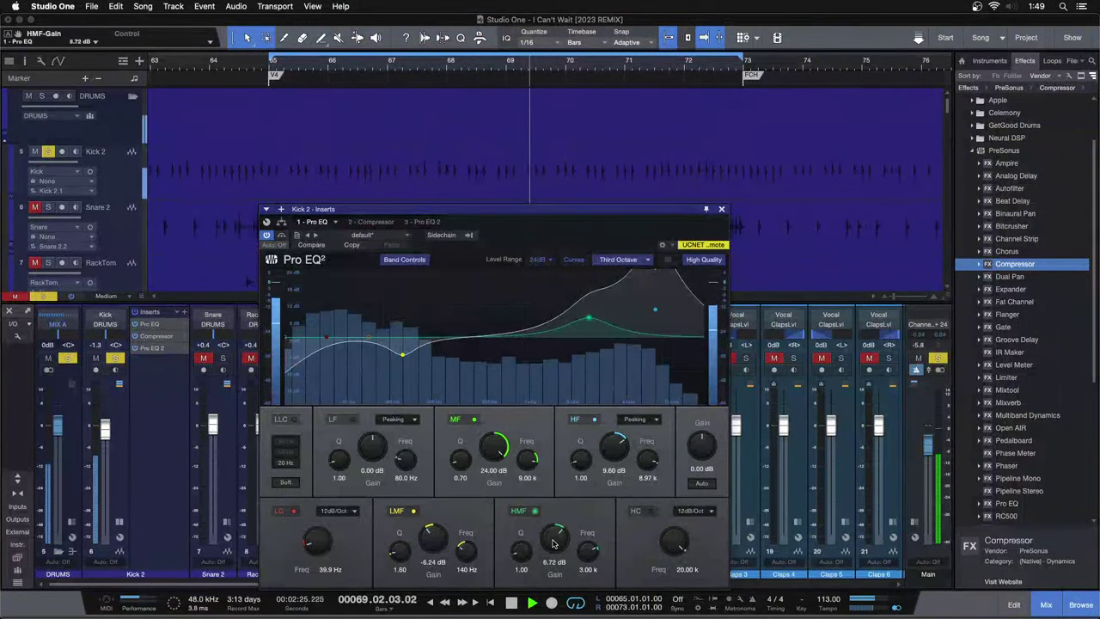
pyautogui.scroll(6, 553, 544)
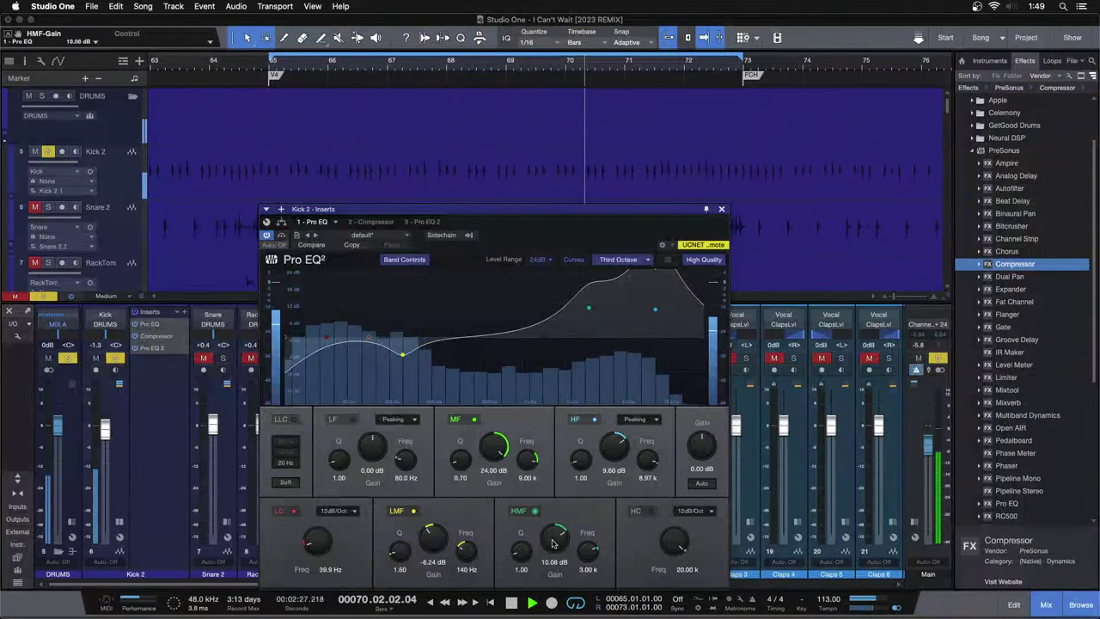
pyautogui.scroll(1, 554, 544)
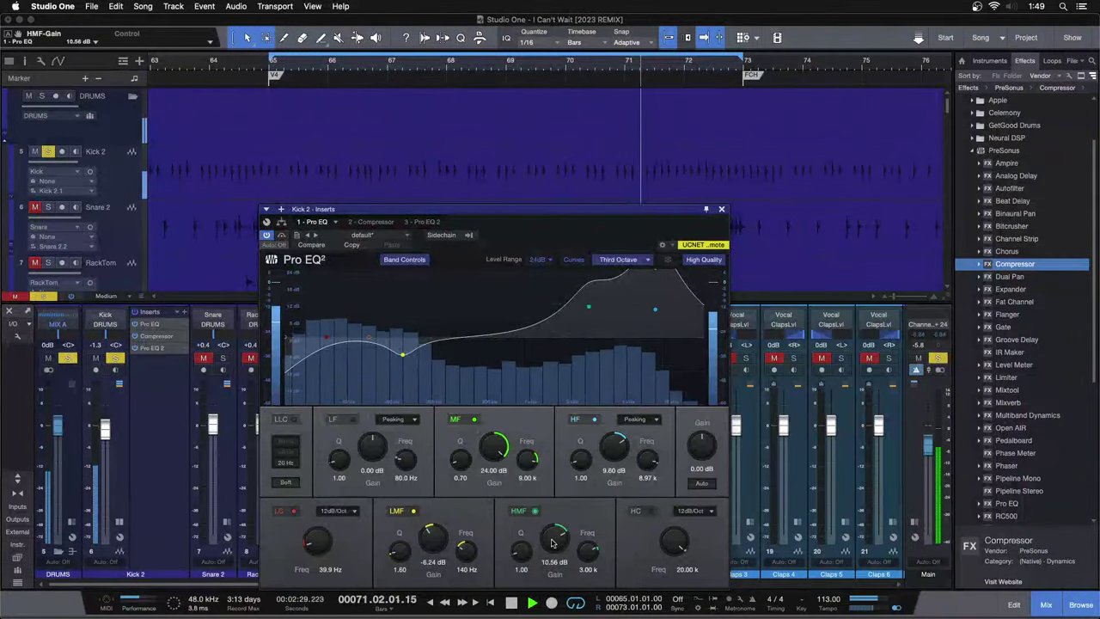
pyautogui.scroll(1, 554, 544)
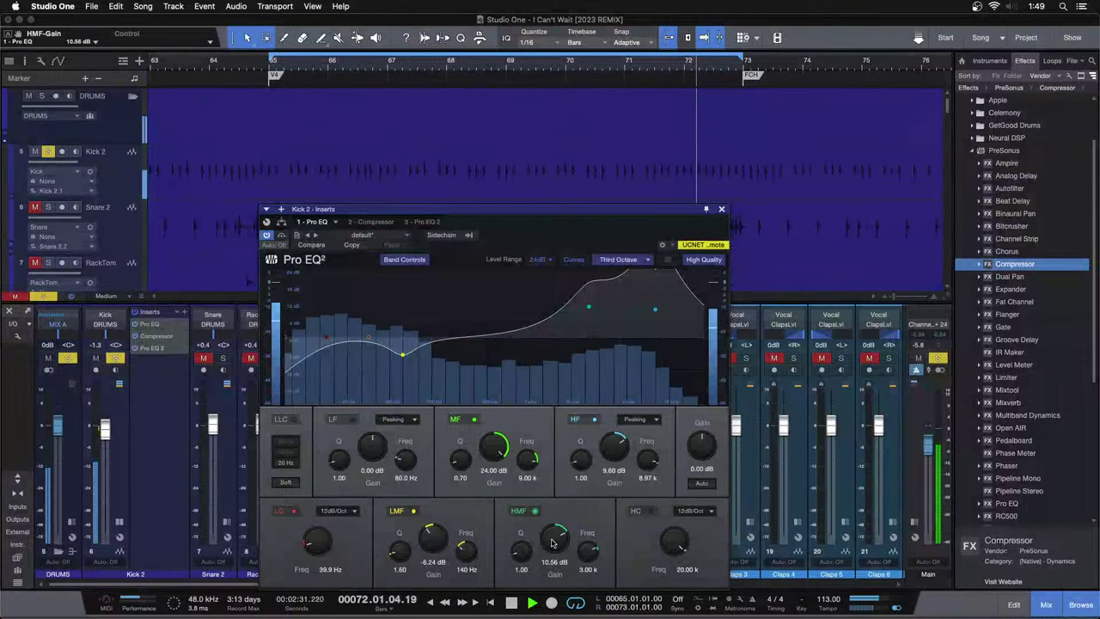
pyautogui.scroll(-16, 554, 543)
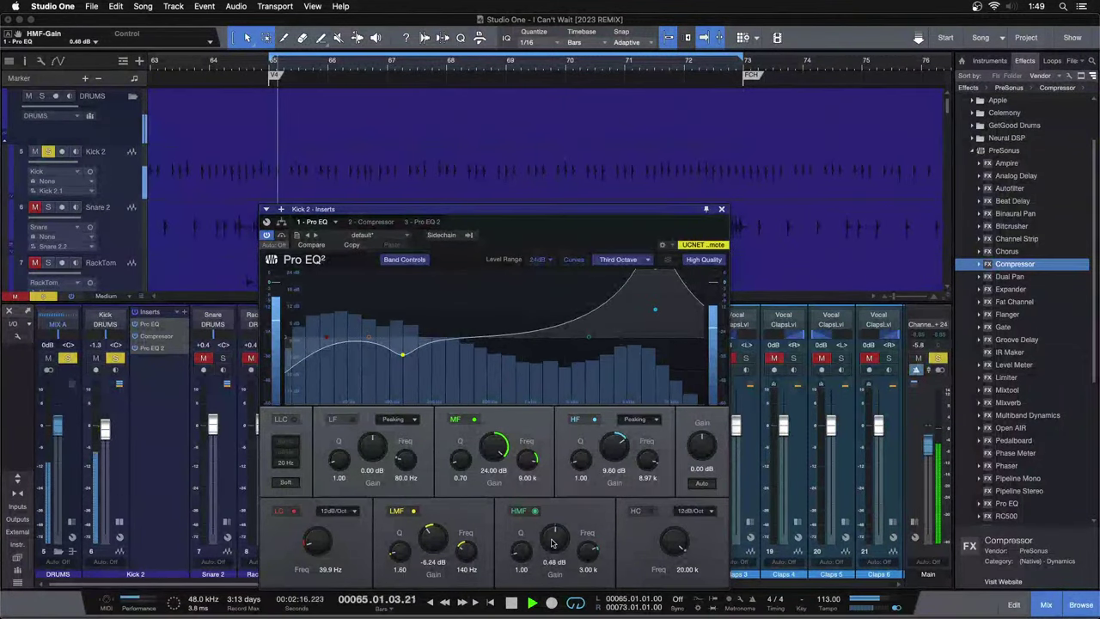
pyautogui.scroll(6, 554, 543)
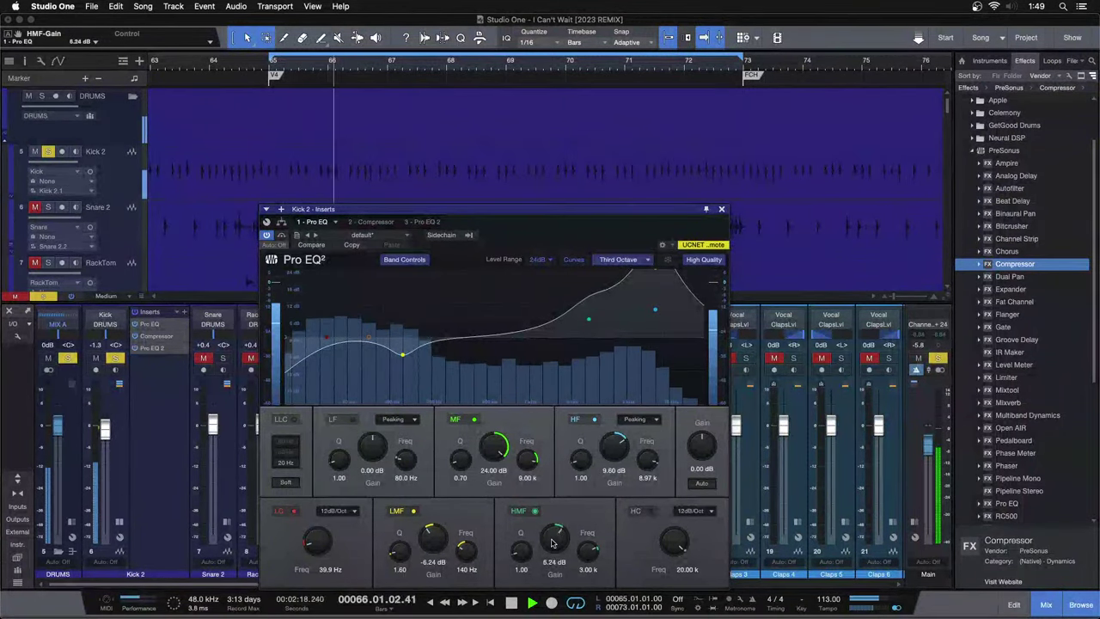
pyautogui.scroll(2, 553, 543)
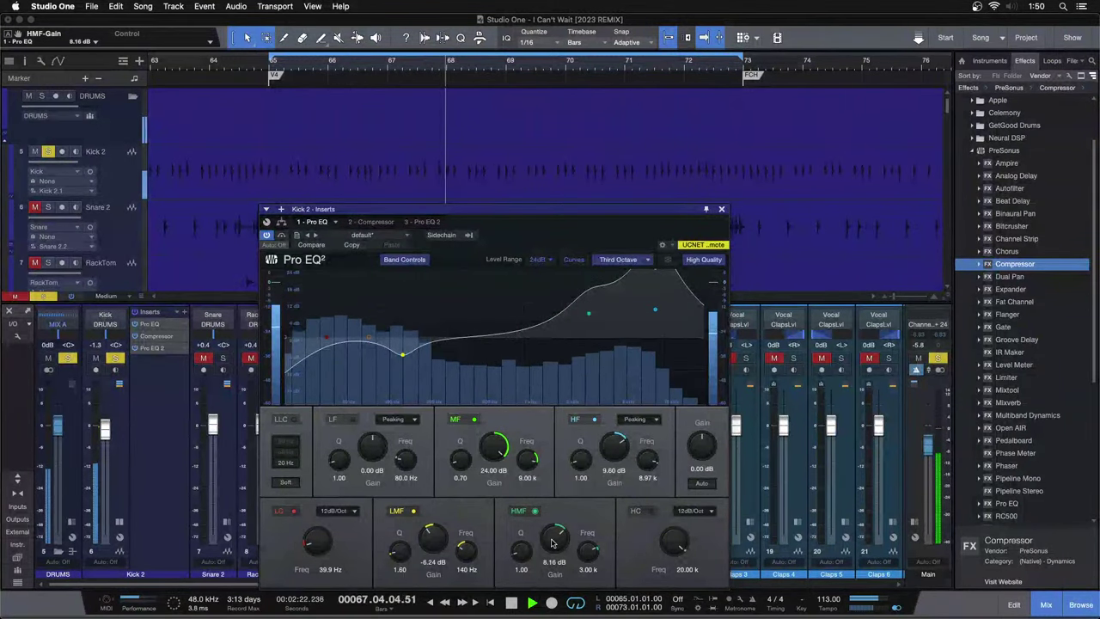
# Try a 7.54 dB HMF boost at 3.06 kHz in Kick 2's Pro EQ 2 and reset that gain to zero.
pyautogui.click(435, 222)
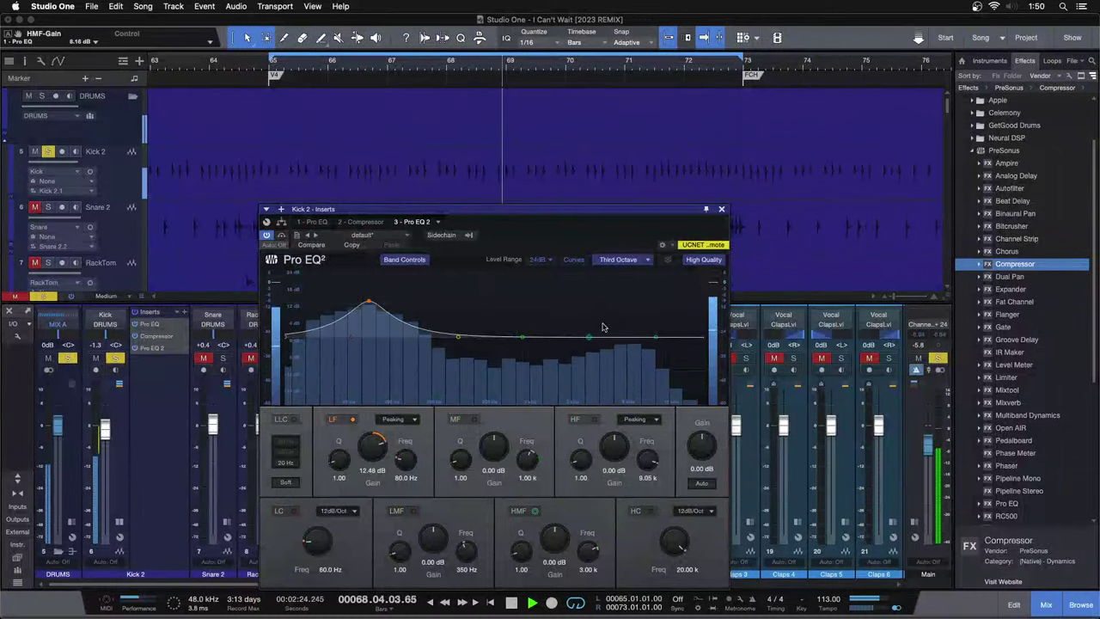
pyautogui.moveTo(586, 336)
pyautogui.mouseDown()
pyautogui.moveTo(582, 314)
pyautogui.moveTo(666, 319)
pyautogui.moveTo(590, 319)
pyautogui.mouseUp()
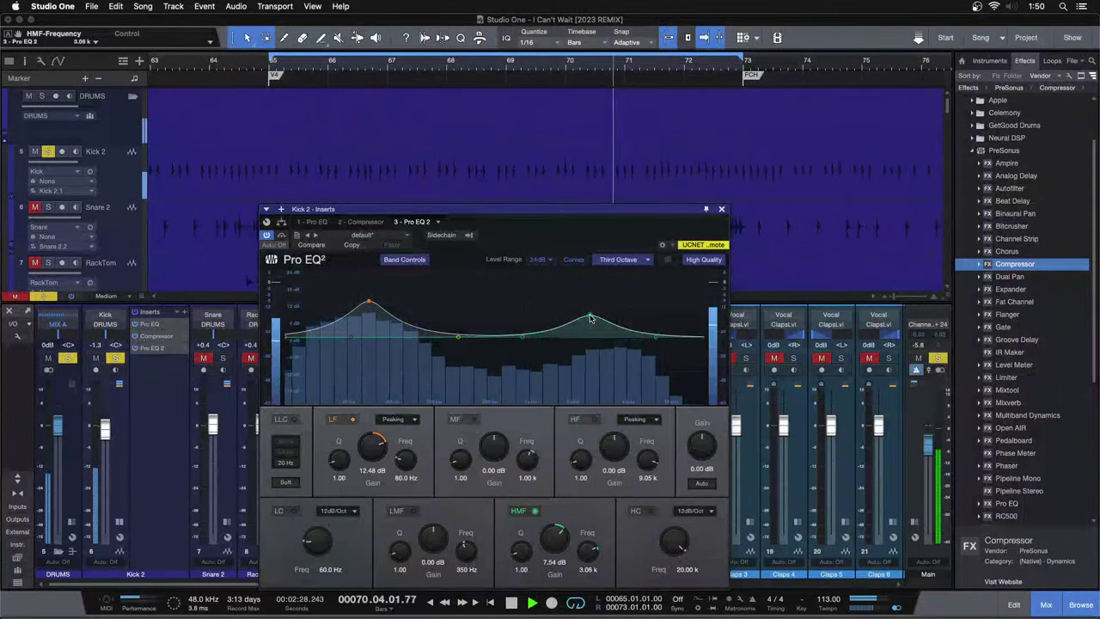
pyautogui.doubleClick(553, 538)
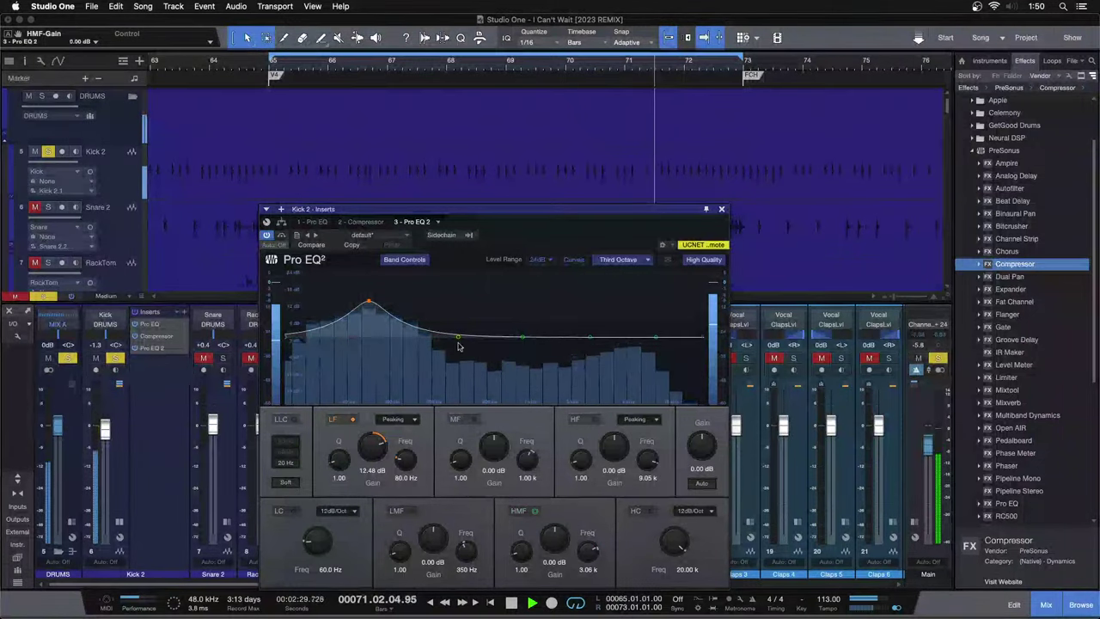
# In Kick 2's first Pro EQ, raise the HF gain to 11.04 dB and HMF gain to 8.64 dB, and lower Kick 2's volume to -1.7 dB.
pyautogui.click(312, 222)
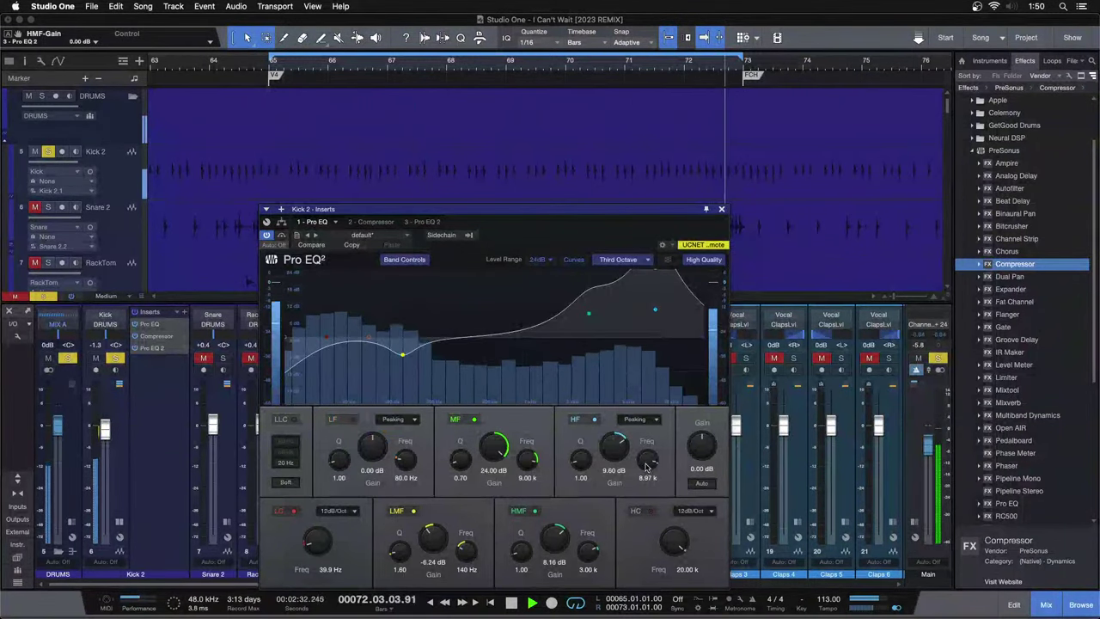
pyautogui.scroll(2, 611, 453)
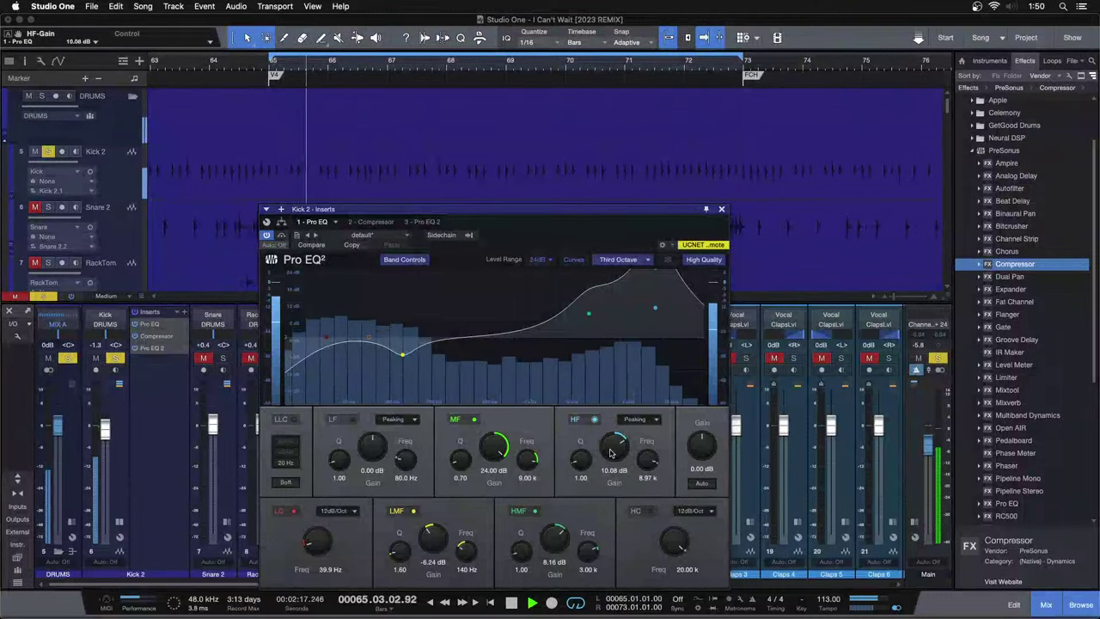
pyautogui.scroll(2, 611, 453)
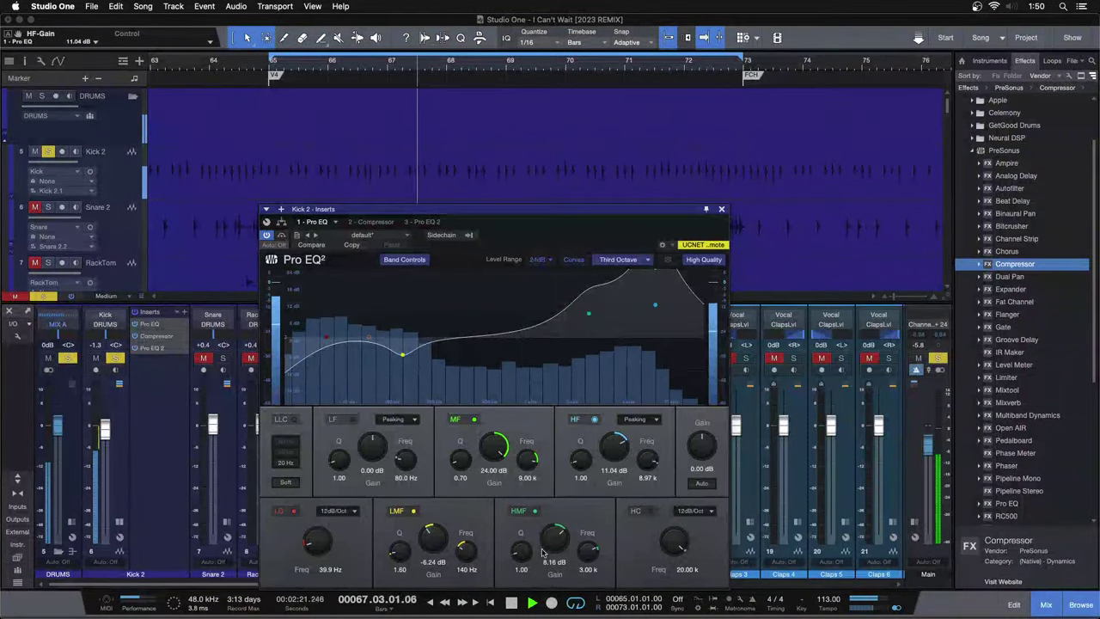
pyautogui.scroll(2, 544, 548)
pyautogui.scroll(-2, 544, 549)
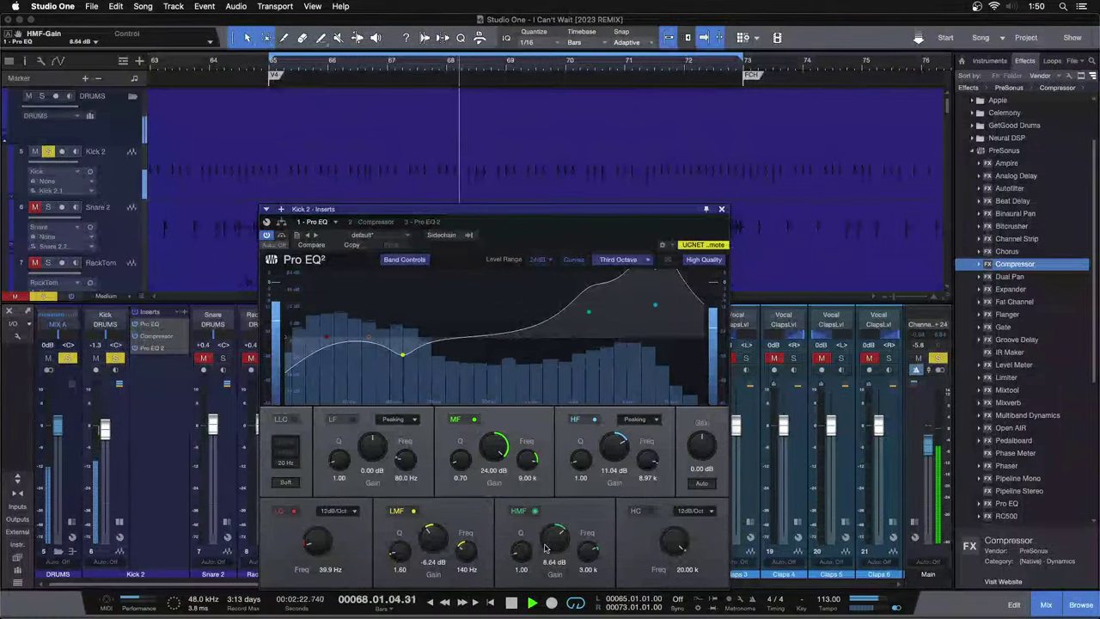
pyautogui.click(720, 210)
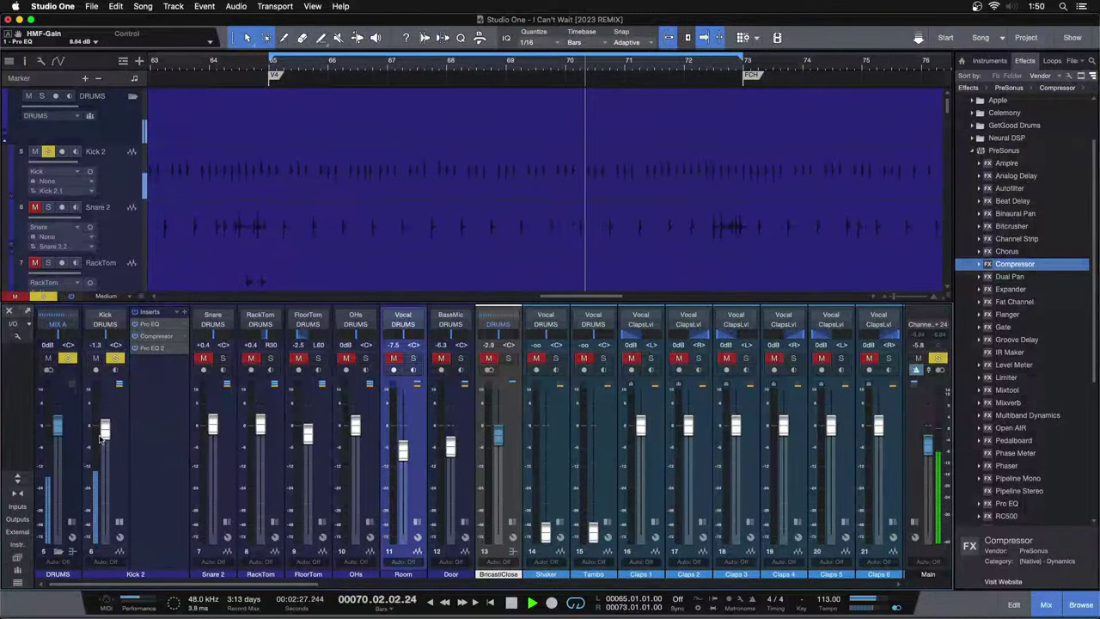
pyautogui.scroll(-1, 104, 432)
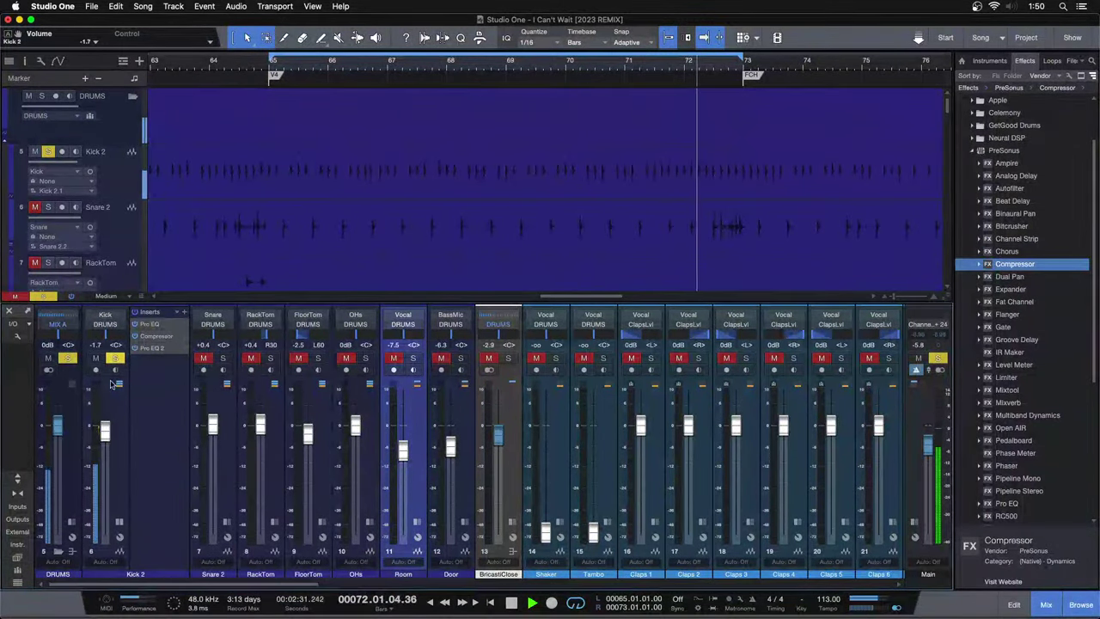
# Move the solo and the expanded insert view from Kick 2 to Snare 2 and set the Snare 2 volume to 0 dB.
pyautogui.click(222, 357)
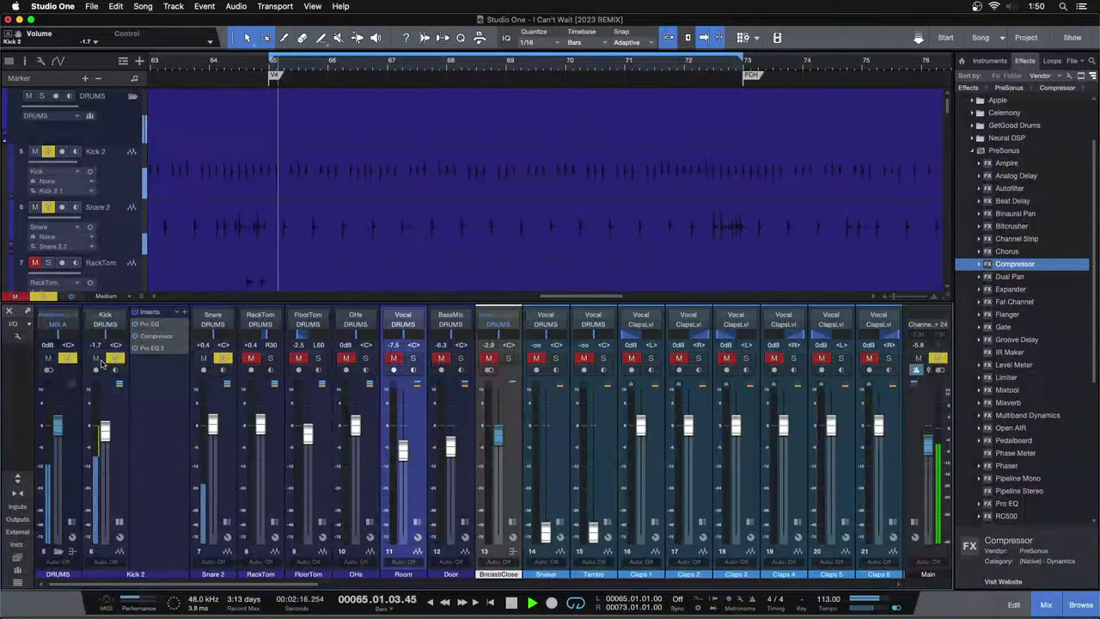
pyautogui.click(115, 358)
pyautogui.click(119, 522)
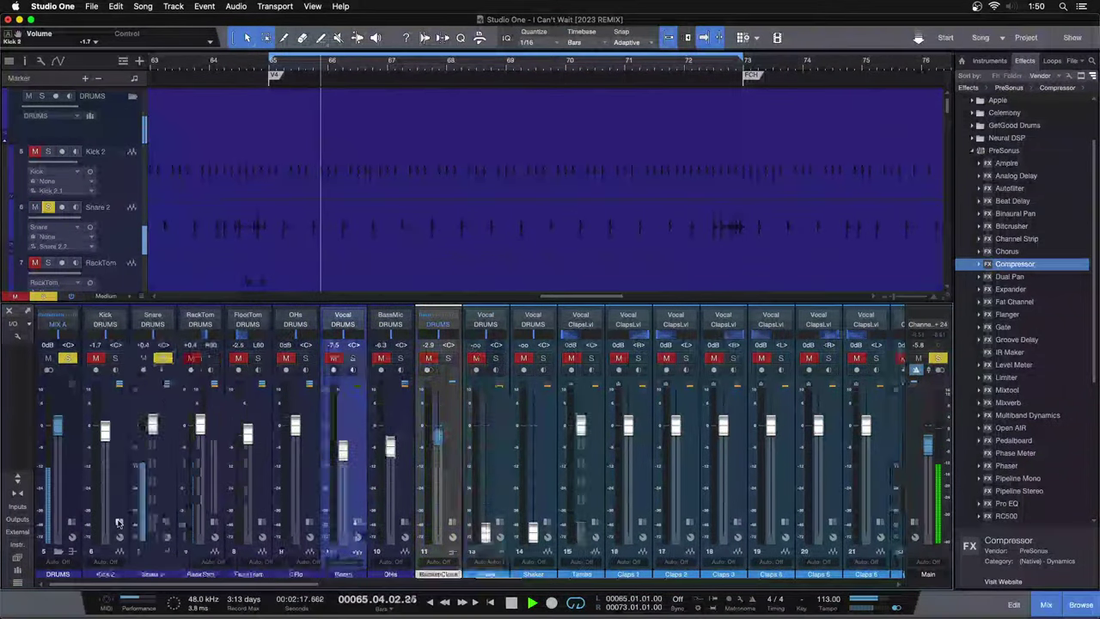
pyautogui.click(167, 523)
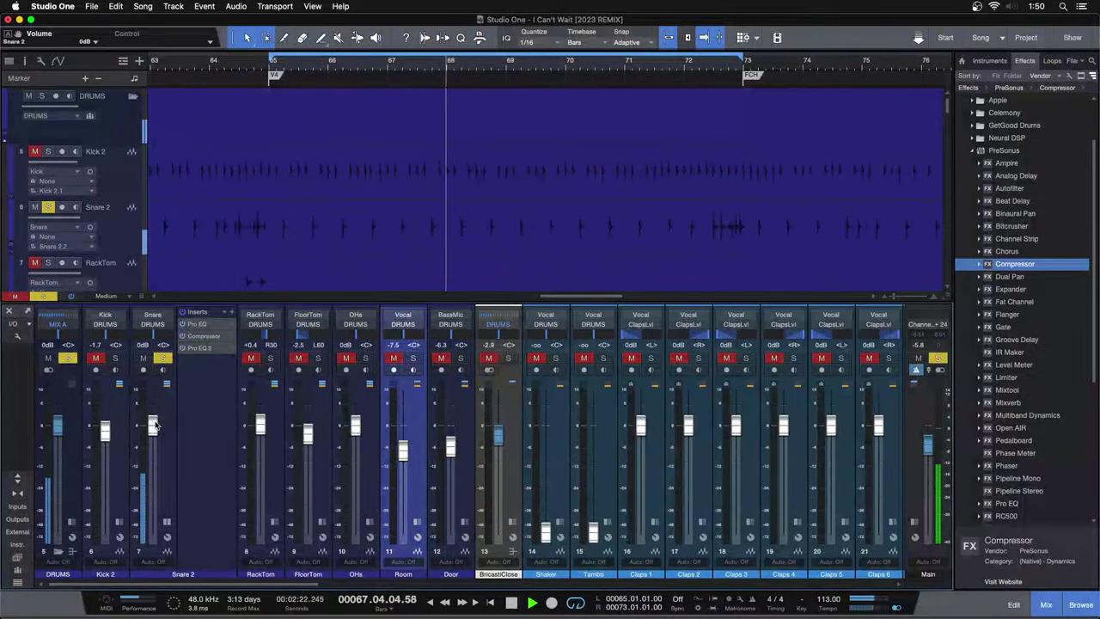
# Open Snare 2's first Pro EQ and raise its 9 kHz HF band gain to 17.28 dB.
pyautogui.click(219, 324)
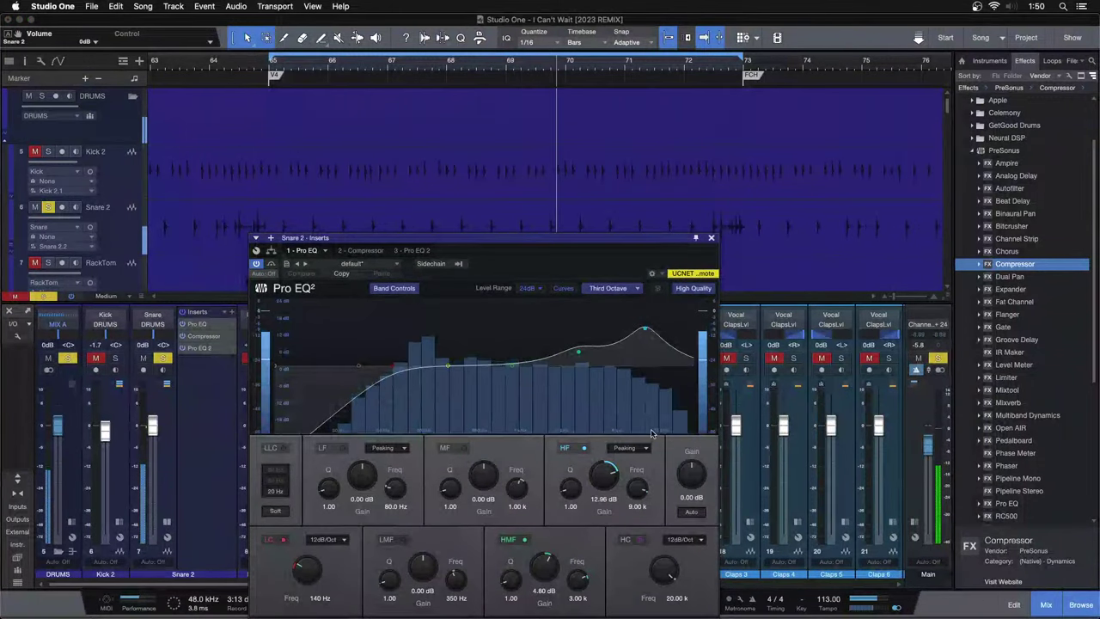
pyautogui.scroll(2, 606, 472)
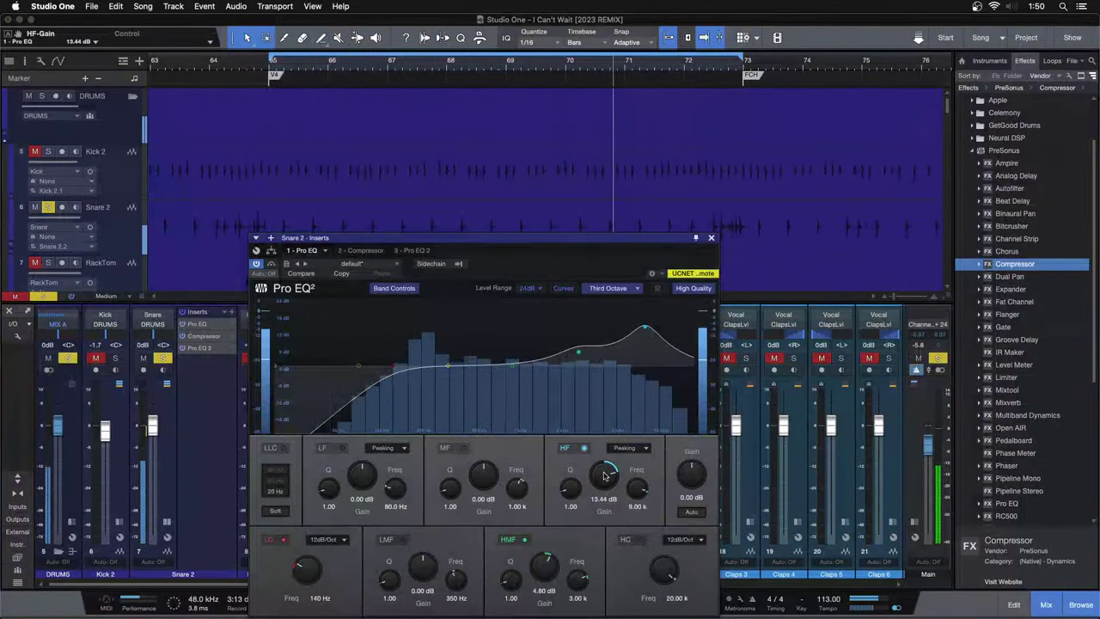
pyautogui.scroll(4, 606, 474)
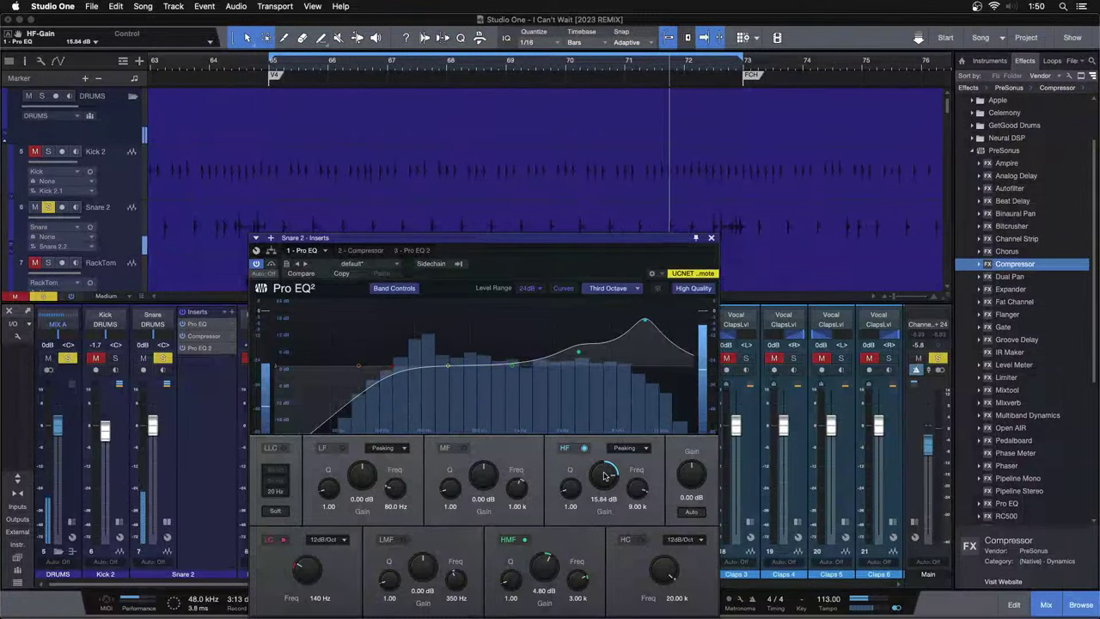
pyautogui.scroll(1, 606, 474)
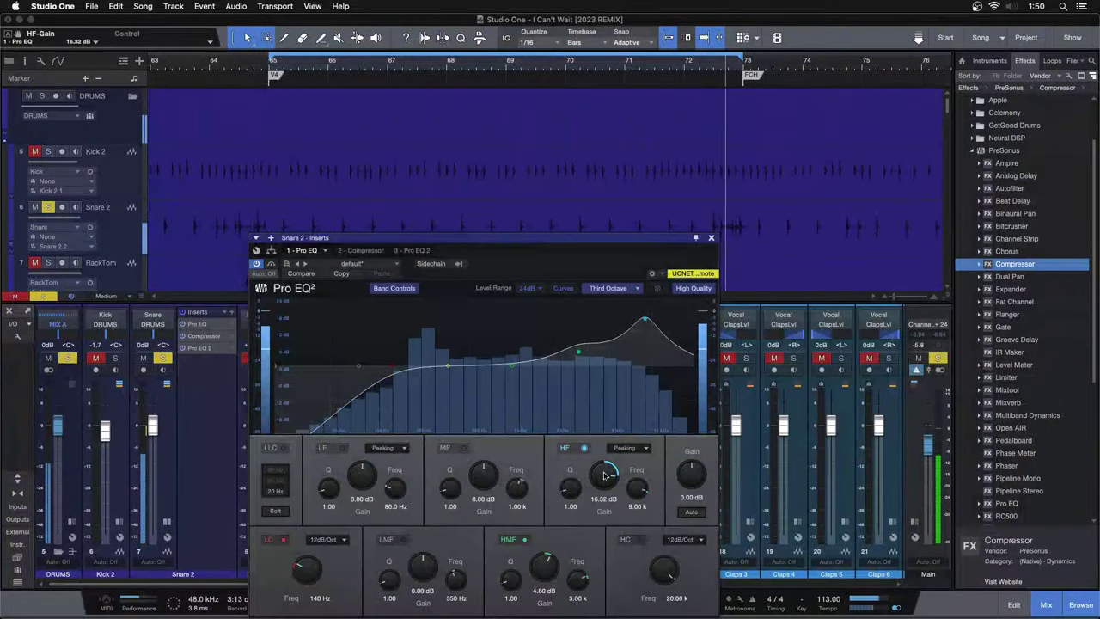
pyautogui.scroll(2, 606, 474)
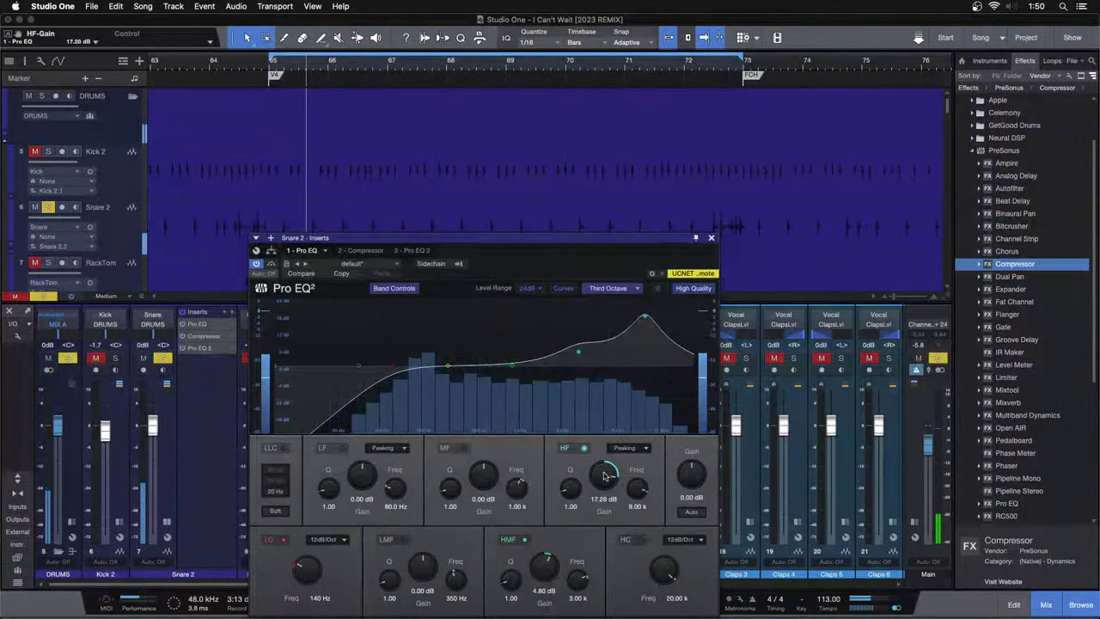
pyautogui.scroll(1, 606, 474)
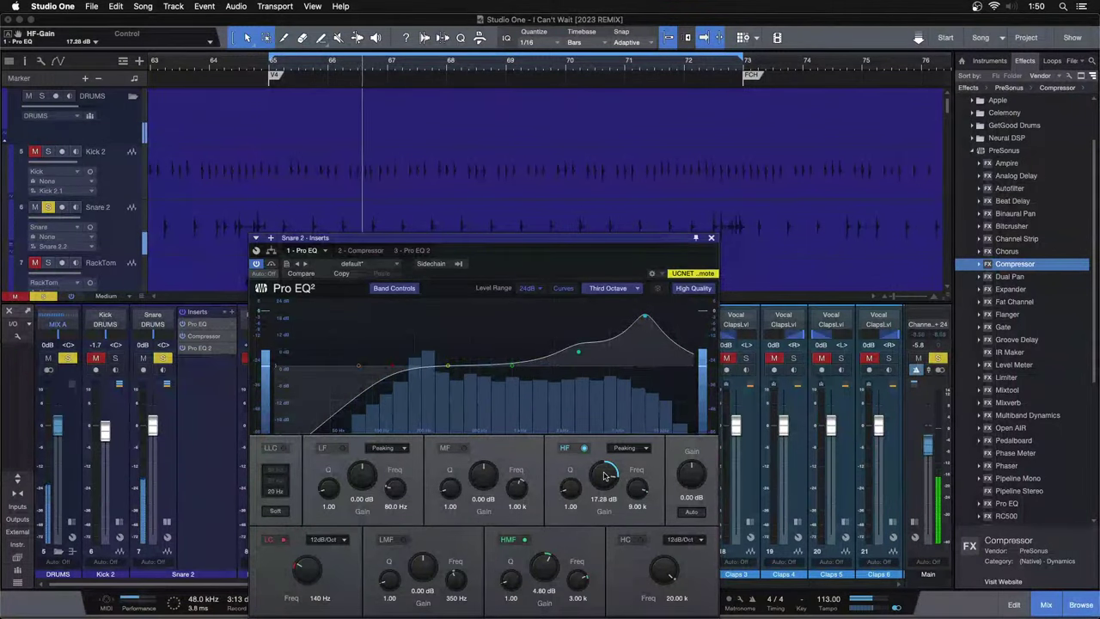
# Set the 141 Hz LF gain in Snare 2's Pro EQ 2 to 6.24 dB and lower the Snare 2 volume to -0.4 dB.
pyautogui.click(354, 250)
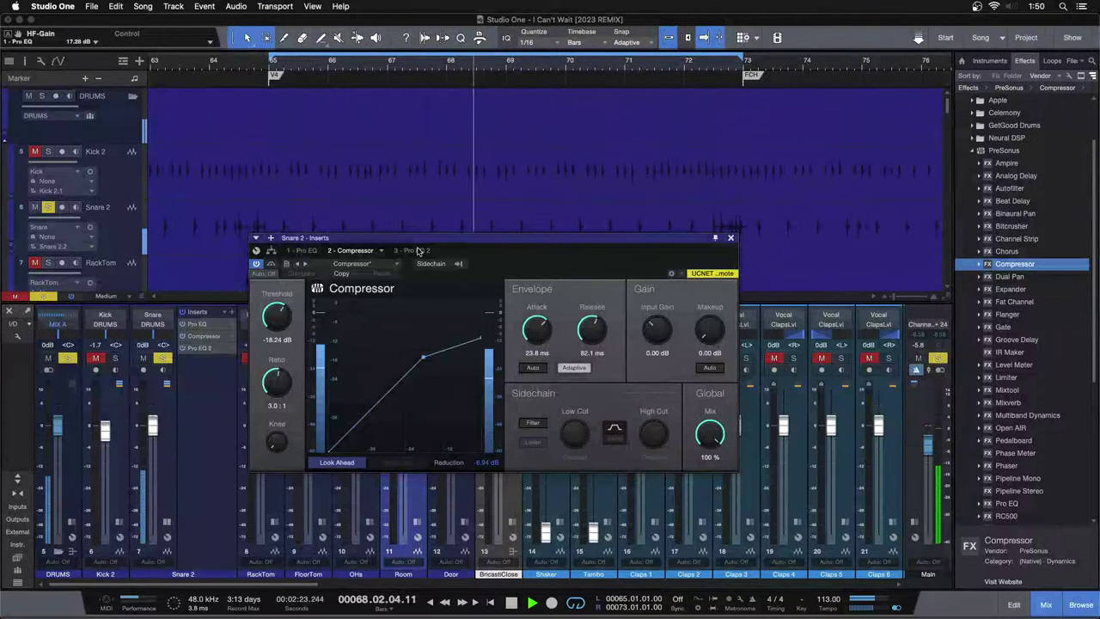
pyautogui.click(416, 250)
pyautogui.scroll(1, 361, 478)
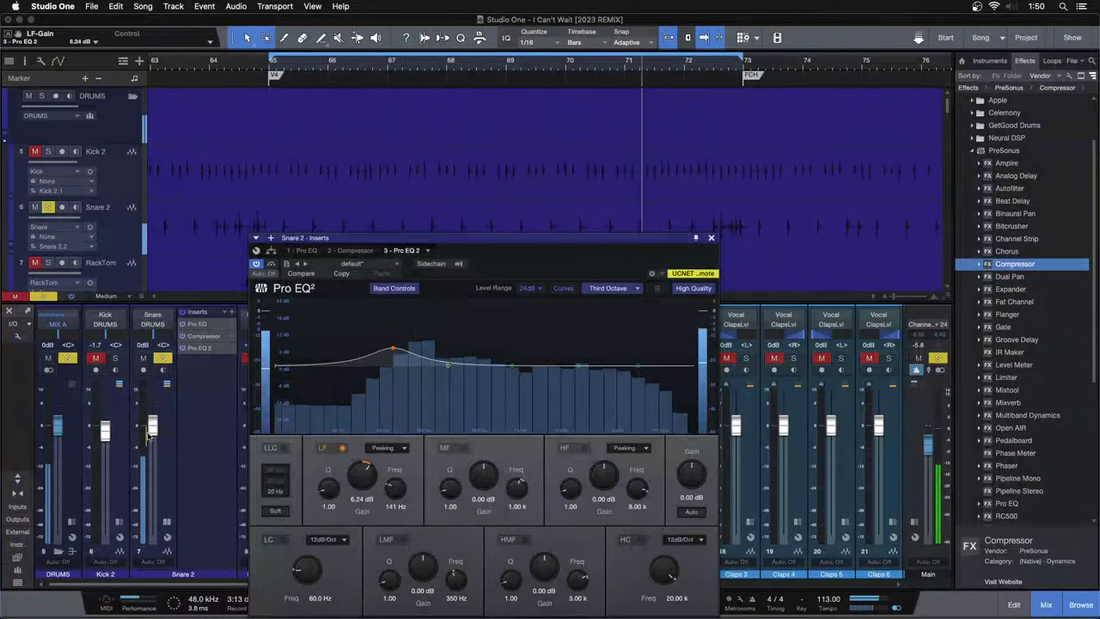
pyautogui.moveTo(151, 425); pyautogui.dragTo(151, 428)
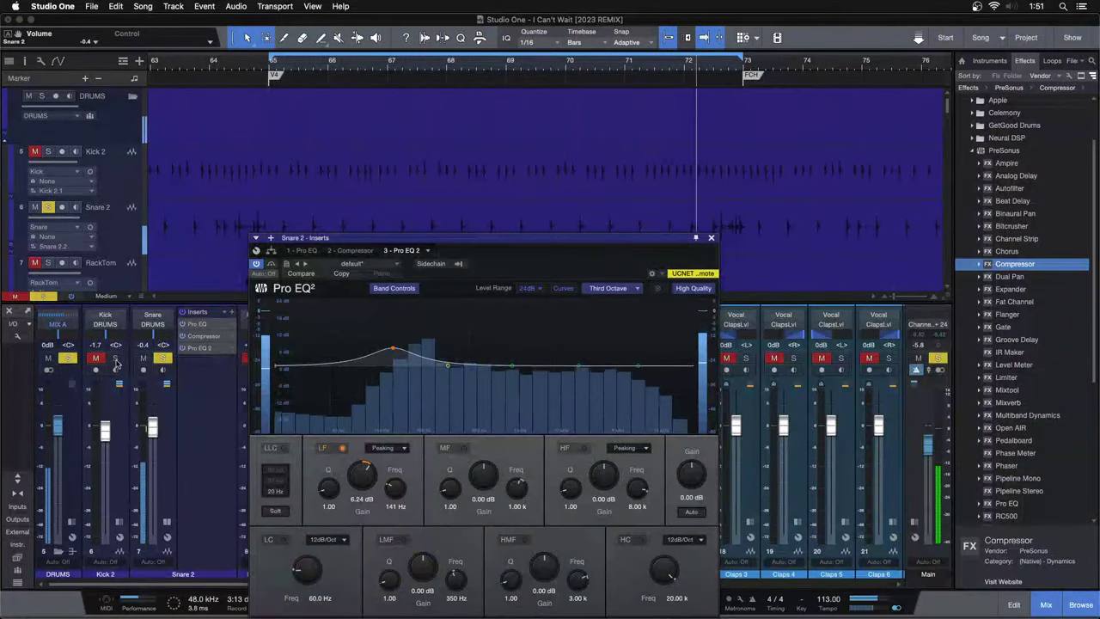
# Solo Kick 2 together with Snare 2, close the Snare 2 inserts and switch the main output to mono.
pyautogui.click(95, 357)
pyautogui.click(116, 357)
pyautogui.click(710, 237)
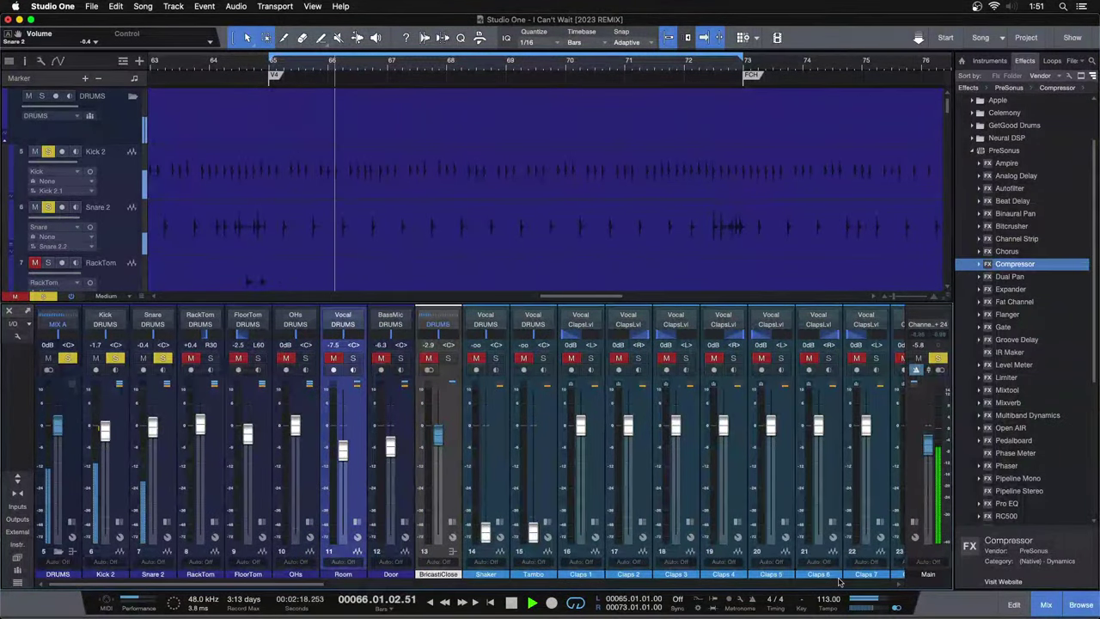
pyautogui.click(896, 609)
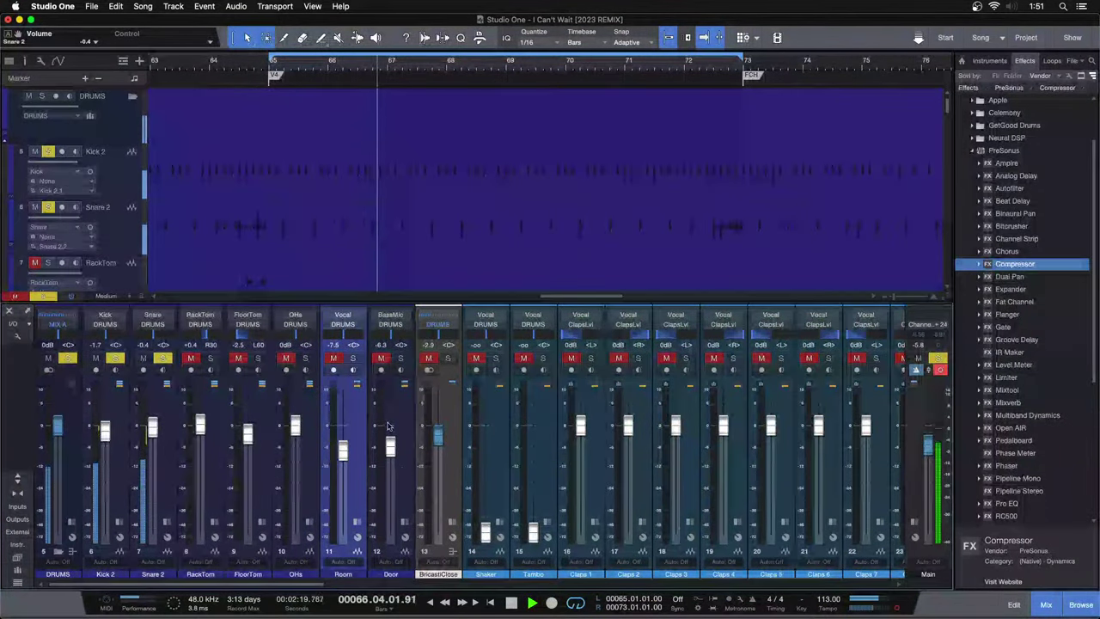
# Add the OHs channel to the soloed drums and expand its insert rack in the mixer.
pyautogui.click(305, 357)
pyautogui.click(309, 522)
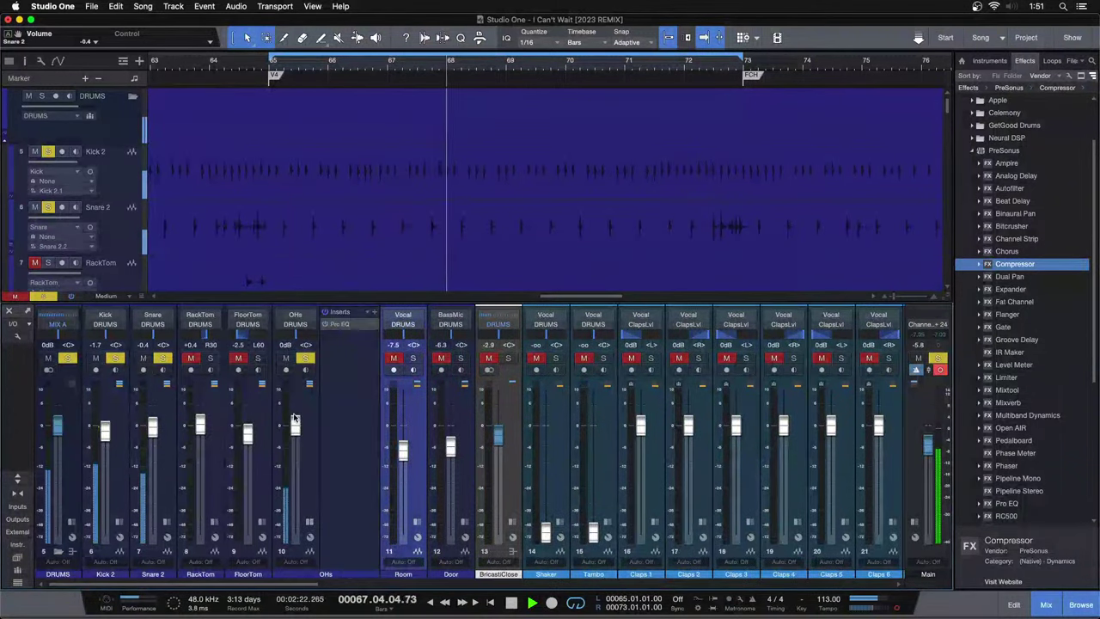
# Raise the OHs volume to +0.4 dB and set the 398 Hz LMF gain in its Pro EQ to -11.52 dB.
pyautogui.moveTo(295, 422); pyautogui.dragTo(294, 418)
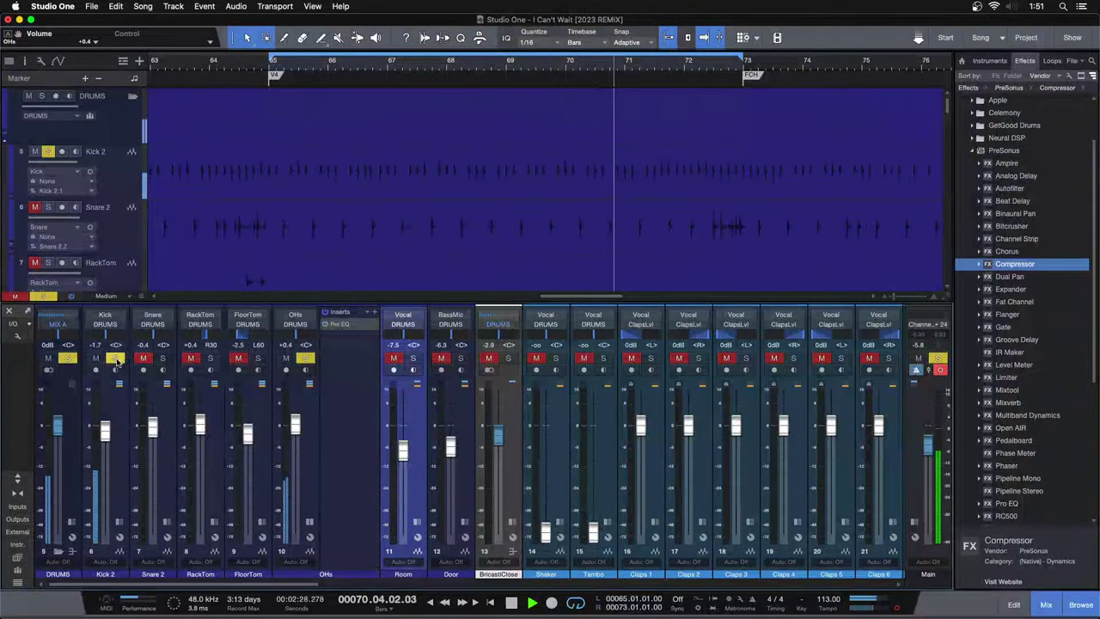
pyautogui.click(349, 325)
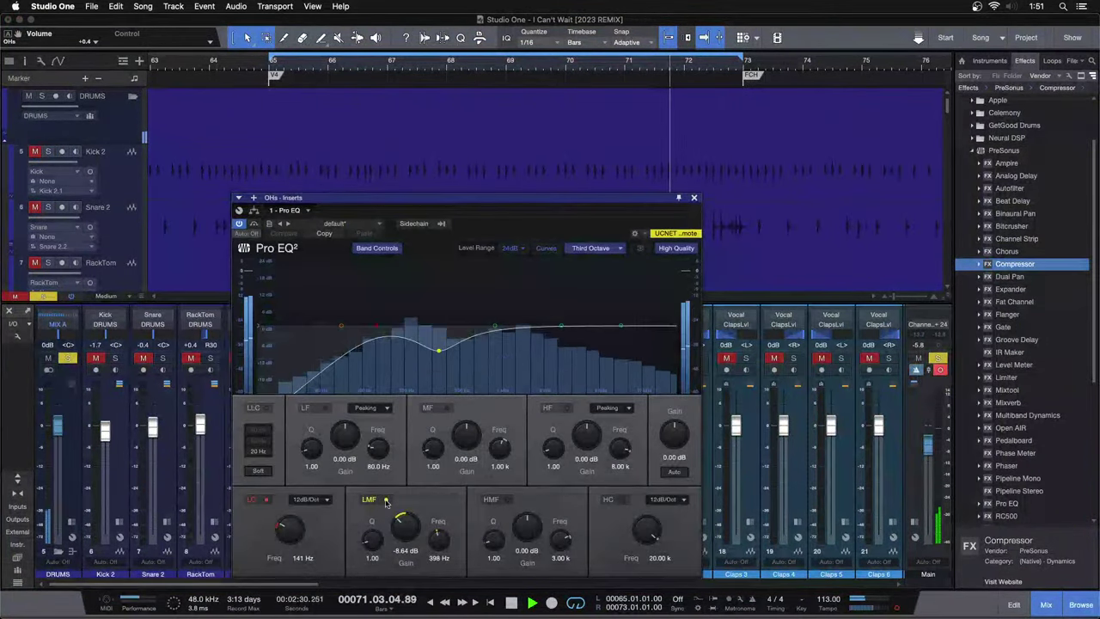
pyautogui.moveTo(403, 524); pyautogui.dragTo(401, 531)
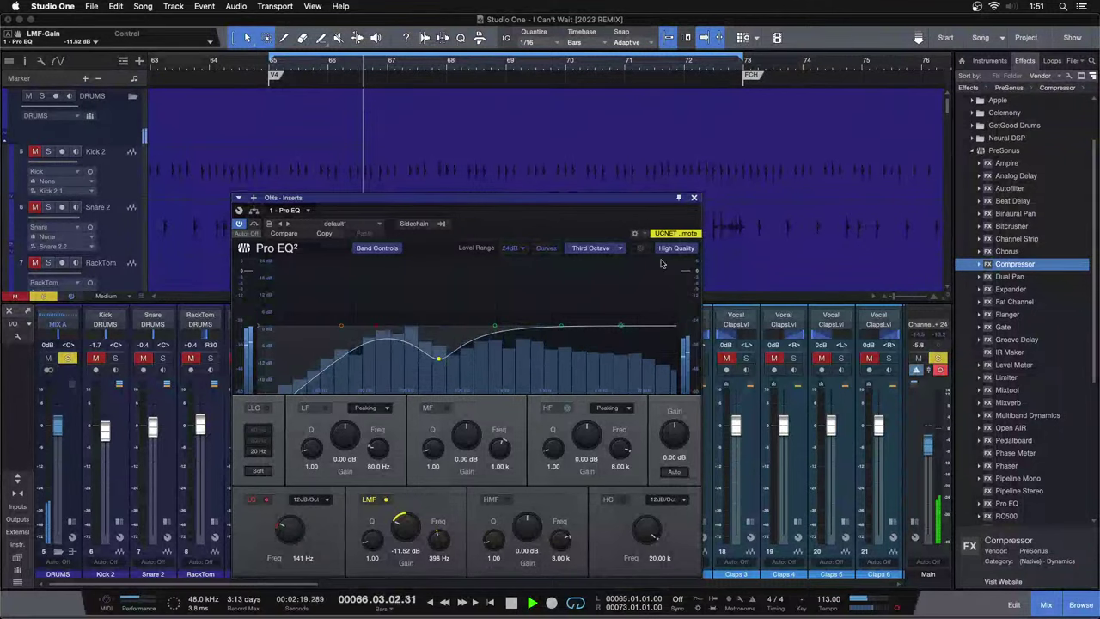
pyautogui.click(694, 199)
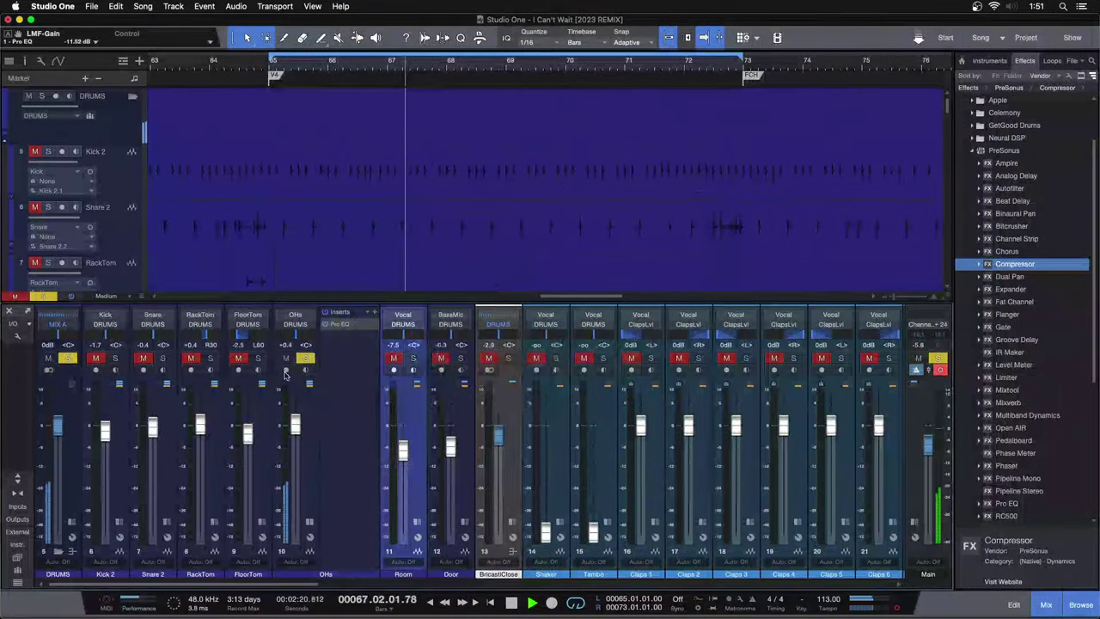
# Solo Kick 2, Snare 2 and both toms alongside the OHs, raising the OHs volume to +0.8 dB.
pyautogui.click(162, 358)
pyautogui.click(115, 357)
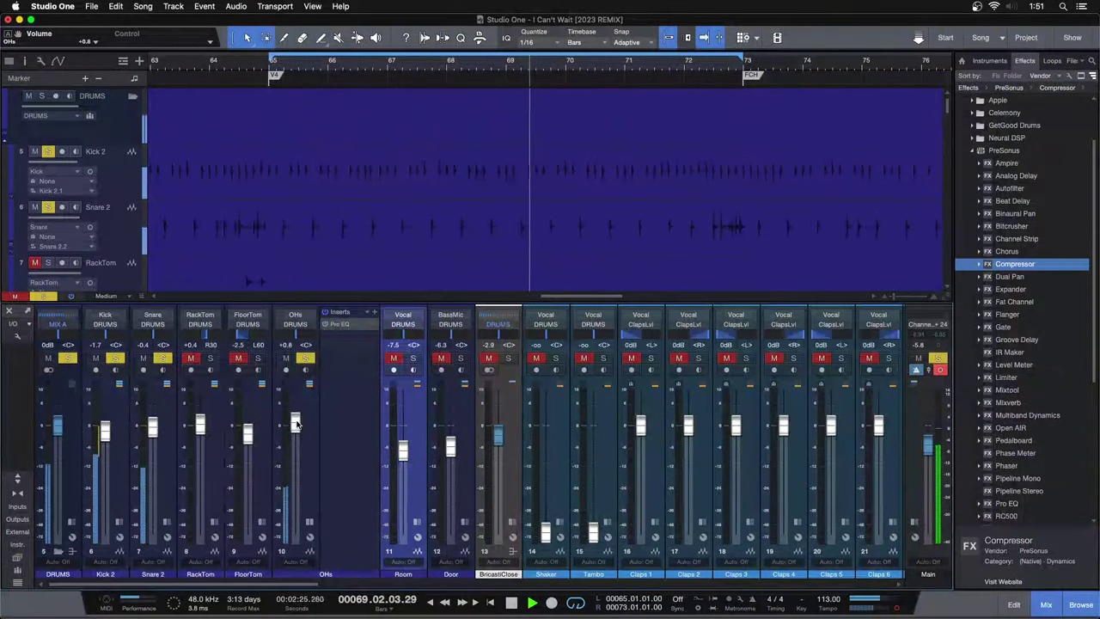
pyautogui.click(209, 359)
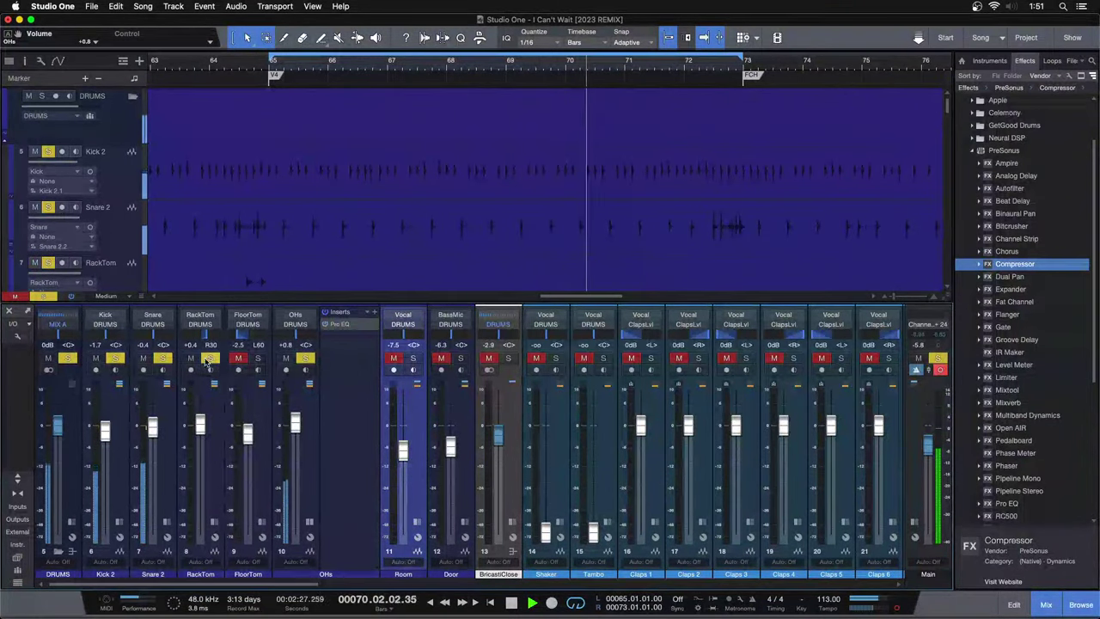
pyautogui.scroll(-3, 381, 231)
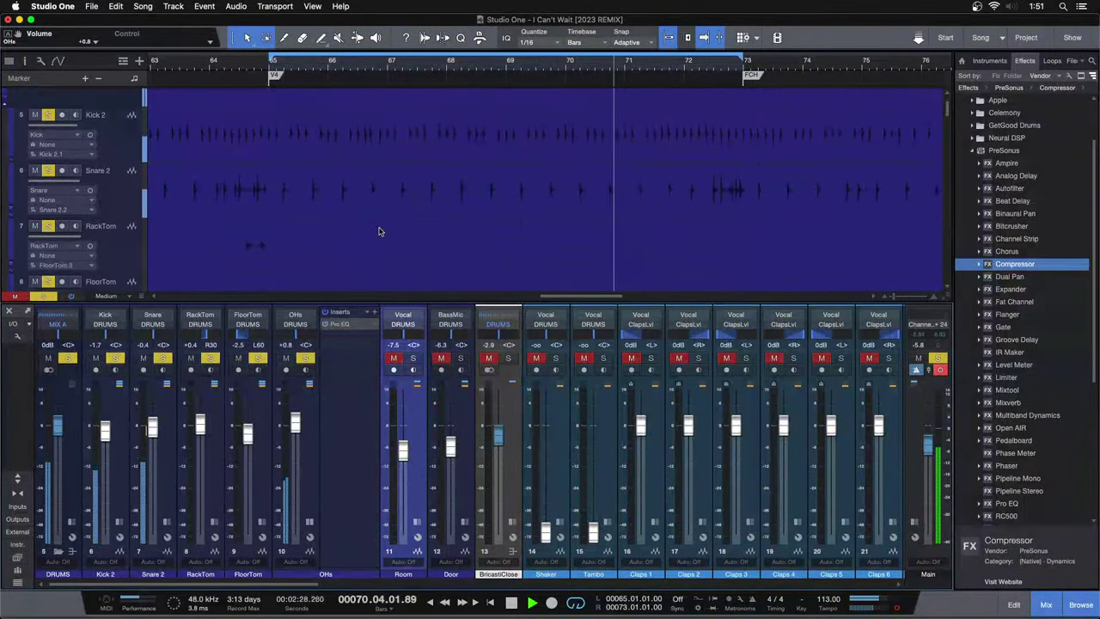
pyautogui.click(210, 63)
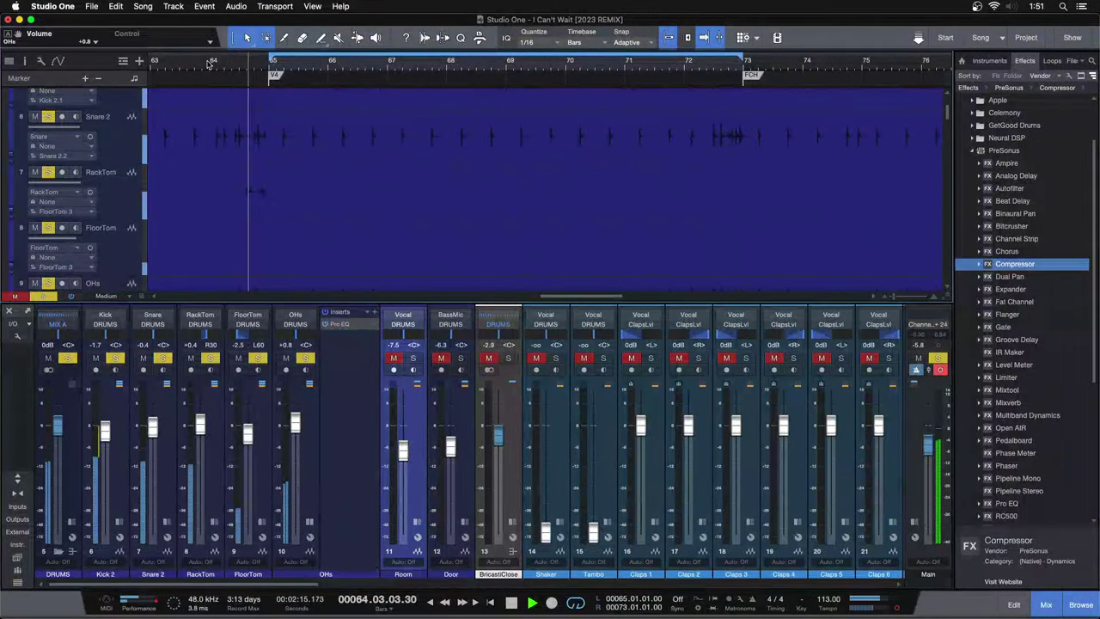
# Select RackTom and FloorTom together and raise their volumes to +0.8 dB and -2.1 dB while playing the fill in bar 64.
pyautogui.click(202, 484)
pyautogui.keyDown('shift'); pyautogui.click(252, 468); pyautogui.keyUp('shift')
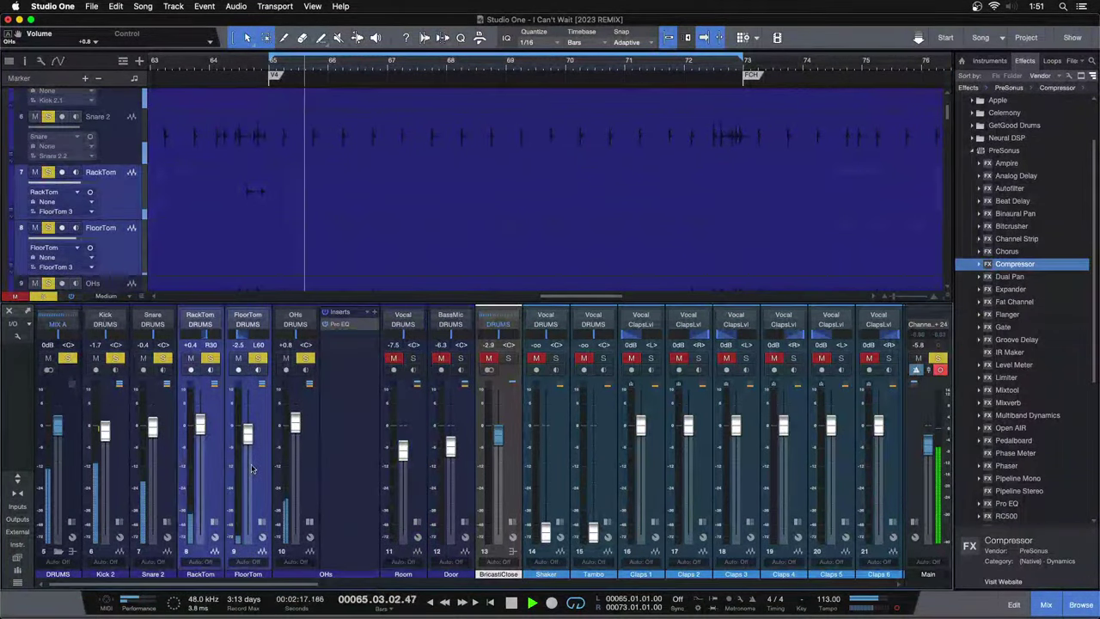
pyautogui.moveTo(199, 432); pyautogui.dragTo(199, 429)
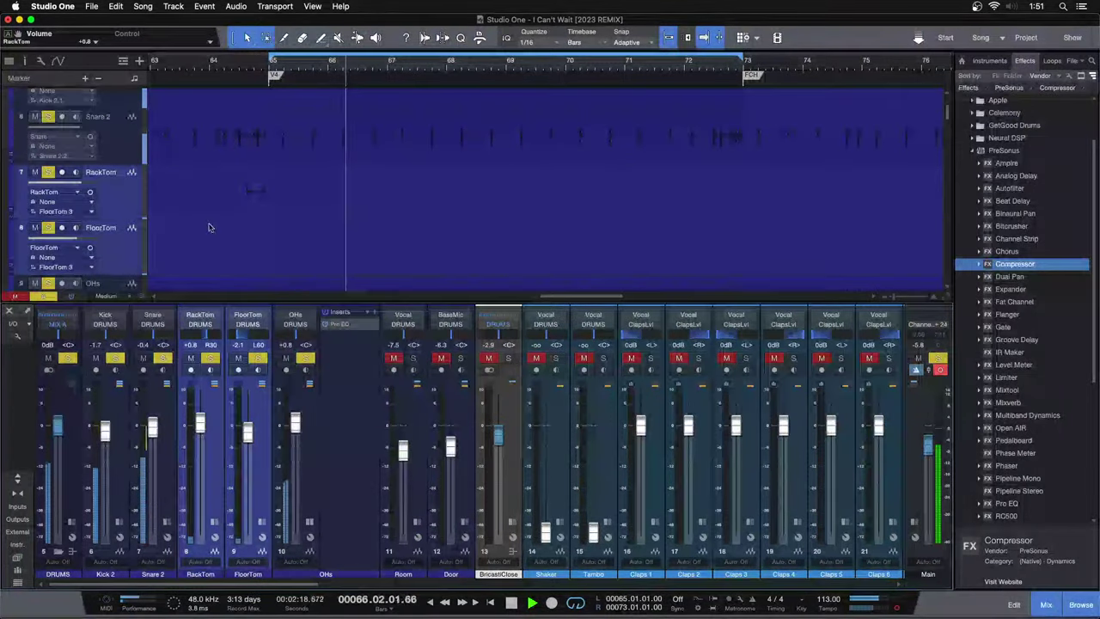
pyautogui.click(212, 64)
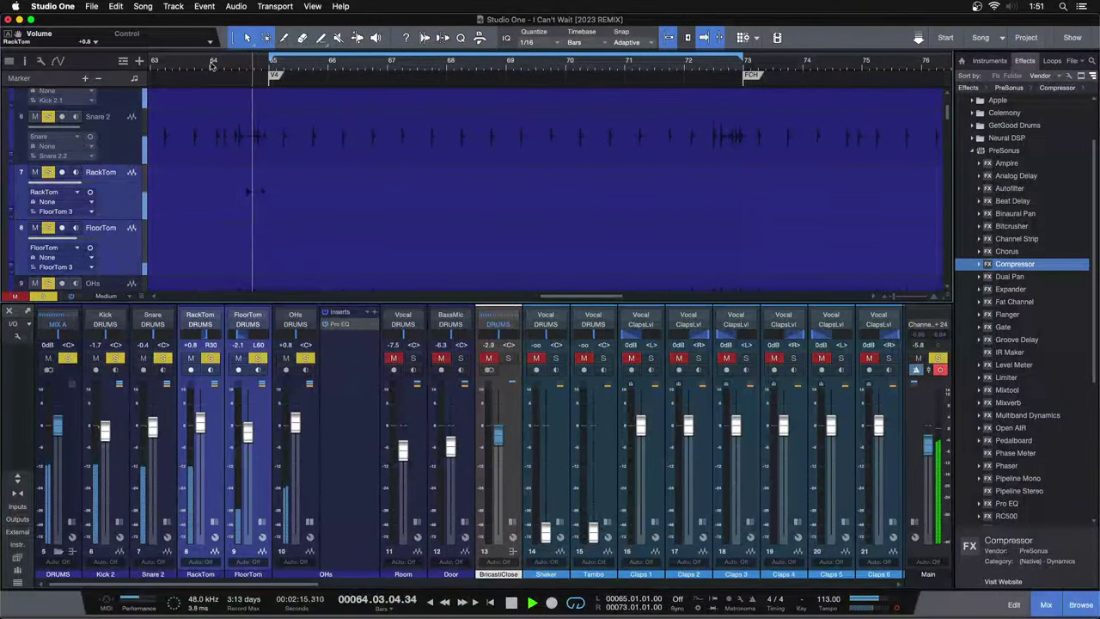
pyautogui.moveTo(202, 427); pyautogui.dragTo(204, 425)
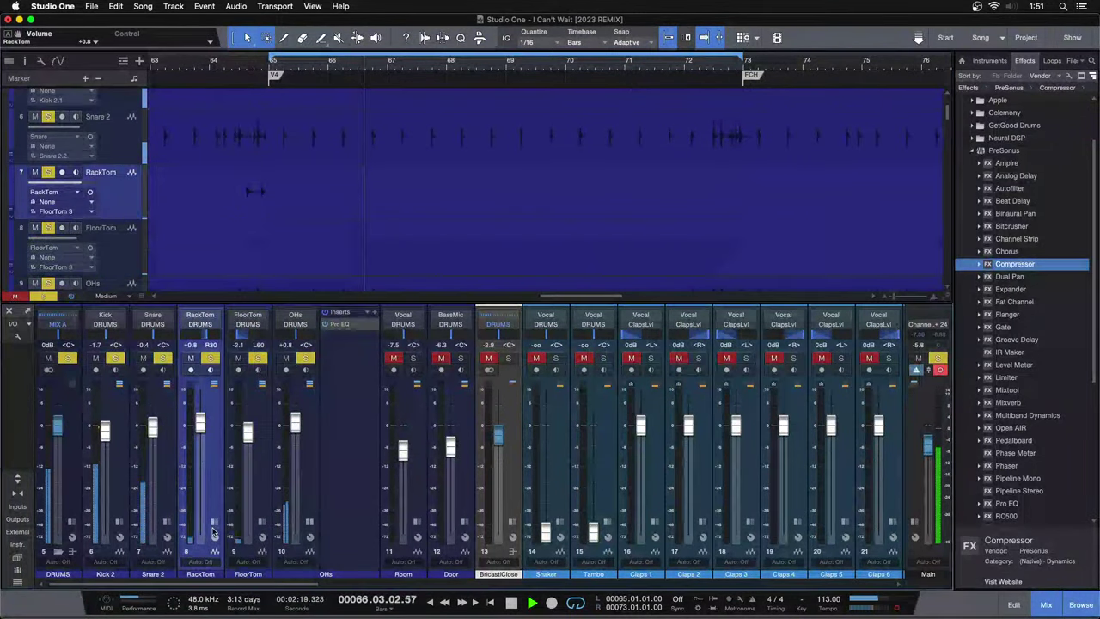
# Solo RackTom alone and raise the 114 Hz LF gain in its Pro EQ to 11.52 dB.
pyautogui.keyDown('alt'); pyautogui.click(214, 357); pyautogui.keyUp('alt')
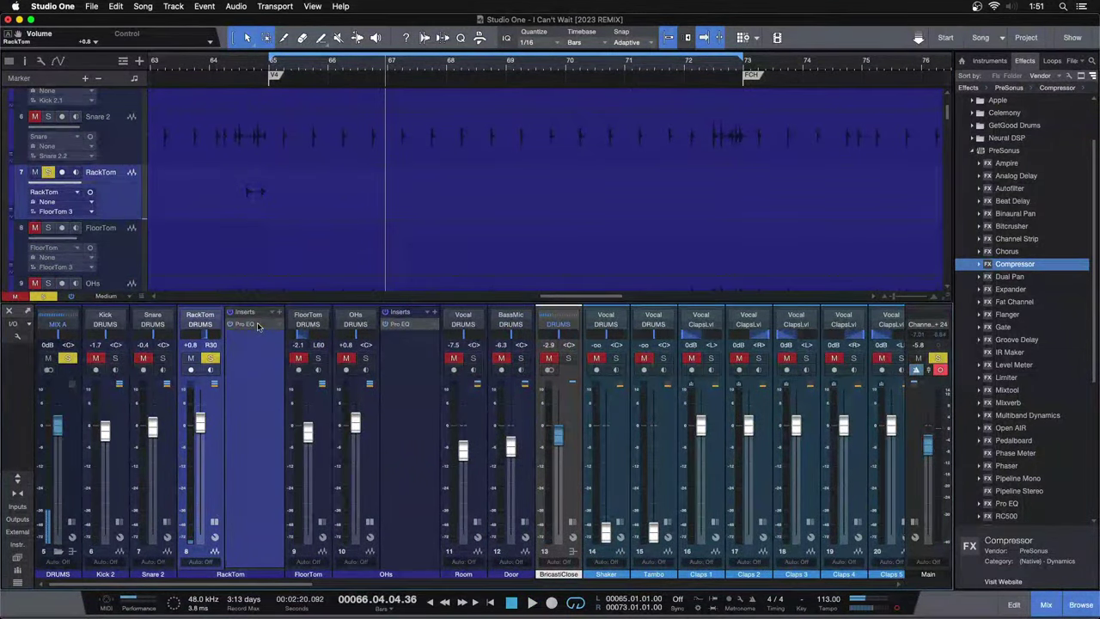
pyautogui.click(257, 327)
pyautogui.click(228, 64)
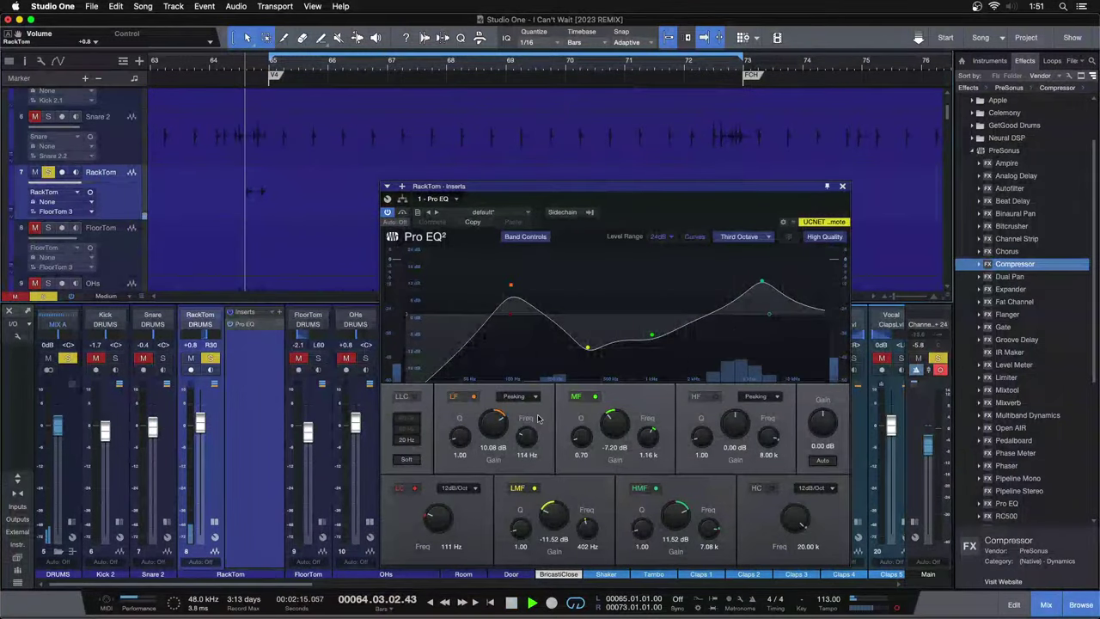
pyautogui.moveTo(492, 419); pyautogui.dragTo(492, 417)
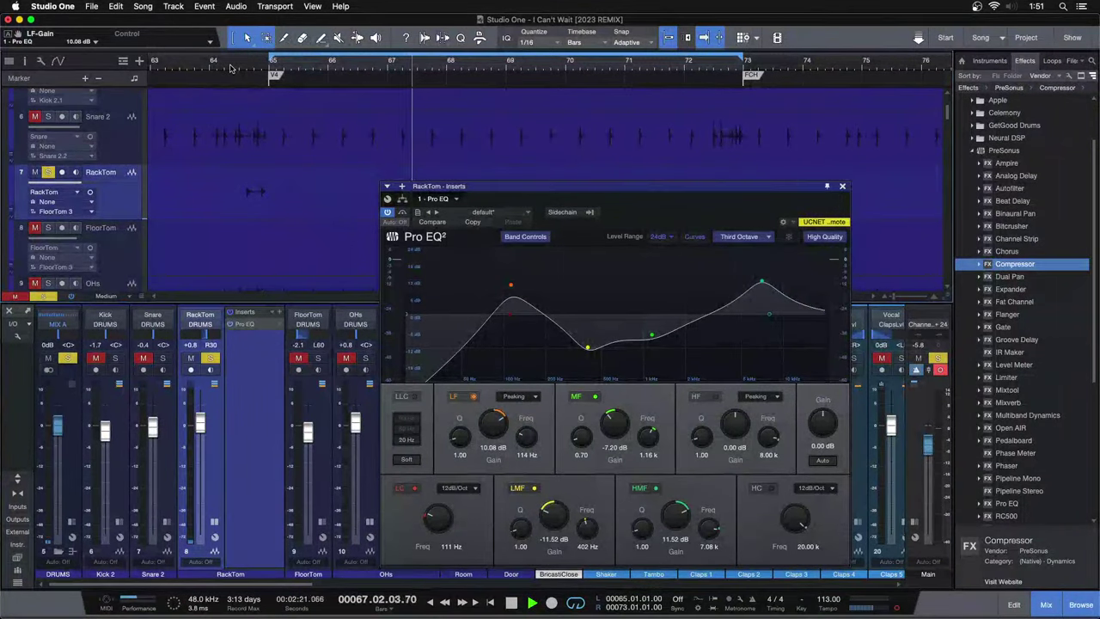
pyautogui.moveTo(491, 430); pyautogui.dragTo(491, 427)
pyautogui.press('space')
pyautogui.scroll(2, 491, 428)
pyautogui.press('space')
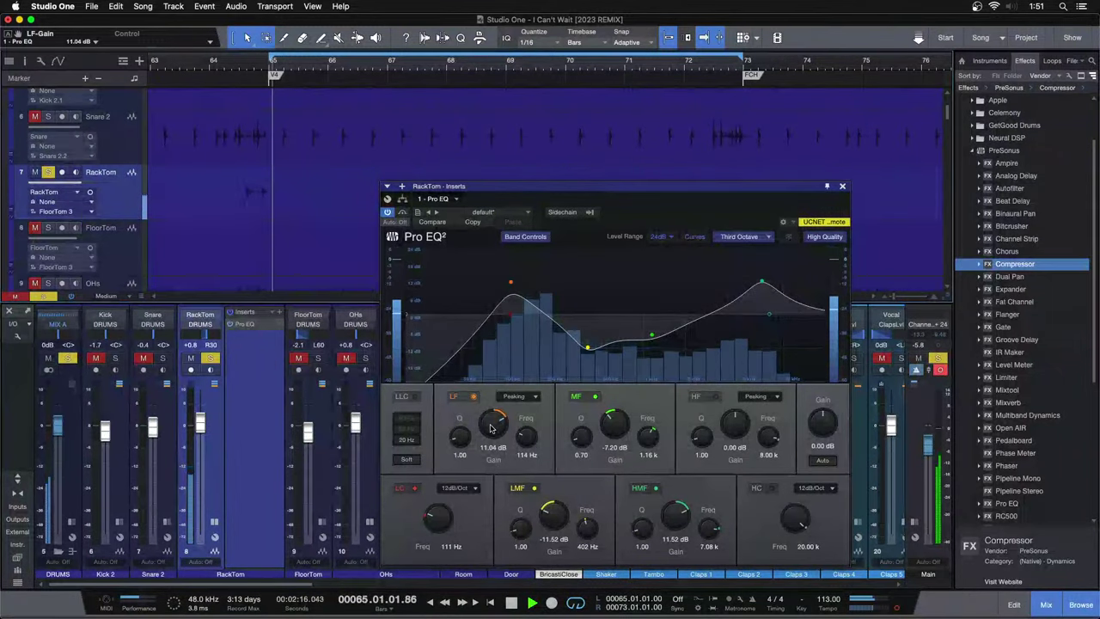
pyautogui.scroll(2, 491, 427)
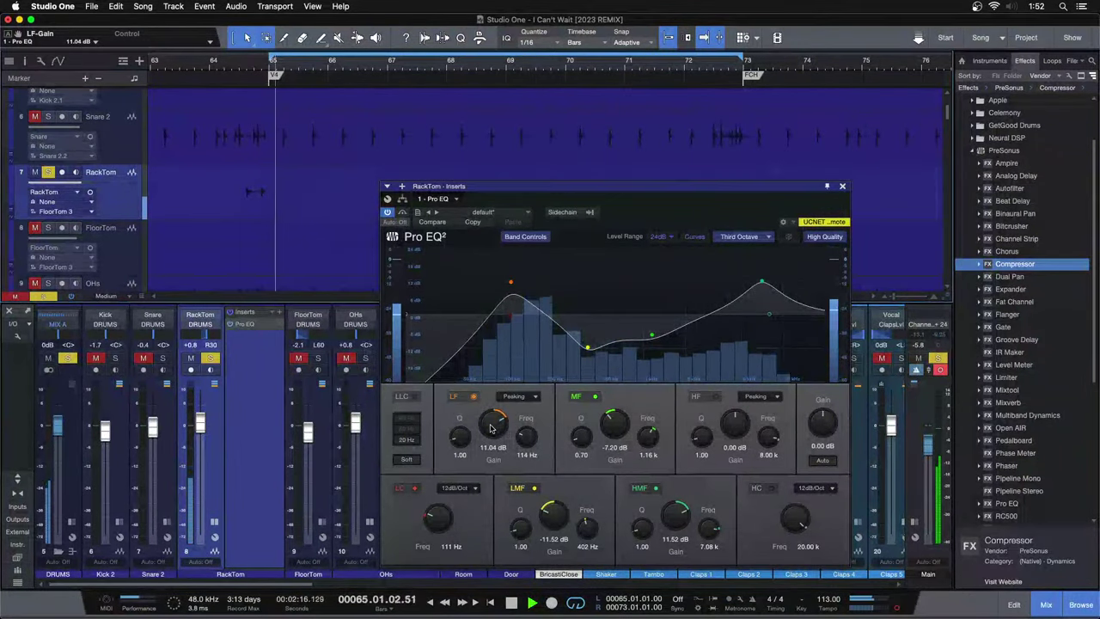
pyautogui.press('space')
# Audition the RackTom EQ on the earlier tom hits from bar 51 and close its Pro EQ.
pyautogui.moveTo(320, 65); pyautogui.dragTo(501, 1)
pyautogui.moveTo(612, 188); pyautogui.dragTo(596, 332)
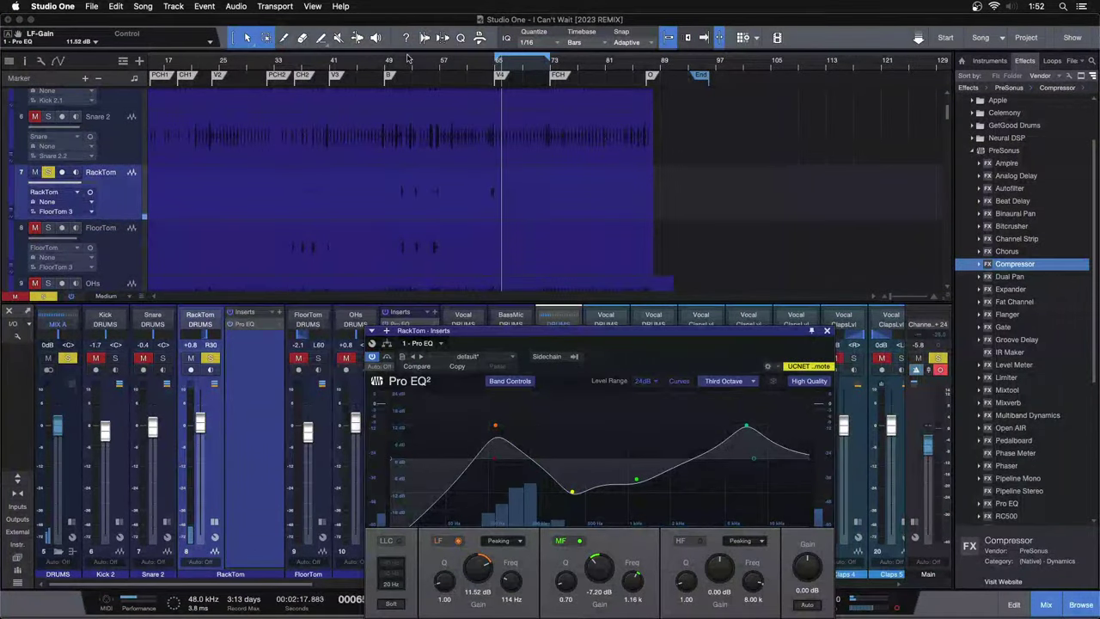
pyautogui.moveTo(406, 63); pyautogui.dragTo(347, 106)
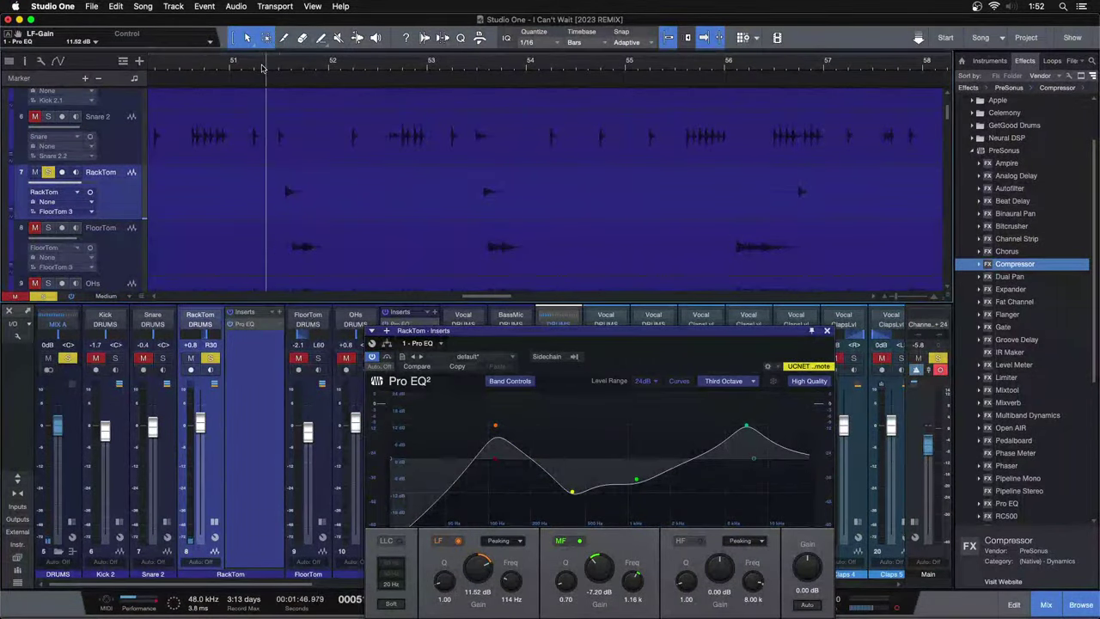
pyautogui.moveTo(620, 364); pyautogui.dragTo(668, 284)
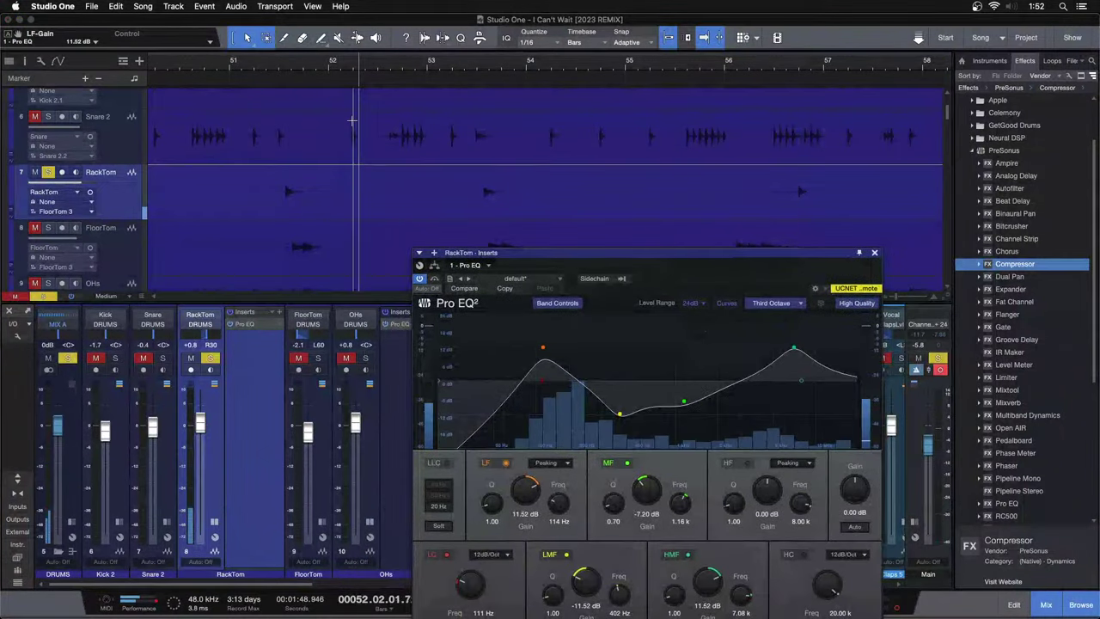
pyautogui.press('space')
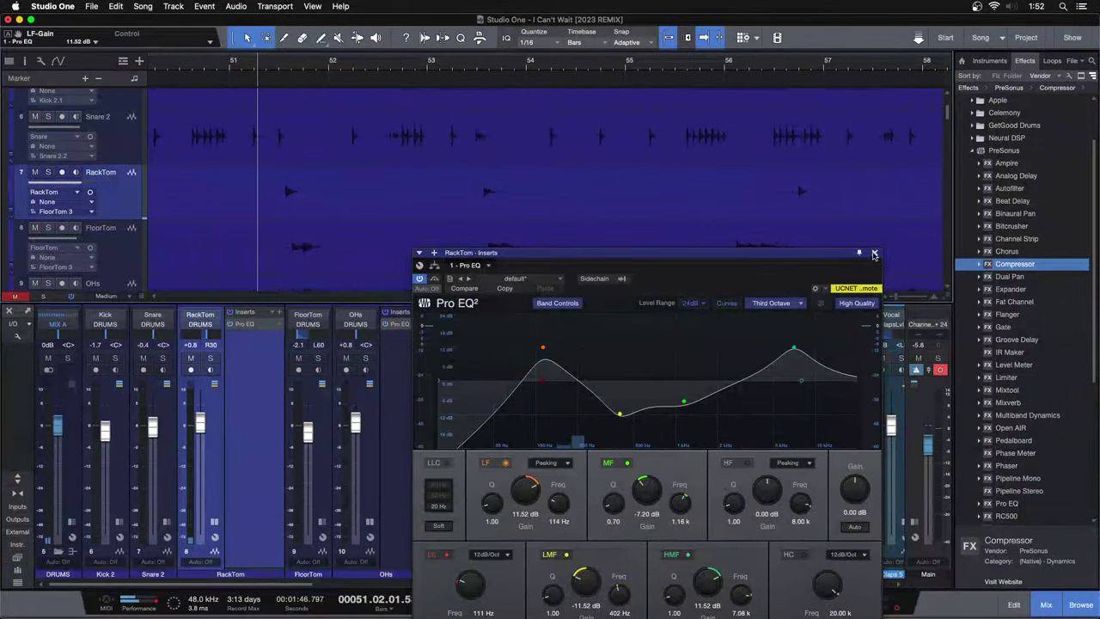
pyautogui.click(874, 255)
# Clear the RackTom solo, mute the Room and Door channels and play the drums from bar 51.
pyautogui.click(453, 357)
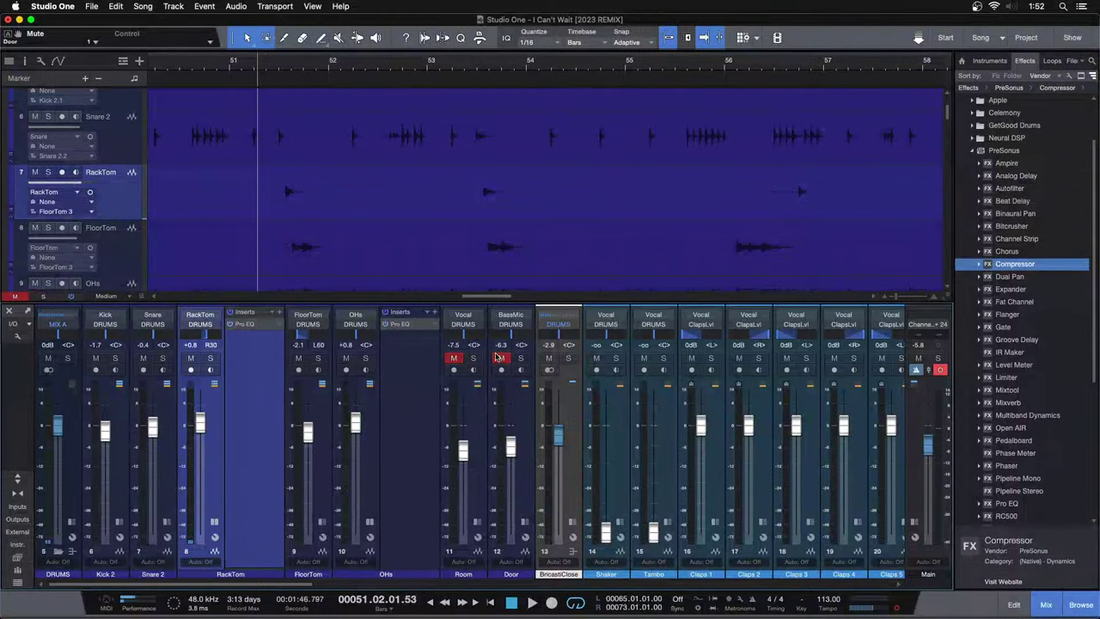
pyautogui.press('space')
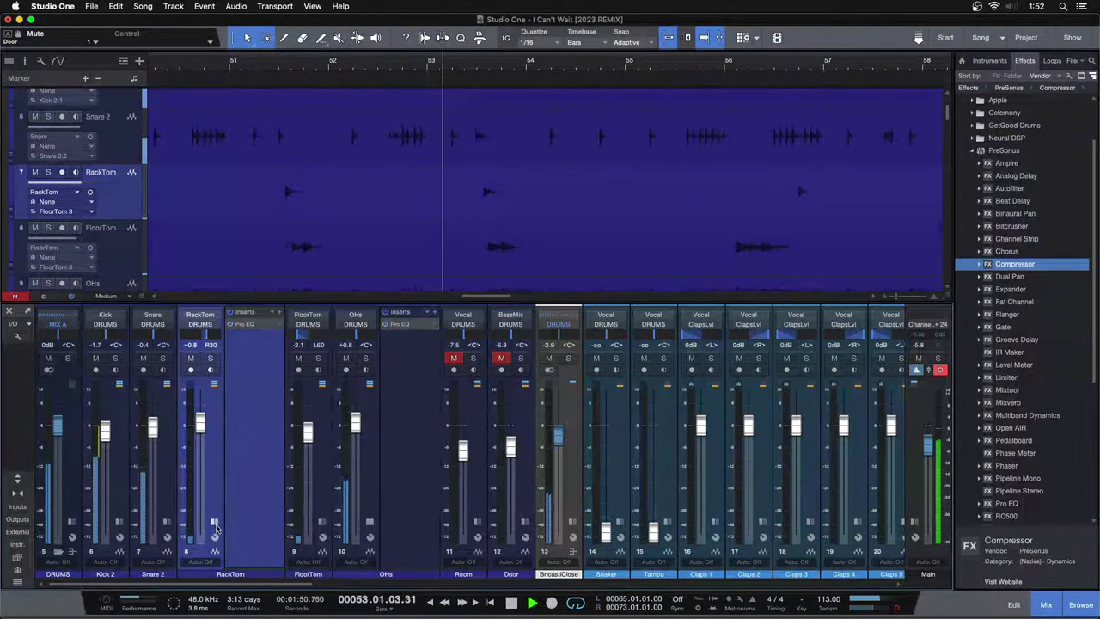
pyautogui.click(259, 65)
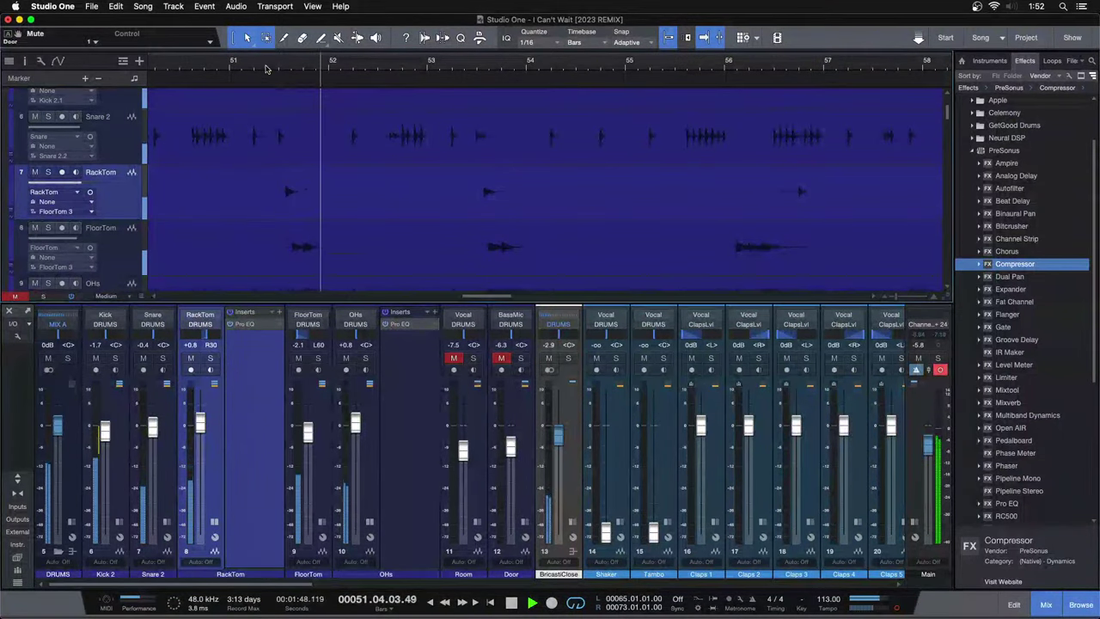
# Solo FloorTom and raise the 89.7 Hz LF gain in its Pro EQ to 13.44 dB, closing the EQ after auditioning it.
pyautogui.hotkey('shift', 's')
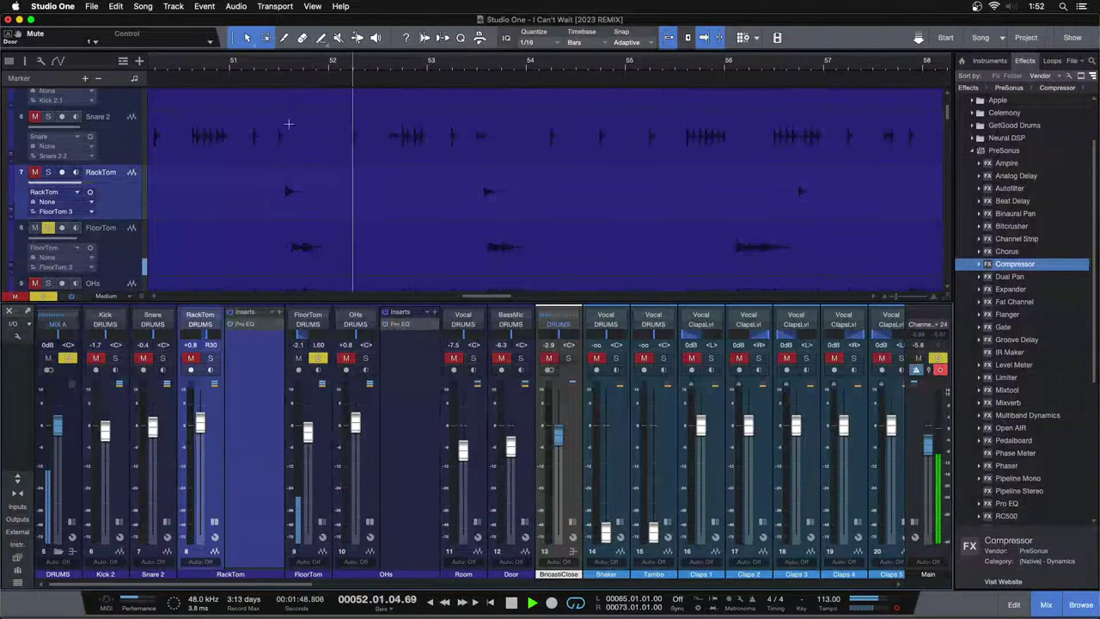
pyautogui.click(272, 71)
pyautogui.click(322, 522)
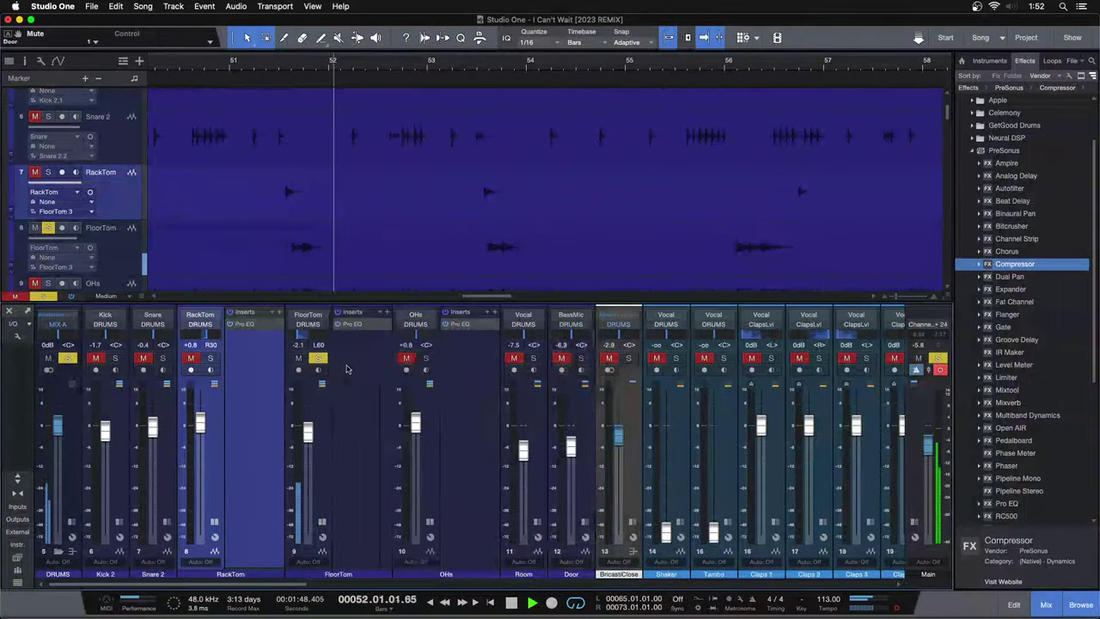
pyautogui.click(351, 326)
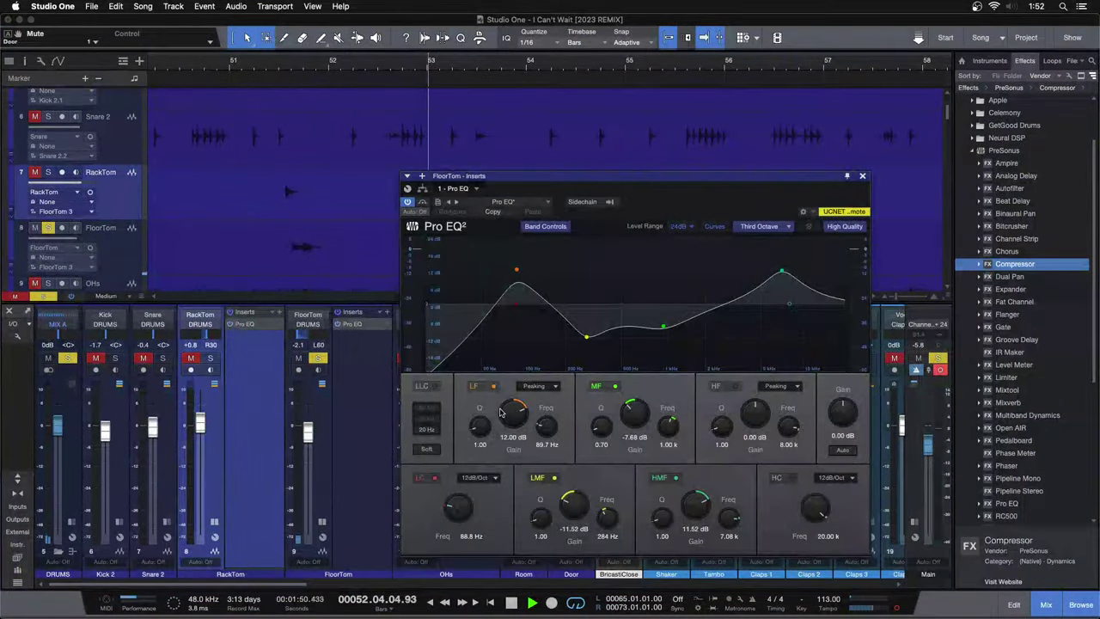
pyautogui.press('space')
pyautogui.press('space')
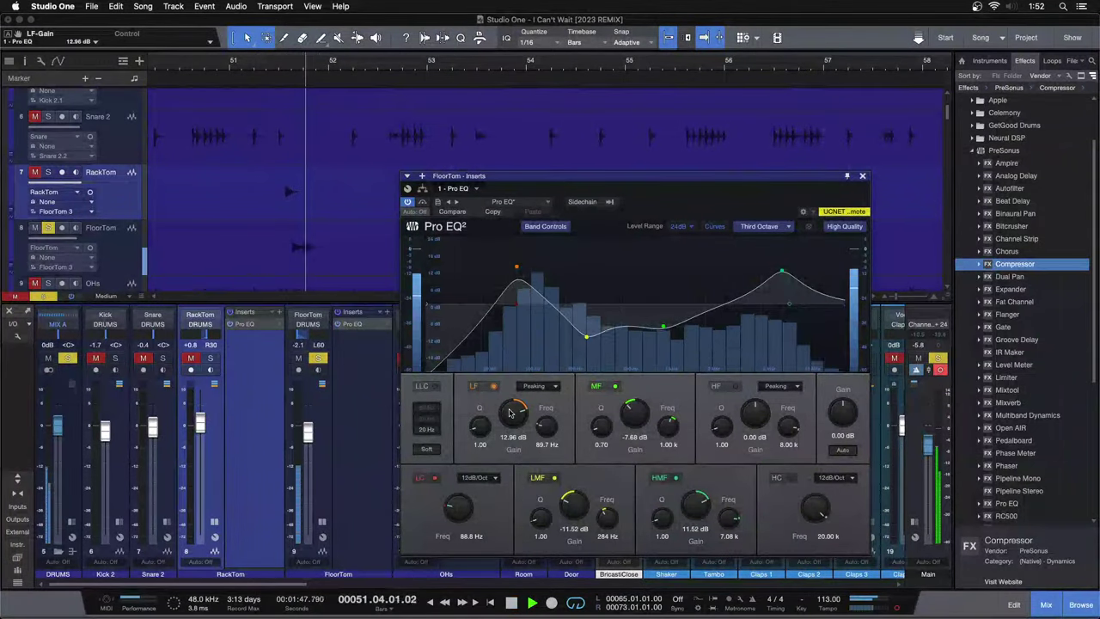
pyautogui.scroll(1, 508, 412)
pyautogui.press('space')
pyautogui.press('space')
pyautogui.moveTo(516, 175); pyautogui.dragTo(578, 362)
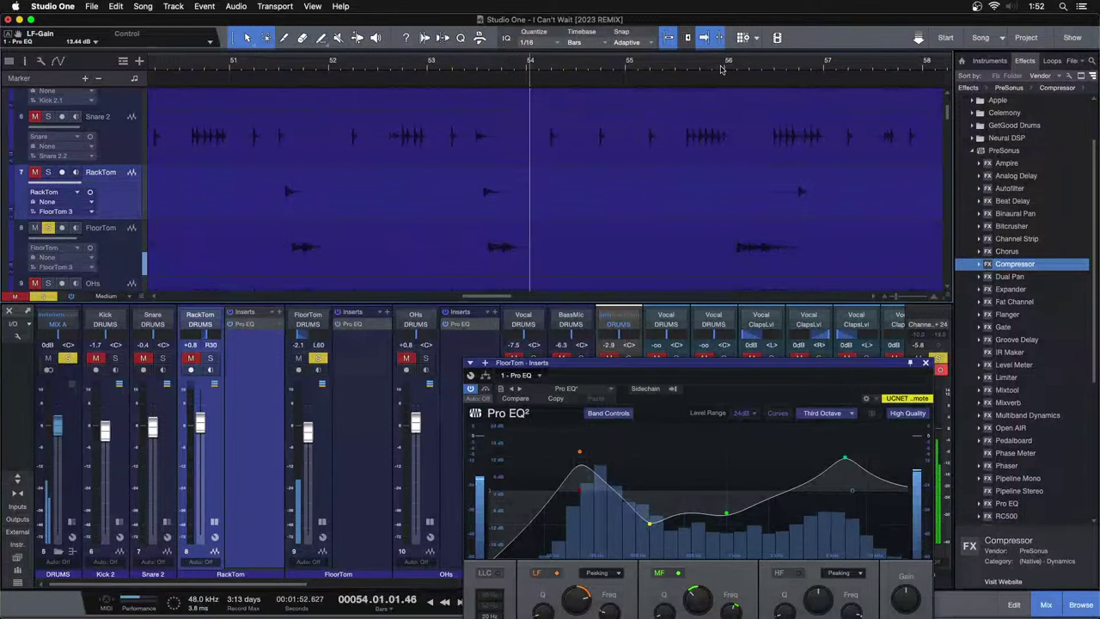
pyautogui.click(925, 363)
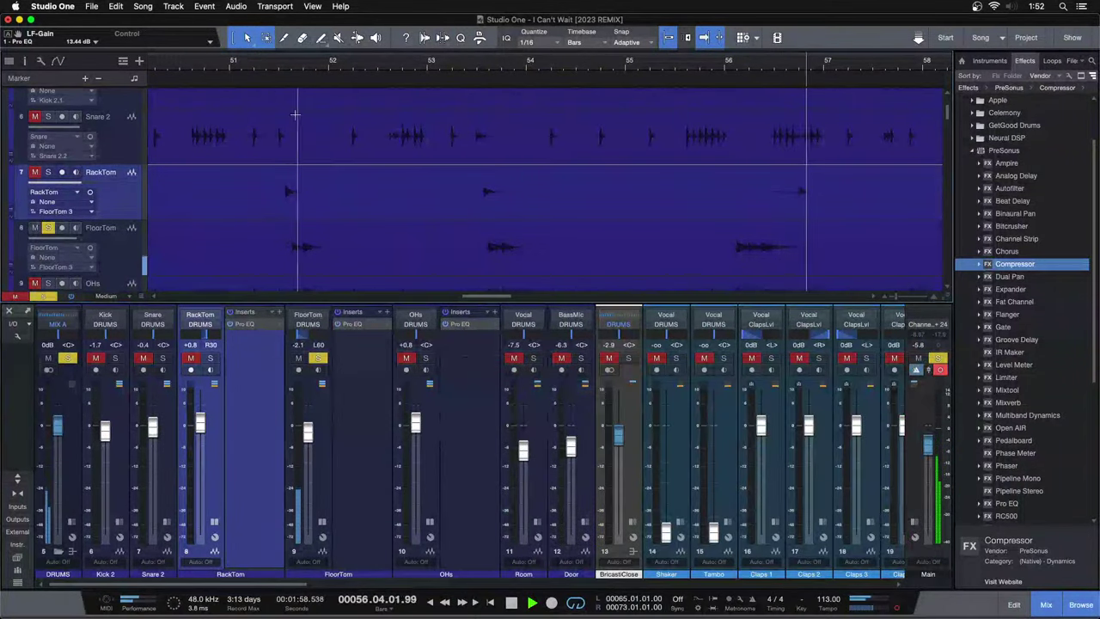
# With the full drums playing, set RackTom to +0.4 dB and FloorTom to -1.7 dB and collapse both toms' insert racks.
pyautogui.click(263, 67)
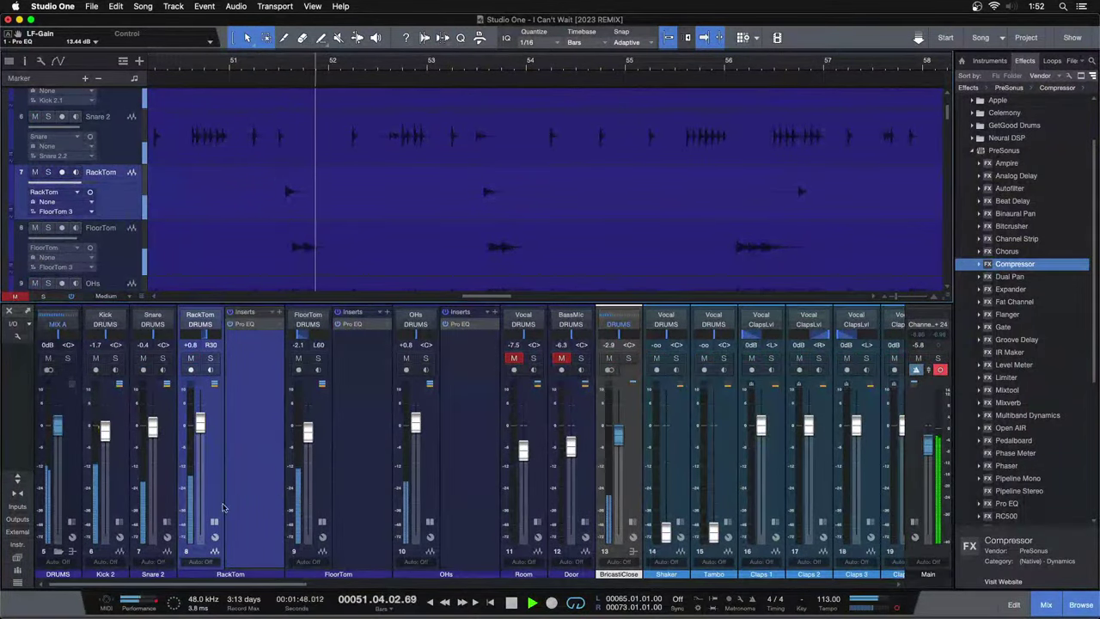
pyautogui.moveTo(199, 429); pyautogui.dragTo(199, 432)
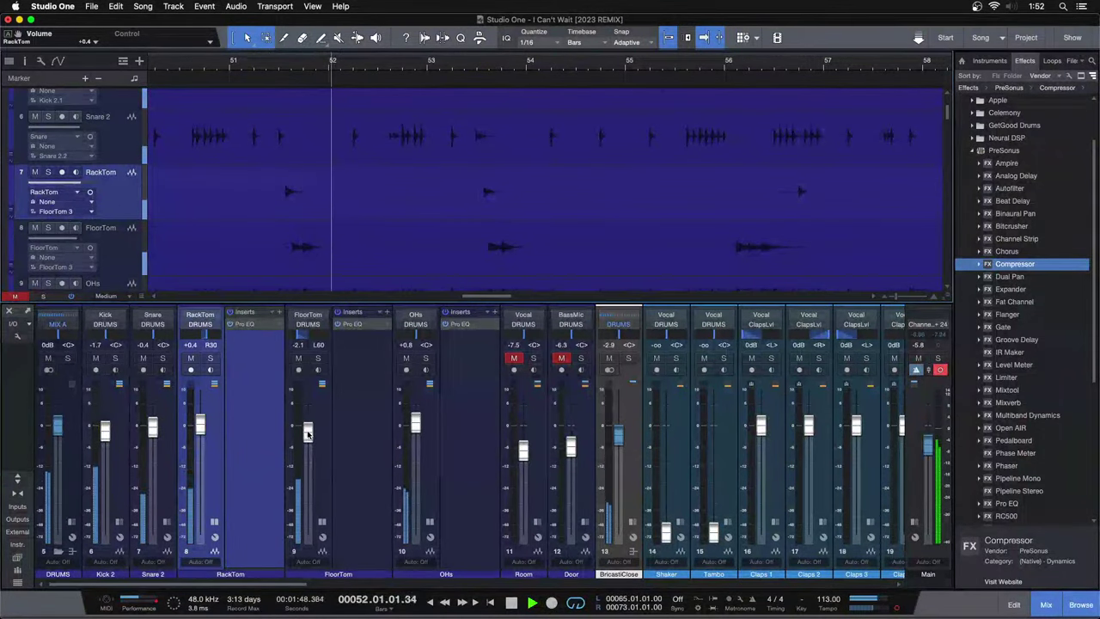
pyautogui.moveTo(308, 432); pyautogui.dragTo(307, 430)
pyautogui.click(215, 522)
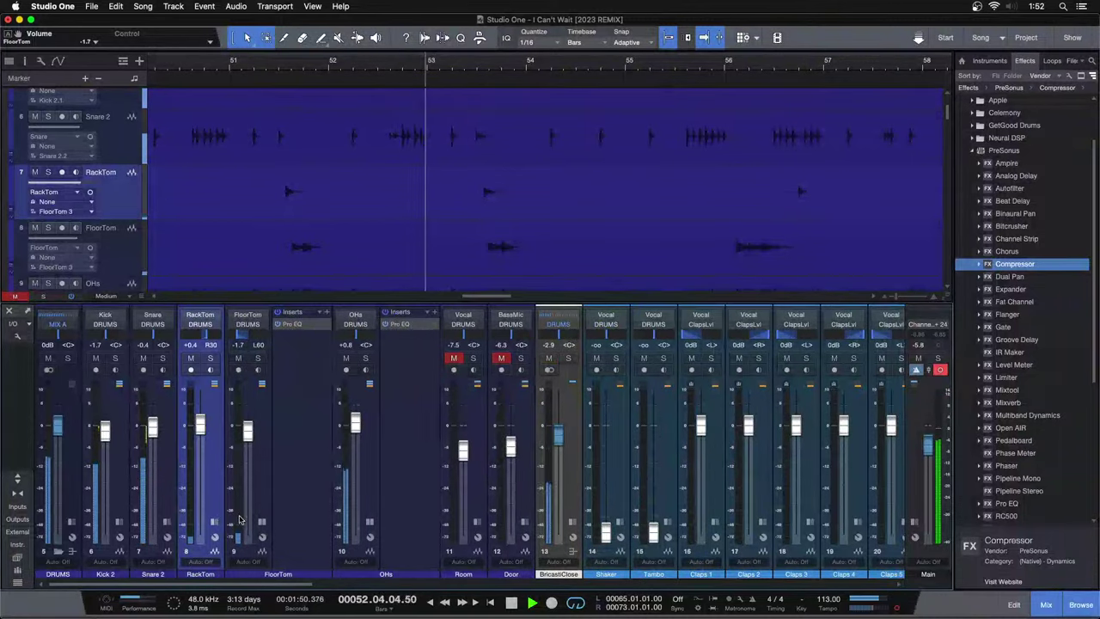
pyautogui.click(261, 522)
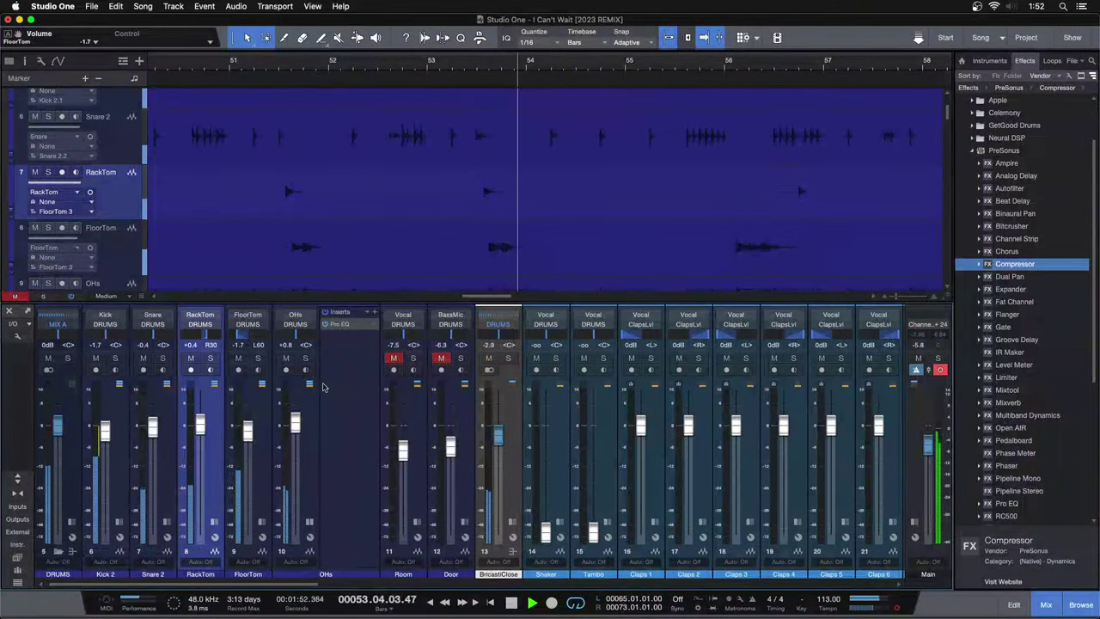
pyautogui.click(692, 62)
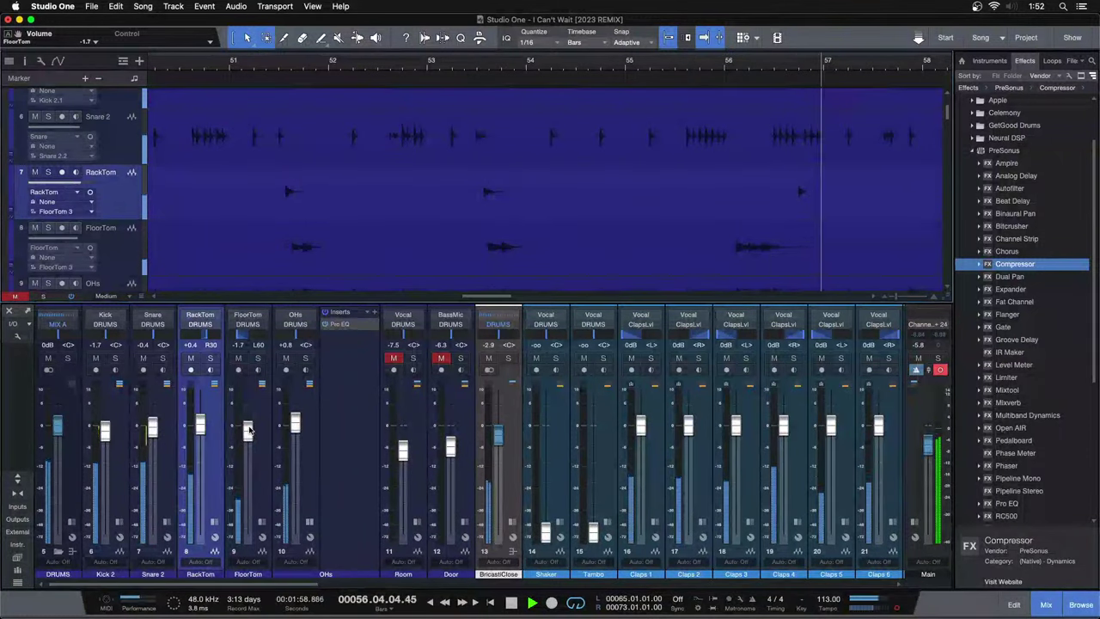
# Audition the tom fills from about bar 35, lower RackTom to +0.4 dB and FloorTom to -1.7 dB together, and collapse the OHs insert rack.
pyautogui.moveTo(447, 64); pyautogui.dragTo(333, 38)
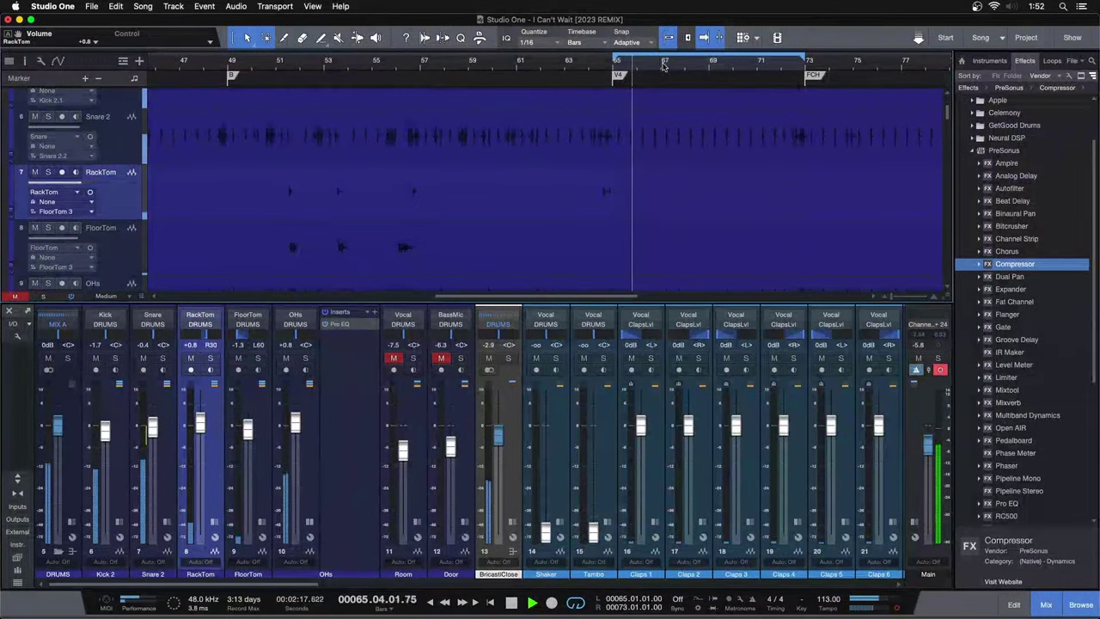
pyautogui.press('w')
pyautogui.moveTo(294, 65); pyautogui.dragTo(327, 119)
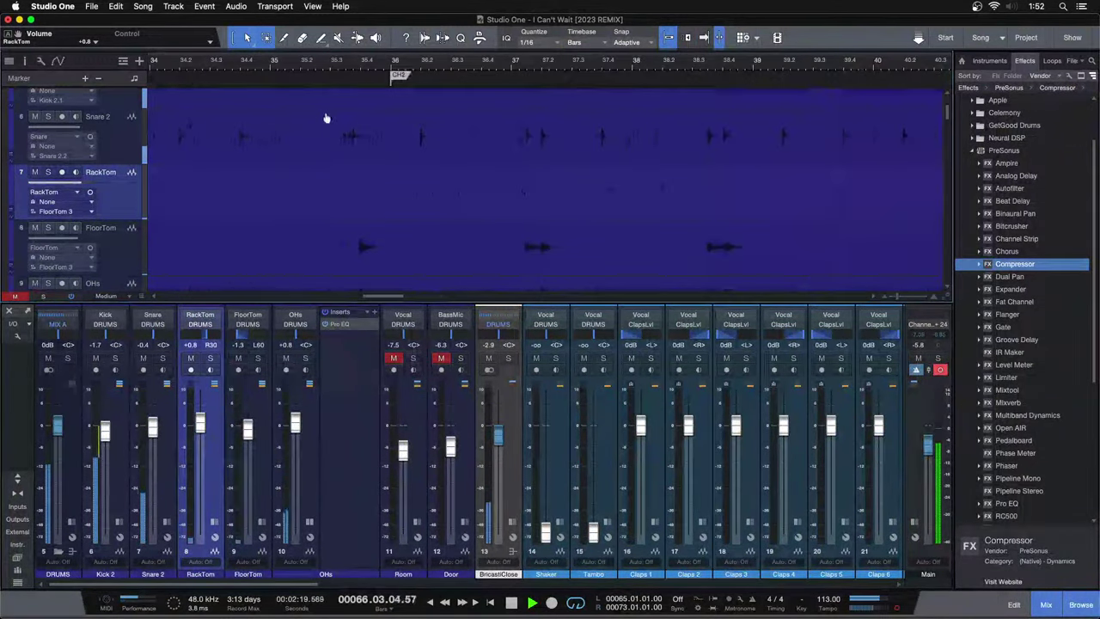
pyautogui.click(331, 60)
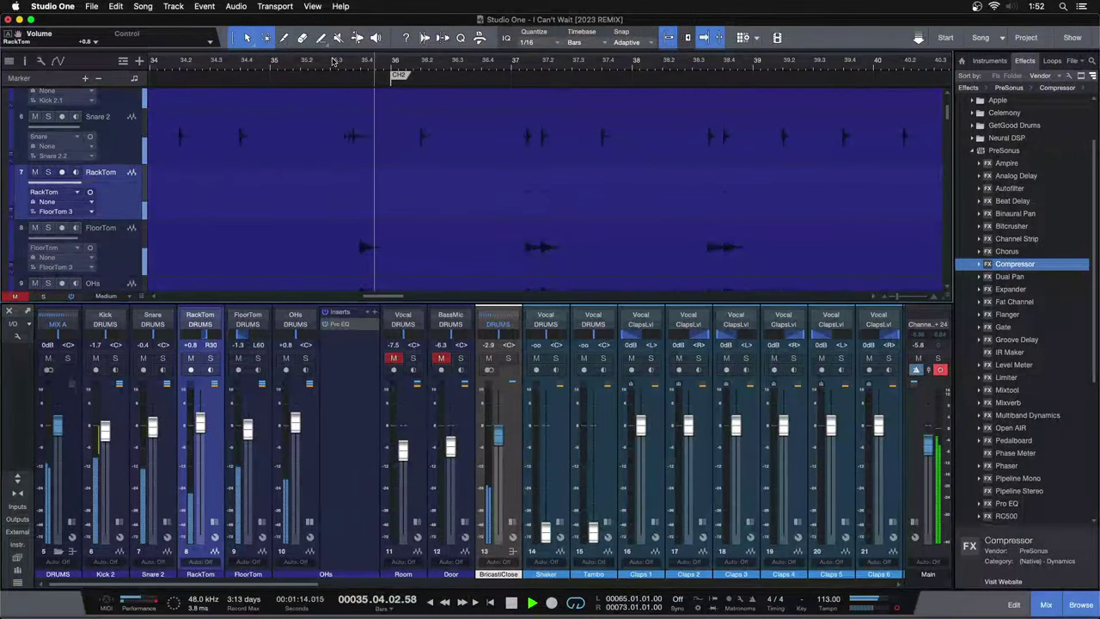
pyautogui.keyDown('shift'); pyautogui.click(245, 438); pyautogui.keyUp('shift')
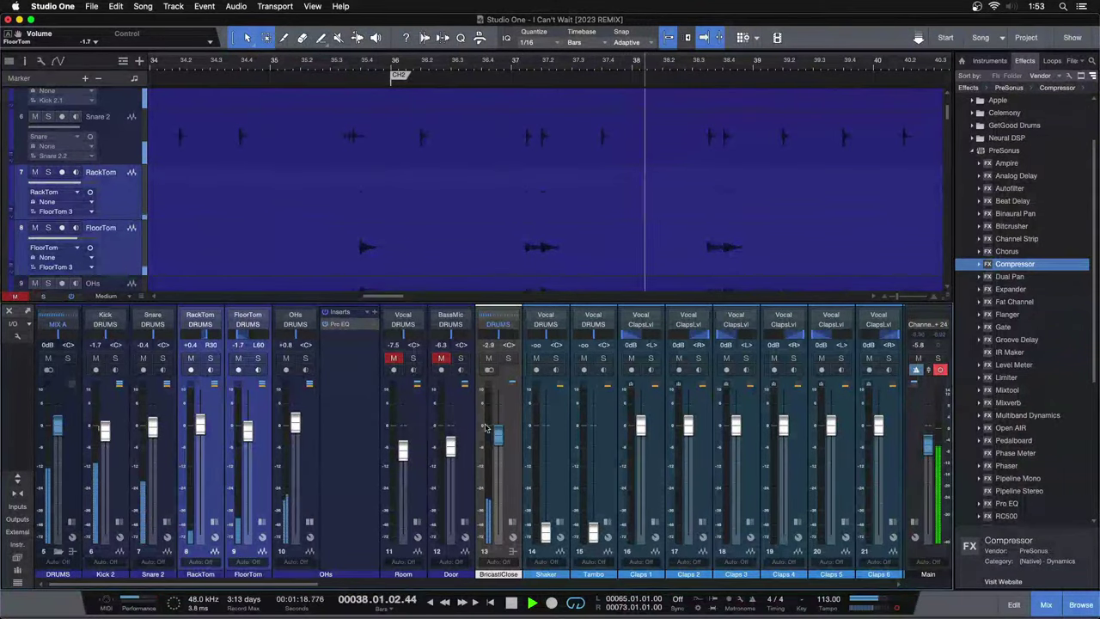
pyautogui.click(310, 522)
# Play from bar 65 with Room unmuted and soloed, and set the 402 Hz LMF gain in its Pro EQ to -14.40 dB.
pyautogui.press('KP_1')
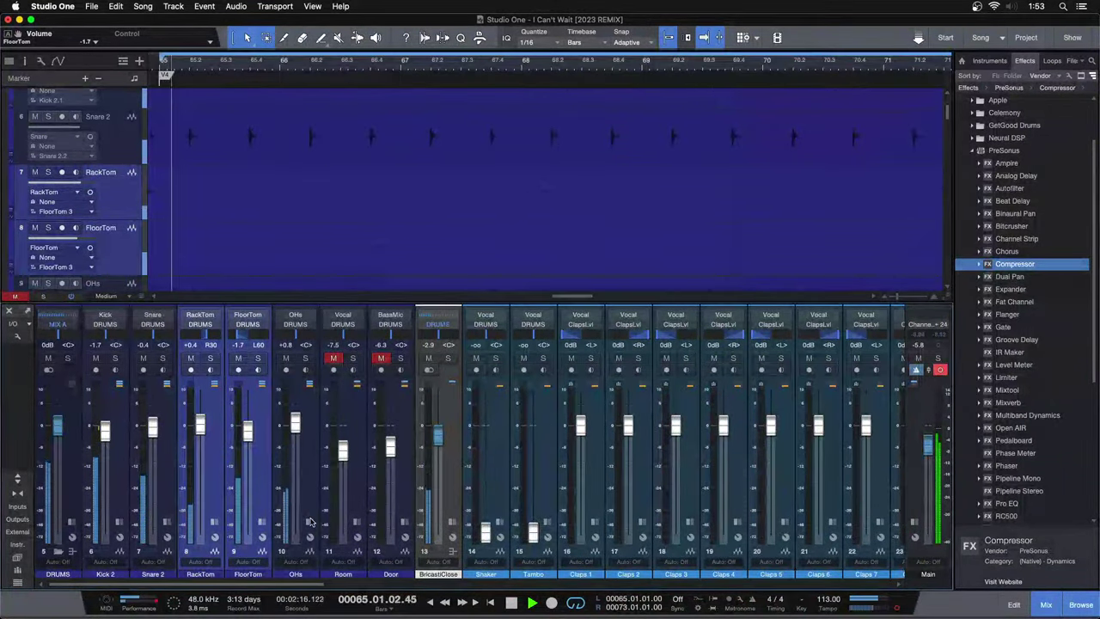
pyautogui.click(333, 358)
pyautogui.click(353, 357)
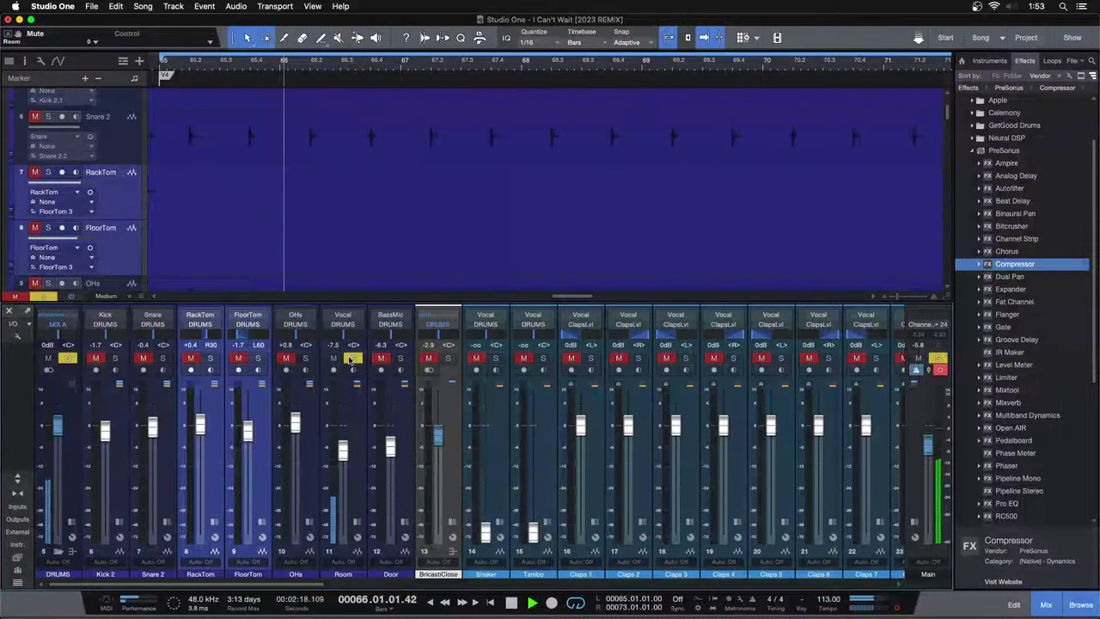
pyautogui.click(358, 521)
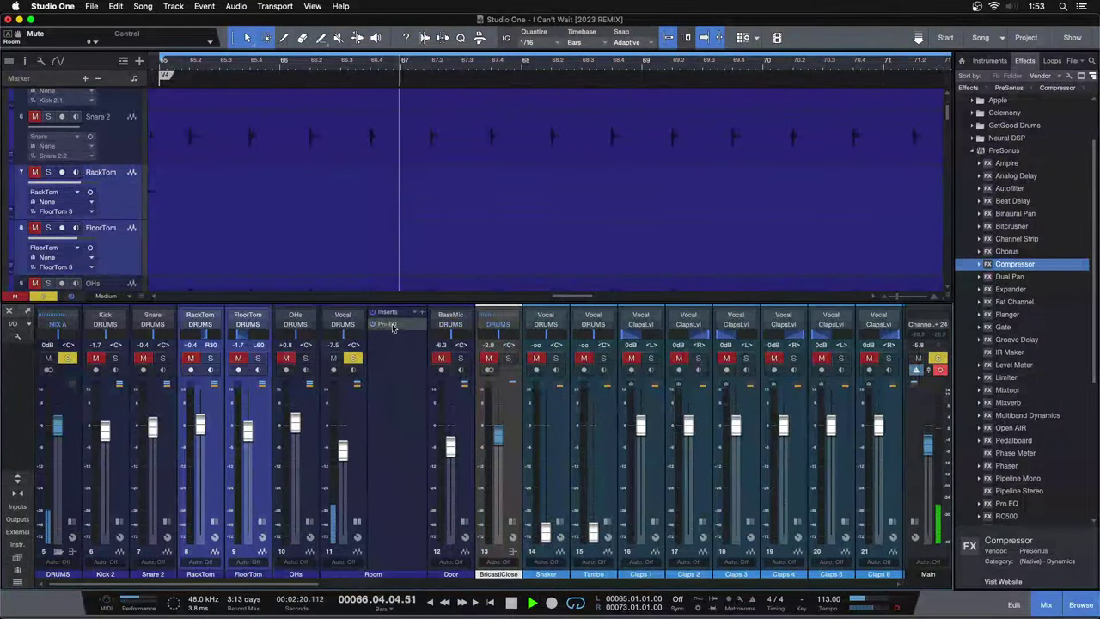
pyautogui.doubleClick(392, 325)
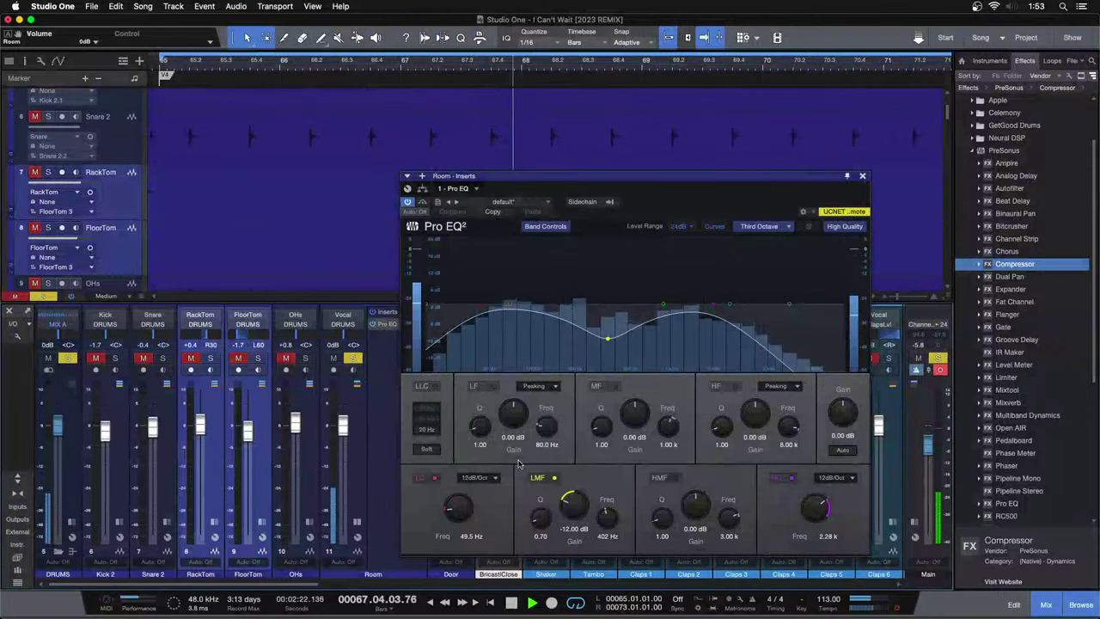
pyautogui.moveTo(574, 503); pyautogui.dragTo(578, 507)
pyautogui.scroll(-4, 578, 507)
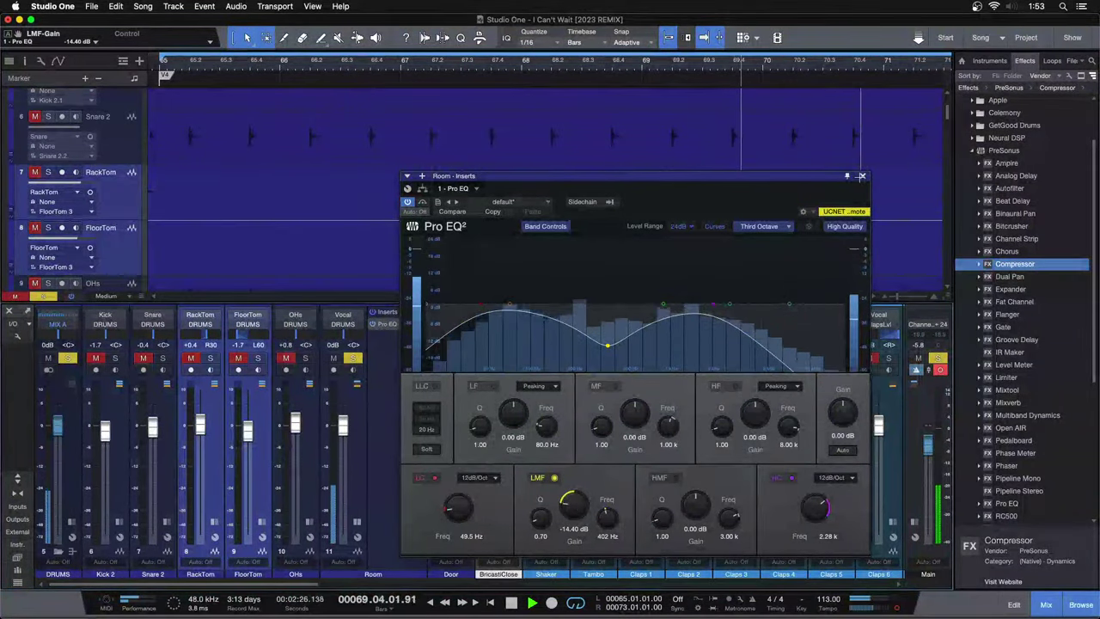
pyautogui.press('Escape')
# Clear the Room solo, mute BricastiClose and balance Room at -7.1 dB against the drums, comparing it muted before collapsing its insert rack.
pyautogui.click(343, 450)
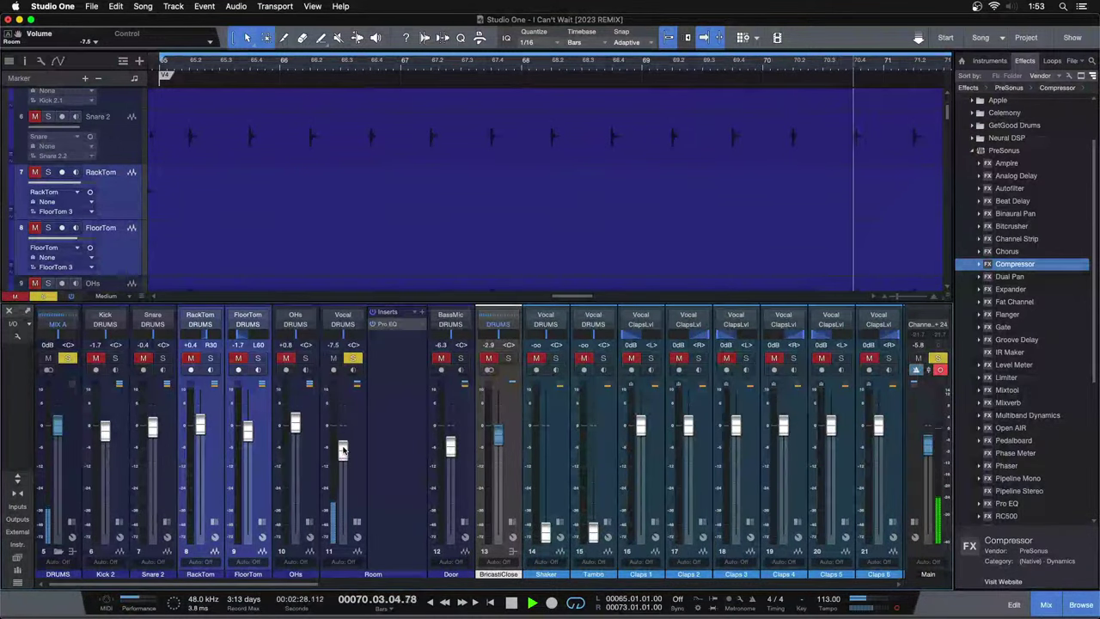
pyautogui.press('s')
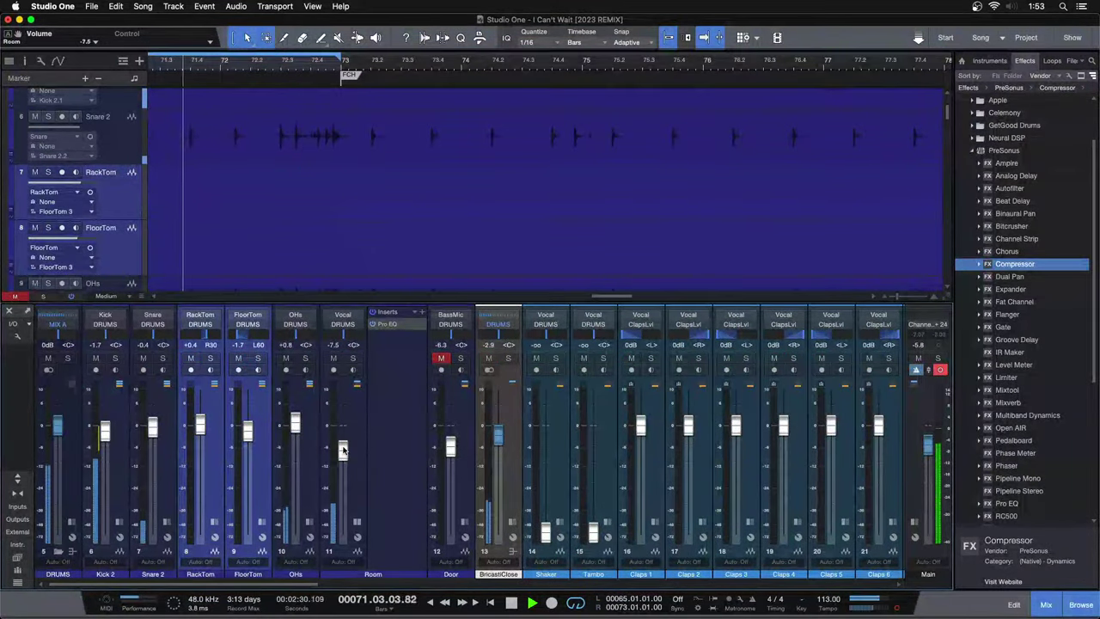
pyautogui.moveTo(343, 449); pyautogui.dragTo(343, 448)
pyautogui.moveTo(300, 71); pyautogui.dragTo(512, 69)
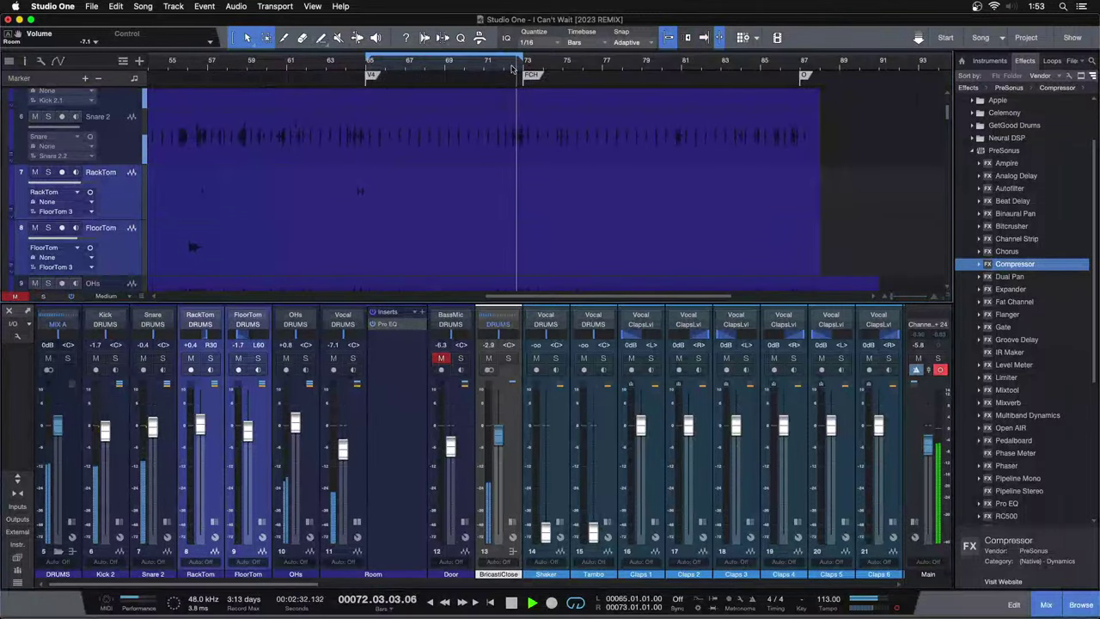
pyautogui.click(488, 358)
pyautogui.scroll(1, 345, 448)
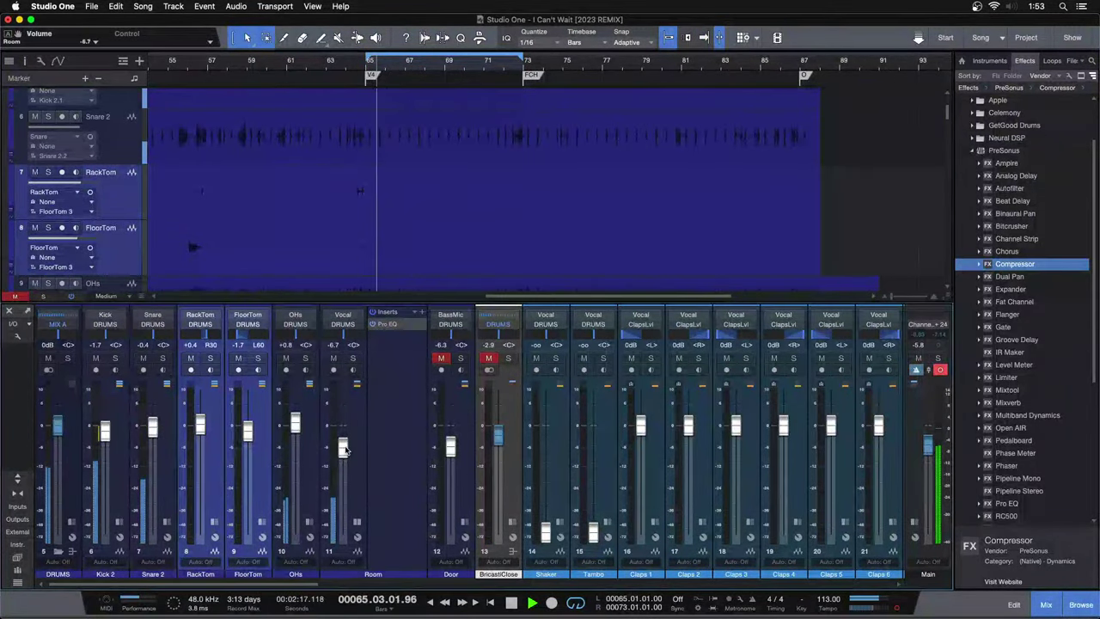
pyautogui.scroll(-1, 345, 449)
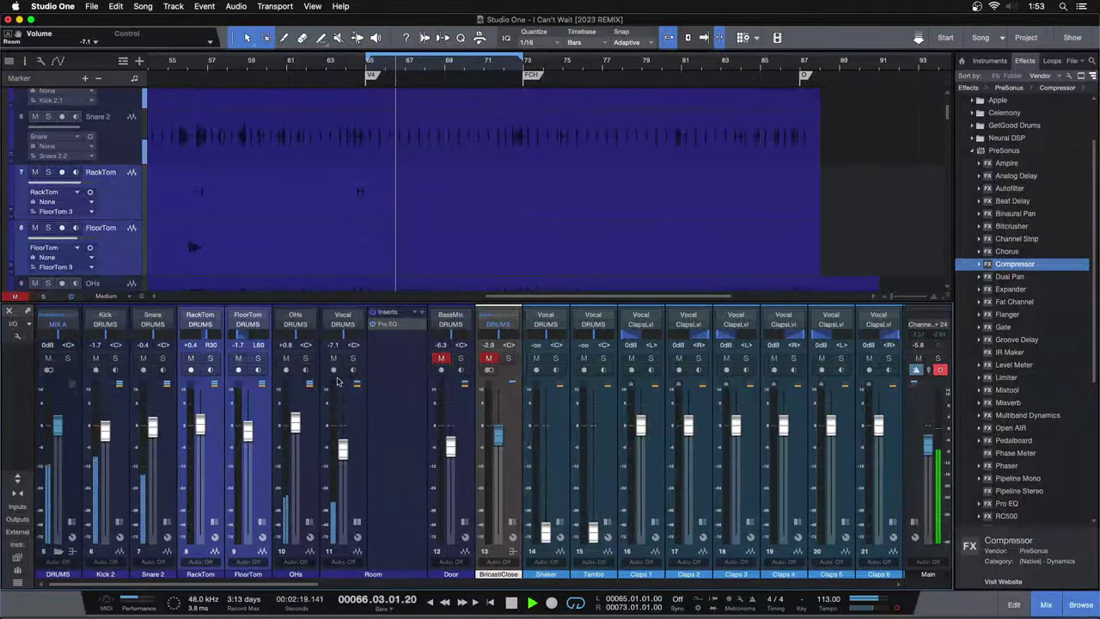
pyautogui.click(335, 359)
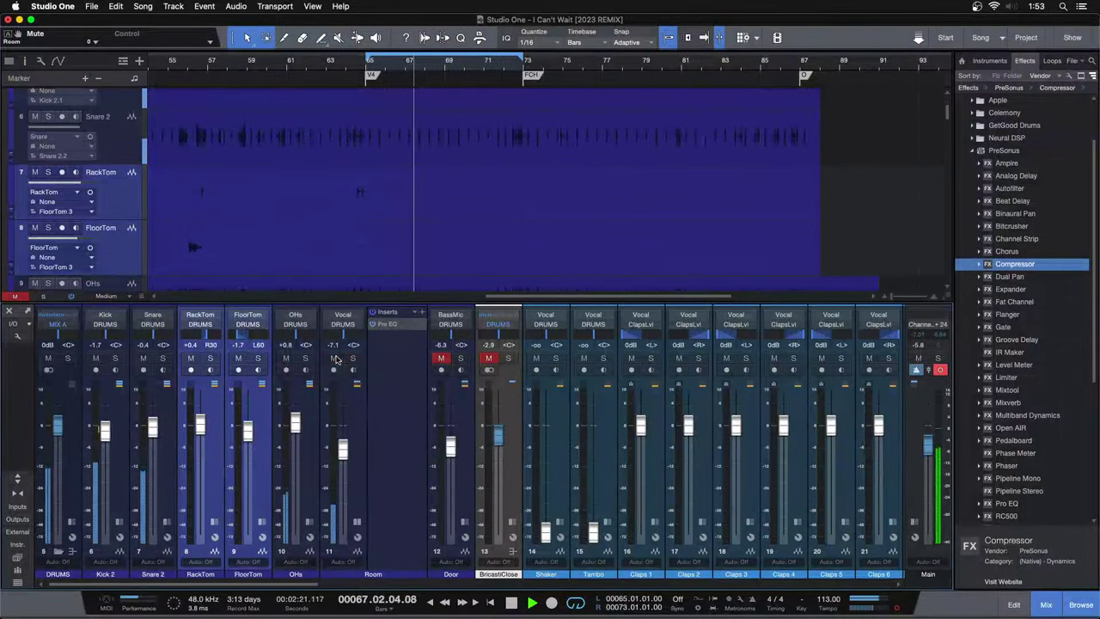
pyautogui.click(355, 521)
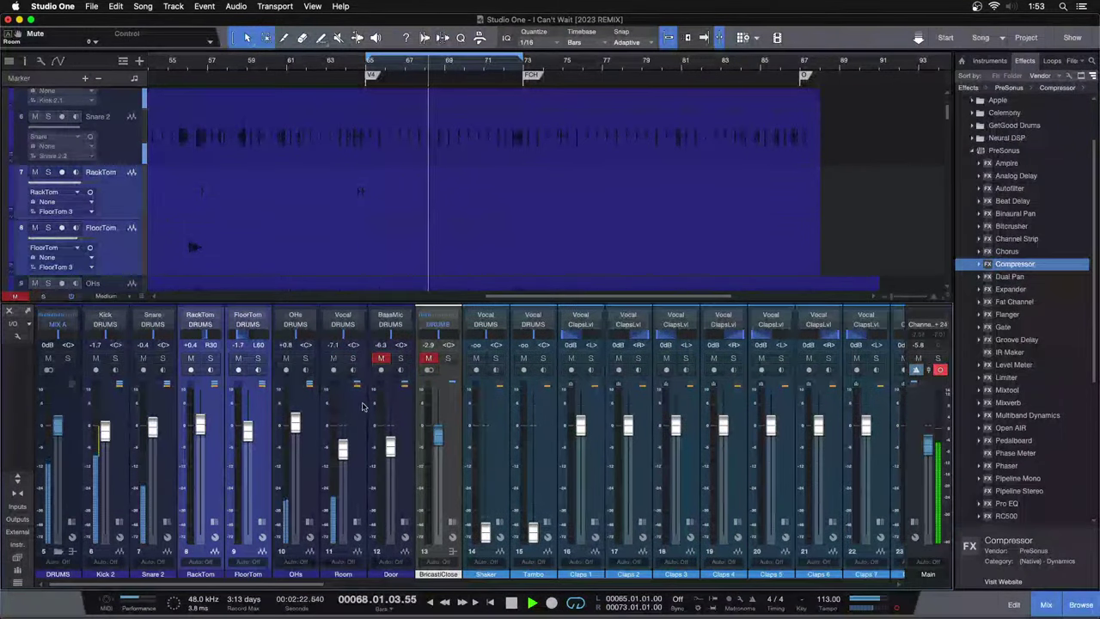
# Unmute and solo the Door channel, and set the 398 Hz LMF gain in its Pro EQ to -15.36 dB.
pyautogui.click(381, 360)
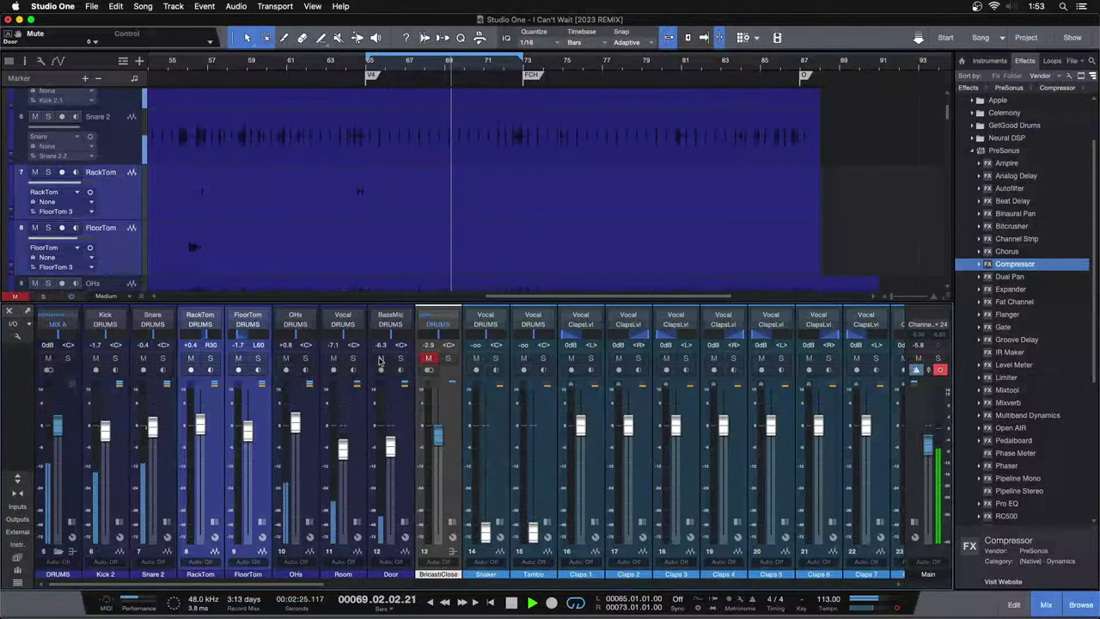
pyautogui.click(400, 358)
pyautogui.click(395, 549)
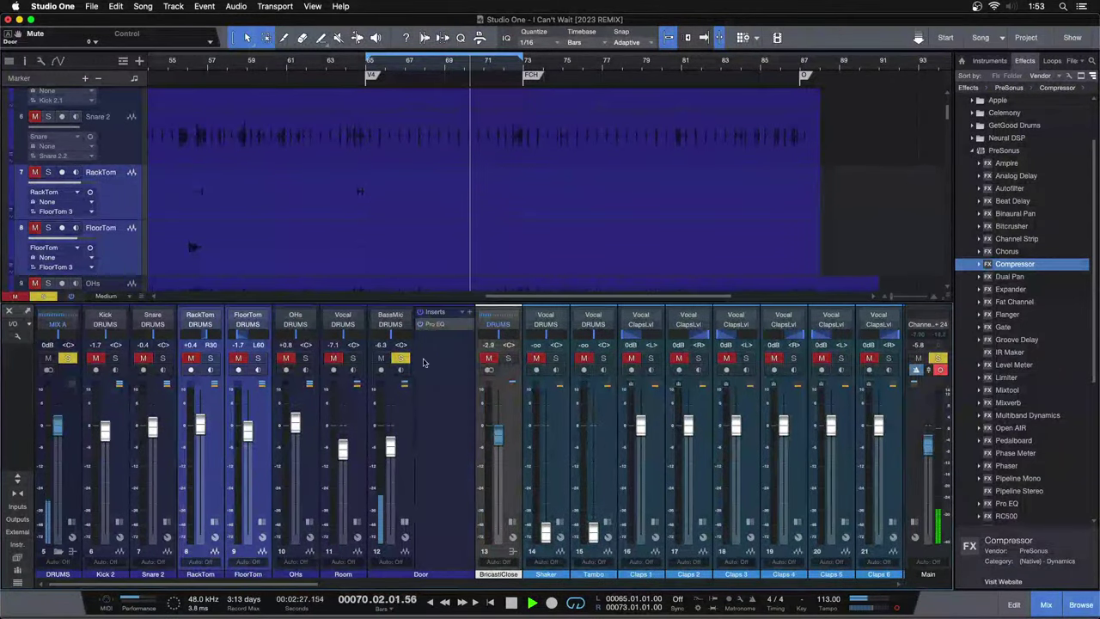
pyautogui.click(434, 323)
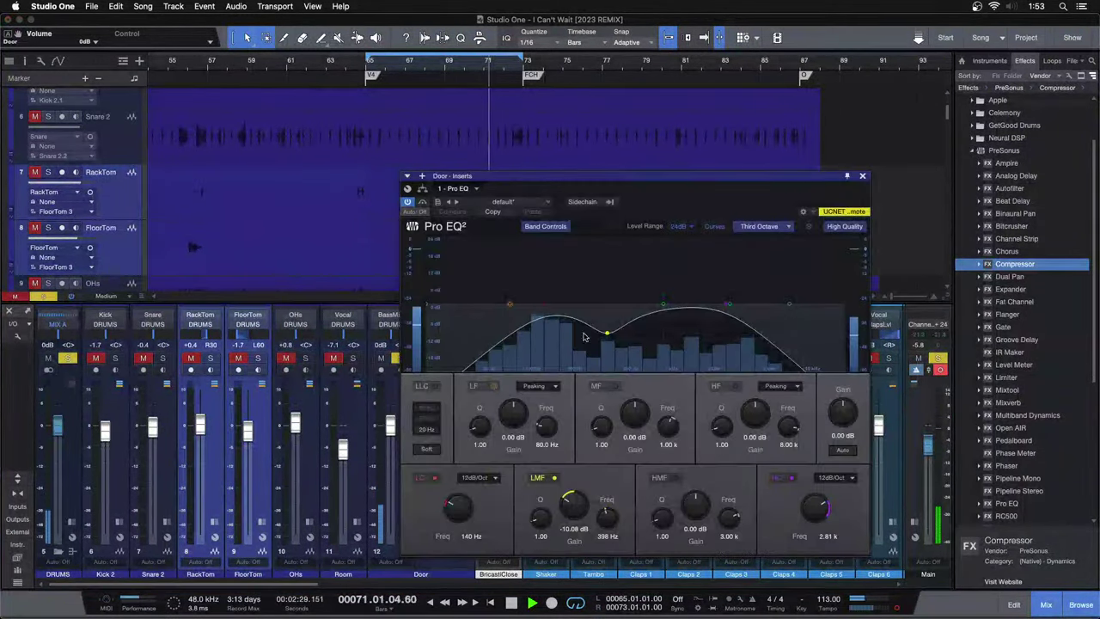
pyautogui.scroll(-4, 581, 513)
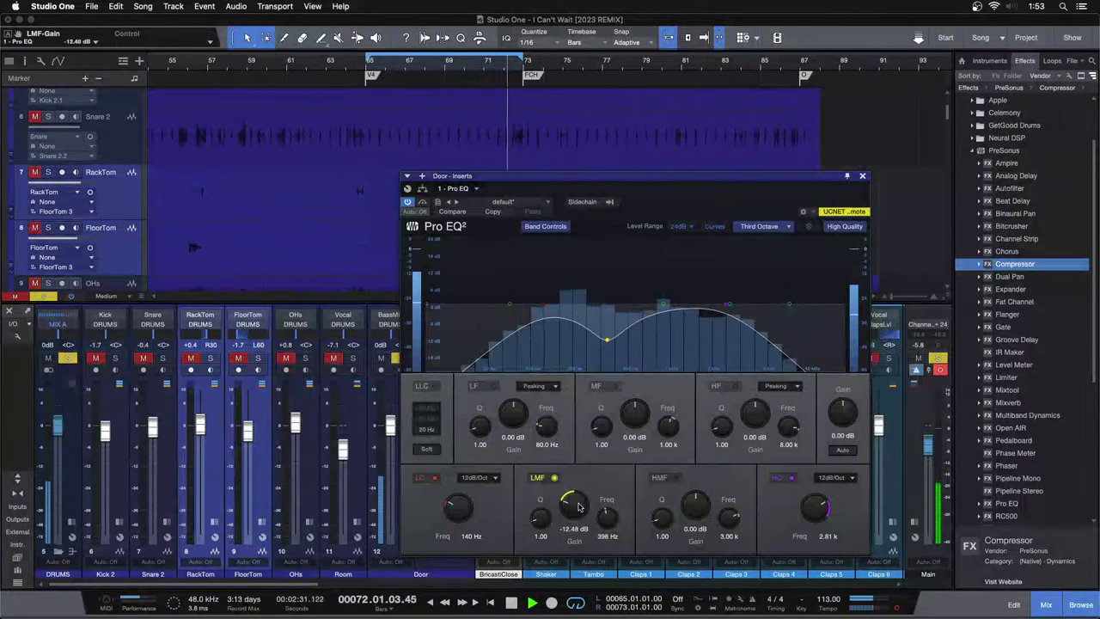
pyautogui.scroll(-2, 579, 507)
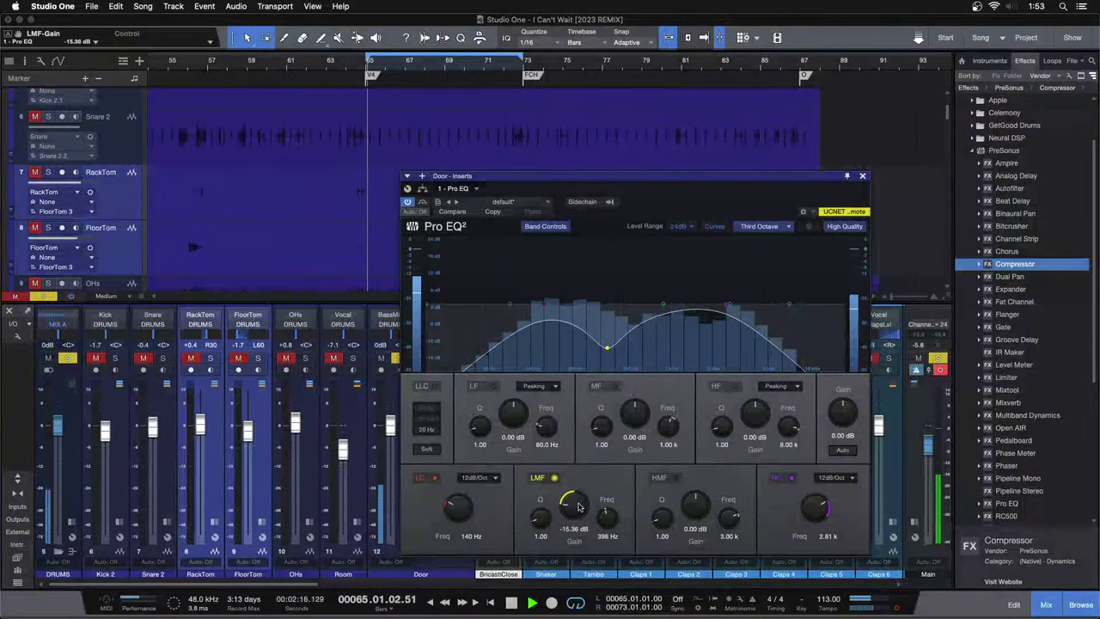
pyautogui.scroll(1, 579, 507)
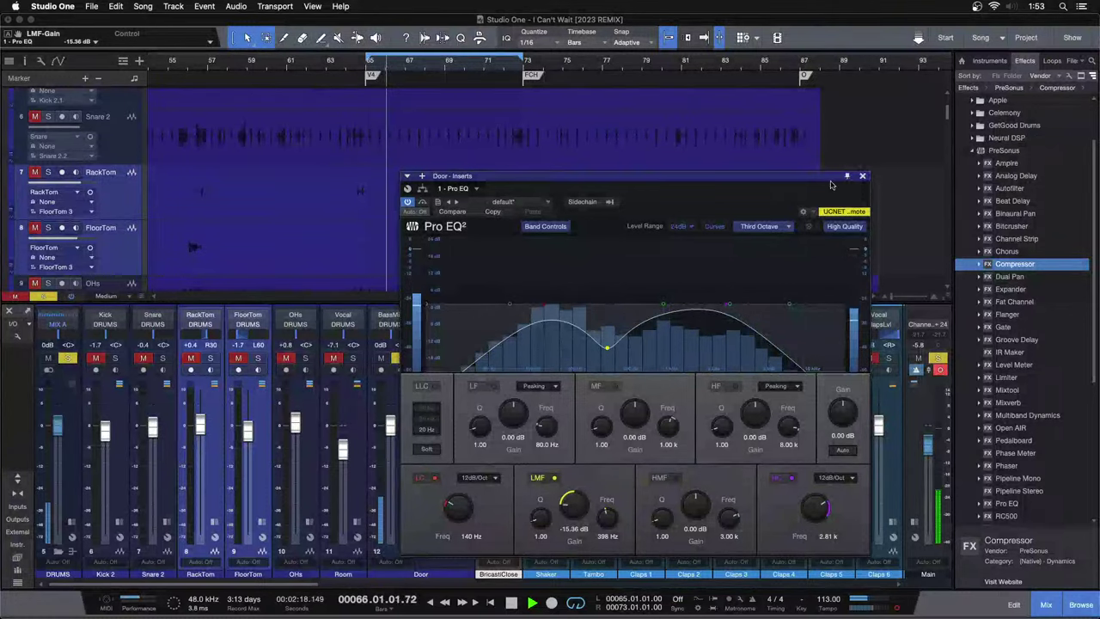
pyautogui.click(863, 176)
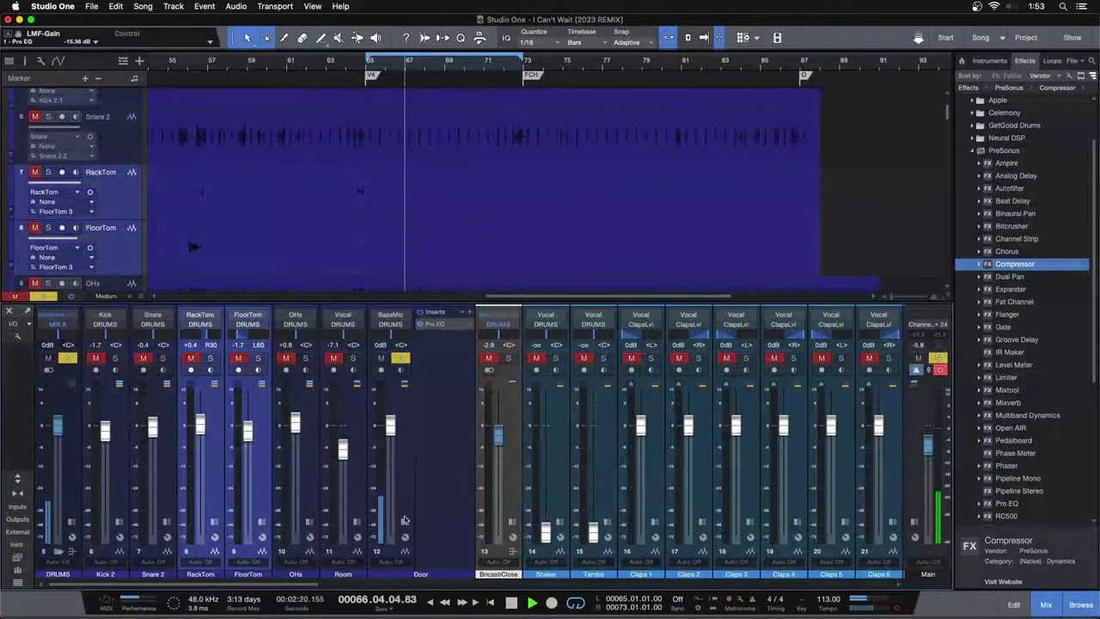
# Clear the Door solo with its level at -6.3 dB, and unmute BricastiClose with its level at -2.9 dB.
pyautogui.moveTo(390, 426); pyautogui.dragTo(391, 447)
pyautogui.press('s')
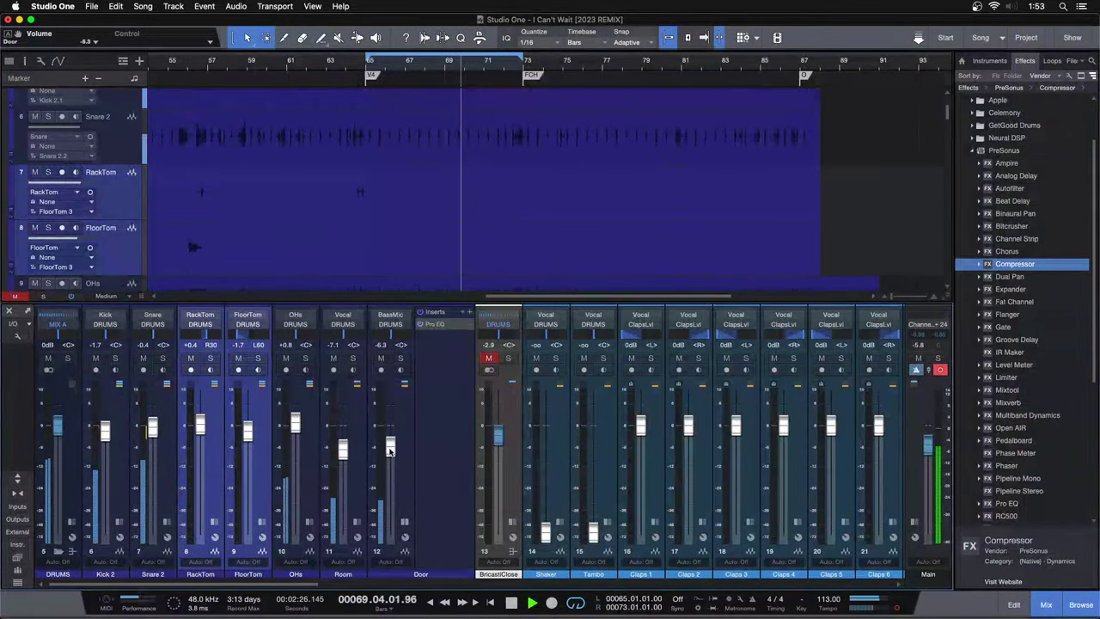
pyautogui.click(404, 522)
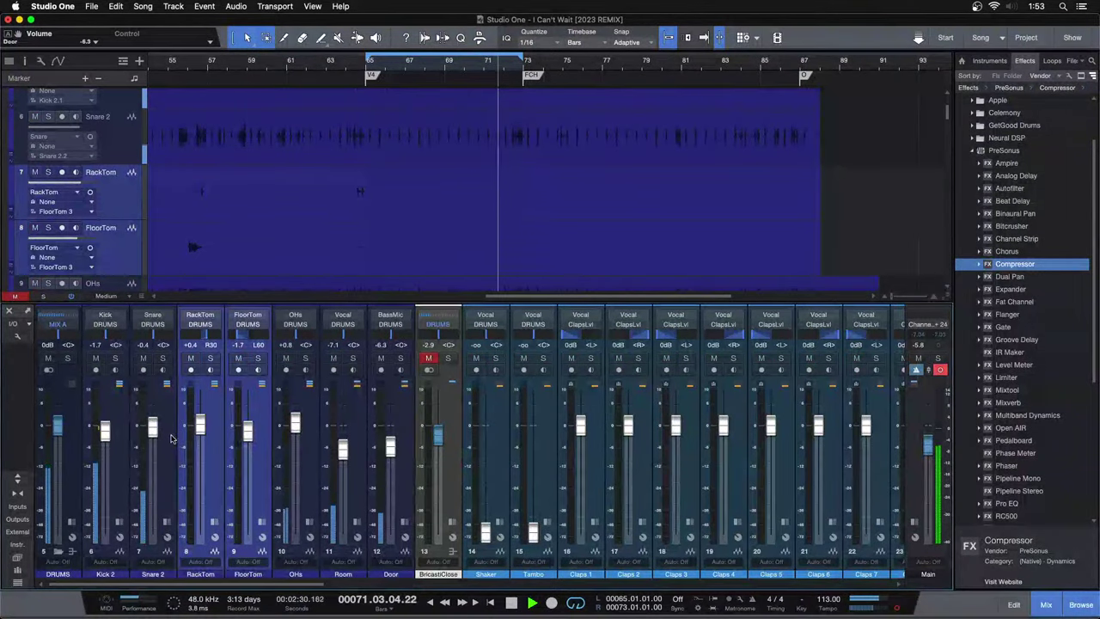
pyautogui.click(433, 360)
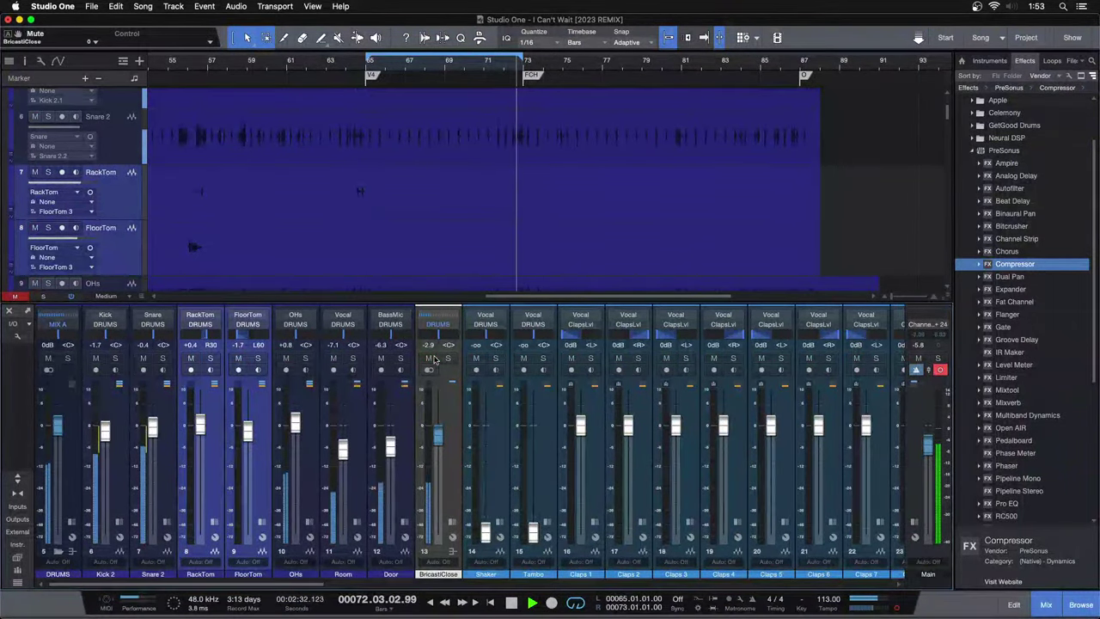
pyautogui.moveTo(441, 436); pyautogui.dragTo(440, 433)
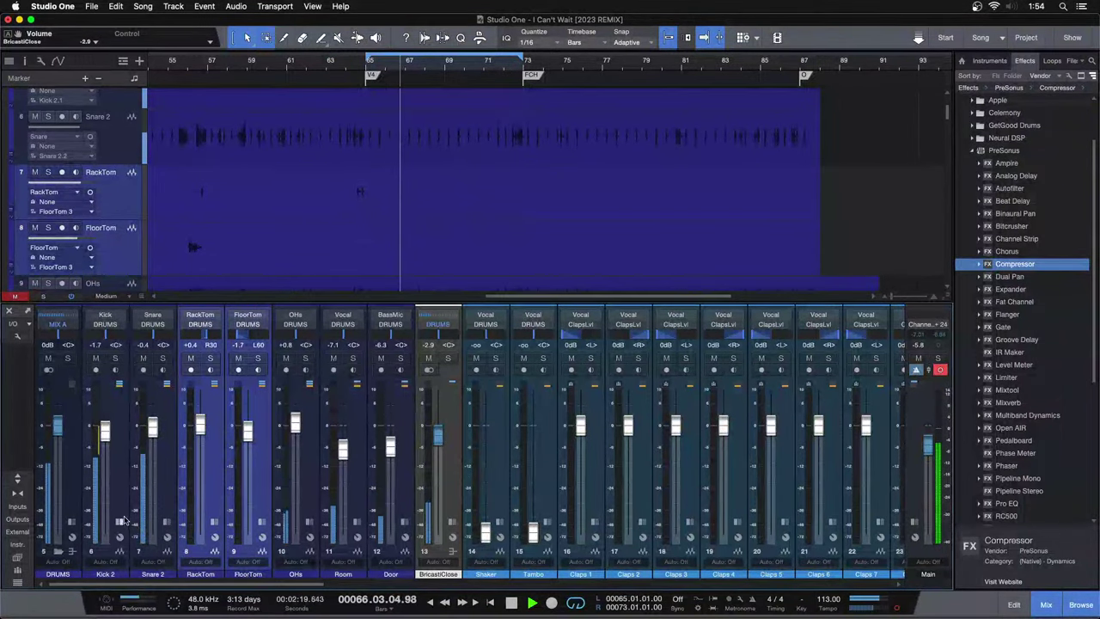
# Solo Kick 2 and adjust the LF gain in its second Pro EQ to 12.96 dB, trying an extreme 24 dB boost along the way.
pyautogui.click(122, 383)
pyautogui.click(115, 359)
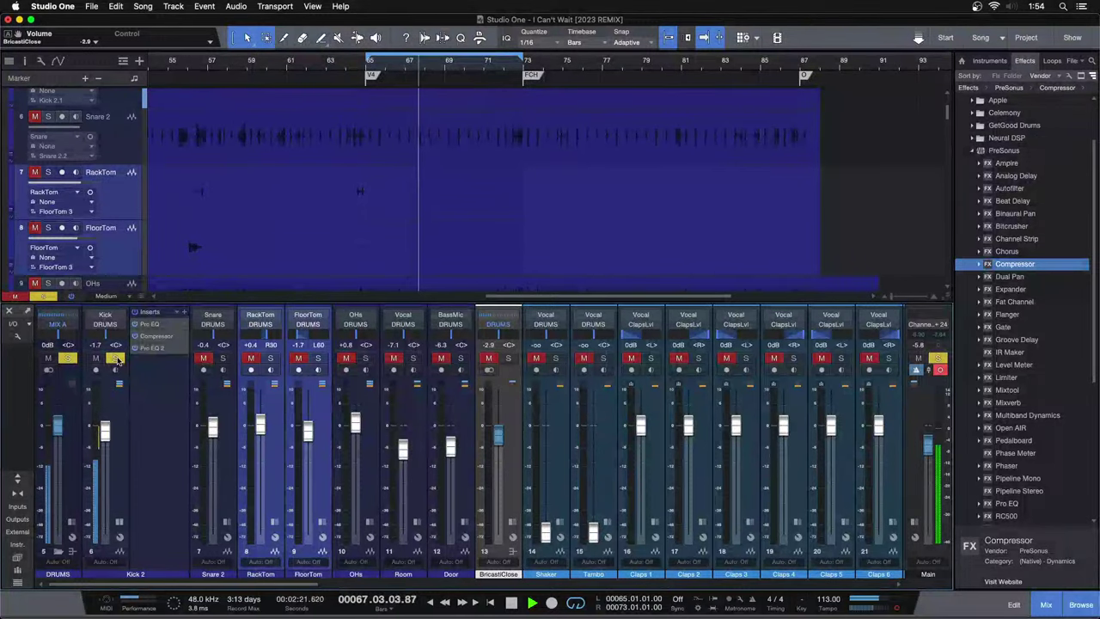
pyautogui.click(151, 348)
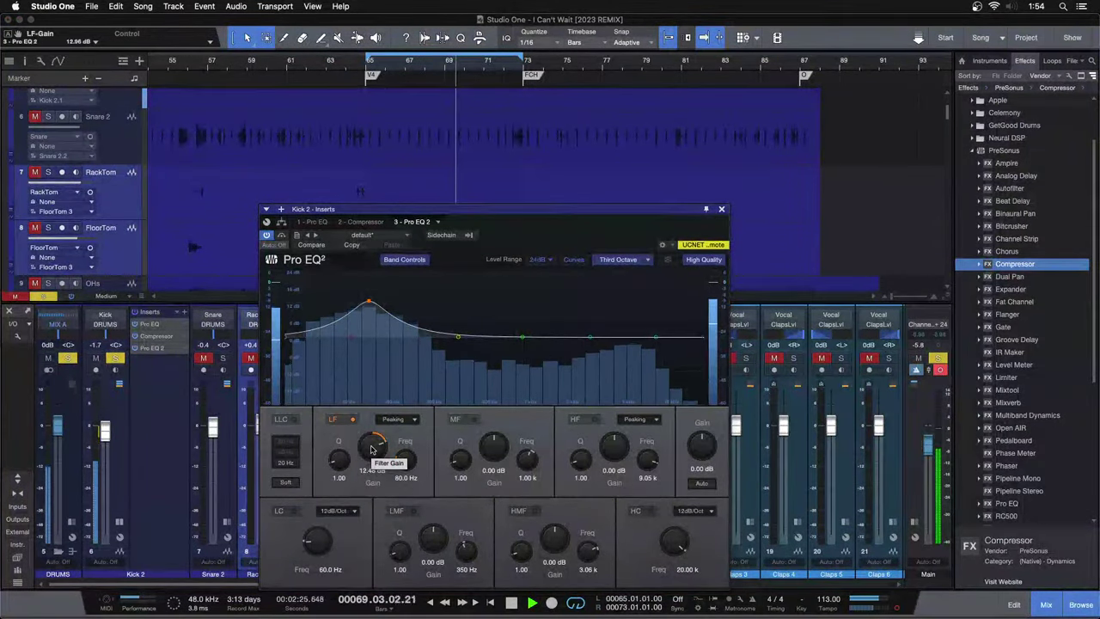
pyautogui.scroll(2, 372, 449)
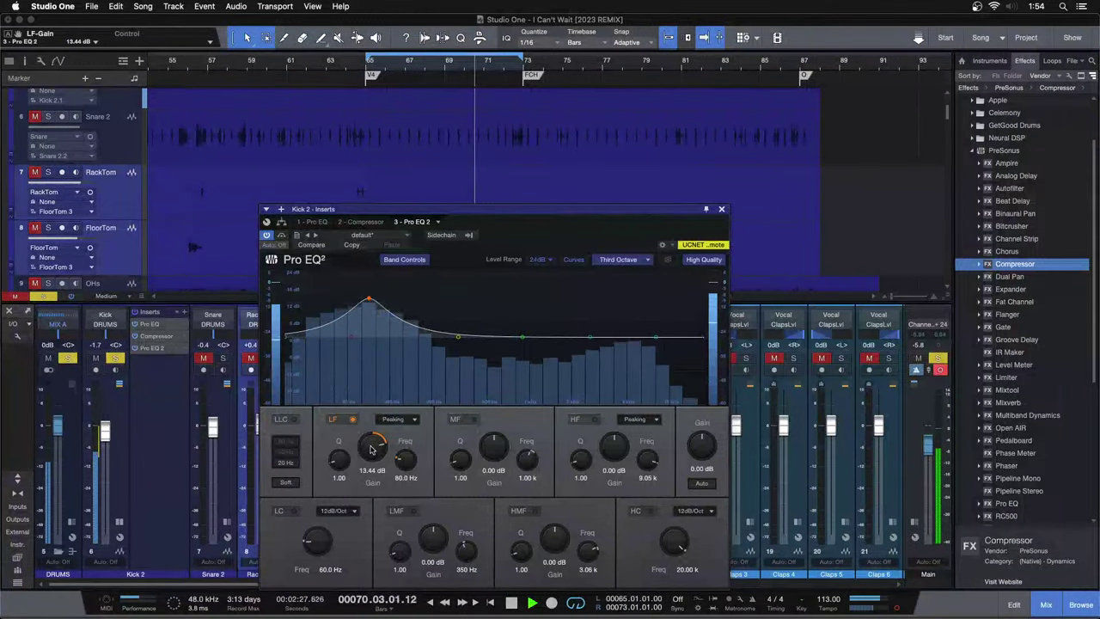
pyautogui.moveTo(372, 446); pyautogui.dragTo(368, 398)
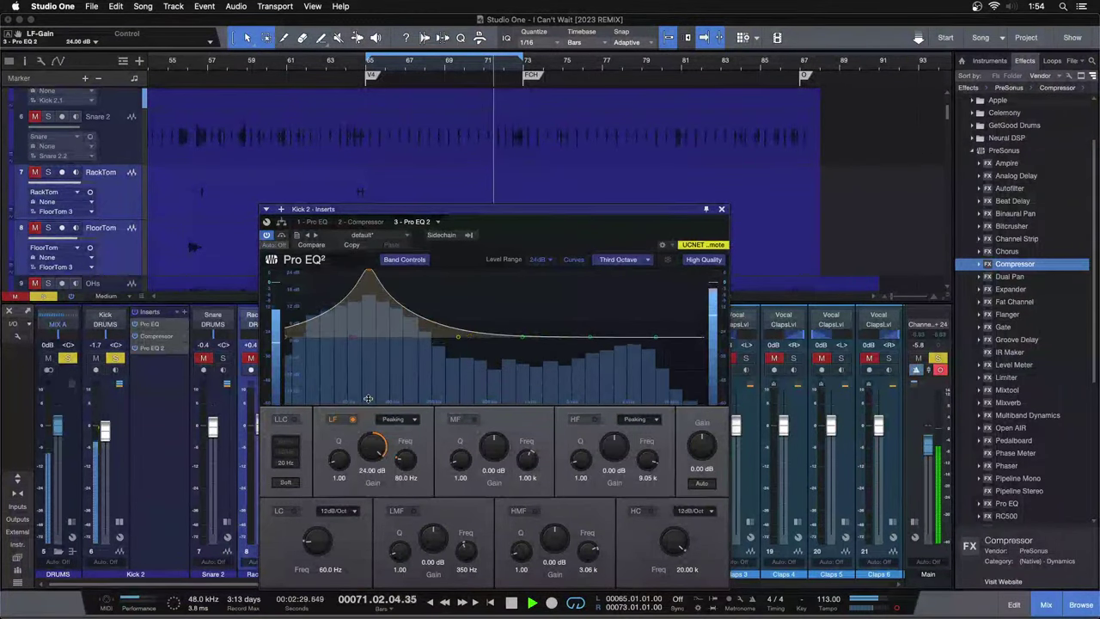
pyautogui.press('super+z')
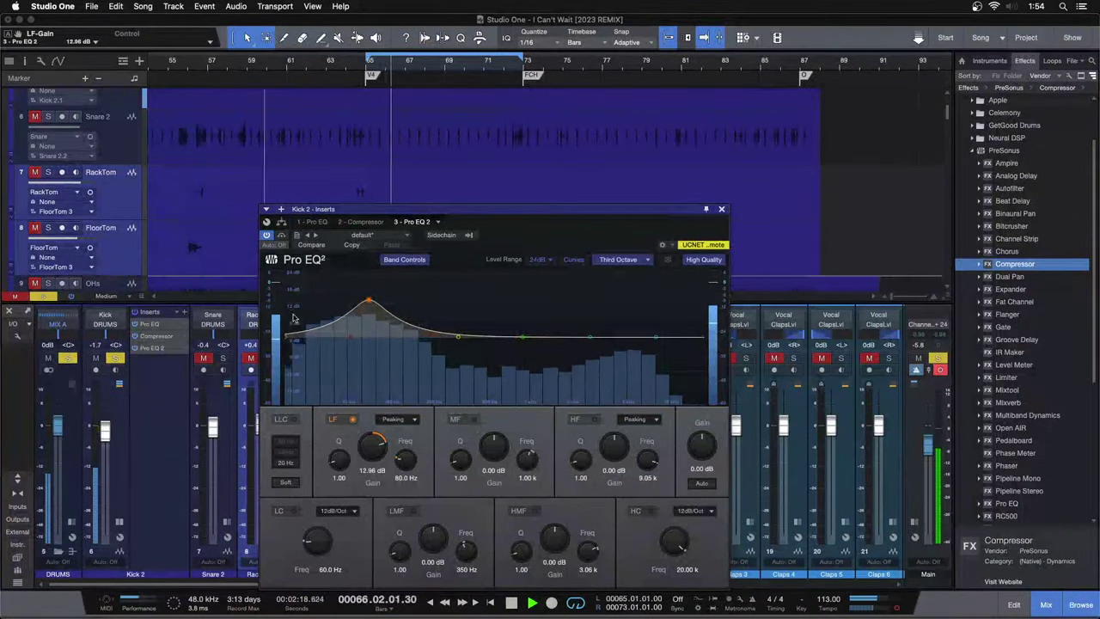
pyautogui.scroll(-2, 372, 446)
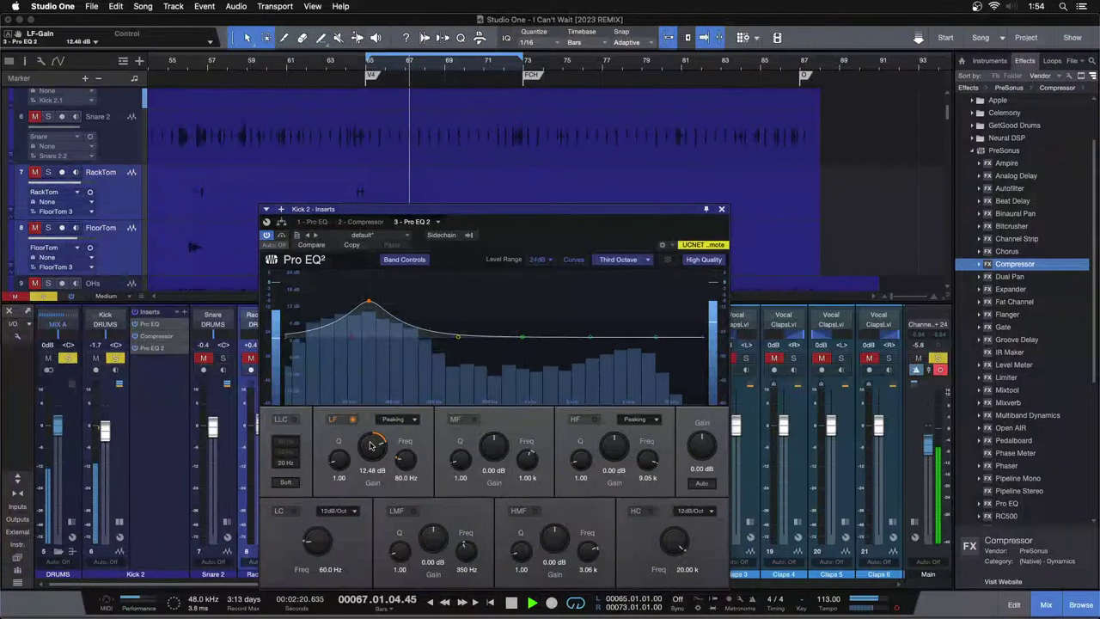
# Set the LMF band in Kick 2's second Pro EQ to 39.8 Hz with 0.48 dB gain, trying a 6.55 dB boost first, and collapse the insert rack.
pyautogui.moveTo(458, 337); pyautogui.dragTo(419, 348)
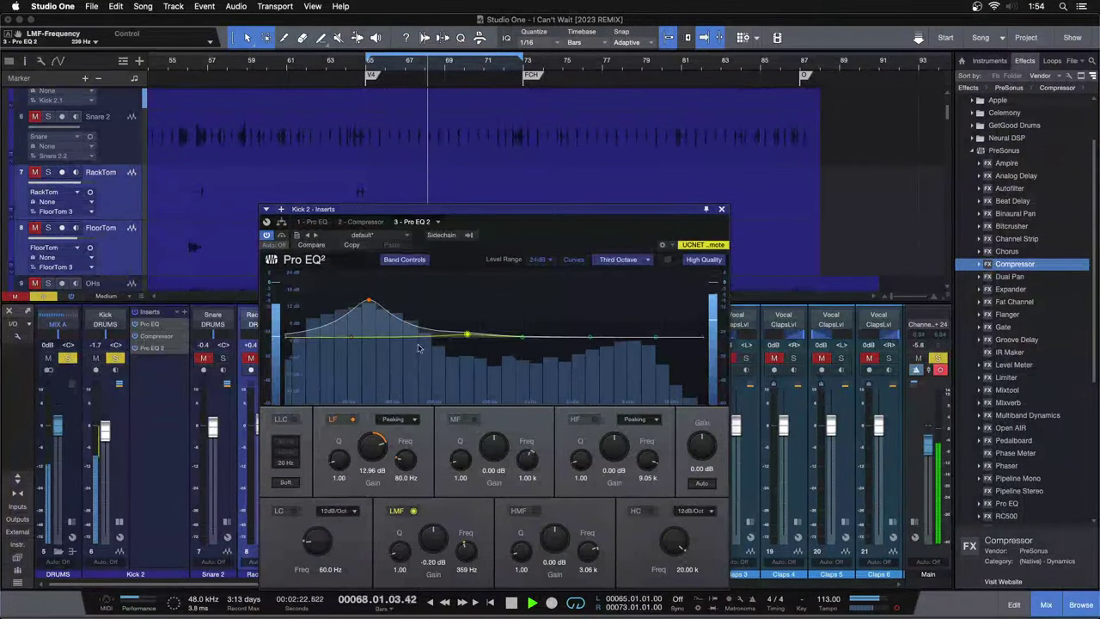
pyautogui.moveTo(317, 316)
pyautogui.mouseDown()
pyautogui.moveTo(340, 319)
pyautogui.moveTo(323, 321)
pyautogui.mouseUp()
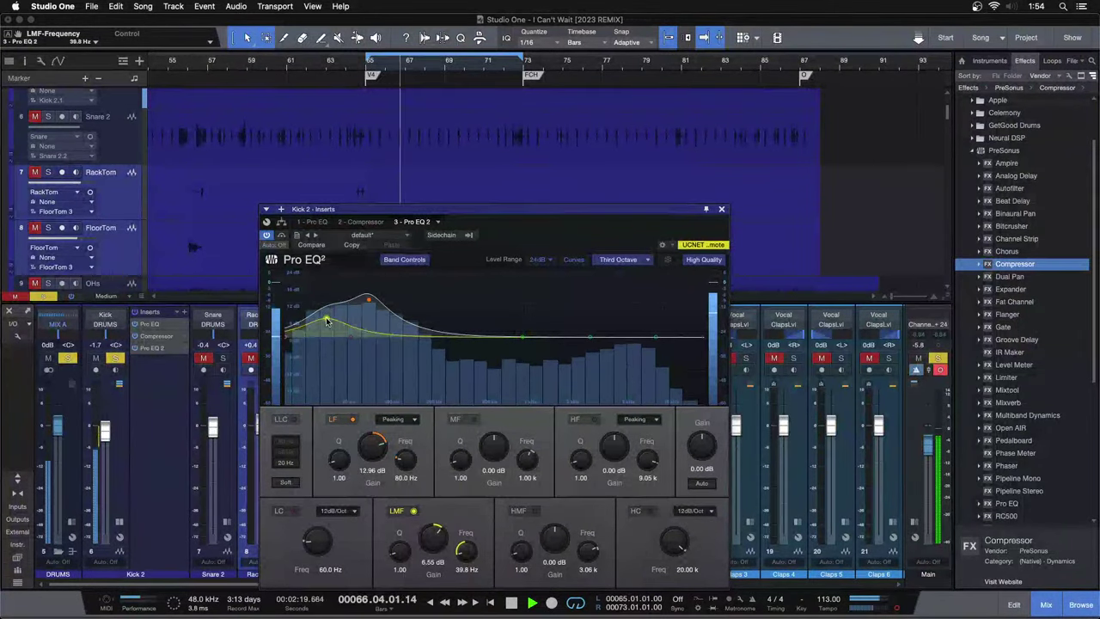
pyautogui.moveTo(428, 540); pyautogui.dragTo(428, 539)
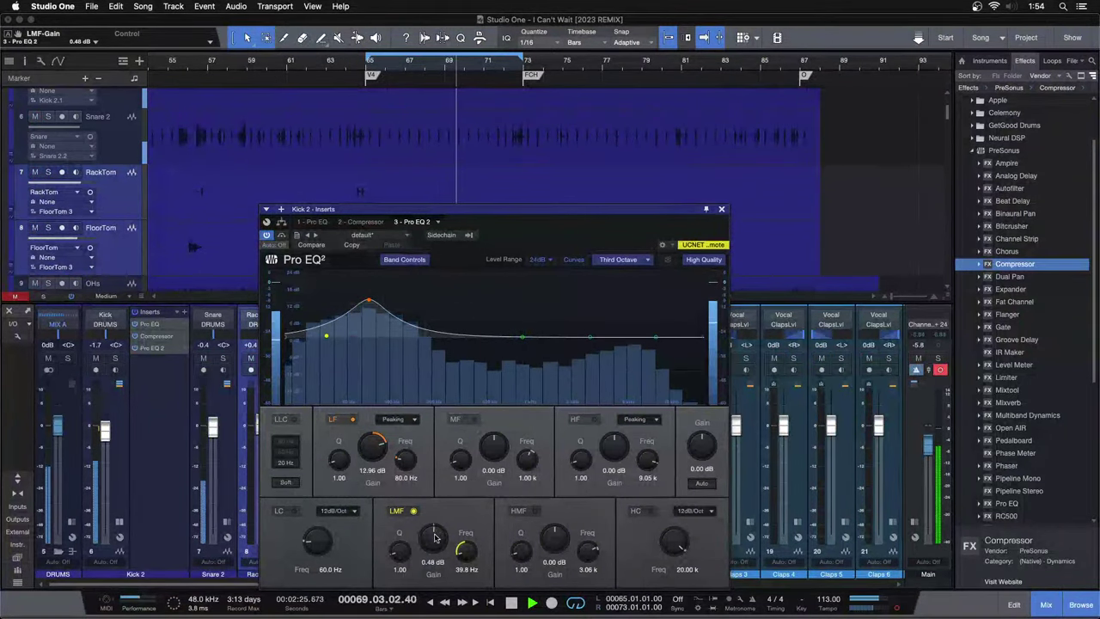
pyautogui.scroll(1, 435, 538)
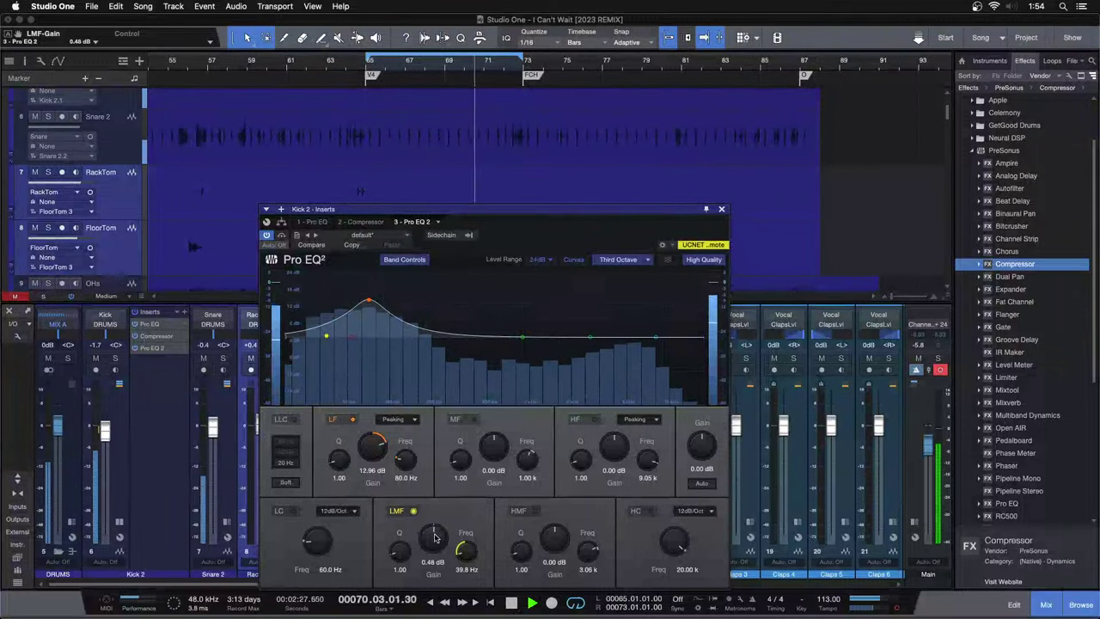
pyautogui.click(721, 209)
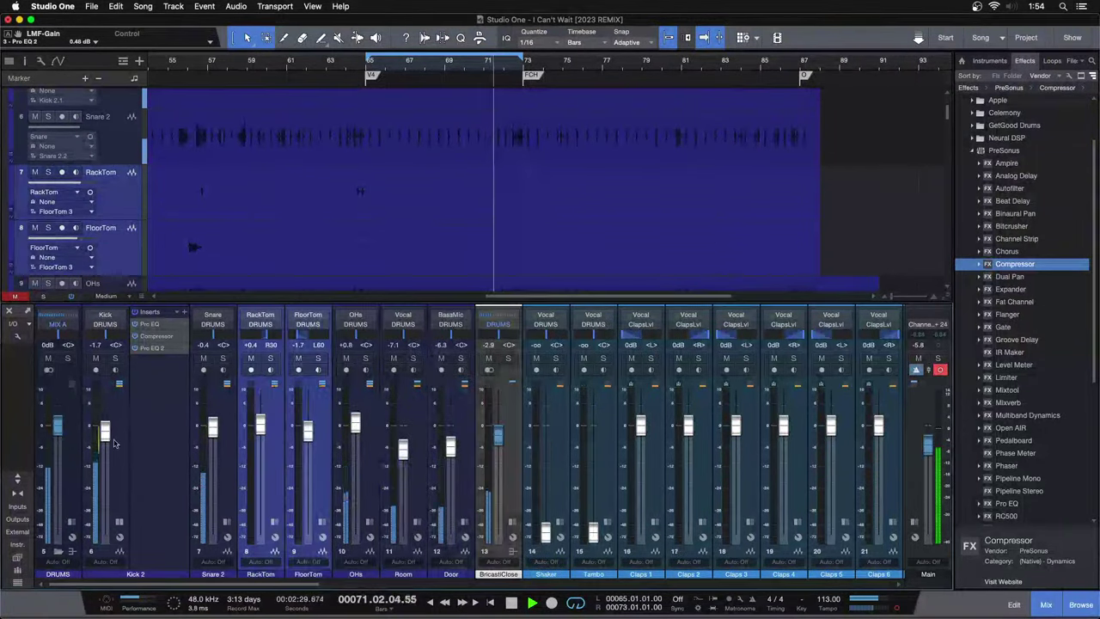
pyautogui.click(119, 521)
# Solo Kick 2, play it from around bar 43, and set its level to -2.1 dB.
pyautogui.click(113, 358)
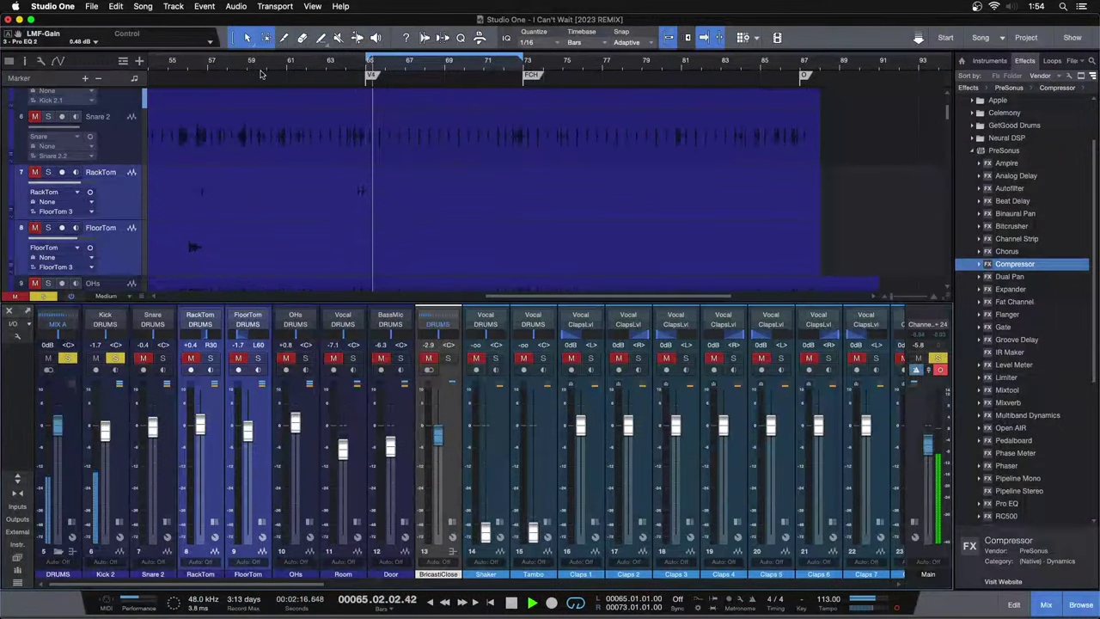
pyautogui.moveTo(259, 68); pyautogui.dragTo(407, 4)
pyautogui.scroll(3, 377, 161)
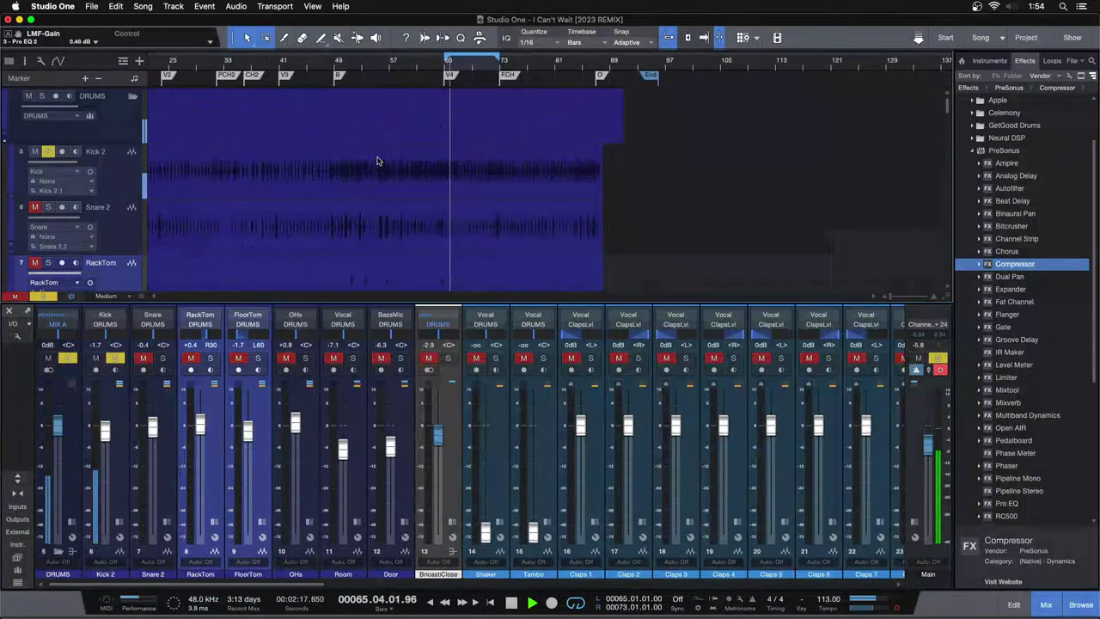
pyautogui.click(299, 62)
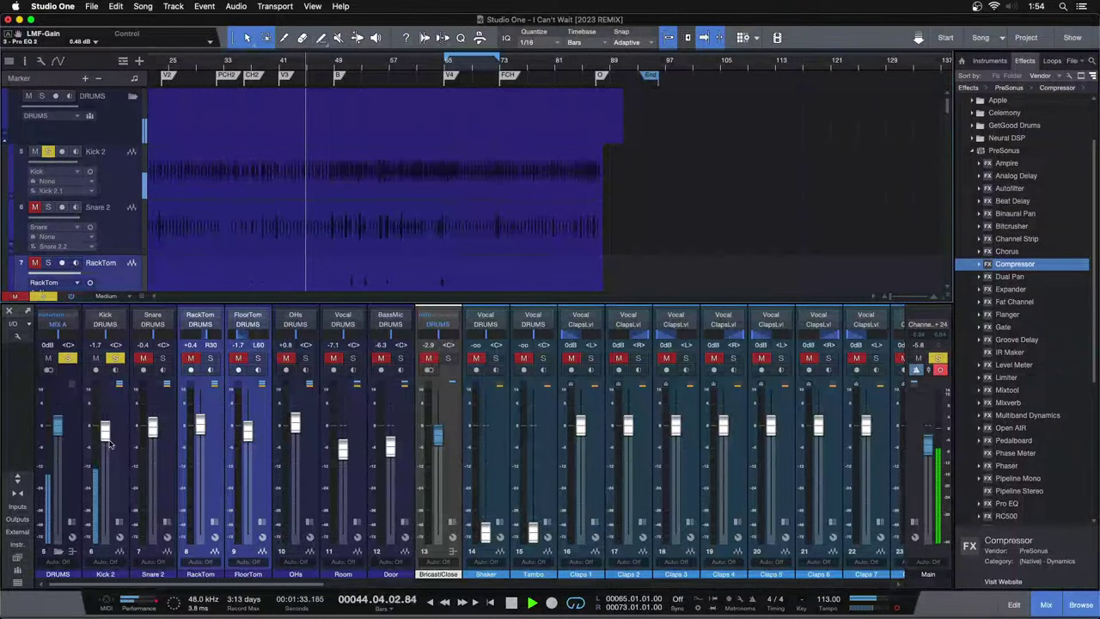
pyautogui.moveTo(109, 443); pyautogui.dragTo(105, 436)
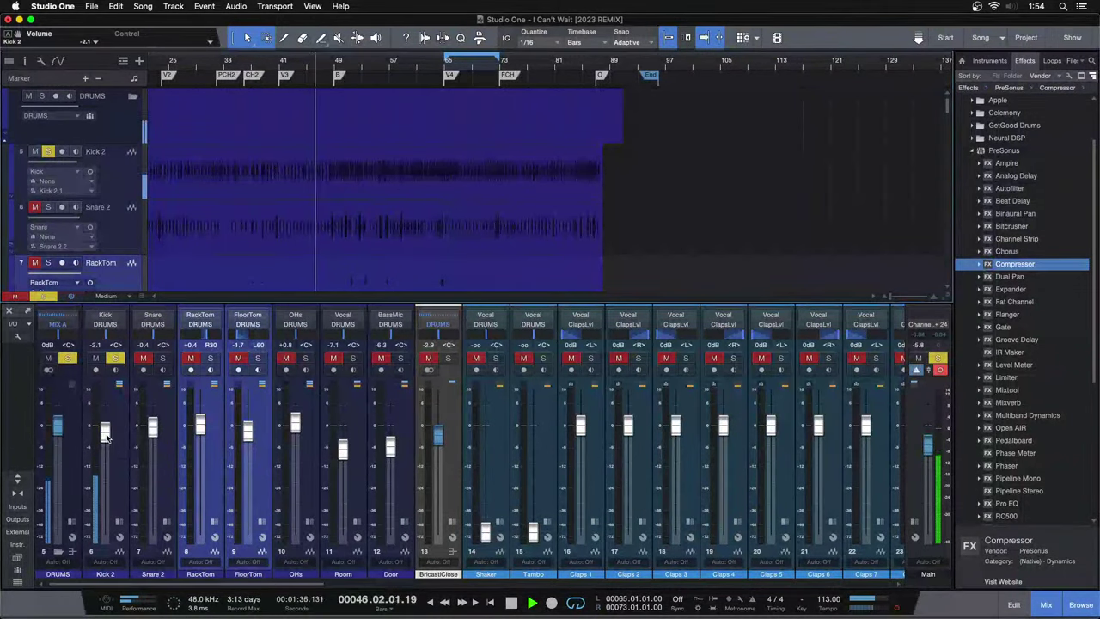
# Listen to Snare 2 soloed on its own and together with Kick 2, replaying from around bar 43.
pyautogui.click(162, 358)
pyautogui.click(116, 359)
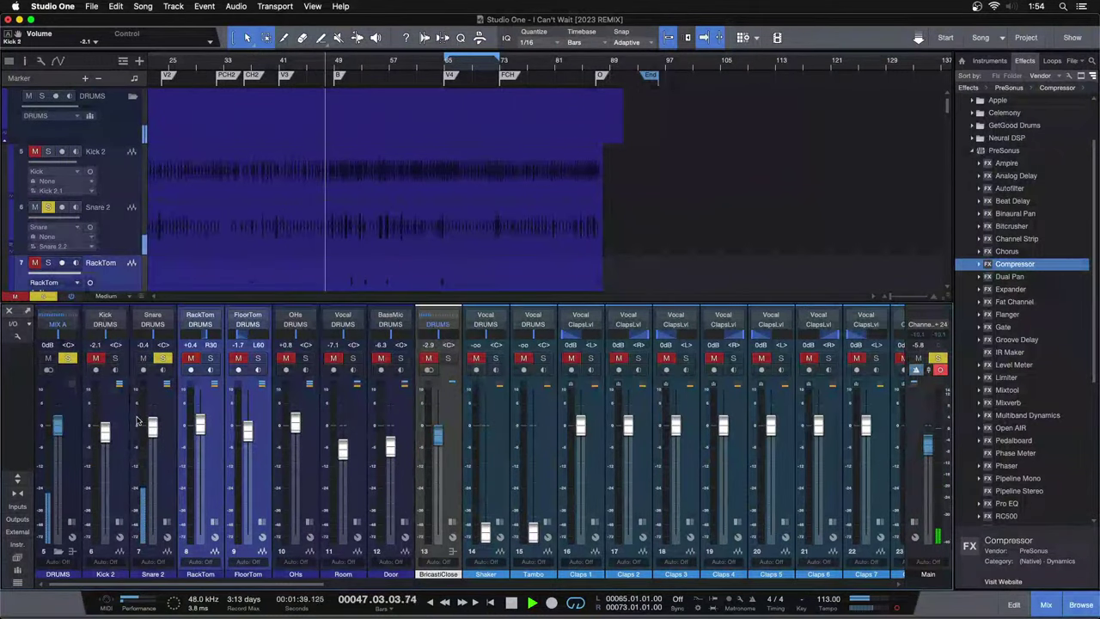
pyautogui.click(115, 358)
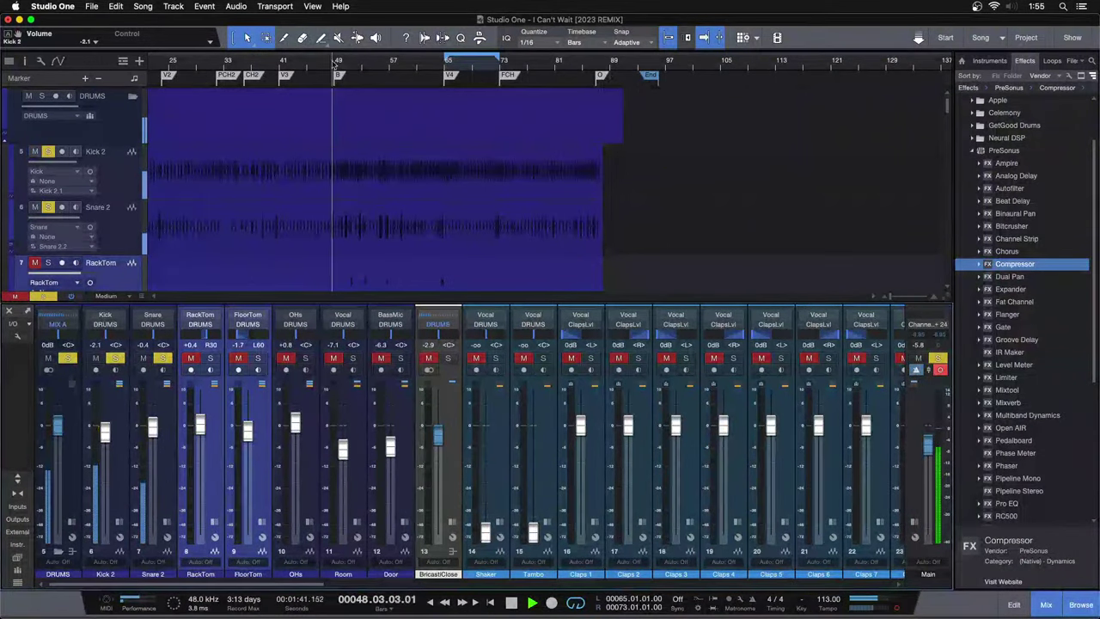
pyautogui.click(291, 60)
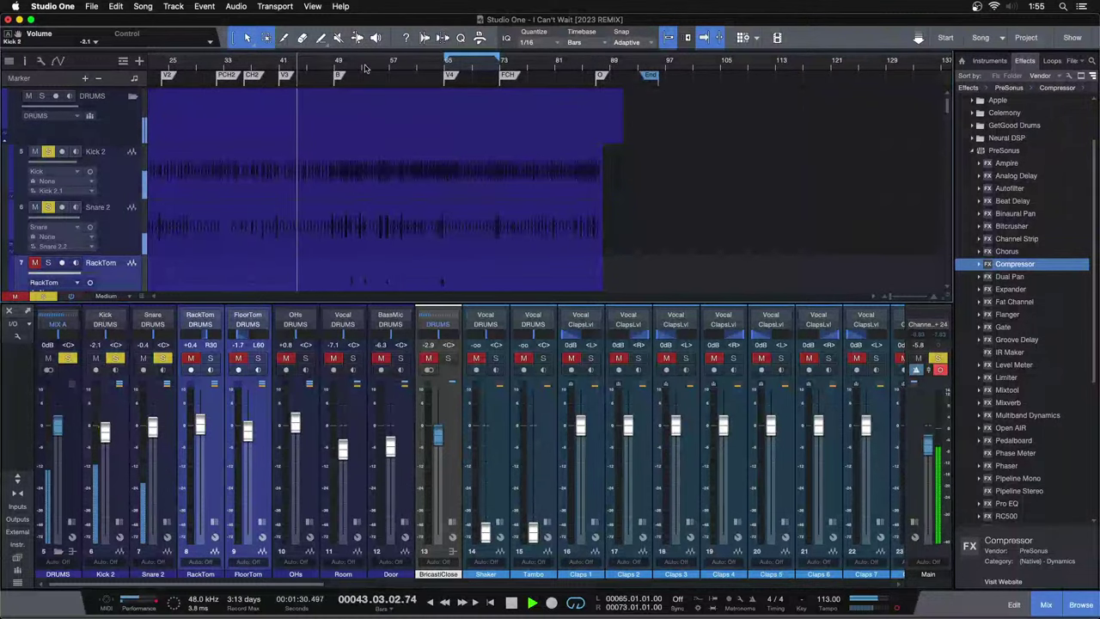
# Add the toms, OHs and Room to the soloed kick and snare, play from bar 64, and clear the drum solos.
pyautogui.moveTo(455, 69); pyautogui.dragTo(435, 103)
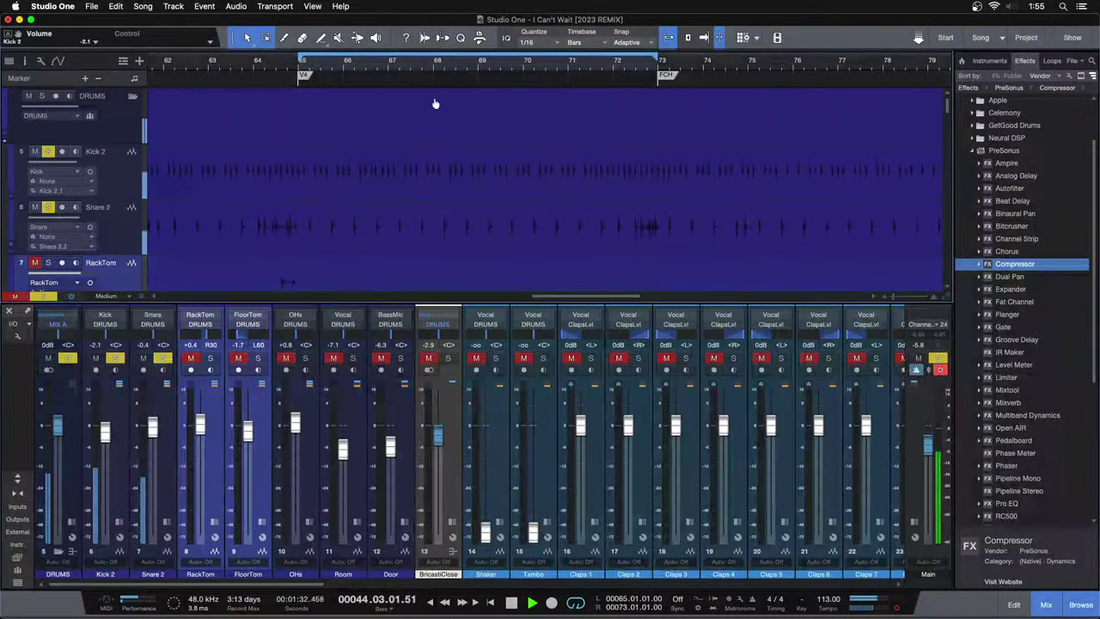
pyautogui.click(307, 358)
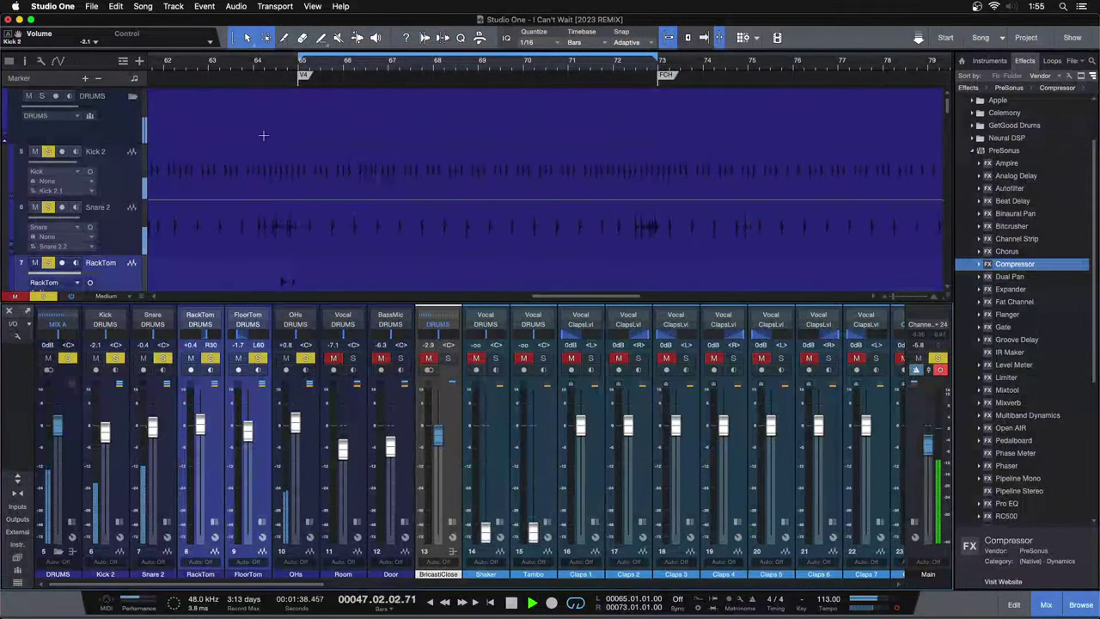
pyautogui.click(256, 66)
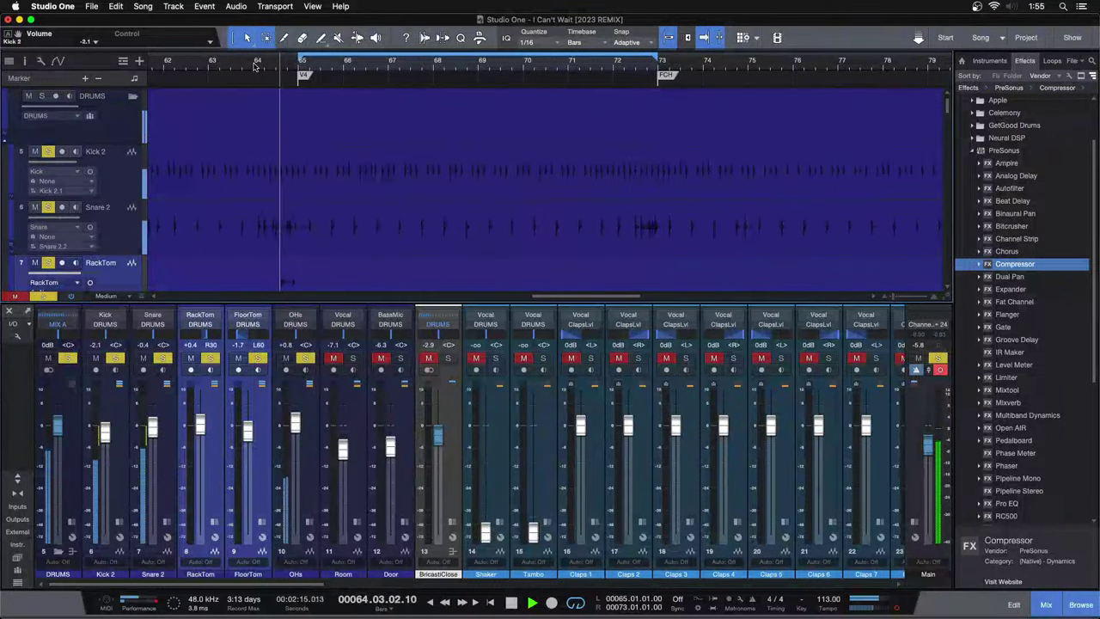
pyautogui.click(352, 358)
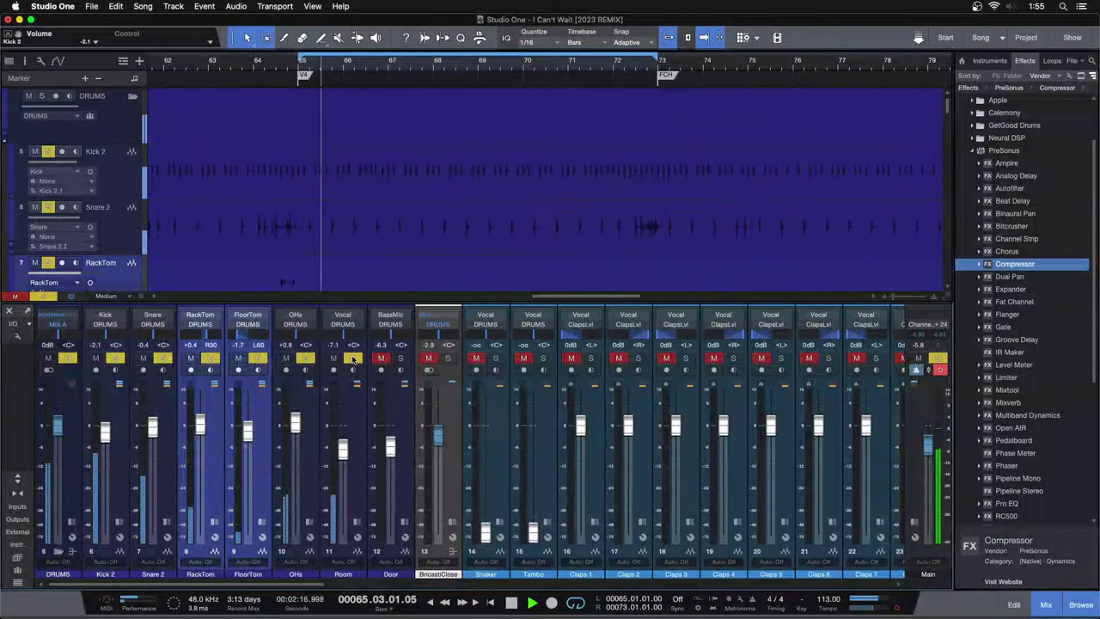
pyautogui.click(352, 358)
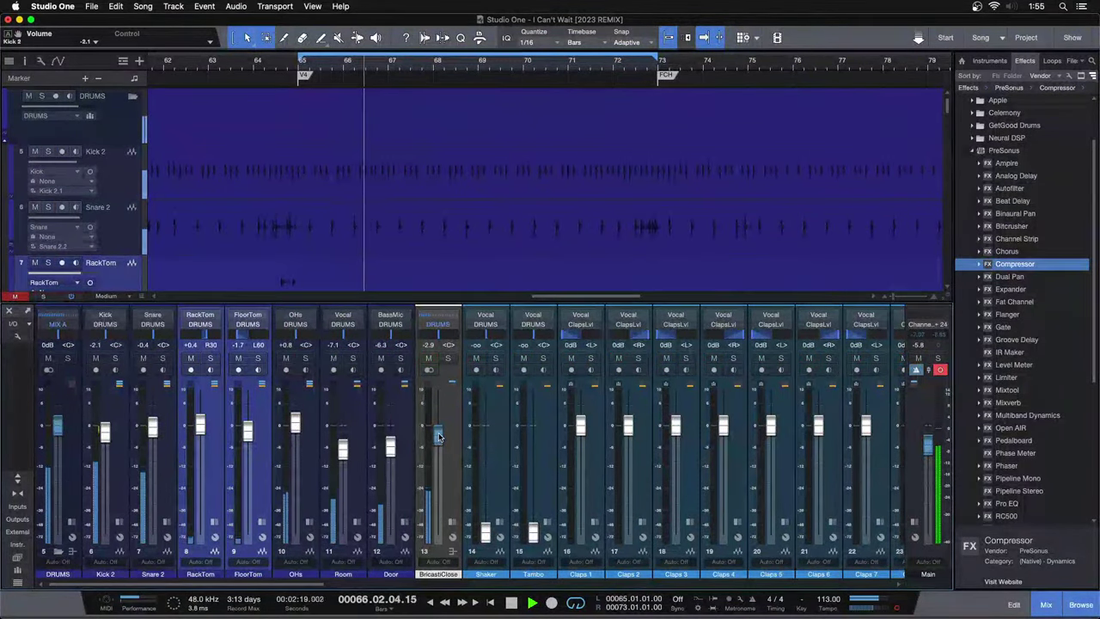
# Set the BricastiClose level to -2.5 dB and the Kick 2 level to -1.7 dB in the full mix.
pyautogui.moveTo(439, 437); pyautogui.dragTo(438, 437)
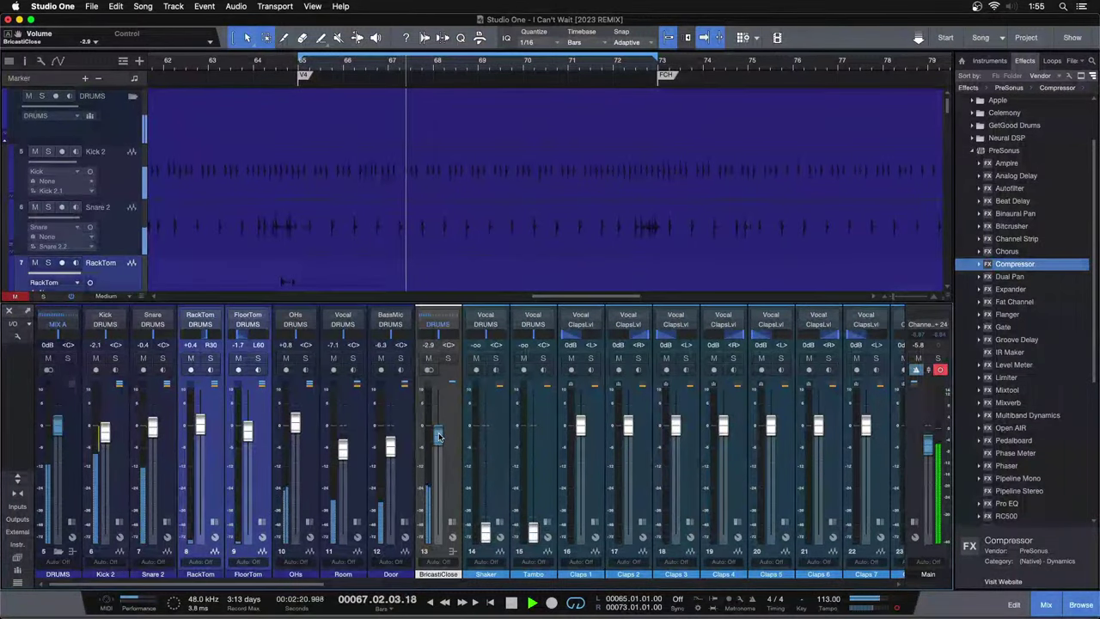
pyautogui.moveTo(287, 585); pyautogui.dragTo(513, 579)
pyautogui.hscroll(-5, 514, 582)
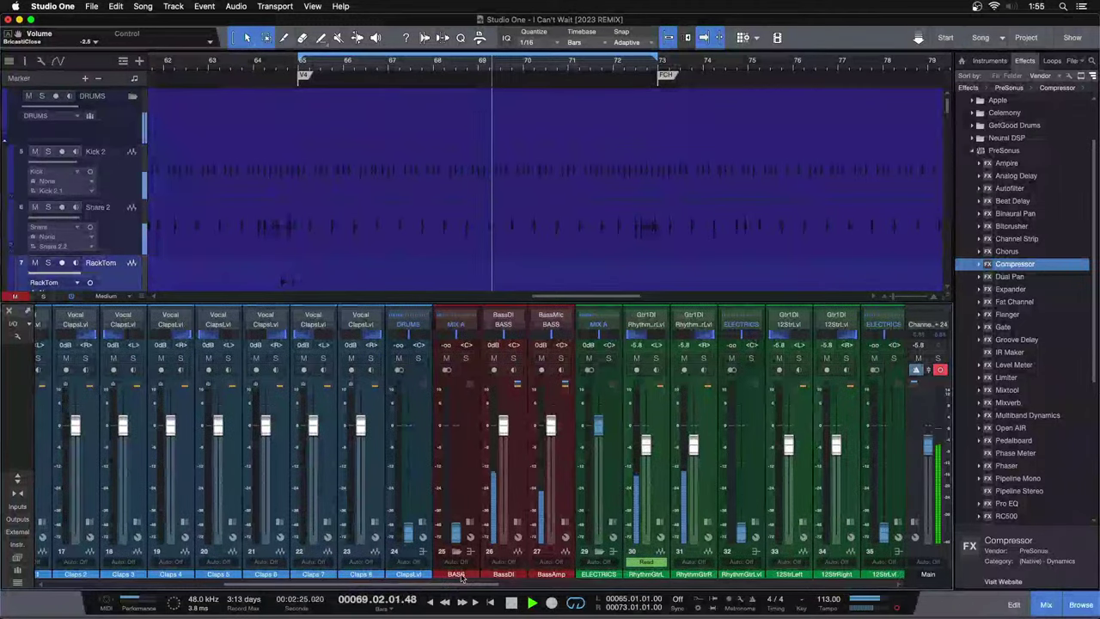
pyautogui.hscroll(-6, 453, 589)
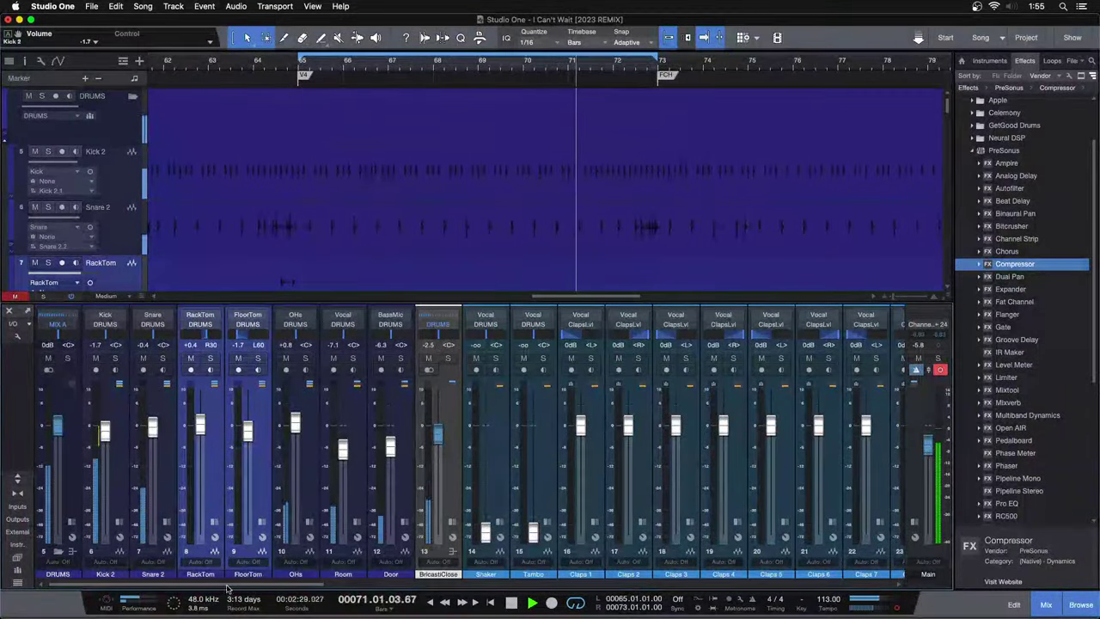
# Select the BASS bus and bring its level up to 0 dB.
pyautogui.hscroll(10, 475, 587)
pyautogui.hscroll(-3, 474, 586)
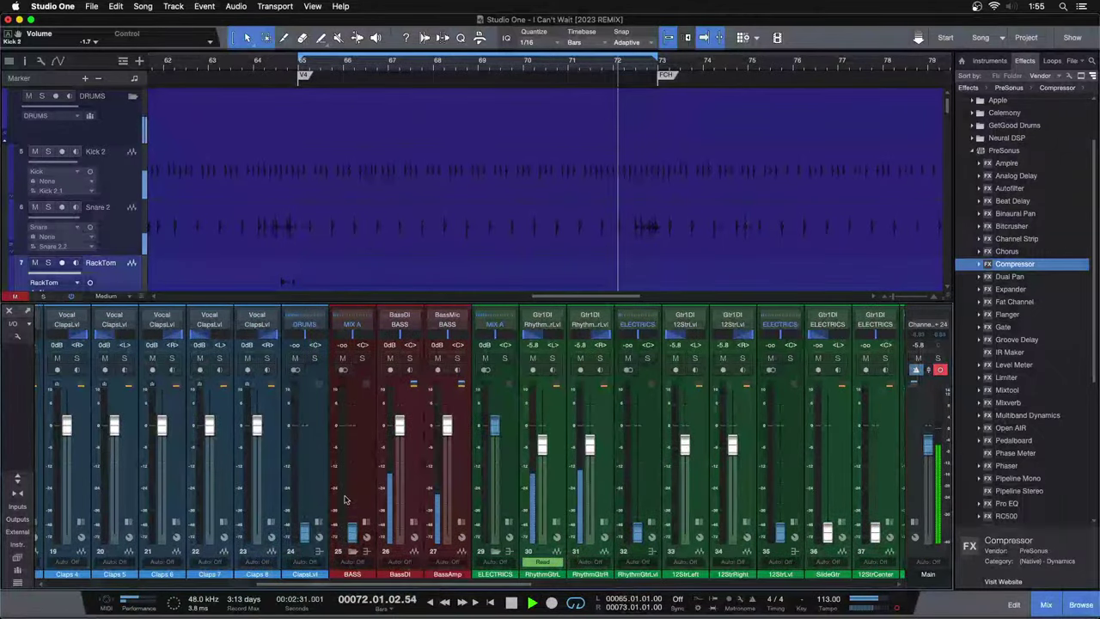
pyautogui.click(367, 478)
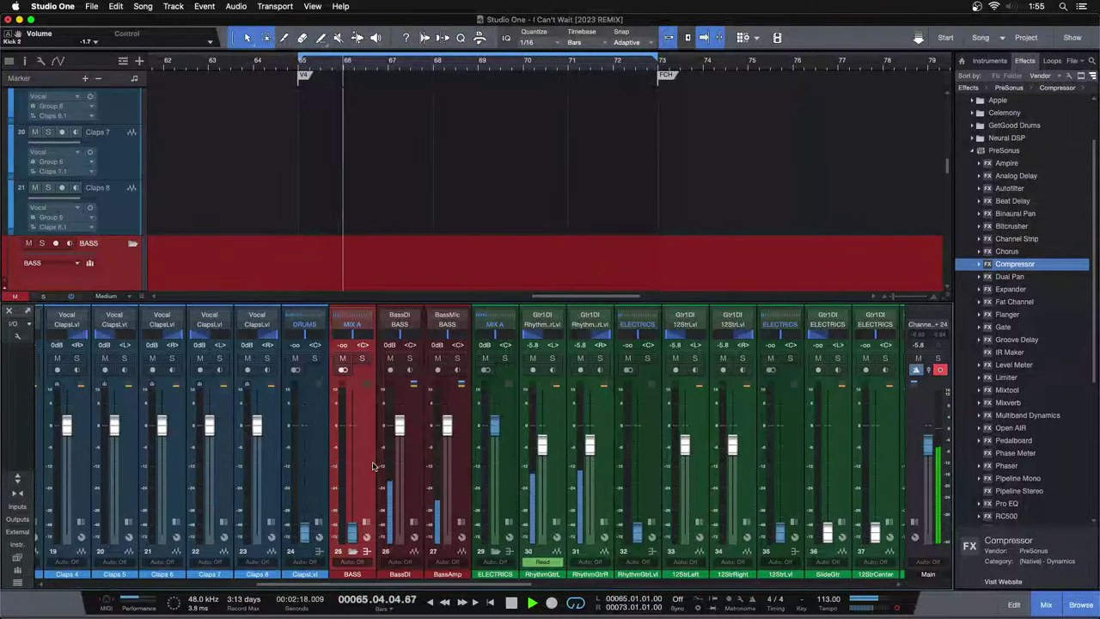
pyautogui.keyDown('alt'); pyautogui.click(354, 522); pyautogui.keyUp('alt')
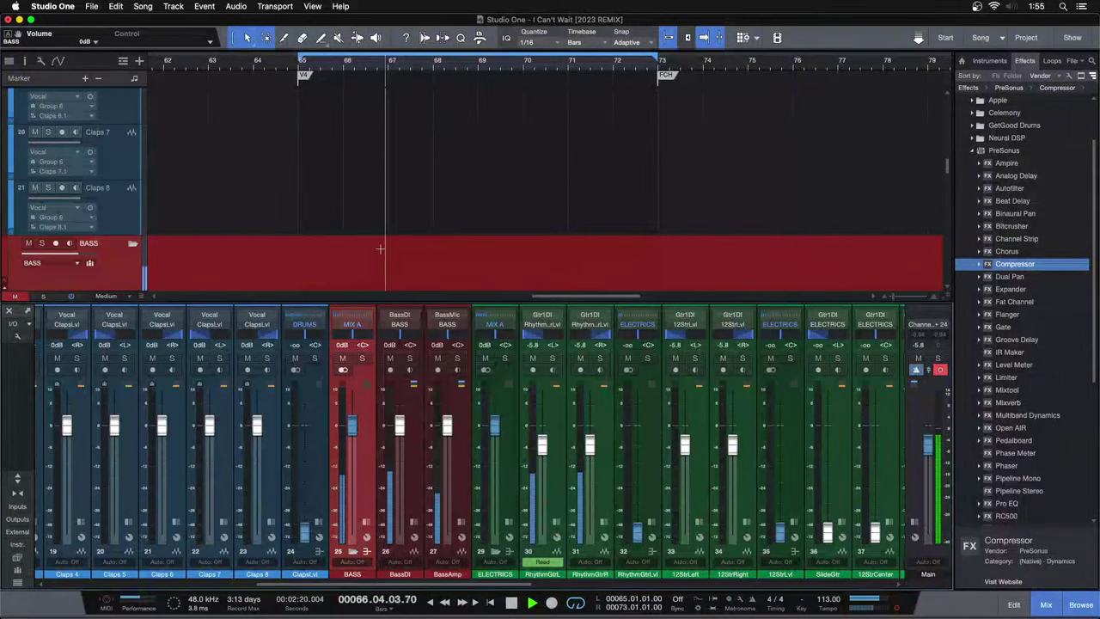
# Loop the B section from bar 49 to bar 65 and set the BASS bus level to -3.8 dB.
pyautogui.scroll(-3, 464, 221)
pyautogui.press('w')
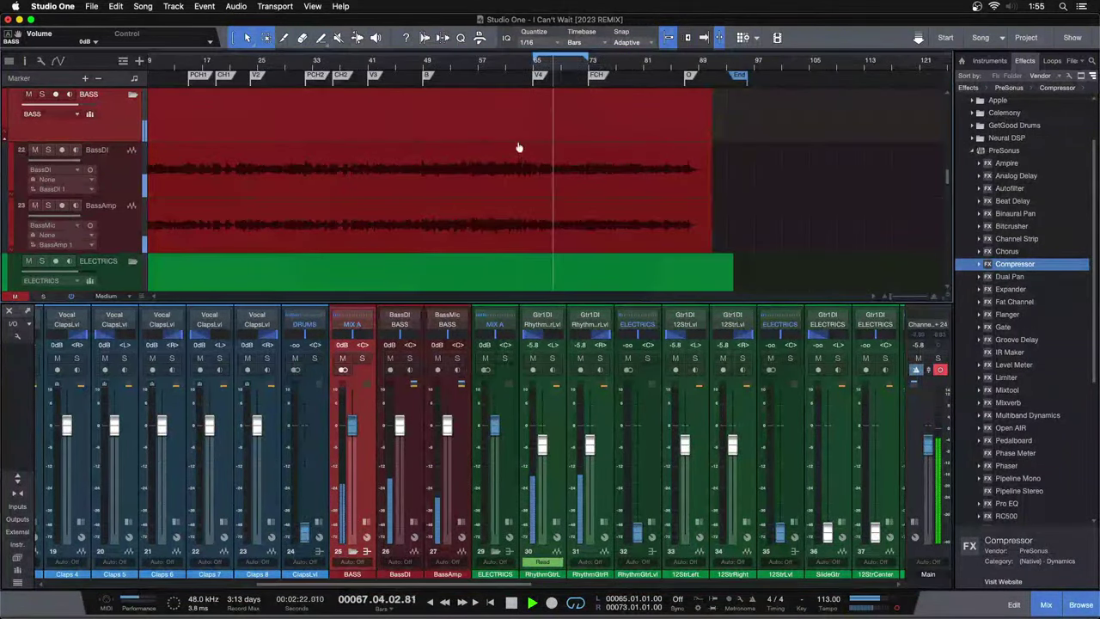
pyautogui.doubleClick(485, 79)
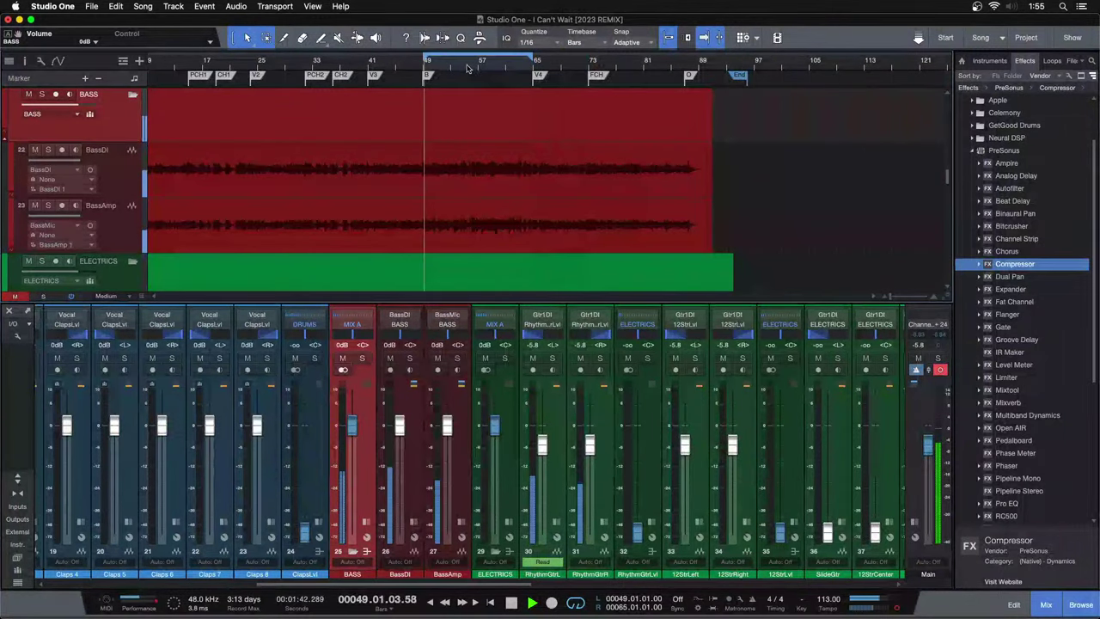
pyautogui.moveTo(505, 62); pyautogui.dragTo(446, 98)
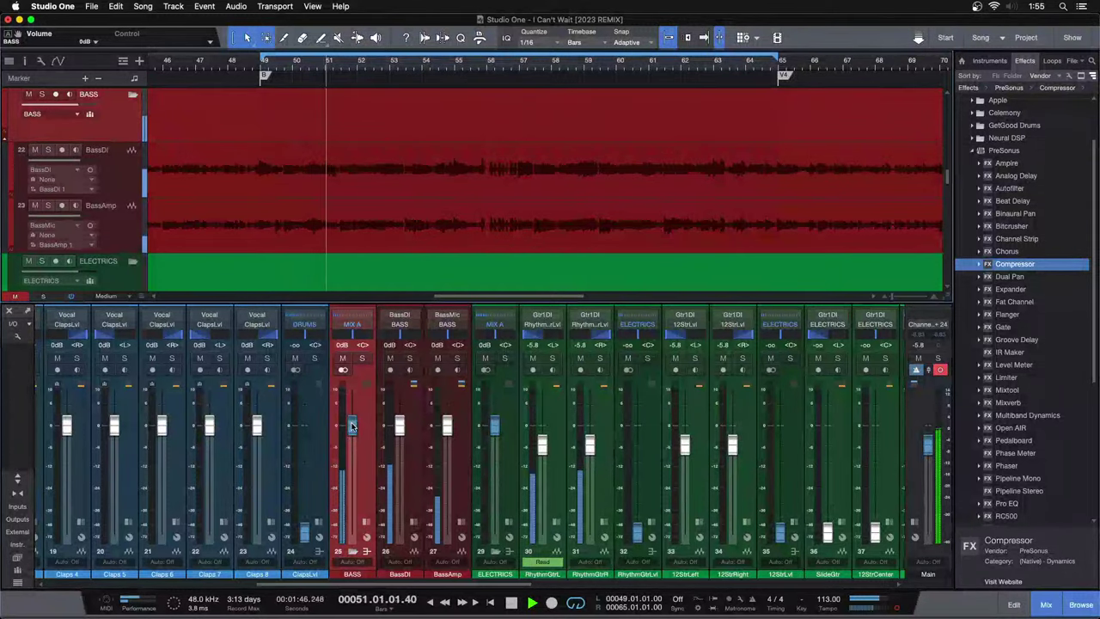
pyautogui.moveTo(352, 421); pyautogui.dragTo(352, 431)
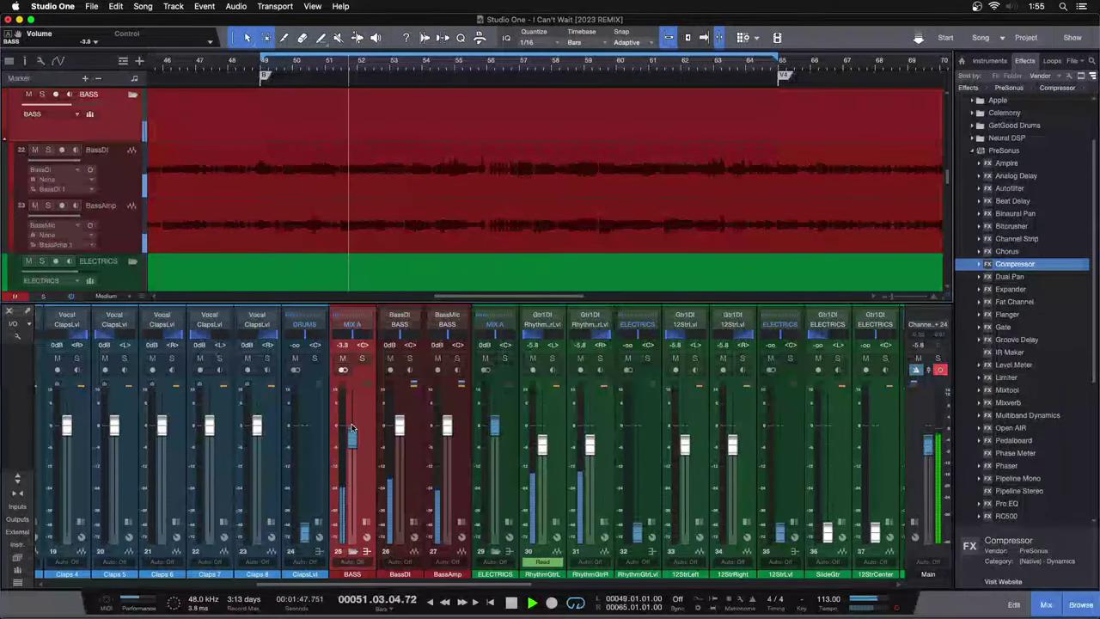
# Expand the BASS and BassDI insert racks, solo BassDI, and enable the low cut at 45.5 Hz in its Pro EQ.
pyautogui.click(367, 522)
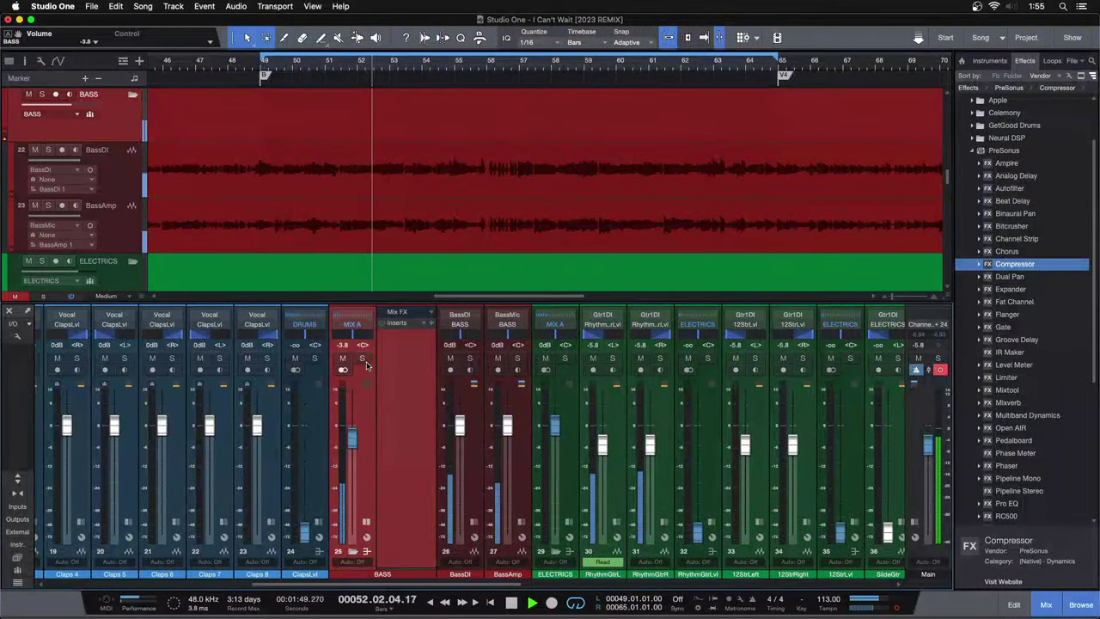
pyautogui.click(473, 523)
pyautogui.click(469, 358)
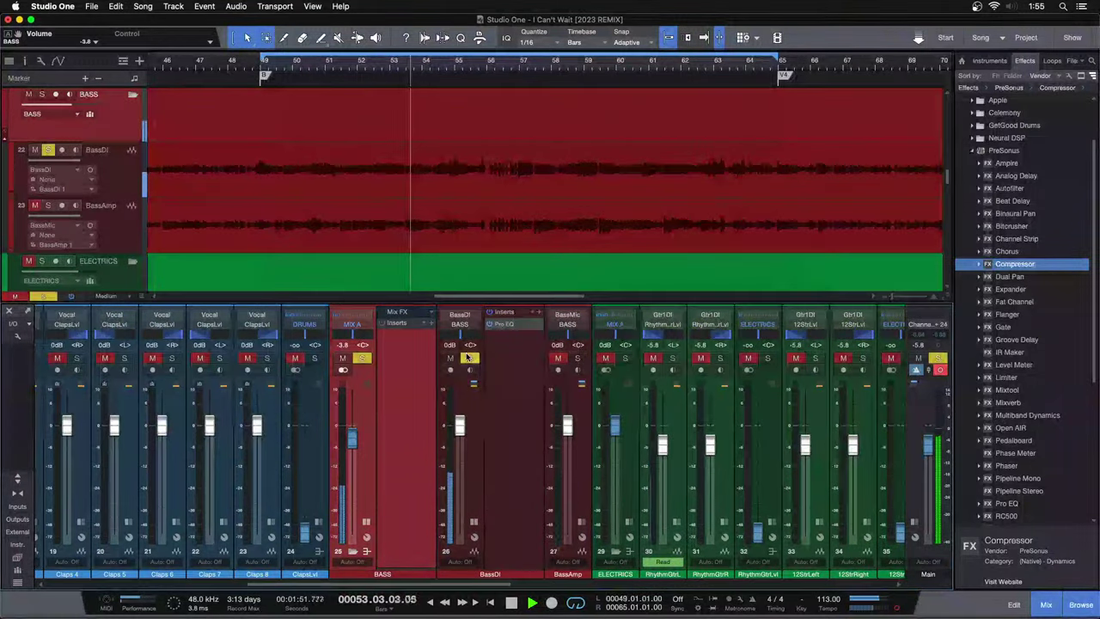
pyautogui.doubleClick(504, 324)
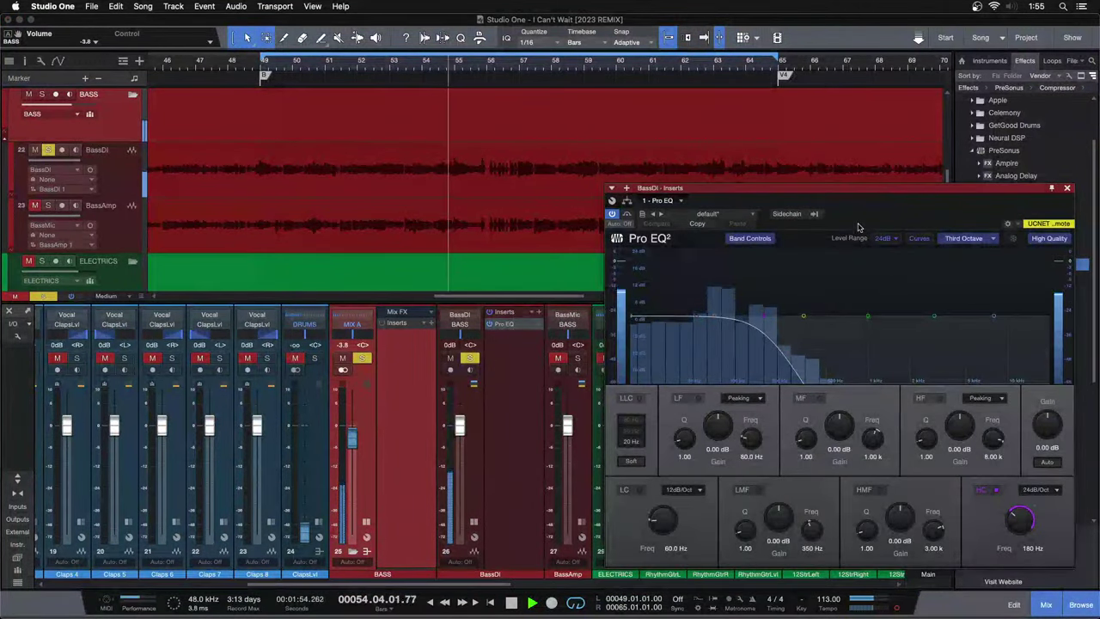
pyautogui.moveTo(864, 220); pyautogui.dragTo(671, 227)
pyautogui.moveTo(504, 323); pyautogui.dragTo(486, 327)
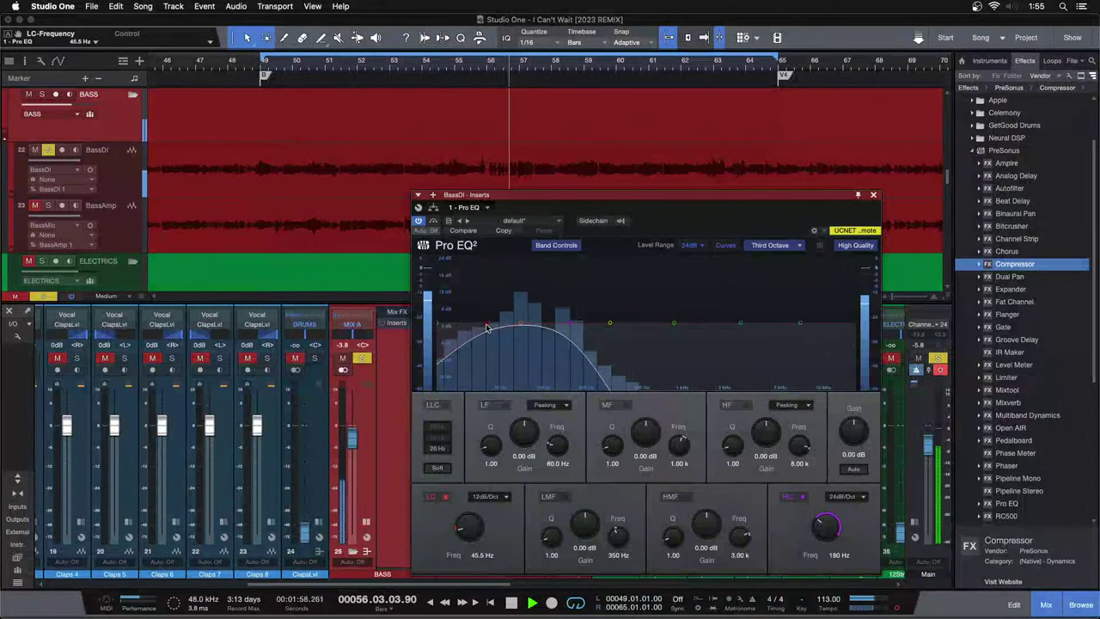
pyautogui.click(873, 195)
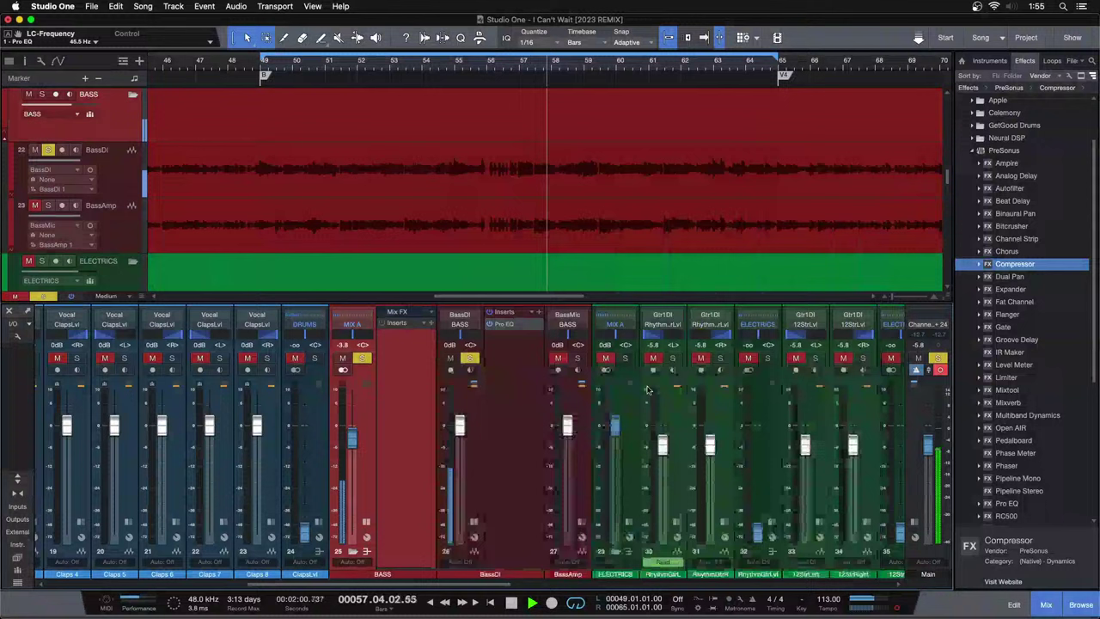
# Solo BassAmp alongside BassDI to hear them together, collapse BassDI's insert rack, and clear the bass solos.
pyautogui.click(579, 357)
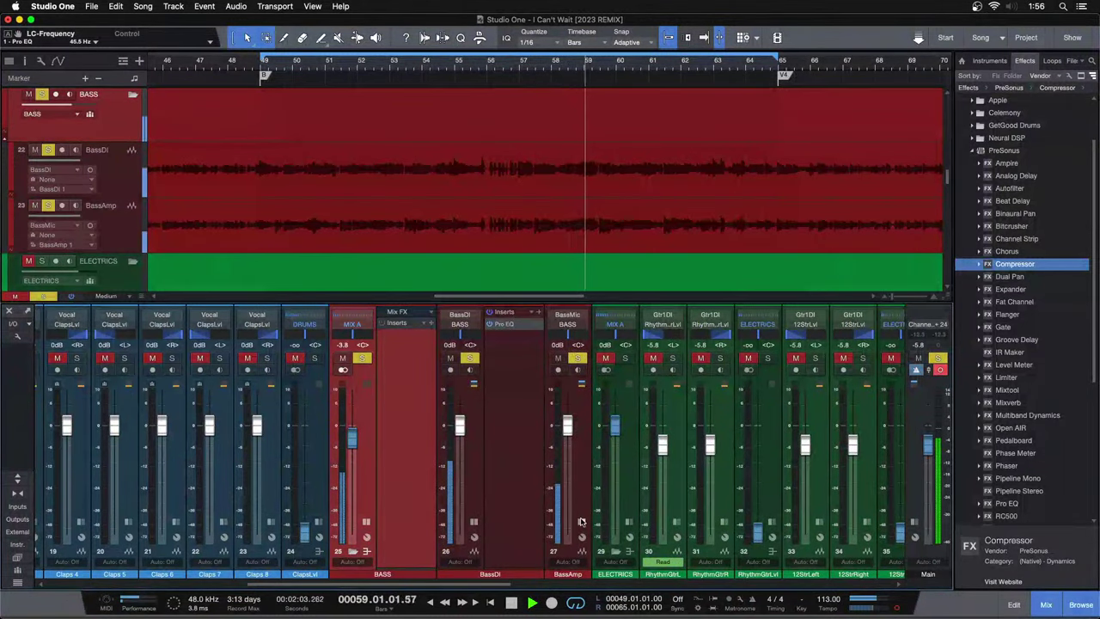
pyautogui.click(473, 521)
pyautogui.press('s')
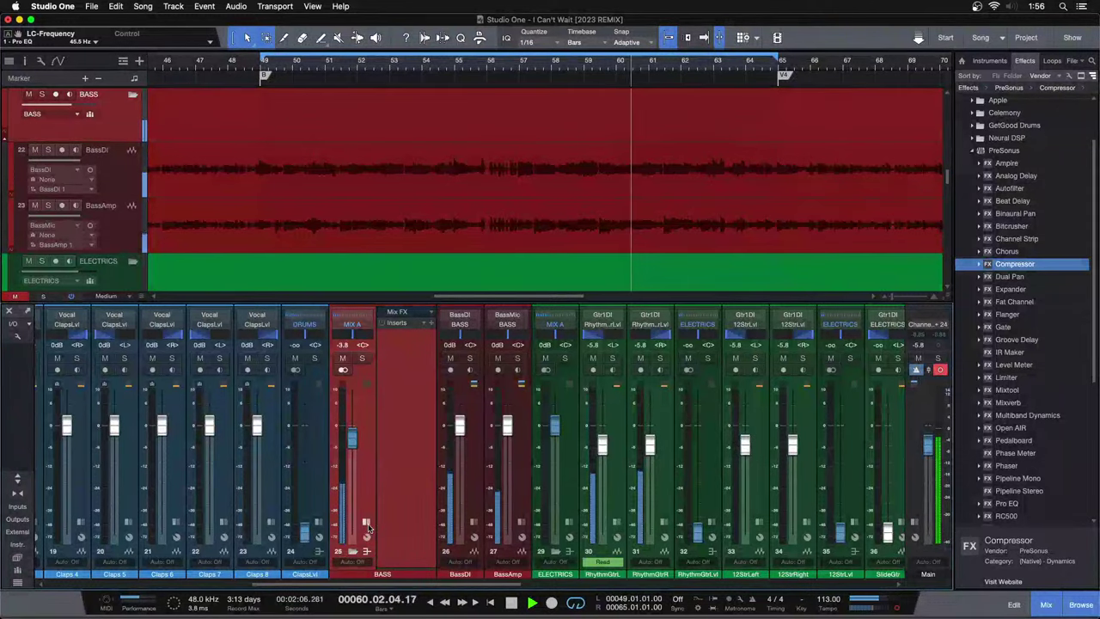
# Expand the BassAmp insert rack and open its Pro EQ.
pyautogui.click(522, 522)
pyautogui.doubleClick(554, 324)
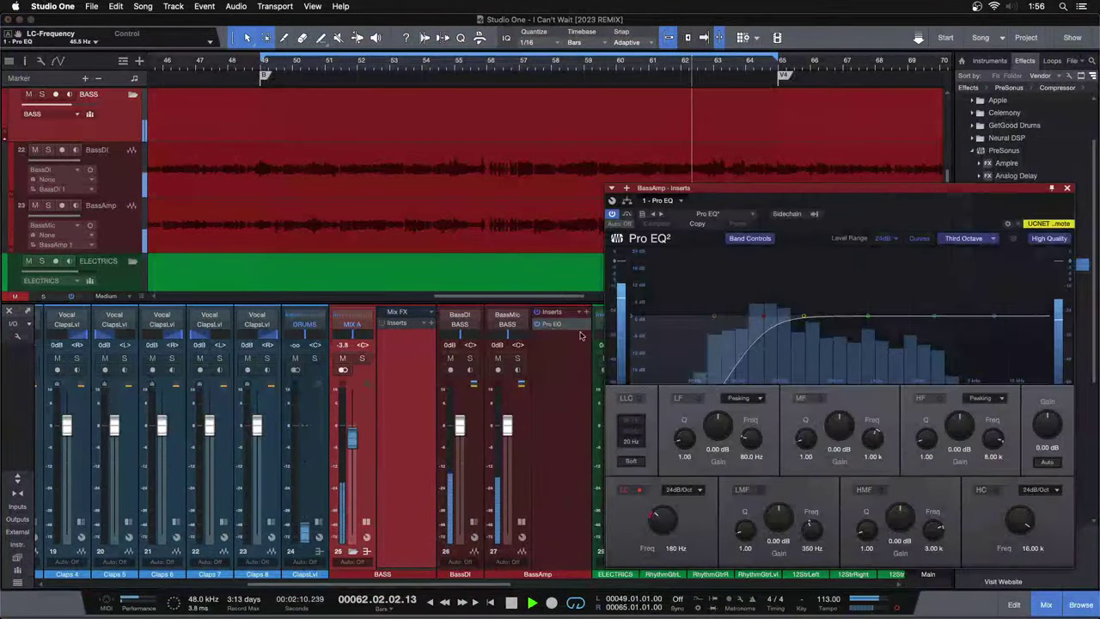
# Close BassAmp's Pro EQ, collapse its insert rack, and insert a Pro EQ on the BASS bus.
pyautogui.click(1066, 189)
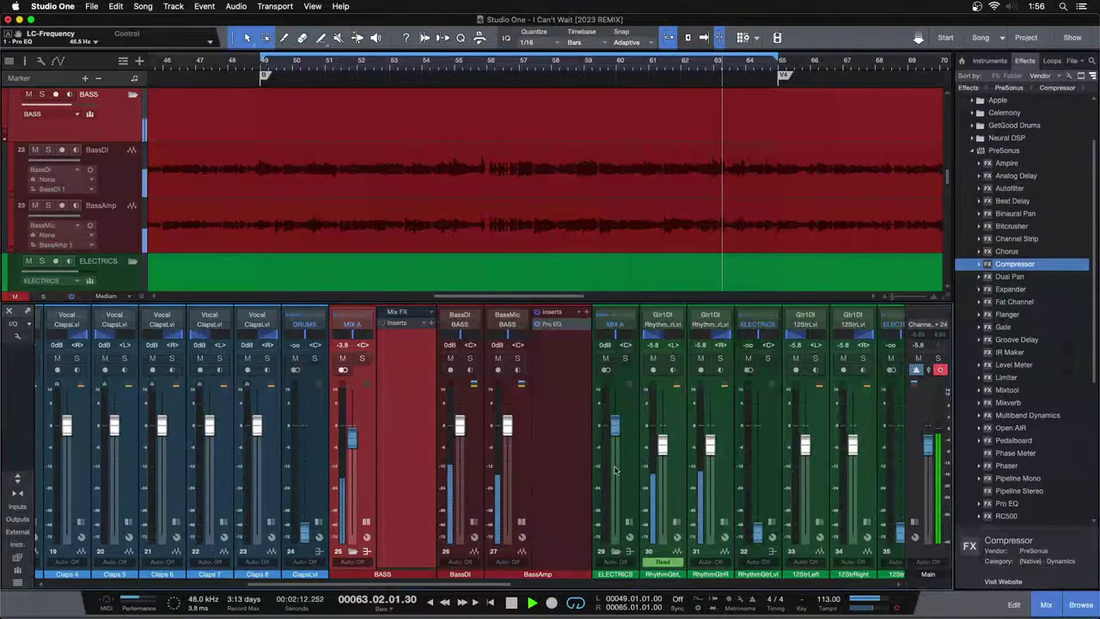
pyautogui.click(521, 524)
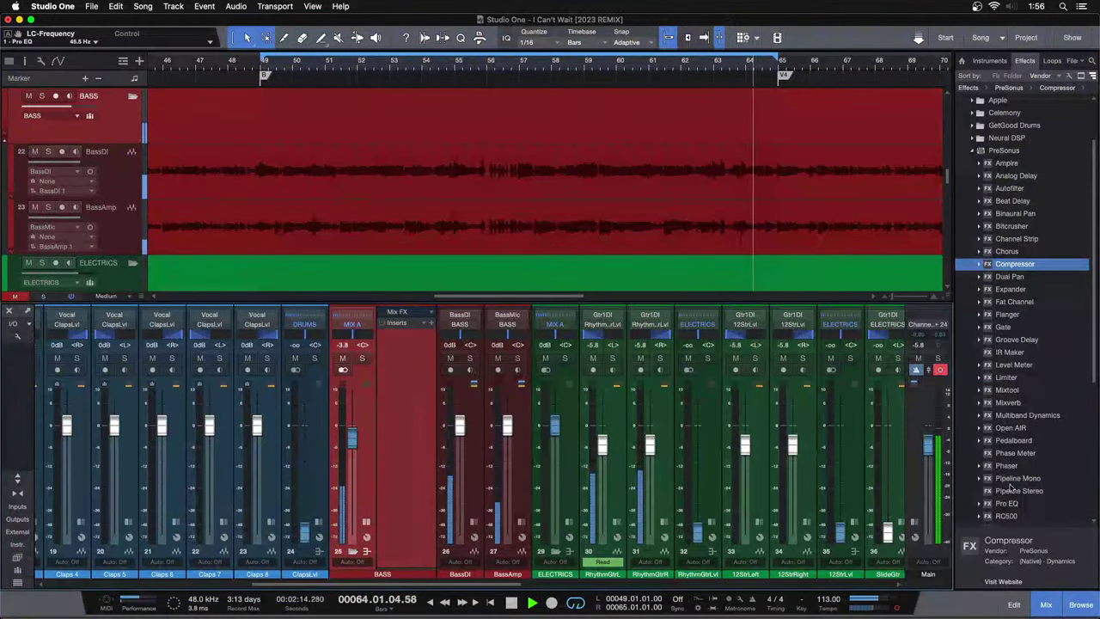
pyautogui.moveTo(1013, 505); pyautogui.dragTo(417, 358)
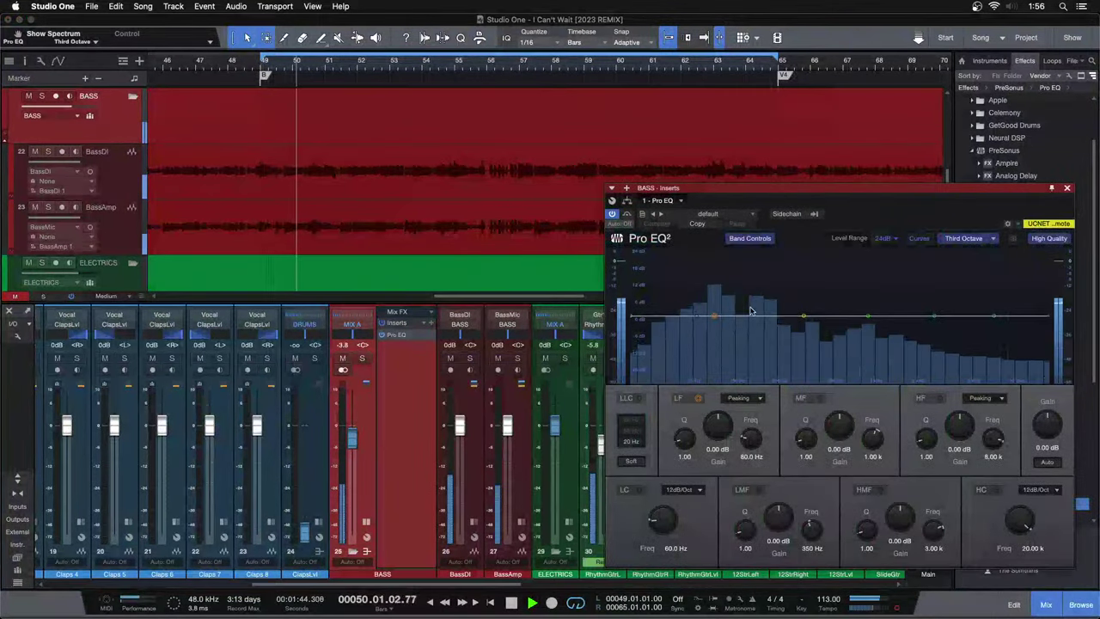
# Solo the BASS bus, set its level to -4.2 dB, and enable its Pro EQ low cut at 69.3 Hz.
pyautogui.click(638, 489)
pyautogui.click(362, 357)
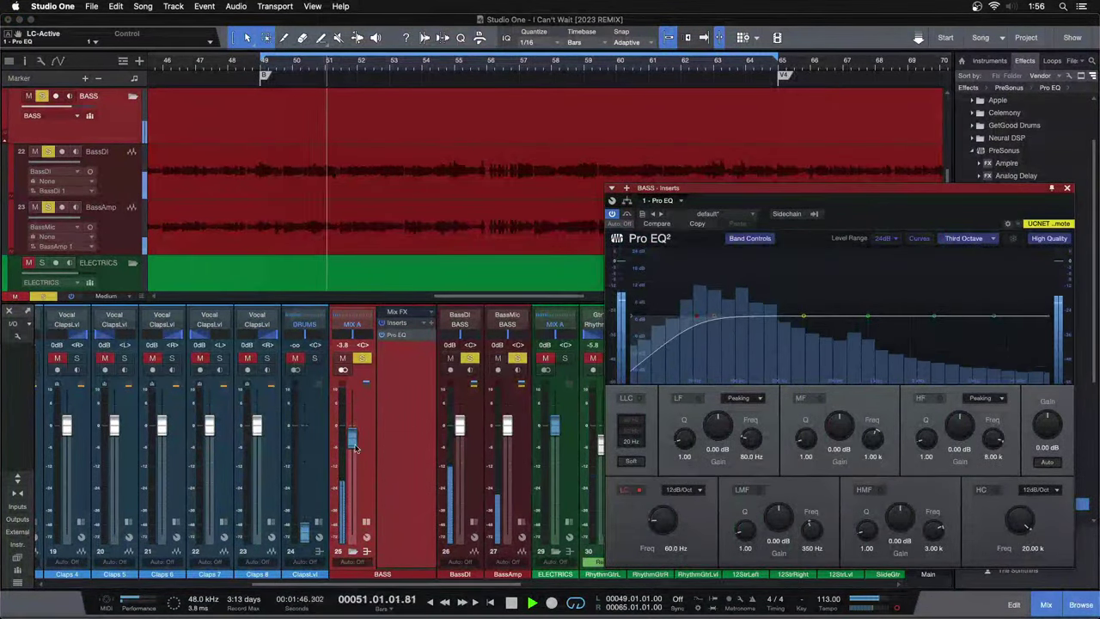
pyautogui.moveTo(352, 439); pyautogui.dragTo(351, 445)
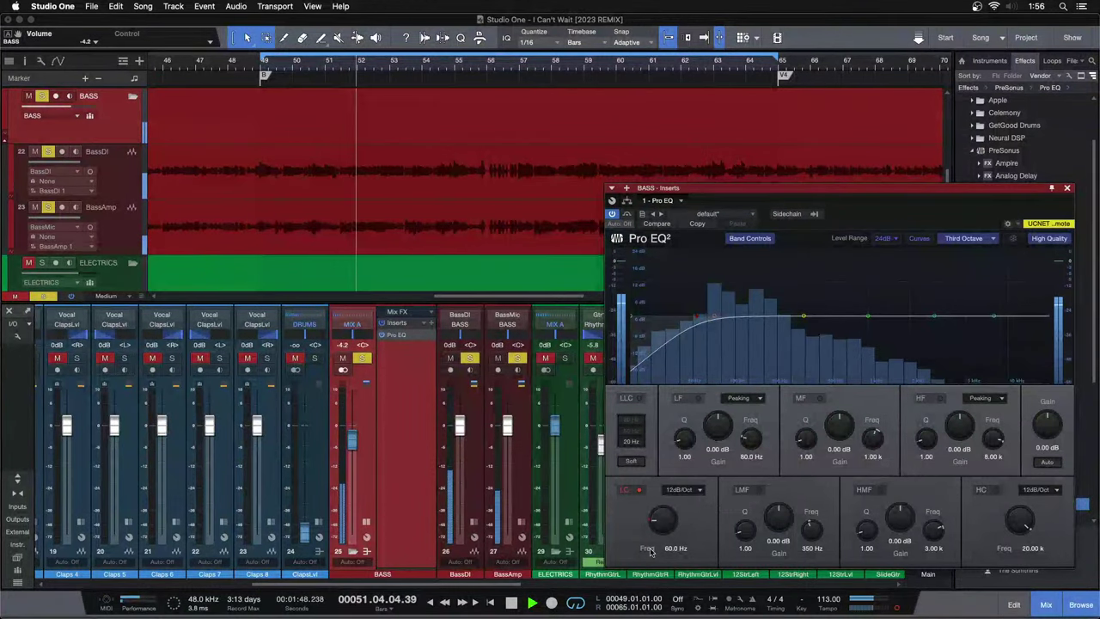
pyautogui.moveTo(661, 527); pyautogui.dragTo(662, 523)
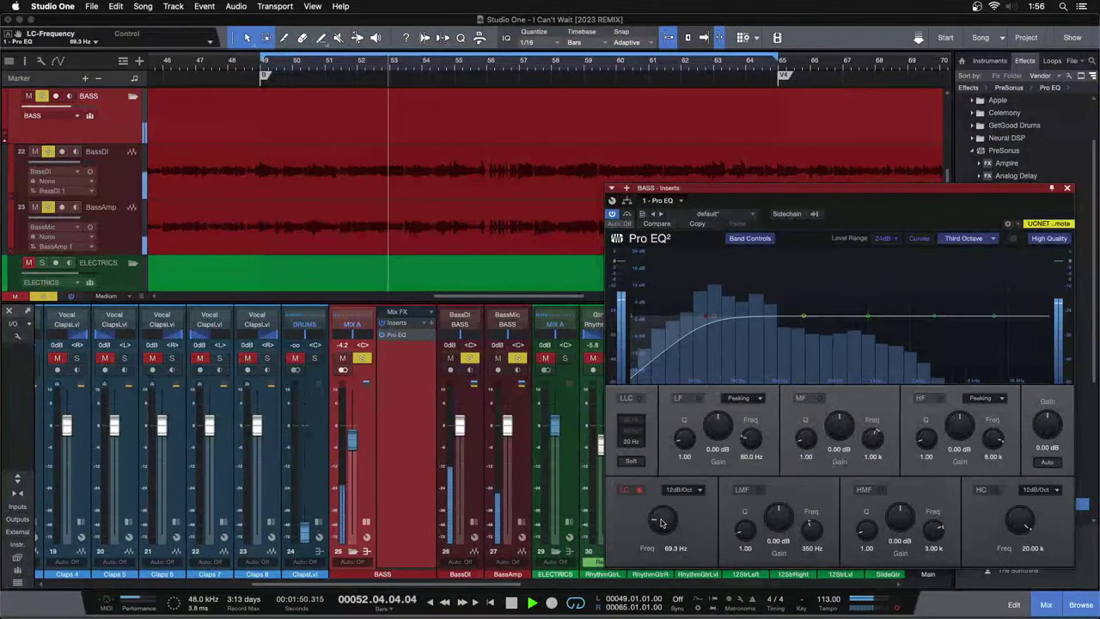
# Set the BASS Pro EQ's LMF band to -5.76 dB at 182 Hz, close it, and reset the bus level to 0 dB.
pyautogui.moveTo(853, 214); pyautogui.dragTo(664, 209)
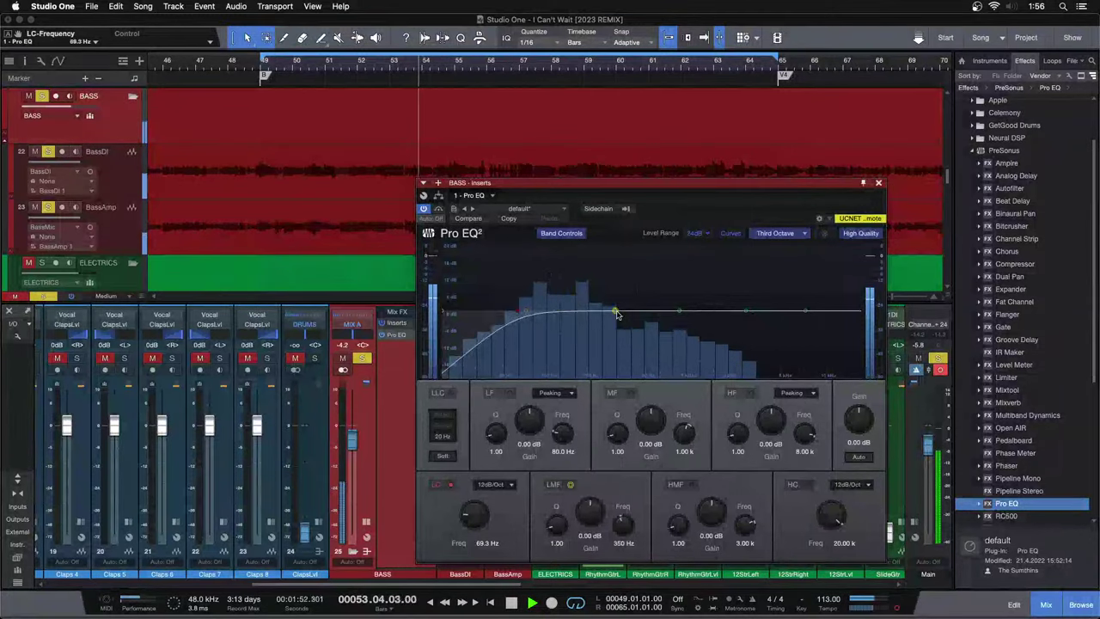
pyautogui.moveTo(575, 255); pyautogui.dragTo(583, 251)
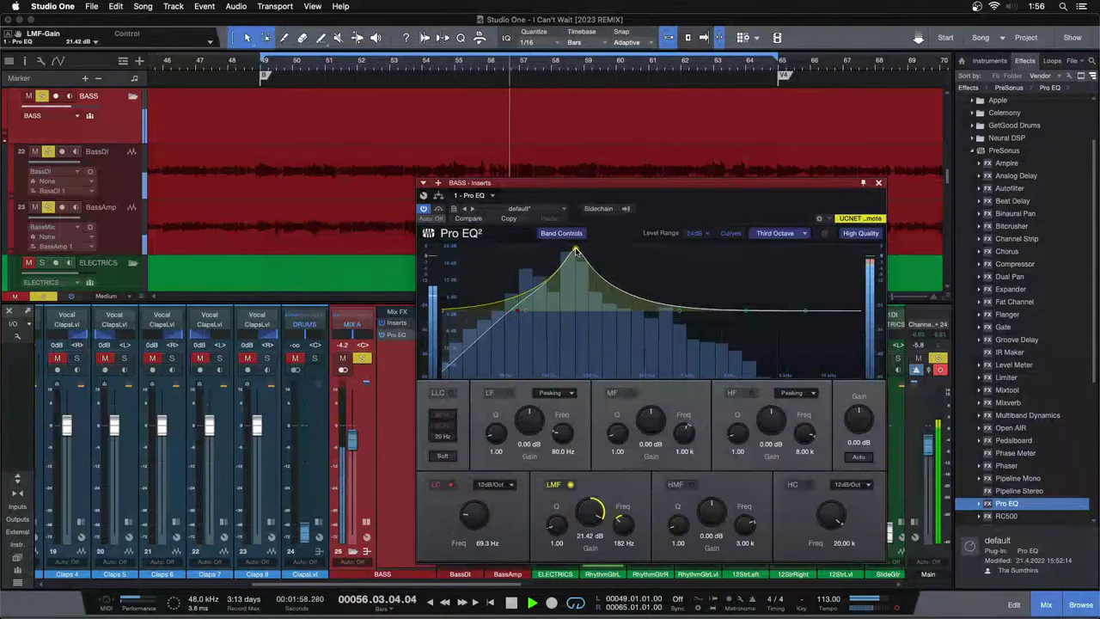
pyautogui.scroll(-3, 586, 511)
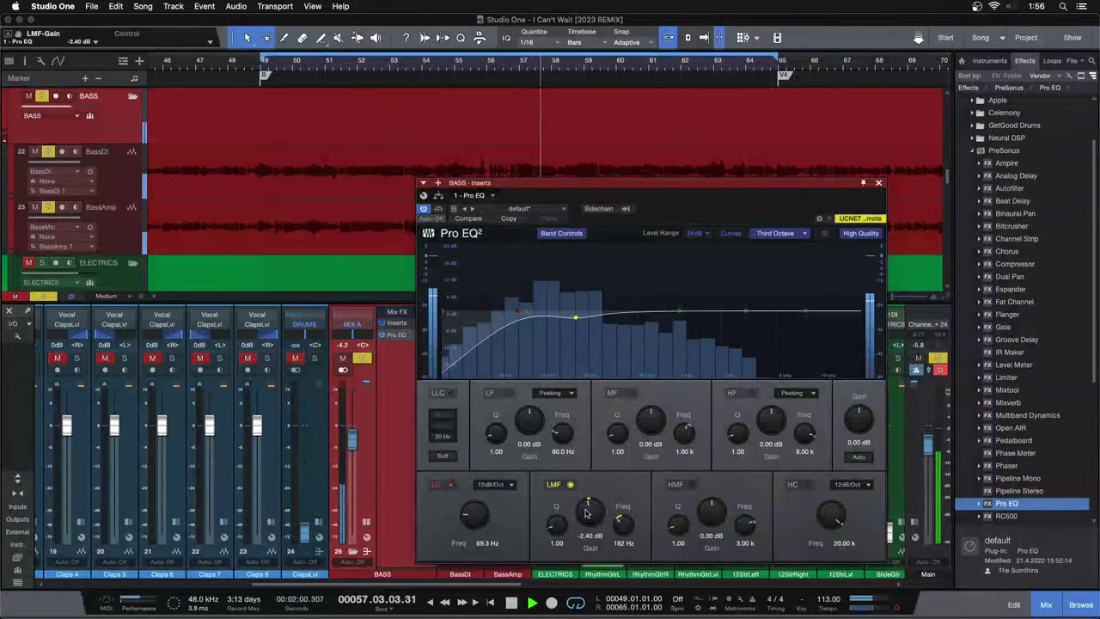
pyautogui.scroll(-1, 586, 513)
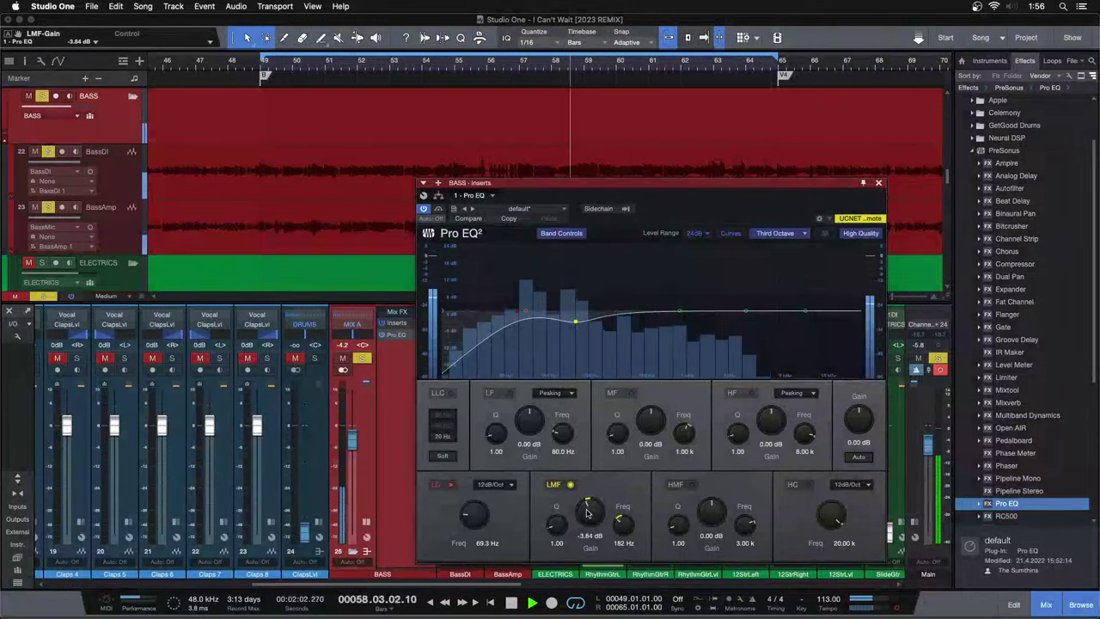
pyautogui.scroll(-1, 587, 513)
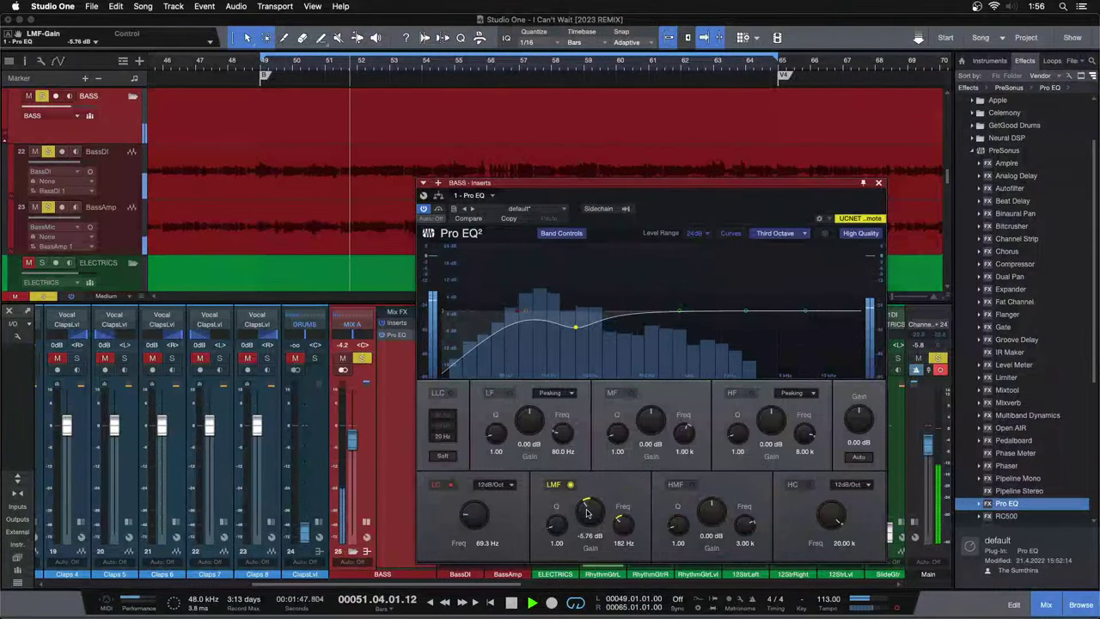
pyautogui.click(878, 184)
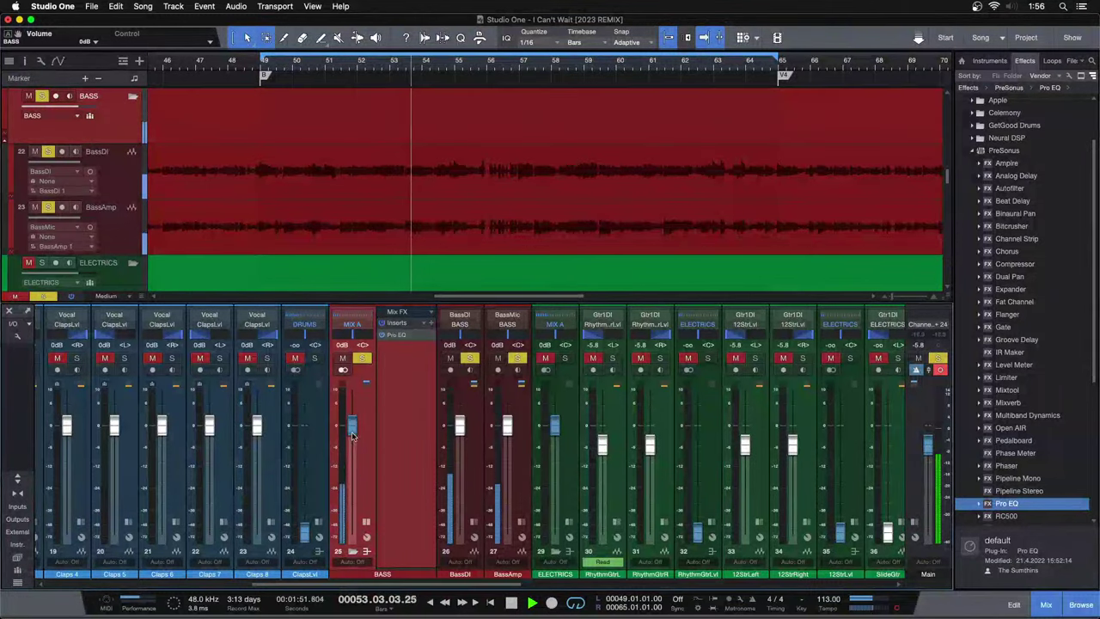
# Insert Fat Channel on the BASS bus and set its FET compressor's input to -22.96 dB and output to -20.16 dB.
pyautogui.moveTo(1023, 303); pyautogui.dragTo(417, 371)
pyautogui.moveTo(671, 229); pyautogui.dragTo(681, 345)
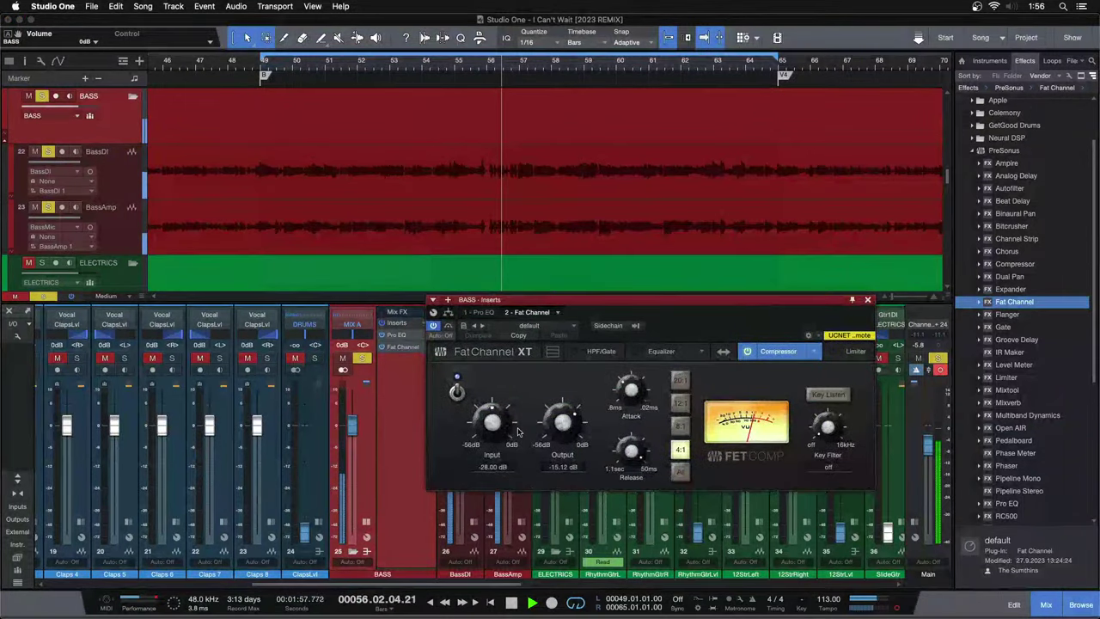
pyautogui.moveTo(497, 428); pyautogui.dragTo(571, 423)
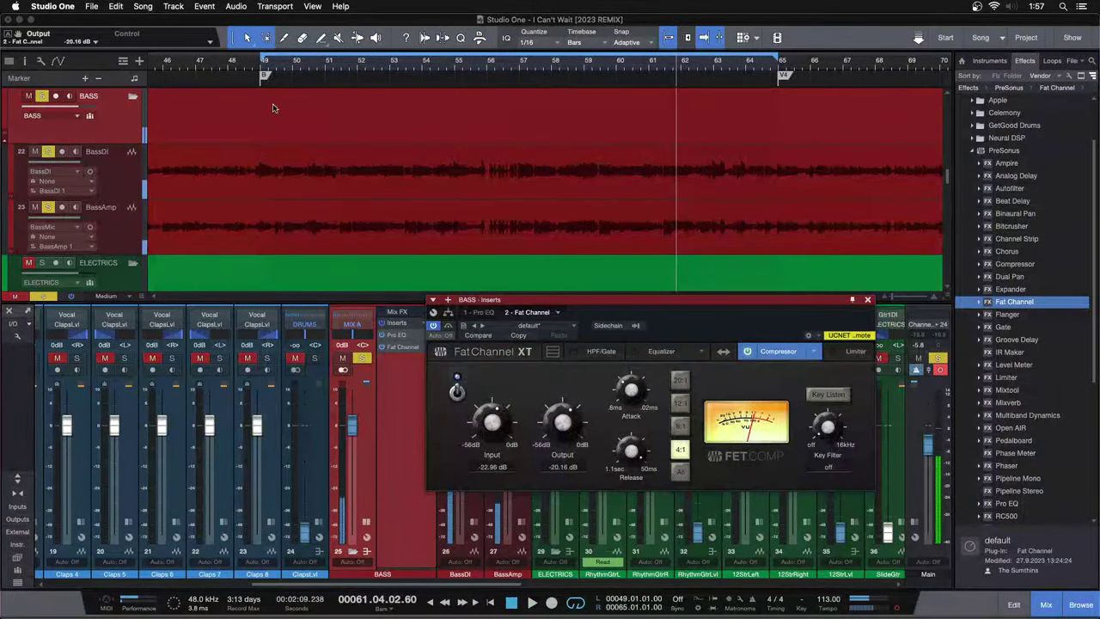
# Replay the bass from bar 49 and set the compressor's input to -20.72 dB and output to -22.40 dB.
pyautogui.press('KP_1')
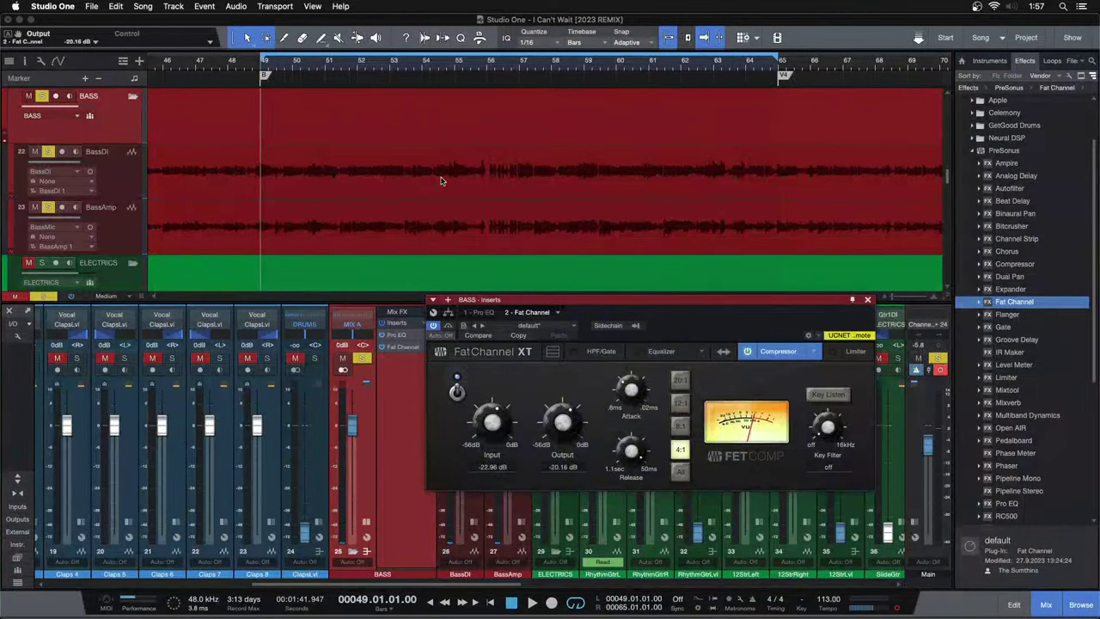
pyautogui.press('space')
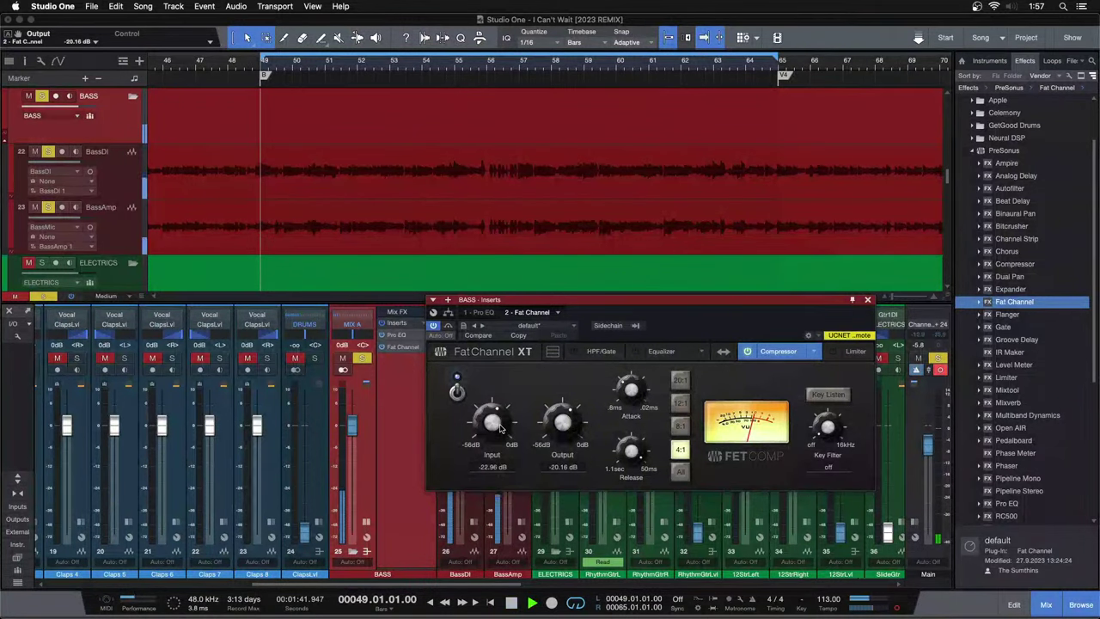
pyautogui.moveTo(496, 421); pyautogui.dragTo(497, 420)
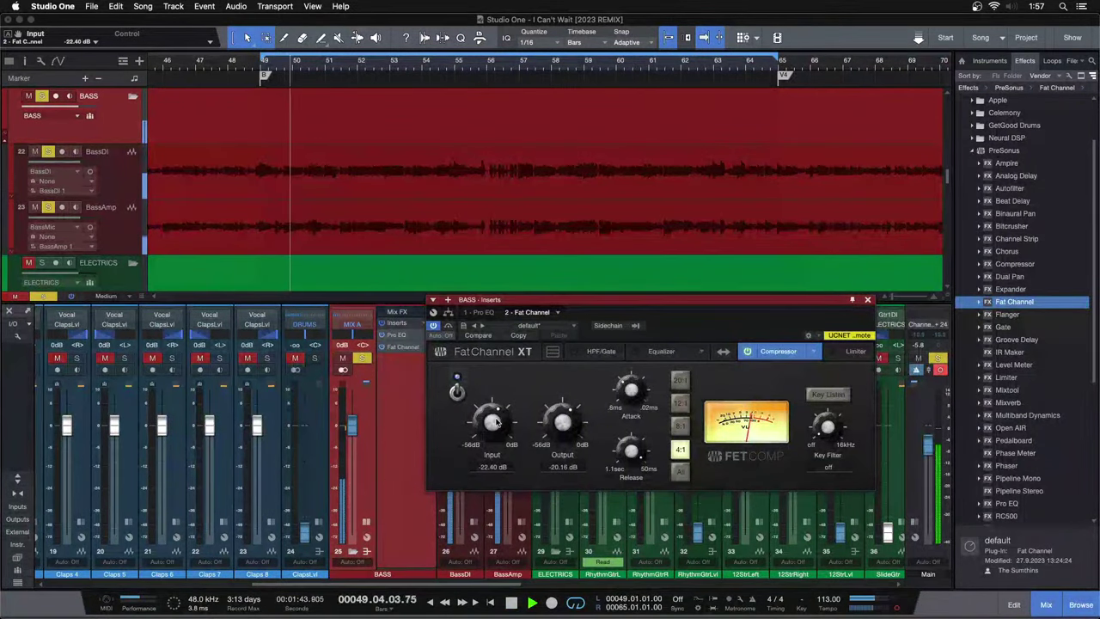
pyautogui.moveTo(570, 421); pyautogui.dragTo(575, 424)
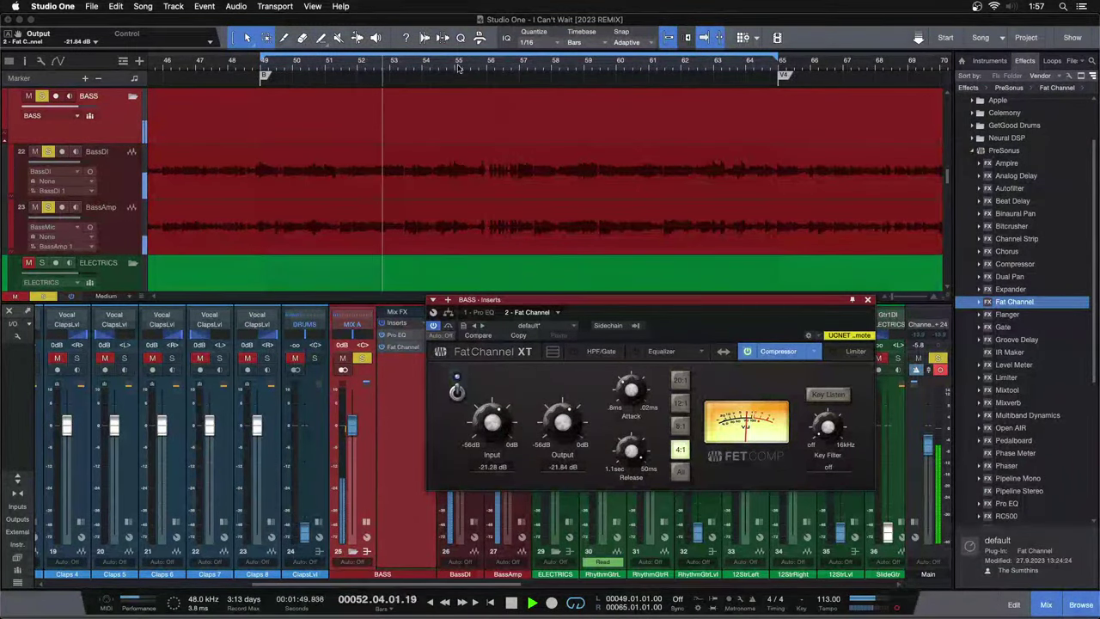
pyautogui.scroll(-5, 504, 101)
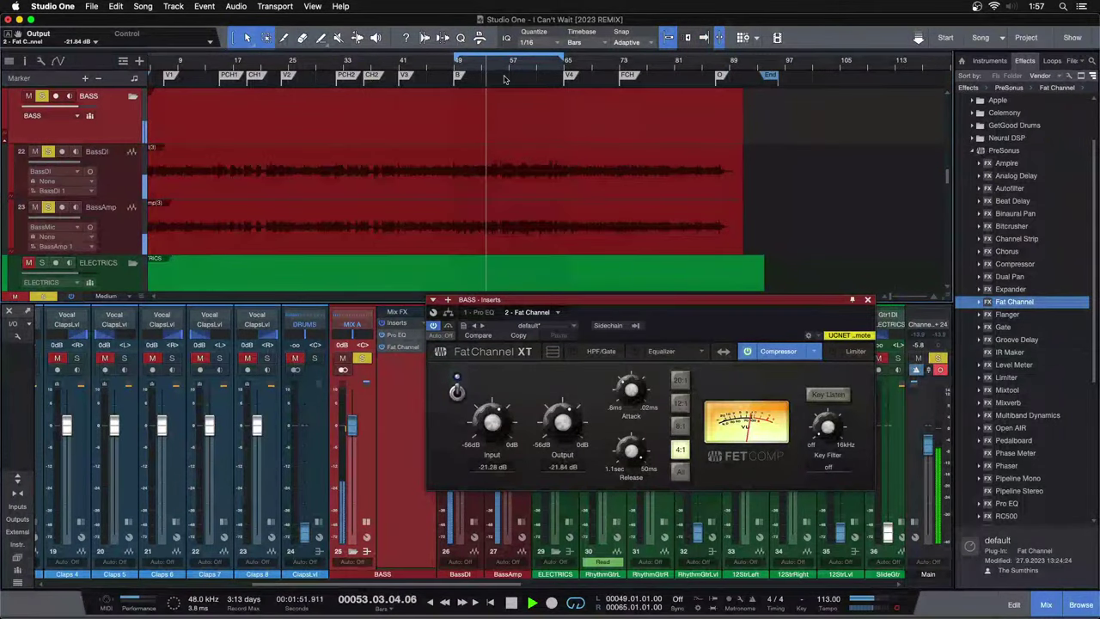
pyautogui.scroll(5, 501, 73)
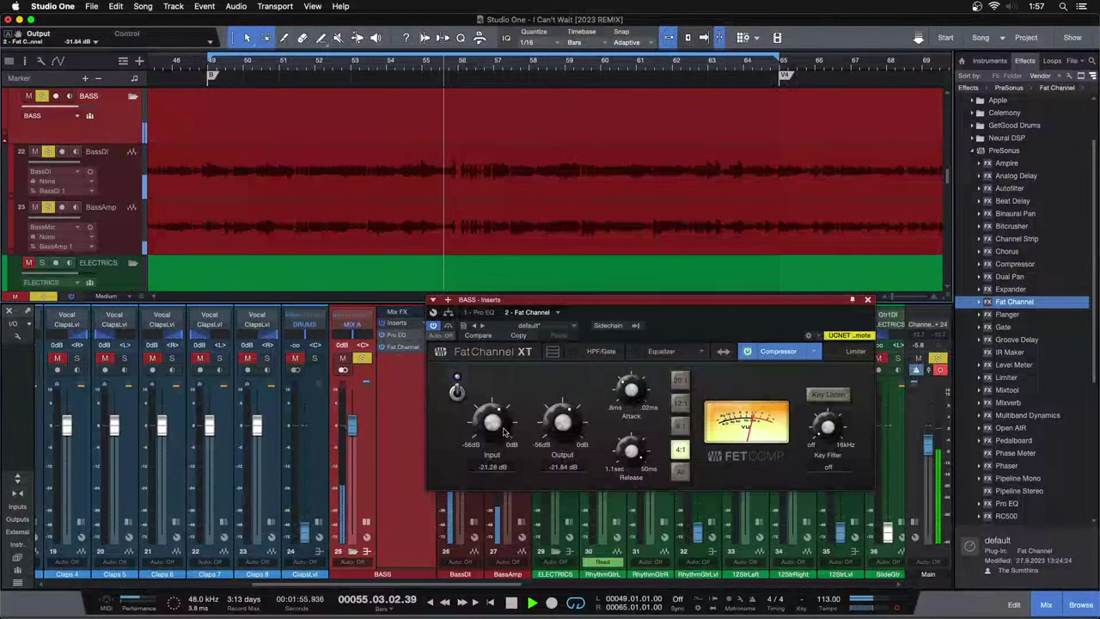
pyautogui.scroll(1, 503, 427)
pyautogui.scroll(-1, 574, 424)
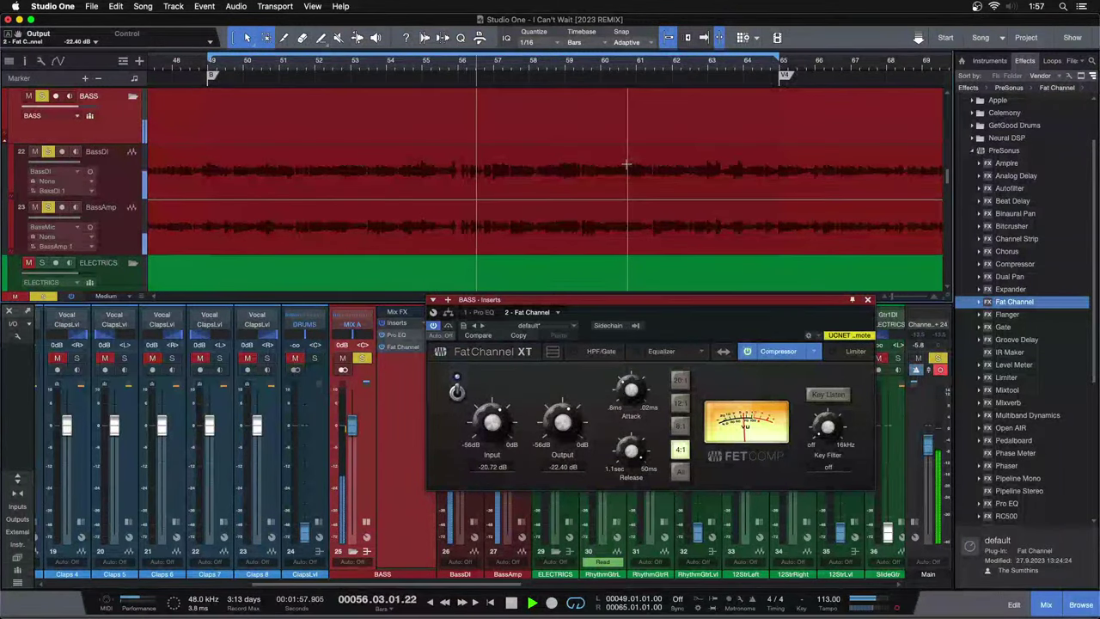
# Play the bass at different song sections and set the compressor's input to -19.60 dB and output to -23.52 dB.
pyautogui.click(693, 62)
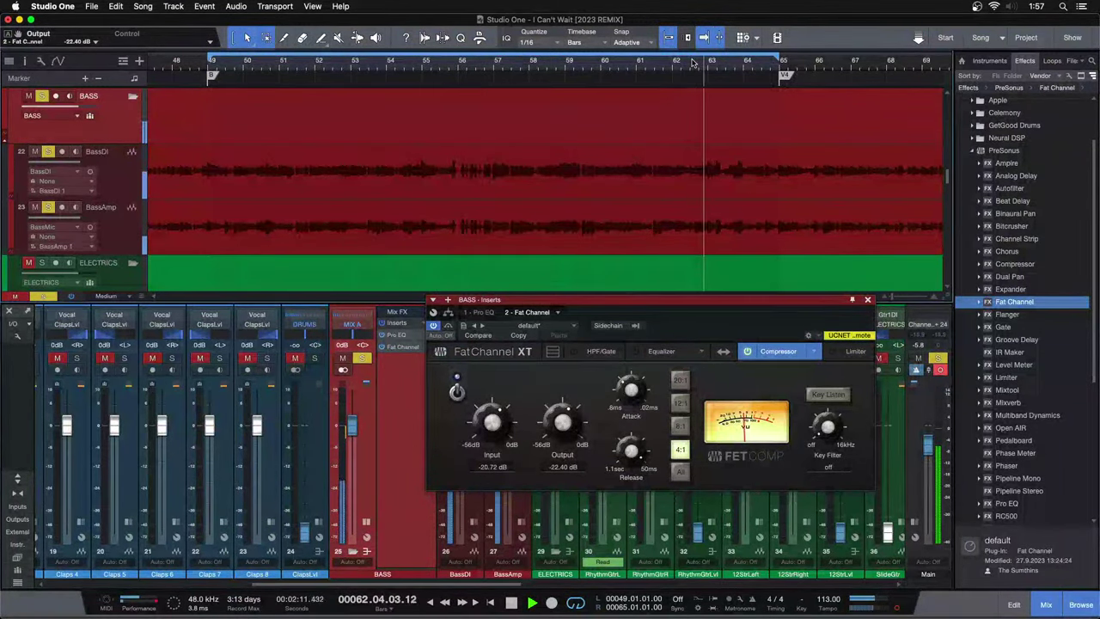
pyautogui.press('KP_1')
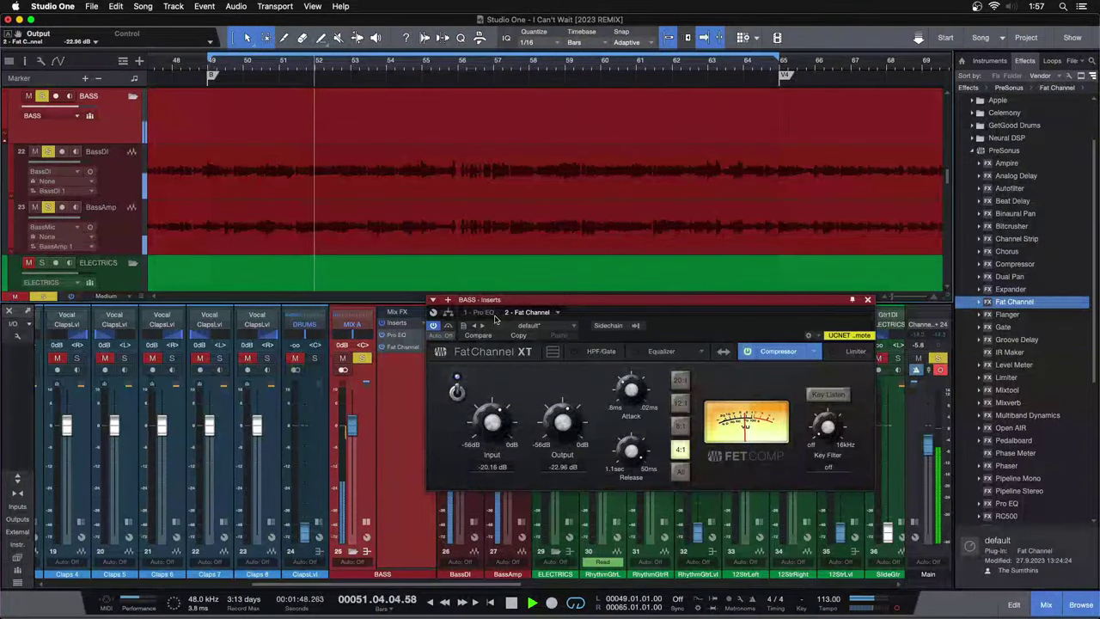
pyautogui.press('f')
pyautogui.hotkey('alt', 'z')
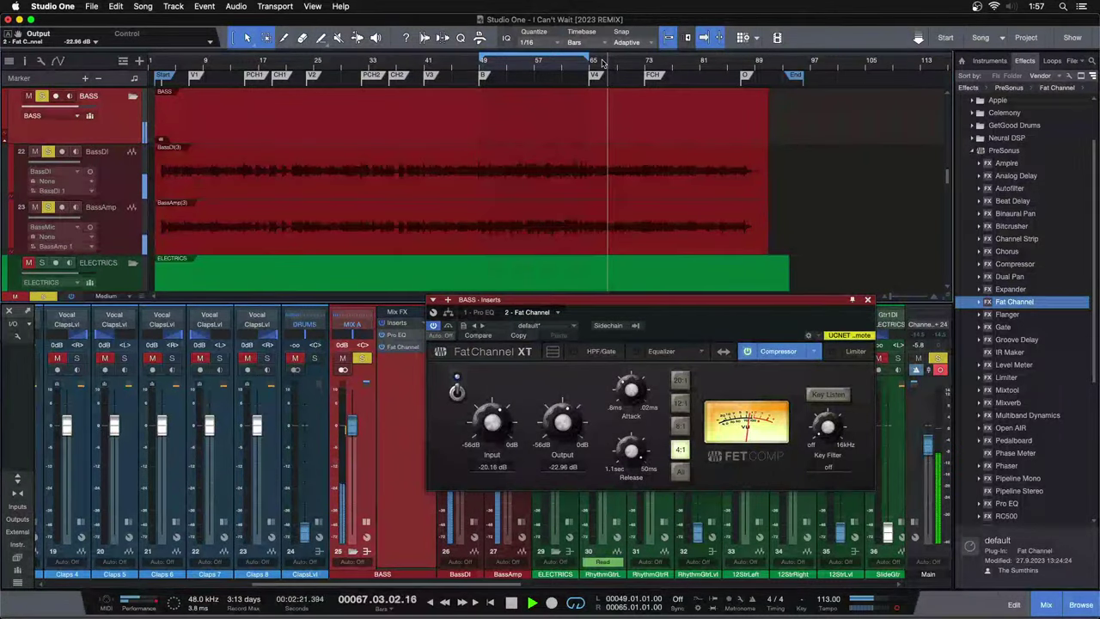
pyautogui.click(495, 72)
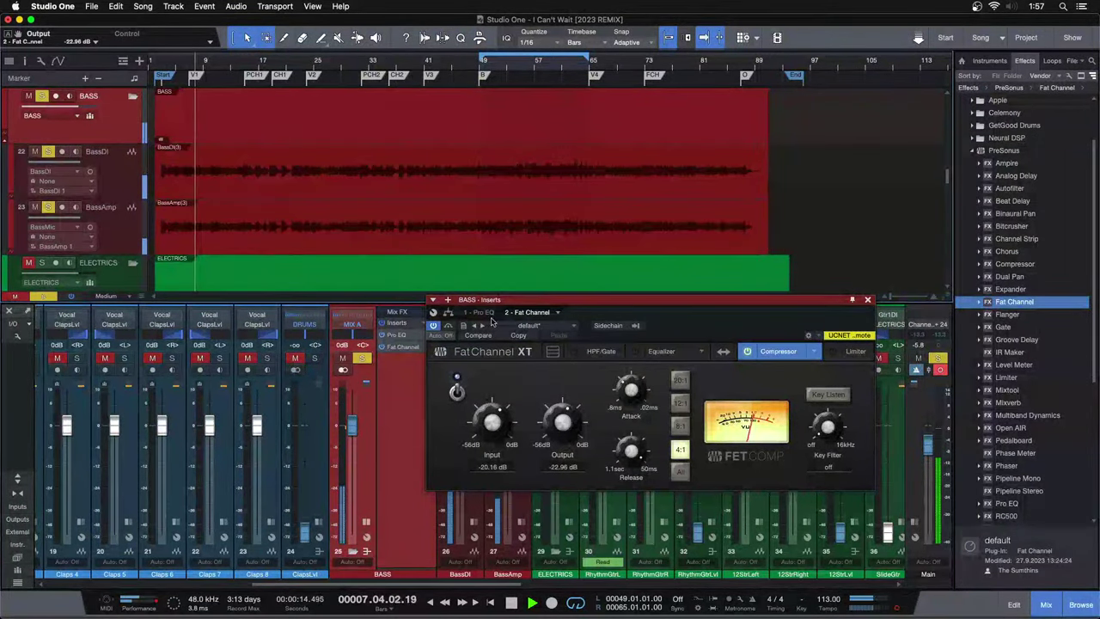
pyautogui.moveTo(489, 433); pyautogui.dragTo(489, 430)
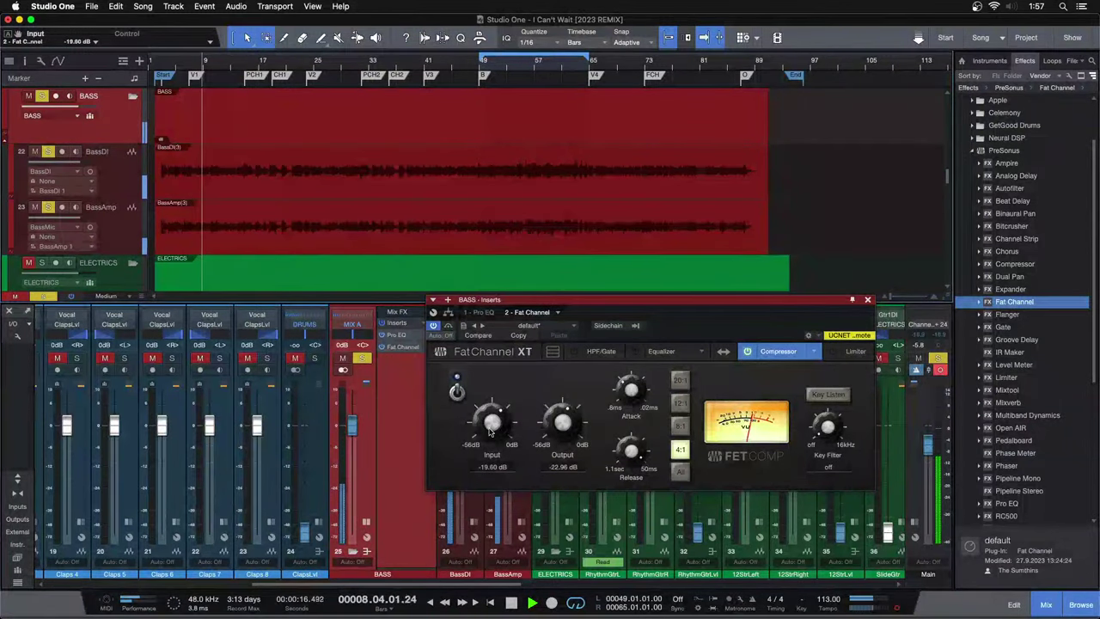
# Review the BASS Pro EQ and enable Fat Channel's Alpine 550 equalizer with high frequency at 5 kHz and mid gain at 2 dB.
pyautogui.click(479, 312)
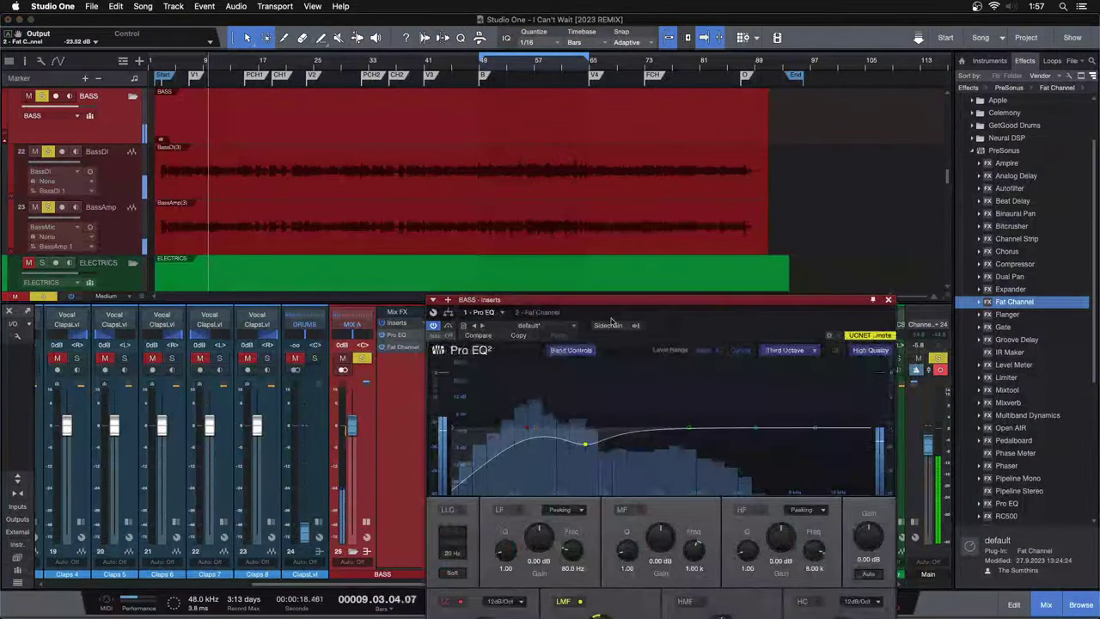
pyautogui.moveTo(671, 326); pyautogui.dragTo(607, 287)
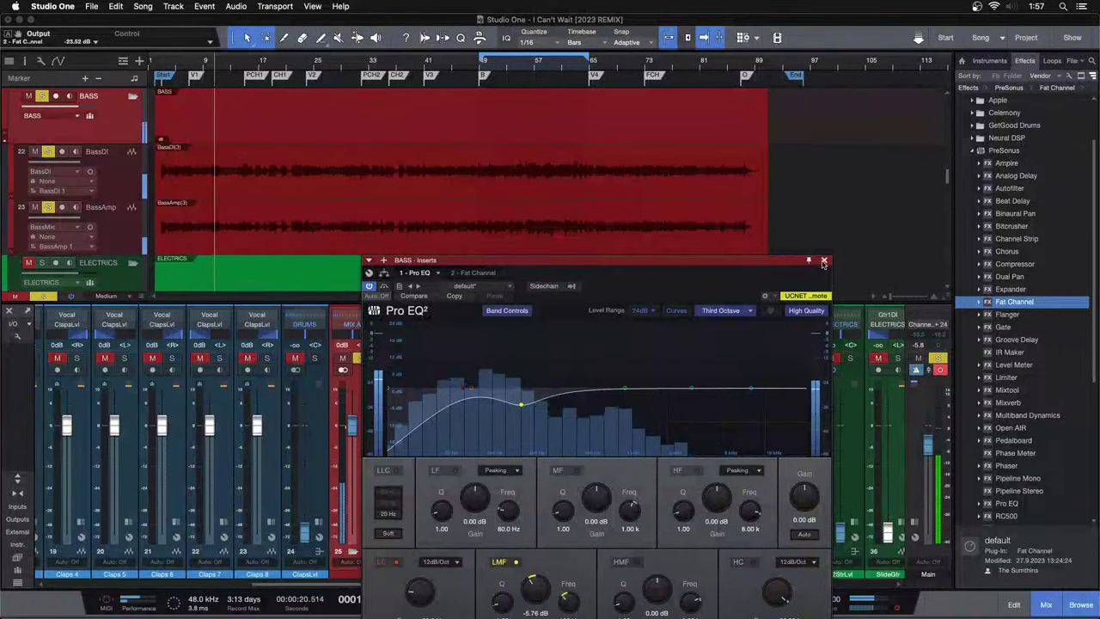
pyautogui.click(486, 274)
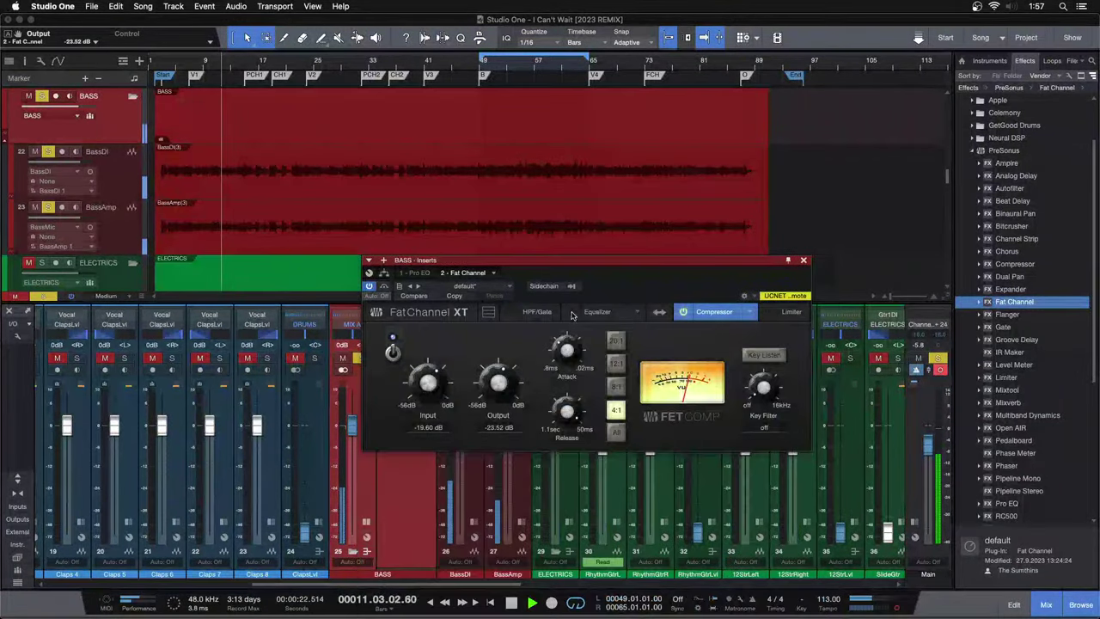
pyautogui.click(577, 313)
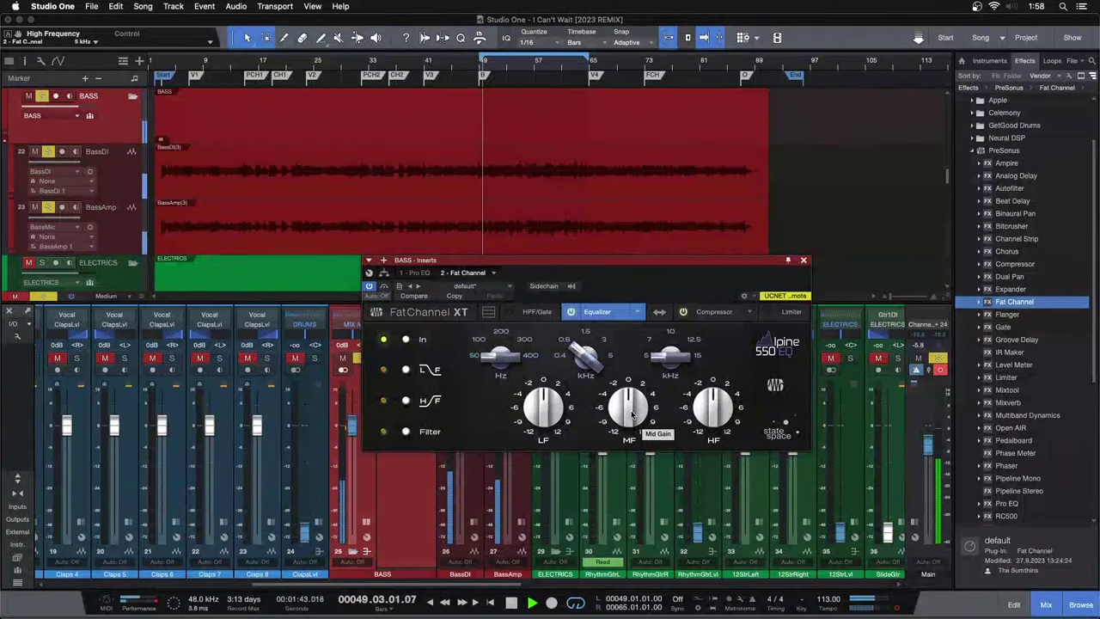
pyautogui.scroll(4, 633, 415)
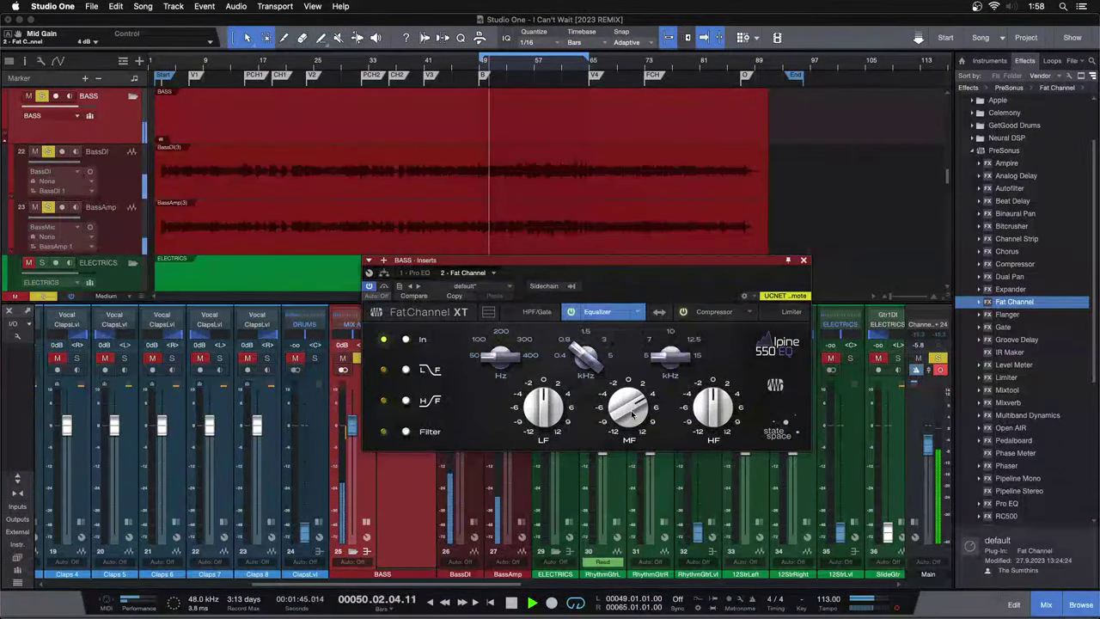
pyautogui.scroll(-2, 633, 414)
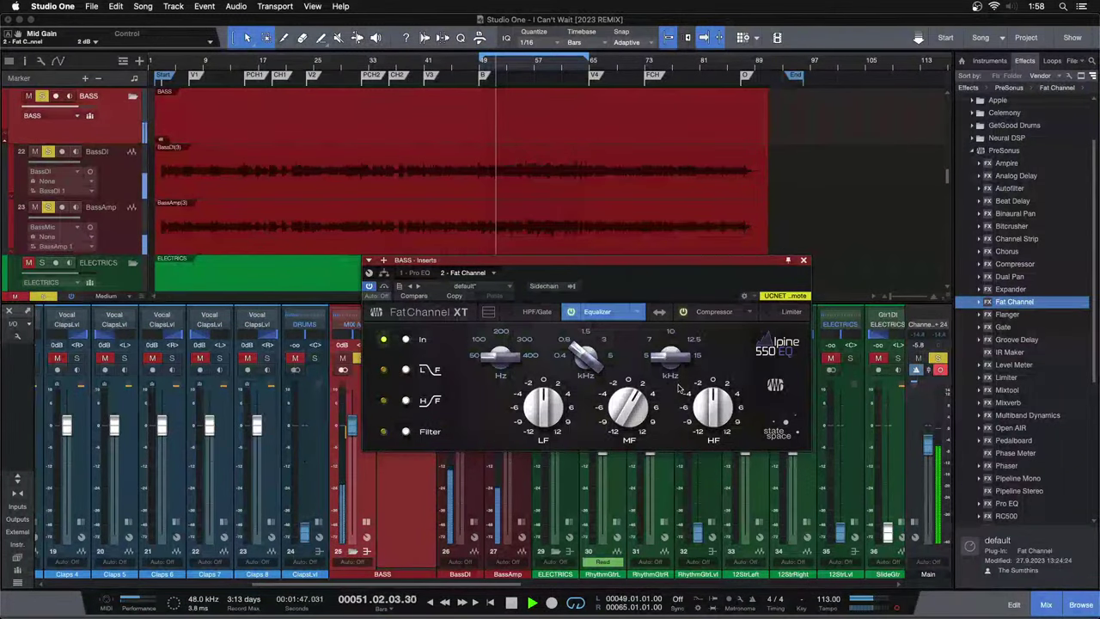
# Audition the Alpine 550 equalizer's high gain up to 12 dB and reset it to 0 dB.
pyautogui.scroll(6, 698, 401)
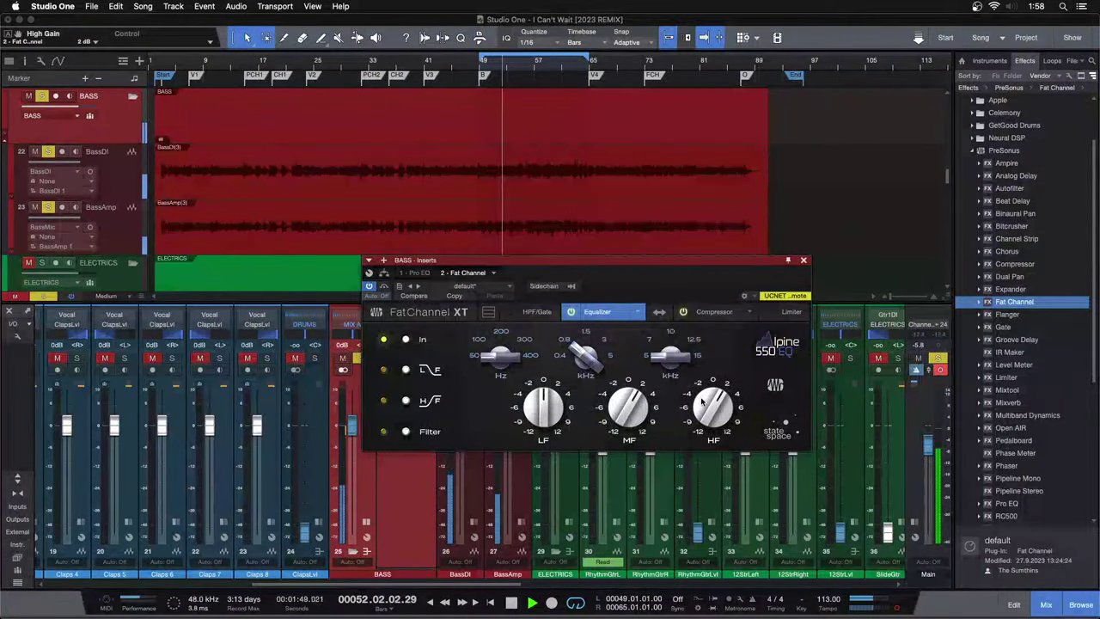
pyautogui.scroll(6, 701, 401)
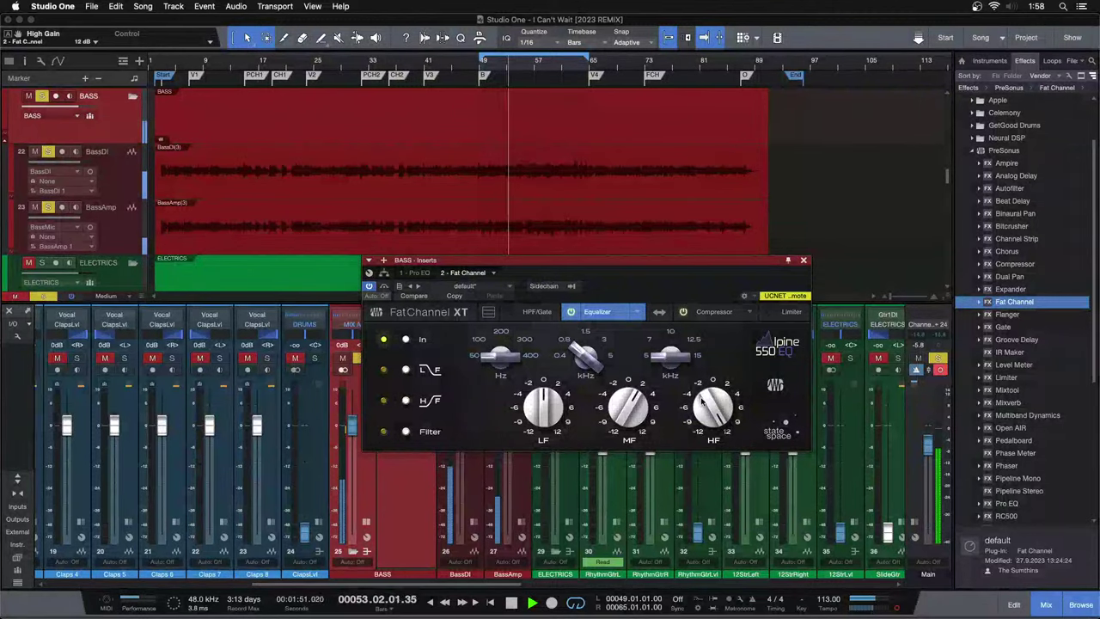
pyautogui.keyDown('super'); pyautogui.click(702, 402); pyautogui.keyUp('super')
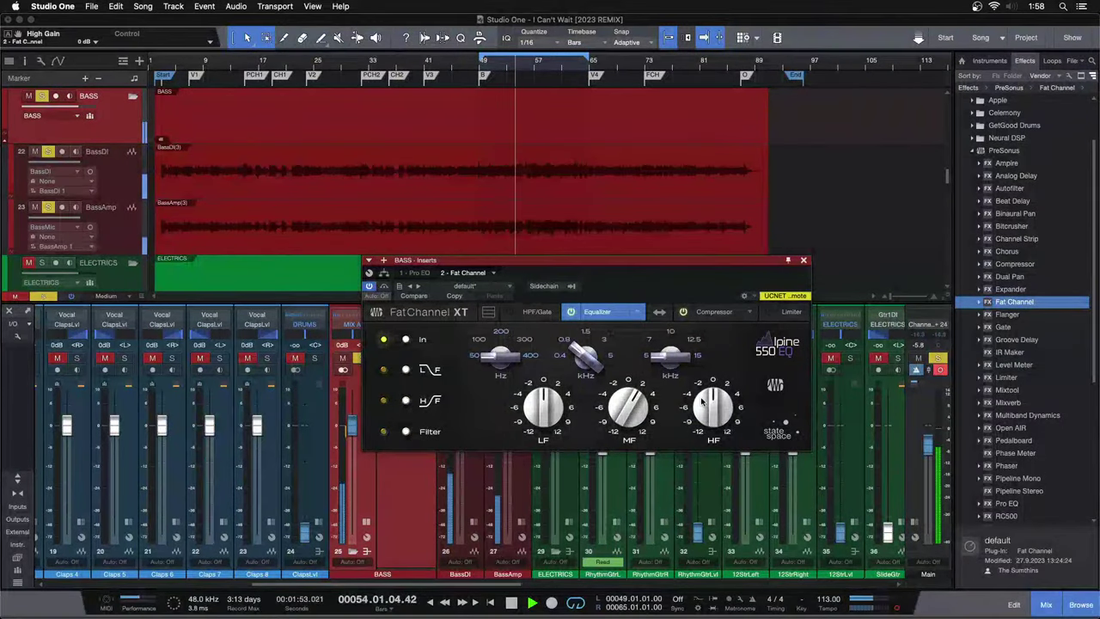
# Set the BASS bus Pro EQ's high-mid band to 3.98 kHz with 11.52 dB gain.
pyautogui.click(424, 273)
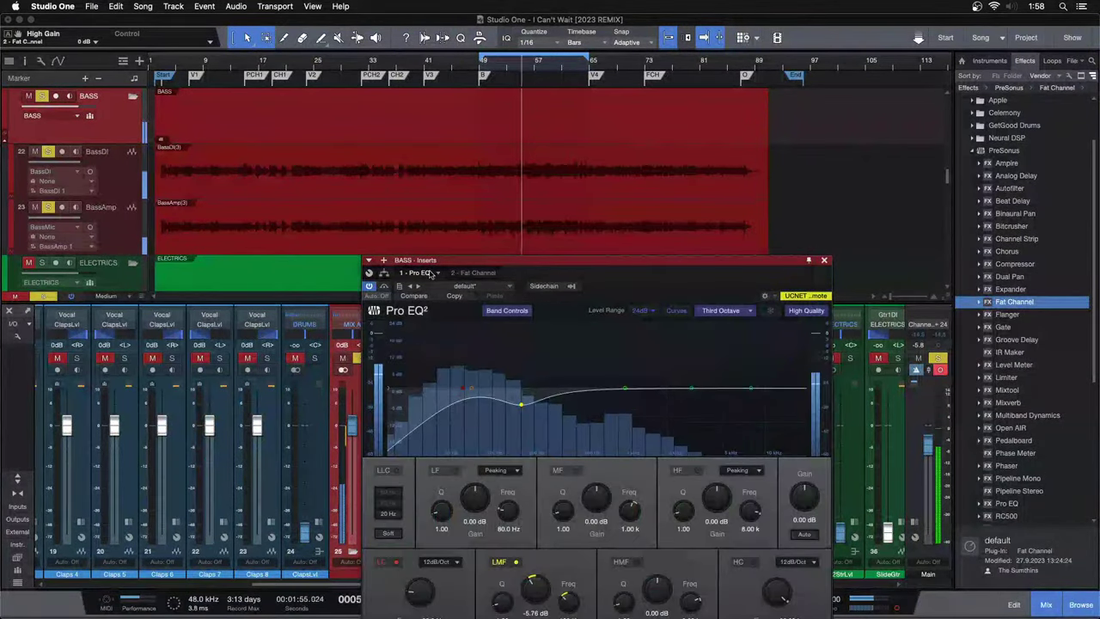
pyautogui.moveTo(692, 388); pyautogui.dragTo(705, 338)
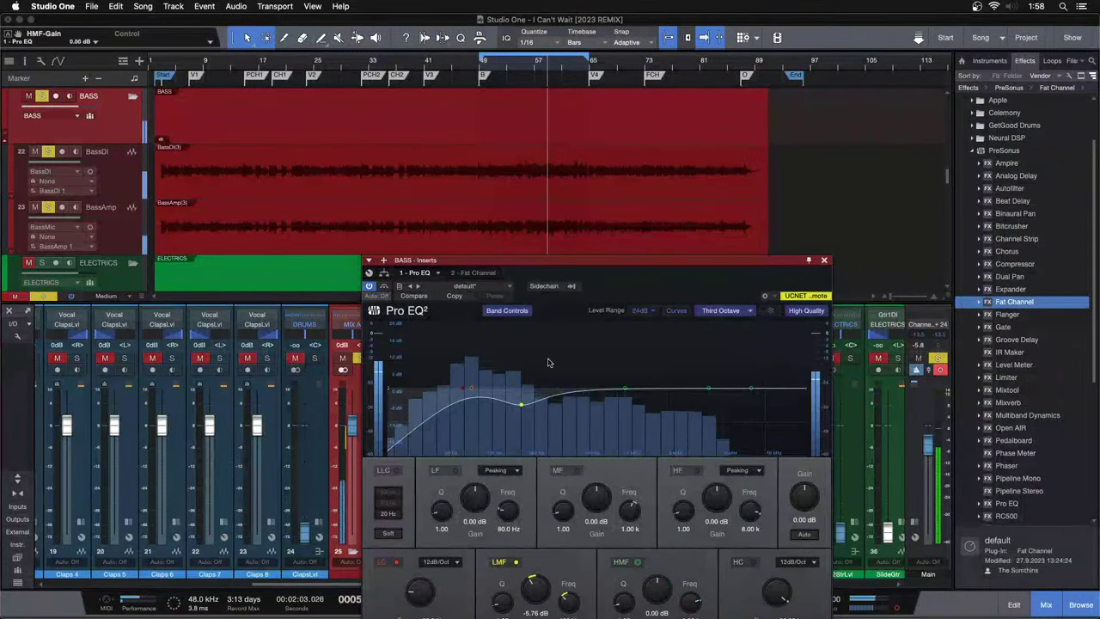
pyautogui.click(469, 273)
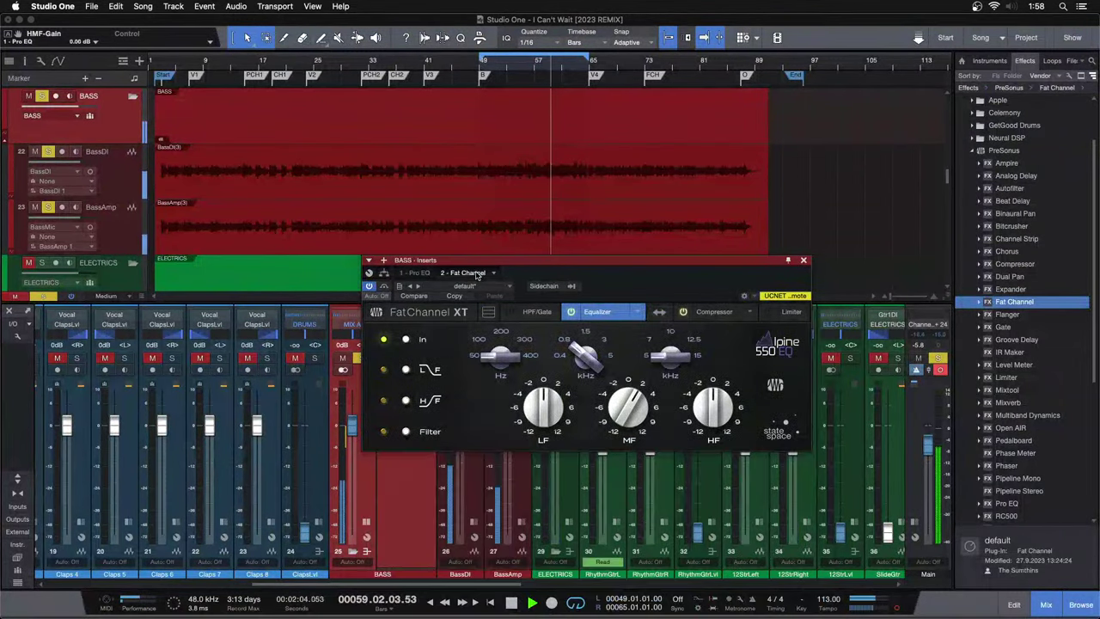
pyautogui.click(415, 273)
pyautogui.moveTo(644, 287); pyautogui.dragTo(668, 199)
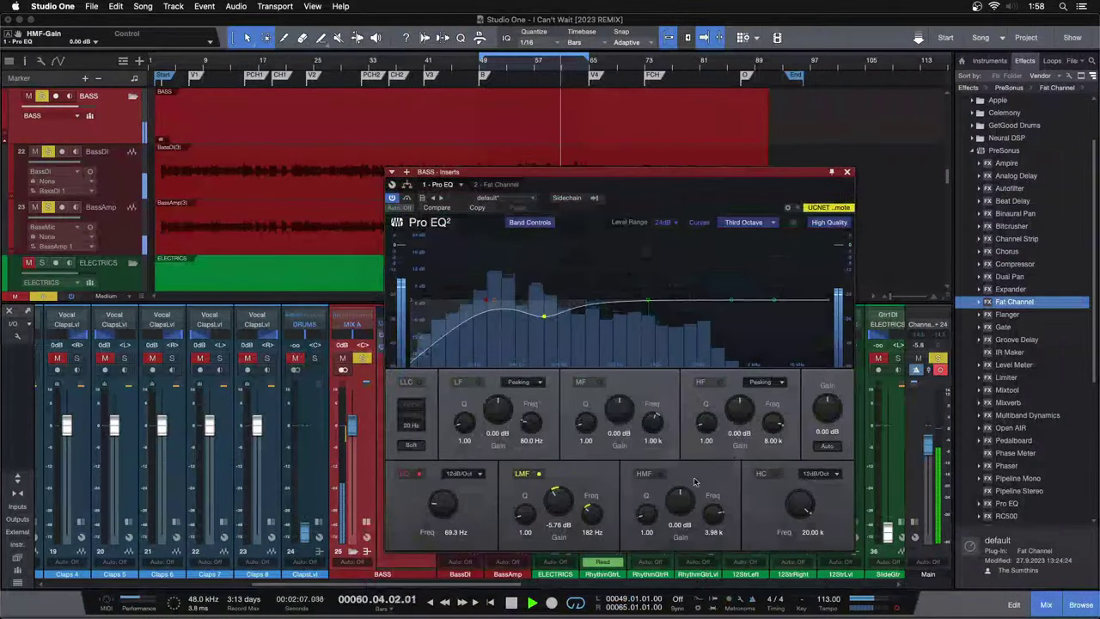
pyautogui.moveTo(684, 504); pyautogui.dragTo(685, 497)
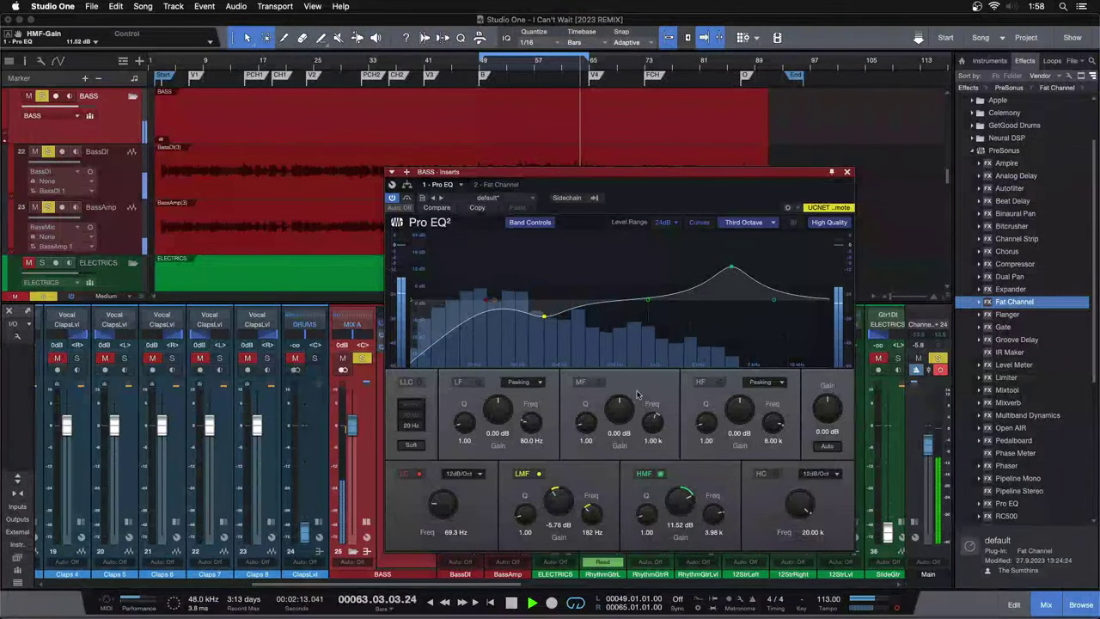
# Switch off Fat Channel's Alpine 550 equalizer with its mid gain at 0 dB, and bypass the Pro EQ's high-mid band.
pyautogui.click(503, 186)
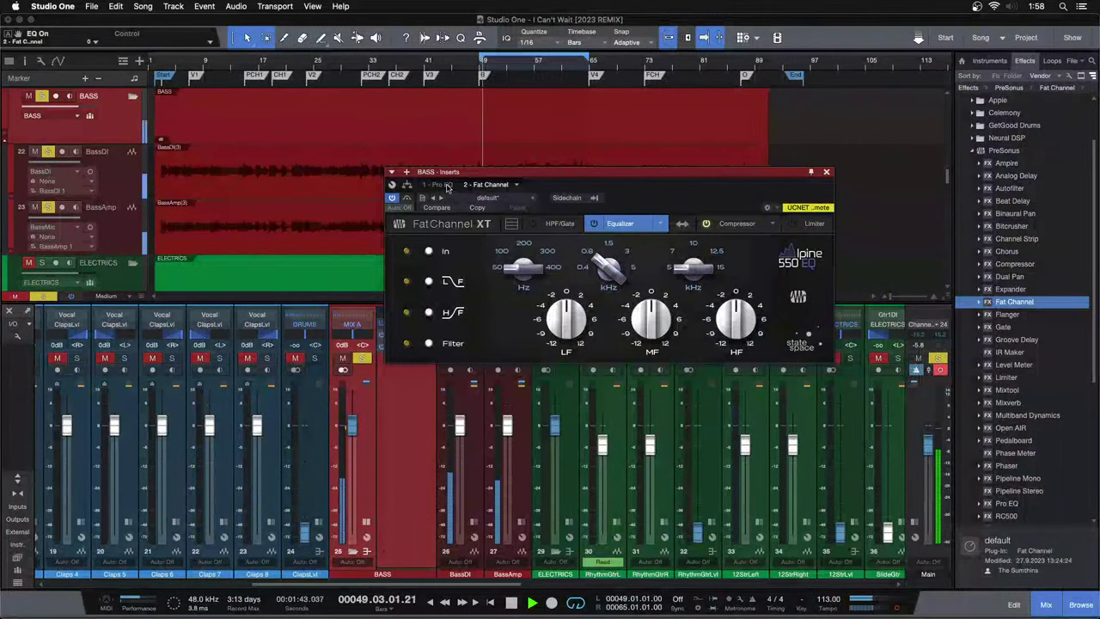
pyautogui.click(441, 185)
pyautogui.click(660, 473)
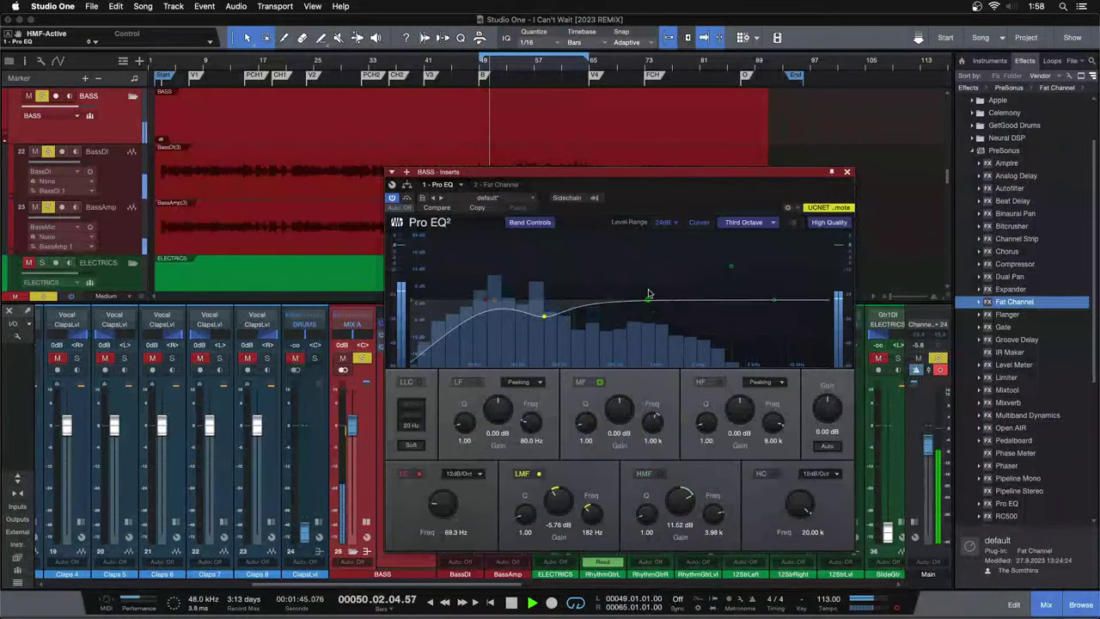
# Audition a strong boost on the Pro EQ's mid band and set it to 702 Hz with 4.32 dB gain.
pyautogui.moveTo(628, 256); pyautogui.dragTo(627, 256)
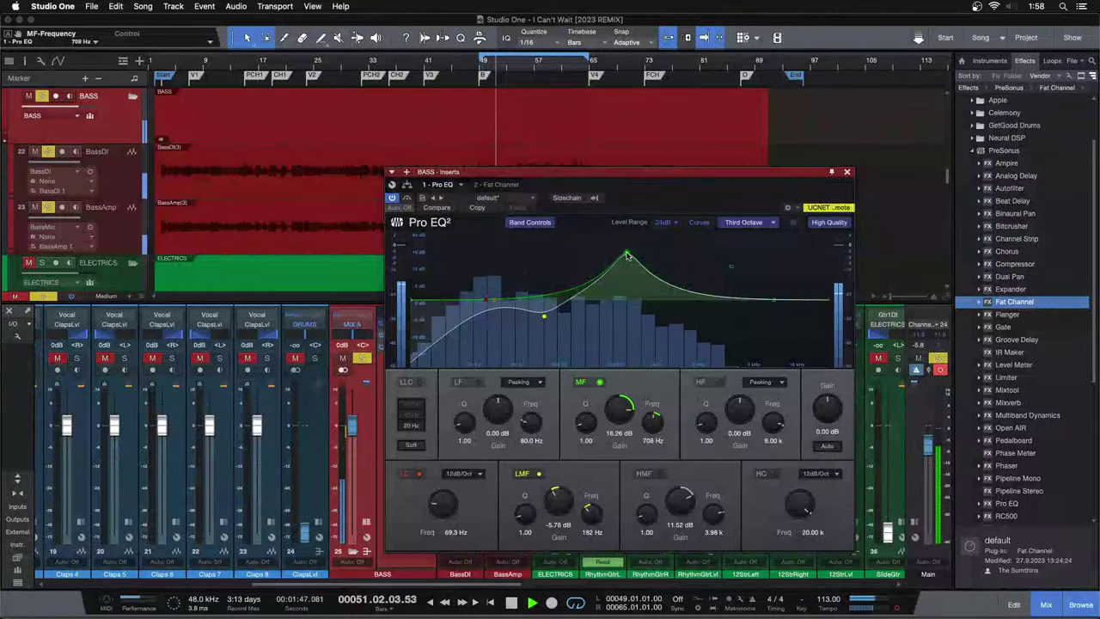
pyautogui.doubleClick(622, 410)
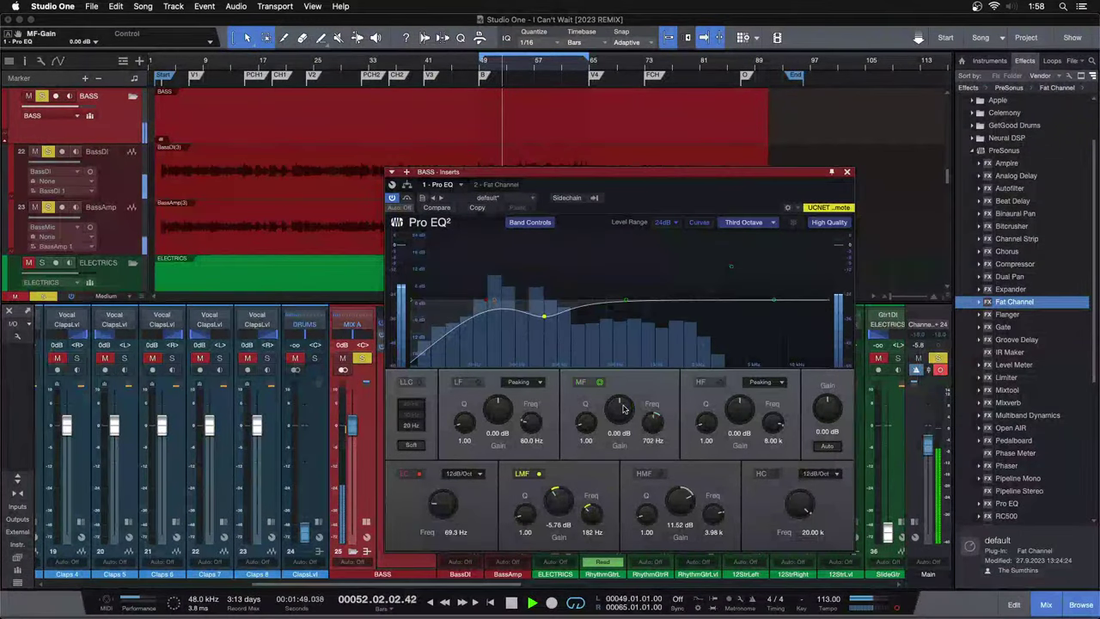
pyautogui.scroll(4, 623, 409)
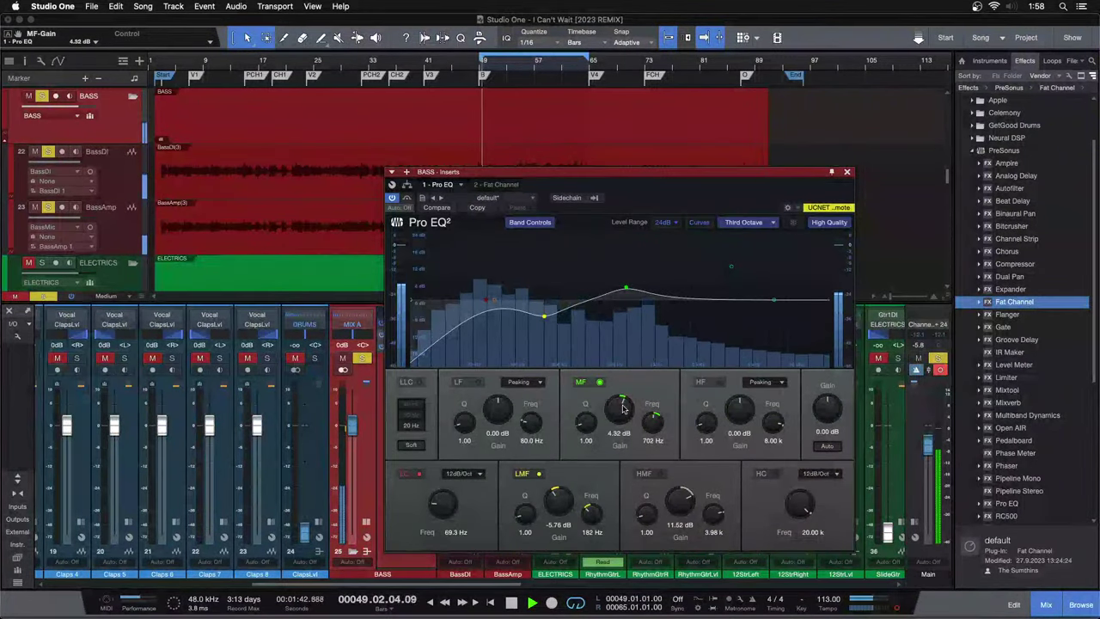
# Re-enable the Pro EQ's high-mid band, raise its gain to 17.76 dB and close the BASS inserts window.
pyautogui.scroll(4, 682, 505)
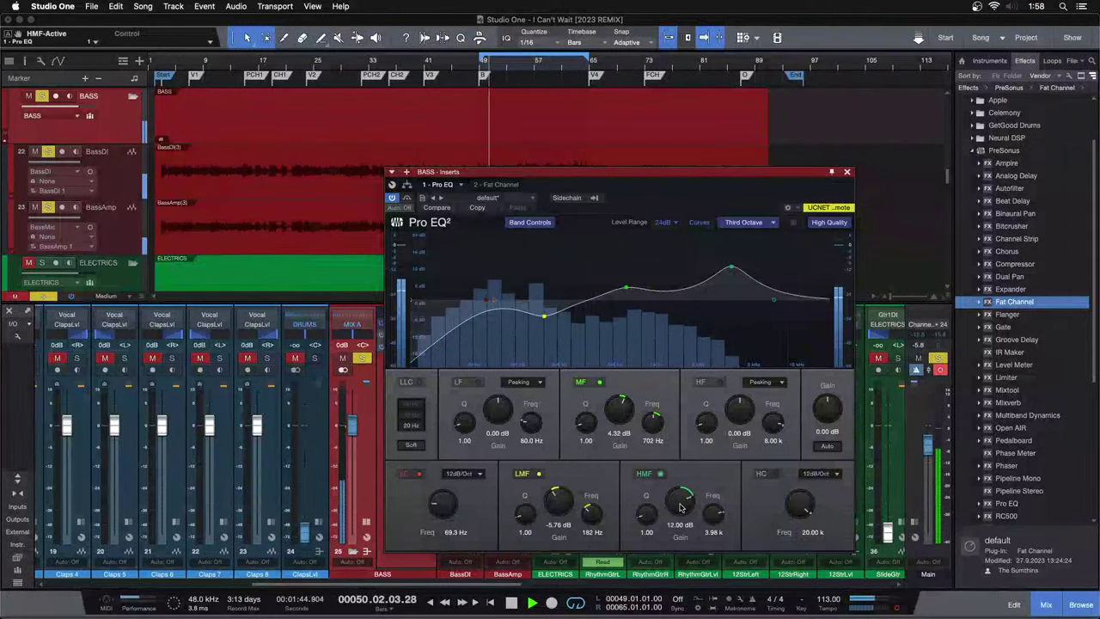
pyautogui.scroll(3, 680, 506)
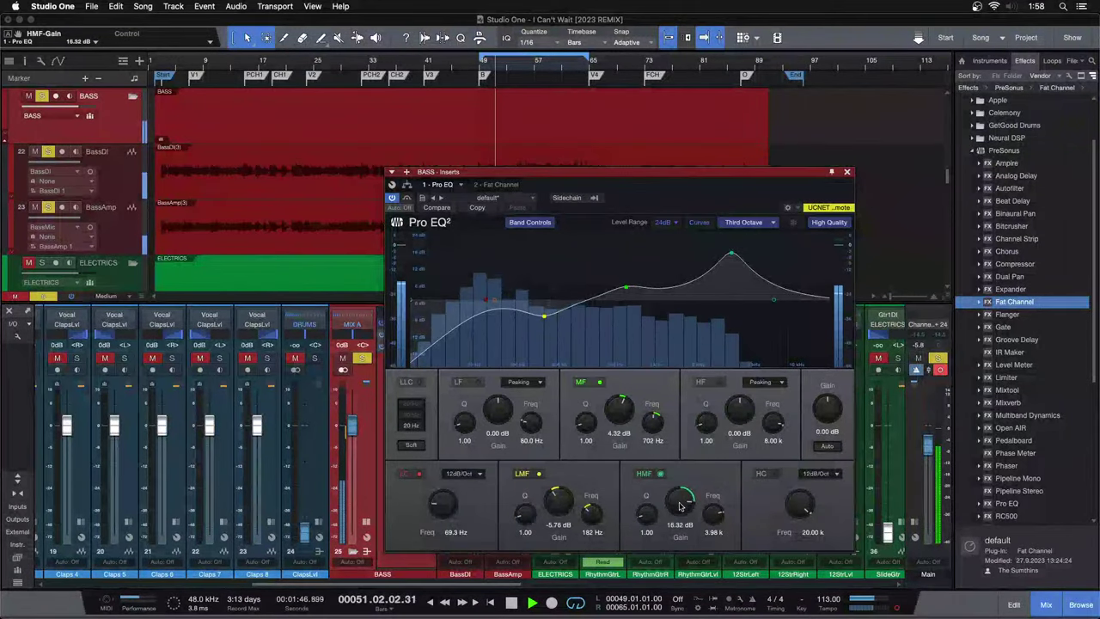
pyautogui.scroll(-1, 680, 506)
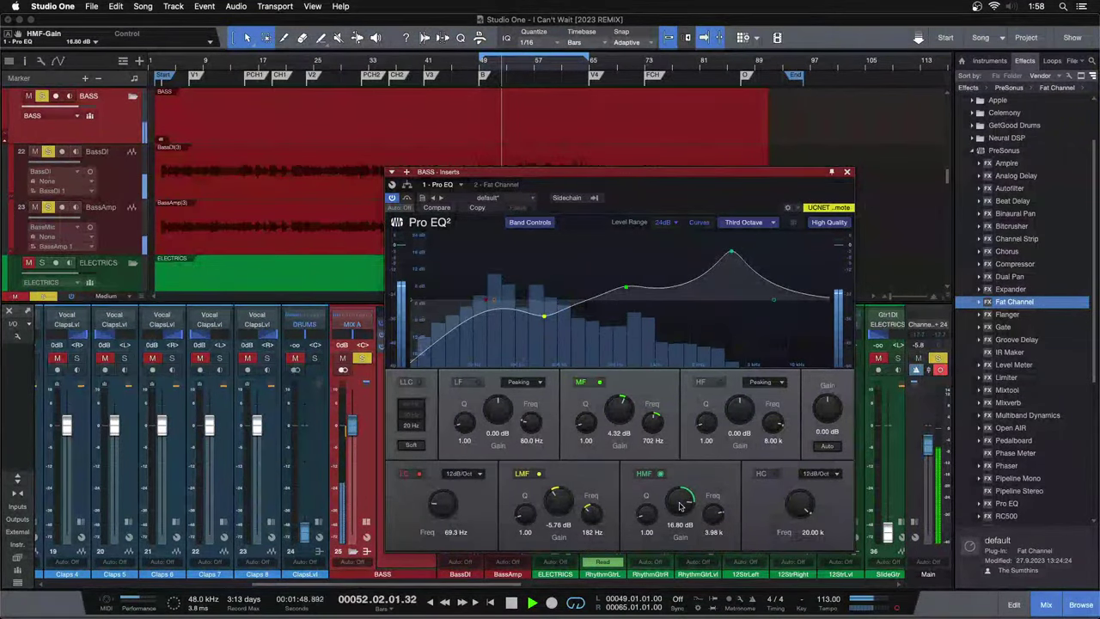
pyautogui.scroll(1, 680, 506)
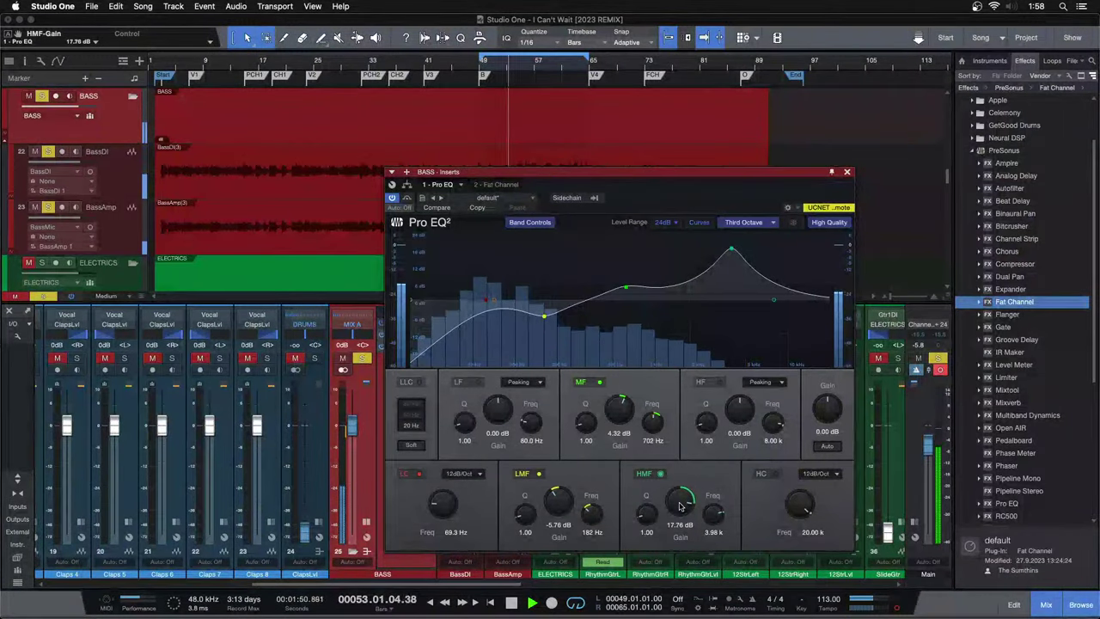
pyautogui.scroll(1, 680, 506)
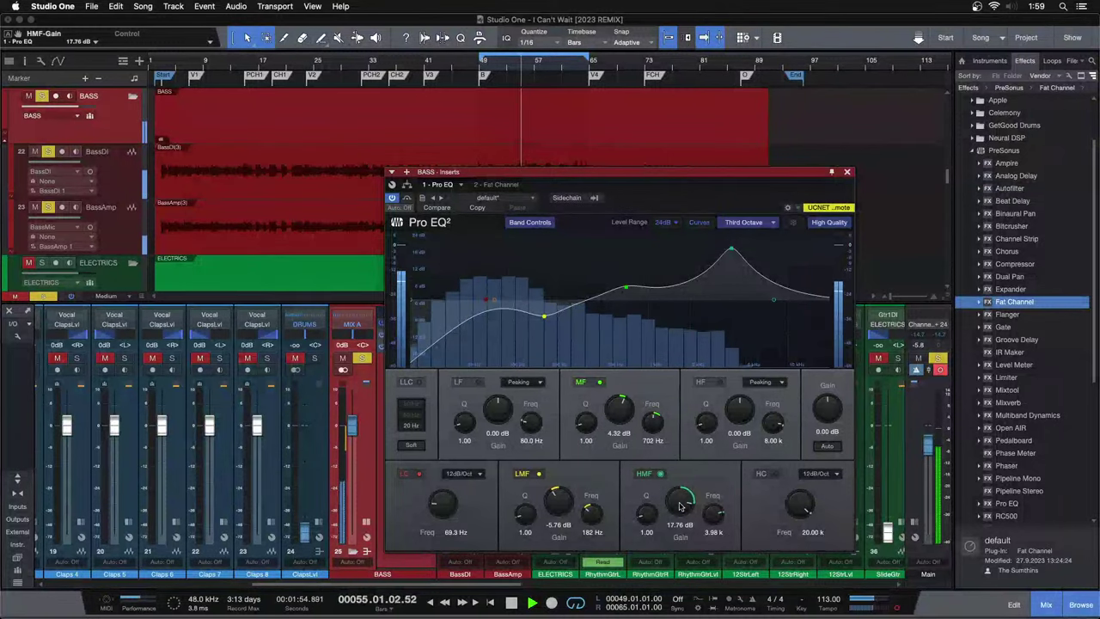
pyautogui.click(847, 173)
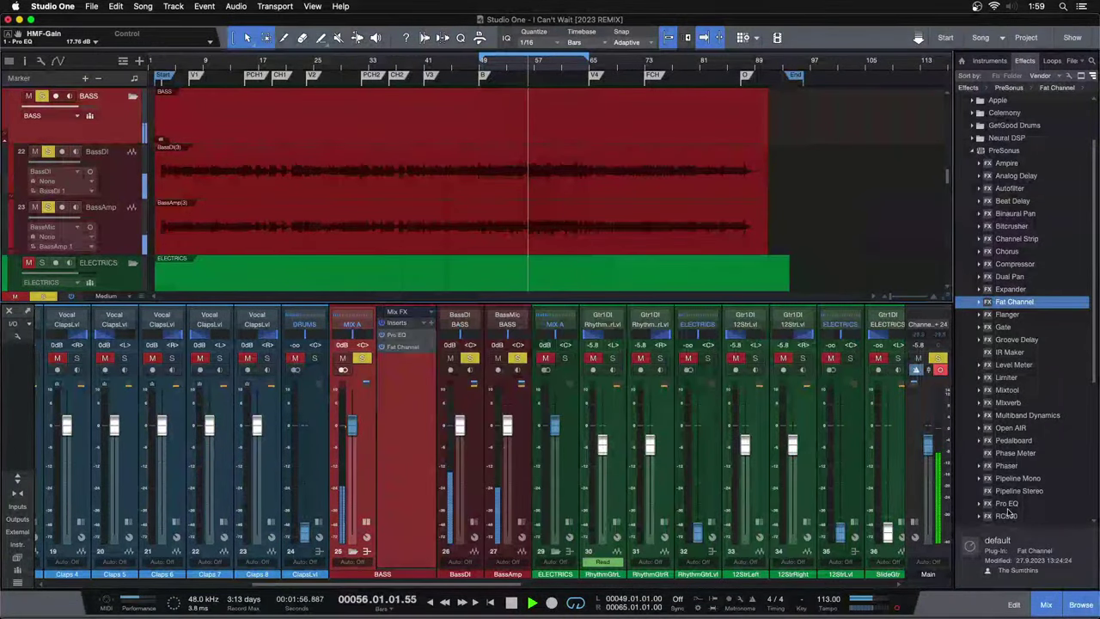
# Insert a second Pro EQ after Fat Channel on the BASS bus and raise its low-frequency gain to 7.20 dB.
pyautogui.moveTo(1007, 503); pyautogui.dragTo(419, 384)
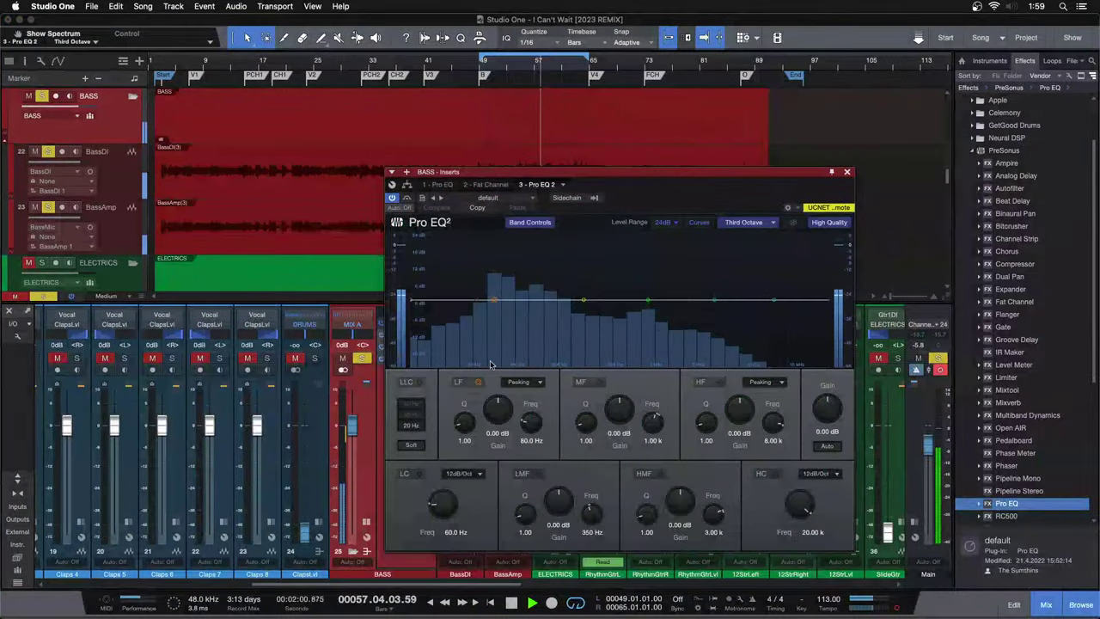
pyautogui.moveTo(503, 420); pyautogui.dragTo(497, 411)
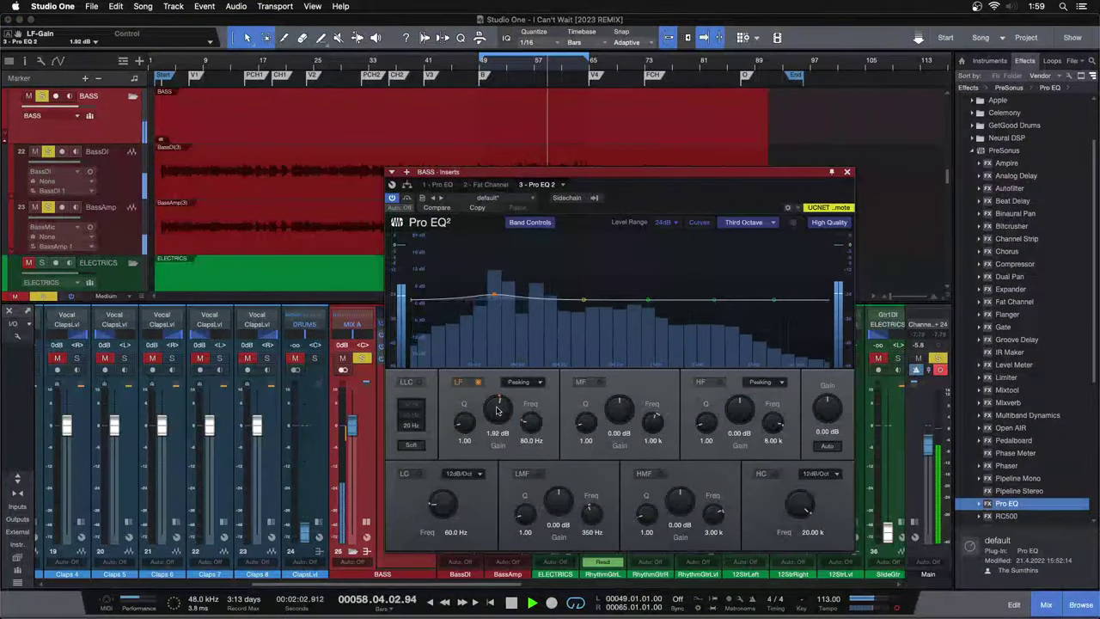
pyautogui.scroll(1, 497, 410)
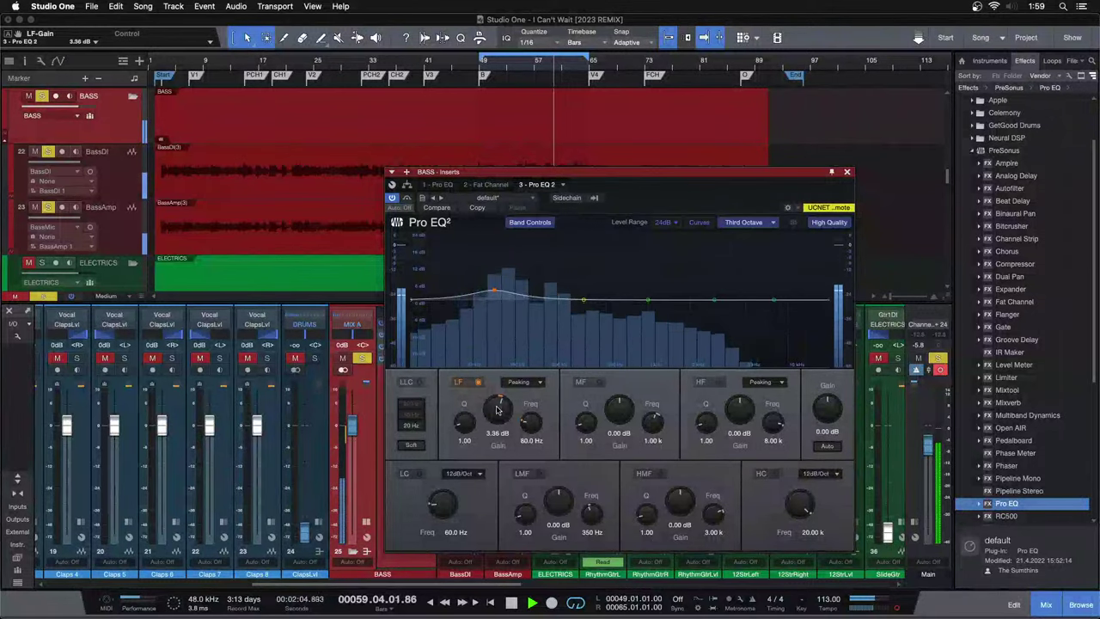
pyautogui.scroll(3, 497, 410)
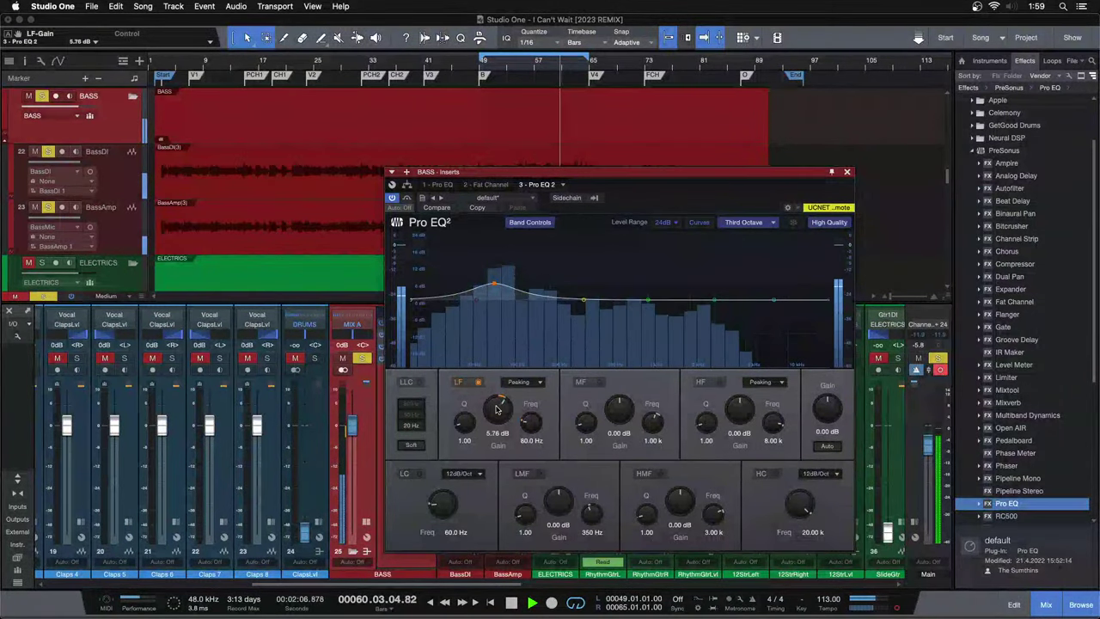
pyautogui.scroll(2, 496, 410)
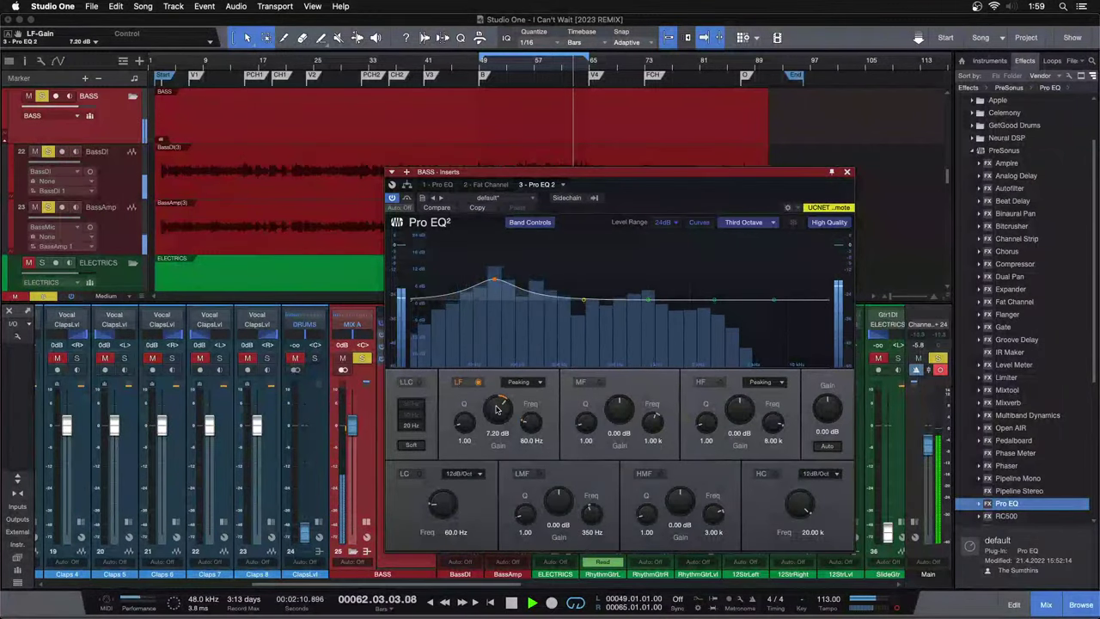
# Play the bass from the V3 marker, reset the second Pro EQ's low-frequency gain to 0 dB and raise it to 5.28 dB.
pyautogui.click(426, 65)
pyautogui.keyDown('super'); pyautogui.click(495, 415); pyautogui.keyUp('super')
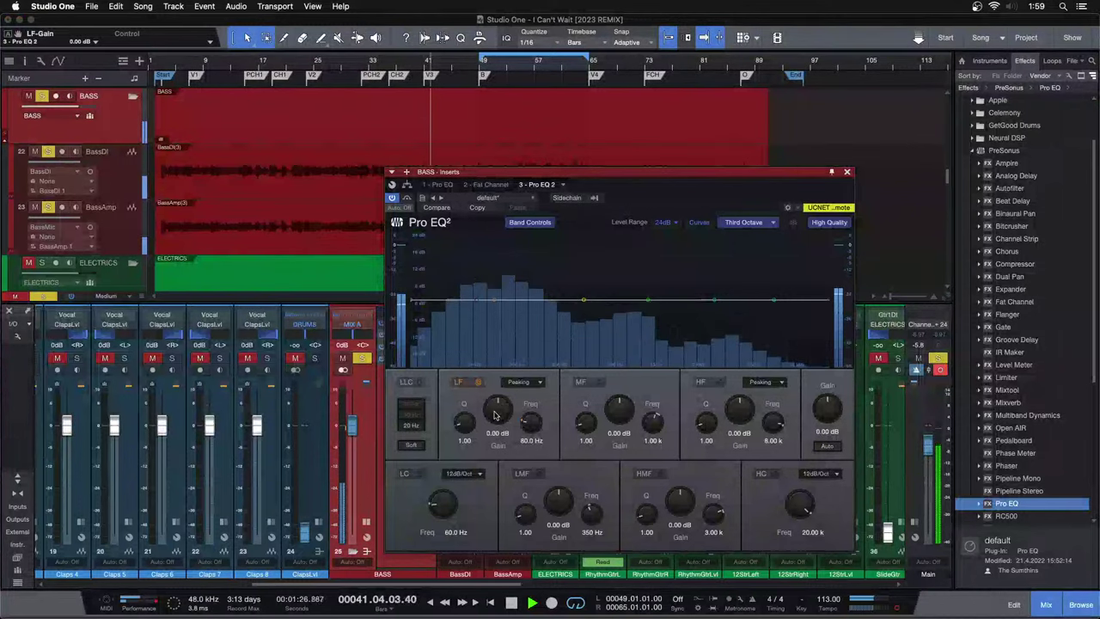
pyautogui.scroll(2, 496, 415)
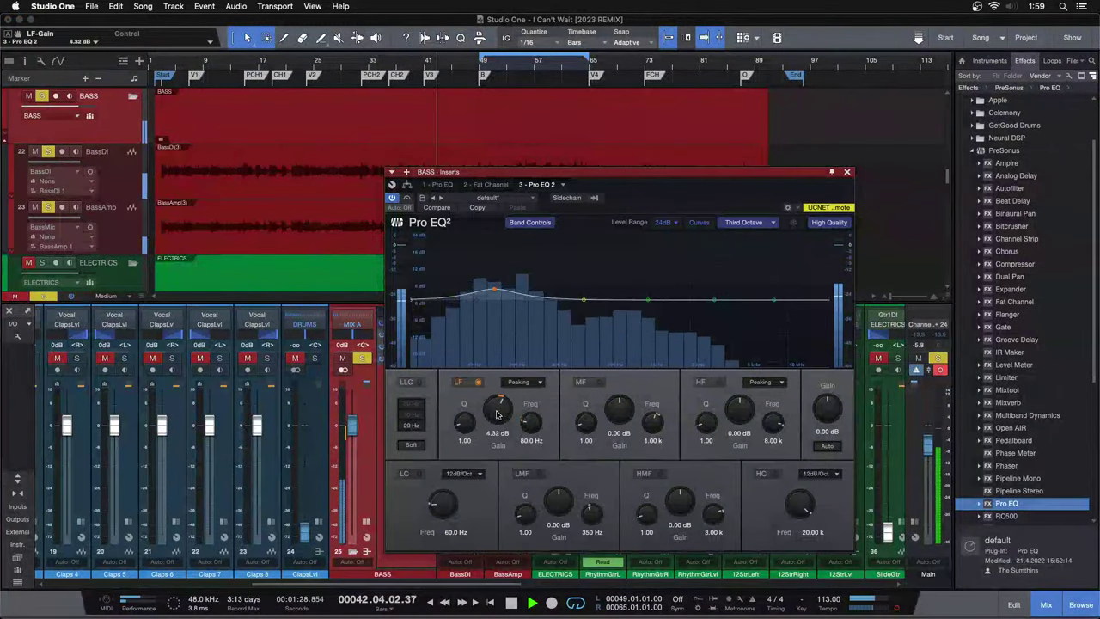
pyautogui.scroll(1, 496, 415)
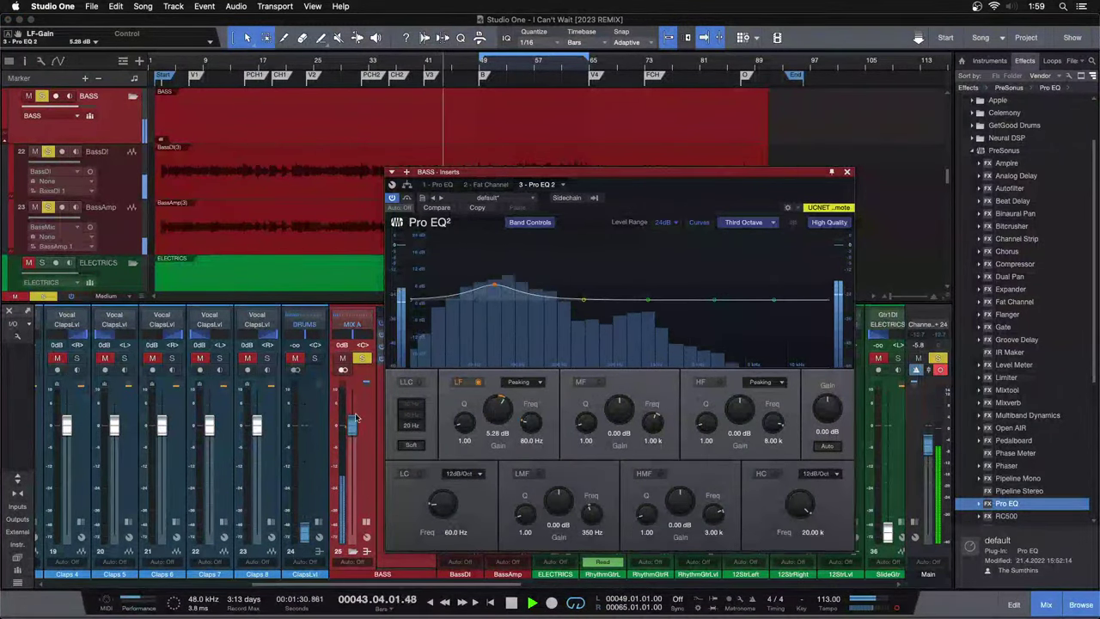
# Lower the BASS bus fader to -2.1 dB and recheck the second Pro EQ's low-frequency gain at 5.28 dB.
pyautogui.scroll(-2, 351, 427)
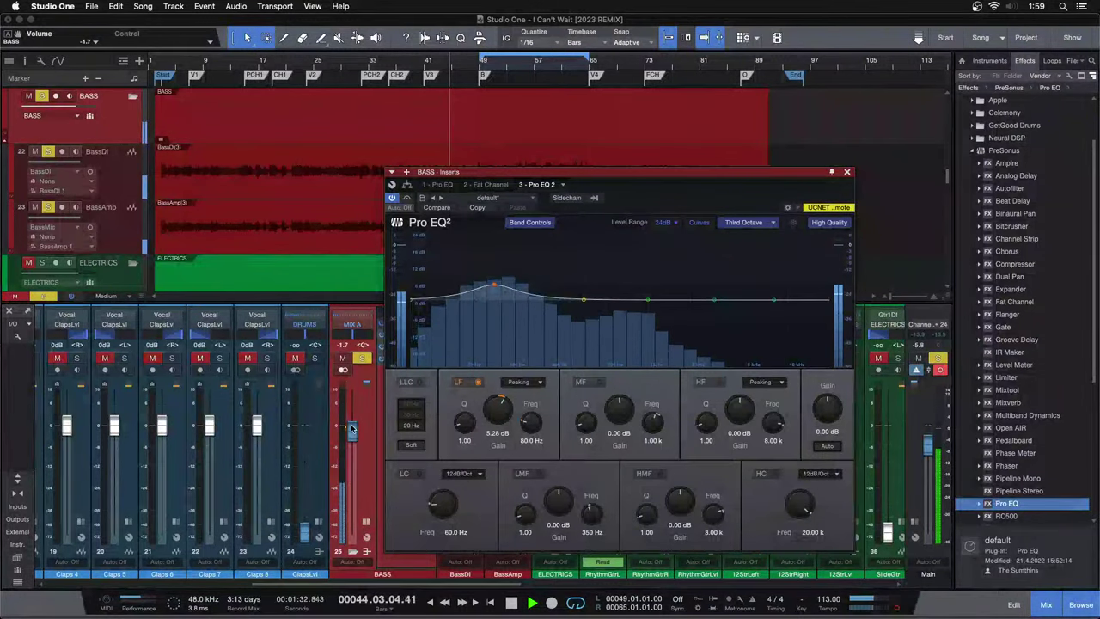
pyautogui.scroll(-1, 491, 412)
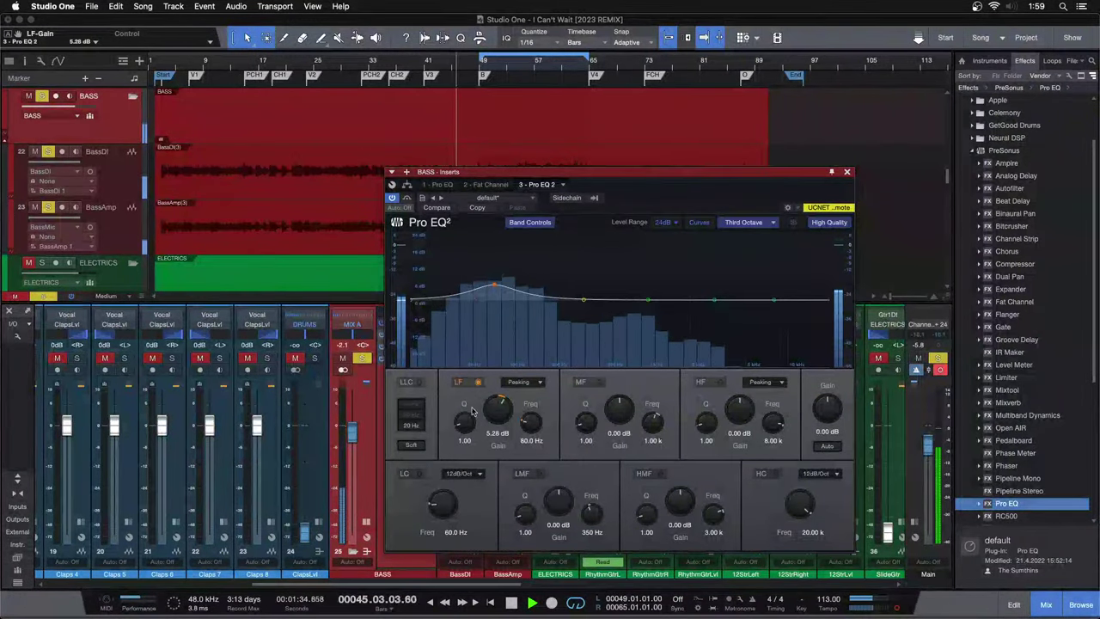
pyautogui.scroll(1, 491, 418)
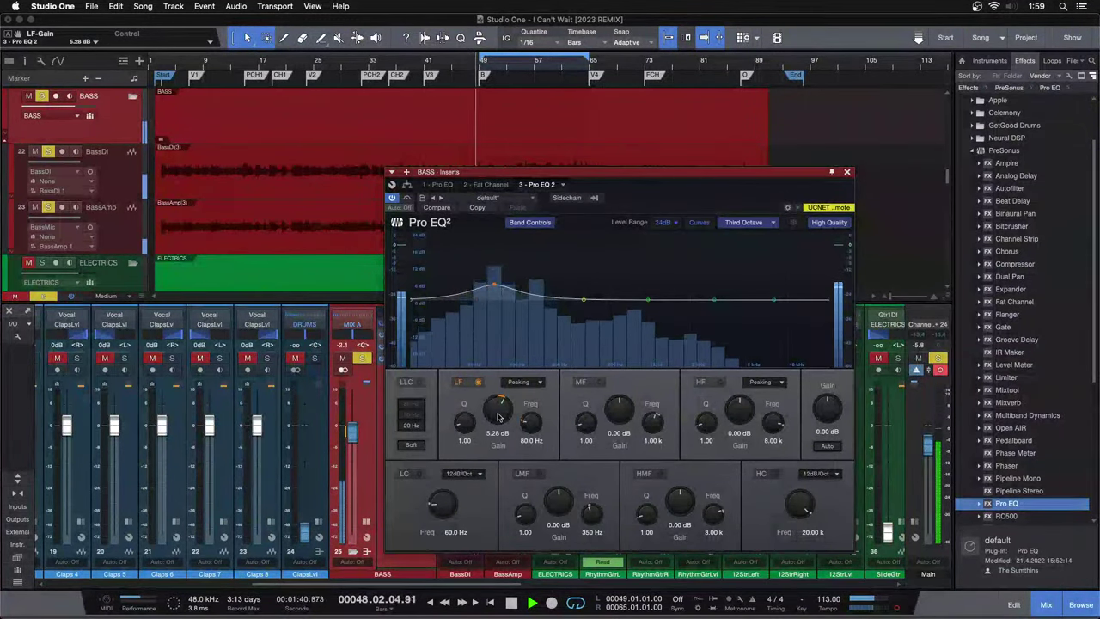
pyautogui.scroll(-1, 497, 417)
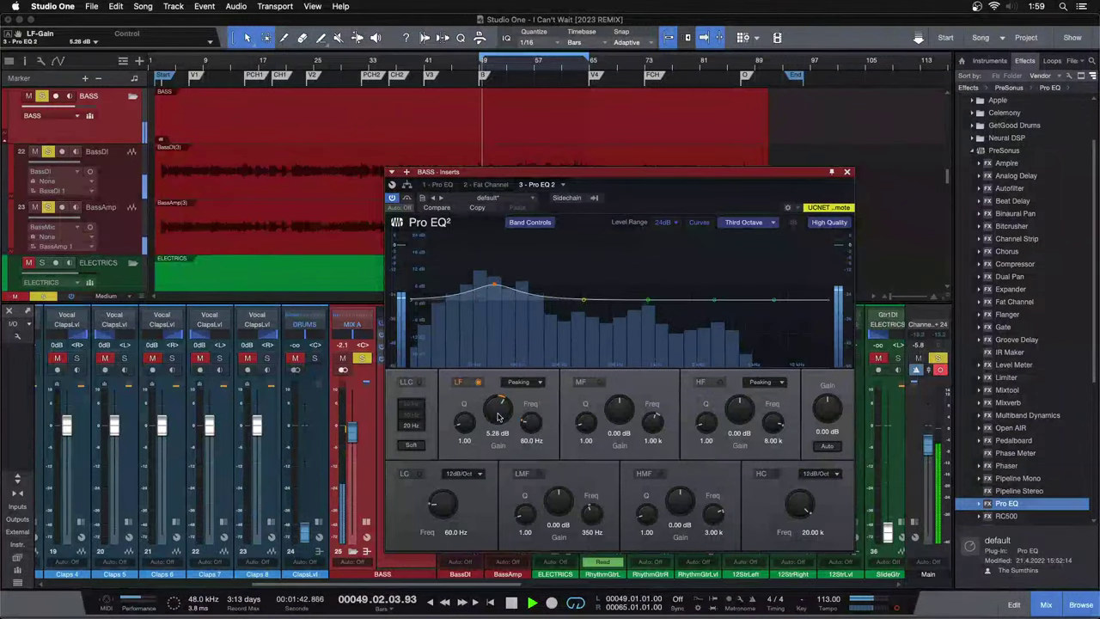
# Compare the bass at the CH2 and V3 markers and set the second Pro EQ's low-frequency gain to 6.24 dB.
pyautogui.click(392, 66)
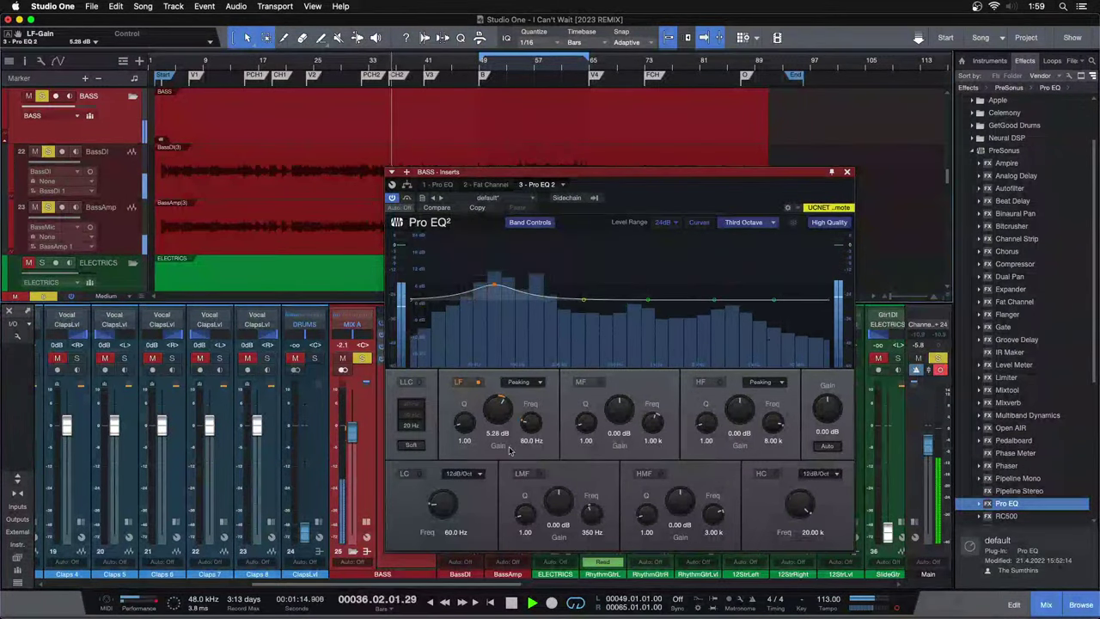
pyautogui.scroll(1, 497, 417)
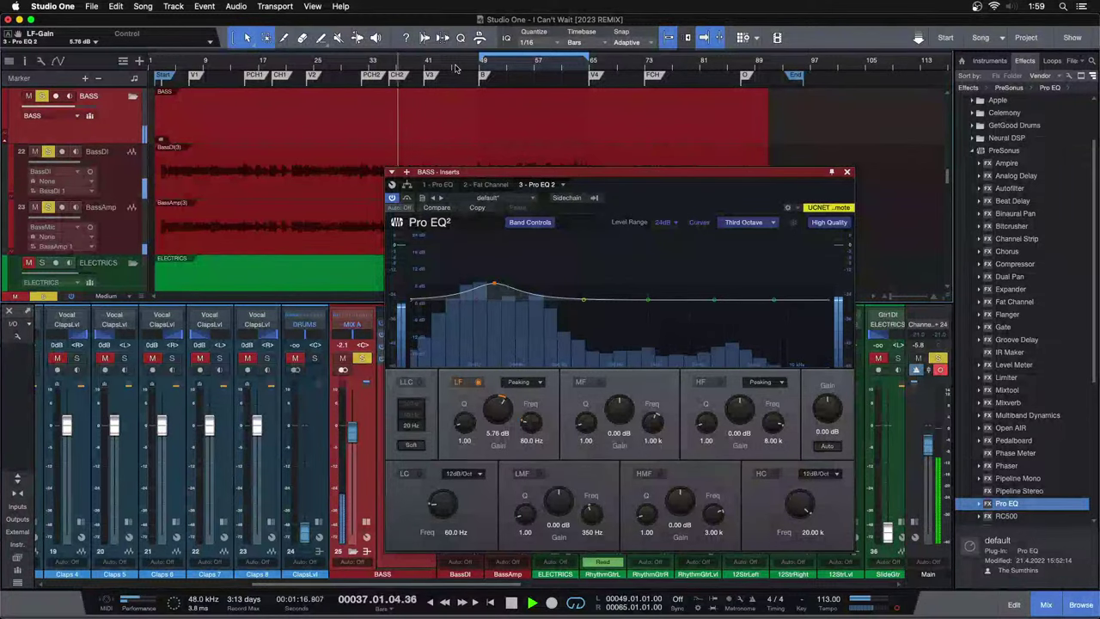
pyautogui.click(392, 66)
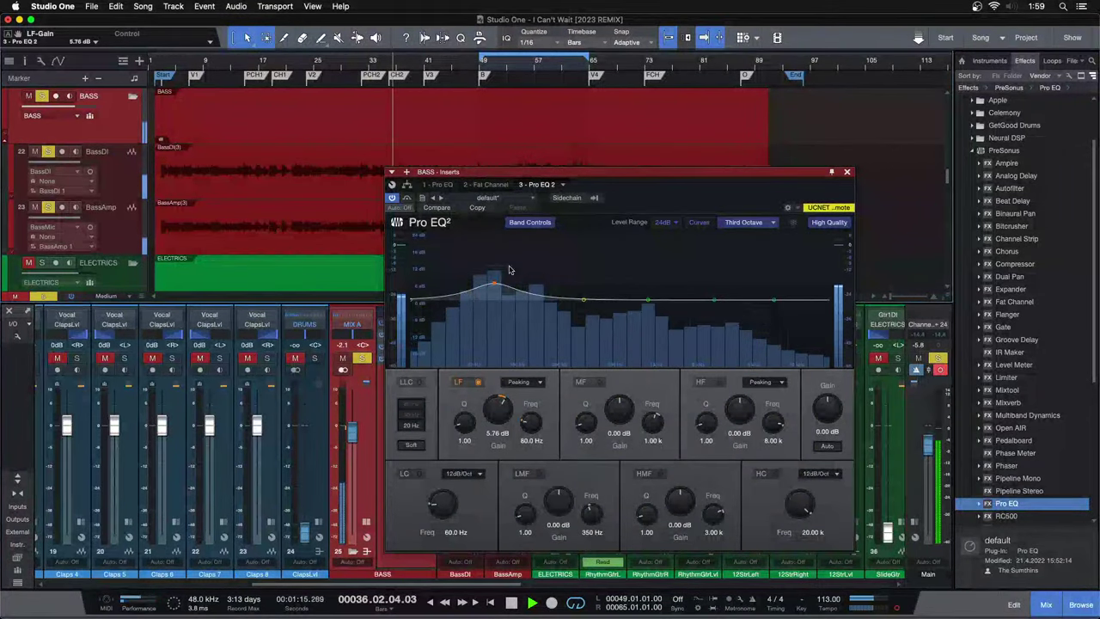
pyautogui.click(433, 165)
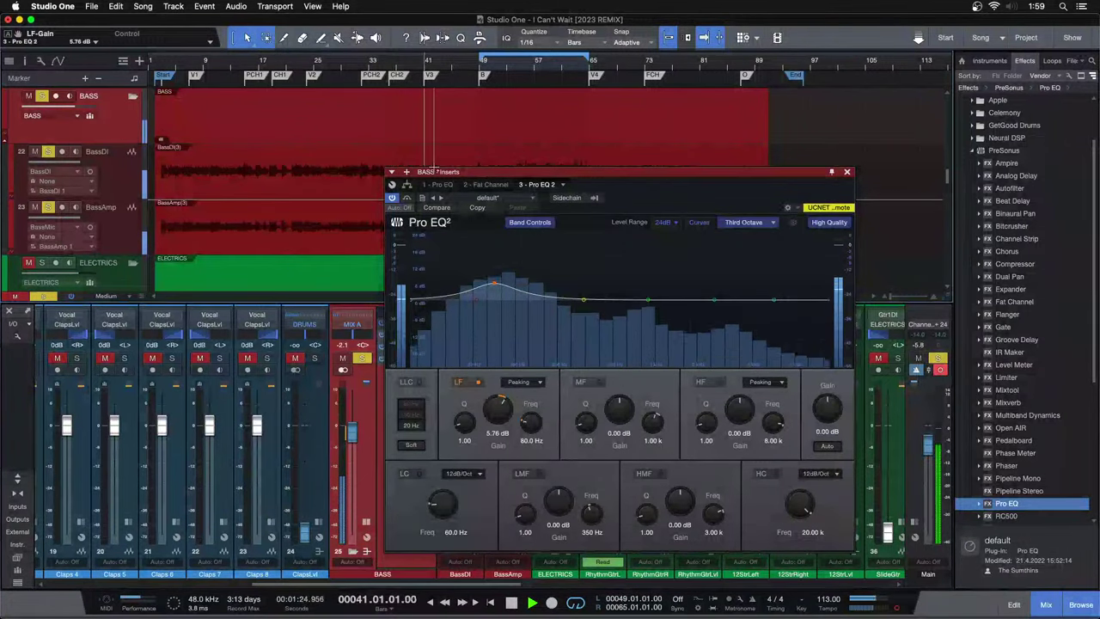
pyautogui.moveTo(497, 416); pyautogui.dragTo(497, 414)
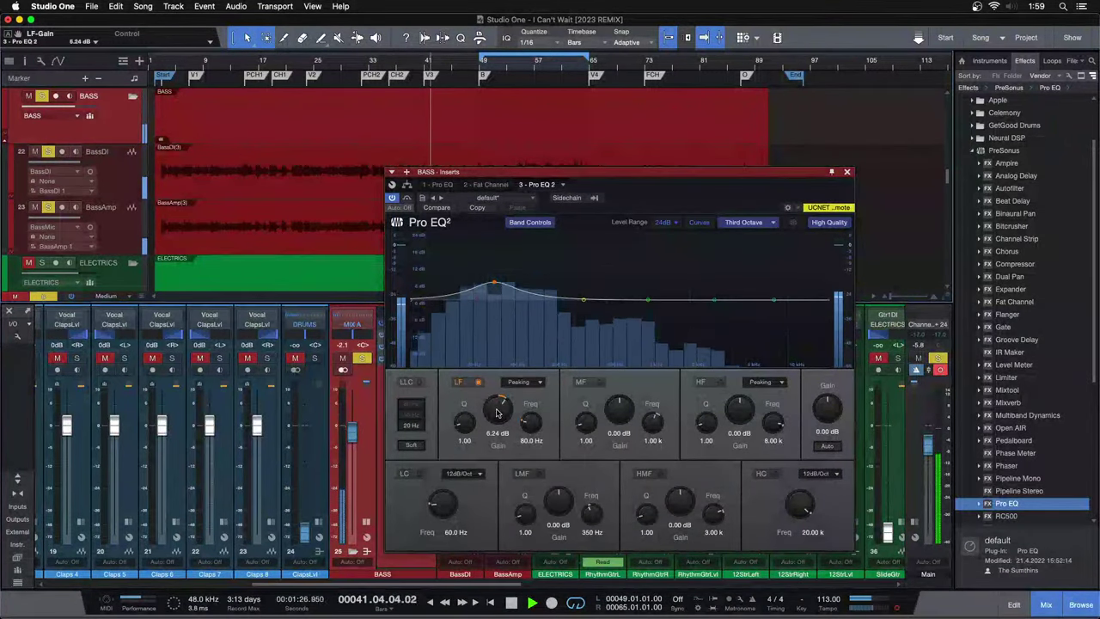
# Lower the BASS bus fader to -2.5 dB and set the second Pro EQ's low-frequency gain to 6.72 dB.
pyautogui.moveTo(351, 429); pyautogui.dragTo(350, 434)
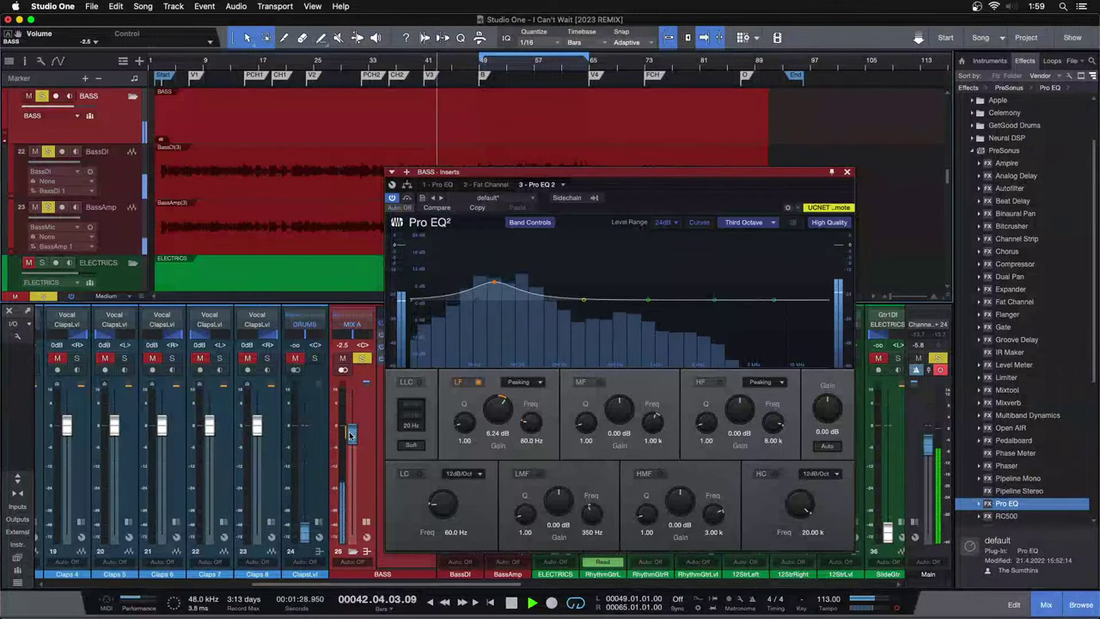
pyautogui.scroll(-1, 493, 412)
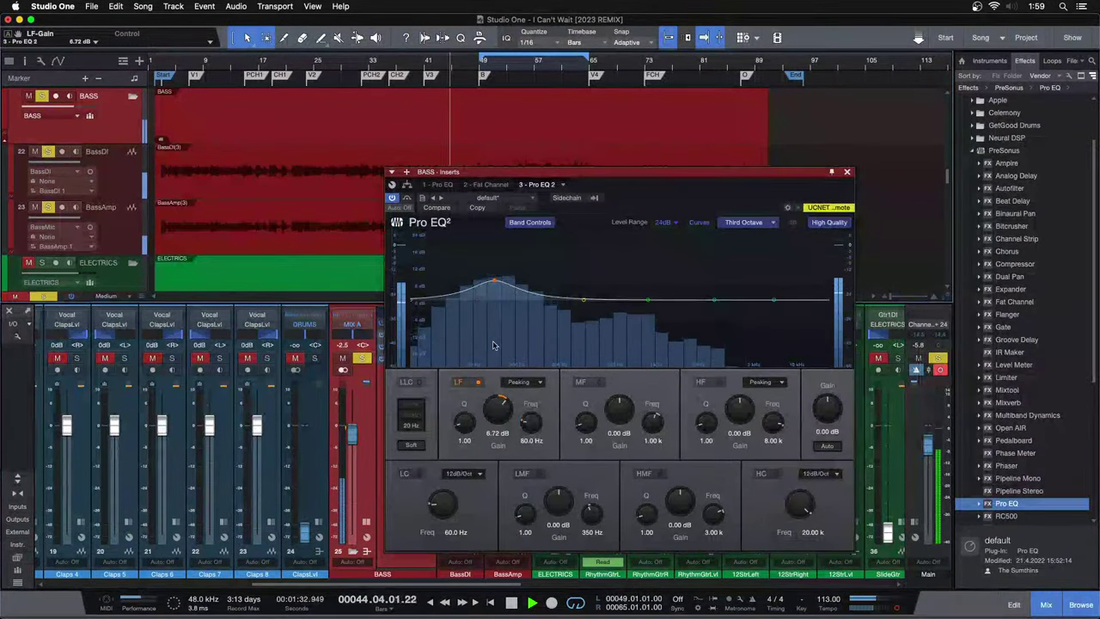
# Set the second Pro EQ's low-frequency gain to 6.24 dB and add Multiband Dynamics to the end of the BASS bus inserts.
pyautogui.moveTo(502, 395); pyautogui.dragTo(499, 416)
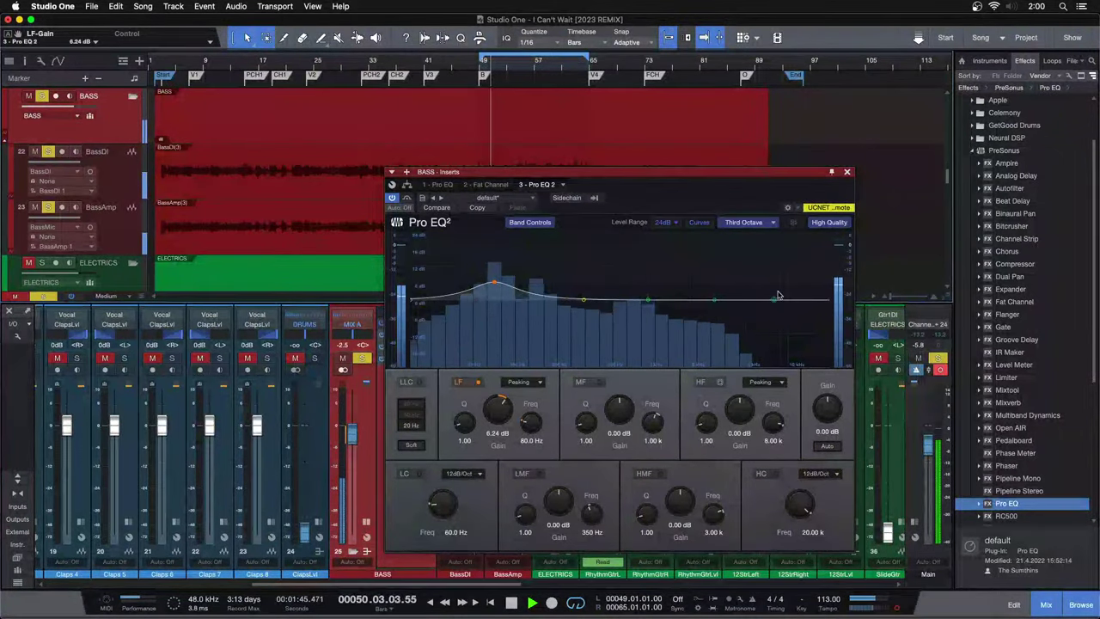
pyautogui.click(847, 172)
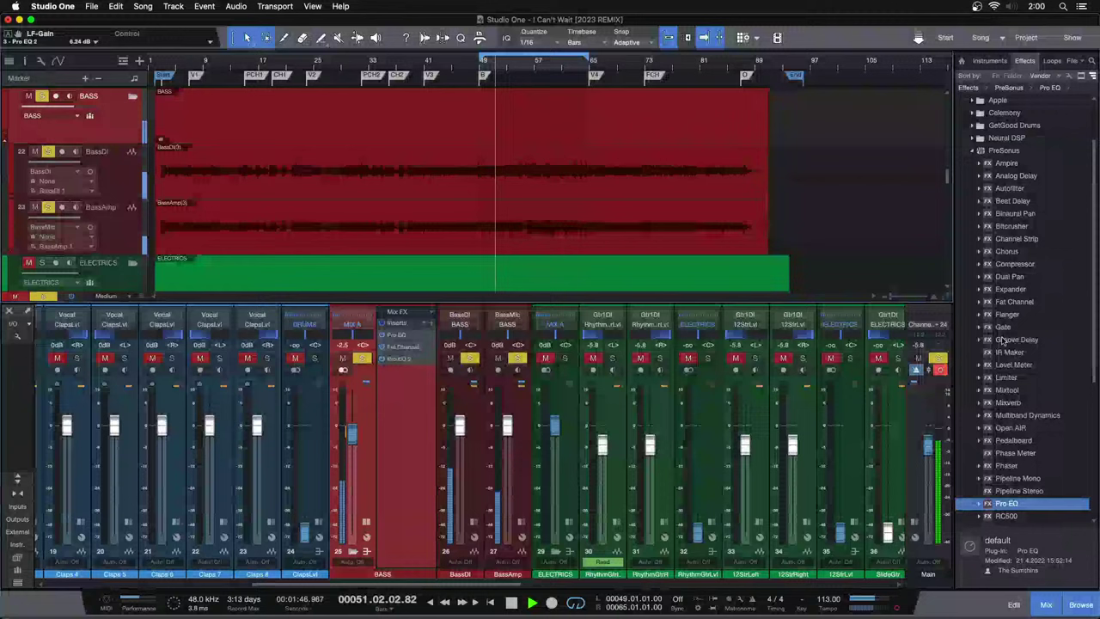
pyautogui.click(1028, 415)
pyautogui.moveTo(1027, 415); pyautogui.dragTo(414, 399)
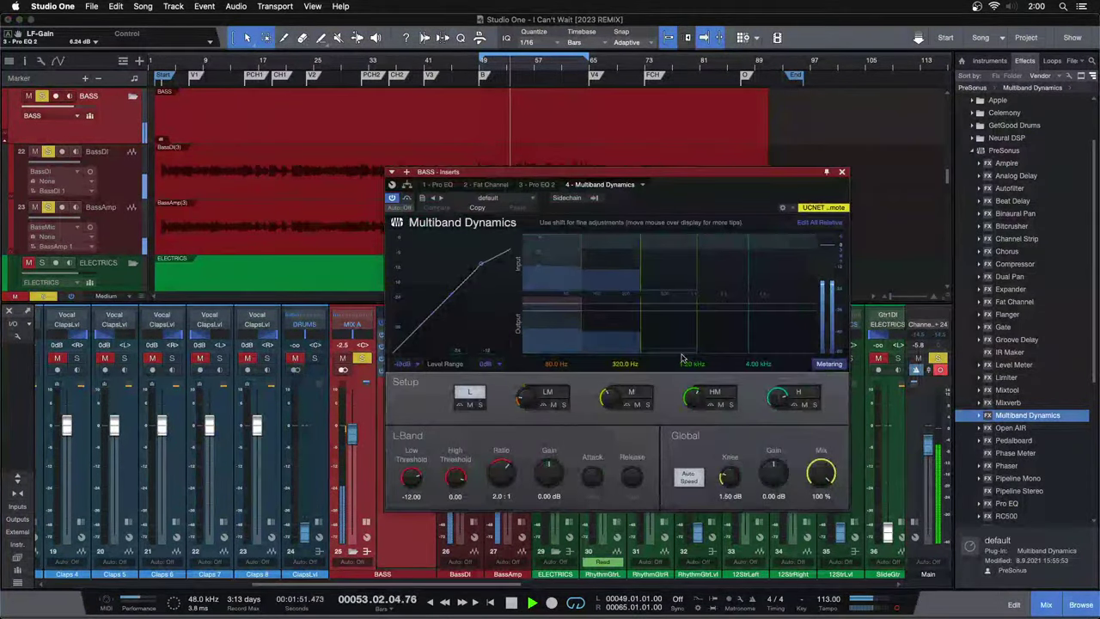
# Set the Multiband Dynamics LM/M crossover to Max and the L/LM crossover to 180 Hz.
pyautogui.moveTo(609, 399); pyautogui.dragTo(619, 257)
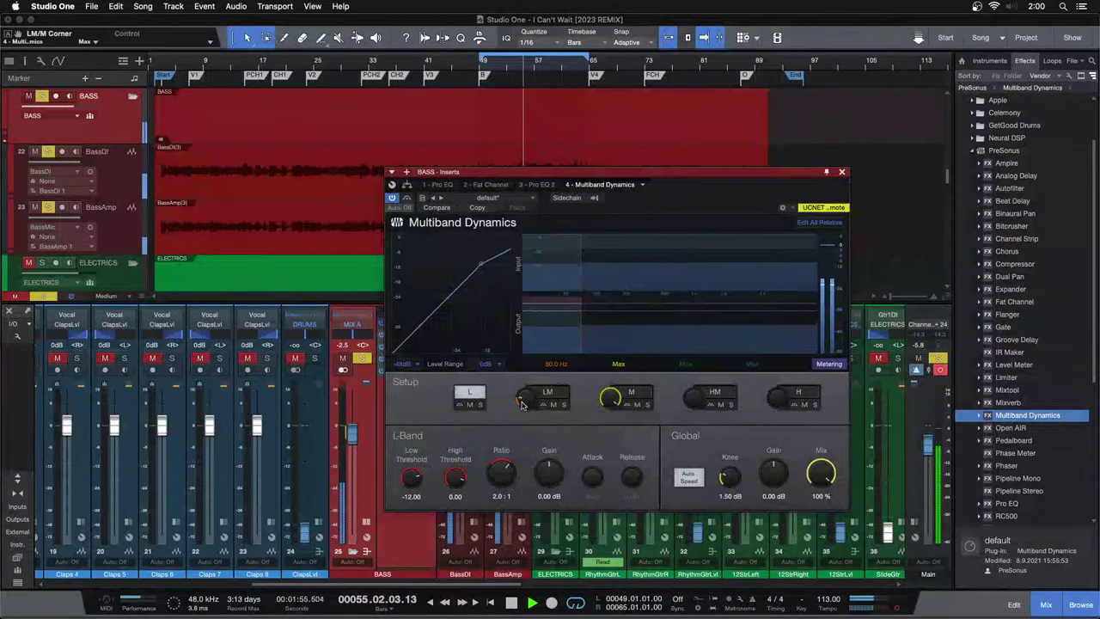
pyautogui.click(562, 366)
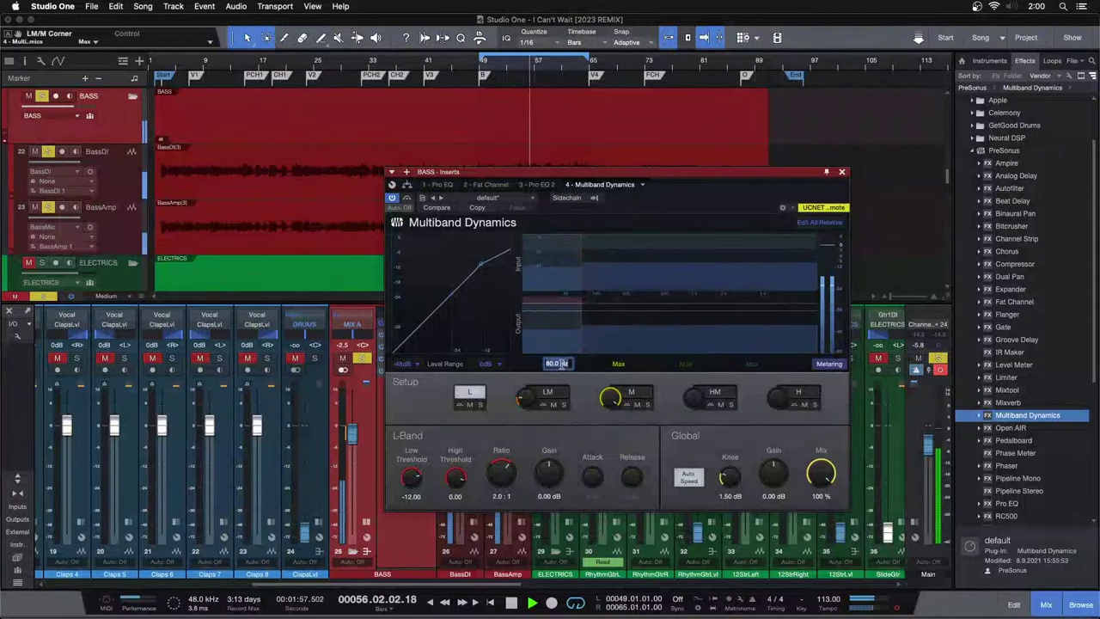
pyautogui.write('180')
pyautogui.press('Return')
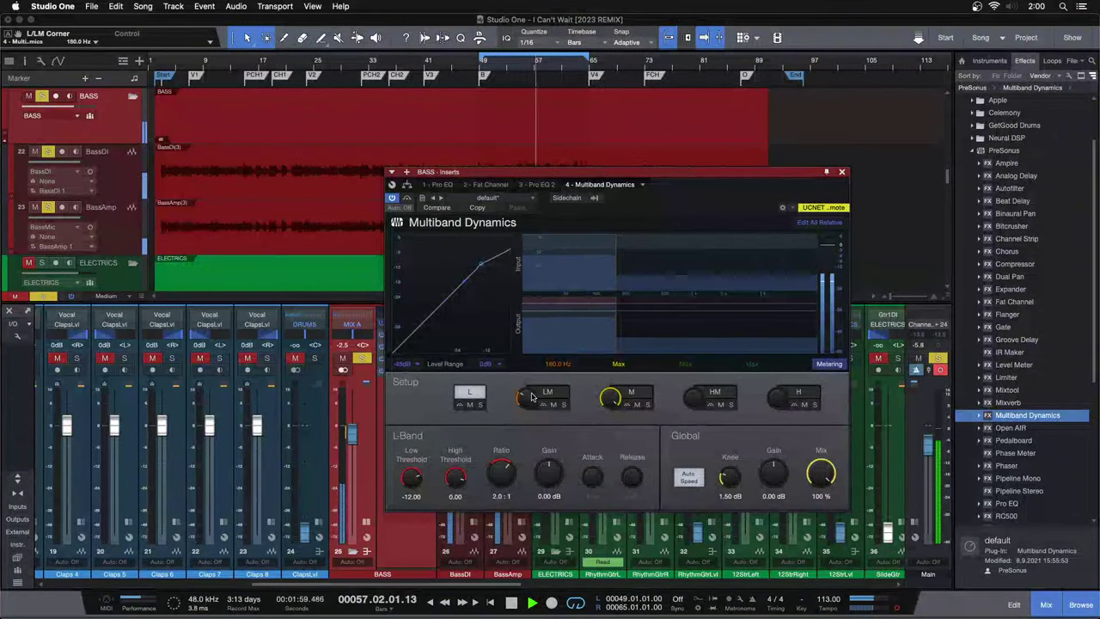
# Set the L band's ratio to 20:1, turn off Auto Speed and set its release to 10 ms.
pyautogui.moveTo(503, 473); pyautogui.dragTo(584, 226)
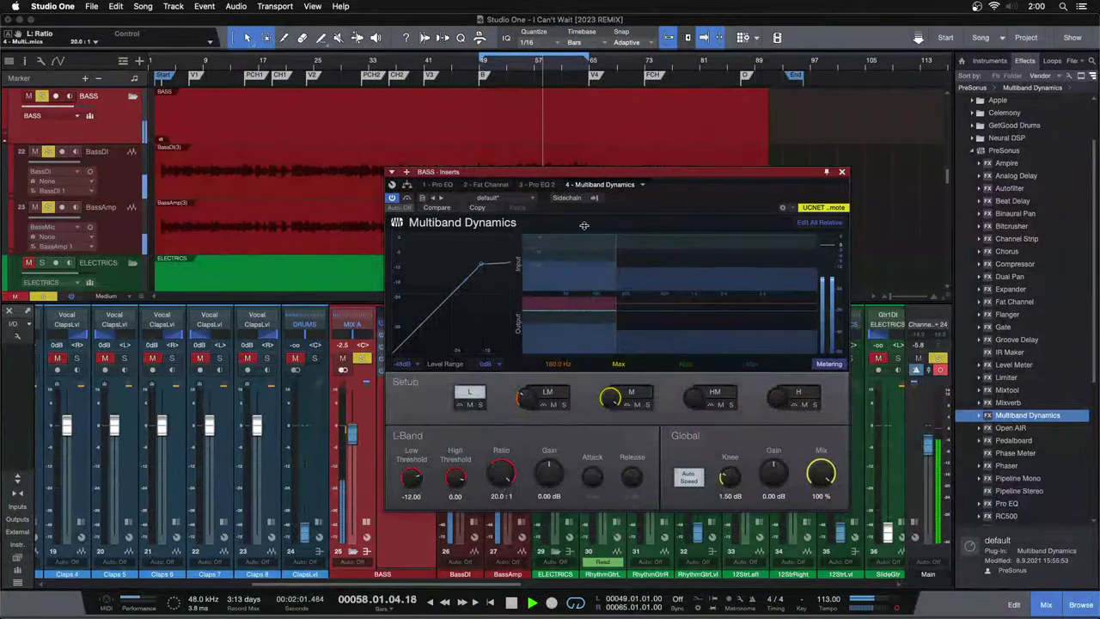
pyautogui.click(688, 478)
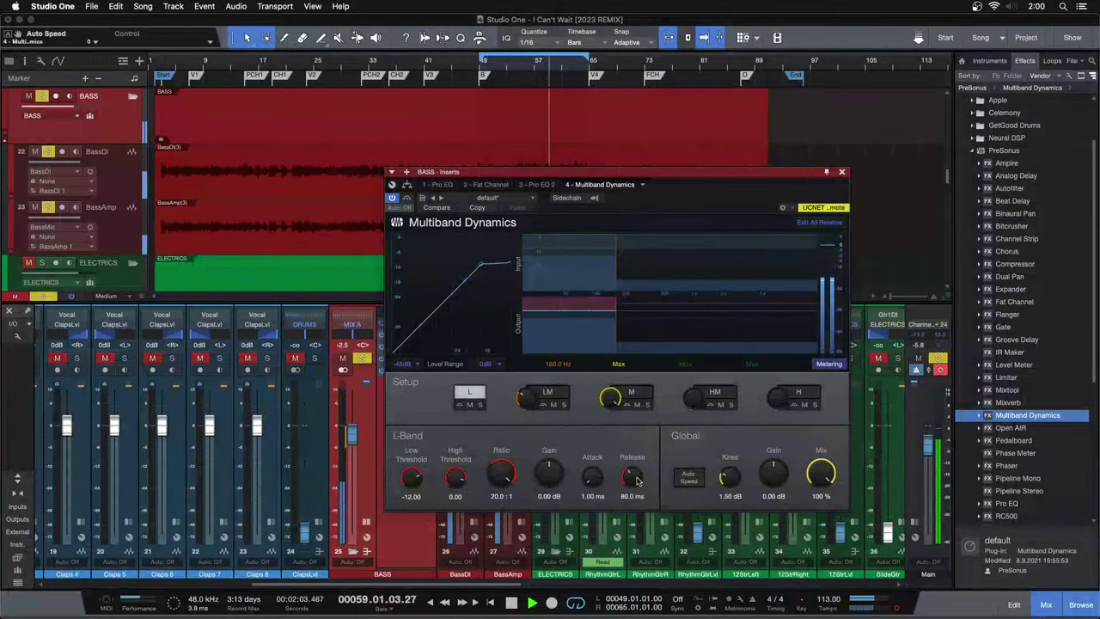
pyautogui.moveTo(634, 477); pyautogui.dragTo(631, 507)
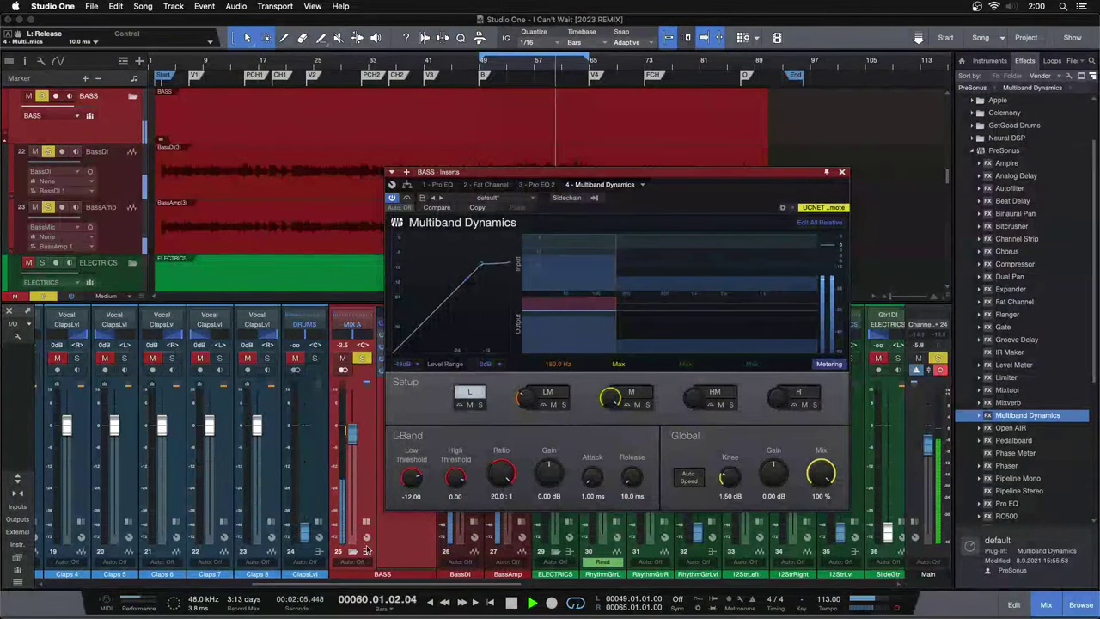
pyautogui.click(153, 600)
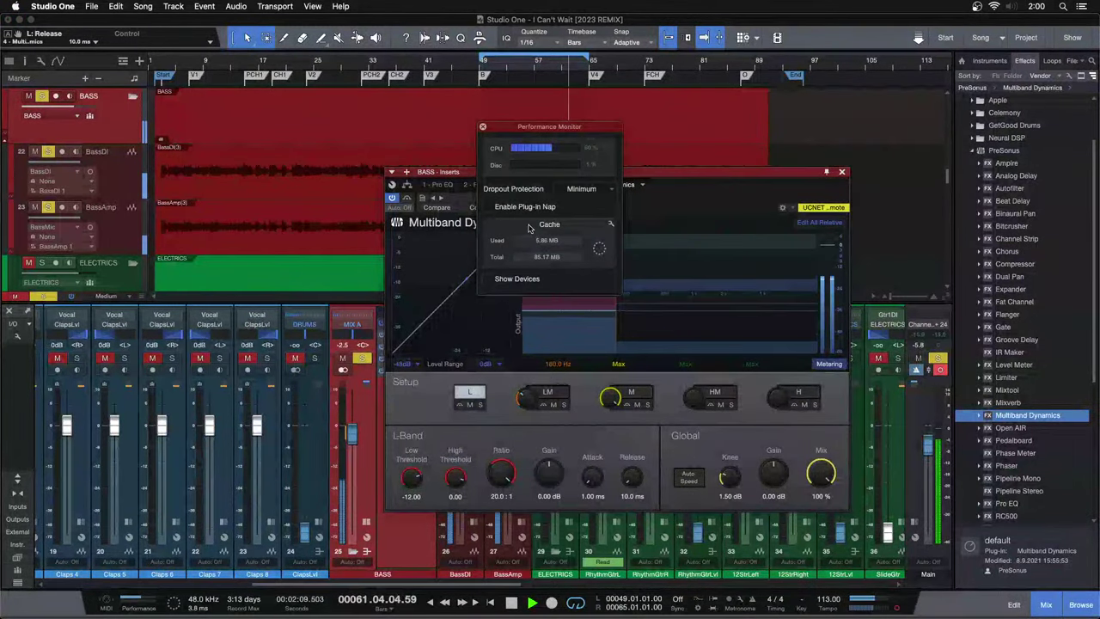
pyautogui.click(486, 280)
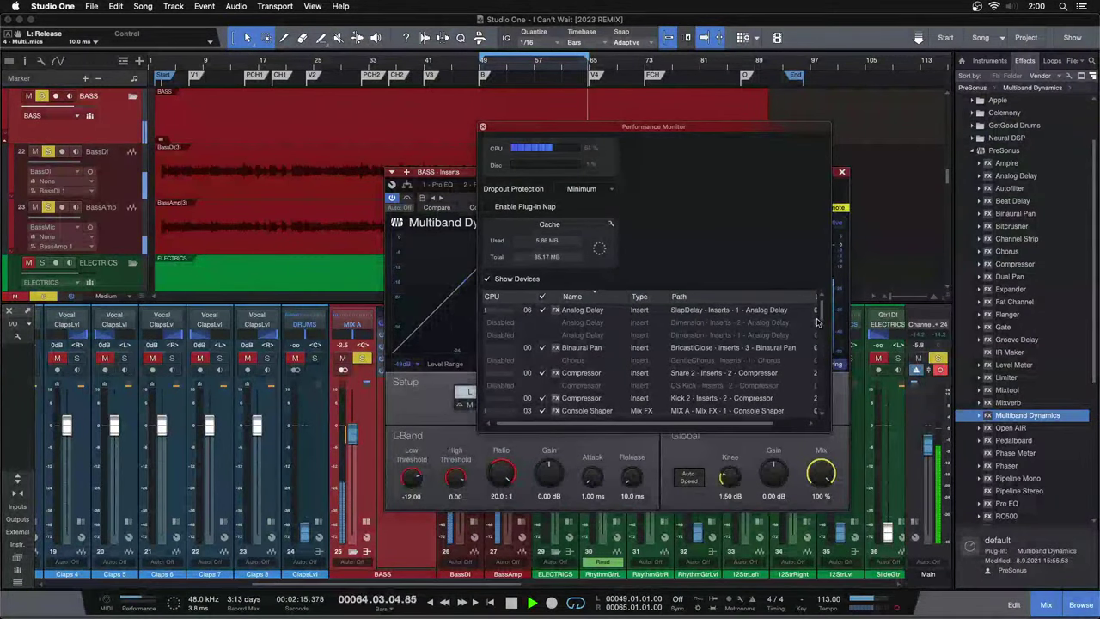
pyautogui.scroll(-3, 662, 383)
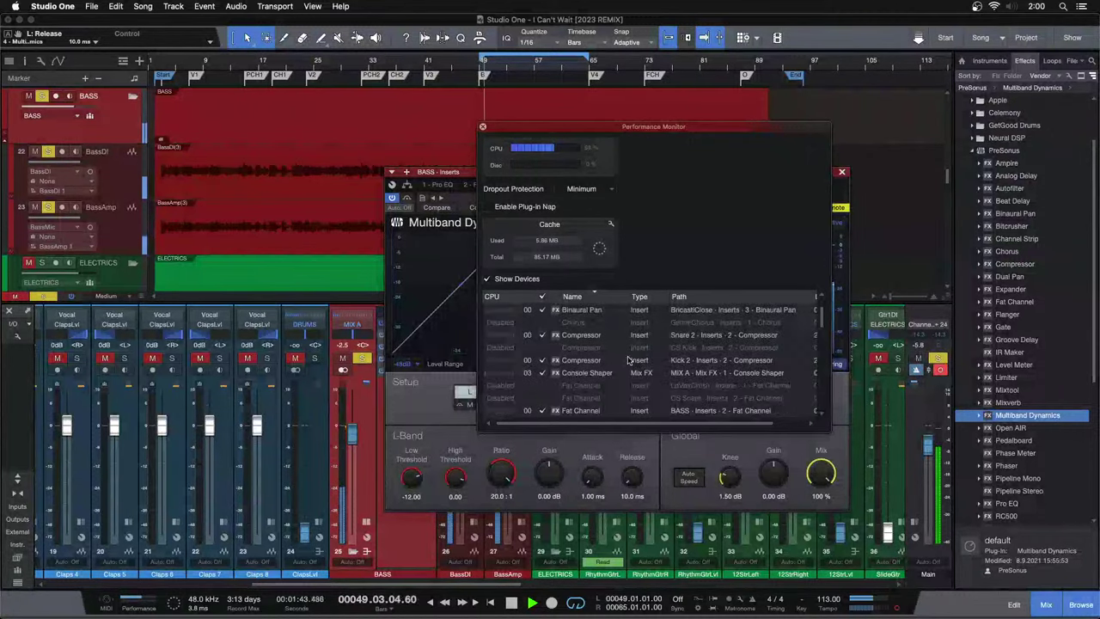
pyautogui.scroll(-3, 591, 371)
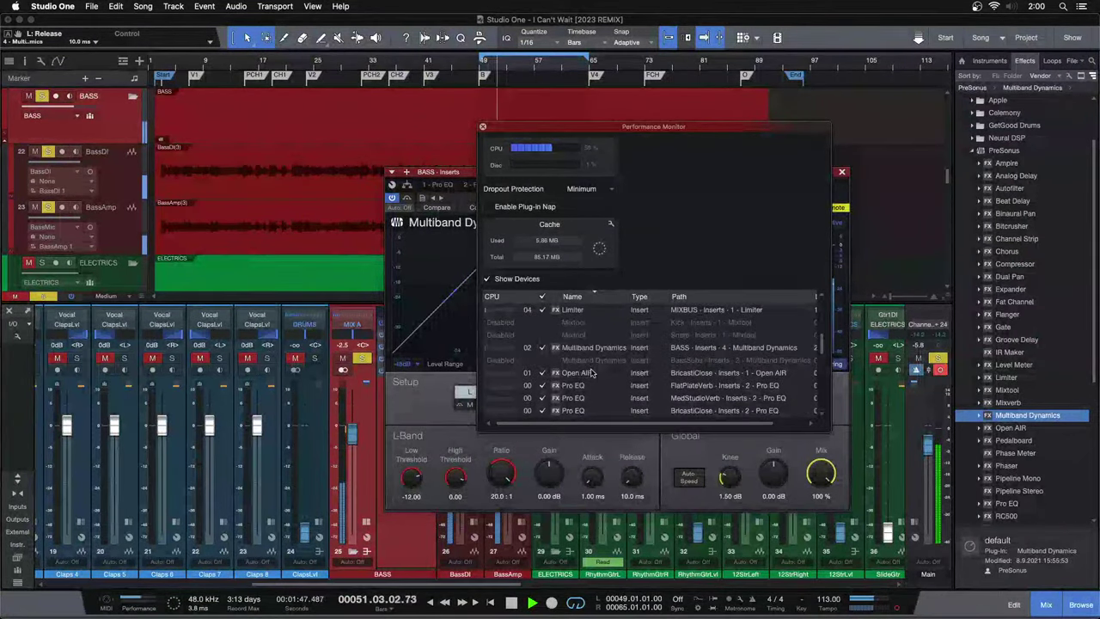
pyautogui.scroll(-3, 590, 371)
pyautogui.scroll(-1, 590, 371)
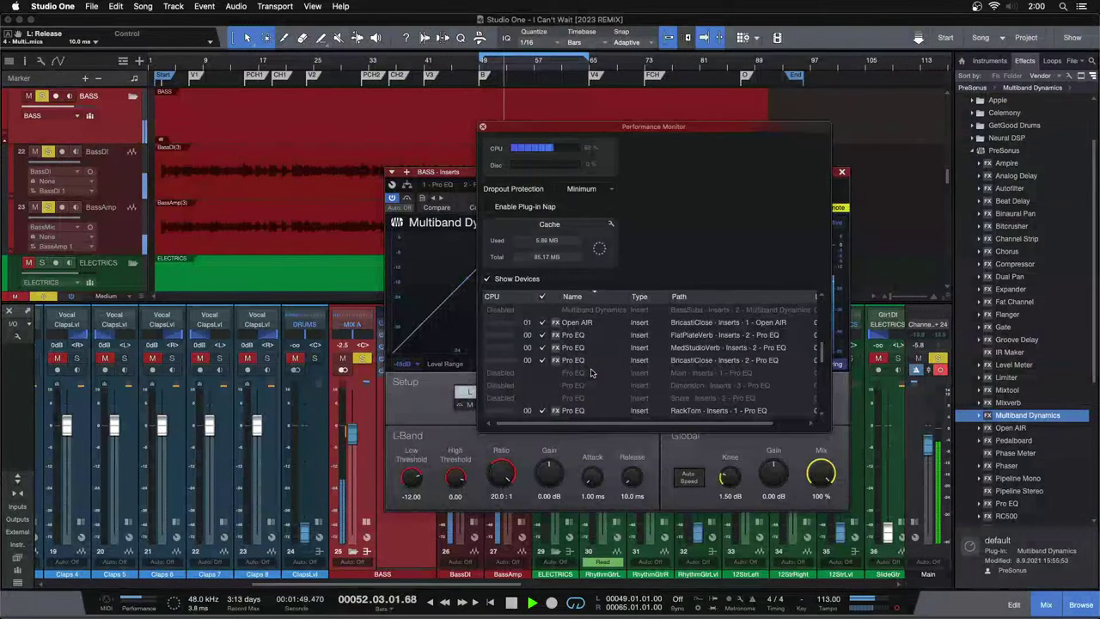
pyautogui.scroll(-4, 591, 371)
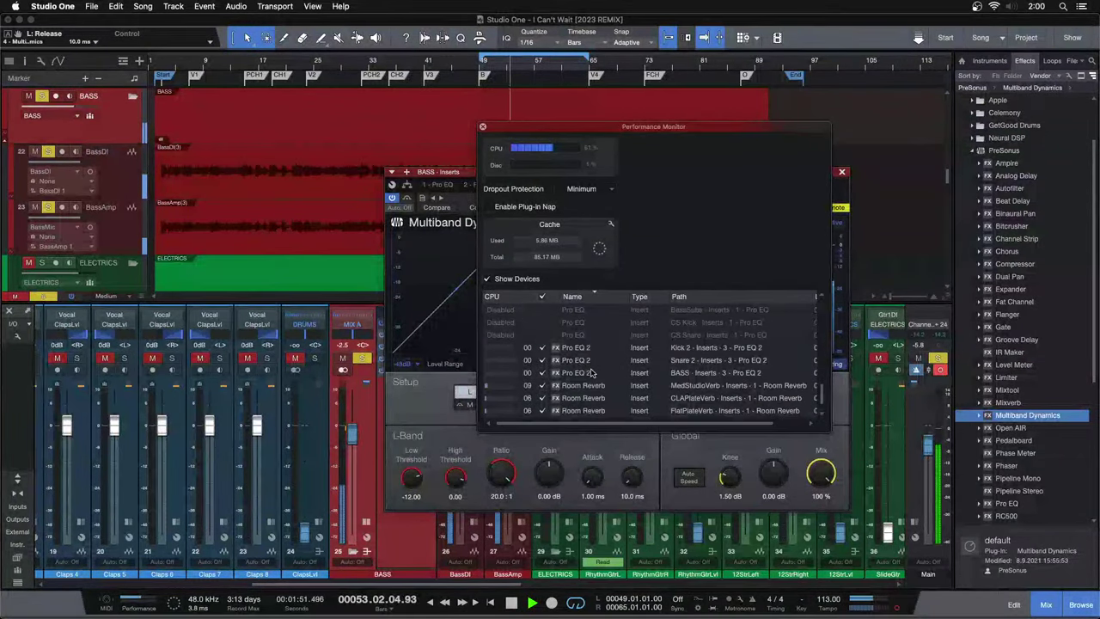
pyautogui.scroll(-1, 602, 389)
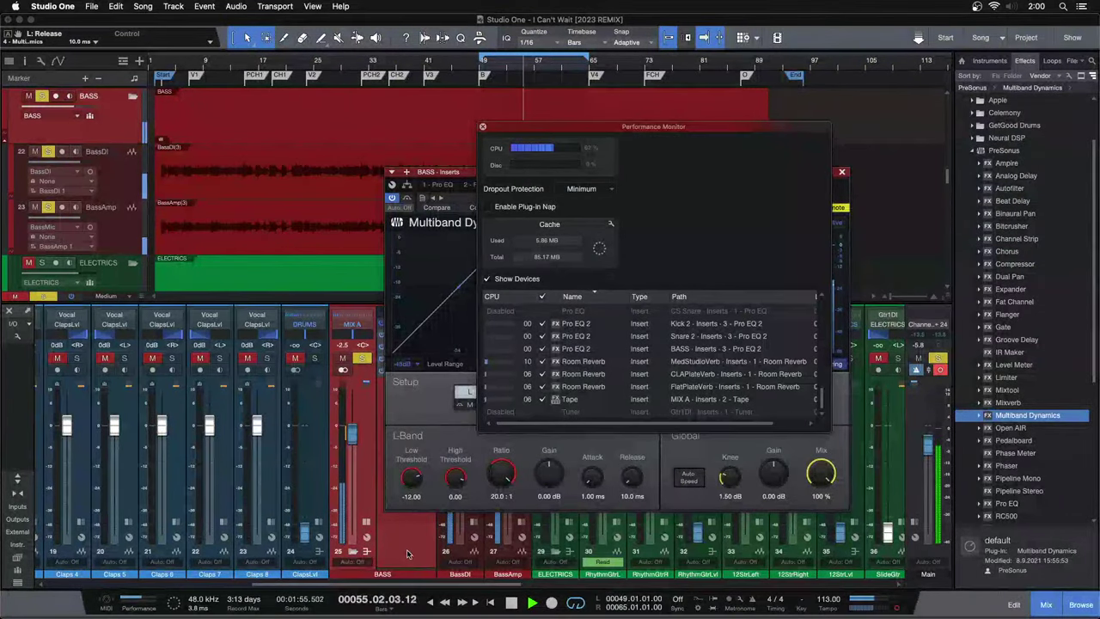
pyautogui.click(483, 127)
# Remove the MedStudioVerb and SlapDelay effect channels from the mixer.
pyautogui.moveTo(437, 584); pyautogui.dragTo(1099, 531)
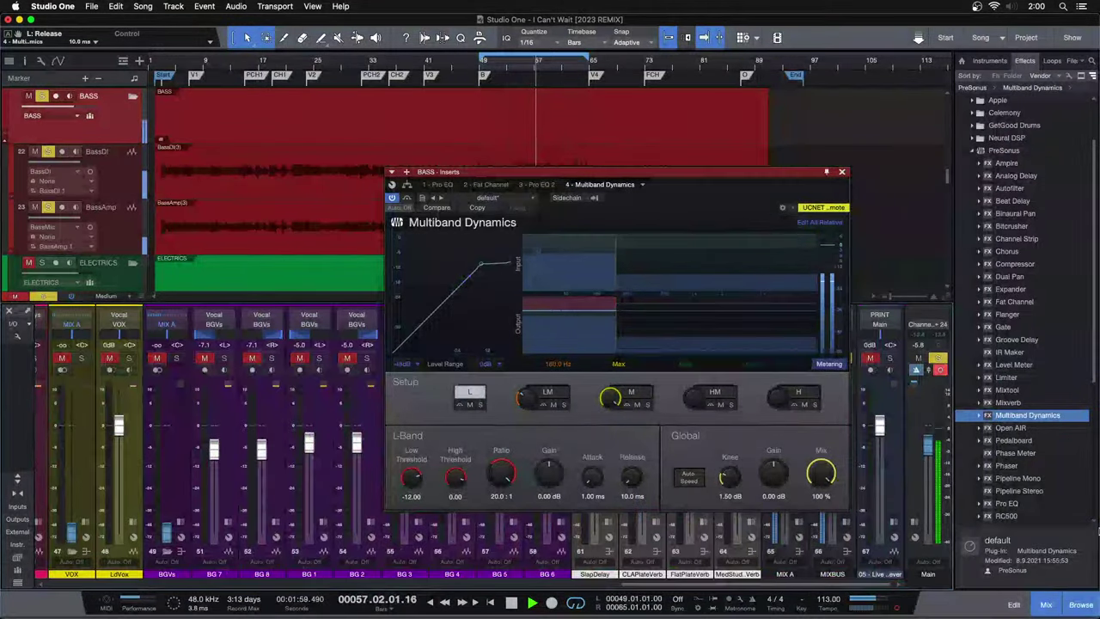
pyautogui.click(842, 172)
pyautogui.click(743, 475)
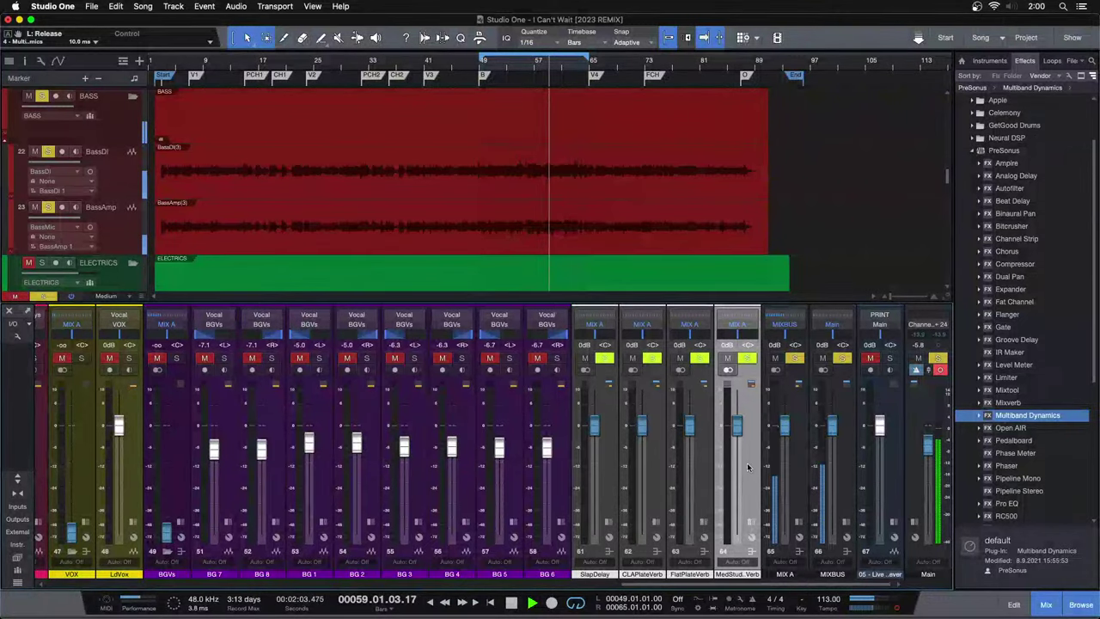
pyautogui.rightClick(748, 467)
pyautogui.click(825, 365)
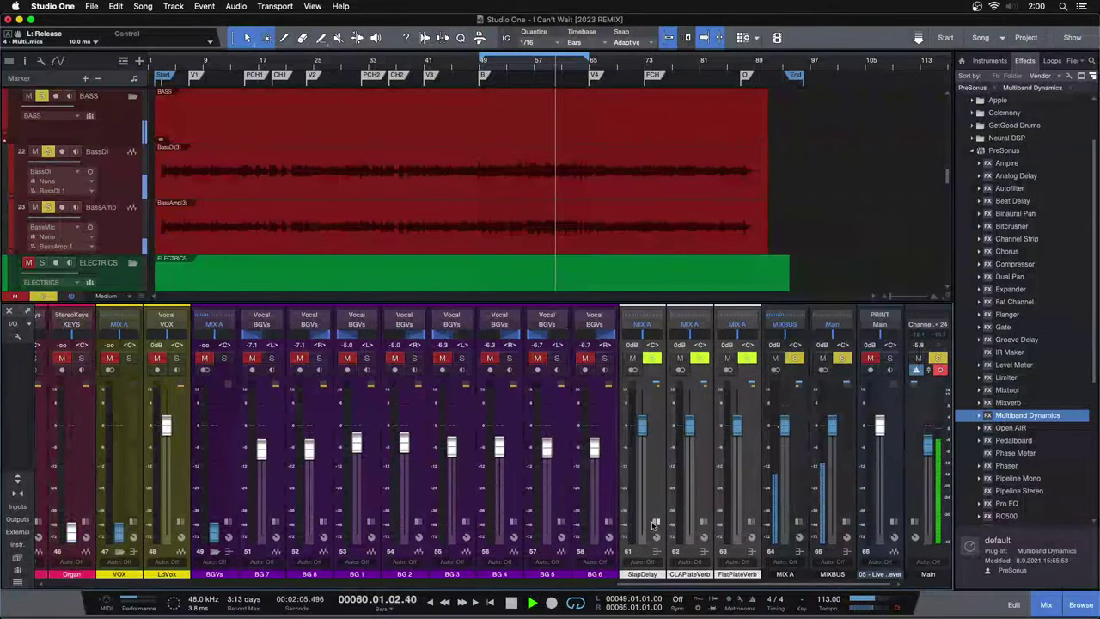
pyautogui.click(653, 477)
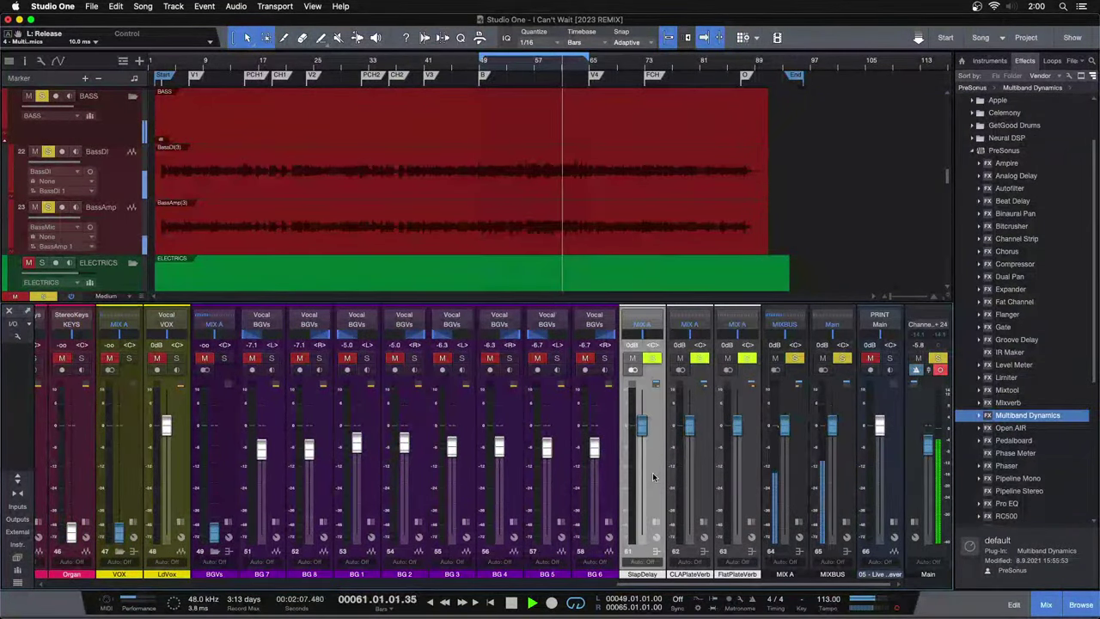
pyautogui.rightClick(653, 477)
pyautogui.click(688, 386)
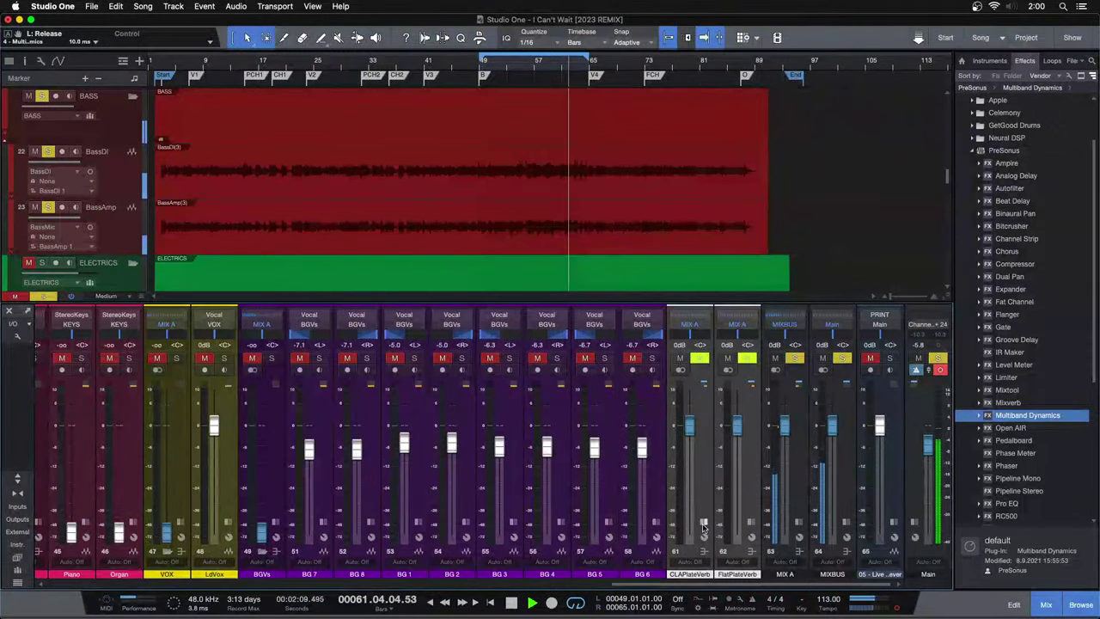
# Disable all insert effects on the CLAPlateVerb and FlatPlateVerb channels together.
pyautogui.click(703, 524)
pyautogui.click(703, 523)
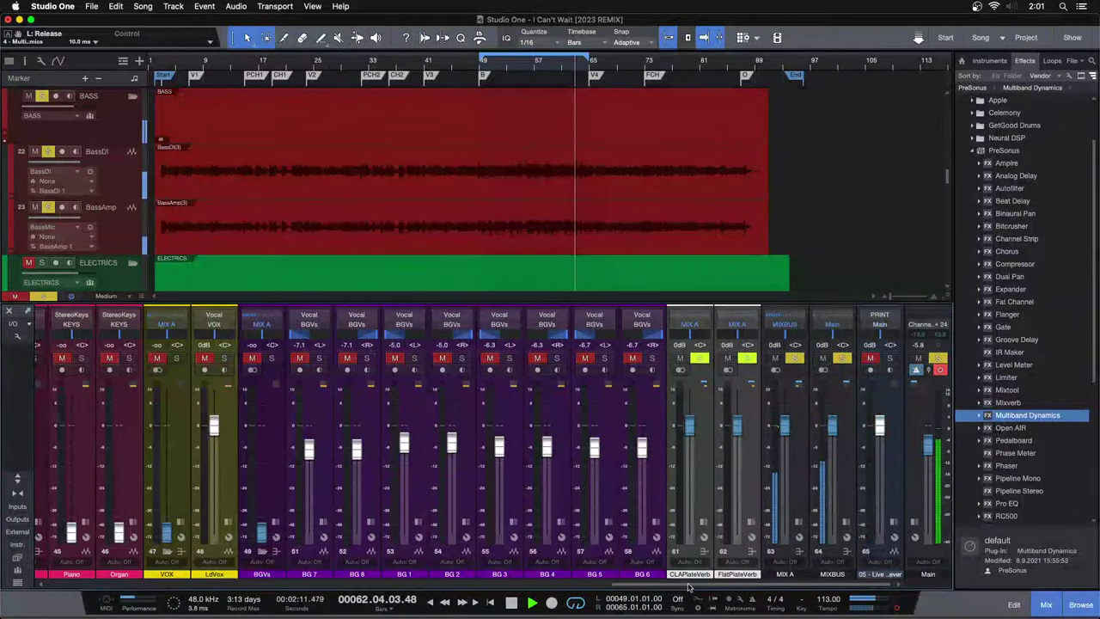
pyautogui.moveTo(687, 587); pyautogui.dragTo(841, 561)
pyautogui.click(751, 523)
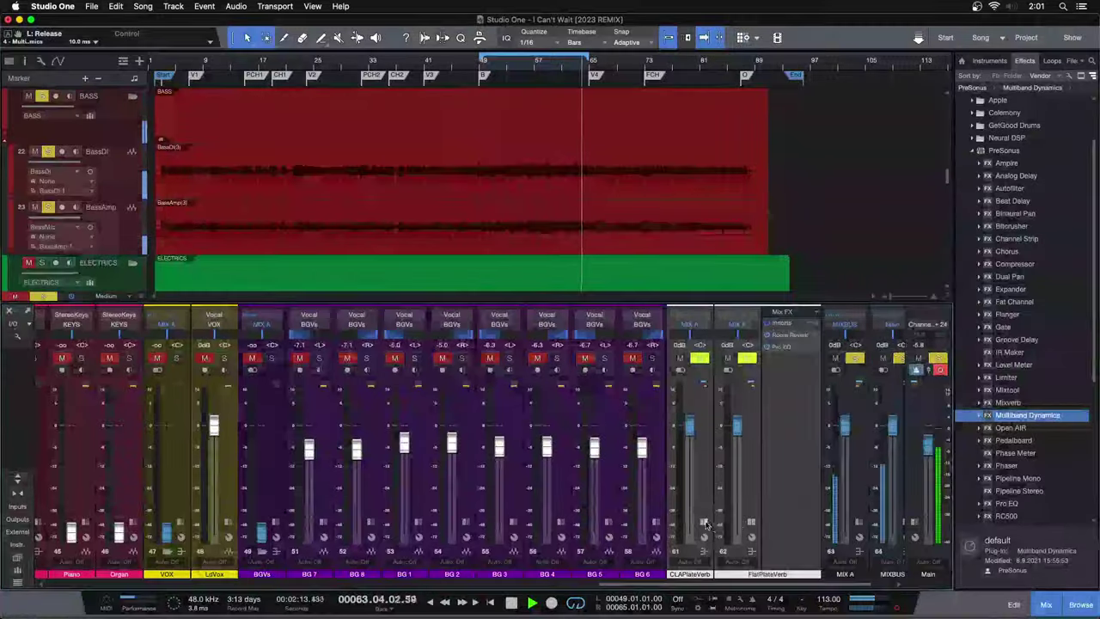
pyautogui.click(706, 522)
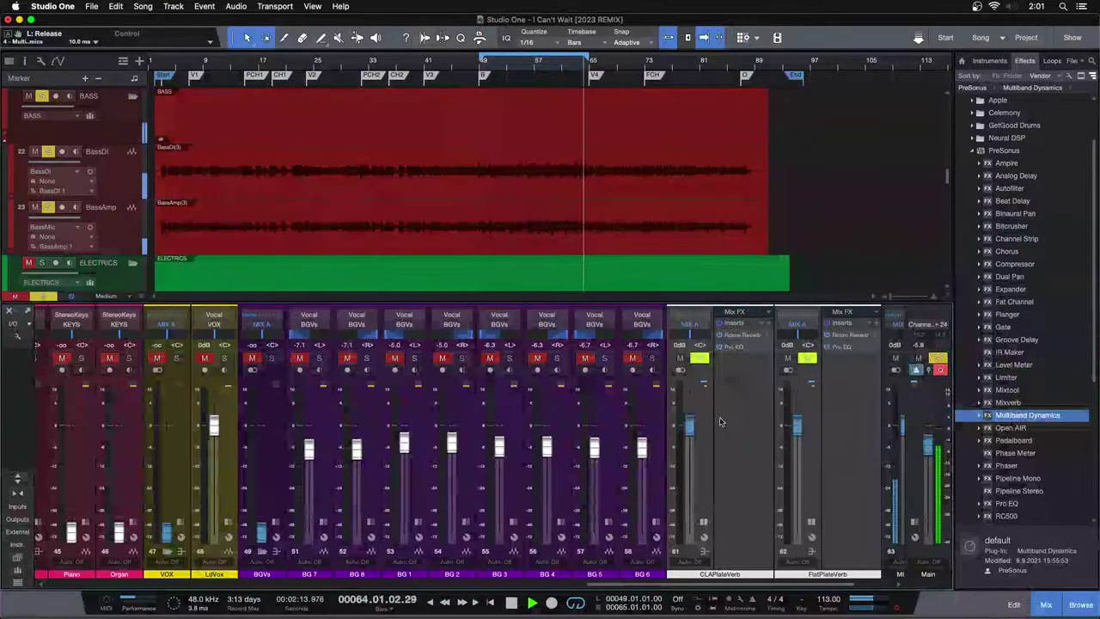
pyautogui.click(761, 322)
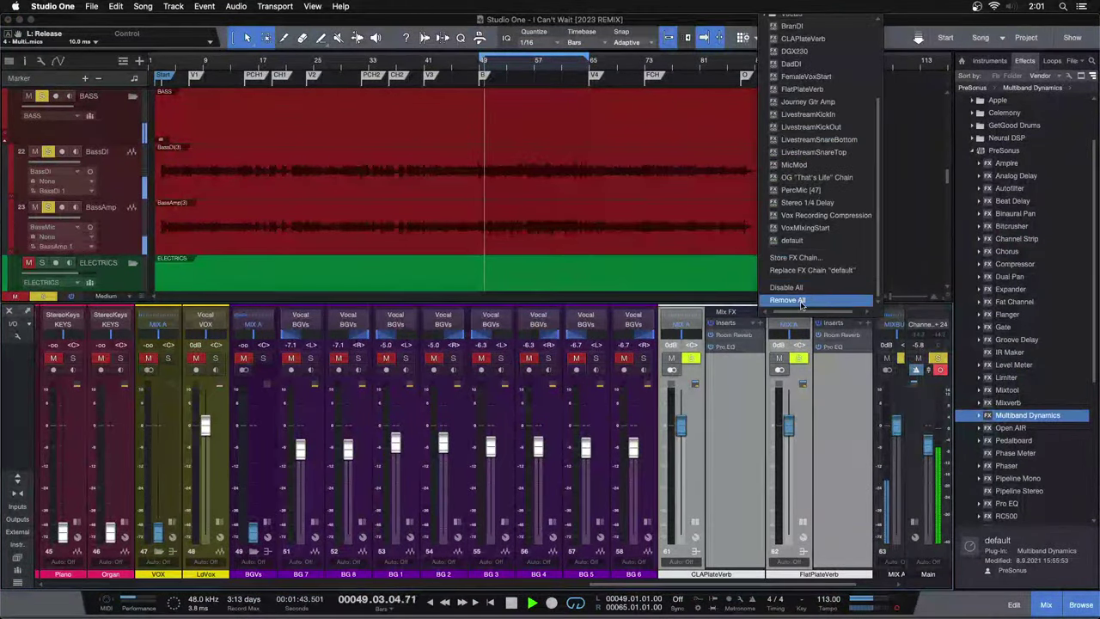
pyautogui.click(799, 293)
pyautogui.click(747, 522)
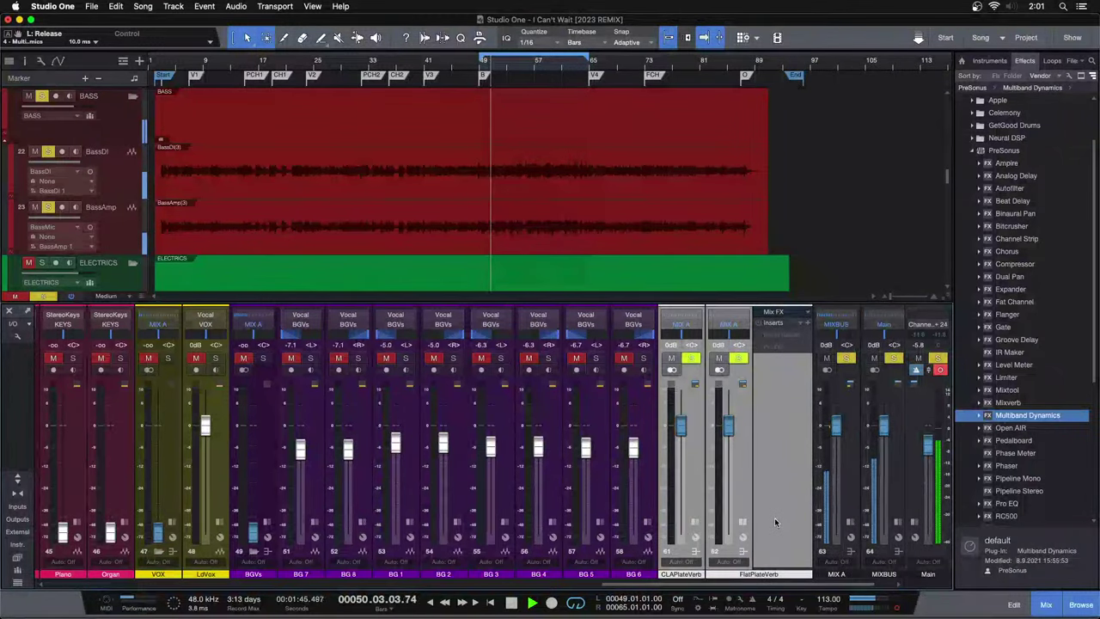
# Reopen the BASS bus Multiband Dynamics and lower the L band's low threshold to -21.48 dB during playback.
pyautogui.moveTo(742, 585); pyautogui.dragTo(375, 595)
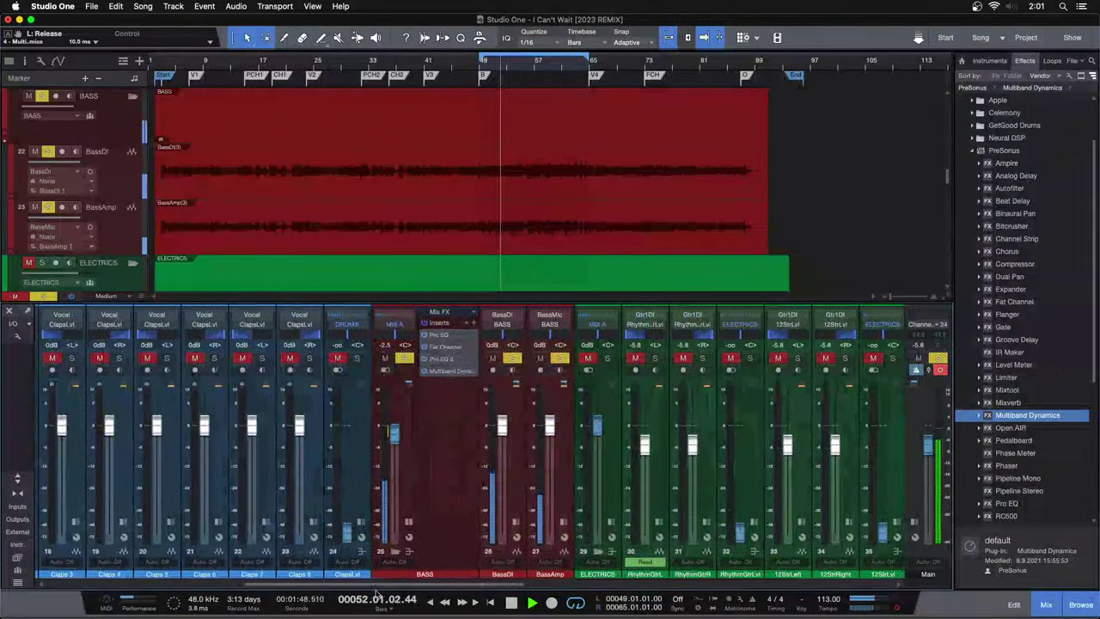
pyautogui.click(444, 371)
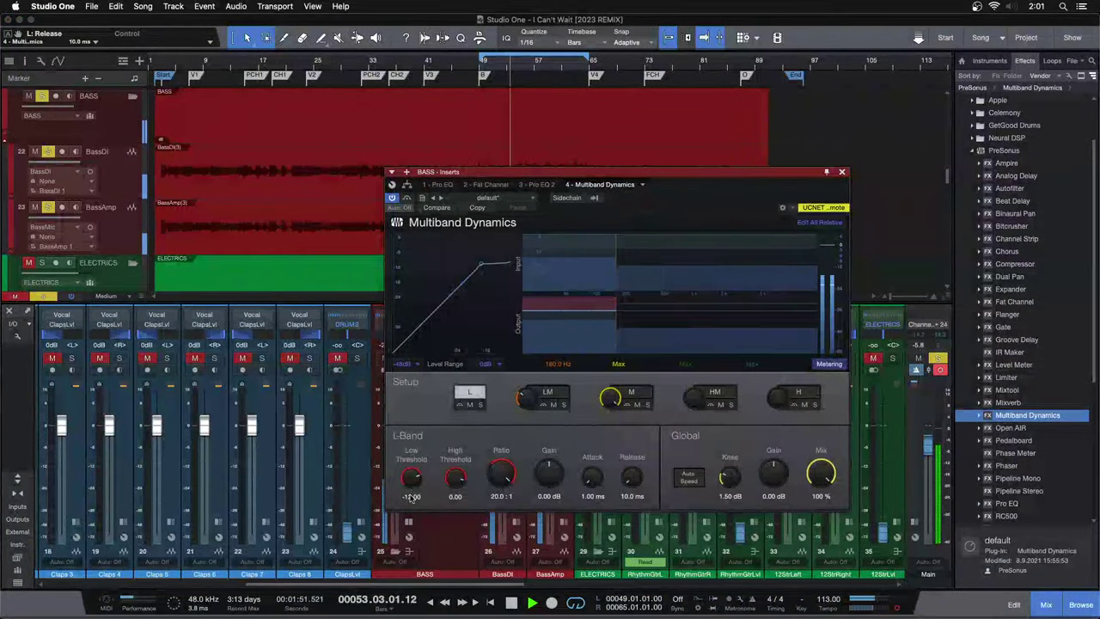
pyautogui.press('space')
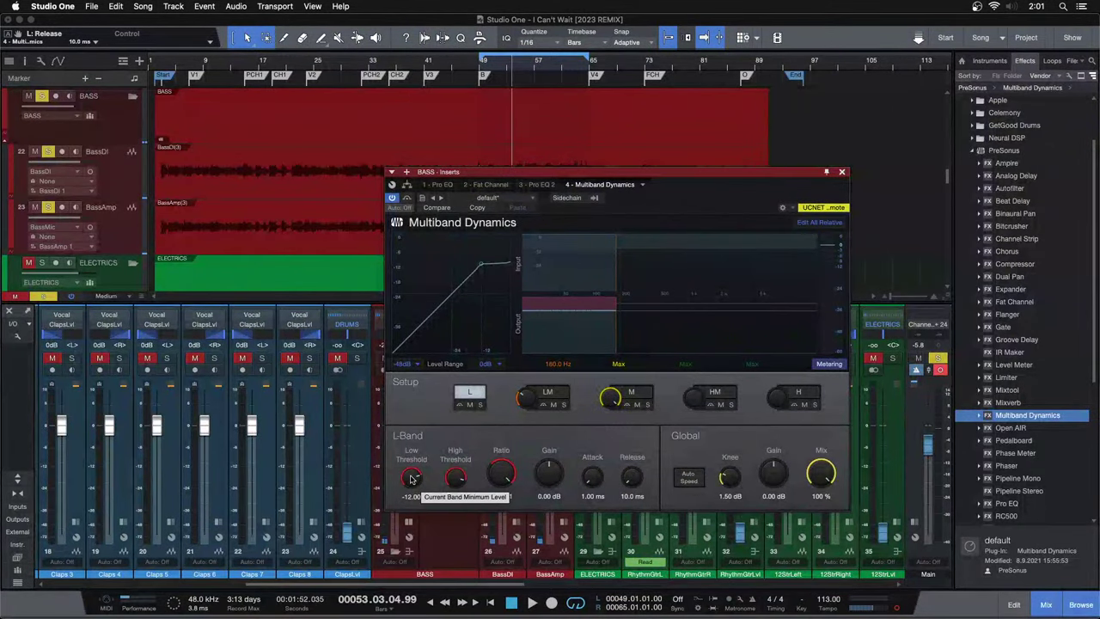
pyautogui.press('space')
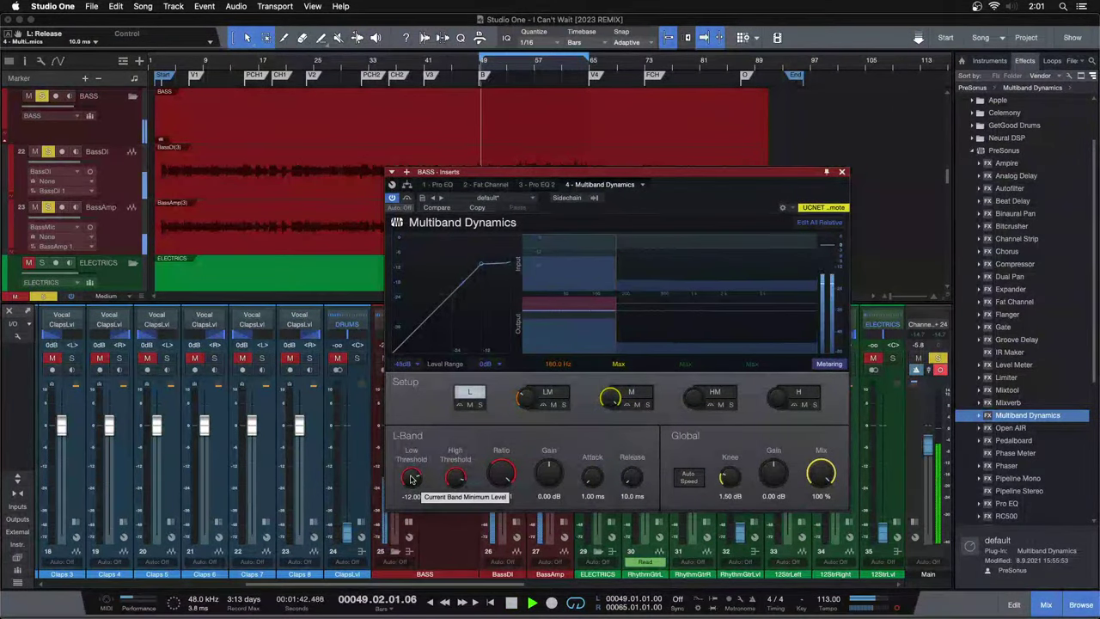
pyautogui.moveTo(413, 479); pyautogui.dragTo(417, 486)
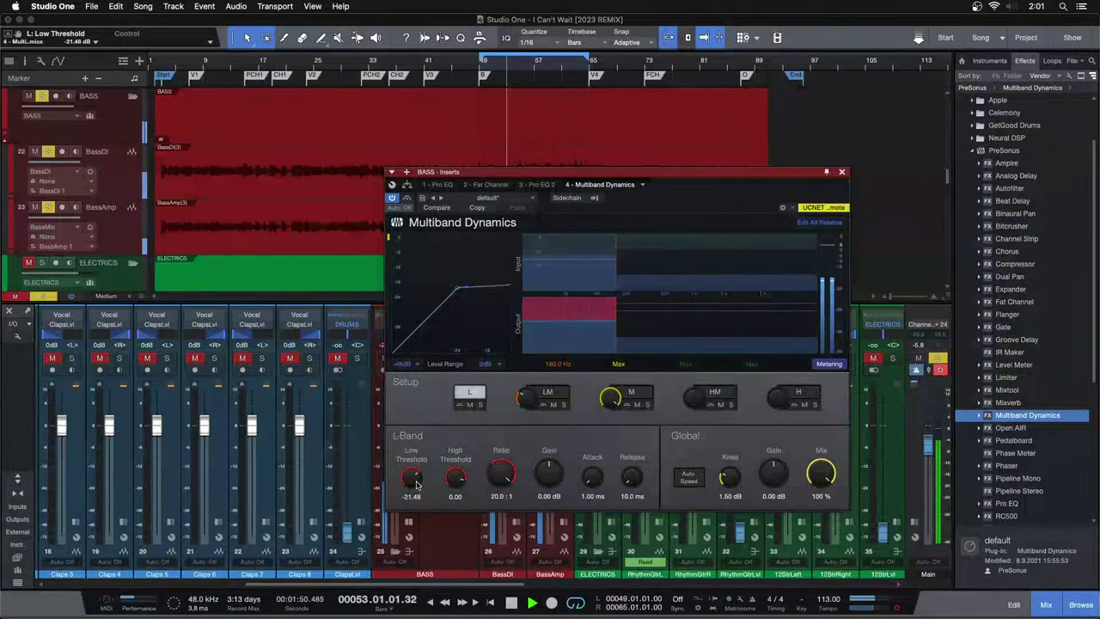
# Play the bass from the V3 marker, set the L band's low threshold to -22.56 dB and its gain to 2.16 dB.
pyautogui.click(425, 61)
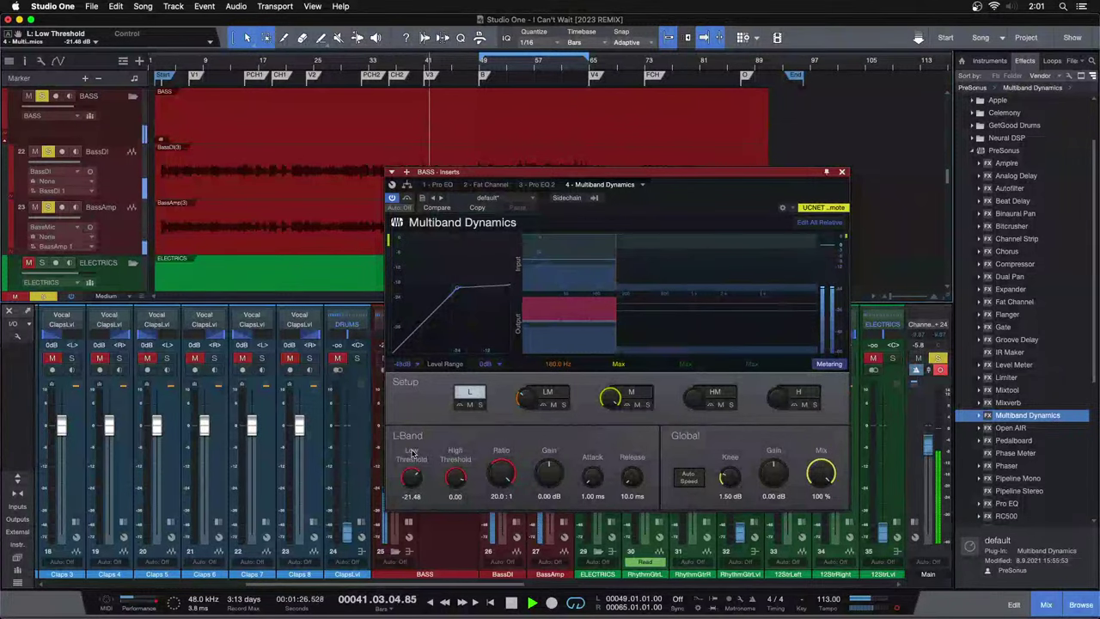
pyautogui.moveTo(413, 476); pyautogui.dragTo(413, 478)
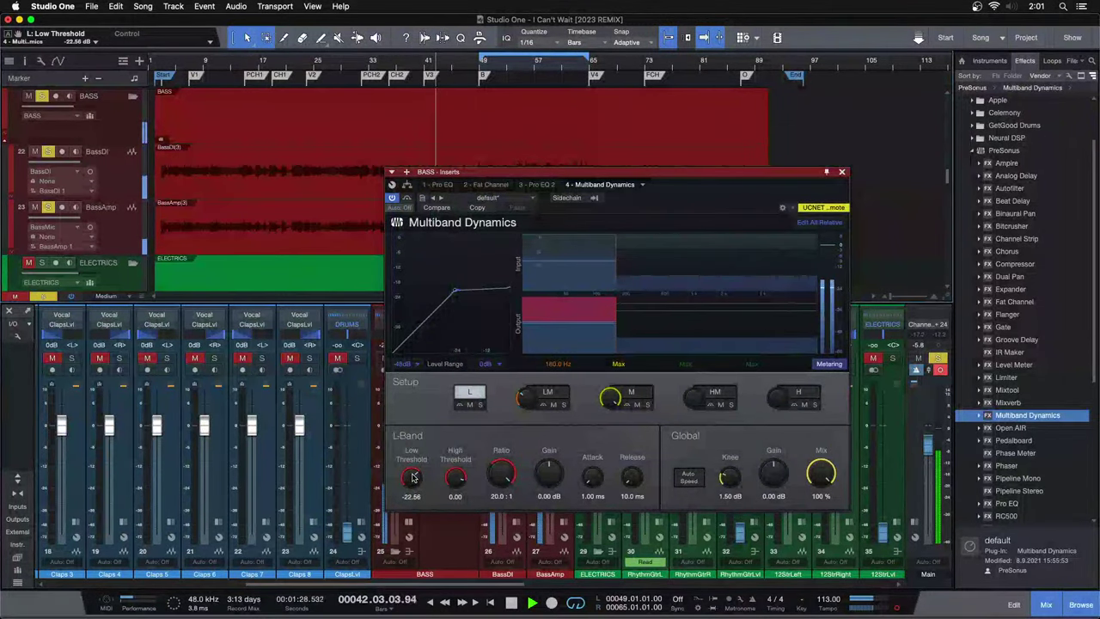
pyautogui.moveTo(550, 473); pyautogui.dragTo(551, 474)
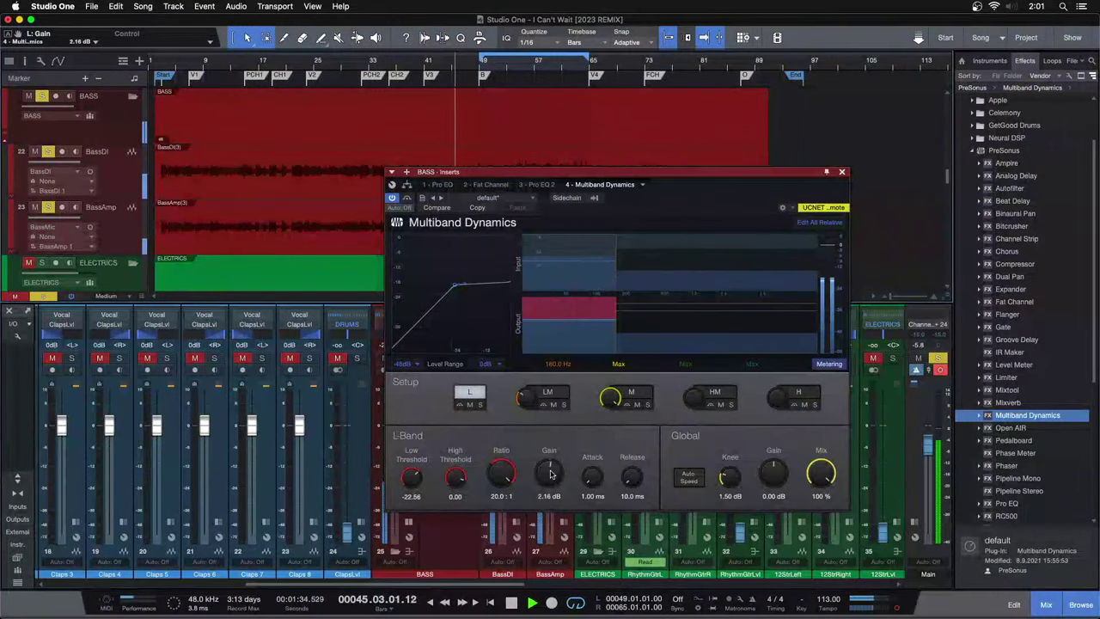
pyautogui.moveTo(676, 202); pyautogui.dragTo(788, 219)
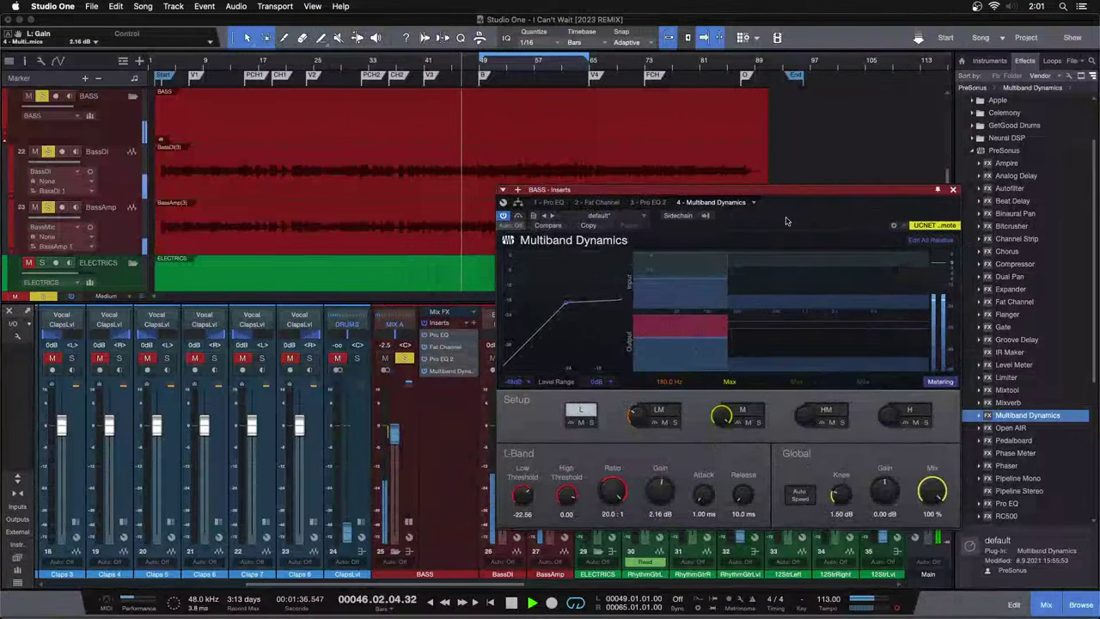
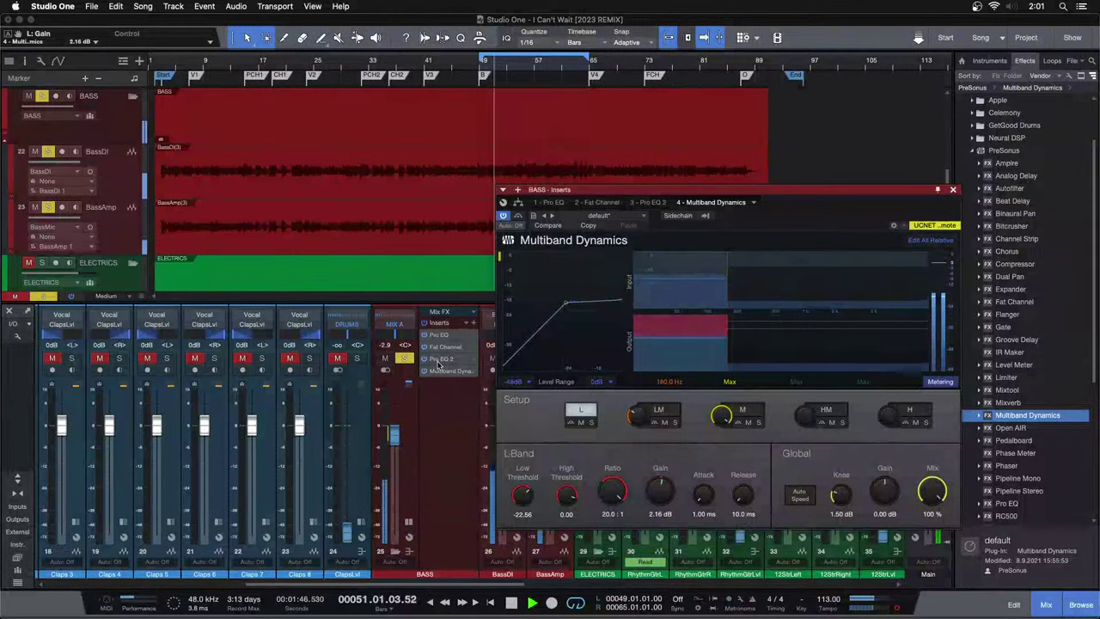
# Move Pro EQ 2 after Multiband Dynamics in the BASS bus inserts and reset the L band's gain to 0.00 dB.
pyautogui.moveTo(439, 361); pyautogui.dragTo(435, 395)
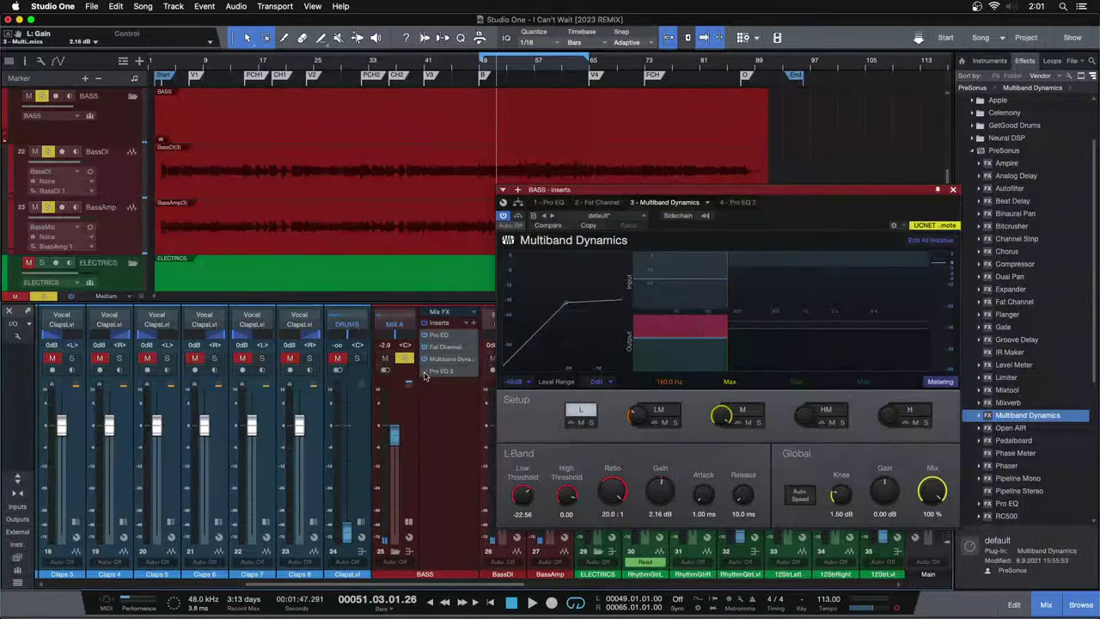
pyautogui.click(440, 371)
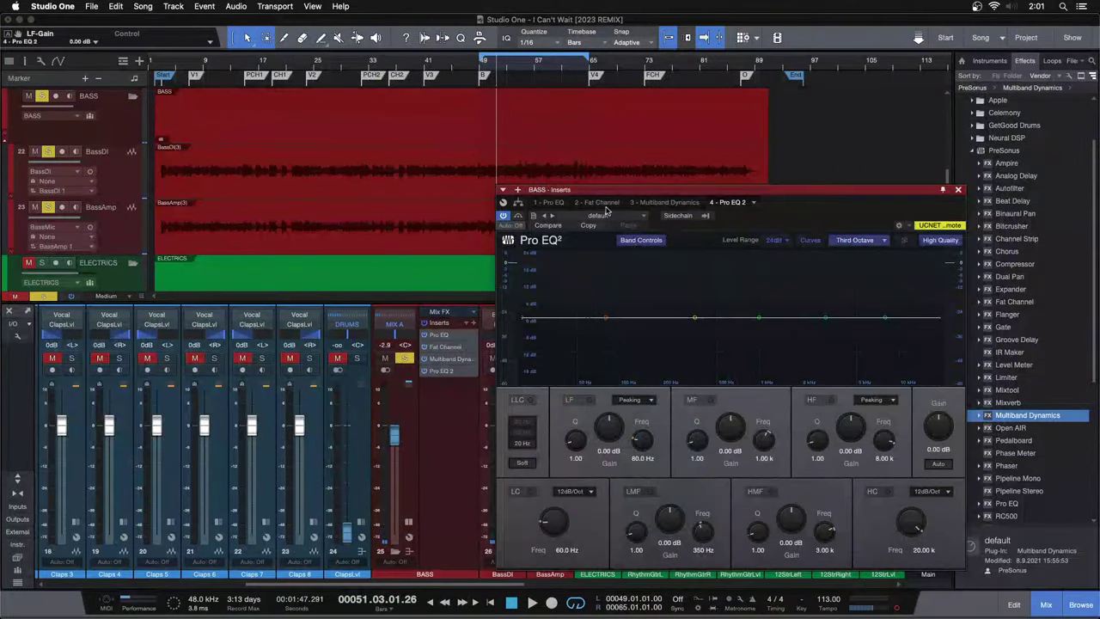
pyautogui.click(647, 203)
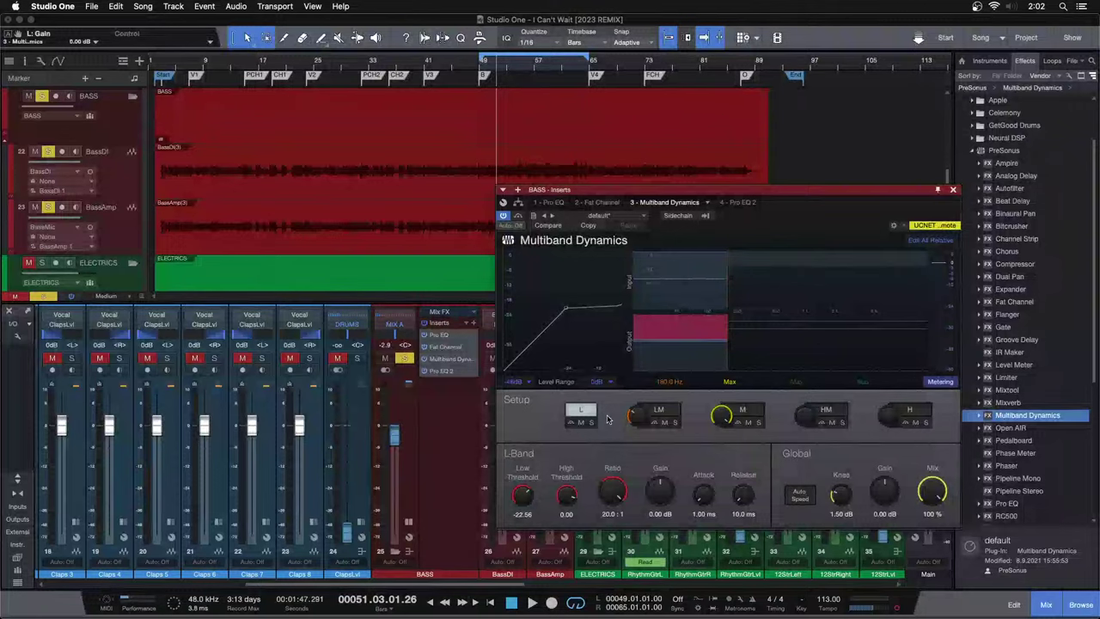
# During playback, lower the L band's low threshold to -25.80 dB and raise its gain to 0.72 dB.
pyautogui.press('space')
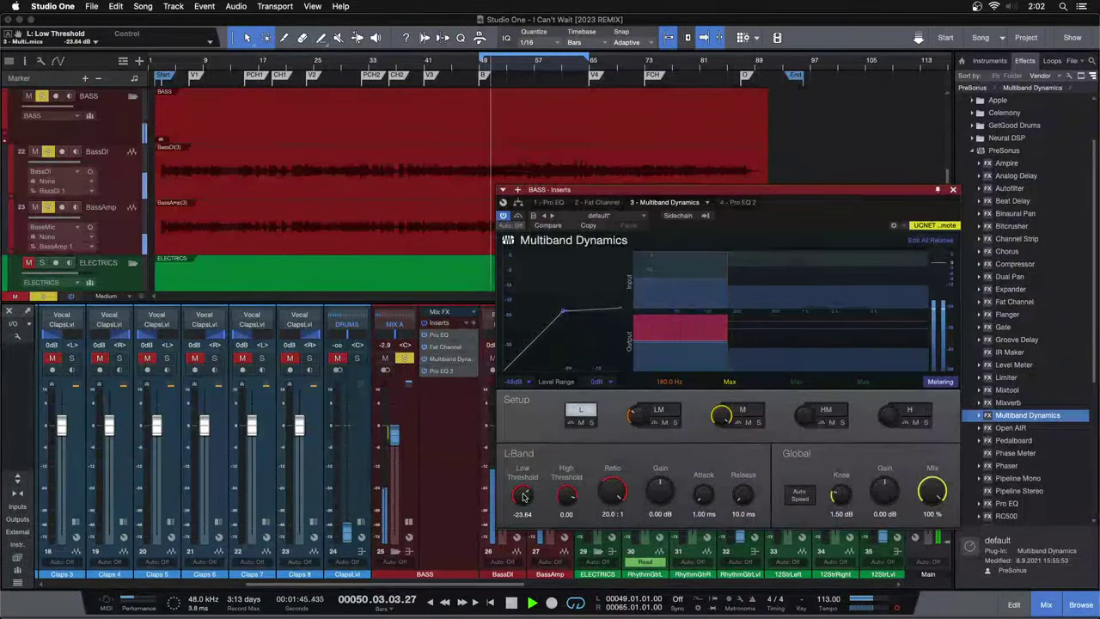
pyautogui.moveTo(522, 494); pyautogui.dragTo(523, 497)
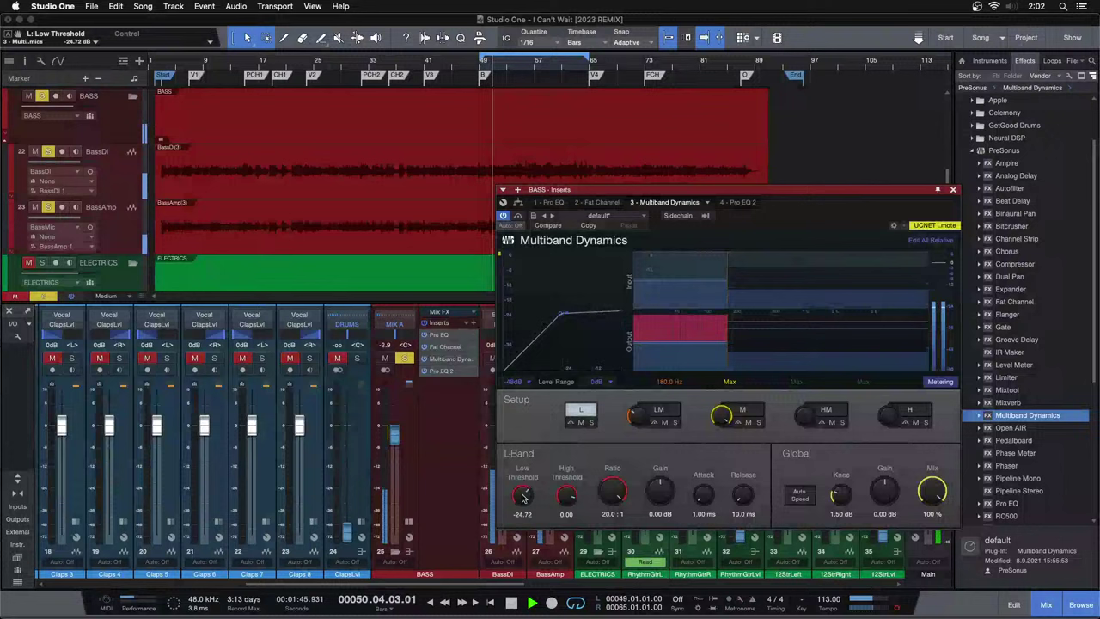
pyautogui.click(423, 66)
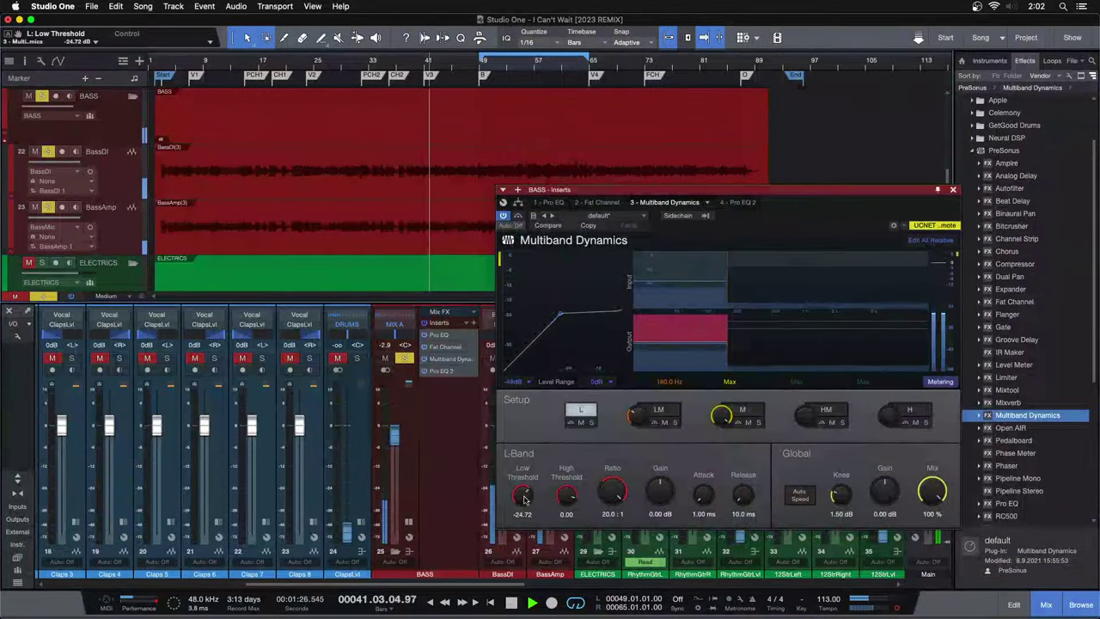
pyautogui.moveTo(522, 496); pyautogui.dragTo(523, 501)
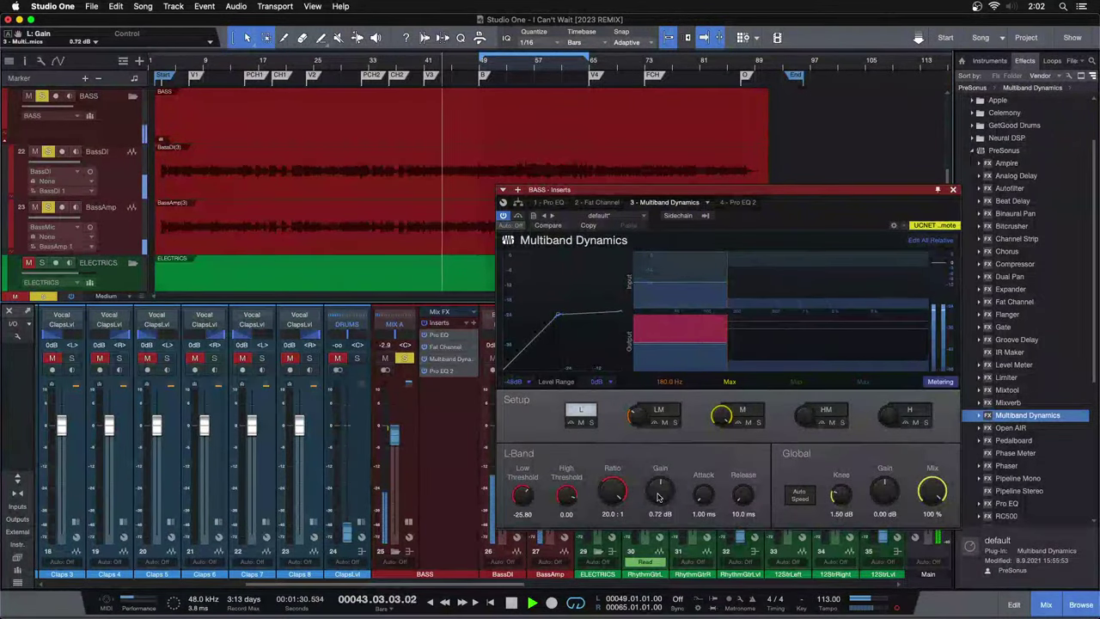
pyautogui.moveTo(659, 499); pyautogui.dragTo(659, 497)
# Play from the loop start, compare the L band with its bypass, and set its low threshold to -26.88 dB and gain to 2.16 dB.
pyautogui.press('KP_1')
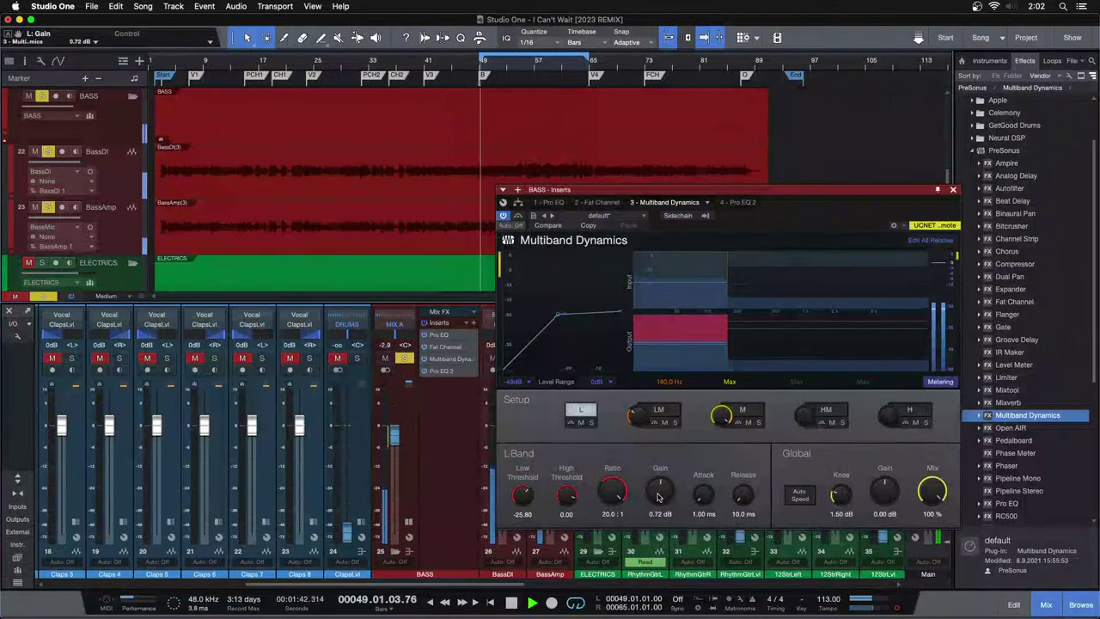
pyautogui.scroll(1, 658, 497)
pyautogui.scroll(1, 658, 497)
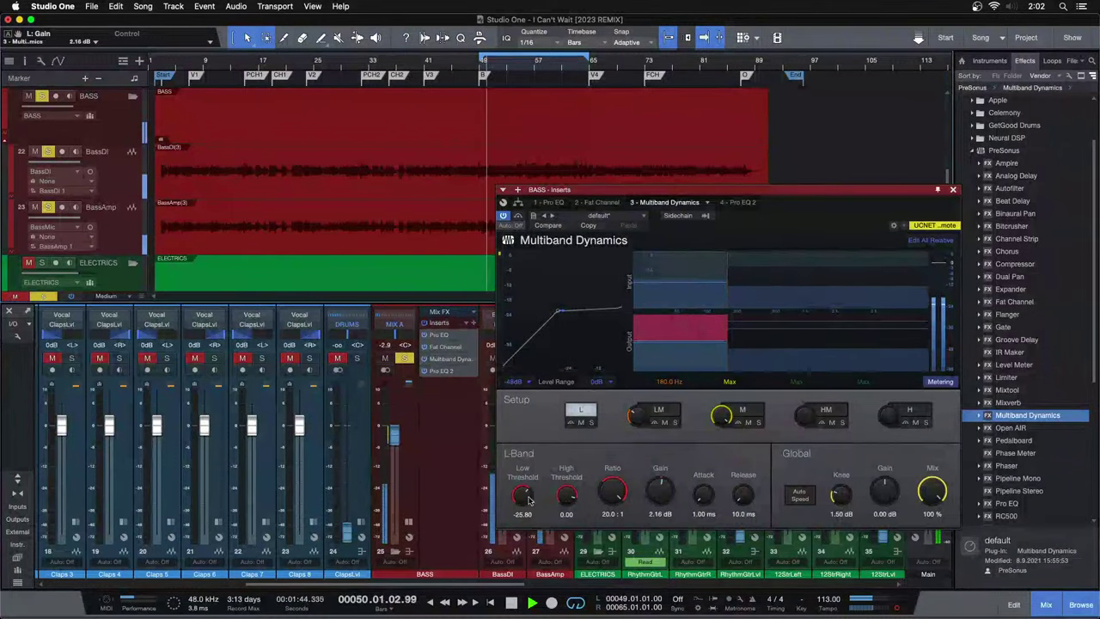
pyautogui.scroll(1, 658, 492)
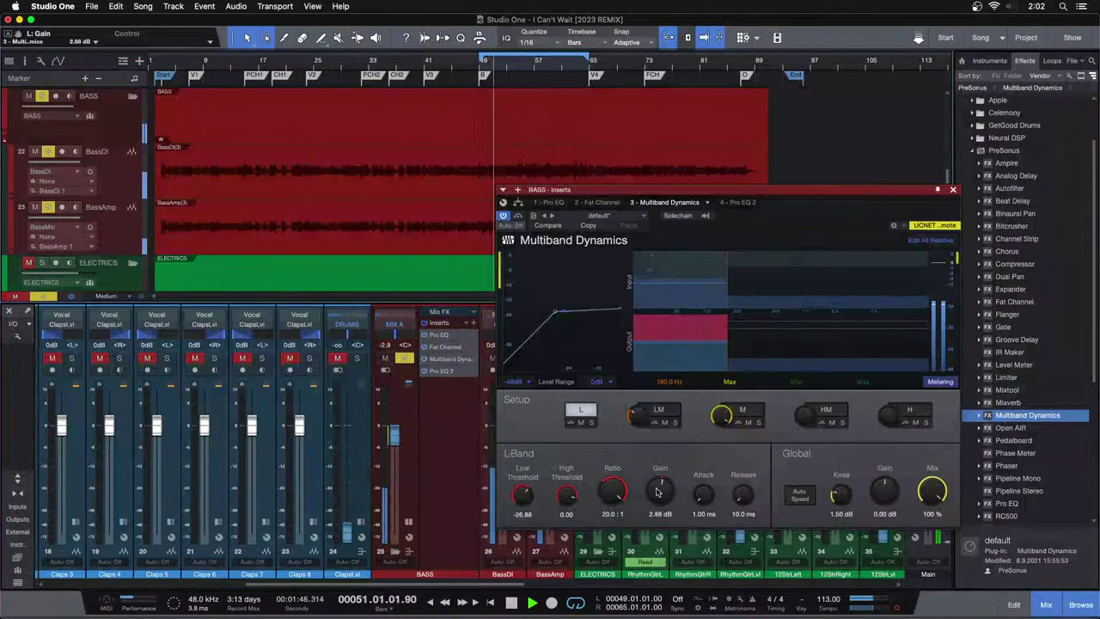
pyautogui.click(570, 423)
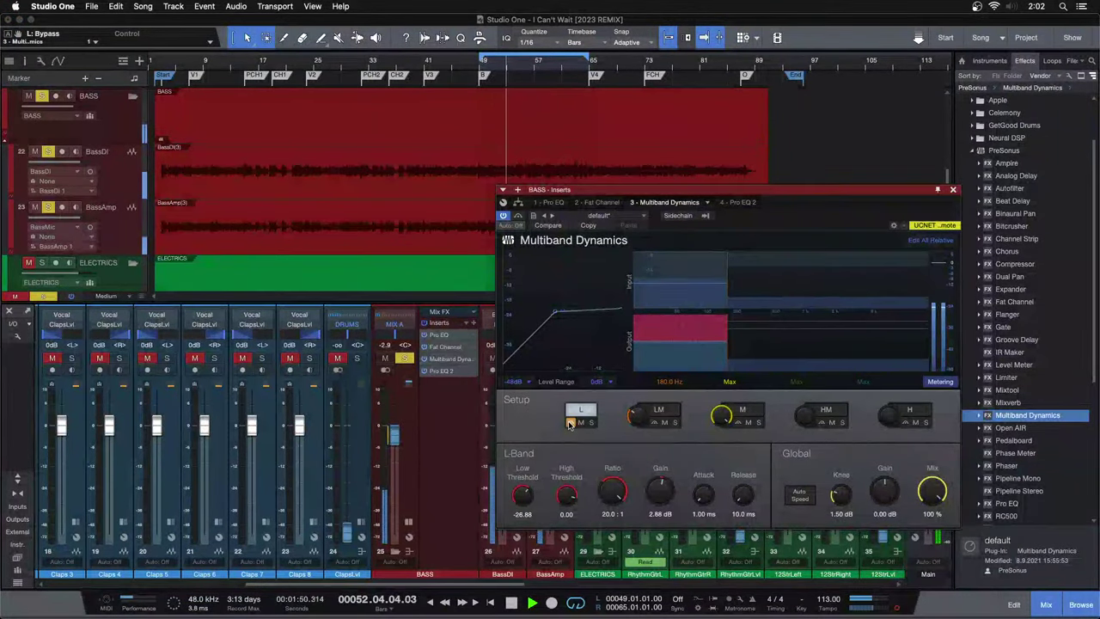
pyautogui.scroll(-1, 658, 489)
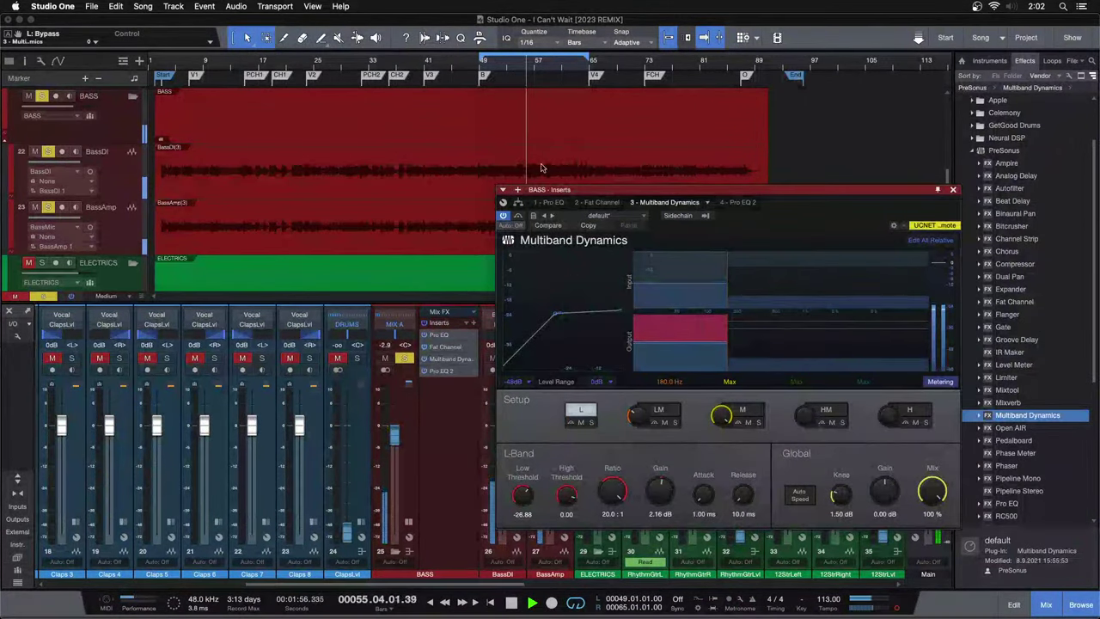
# Play the bass from the V3 marker and set the LF gain of the BASS bus Pro EQ 2 to 2.40 dB.
pyautogui.click(427, 67)
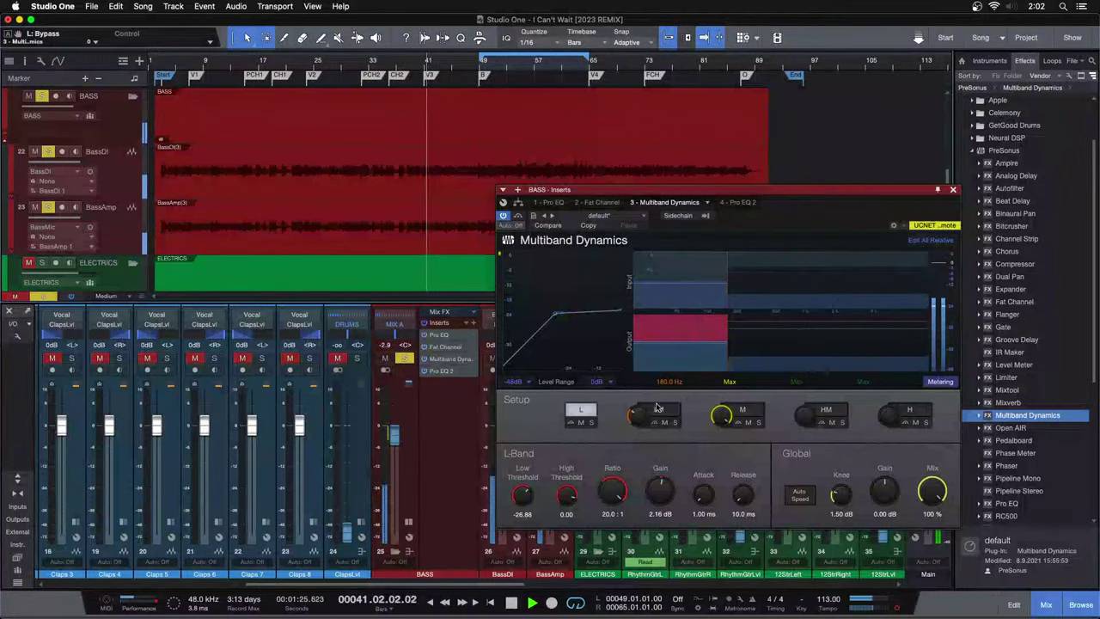
pyautogui.click(953, 189)
pyautogui.click(441, 371)
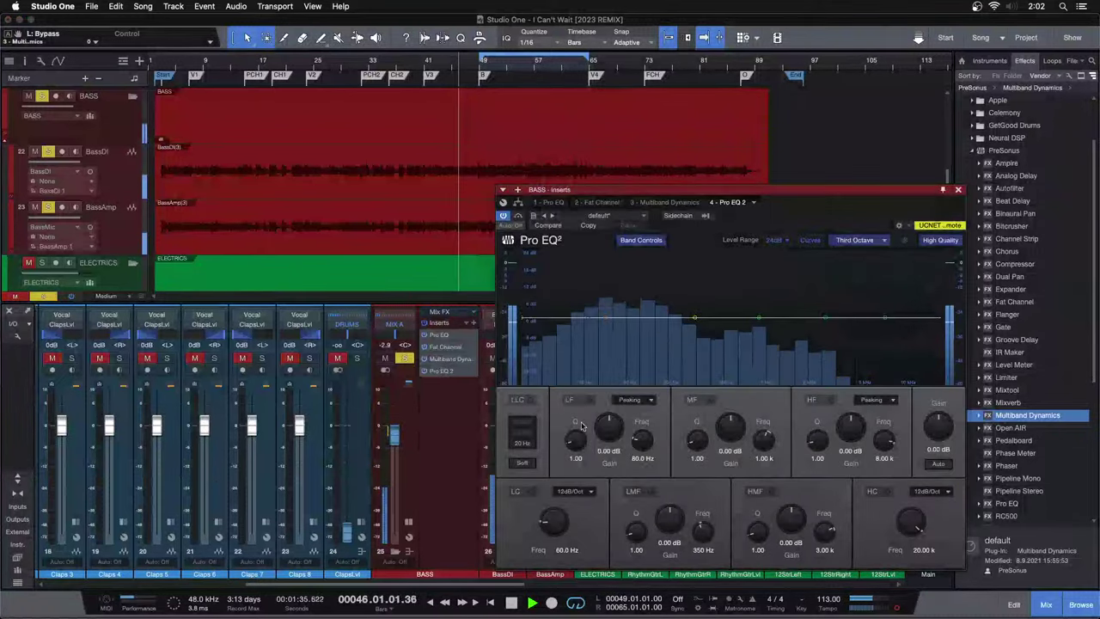
pyautogui.moveTo(599, 430); pyautogui.dragTo(612, 431)
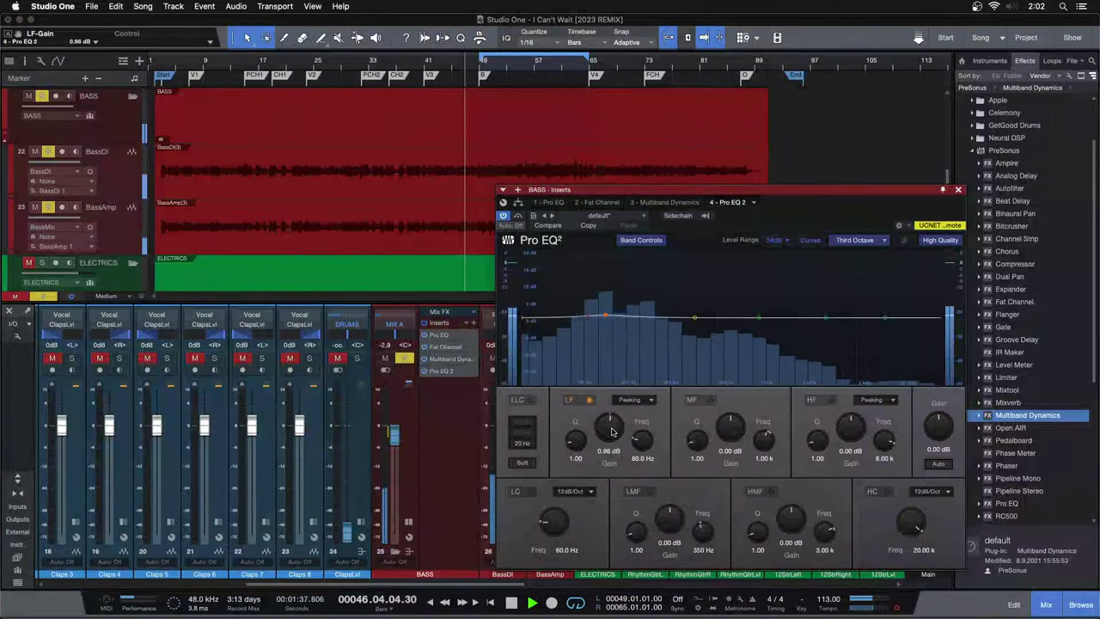
pyautogui.scroll(1, 612, 432)
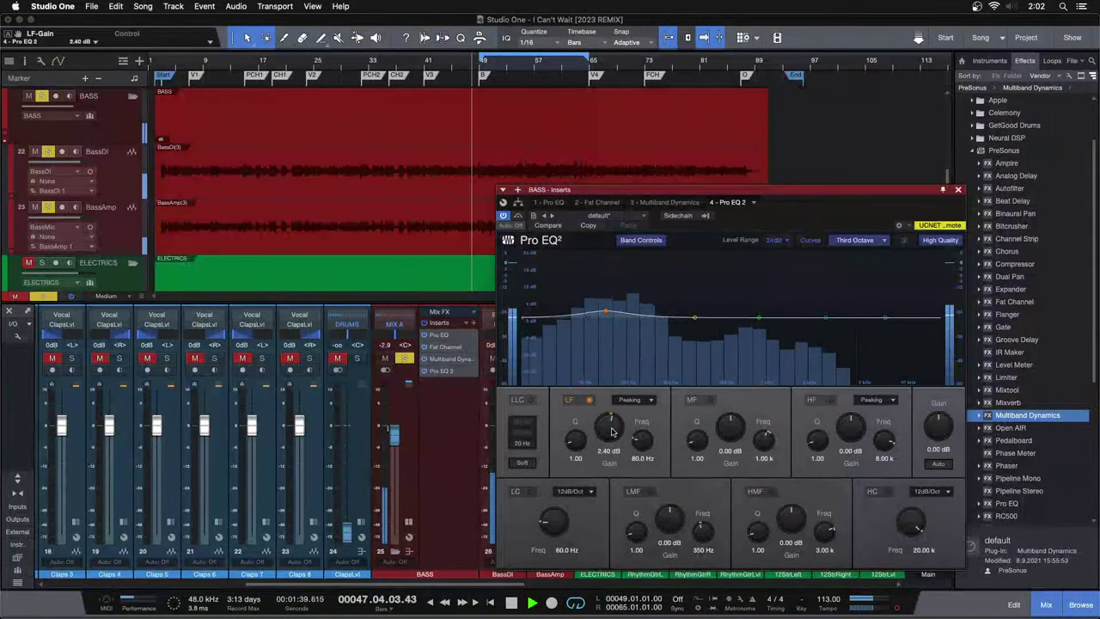
pyautogui.scroll(1, 612, 432)
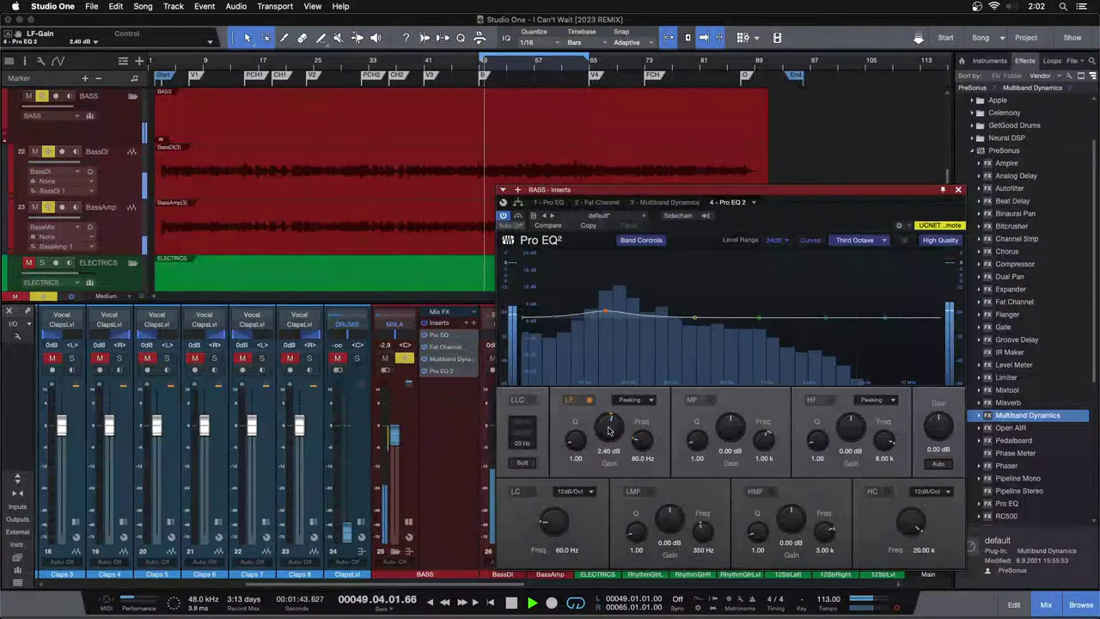
# Enable the low cut of Pro EQ 2 at 28.3 Hz and raise its LF gain to 3.36 dB.
pyautogui.click(456, 335)
pyautogui.click(738, 202)
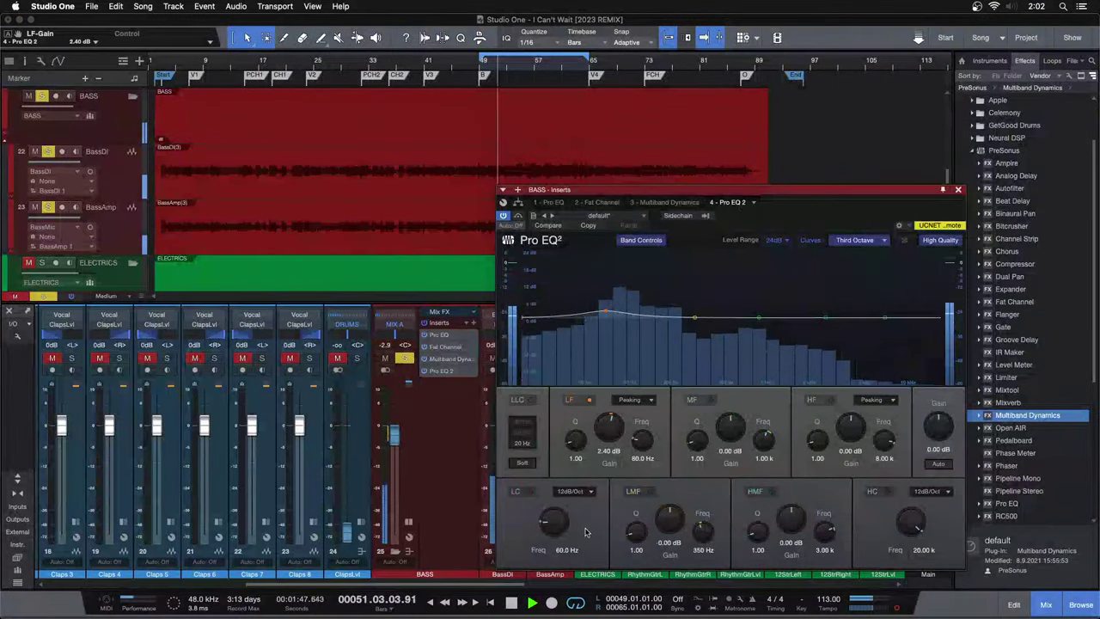
pyautogui.click(558, 526)
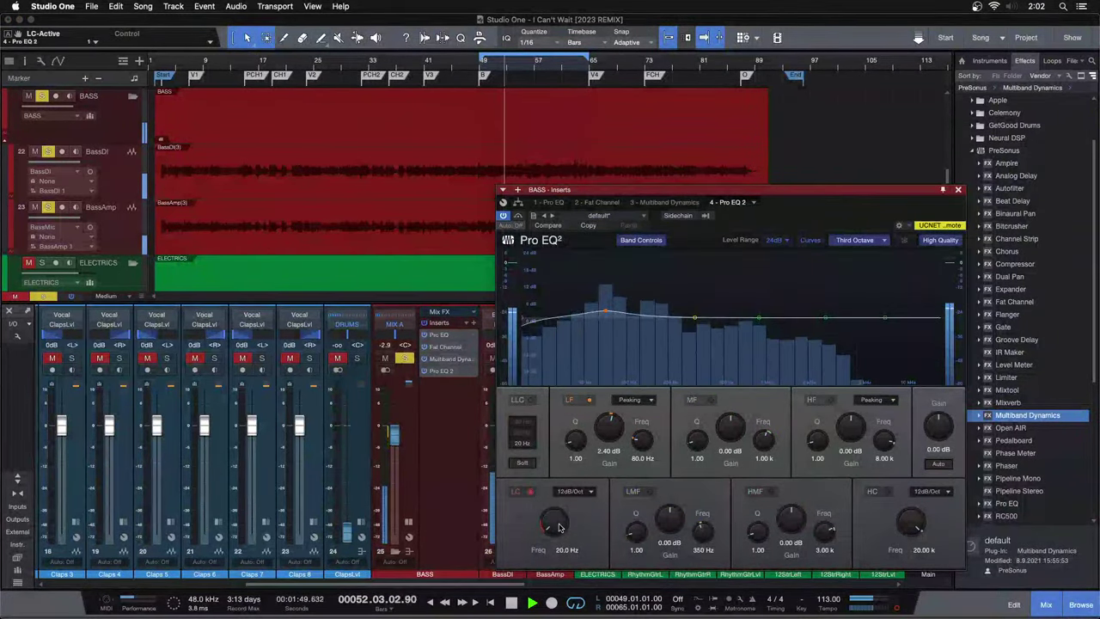
pyautogui.scroll(1, 560, 527)
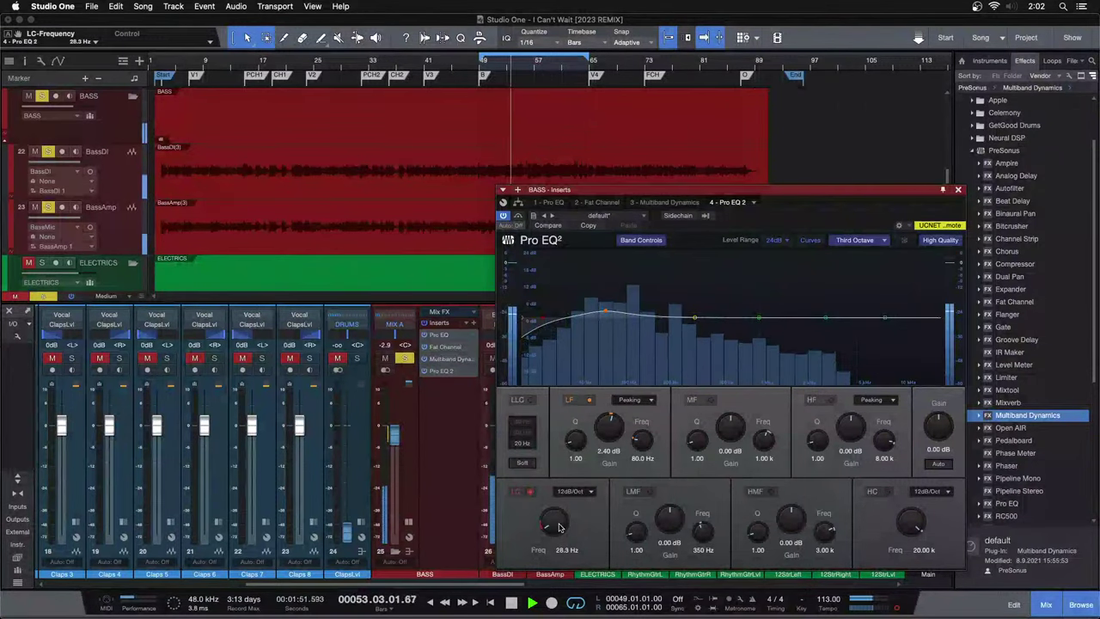
pyautogui.scroll(2, 608, 428)
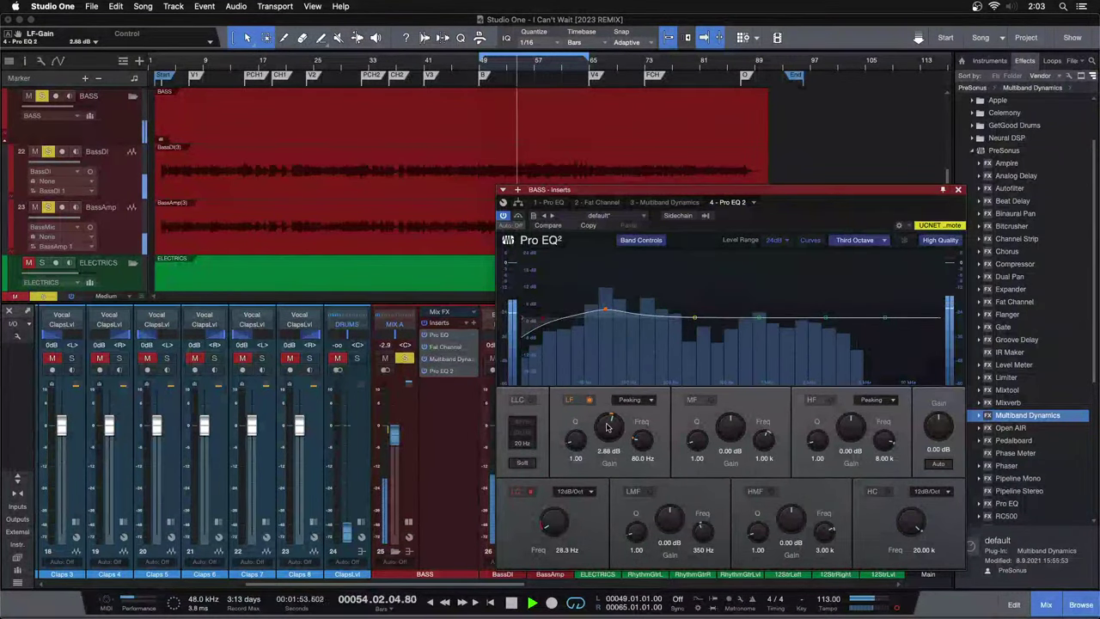
pyautogui.scroll(-2, 608, 427)
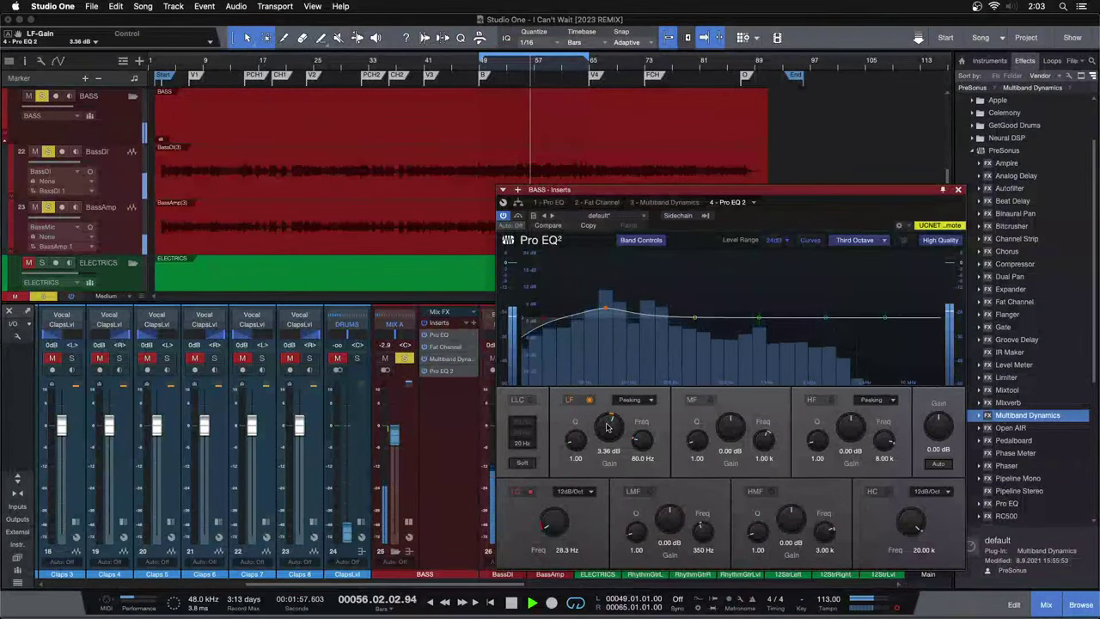
pyautogui.scroll(2, 608, 427)
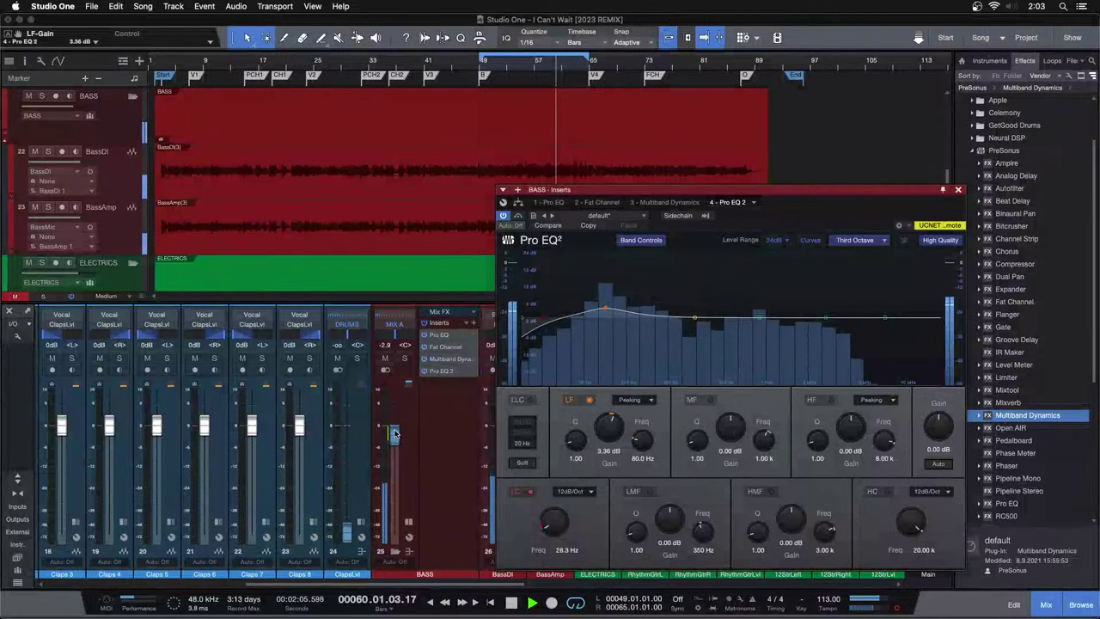
# With the BASS bus unsoloed, set its volume to -2.5 dB and raise the Pro EQ 2 LF gain to 4.32 dB from the V3 marker.
pyautogui.moveTo(394, 431); pyautogui.dragTo(395, 430)
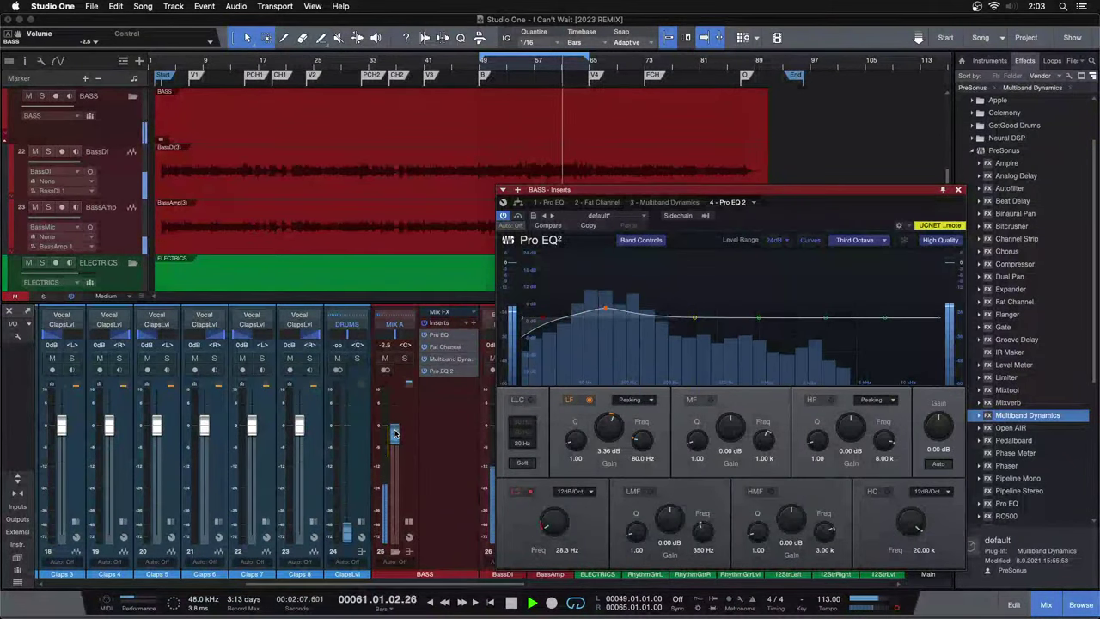
pyautogui.click(427, 66)
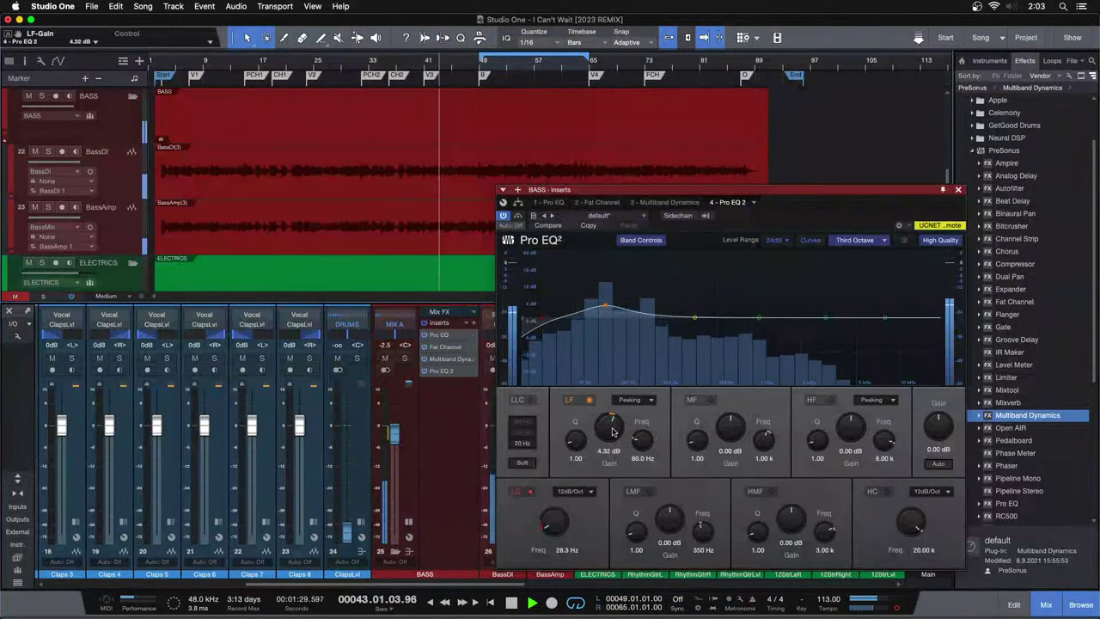
pyautogui.click(959, 189)
# Reopen Pro EQ 2 on the BASS bus and move its window clear of the BASS channel fader.
pyautogui.click(408, 521)
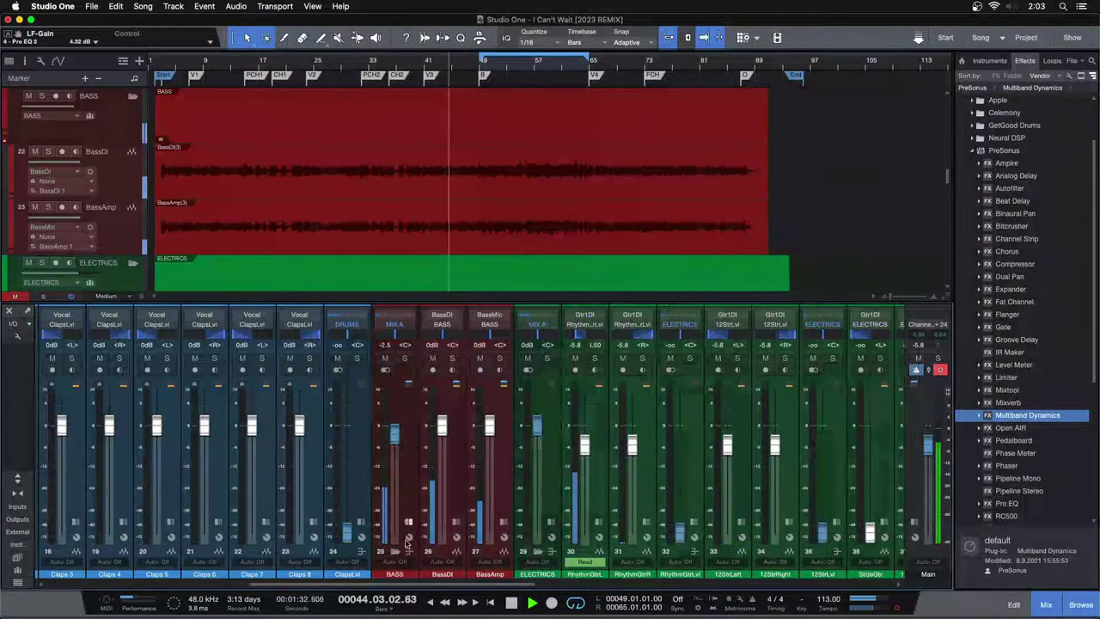
pyautogui.moveTo(395, 584); pyautogui.dragTo(207, 590)
pyautogui.hscroll(10, 207, 590)
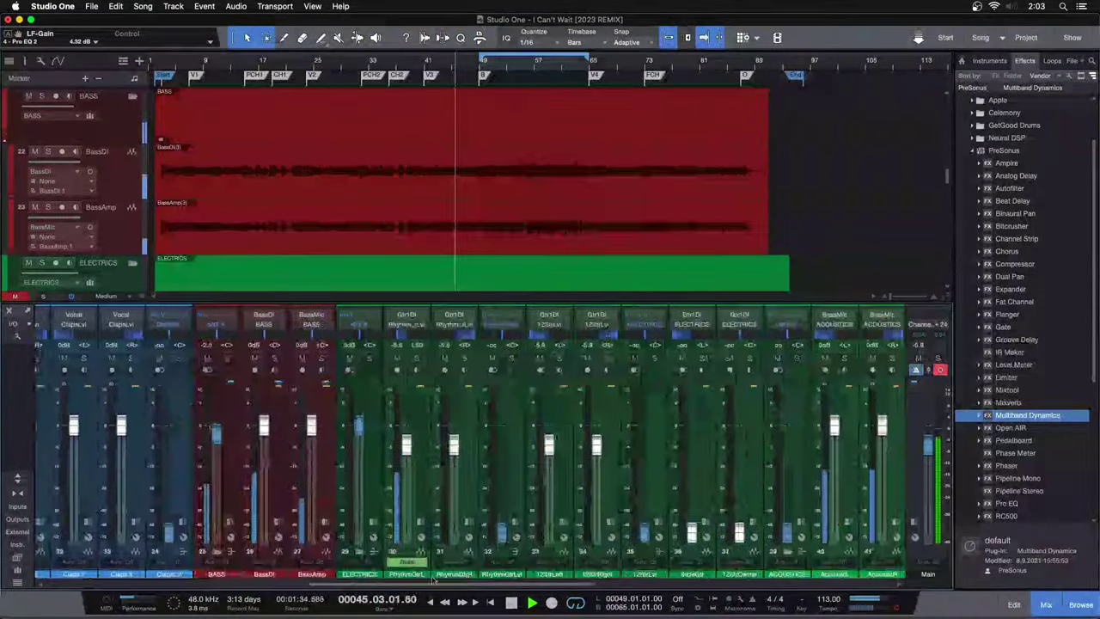
pyautogui.click(556, 522)
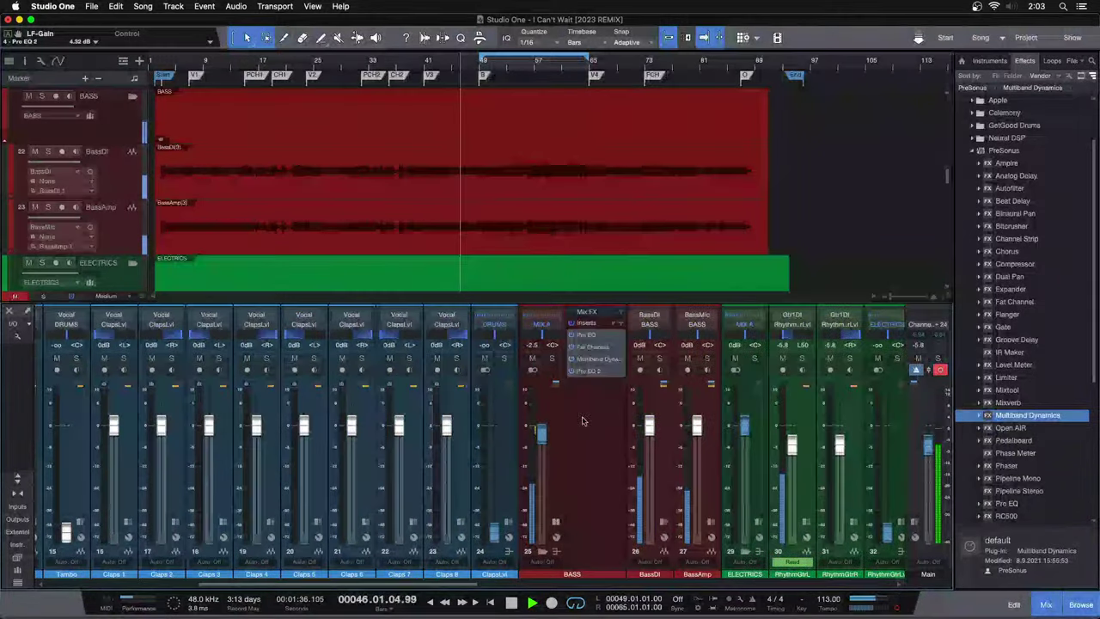
pyautogui.click(587, 371)
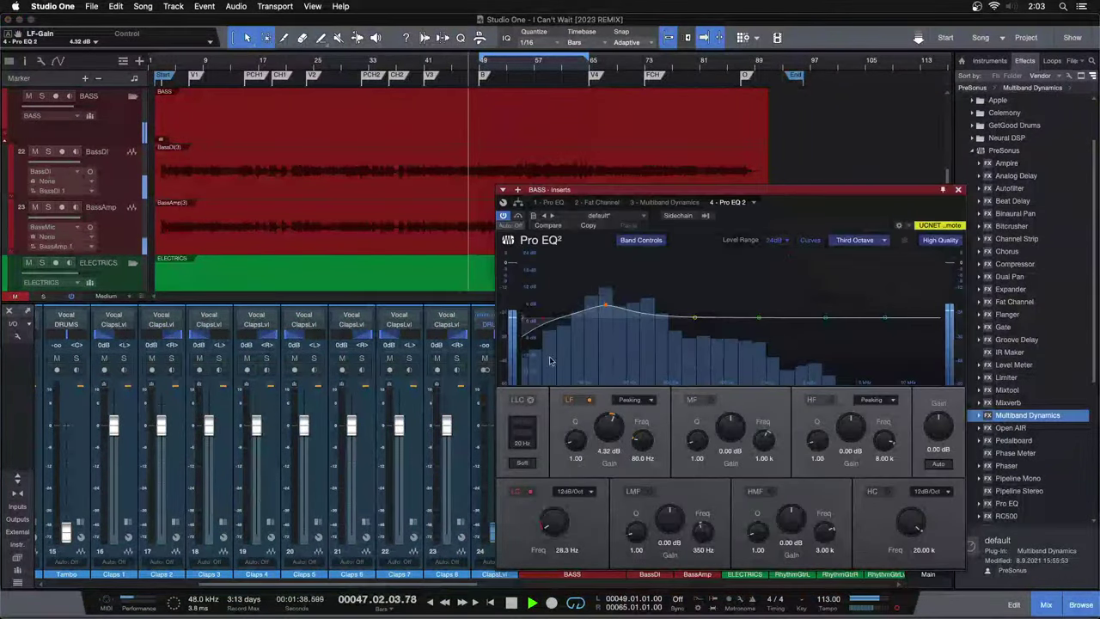
pyautogui.moveTo(804, 225); pyautogui.dragTo(930, 231)
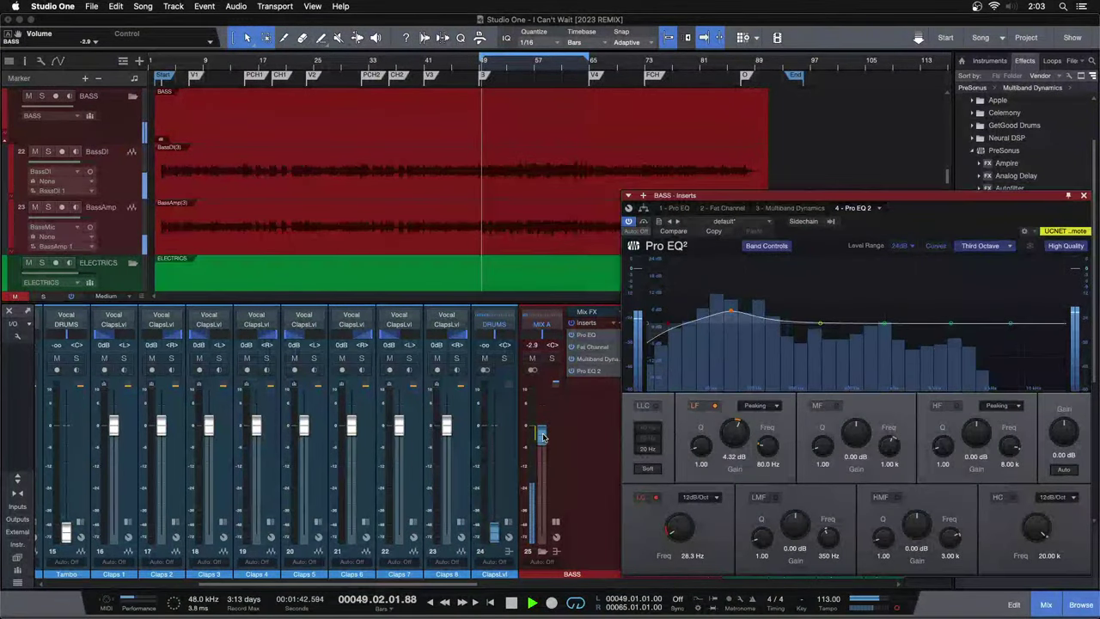
# Set the BASS bus volume to -2.9 dB and compare LF gain settings soloed and in the full mix, ending at 4.32 dB.
pyautogui.scroll(1, 730, 440)
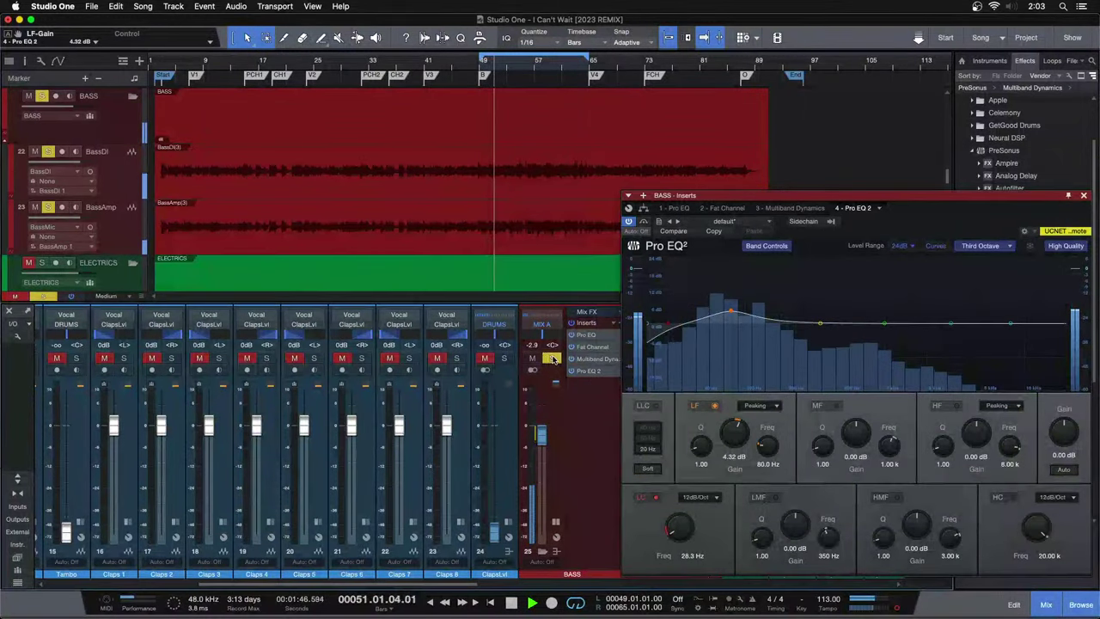
pyautogui.moveTo(735, 438); pyautogui.dragTo(737, 445)
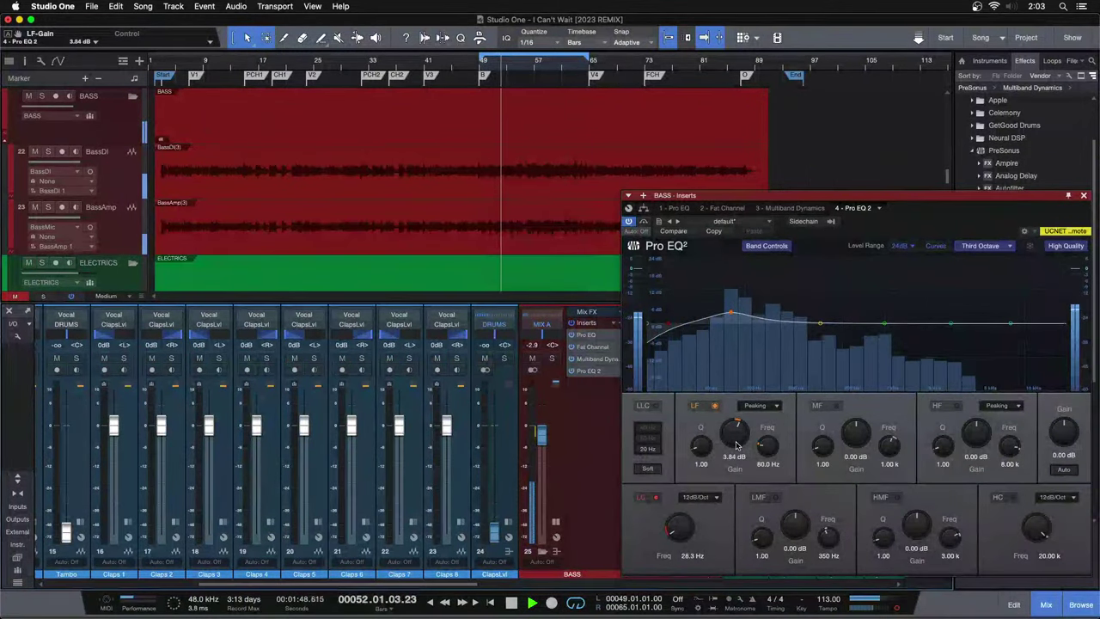
pyautogui.click(551, 358)
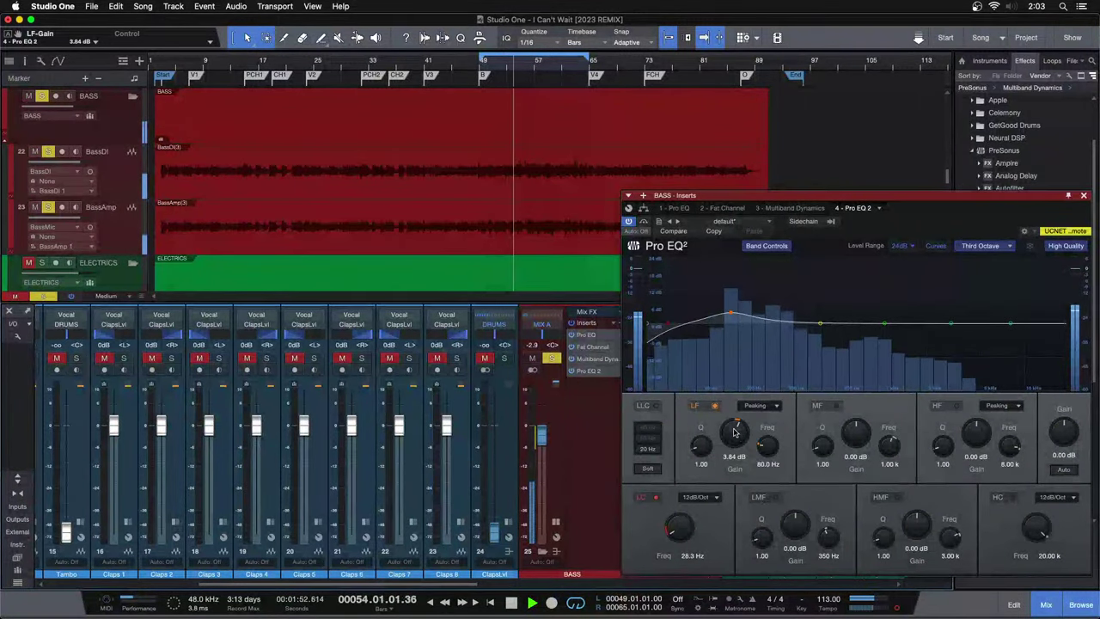
pyautogui.scroll(-1, 734, 432)
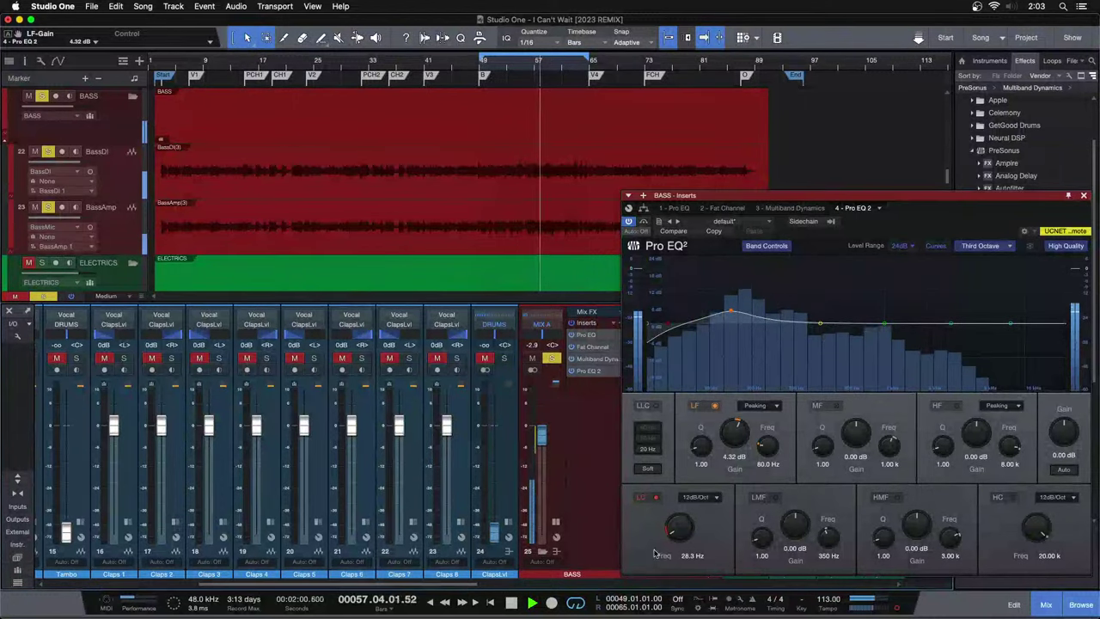
# Set the BASS bus Pro EQ 2 low cut to 34.8 Hz and LF gain to 4.80 dB, then raise the bus volume to -2.5 dB.
pyautogui.moveTo(686, 528); pyautogui.dragTo(685, 525)
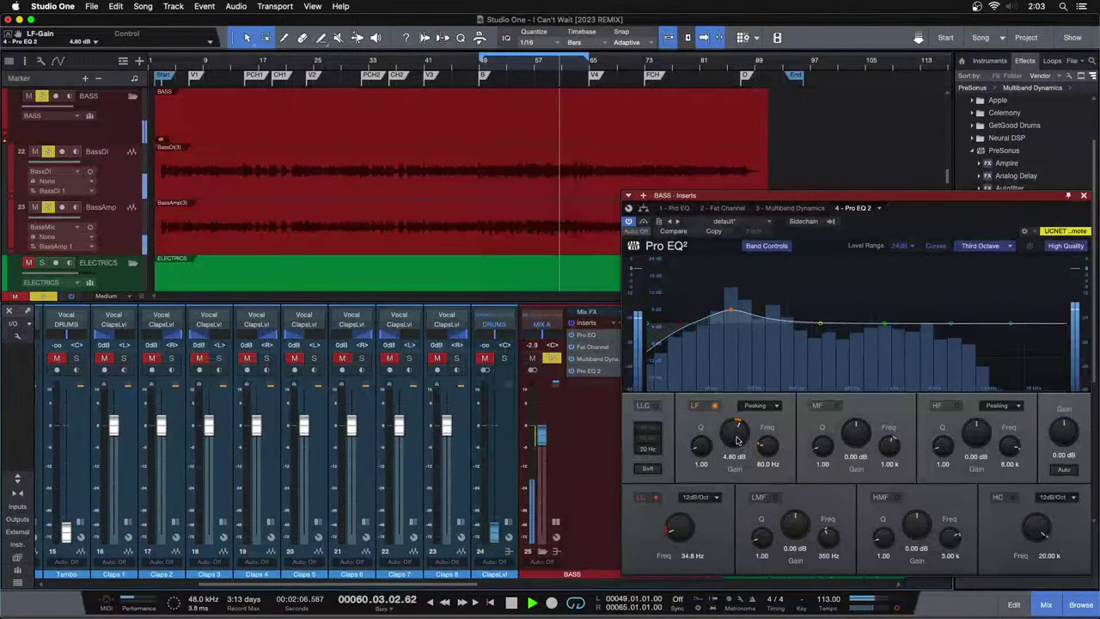
pyautogui.click(1083, 197)
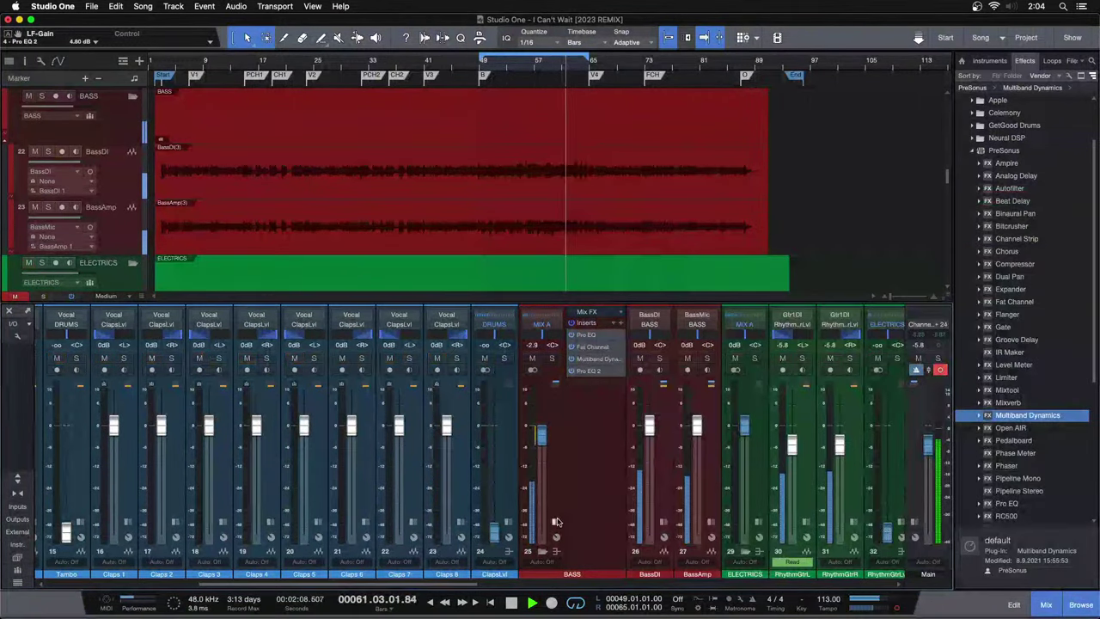
pyautogui.click(556, 523)
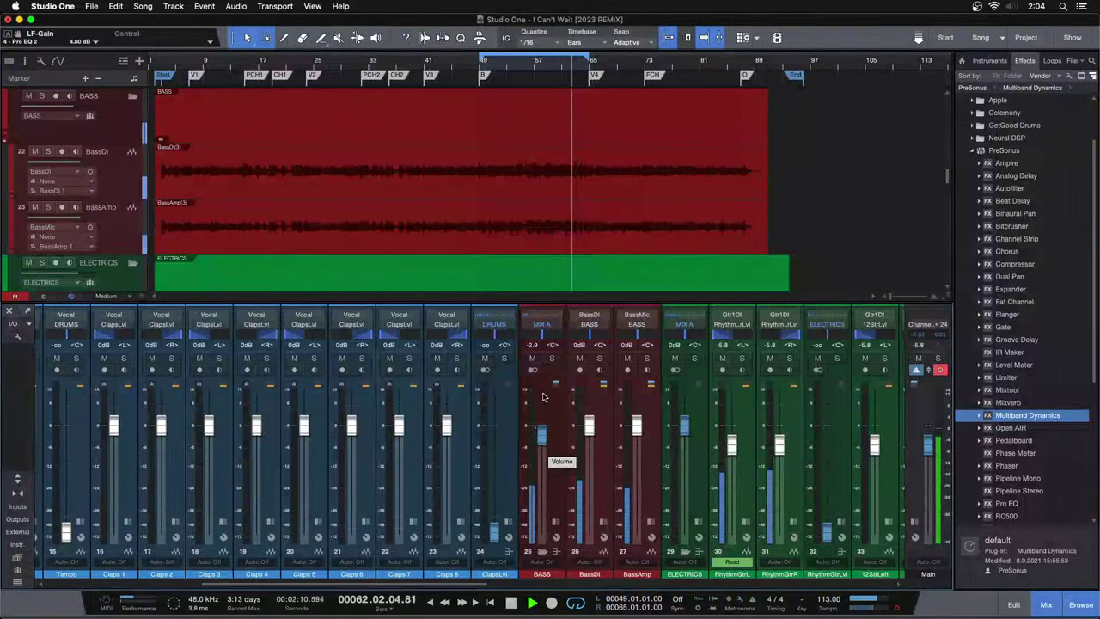
pyautogui.click(423, 60)
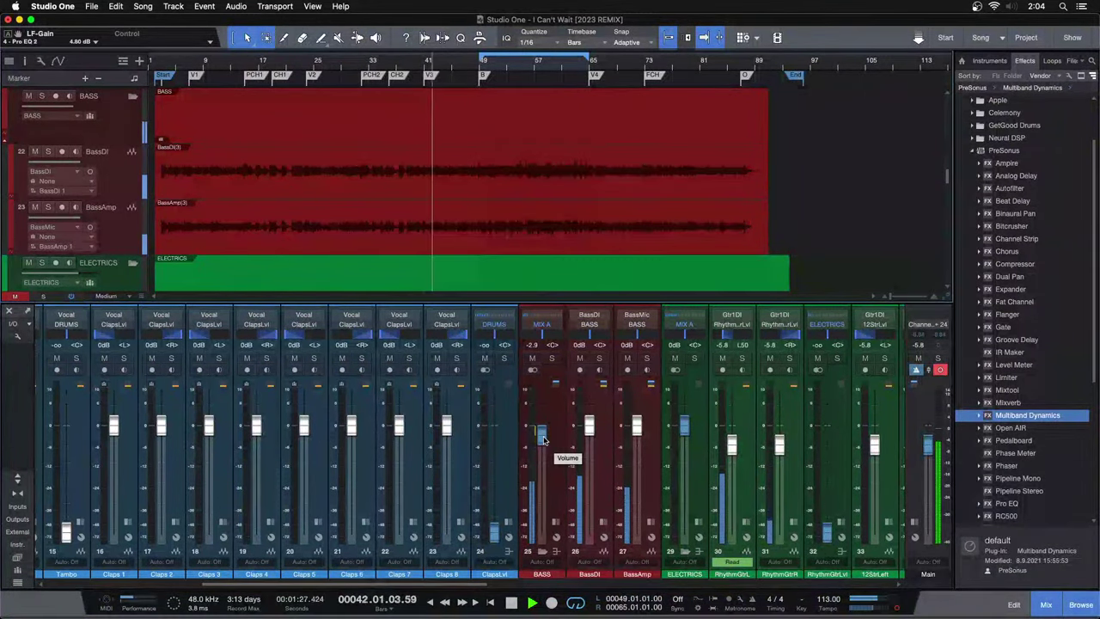
pyautogui.moveTo(541, 433); pyautogui.dragTo(541, 432)
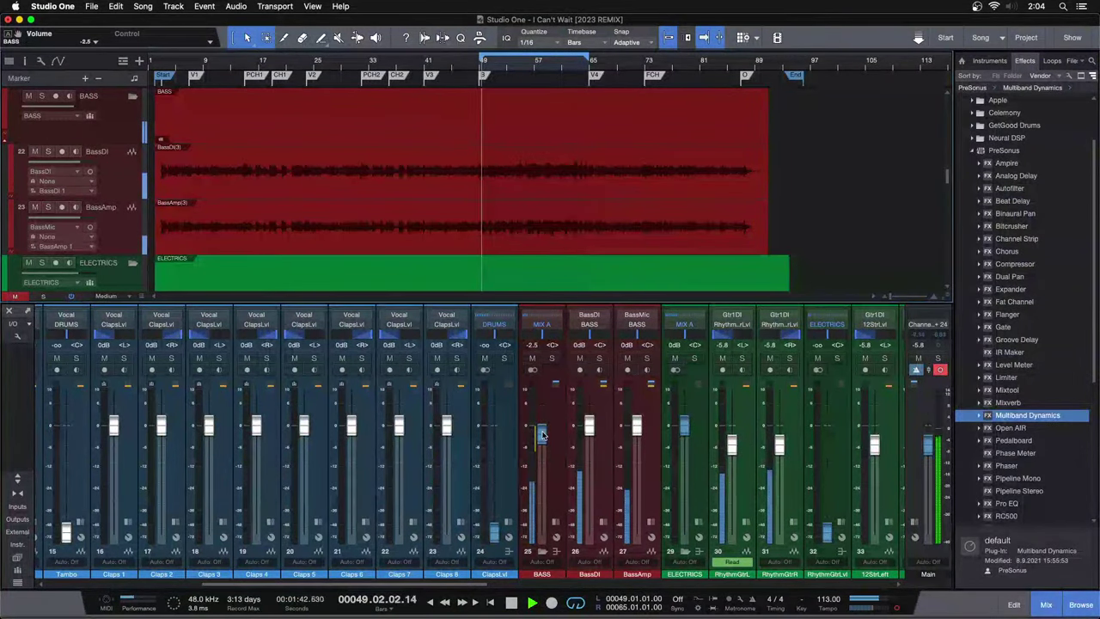
# Activate the Pro EQ on the Main output with its low cut off and its high cut at 100 Hz, and replay from the loop start.
pyautogui.moveTo(469, 588); pyautogui.dragTo(909, 582)
pyautogui.click(915, 523)
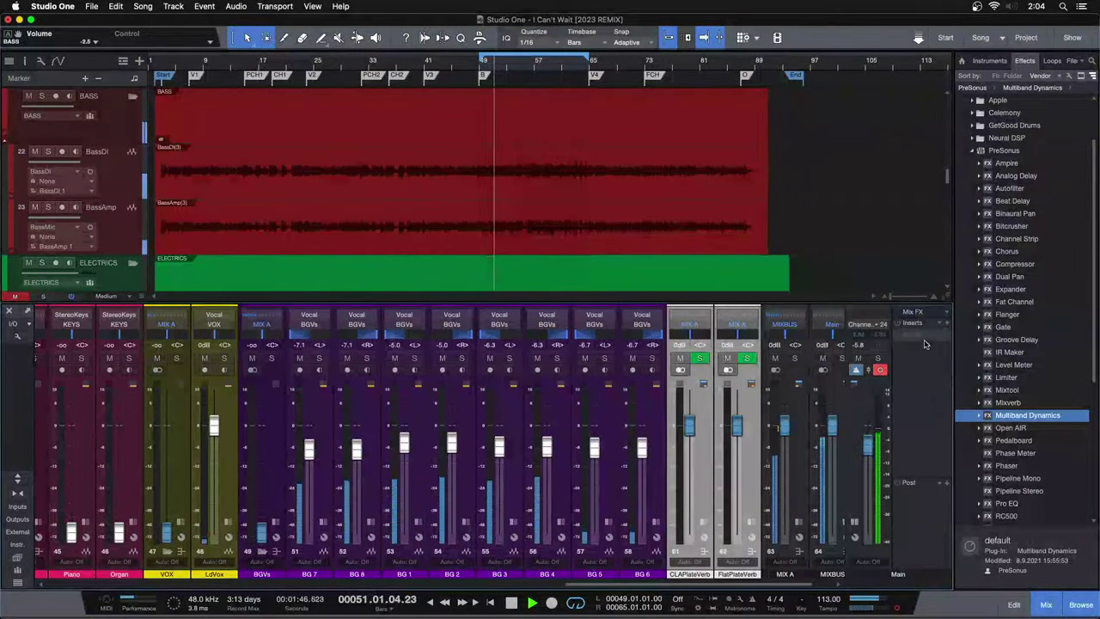
pyautogui.rightClick(919, 335)
pyautogui.click(921, 361)
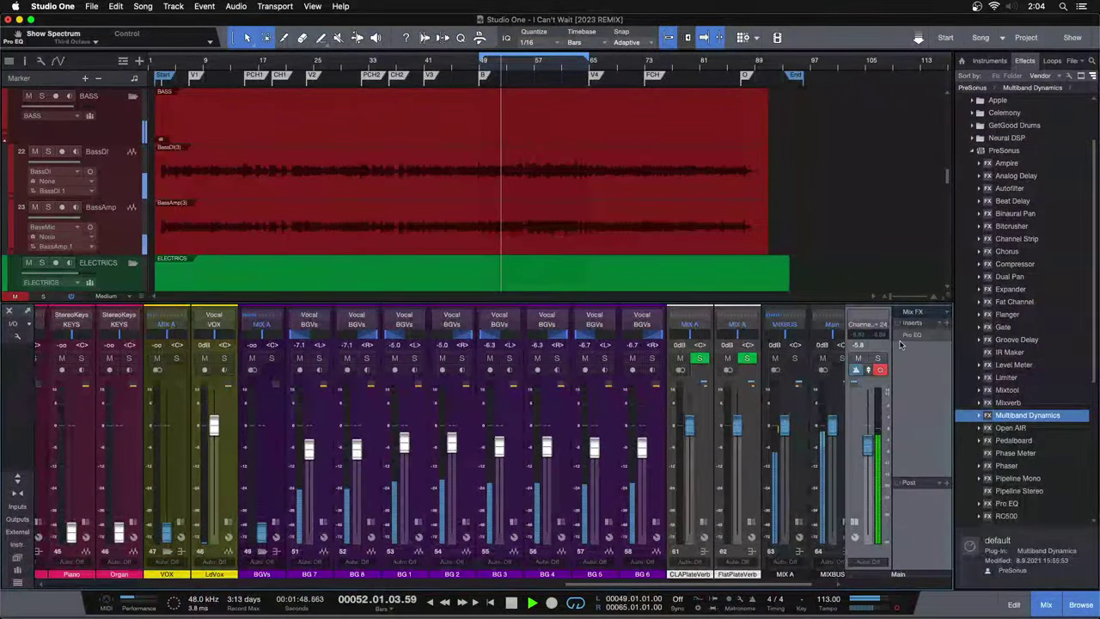
pyautogui.click(911, 337)
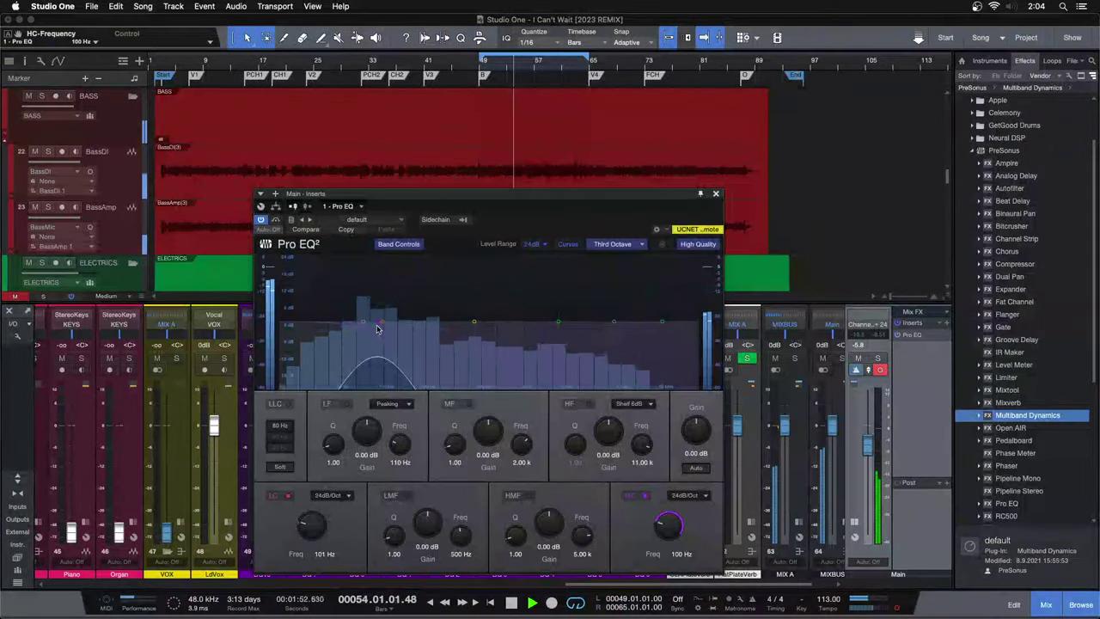
pyautogui.click(280, 498)
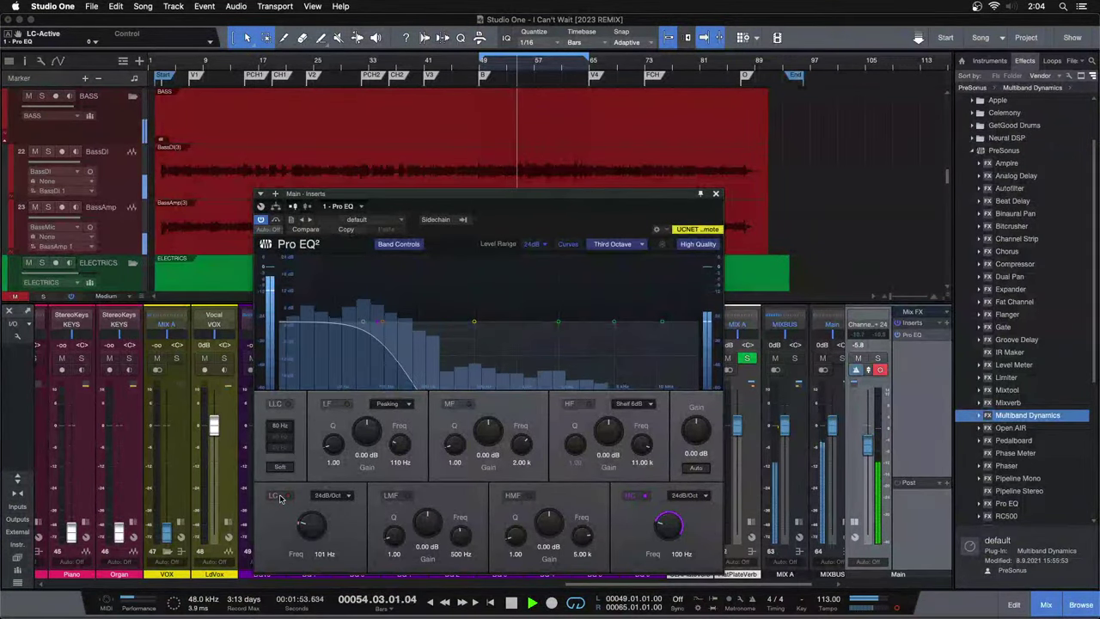
pyautogui.click(715, 193)
pyautogui.press('KP_1')
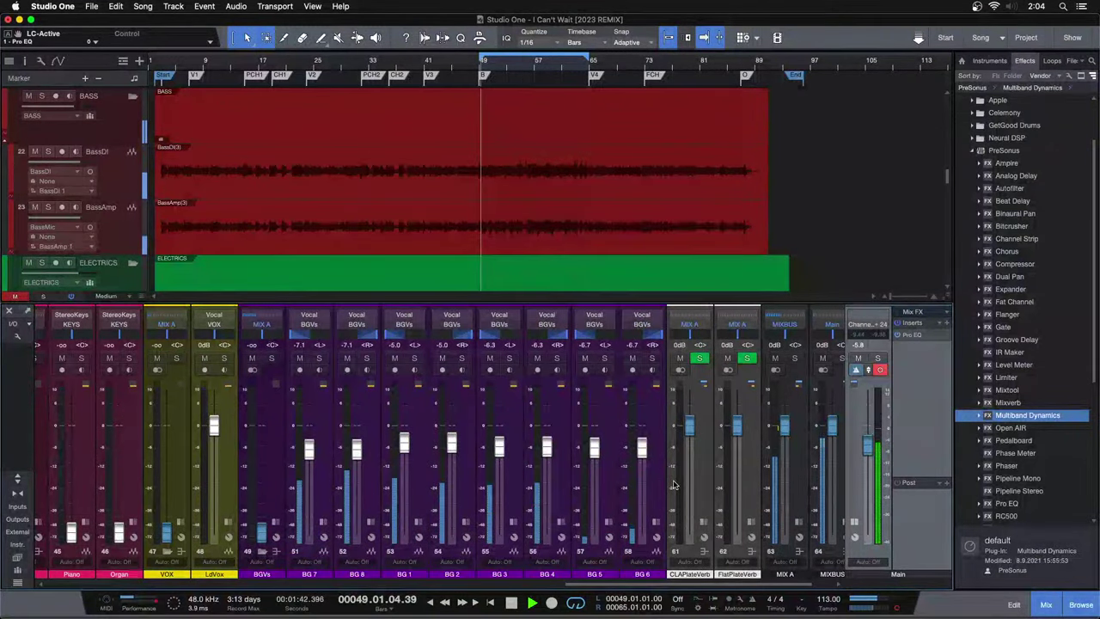
# Lower the BASS bus volume to -2.9 dB and bypass the Pro EQ on the Main output.
pyautogui.moveTo(684, 586); pyautogui.dragTo(334, 589)
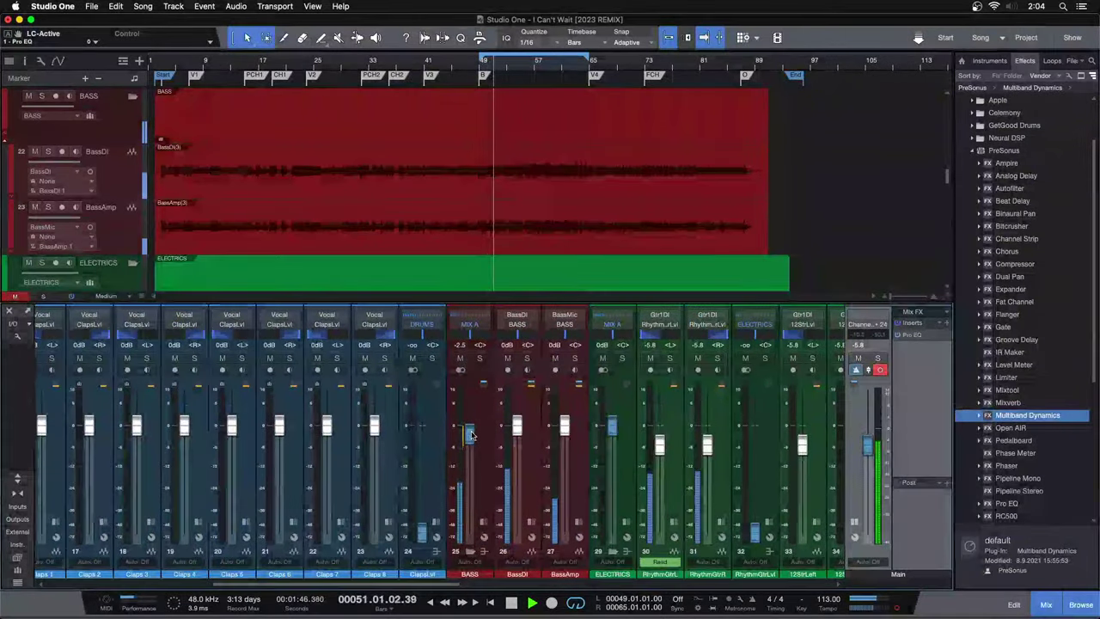
pyautogui.moveTo(468, 432); pyautogui.dragTo(469, 434)
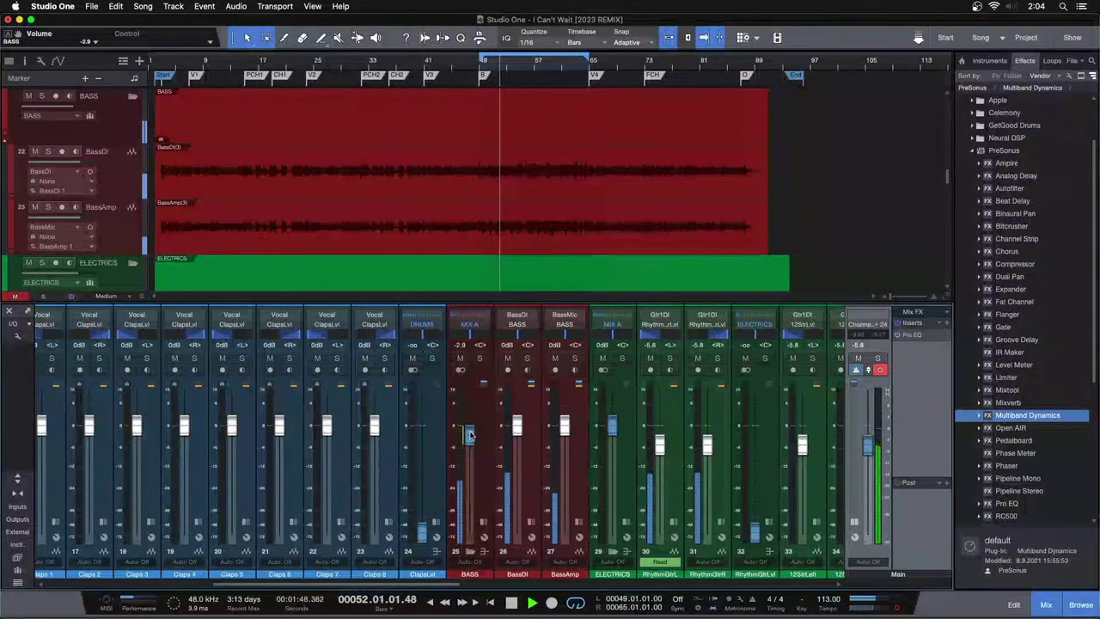
pyautogui.moveTo(444, 593); pyautogui.dragTo(825, 588)
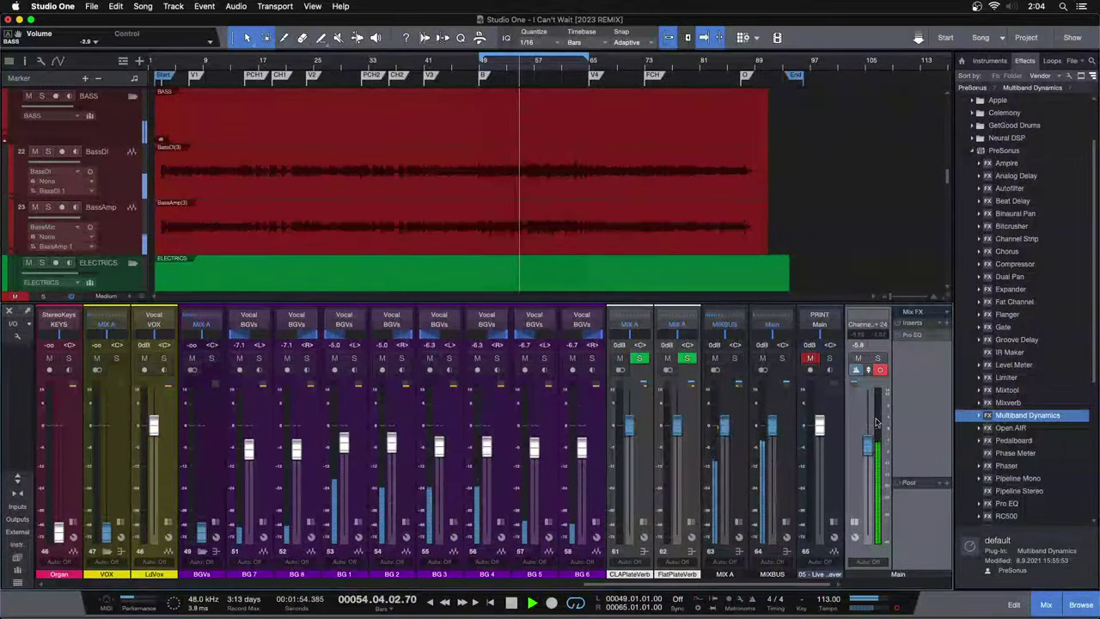
# Raise the HMF gain to 18.24 dB in the first Pro EQ on the BASS bus.
pyautogui.moveTo(698, 584); pyautogui.dragTo(387, 582)
pyautogui.click(388, 526)
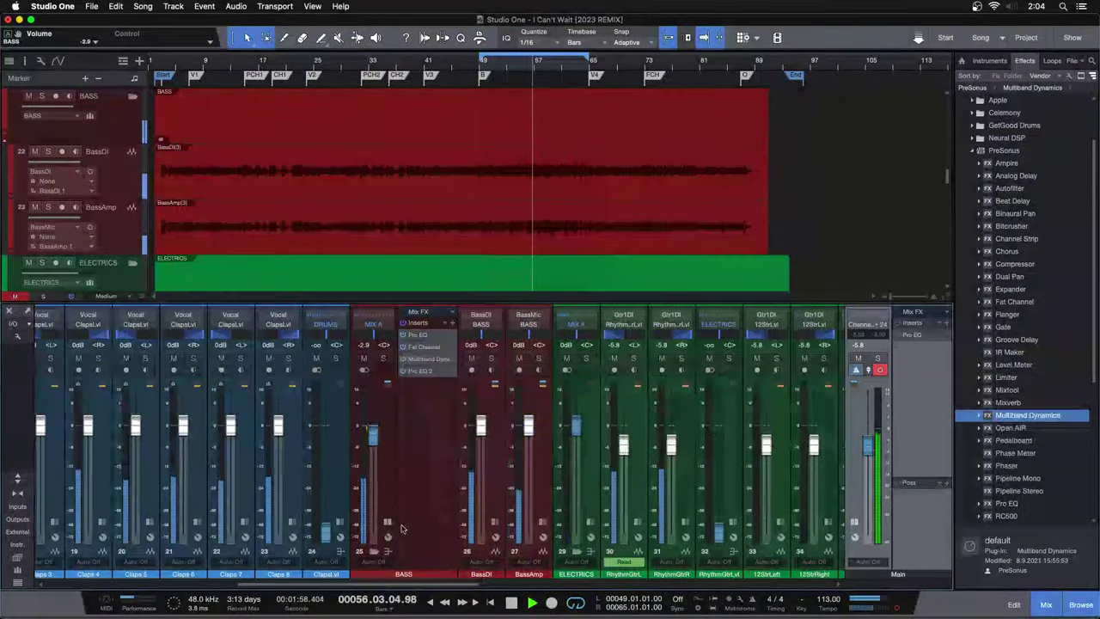
pyautogui.click(420, 334)
pyautogui.moveTo(524, 185); pyautogui.dragTo(369, 198)
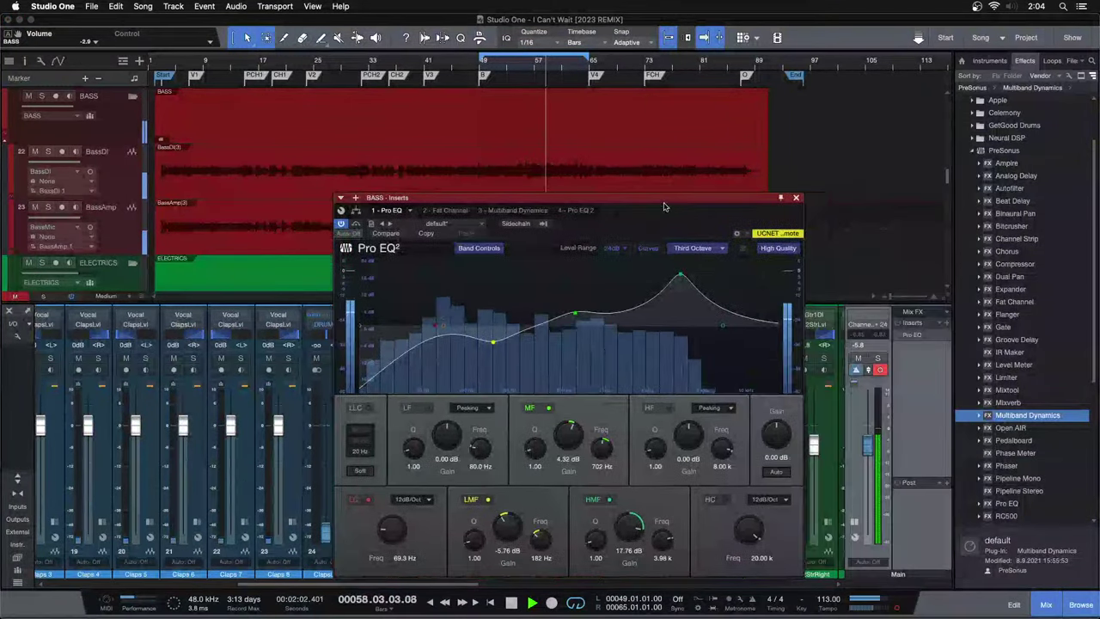
pyautogui.moveTo(626, 529); pyautogui.dragTo(625, 527)
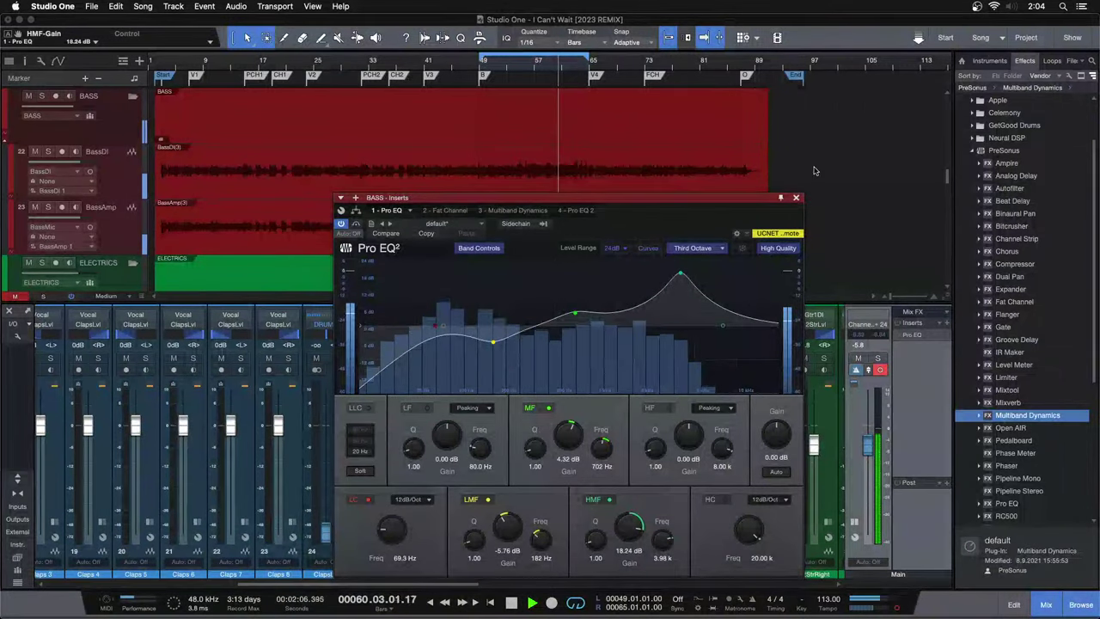
pyautogui.click(796, 198)
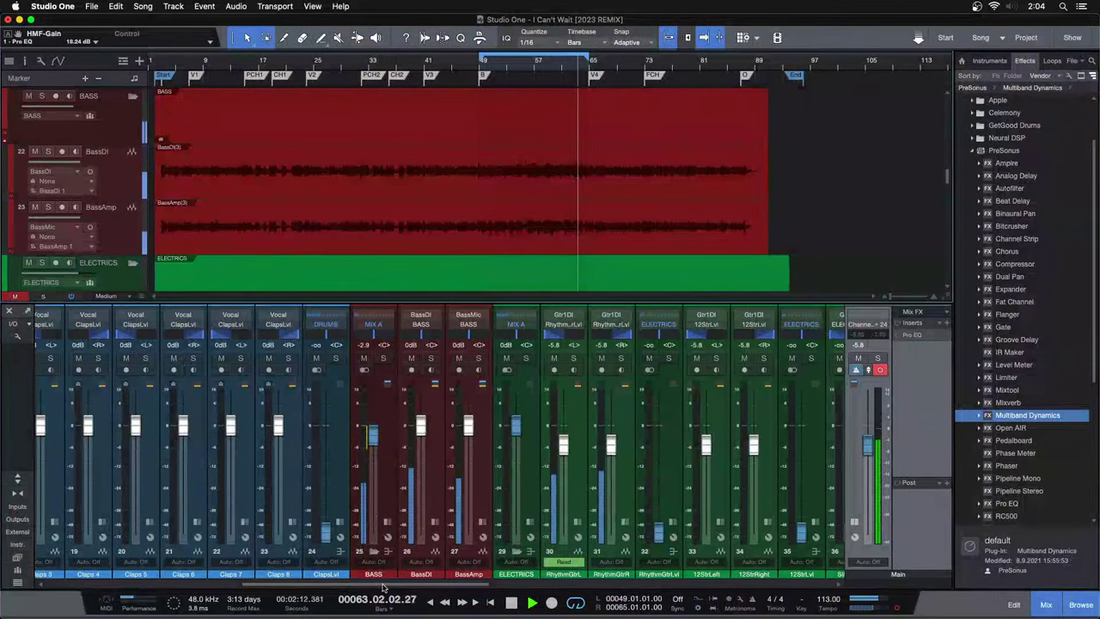
# Raise the HMF gain to 24.00 dB in the BASS bus's first Pro EQ and move its window clear of the BASS fader.
pyautogui.click(383, 358)
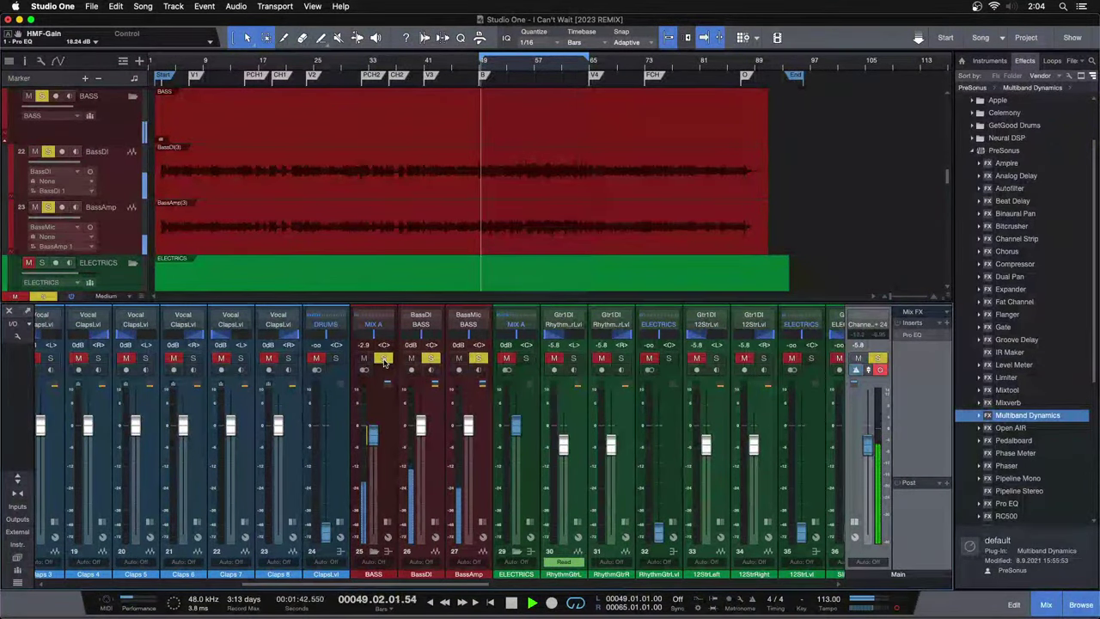
pyautogui.click(383, 359)
pyautogui.click(387, 521)
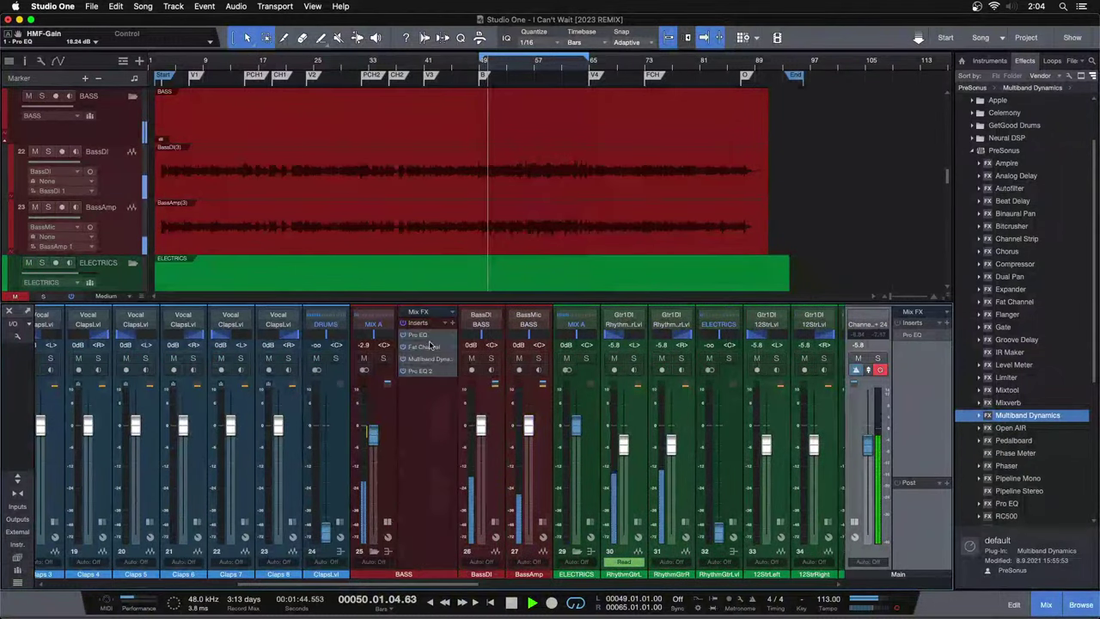
pyautogui.click(419, 335)
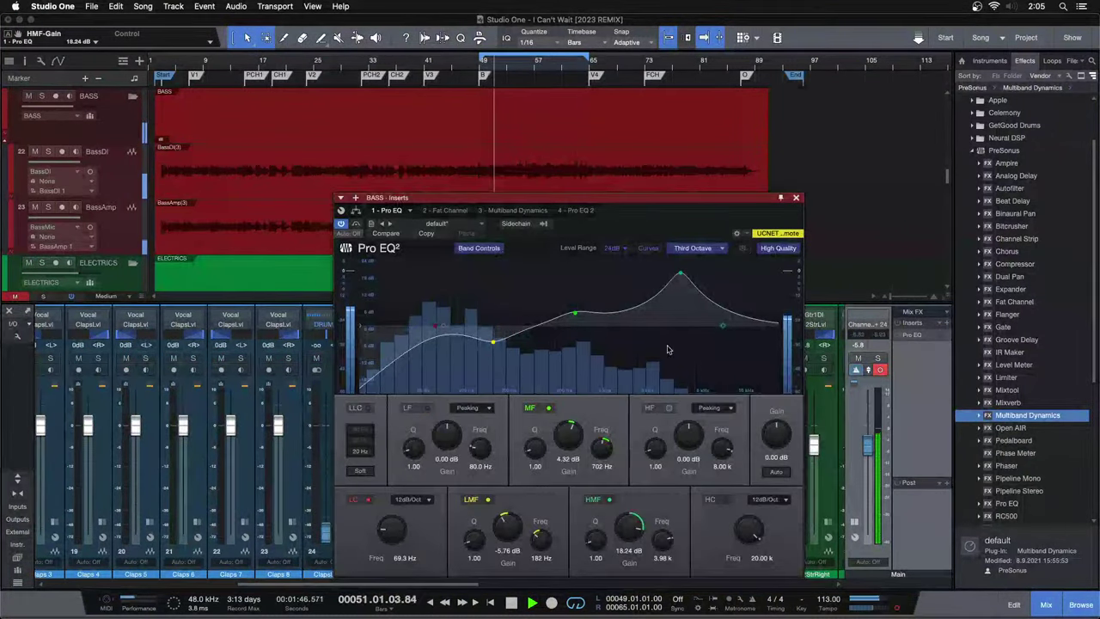
pyautogui.moveTo(613, 543); pyautogui.dragTo(648, 329)
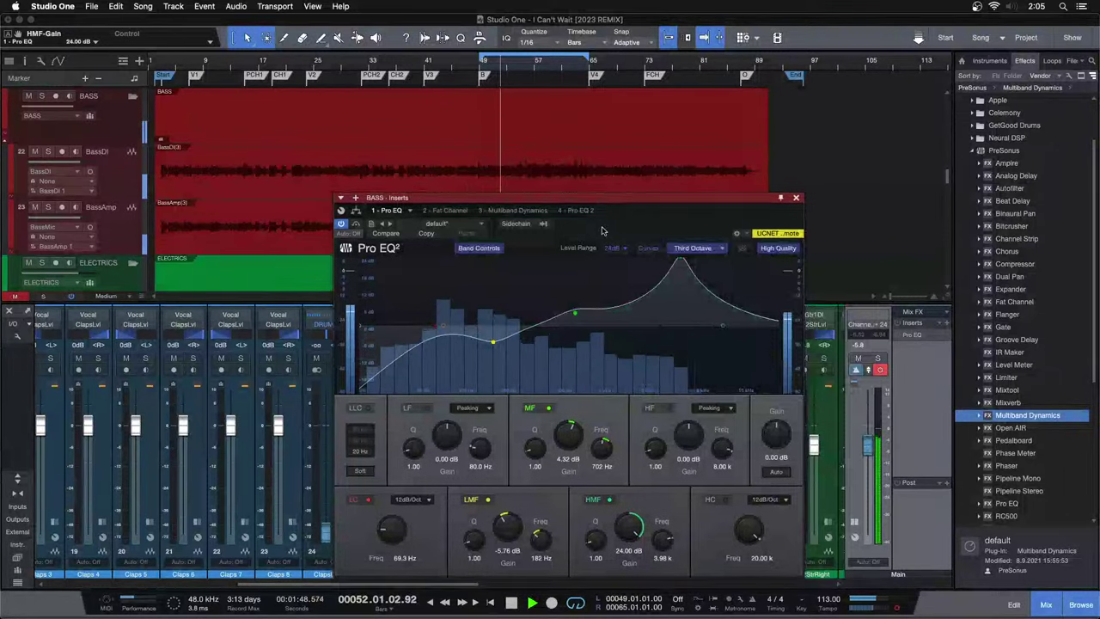
pyautogui.moveTo(604, 229); pyautogui.dragTo(671, 229)
# Check the BASS bus soloed, then lower its volume to -3.3 dB in the full mix.
pyautogui.click(384, 357)
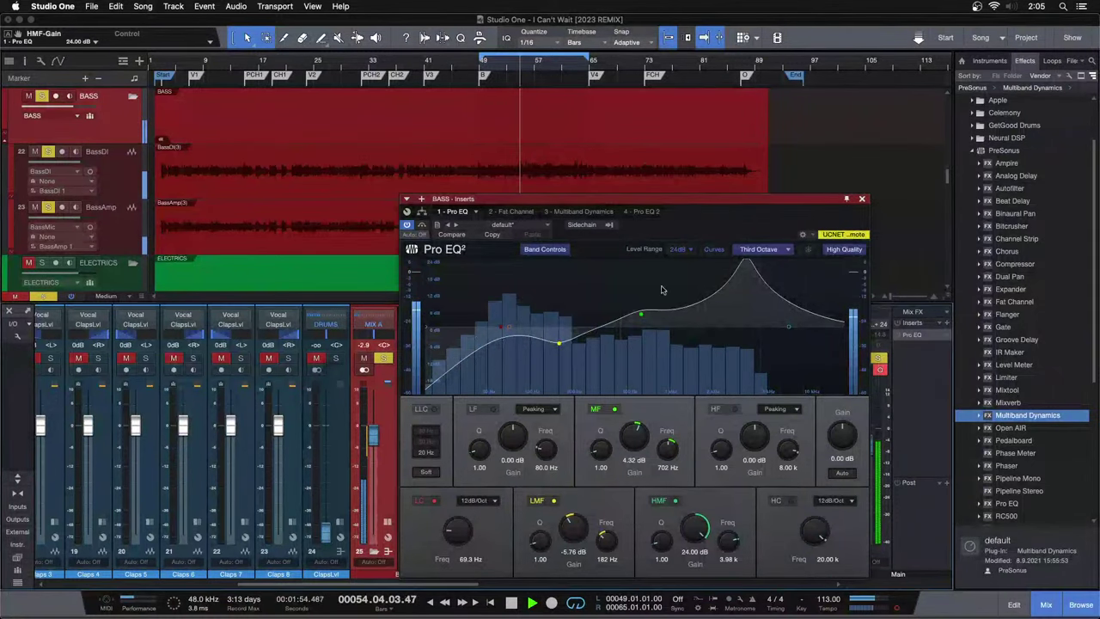
pyautogui.press('Escape')
pyautogui.press('s')
pyautogui.click(387, 523)
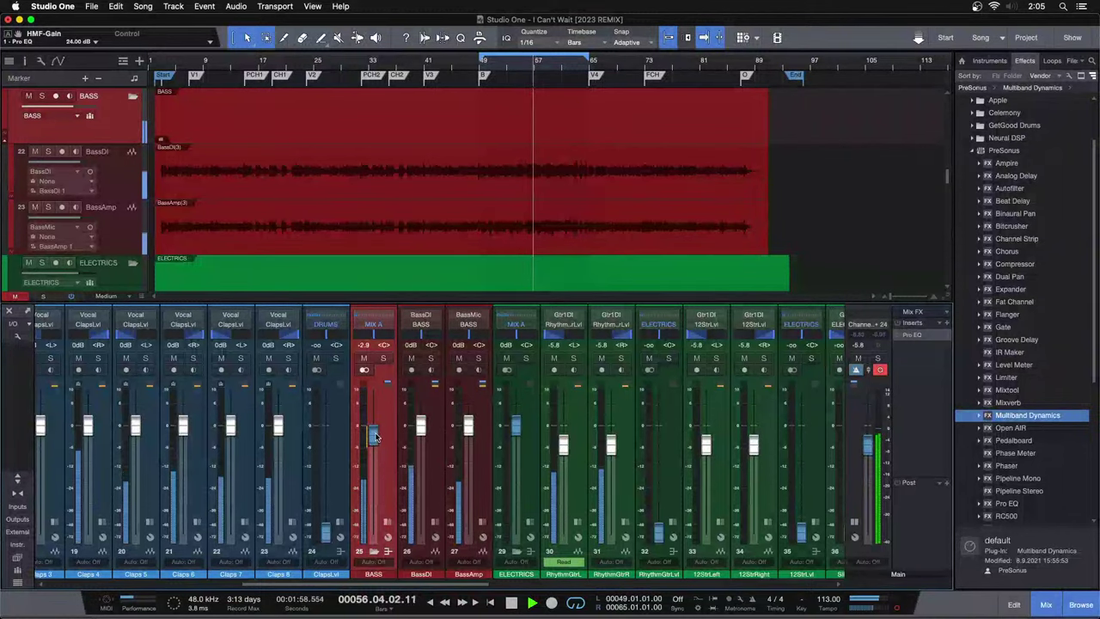
pyautogui.moveTo(374, 434); pyautogui.dragTo(375, 438)
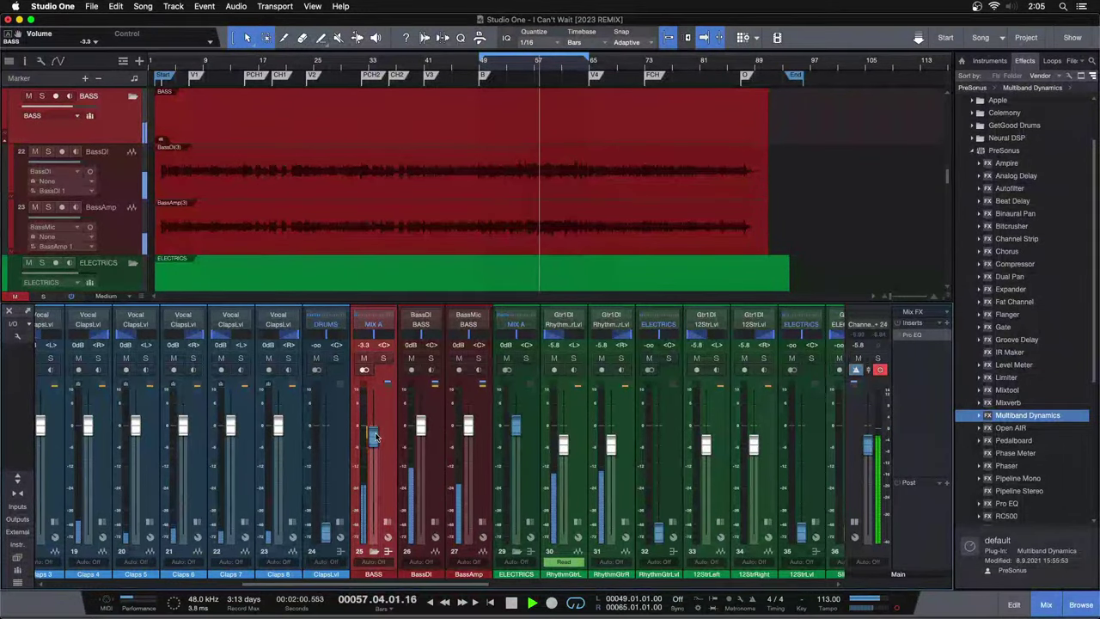
# Raise the Piano channel volume to 0 dB and play the song from the V1 marker.
pyautogui.moveTo(409, 584); pyautogui.dragTo(595, 574)
pyautogui.scroll(-10, 580, 200)
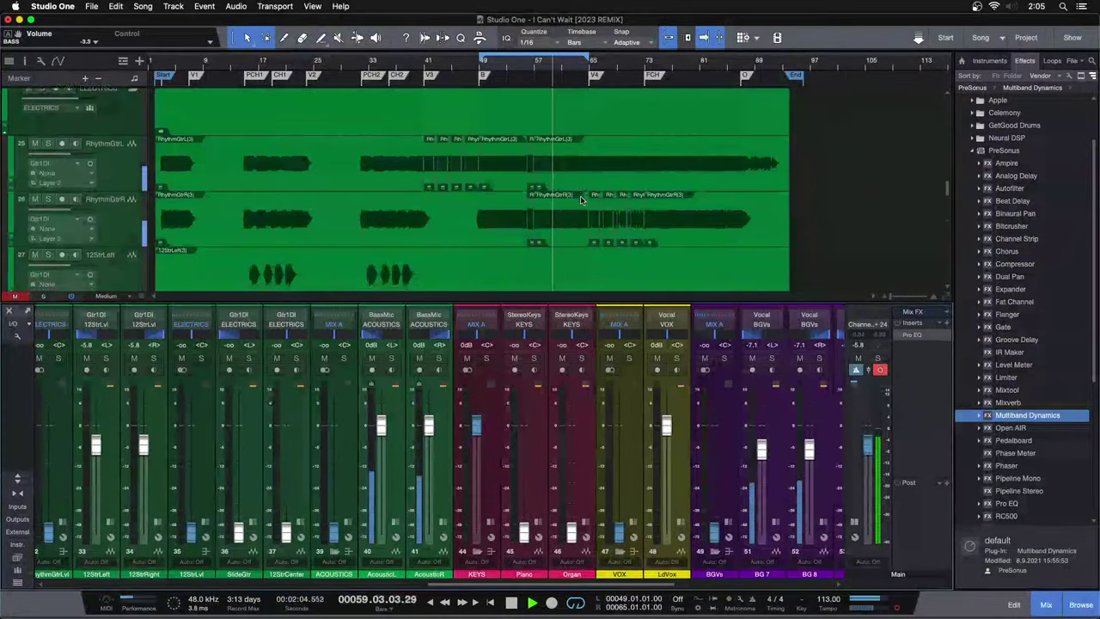
pyautogui.scroll(-5, 581, 201)
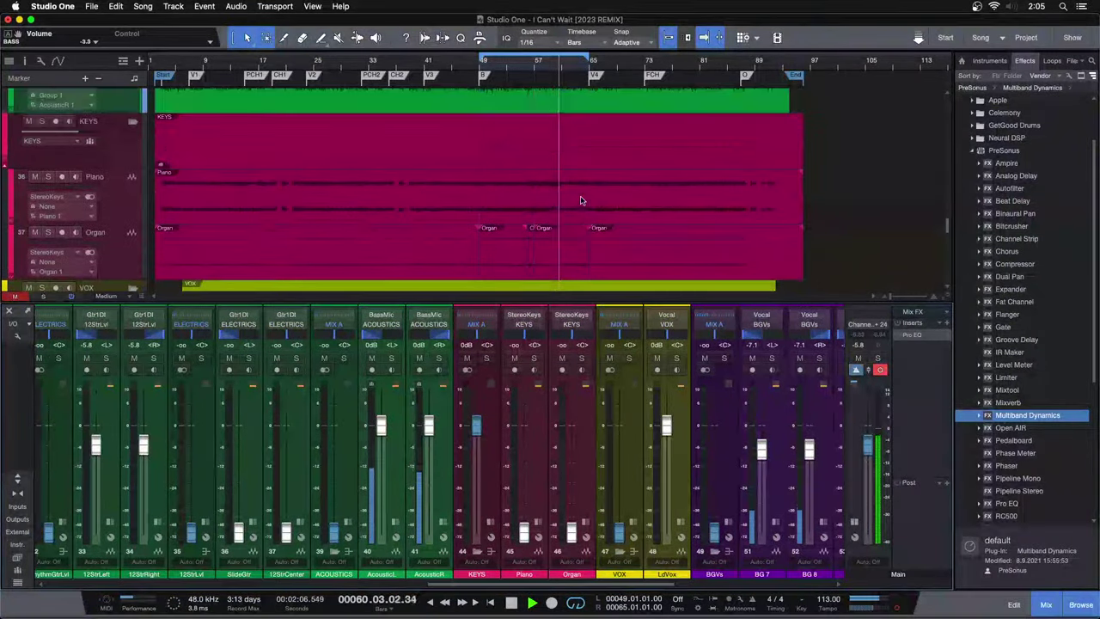
pyautogui.keyDown('super'); pyautogui.click(523, 532); pyautogui.keyUp('super')
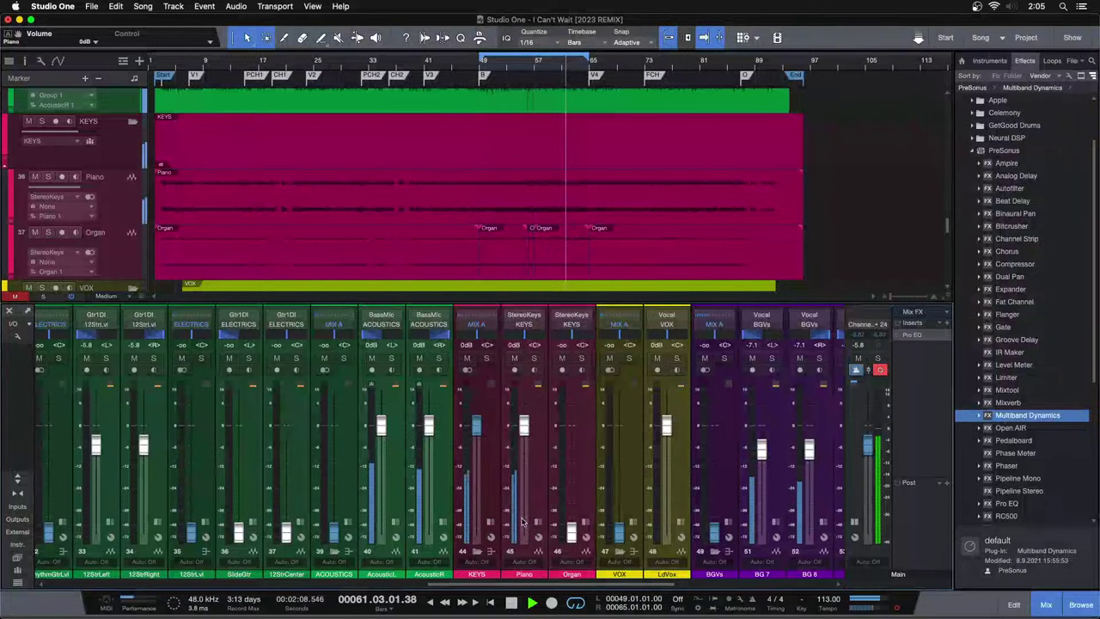
pyautogui.click(192, 62)
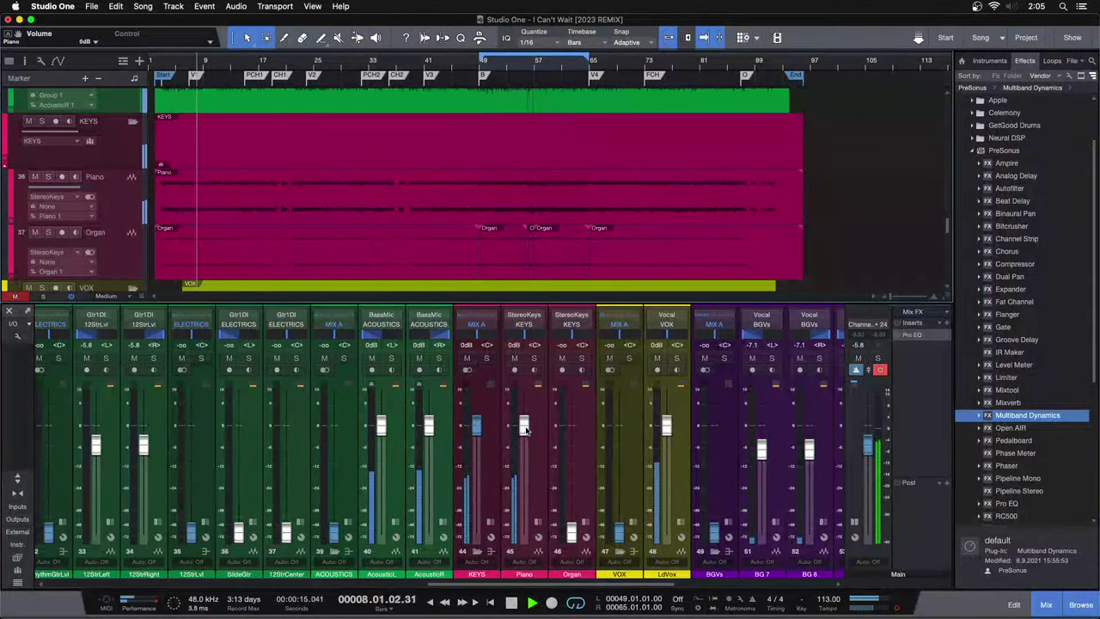
# Compare the mix with the ACOUSTICS bus at 0 dB and fully down, leaving it down, and set the Piano volume to -4.6 dB.
pyautogui.moveTo(524, 426); pyautogui.dragTo(419, 585)
pyautogui.keyDown('alt'); pyautogui.click(335, 526); pyautogui.keyUp('alt')
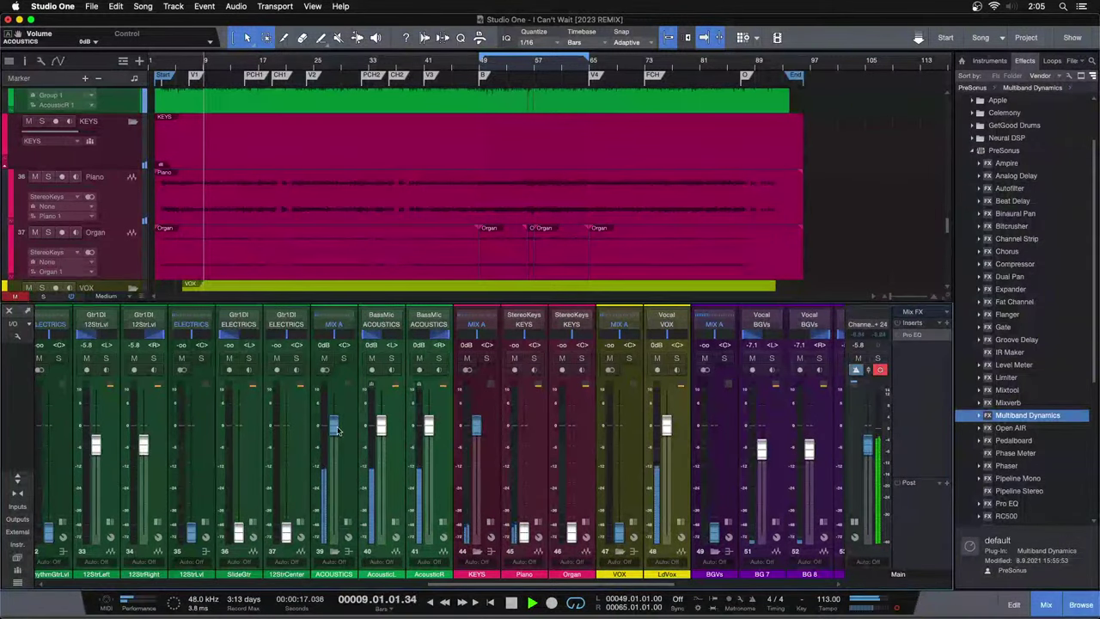
pyautogui.keyDown('alt'); pyautogui.click(524, 532); pyautogui.keyUp('alt')
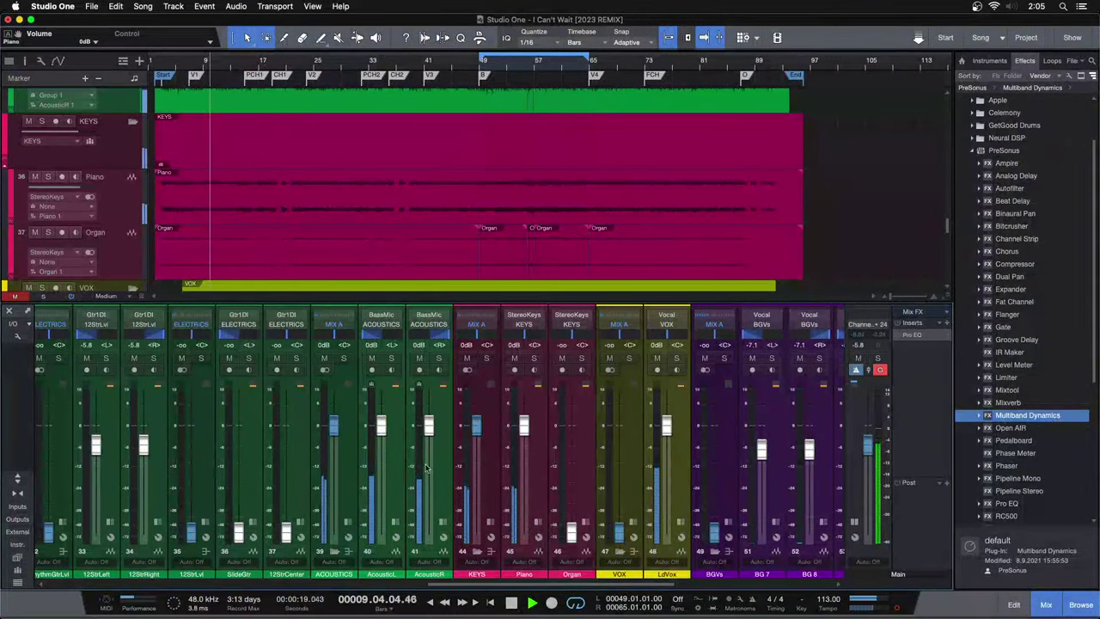
pyautogui.moveTo(333, 424); pyautogui.dragTo(334, 533)
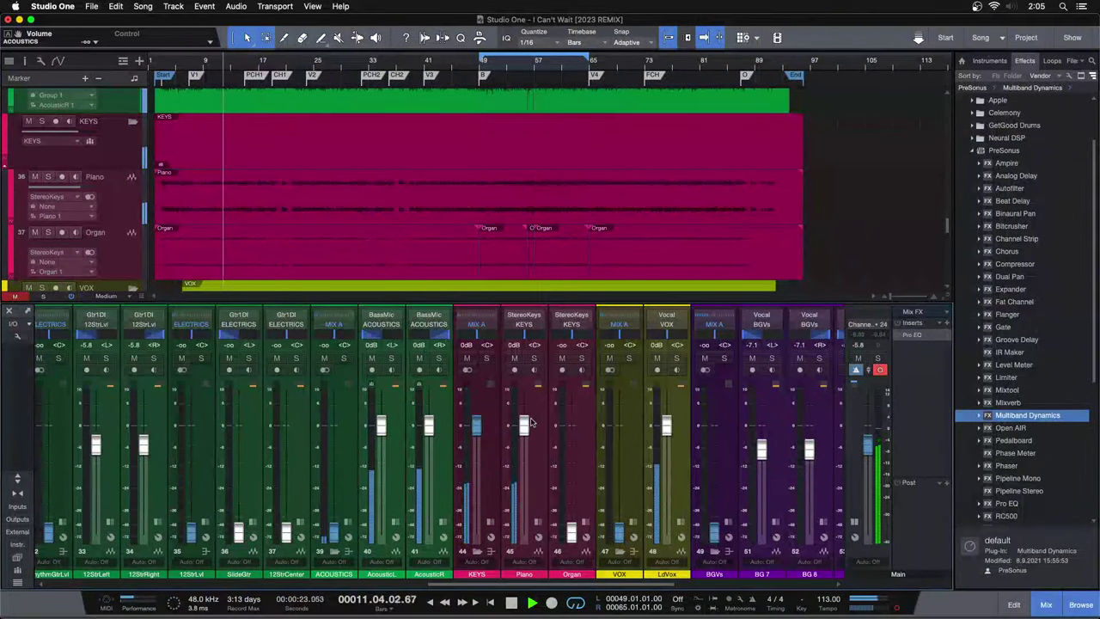
pyautogui.moveTo(524, 425); pyautogui.dragTo(523, 435)
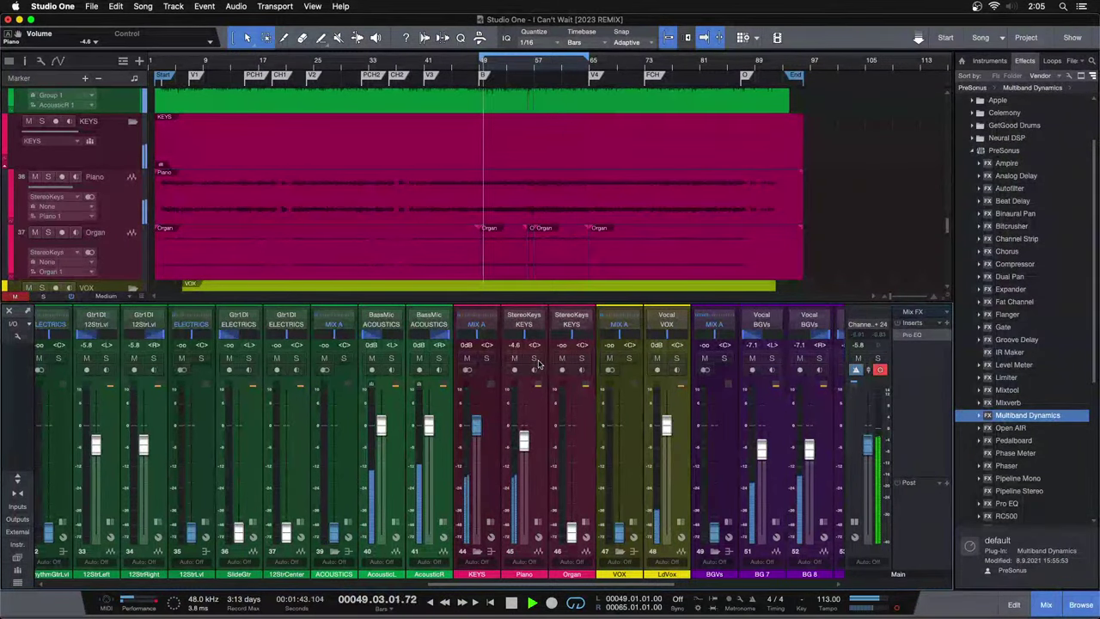
# Solo the Piano channel and insert a Pro EQ on it.
pyautogui.click(535, 360)
pyautogui.click(538, 522)
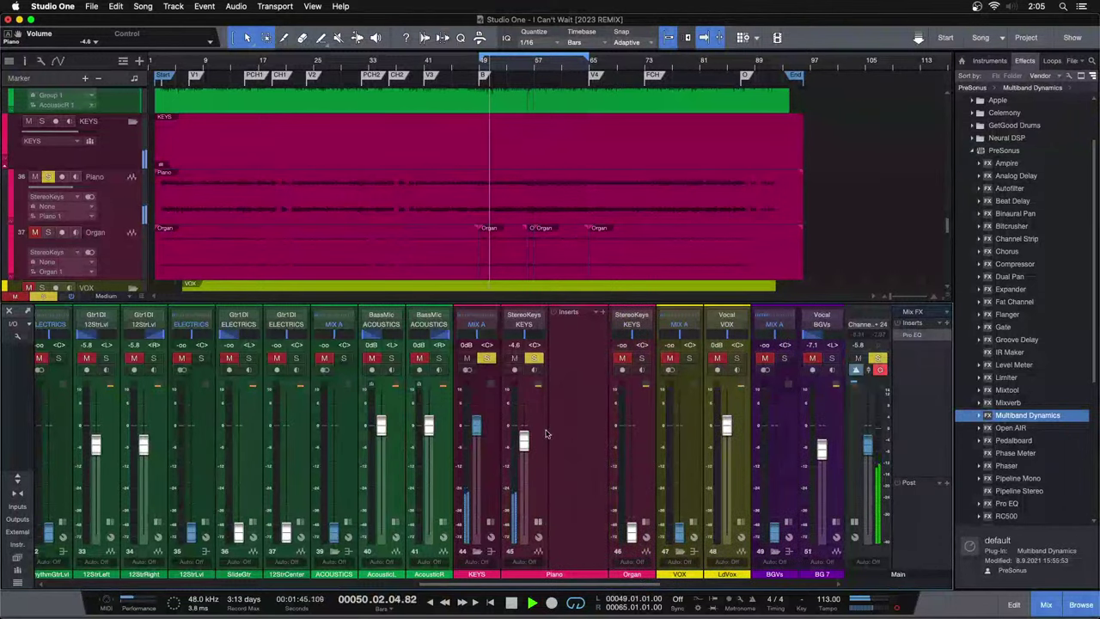
pyautogui.click(563, 408)
pyautogui.moveTo(1007, 503); pyautogui.dragTo(577, 340)
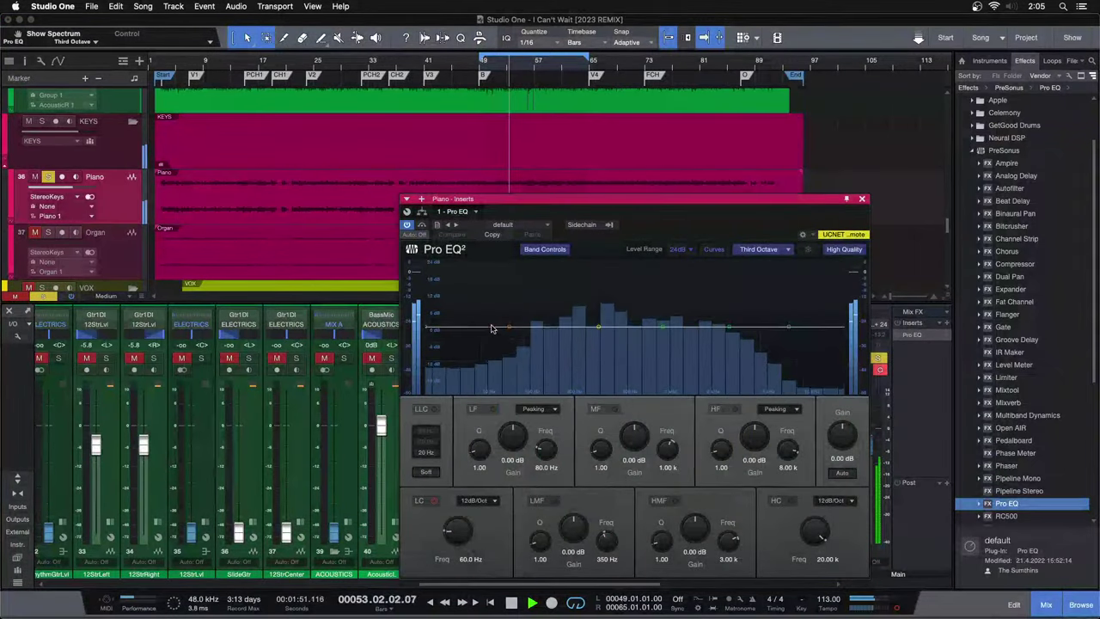
# Enable the low cut of the Piano's Pro EQ and set its frequency to 138 Hz.
pyautogui.click(434, 501)
pyautogui.moveTo(457, 550); pyautogui.dragTo(458, 537)
pyautogui.scroll(2, 458, 537)
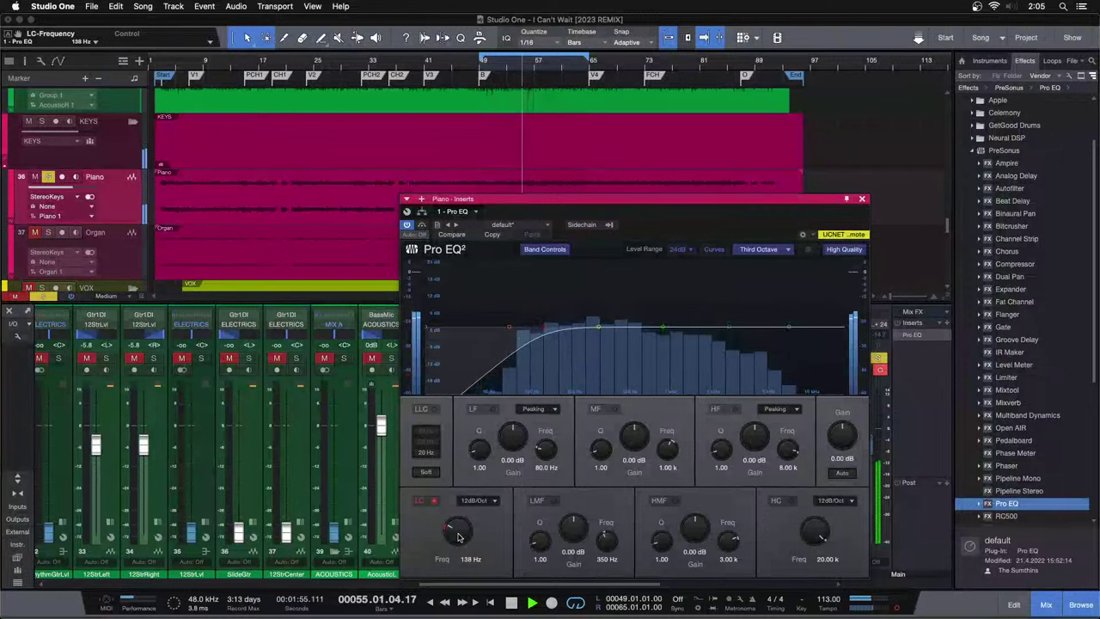
# Cut the LMF band of the Piano's Pro EQ by 2.40 dB at 300 Hz with a Q of 0.70, and close the plug-in window.
pyautogui.press('space')
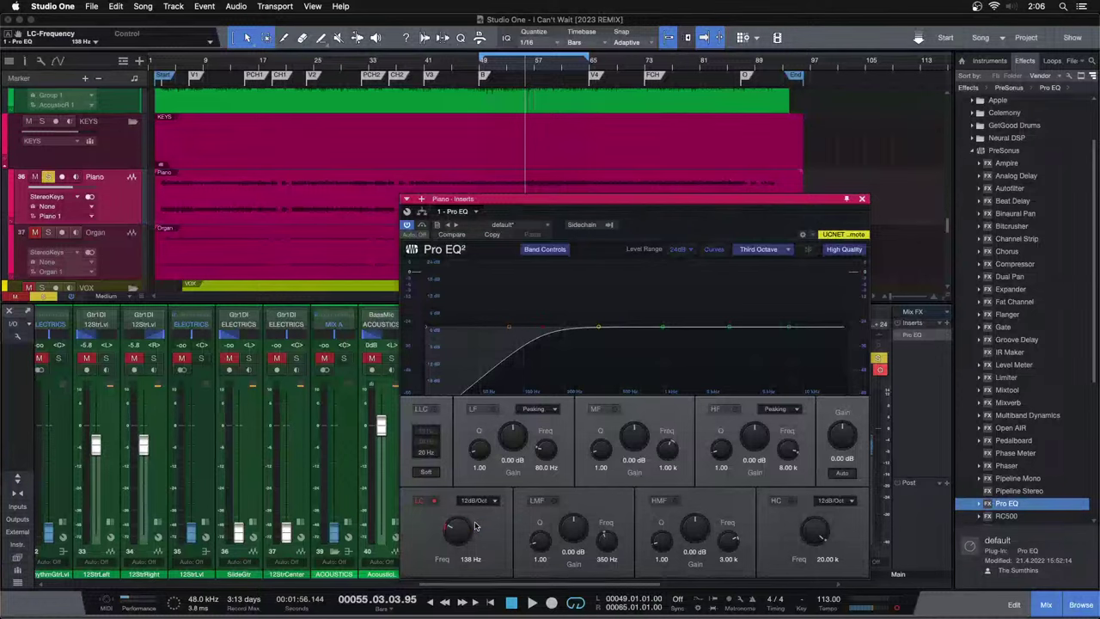
pyautogui.press('space')
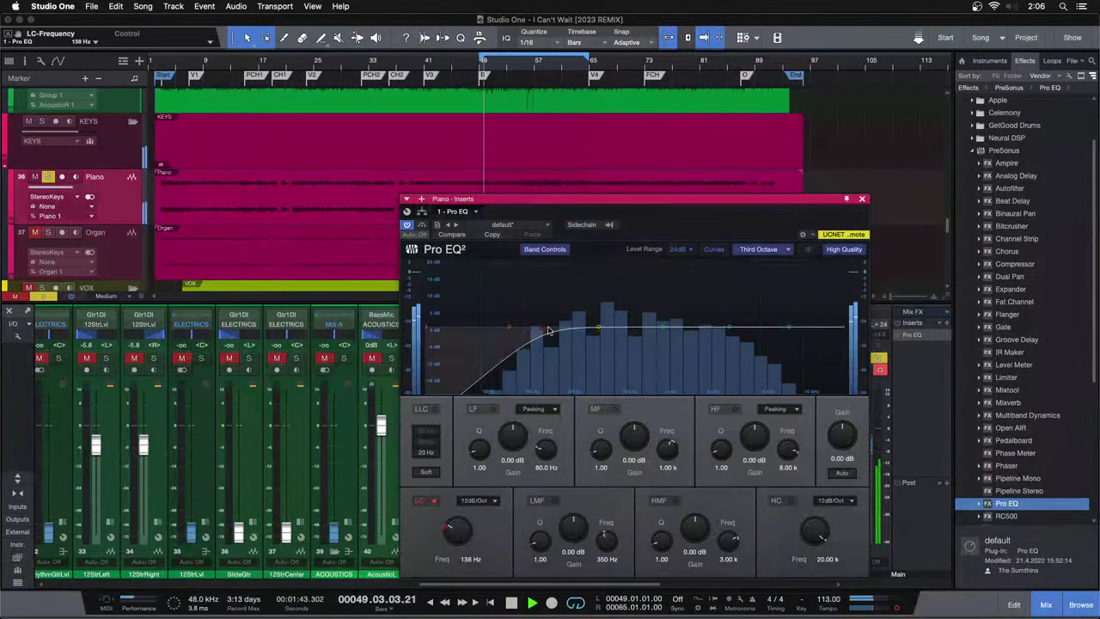
pyautogui.moveTo(600, 328); pyautogui.dragTo(592, 283)
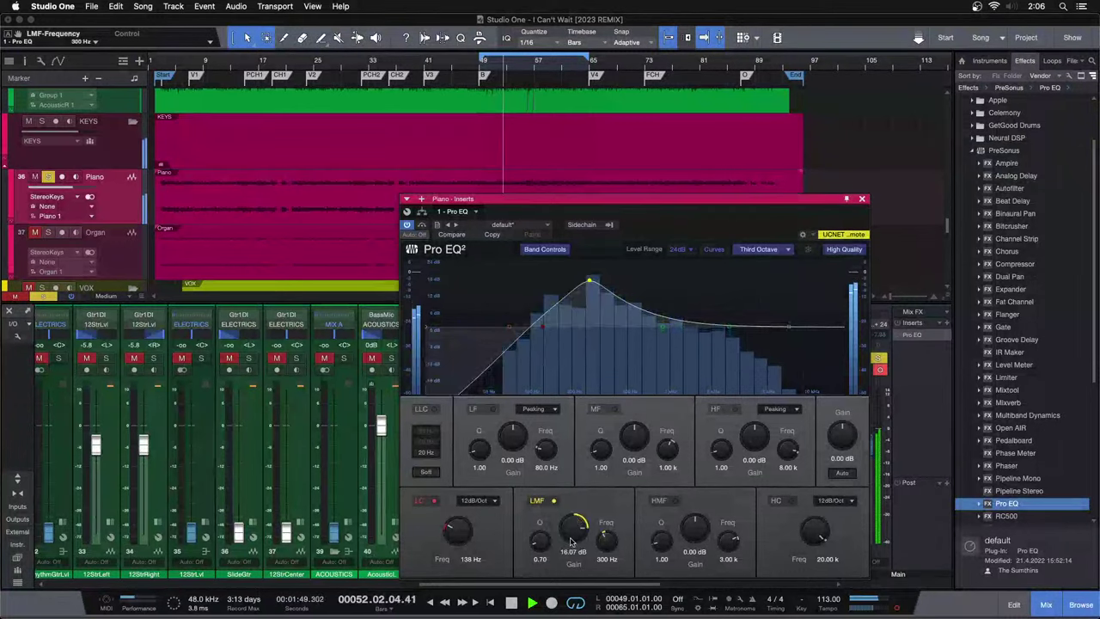
pyautogui.keyDown('super'); pyautogui.click(573, 527); pyautogui.keyUp('super')
pyautogui.moveTo(572, 526); pyautogui.dragTo(571, 531)
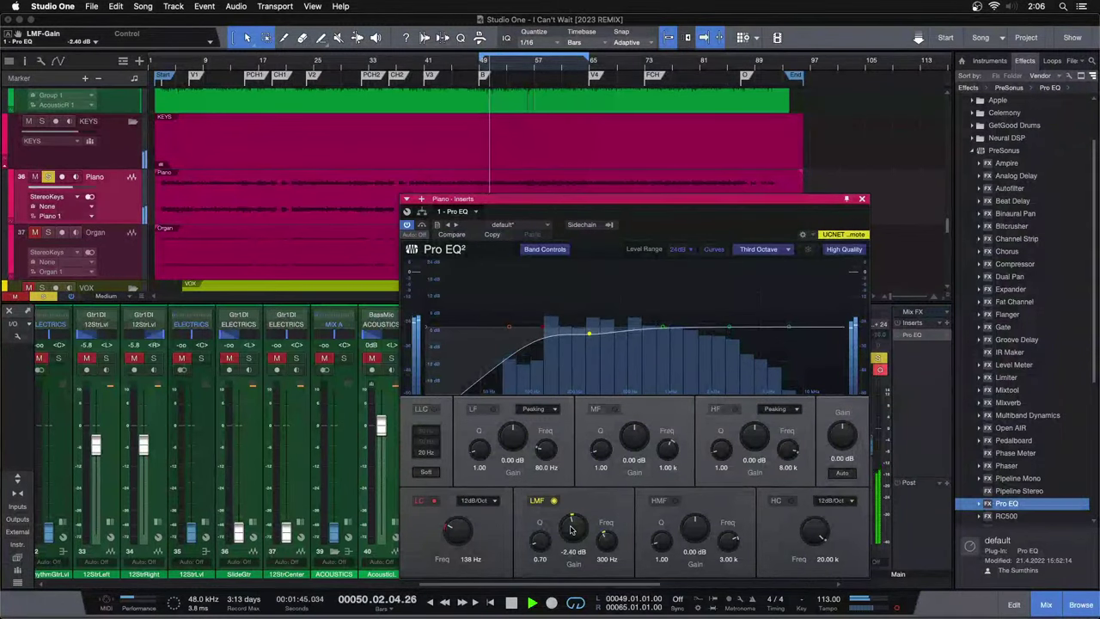
pyautogui.click(860, 200)
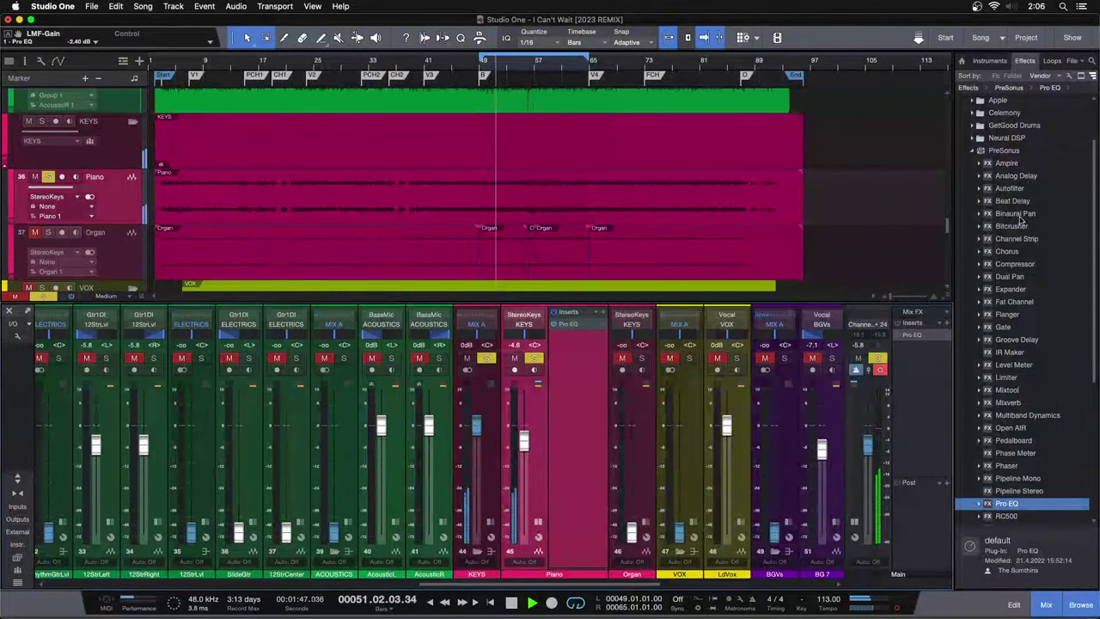
# Insert a Fat Channel after the Pro EQ on the Piano and set its compressor input to -26.32 dB and output to -16.80 dB.
pyautogui.moveTo(1025, 306); pyautogui.dragTo(559, 365)
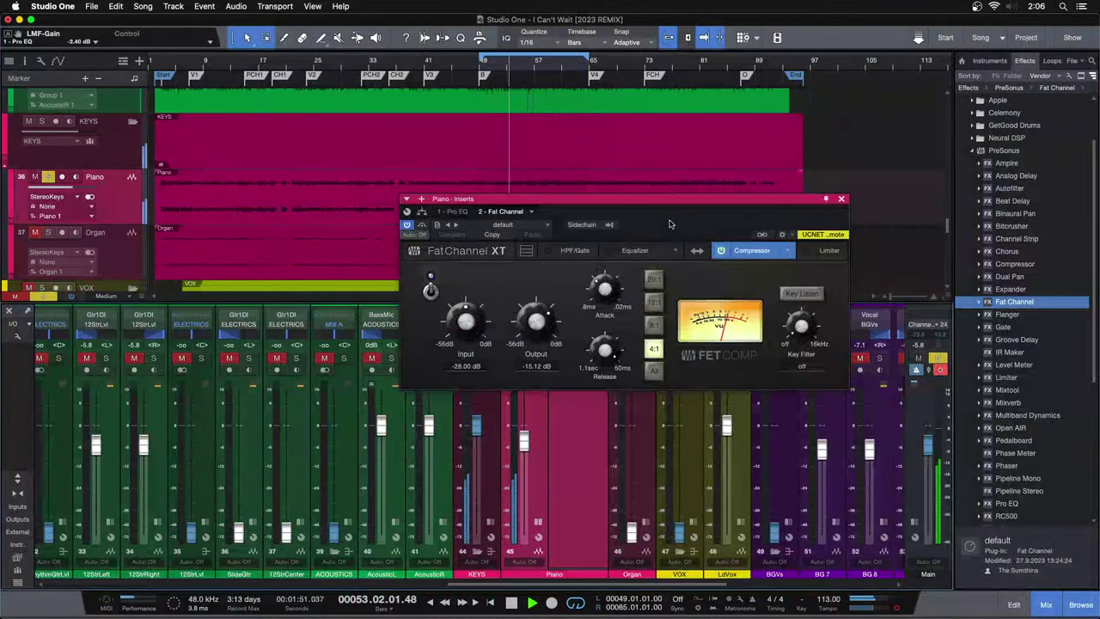
pyautogui.moveTo(400, 513); pyautogui.dragTo(400, 510)
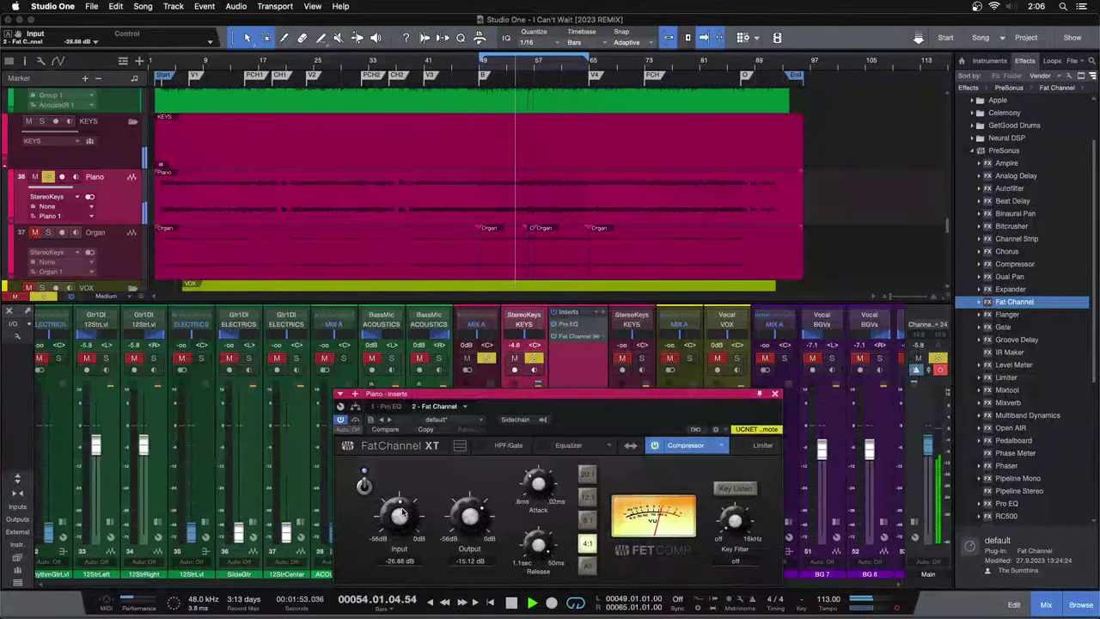
pyautogui.moveTo(478, 517); pyautogui.dragTo(478, 520)
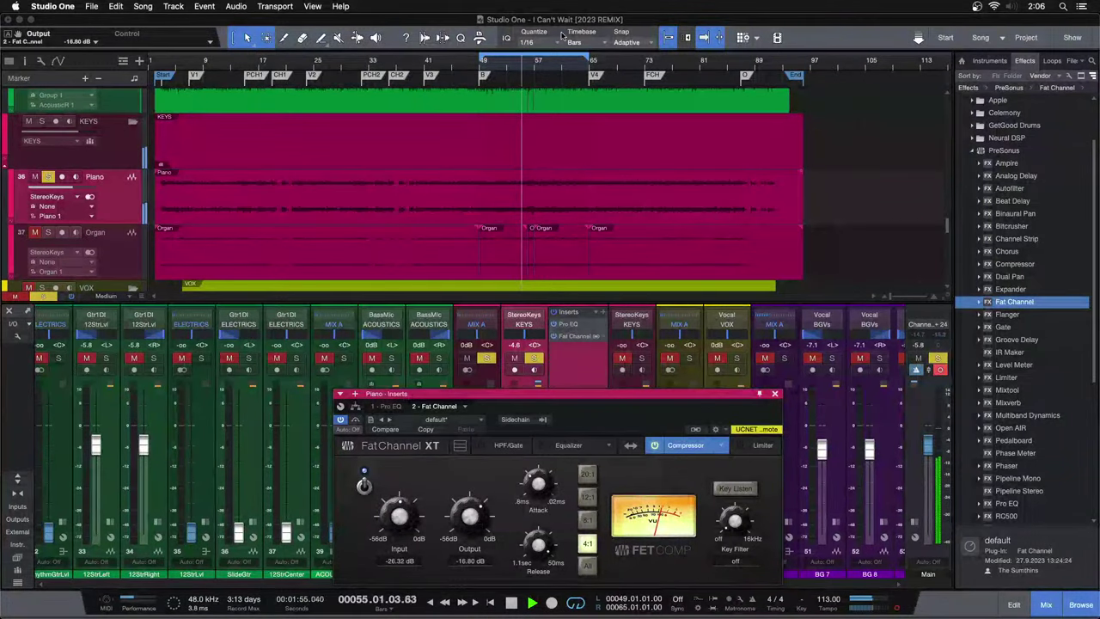
# Replay the solo Piano around bars 56 and 17 while adjusting the Fat Channel compressor to -22.96 dB input and -20.16 dB output.
pyautogui.moveTo(533, 73); pyautogui.dragTo(548, 108)
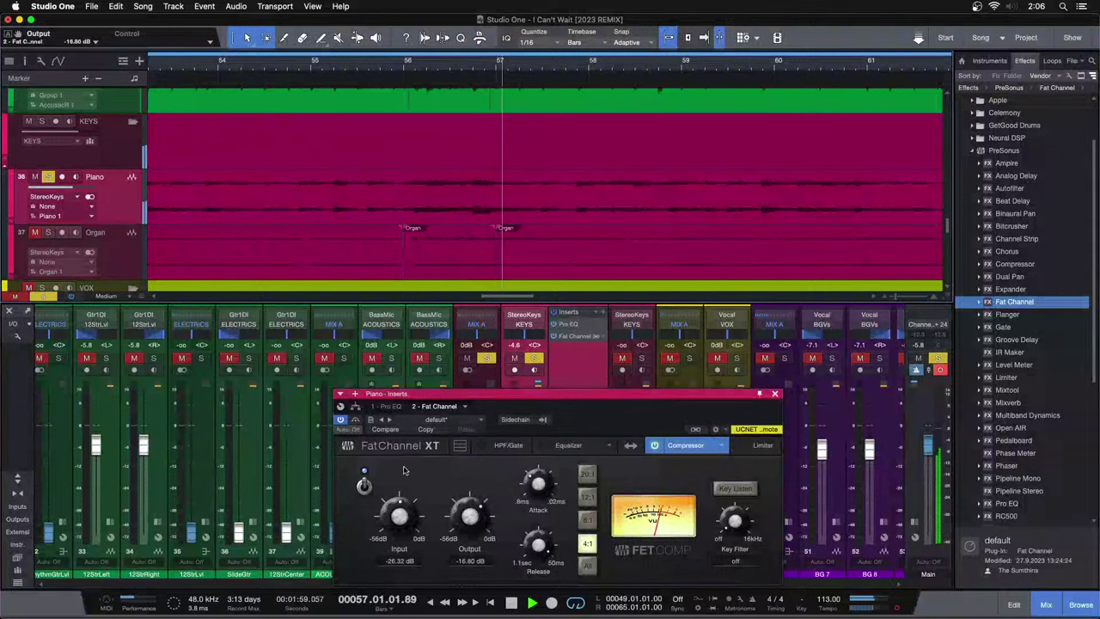
pyautogui.moveTo(471, 518); pyautogui.dragTo(487, 516)
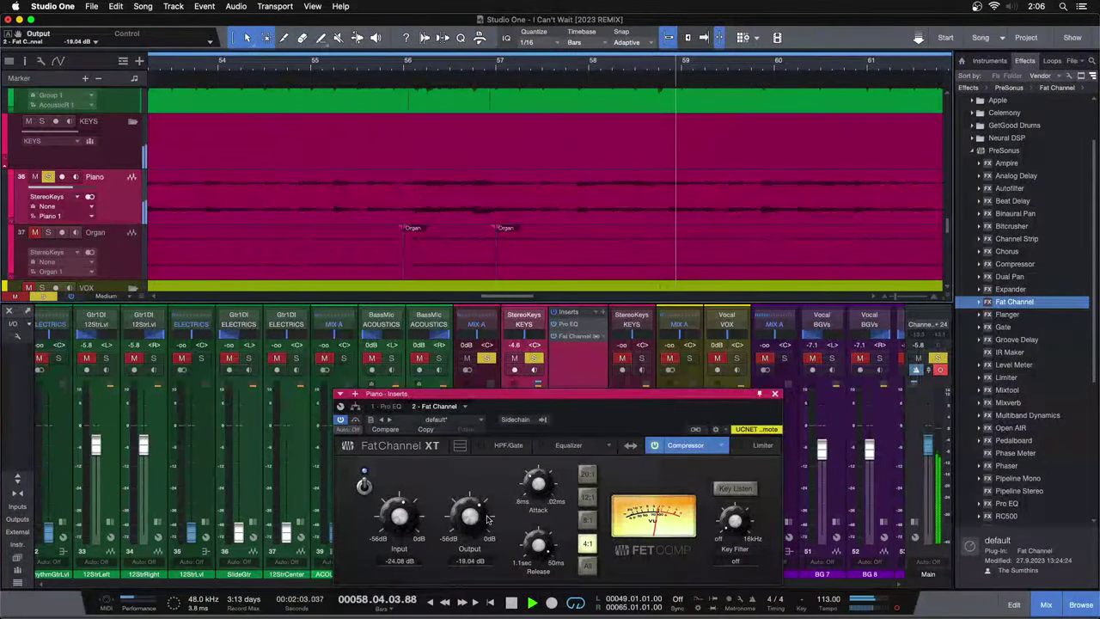
pyautogui.click(404, 67)
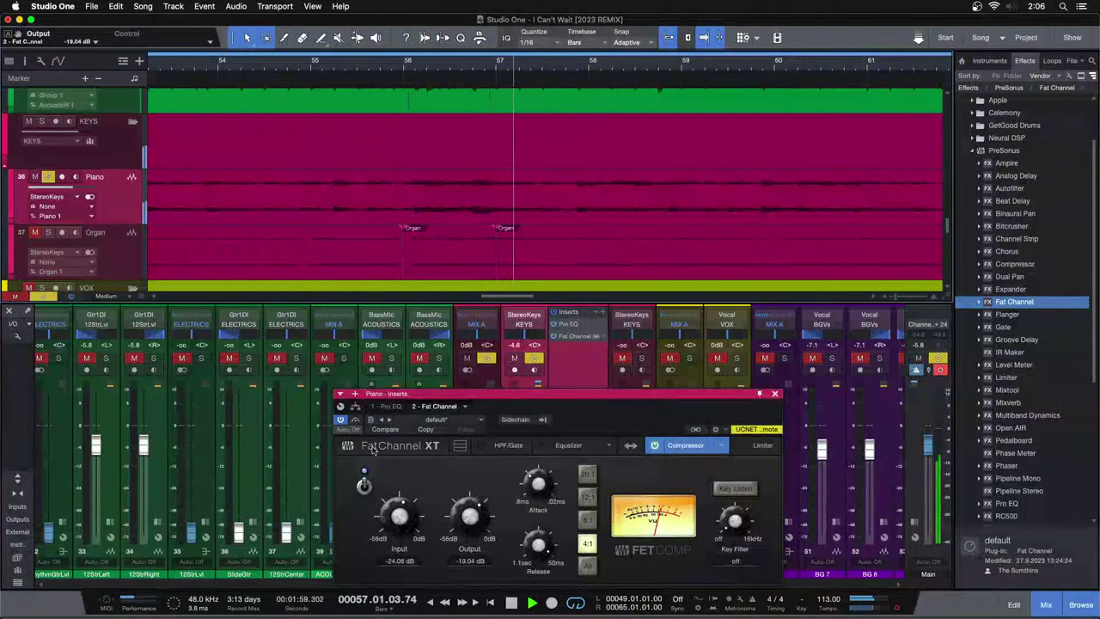
pyautogui.moveTo(404, 524); pyautogui.dragTo(404, 521)
pyautogui.moveTo(476, 516); pyautogui.dragTo(476, 518)
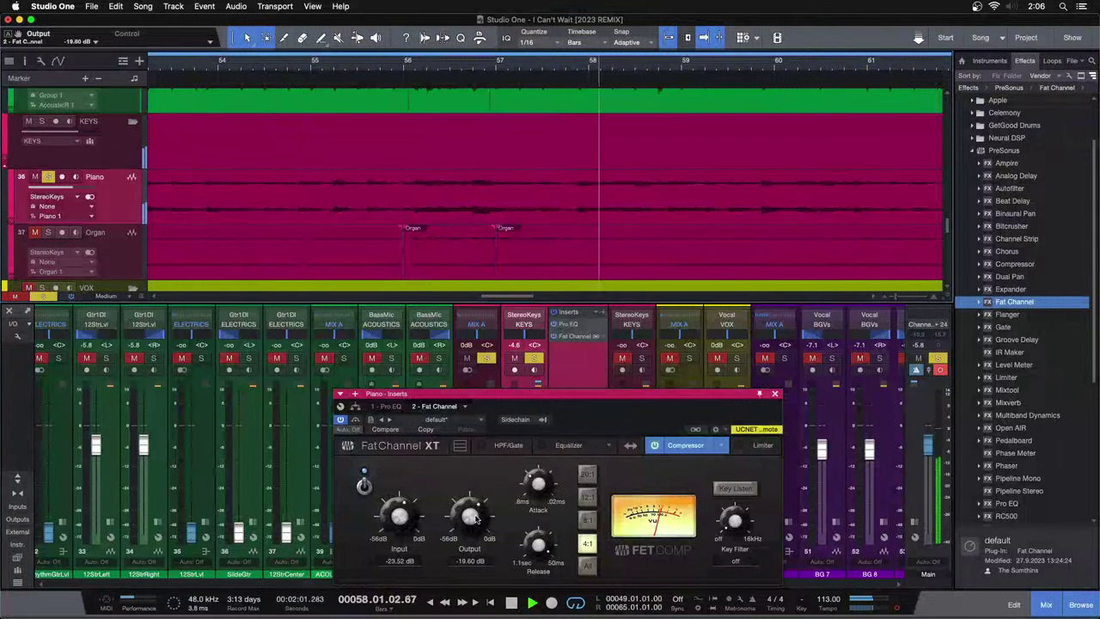
pyautogui.click(411, 65)
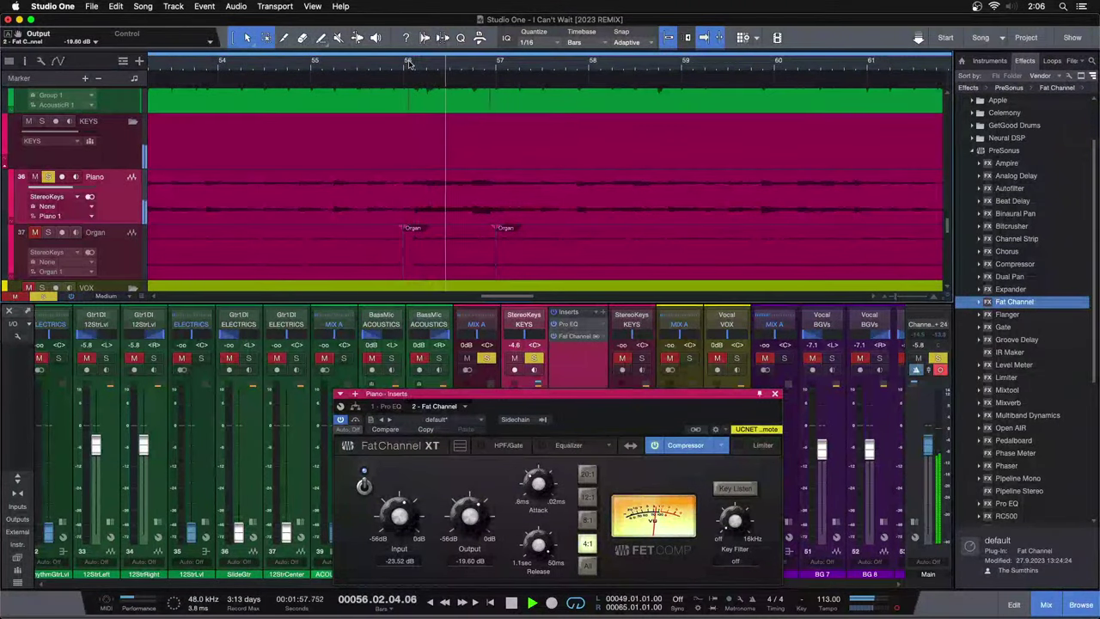
pyautogui.moveTo(410, 65); pyautogui.dragTo(555, 4)
pyautogui.moveTo(268, 66); pyautogui.dragTo(409, 97)
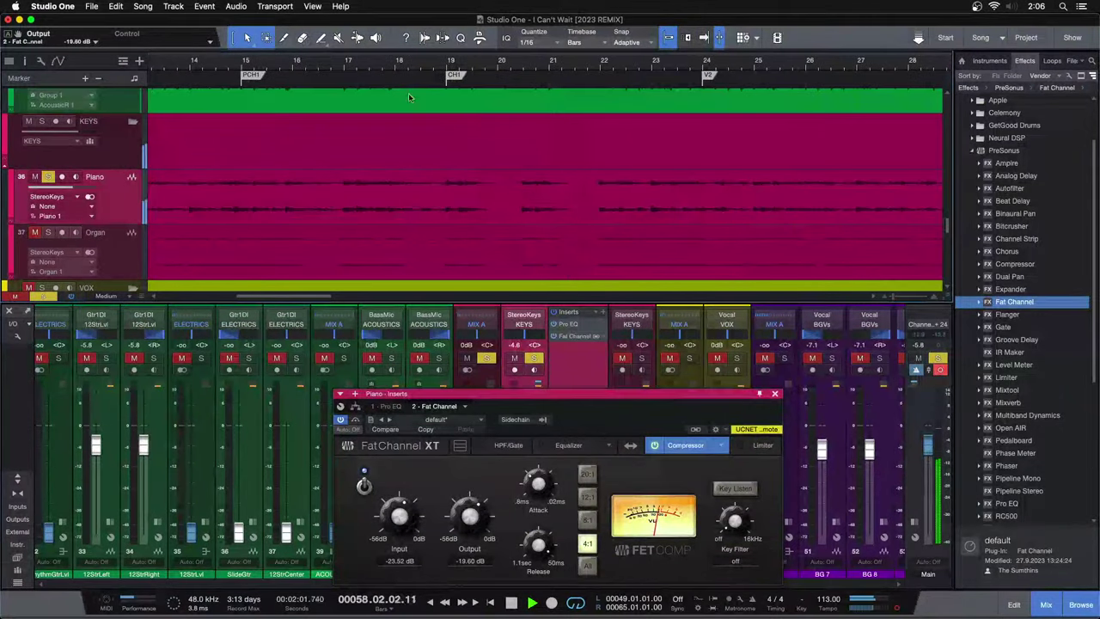
pyautogui.click(323, 65)
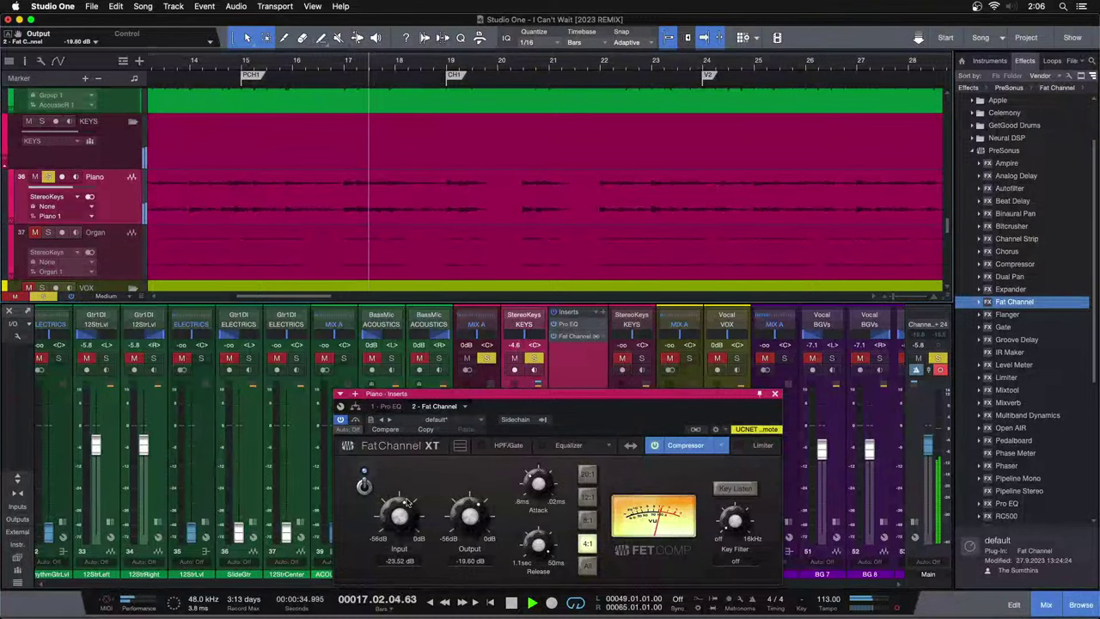
pyautogui.click(339, 68)
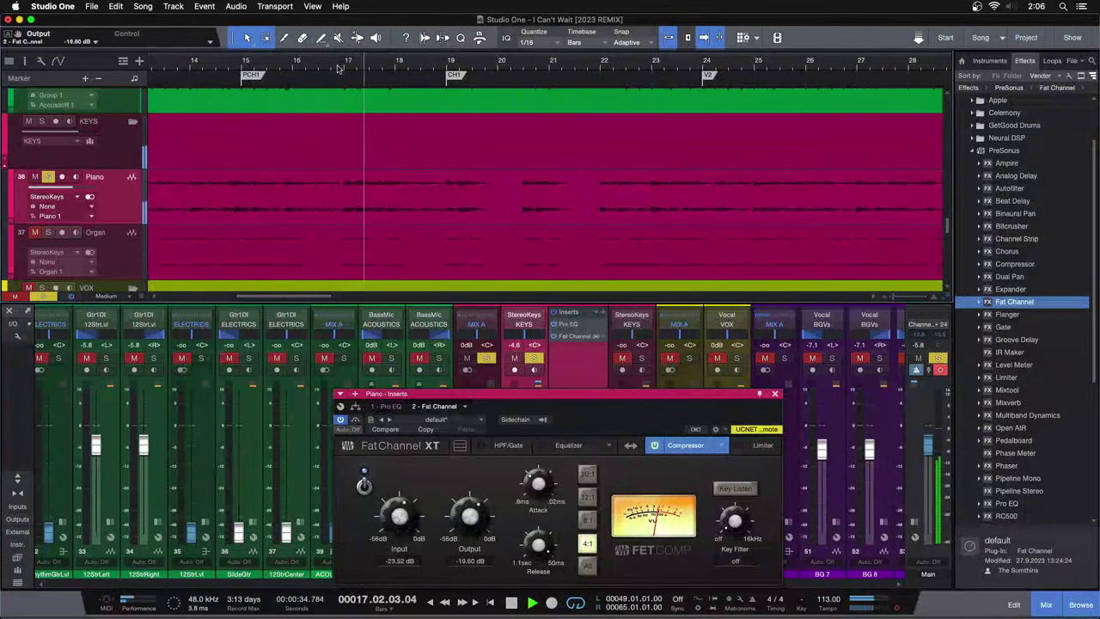
pyautogui.moveTo(408, 513); pyautogui.dragTo(405, 516)
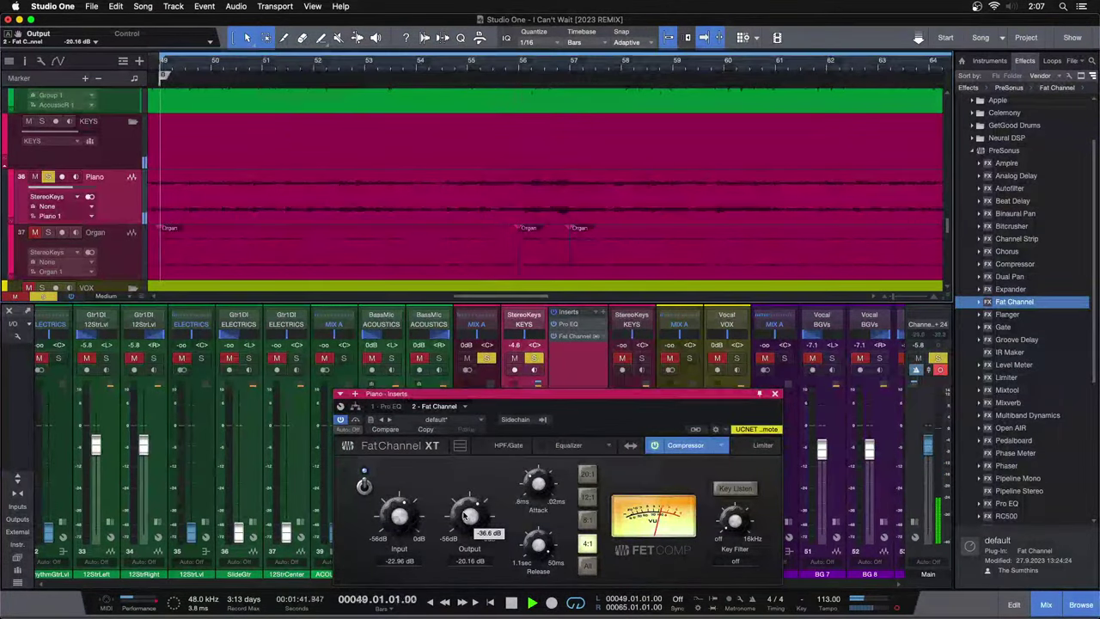
# Boost the HMF band of the Piano's Pro EQ by 7.20 dB at 3.98 kHz and close the plug-in window.
pyautogui.moveTo(451, 74); pyautogui.dragTo(444, 39)
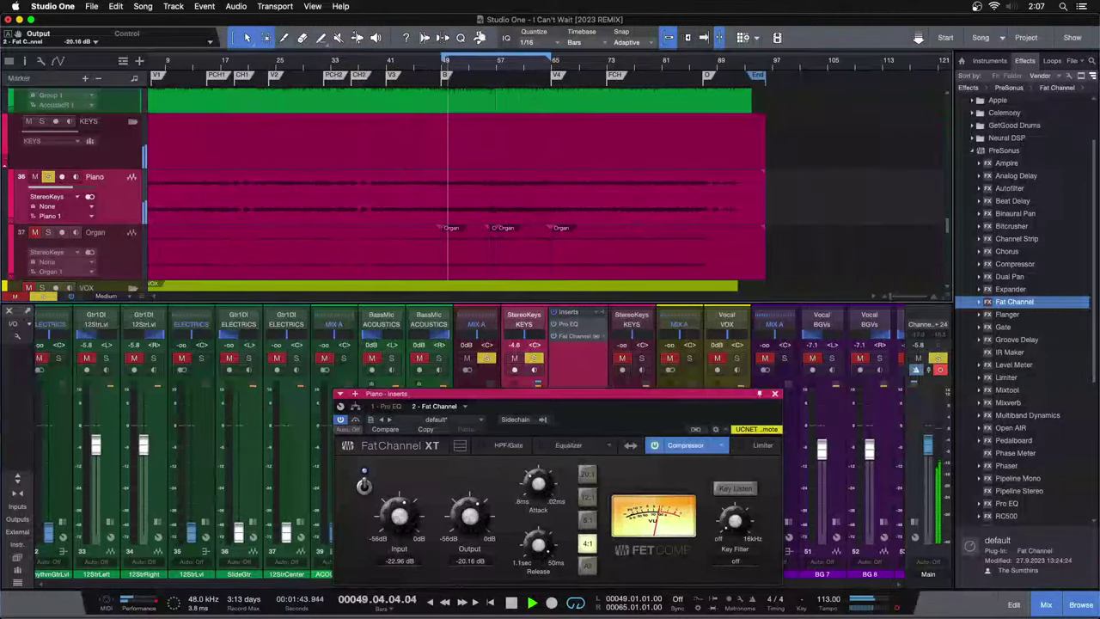
pyautogui.click(388, 406)
pyautogui.moveTo(575, 422); pyautogui.dragTo(513, 272)
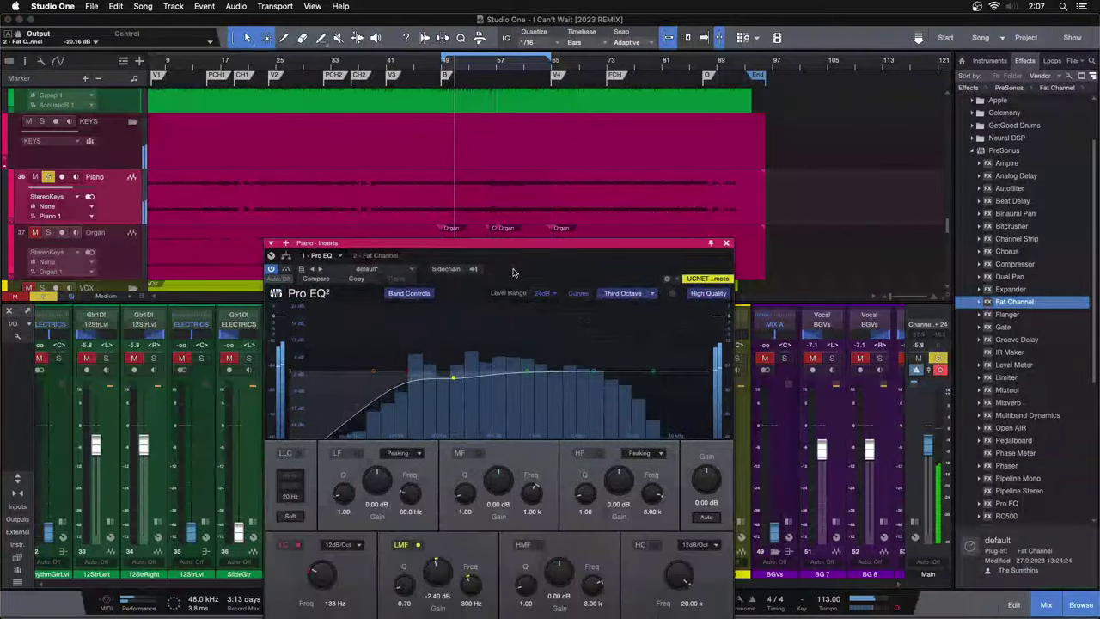
pyautogui.moveTo(593, 375); pyautogui.dragTo(560, 332)
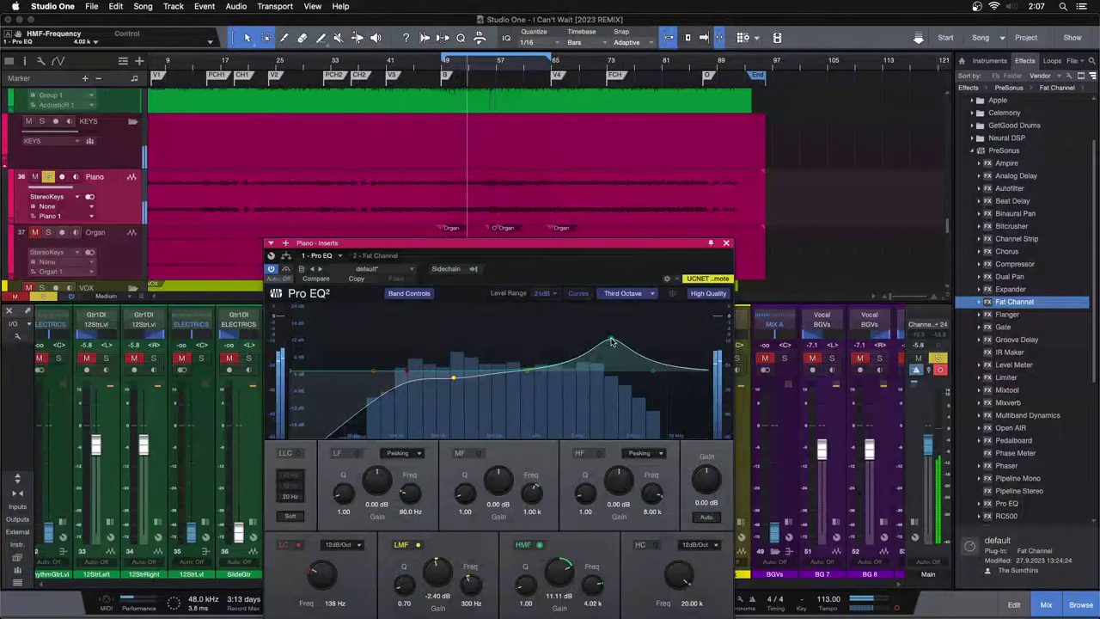
pyautogui.doubleClick(563, 573)
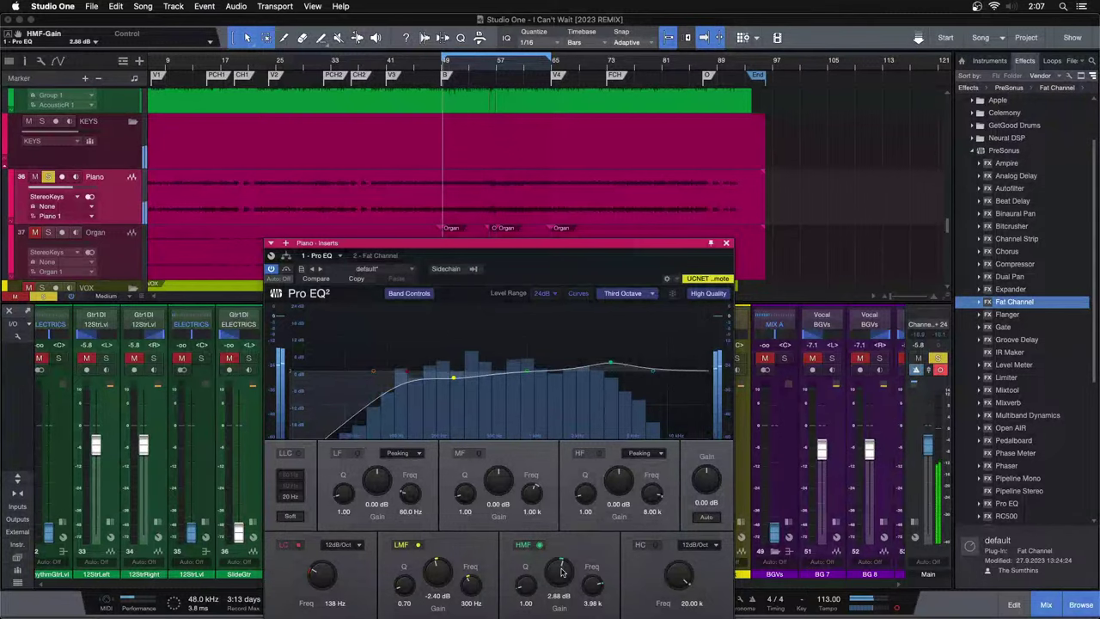
pyautogui.scroll(2, 563, 572)
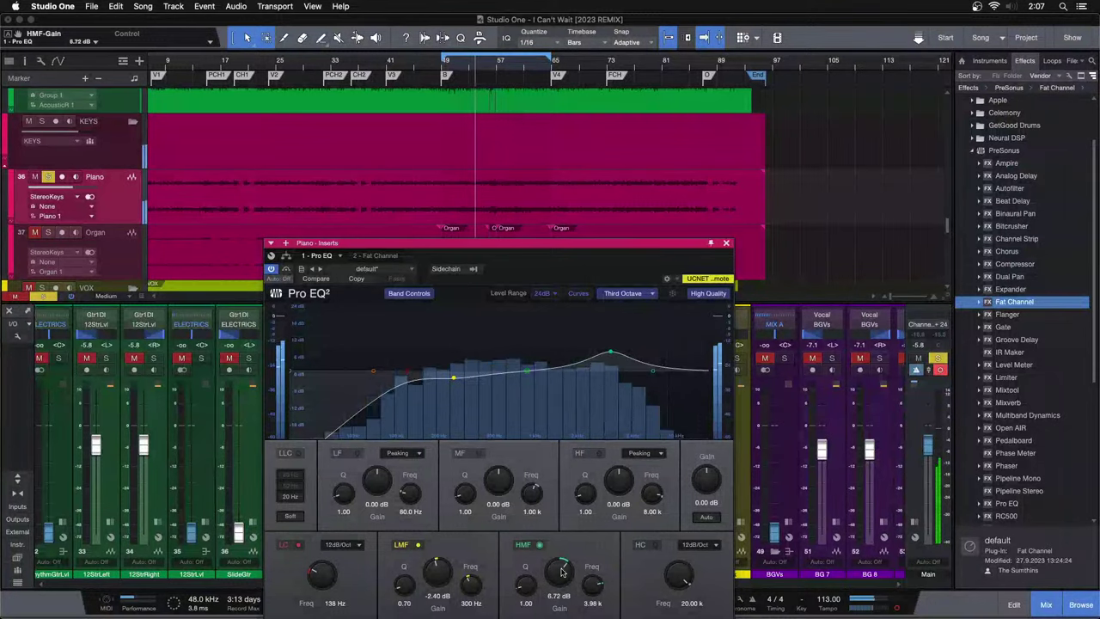
pyautogui.moveTo(537, 270); pyautogui.dragTo(543, 225)
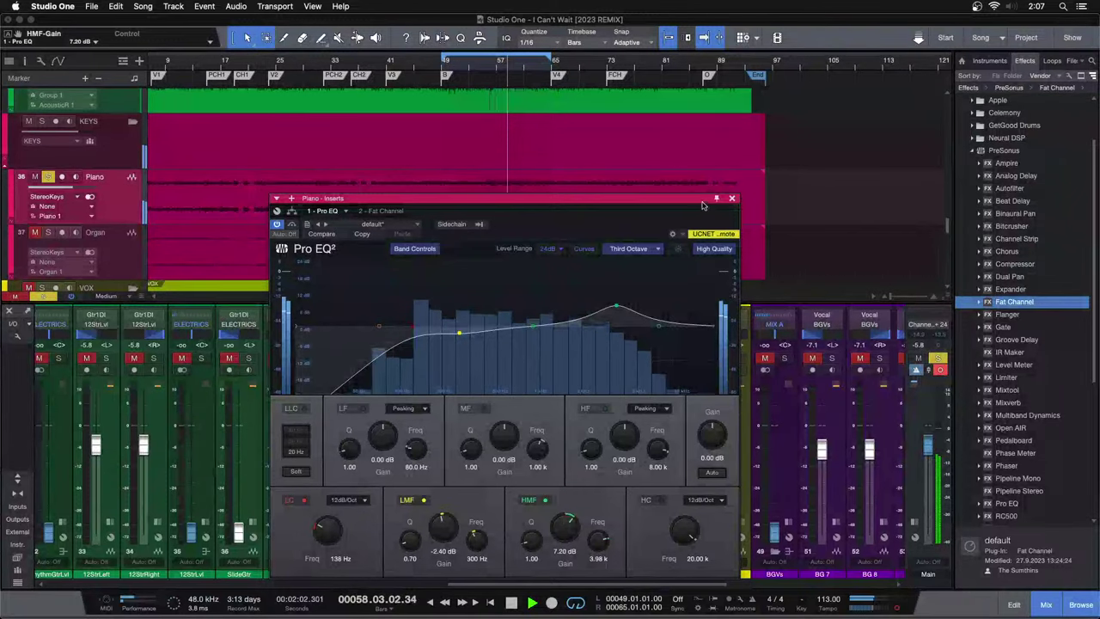
pyautogui.click(731, 197)
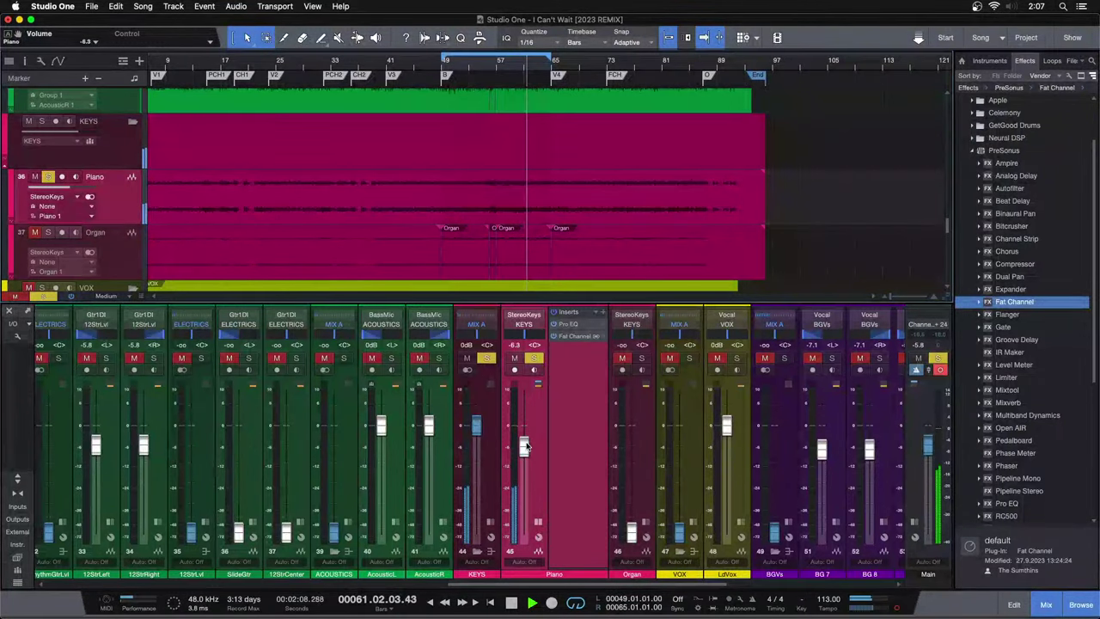
# Unsolo the Piano, set its volume to -5.8 dB in the full mix, and collapse its inserts view.
pyautogui.press('s')
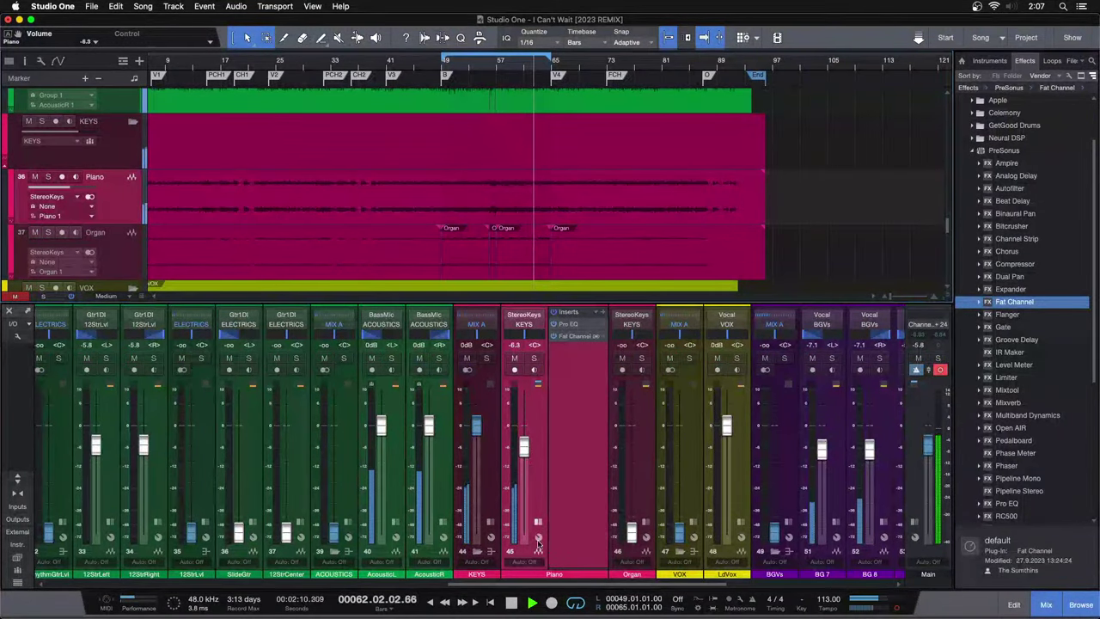
pyautogui.moveTo(527, 446); pyautogui.dragTo(527, 445)
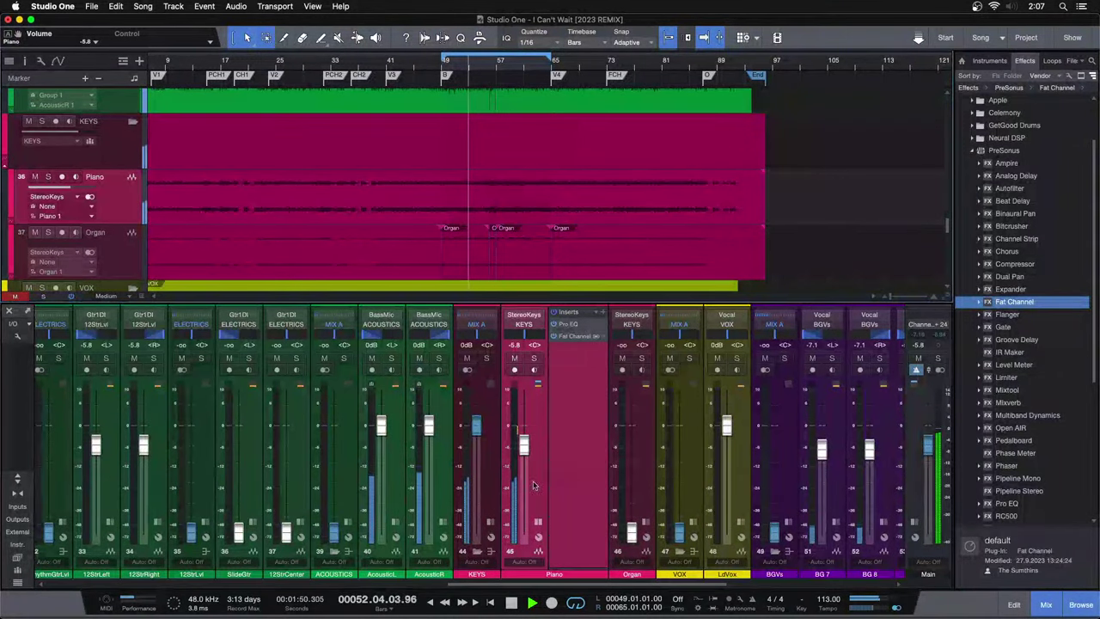
pyautogui.click(538, 523)
pyautogui.moveTo(550, 587); pyautogui.dragTo(494, 590)
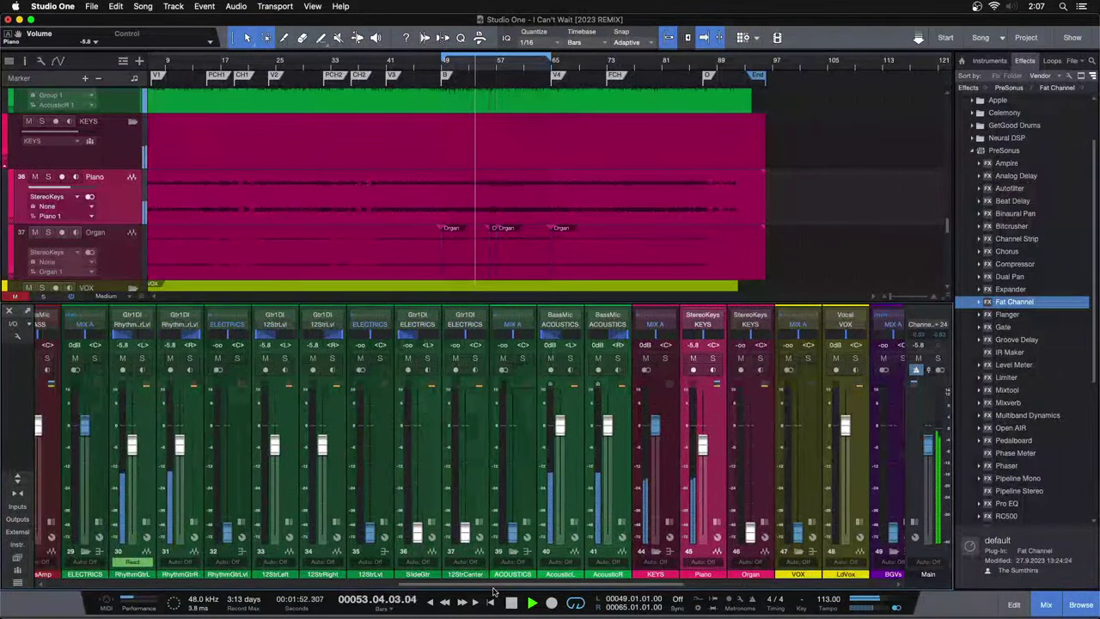
pyautogui.scroll(3, 467, 140)
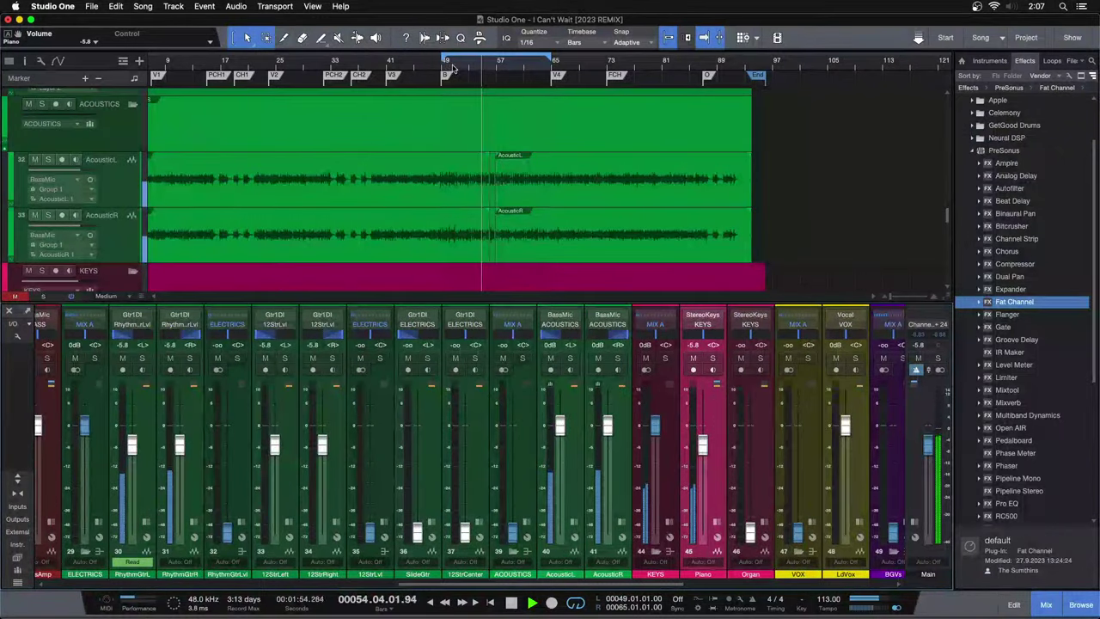
pyautogui.hscroll(-2, 516, 155)
pyautogui.scroll(5, 550, 164)
pyautogui.scroll(3, 550, 164)
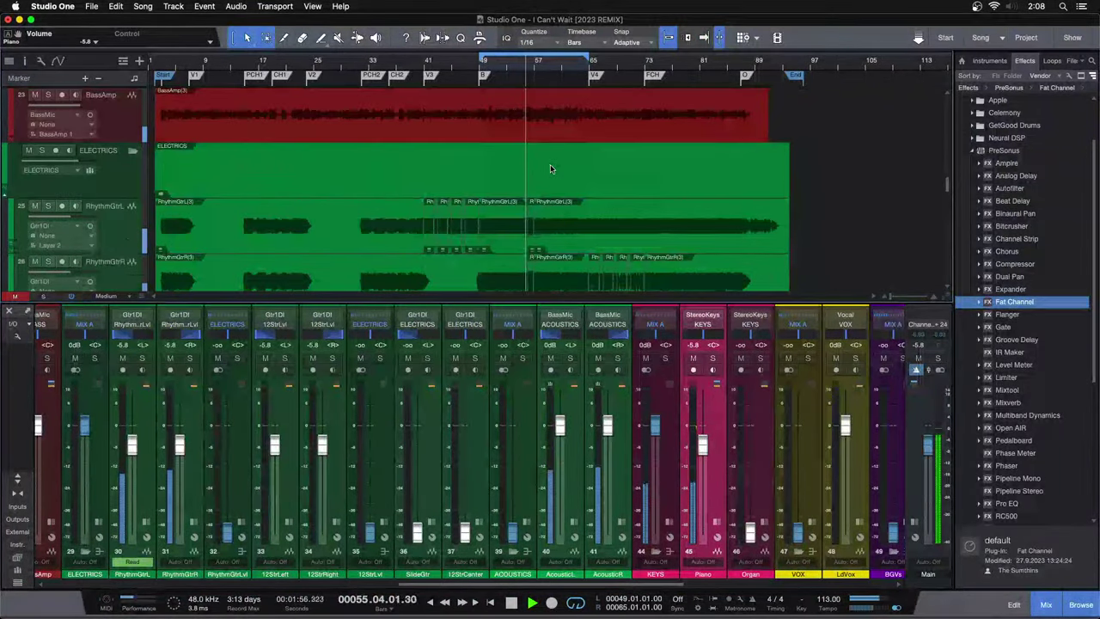
pyautogui.scroll(-6, 550, 164)
pyautogui.scroll(-4, 550, 165)
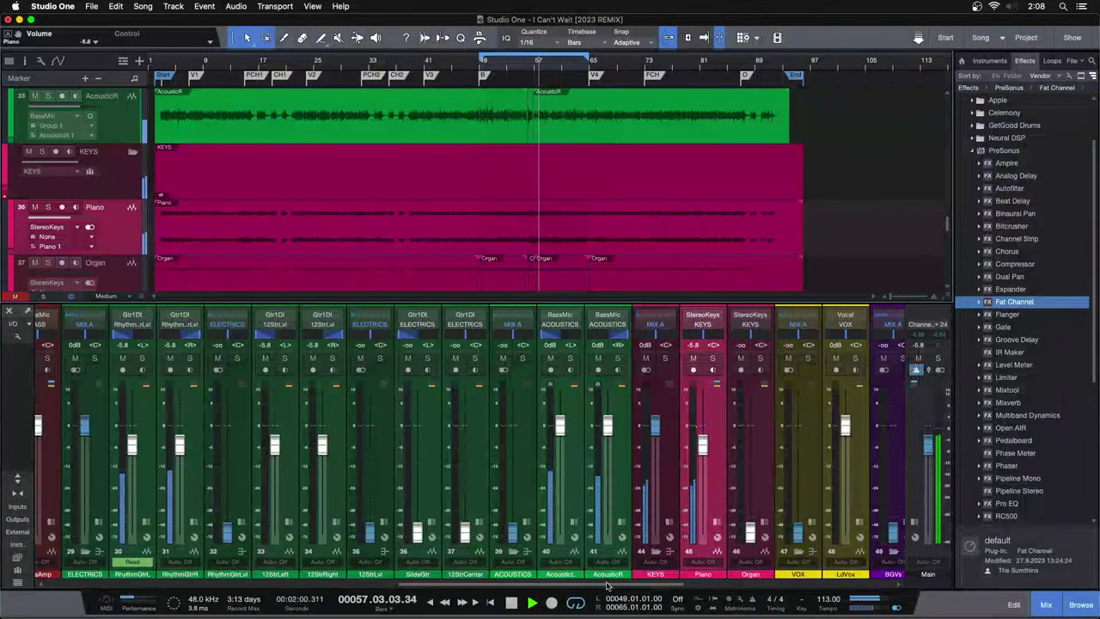
# Solo the ACOUSTICS bus and set its fader to about -4.2 dB during playback.
pyautogui.hscroll(3, 383, 442)
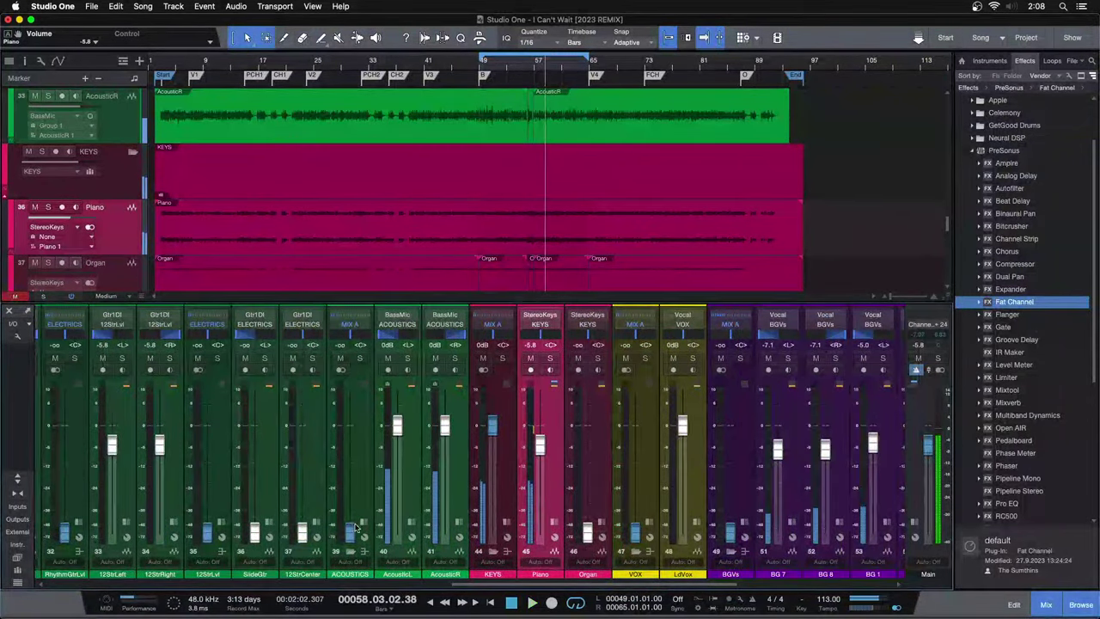
pyautogui.click(372, 355)
pyautogui.click(361, 358)
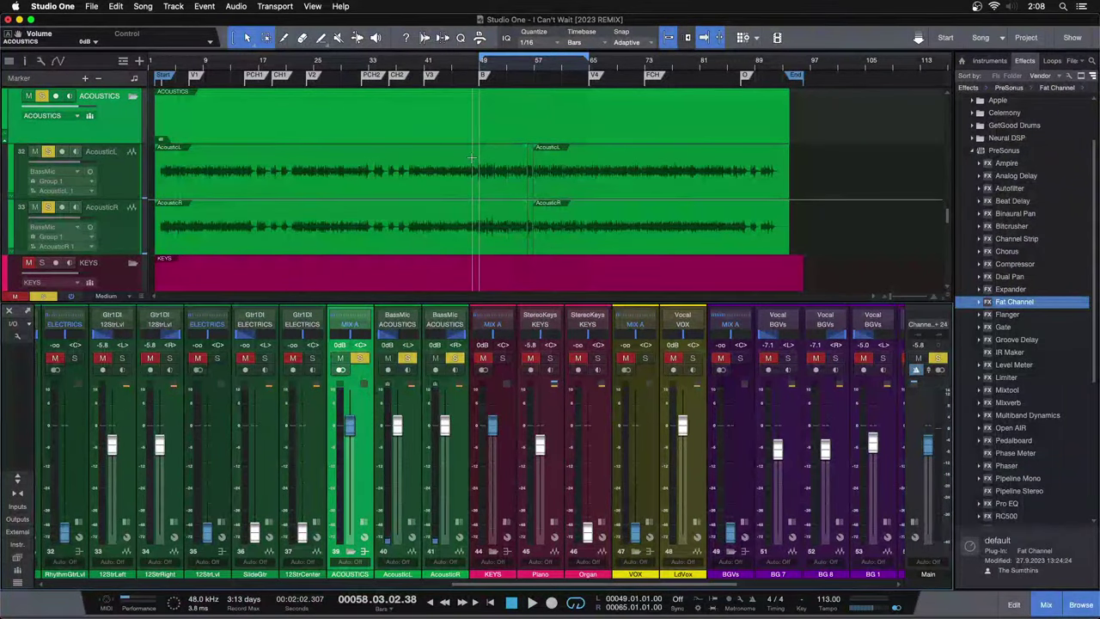
pyautogui.press('space')
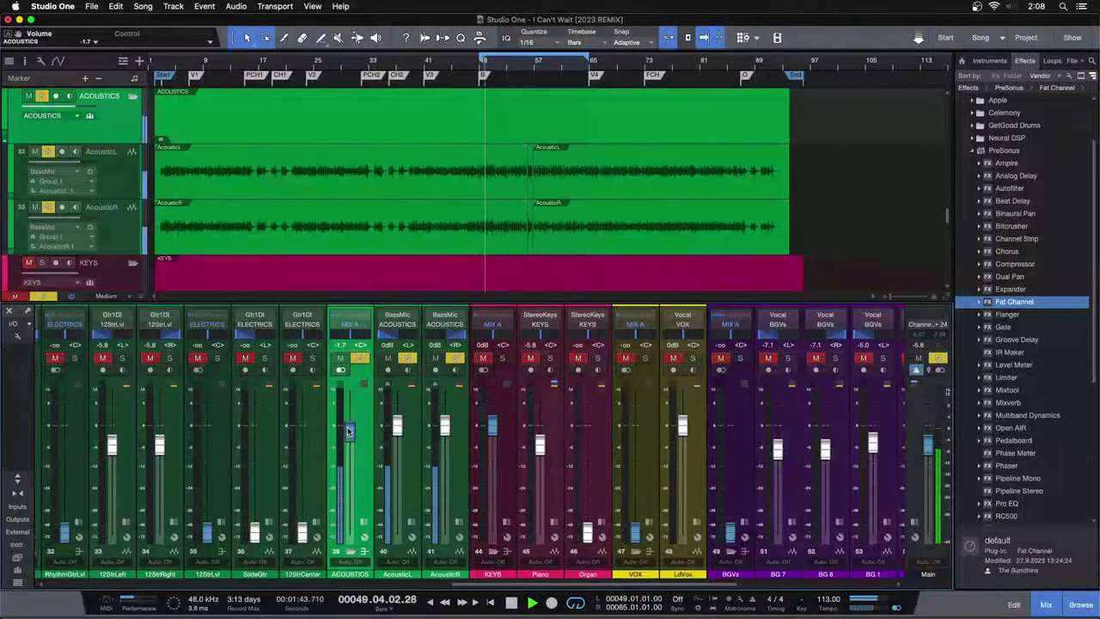
pyautogui.moveTo(349, 425); pyautogui.dragTo(348, 441)
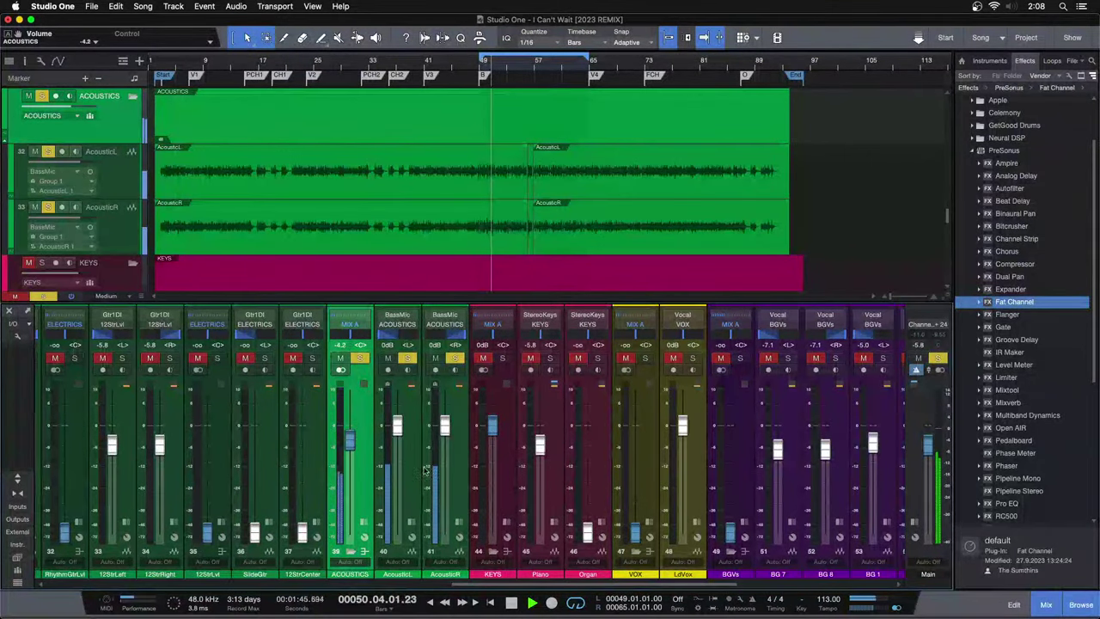
# Expand the ACOUSTICS bus channel, add a Pro EQ to its inserts and stop playback.
pyautogui.moveTo(487, 586); pyautogui.dragTo(449, 585)
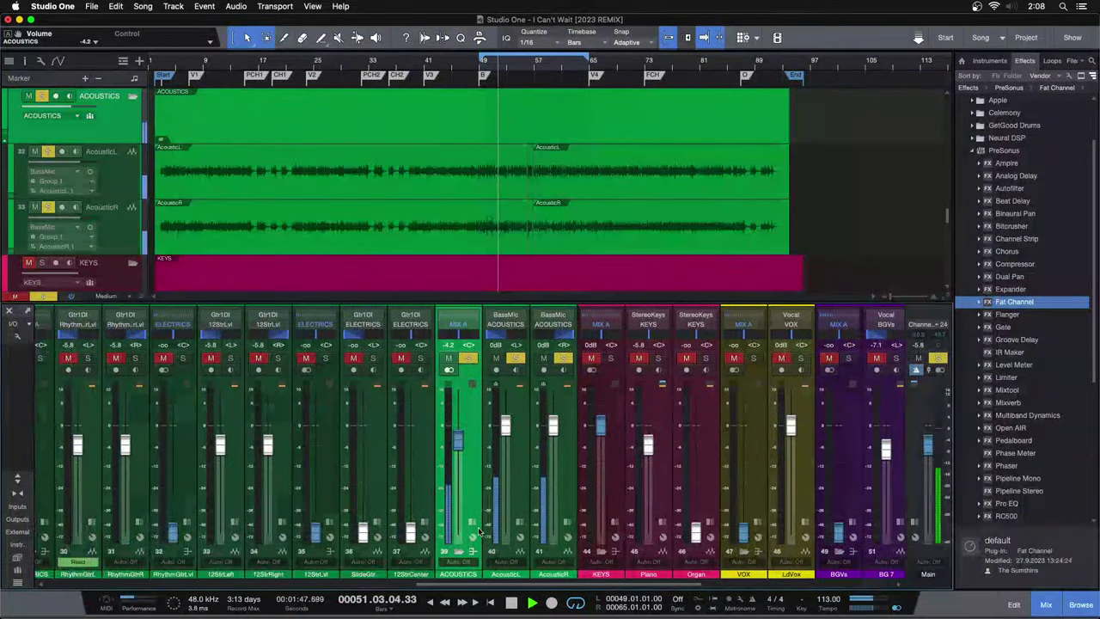
pyautogui.click(473, 550)
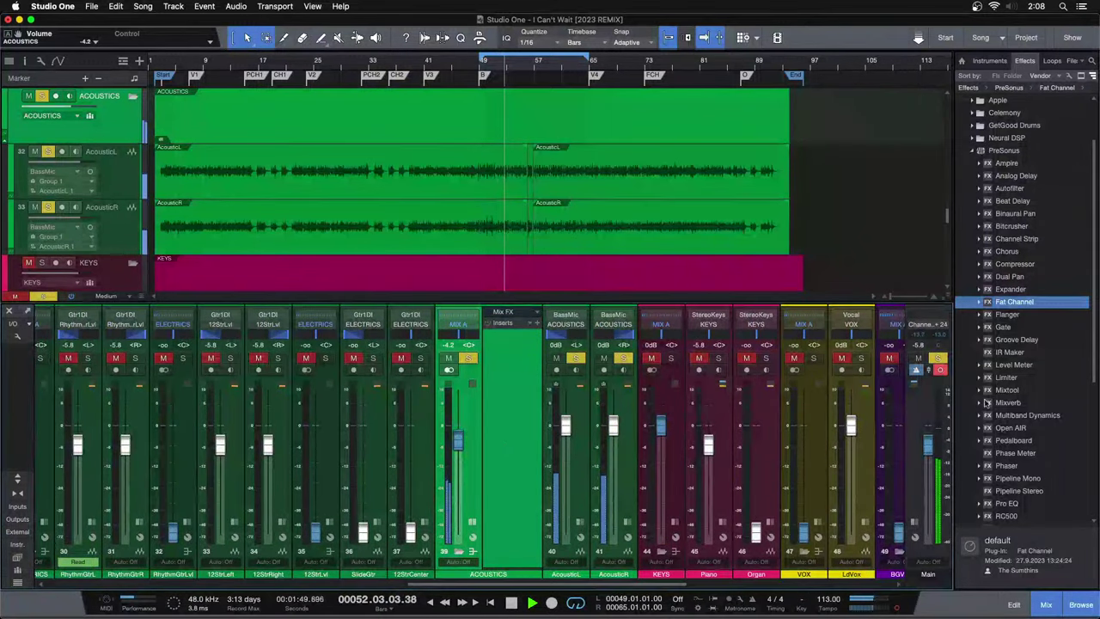
pyautogui.moveTo(1000, 507); pyautogui.dragTo(502, 349)
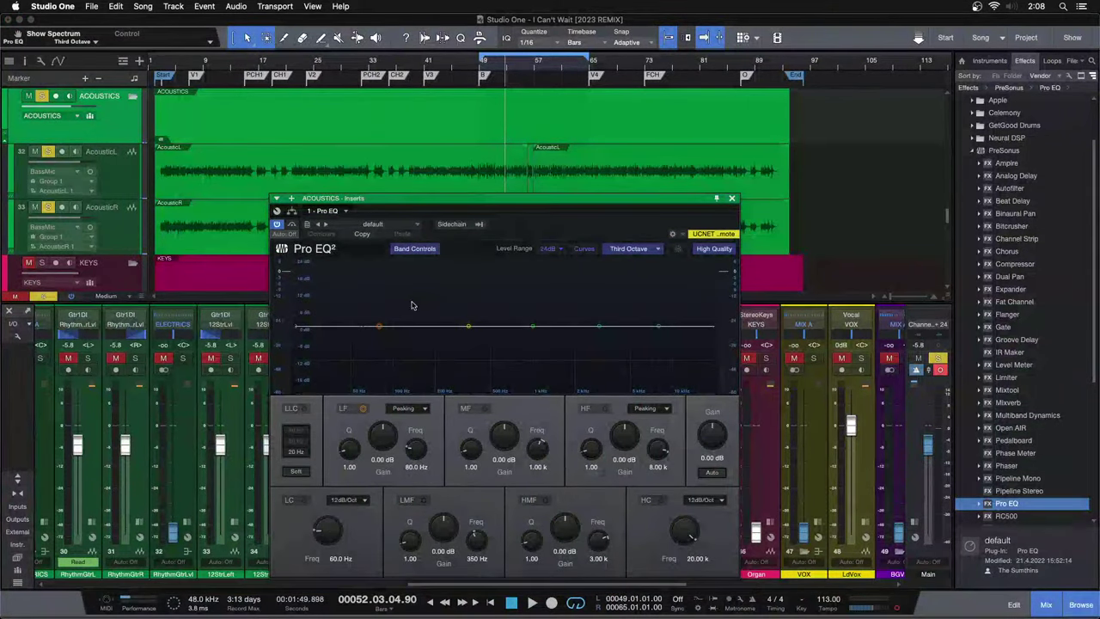
pyautogui.press('space')
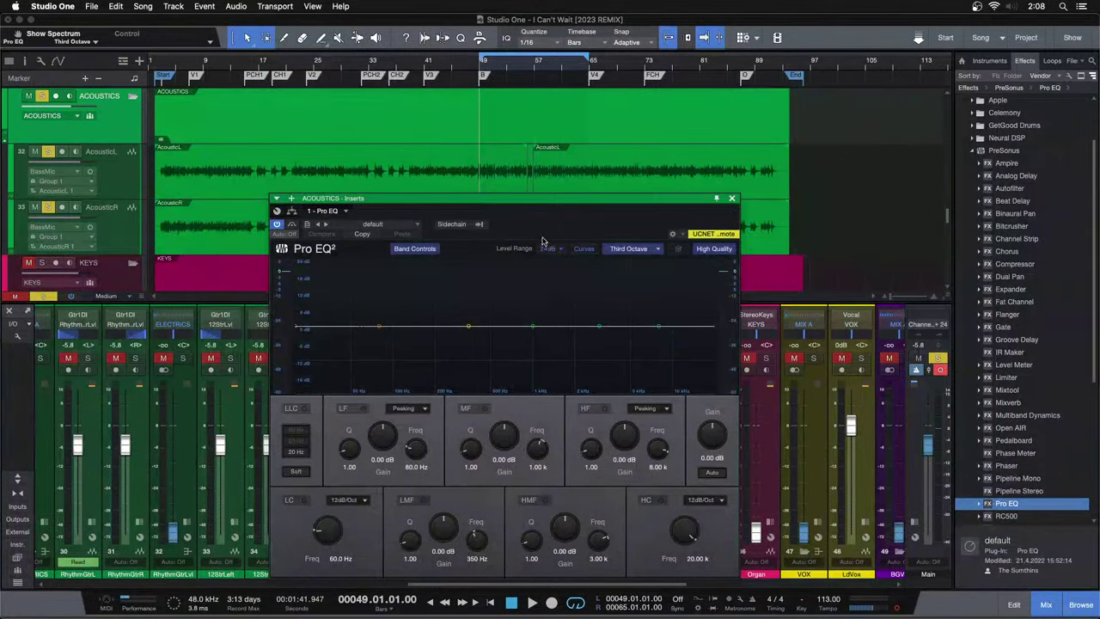
# Close the Pro EQ window and review the drum and percussion tracks in the arrangement and the mixer.
pyautogui.press('F3')
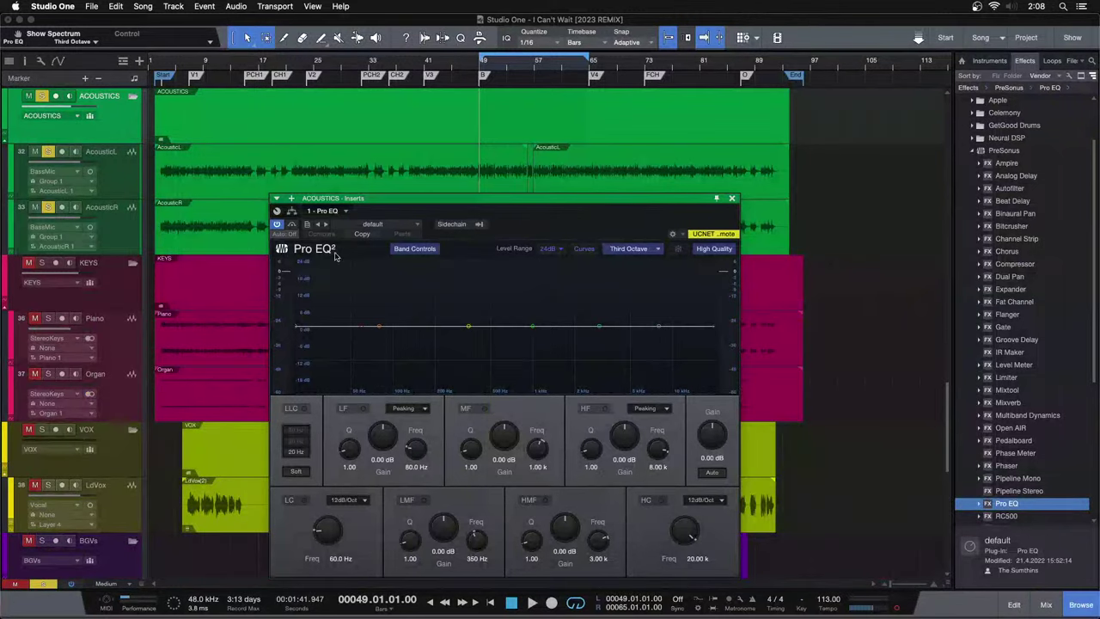
pyautogui.click(732, 200)
pyautogui.scroll(15, 469, 306)
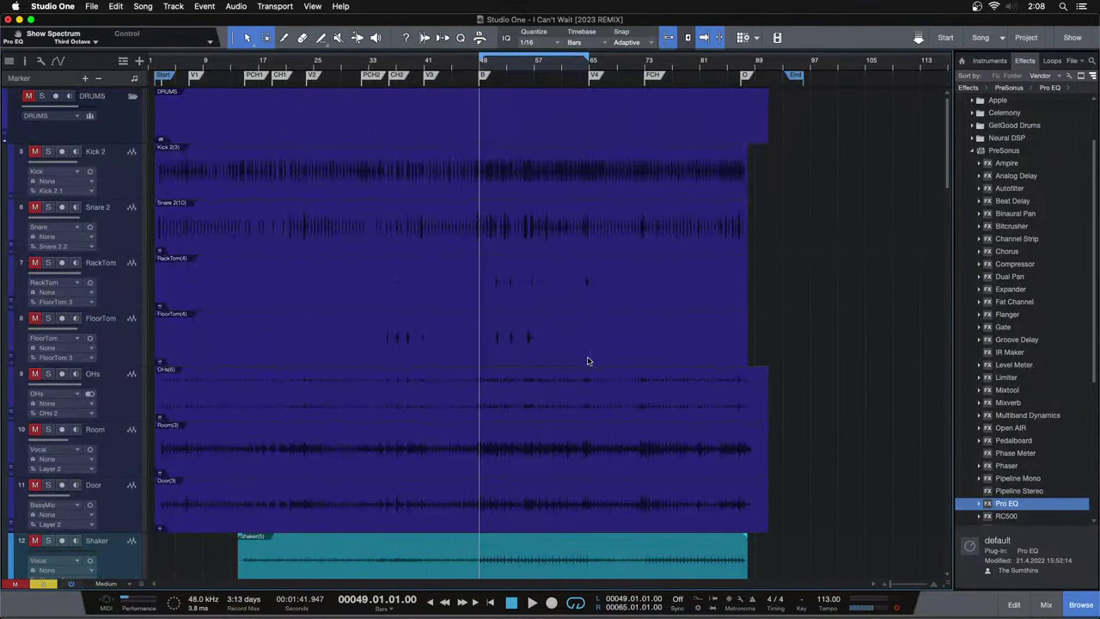
pyautogui.press('F3')
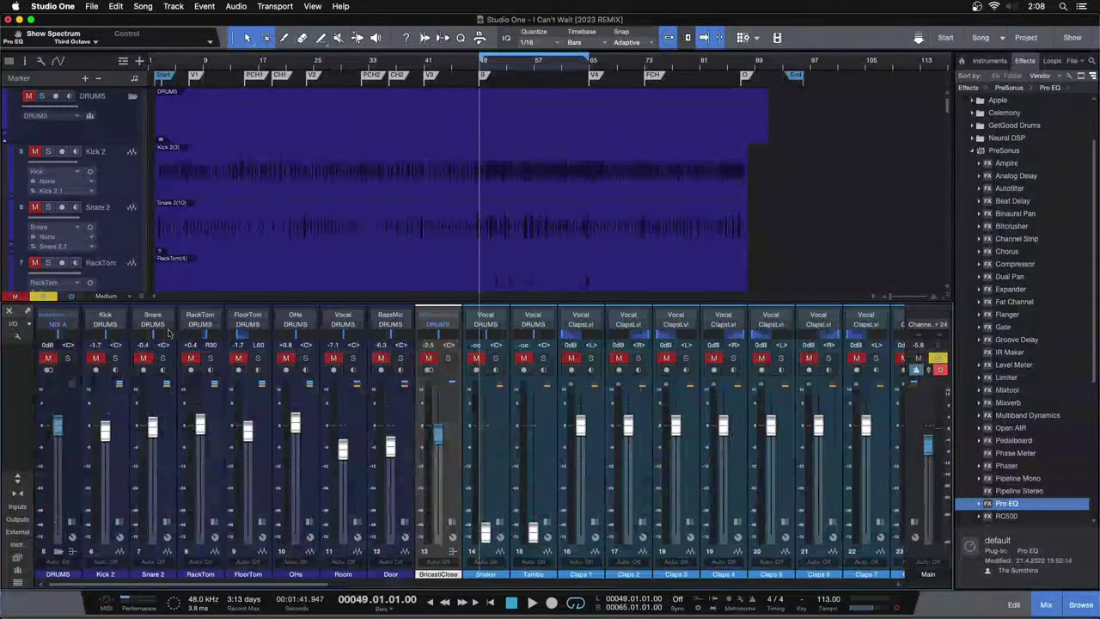
pyautogui.press('F3')
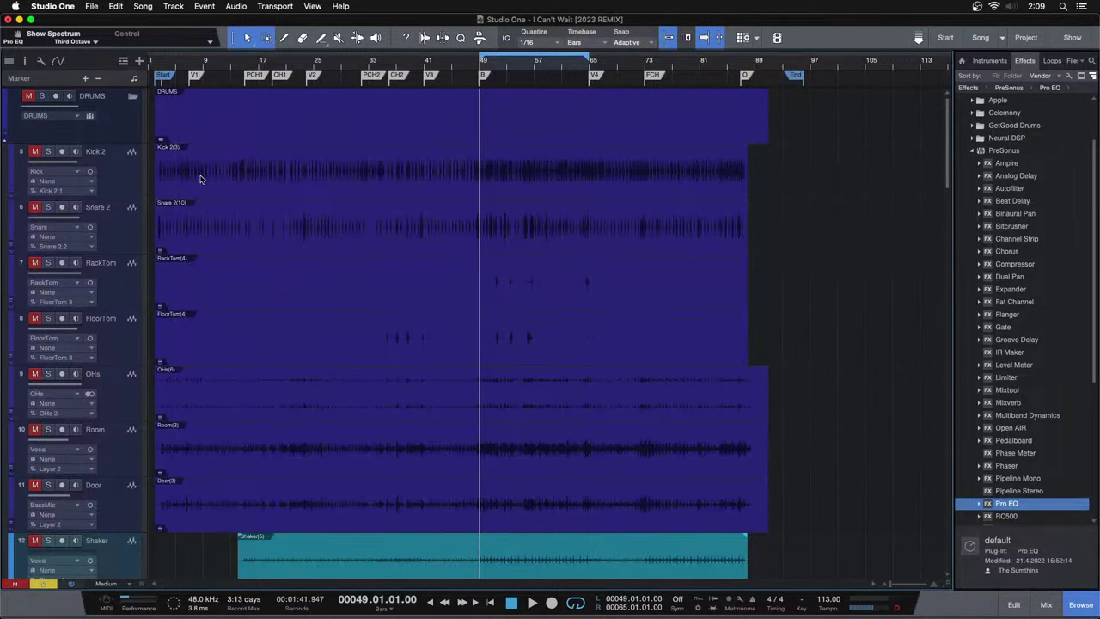
pyautogui.click(584, 178)
pyautogui.scroll(-10, 460, 391)
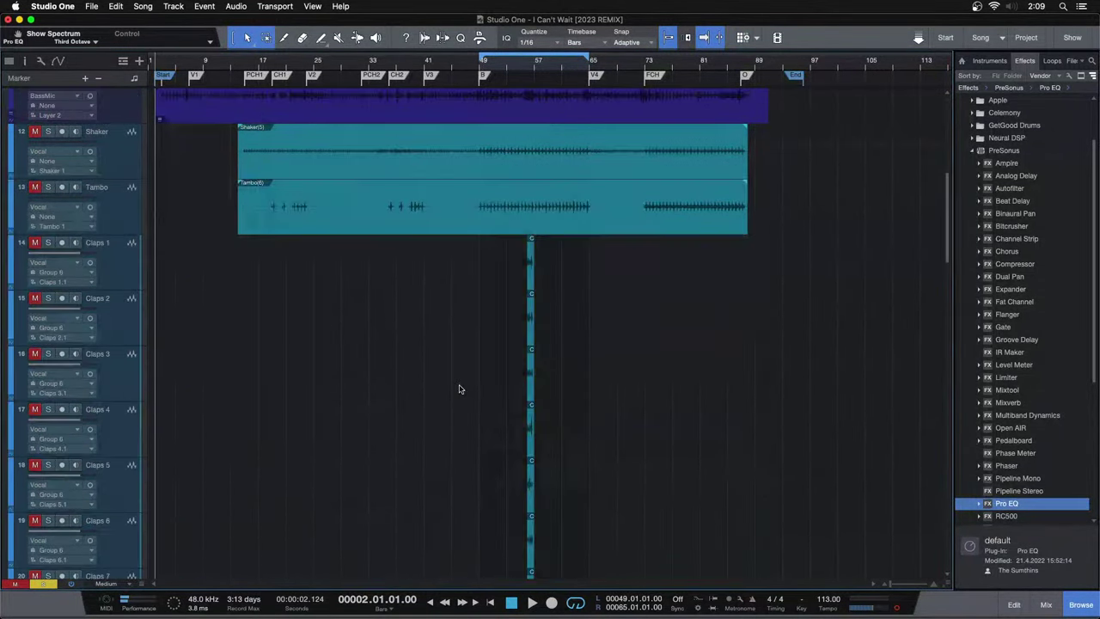
pyautogui.scroll(10, 459, 390)
pyautogui.press('F3')
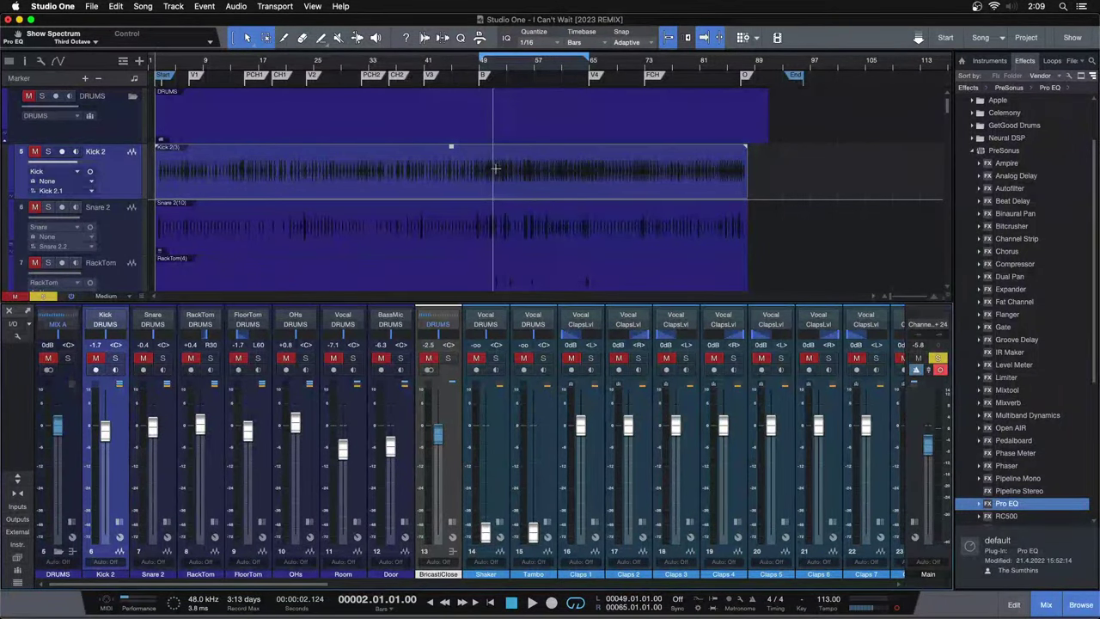
pyautogui.press('F3')
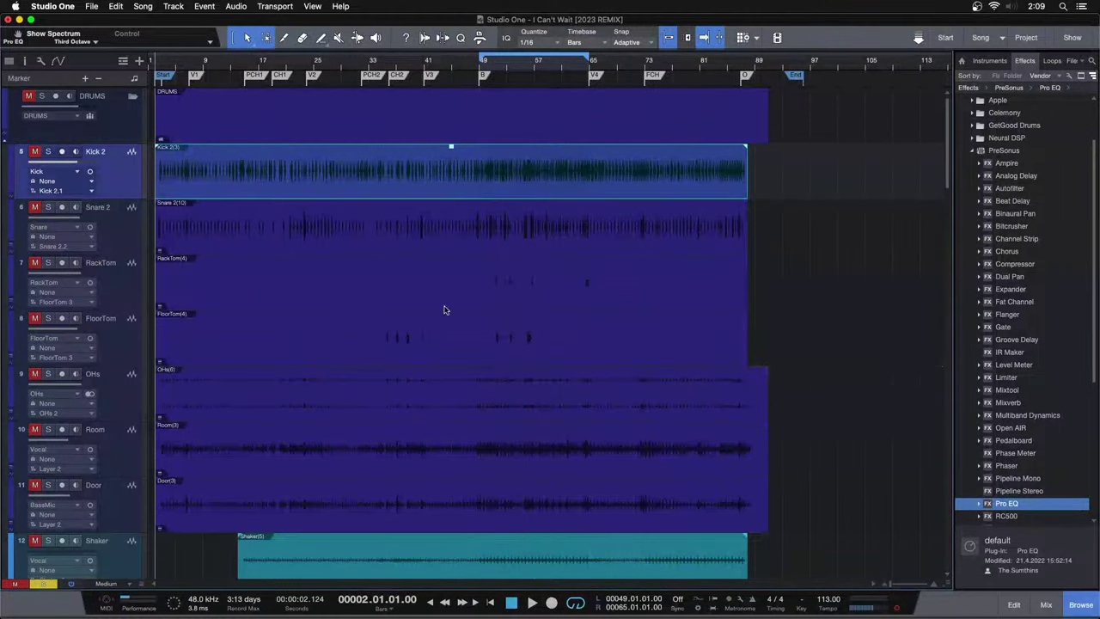
# Select the Shaker and Tambo events together and look over the percussion, bass and guitar channels in the mixer.
pyautogui.scroll(-6, 533, 317)
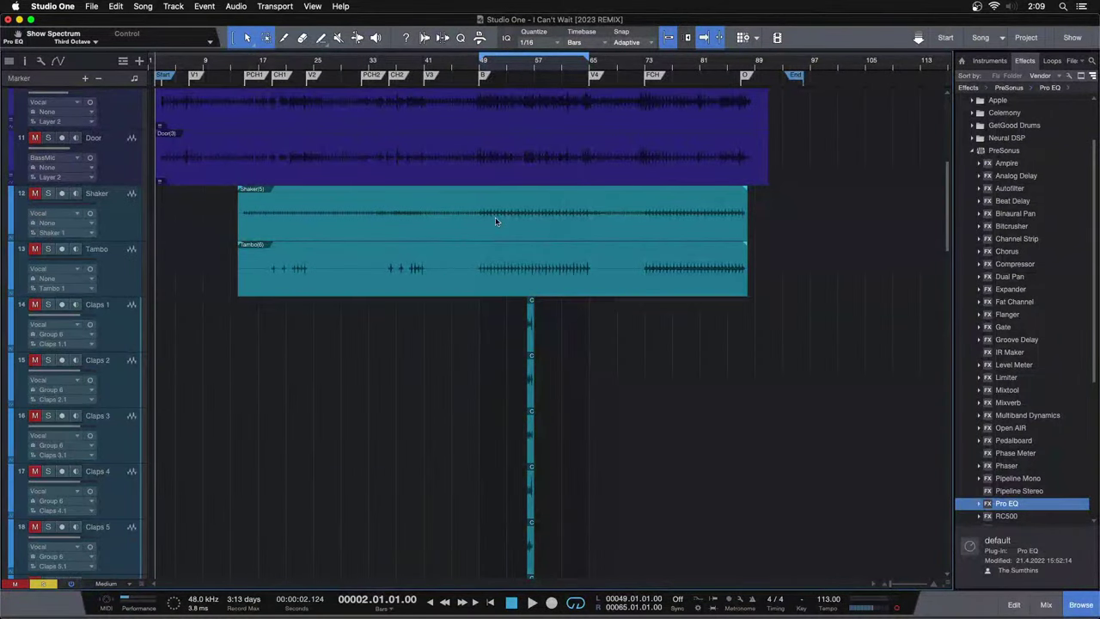
pyautogui.moveTo(782, 225); pyautogui.dragTo(484, 273)
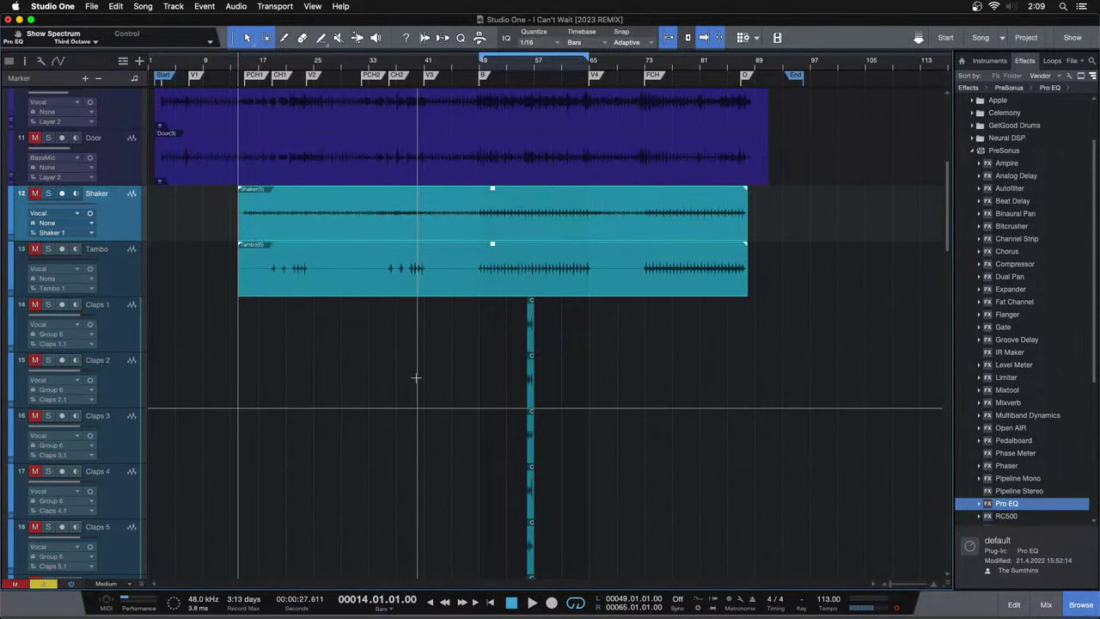
pyautogui.press('F3')
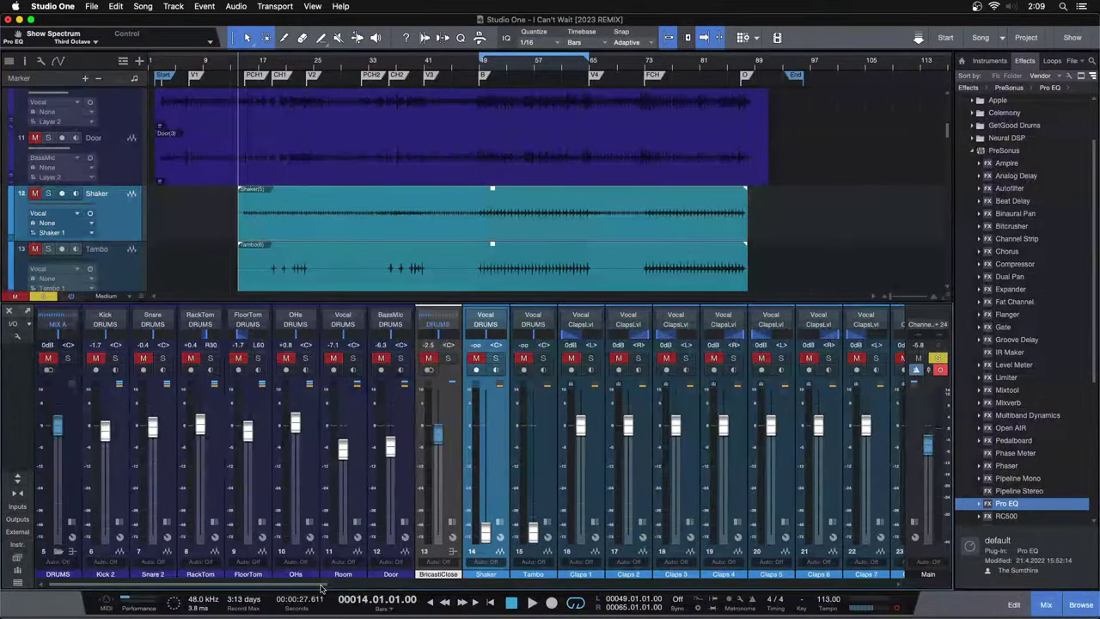
pyautogui.moveTo(319, 585); pyautogui.dragTo(493, 583)
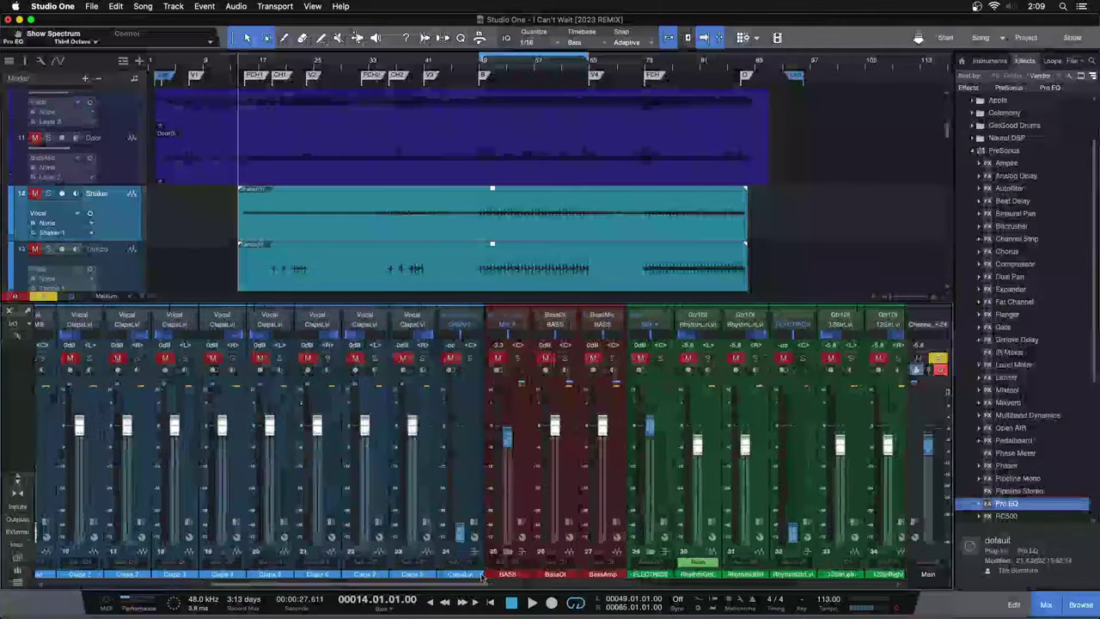
pyautogui.press('F3')
# Slightly lower the event volume of the 12StrLeft, 12StrRight and 12StrCenter guitar events.
pyautogui.scroll(-10, 521, 453)
pyautogui.scroll(1, 524, 449)
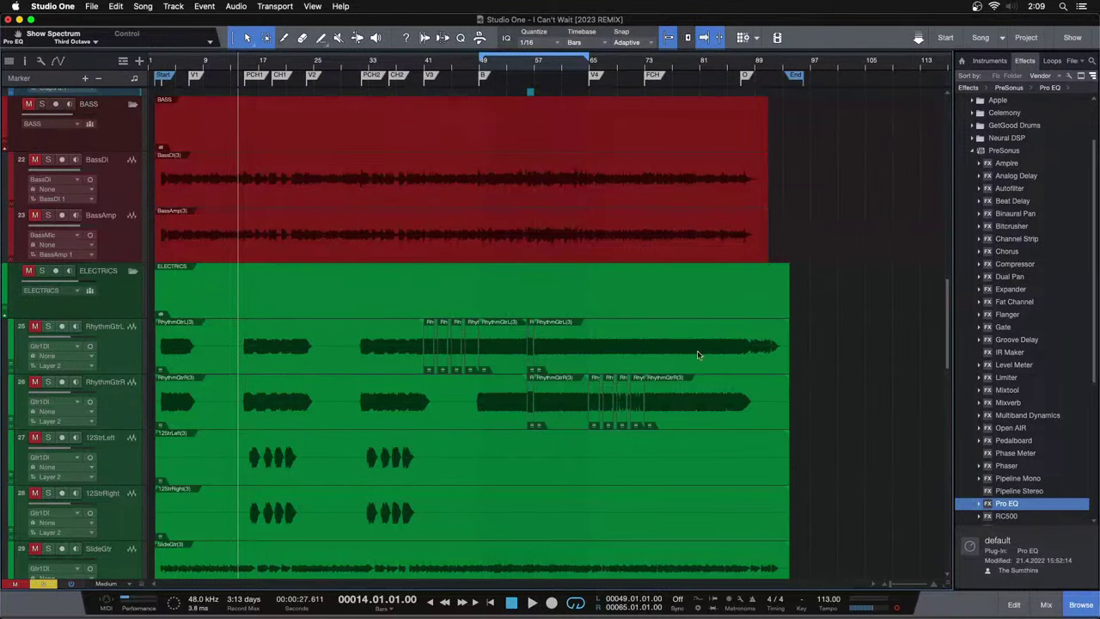
pyautogui.scroll(-4, 387, 365)
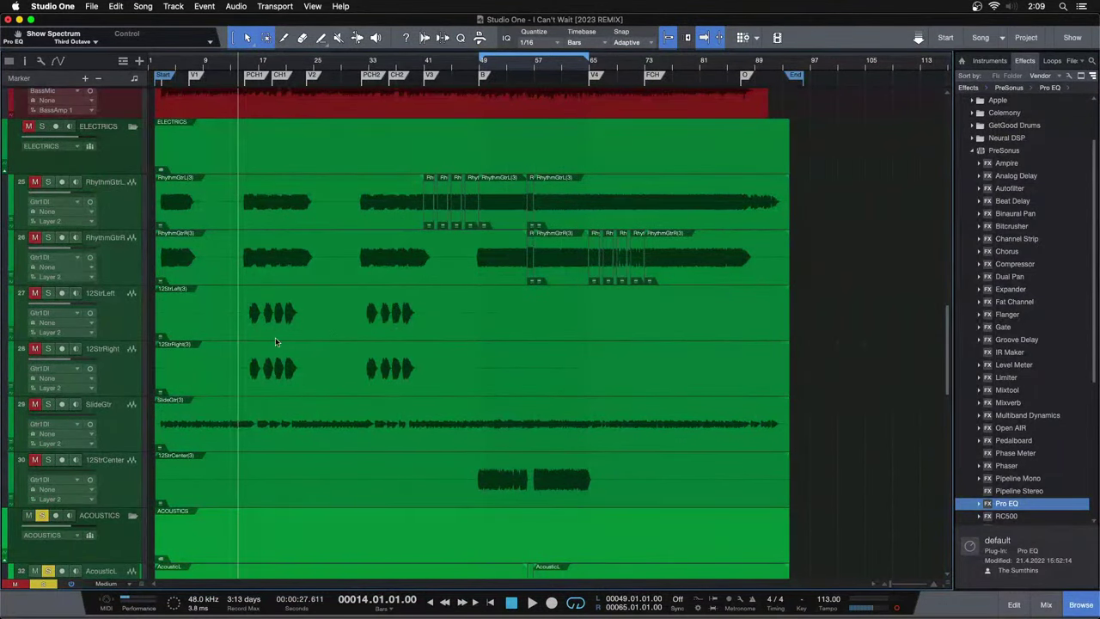
pyautogui.moveTo(851, 287); pyautogui.dragTo(299, 350)
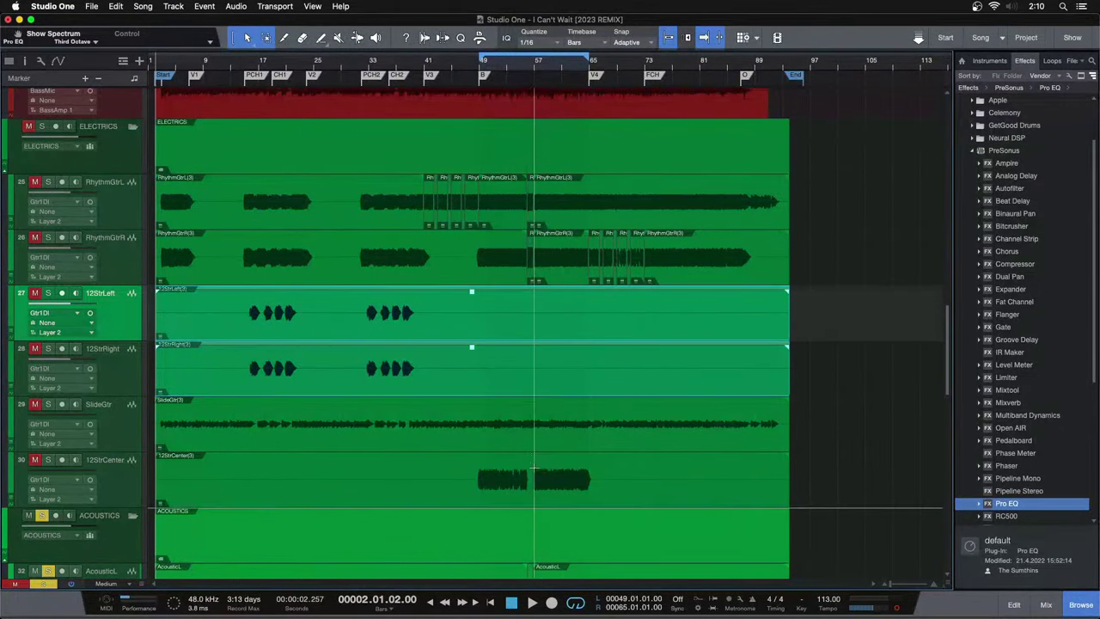
pyautogui.click(522, 489)
pyautogui.hotkey('alt', 'Down')
pyautogui.hotkey('alt', 'Down')
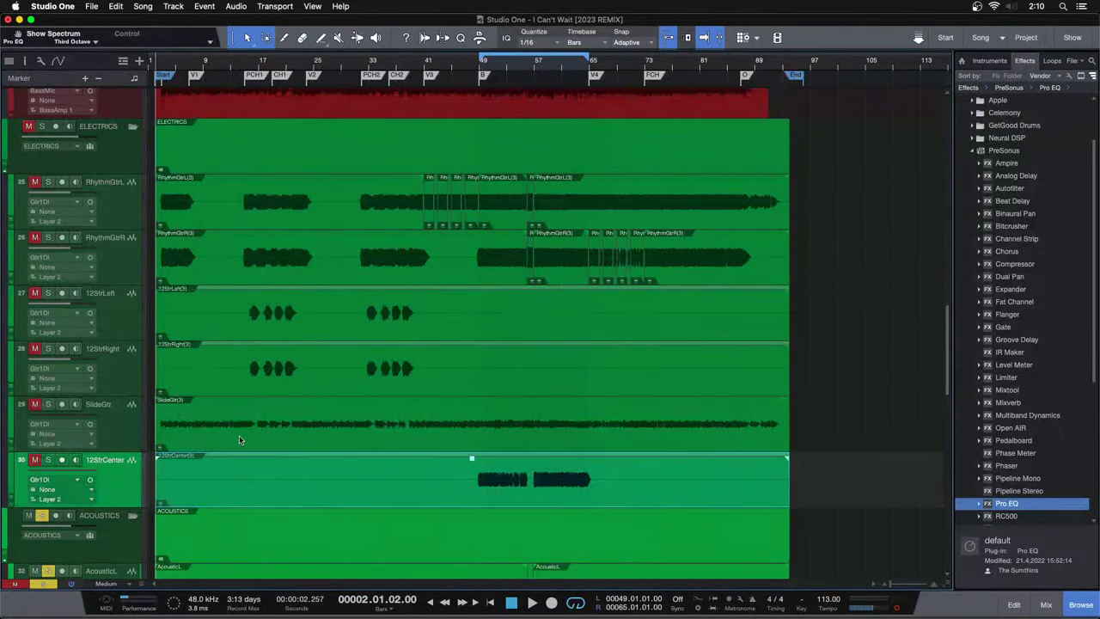
# Select the SlideGtr event and look over the guitar, acoustic, keys and vocal tracks in the arrangement.
pyautogui.click(566, 446)
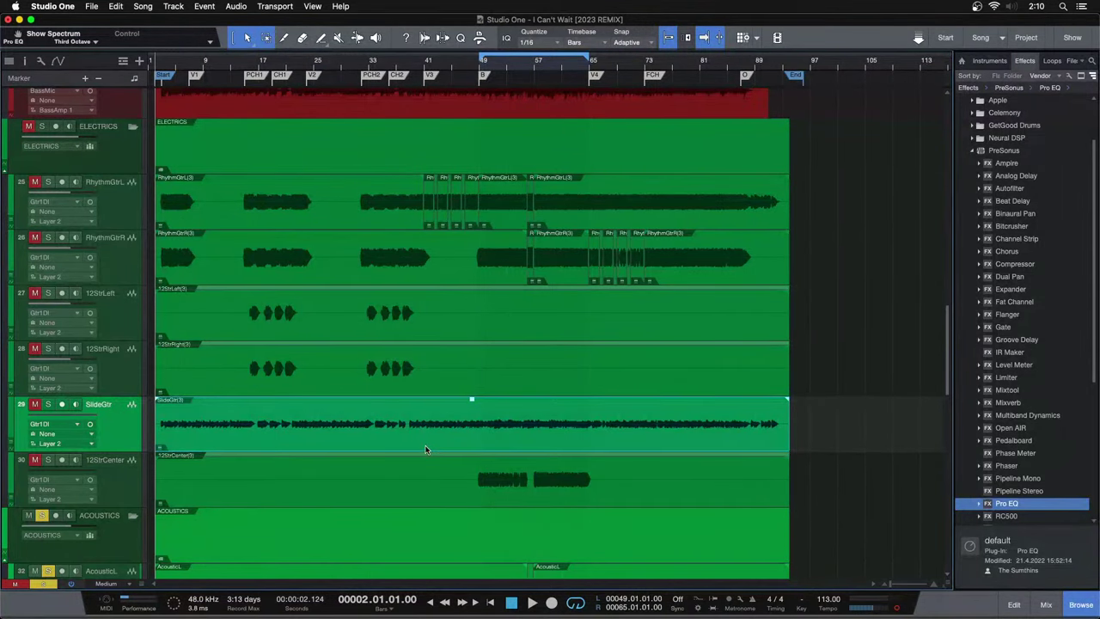
pyautogui.scroll(1, 669, 367)
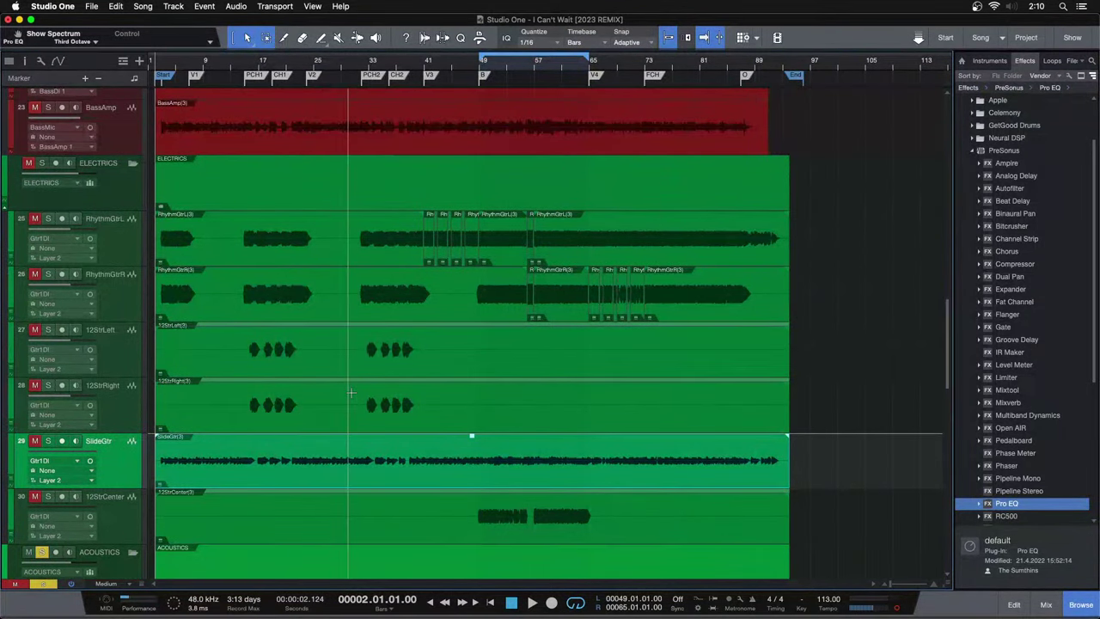
pyautogui.scroll(1, 351, 393)
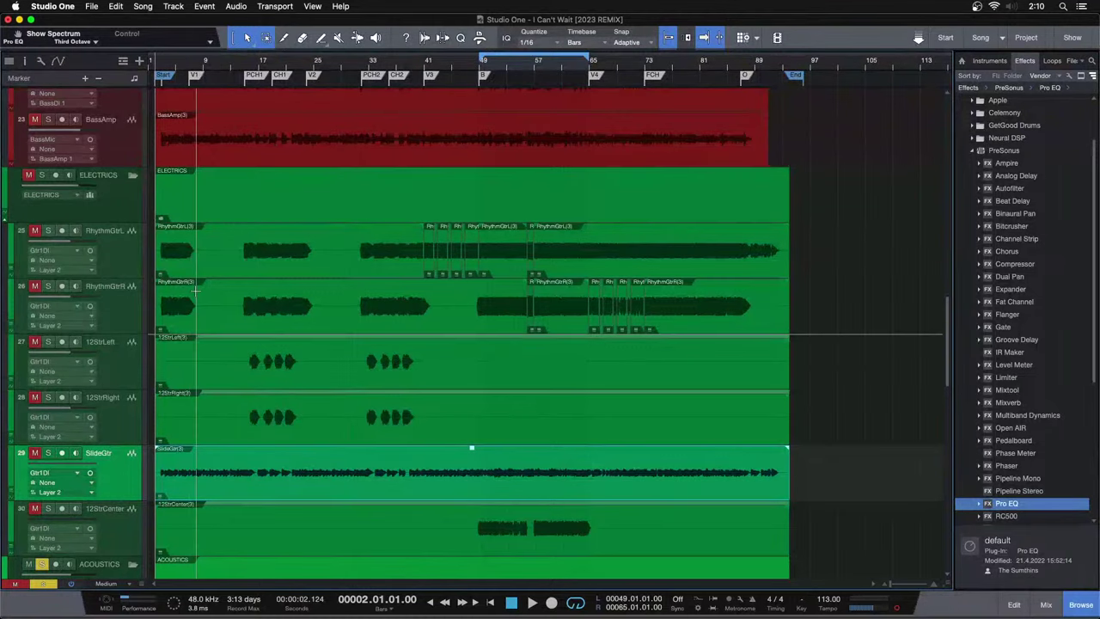
pyautogui.scroll(-10, 327, 396)
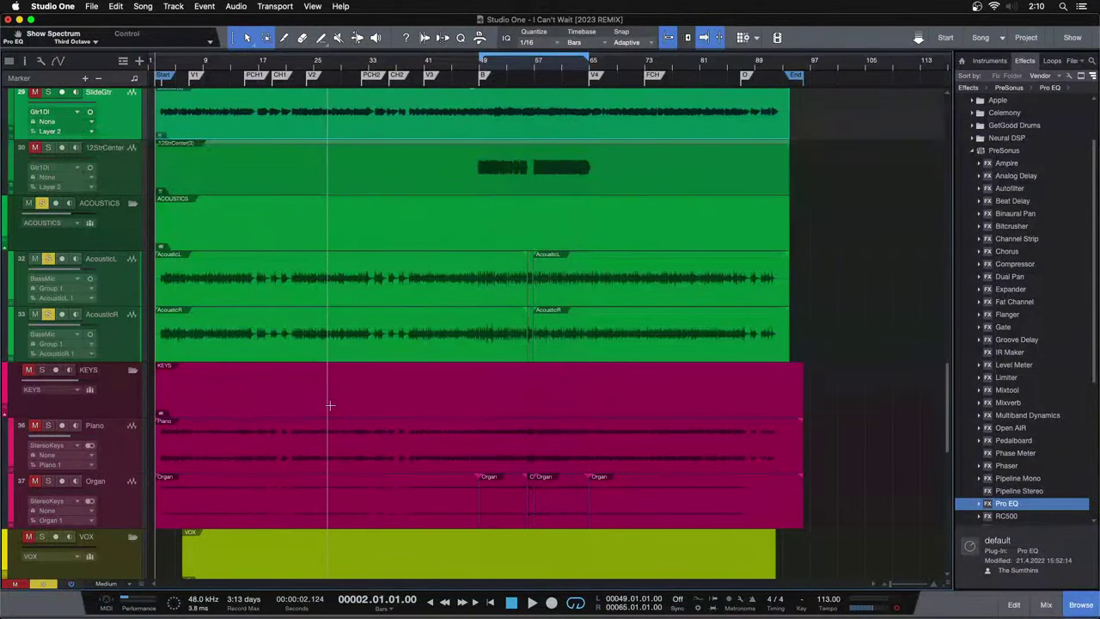
pyautogui.scroll(-10, 329, 405)
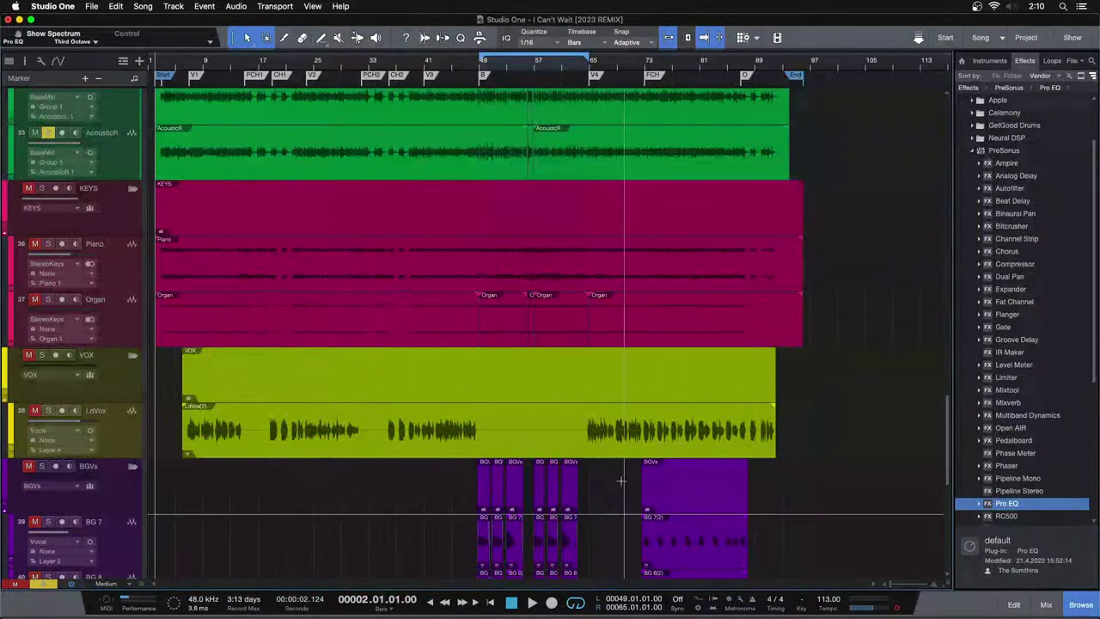
pyautogui.scroll(20, 505, 387)
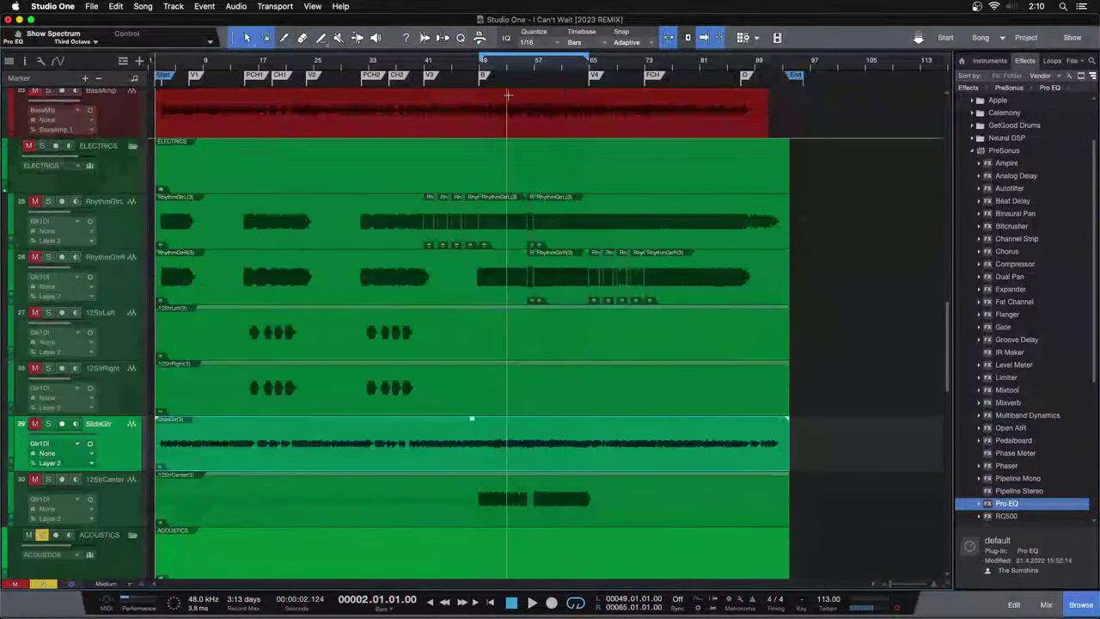
# Zoom the arrangement in on the looped section from bar 49 to 65 and play it from the loop start.
pyautogui.moveTo(505, 69); pyautogui.dragTo(386, 96)
pyautogui.press('KP_1')
pyautogui.scroll(-12, 550, 283)
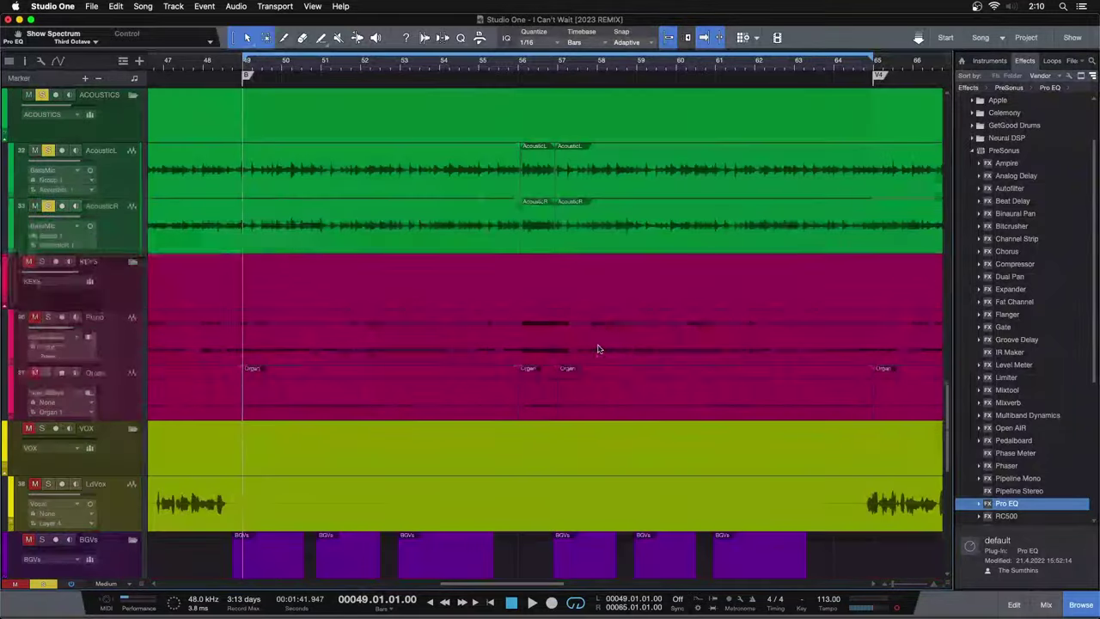
pyautogui.press('space')
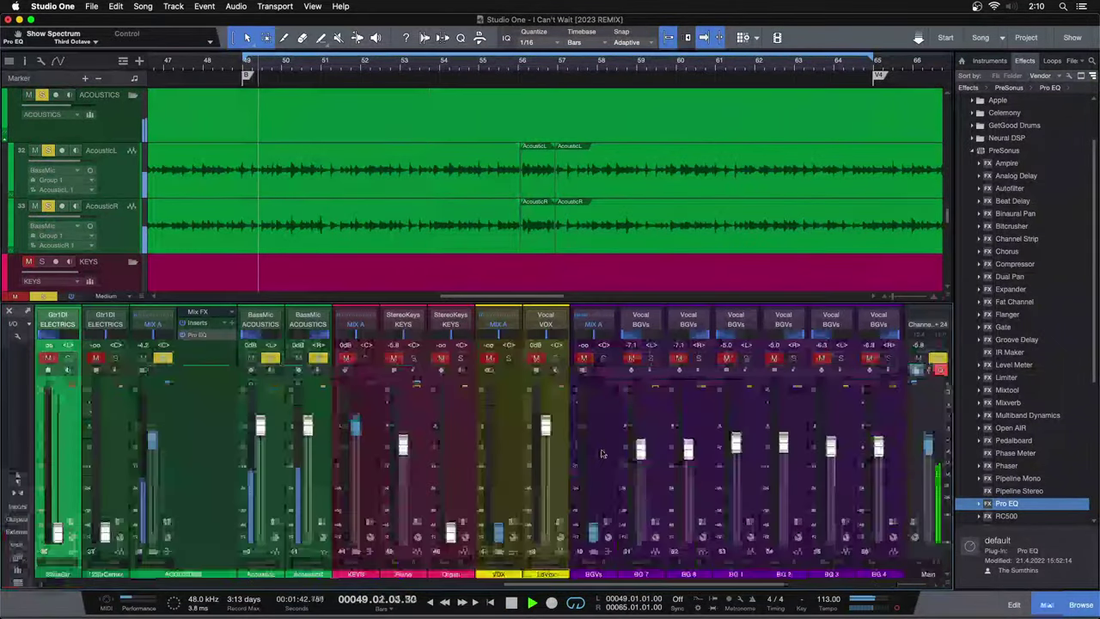
# Open the Pro EQ on the ACOUSTICS bus in the mixer and enable its low cut (LC) filter.
pyautogui.press('F3')
pyautogui.hscroll(-5, 437, 533)
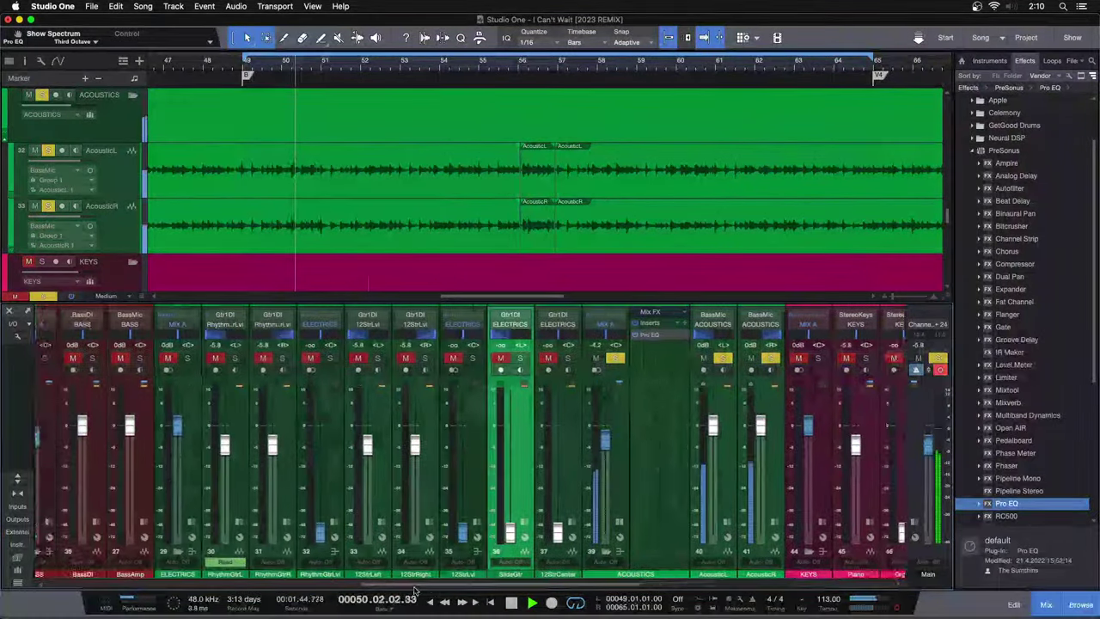
pyautogui.click(436, 533)
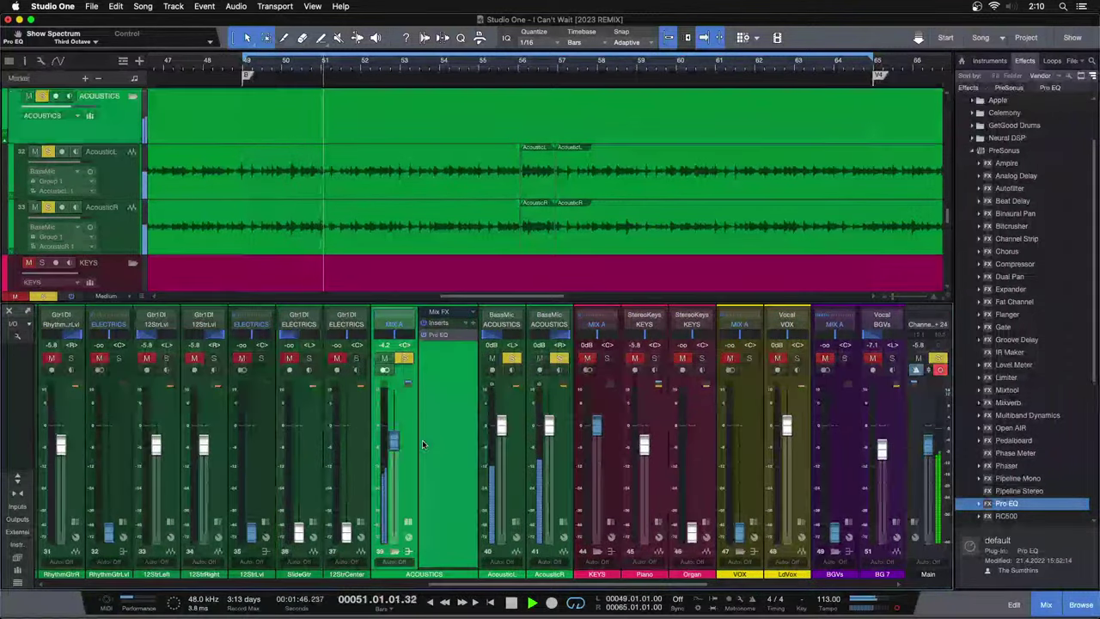
pyautogui.click(439, 335)
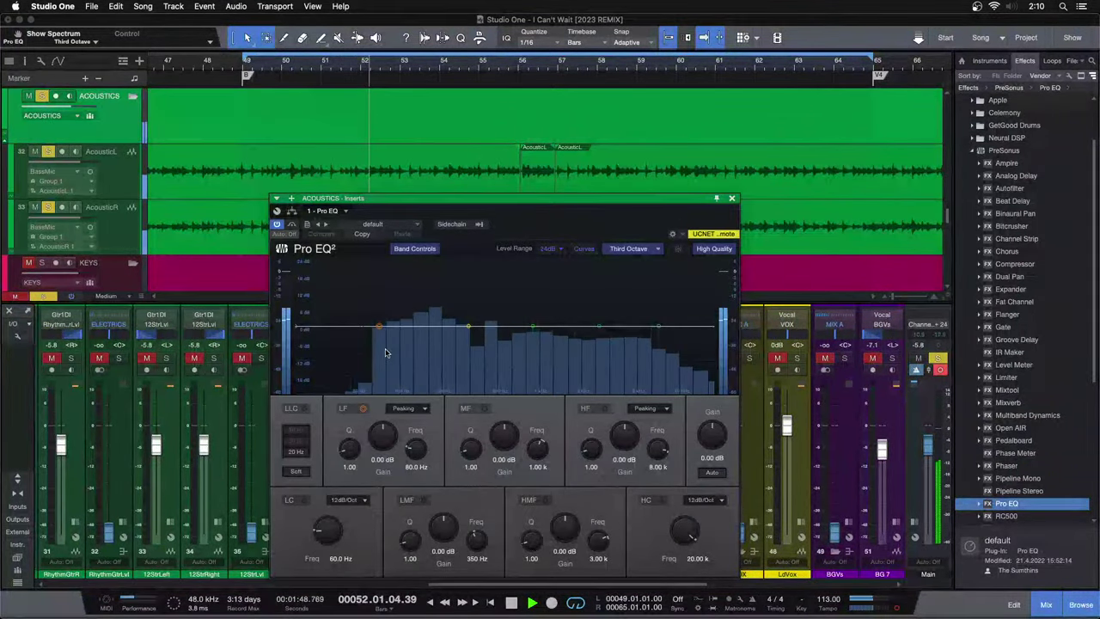
pyautogui.click(364, 326)
pyautogui.moveTo(583, 216); pyautogui.dragTo(661, 221)
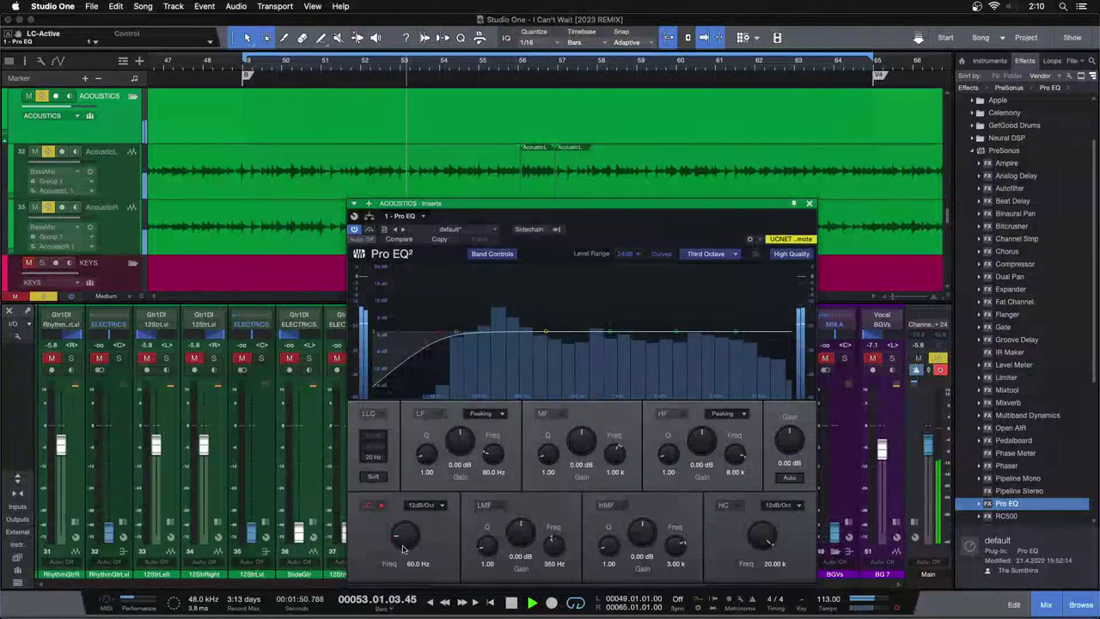
# Raise the low cut frequency of the ACOUSTICS bus EQ to 182 Hz and close the plug-in.
pyautogui.moveTo(404, 546); pyautogui.dragTo(404, 535)
pyautogui.scroll(4, 403, 537)
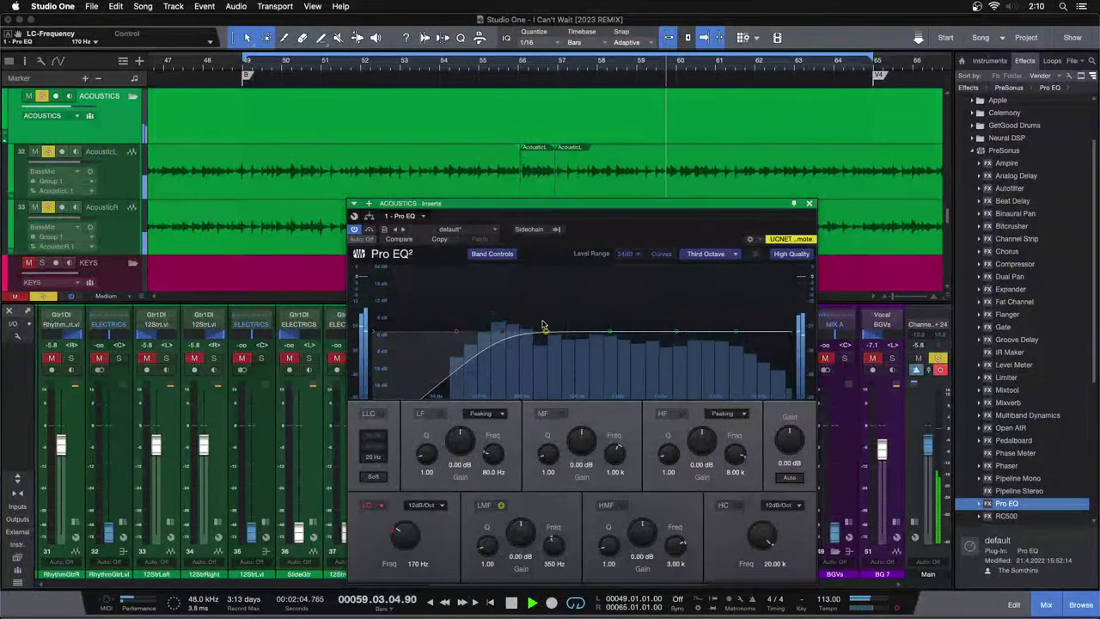
pyautogui.moveTo(410, 538); pyautogui.dragTo(410, 533)
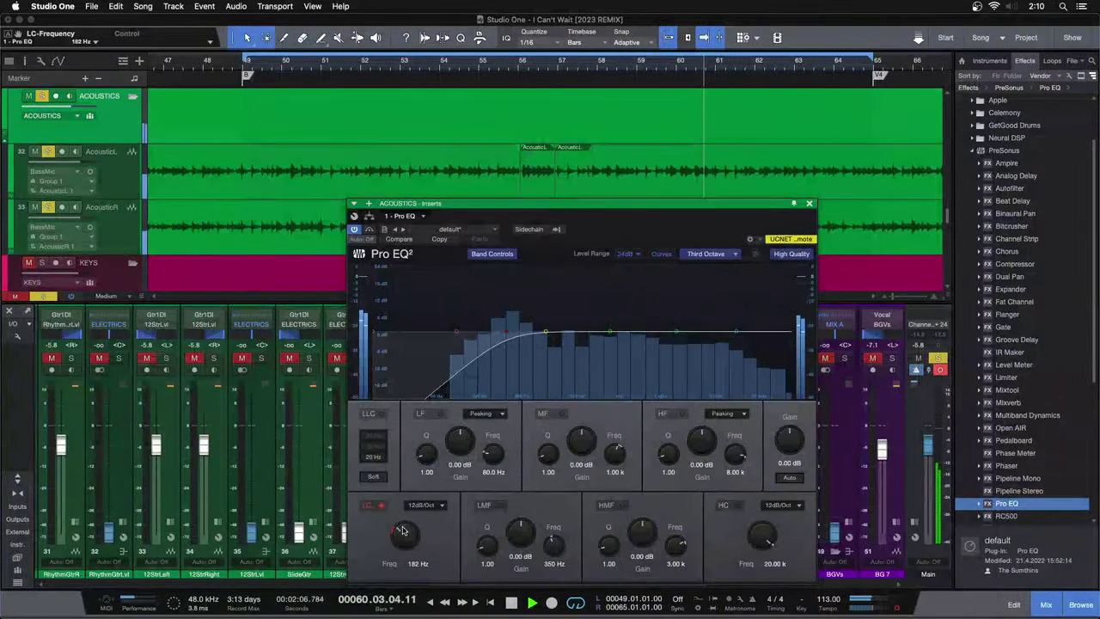
pyautogui.moveTo(606, 224); pyautogui.dragTo(478, 208)
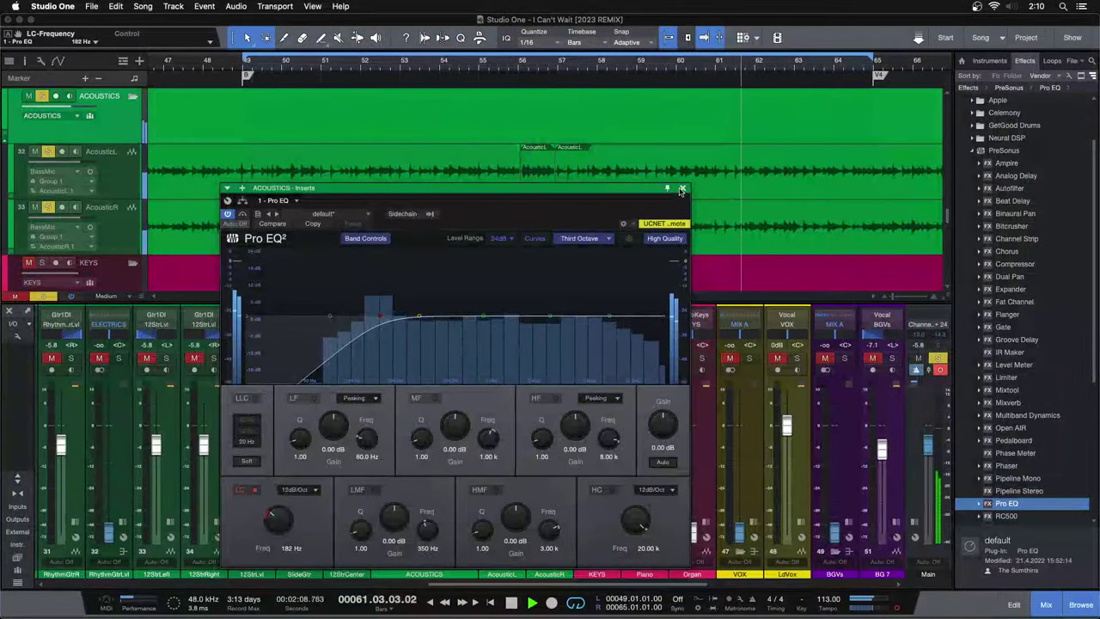
pyautogui.click(681, 187)
# Add Fat Channel to the ACOUSTICS bus and set its compressor to -22.96 dB input and about -20 dB output.
pyautogui.moveTo(1011, 303); pyautogui.dragTo(438, 370)
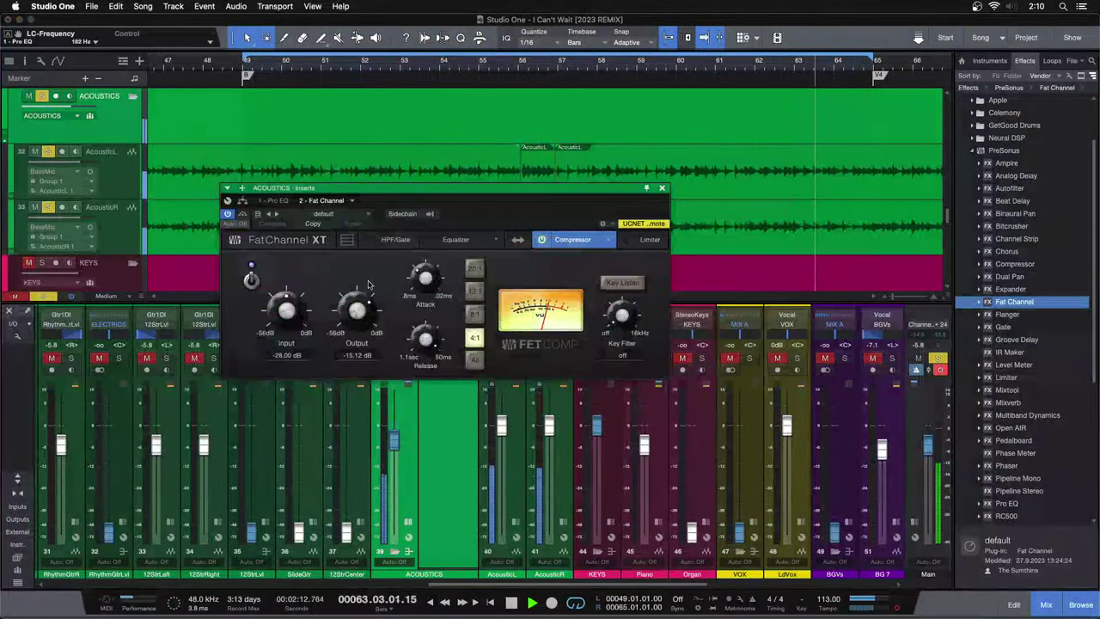
pyautogui.moveTo(298, 314); pyautogui.dragTo(361, 317)
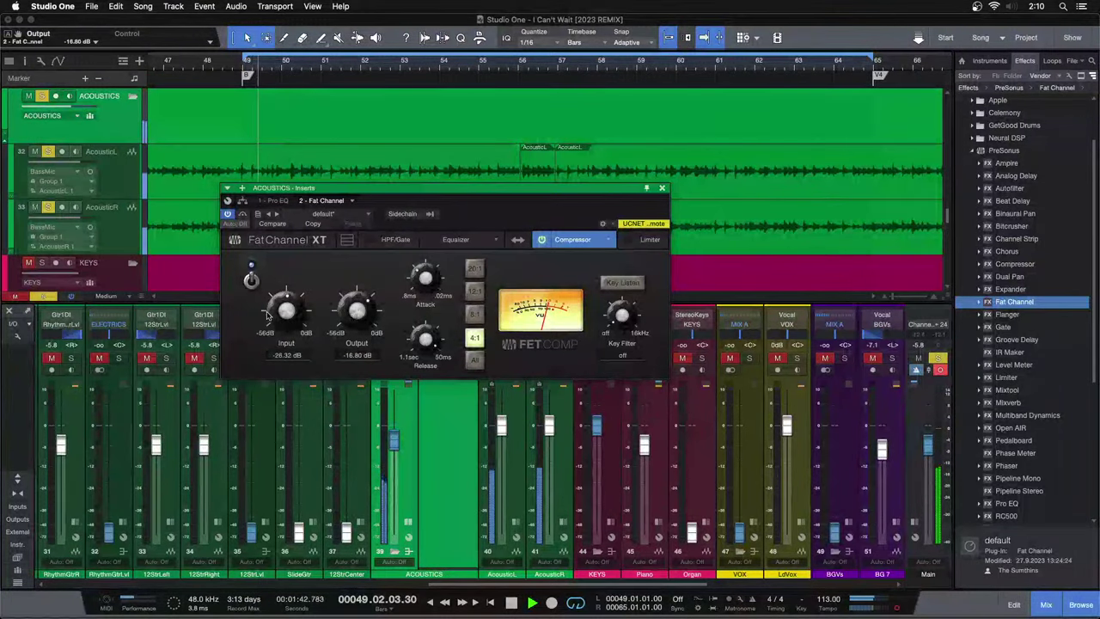
pyautogui.moveTo(269, 317); pyautogui.dragTo(268, 311)
pyautogui.moveTo(358, 300); pyautogui.dragTo(358, 302)
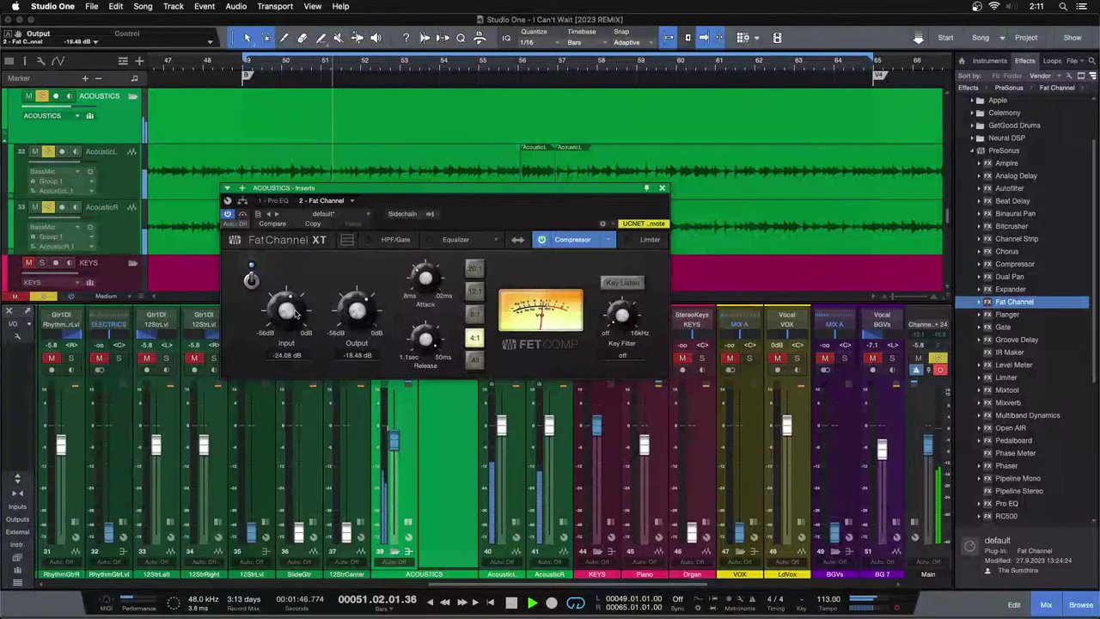
pyautogui.moveTo(296, 317); pyautogui.dragTo(352, 304)
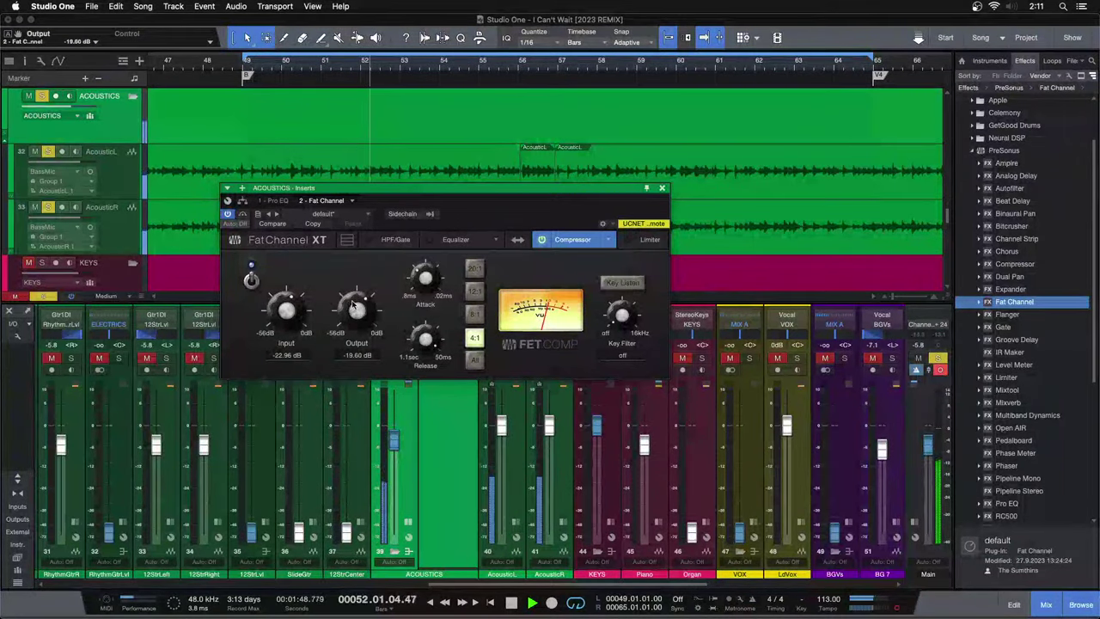
# Replay the loop from its start and refine the compressor to -21.84 dB input and -21.28 dB output.
pyautogui.moveTo(478, 225); pyautogui.dragTo(522, 314)
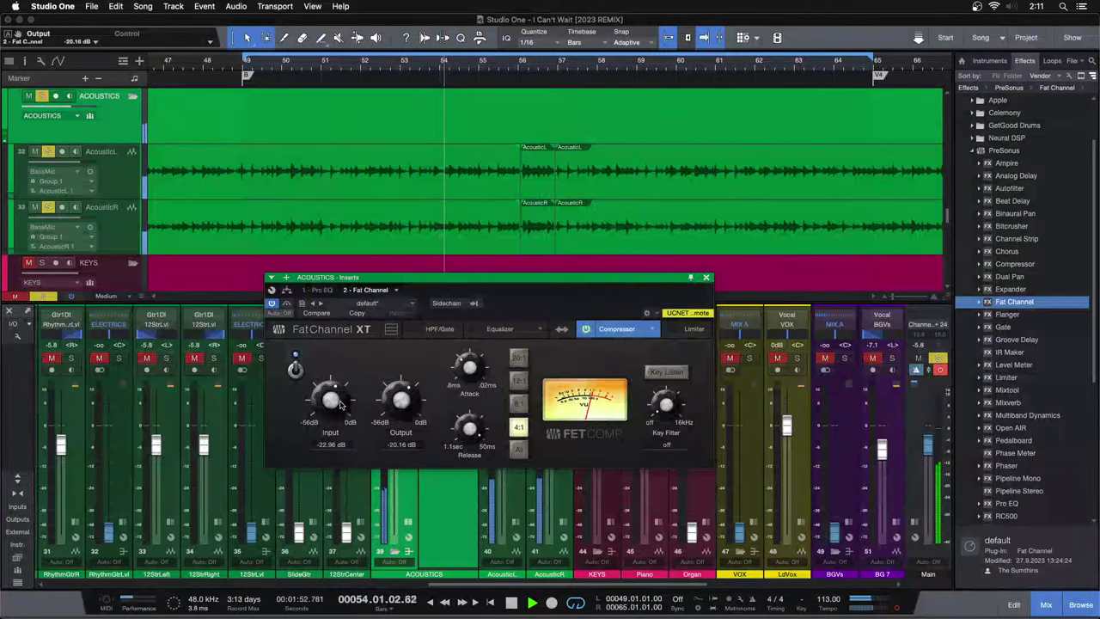
pyautogui.moveTo(339, 403); pyautogui.dragTo(338, 401)
pyautogui.moveTo(417, 404); pyautogui.dragTo(418, 408)
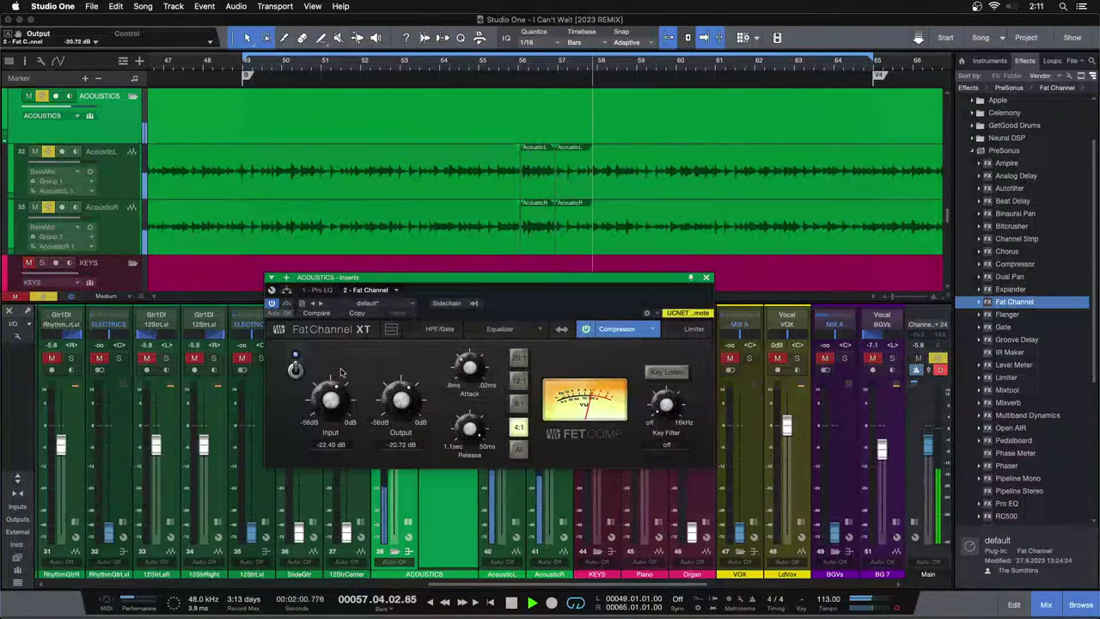
pyautogui.press('KP_1')
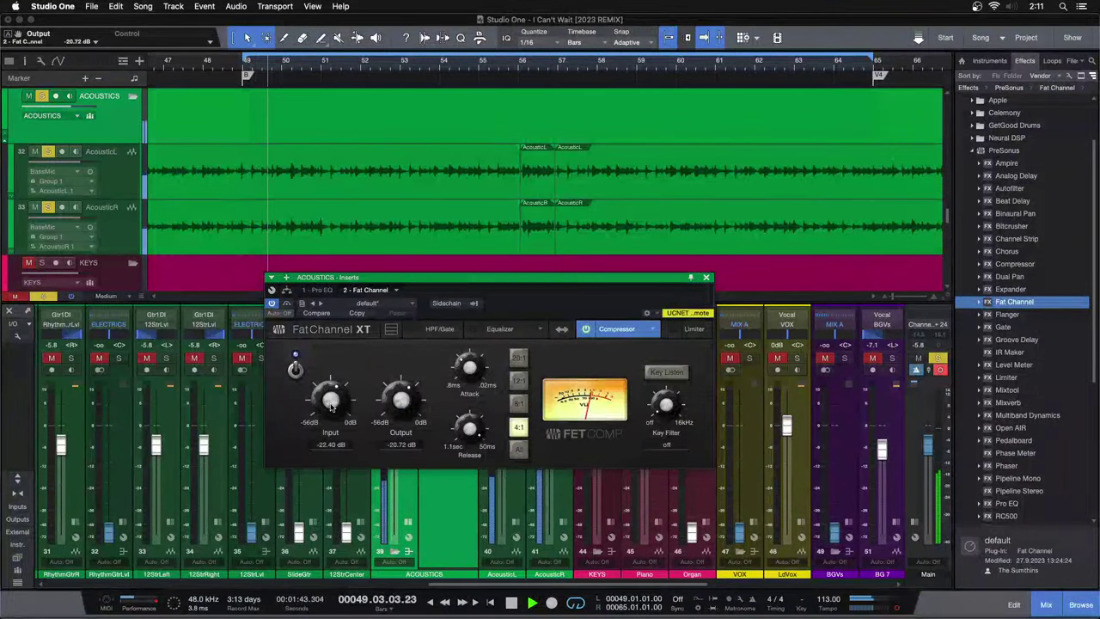
pyautogui.moveTo(330, 409); pyautogui.dragTo(331, 406)
pyautogui.moveTo(404, 404); pyautogui.dragTo(404, 407)
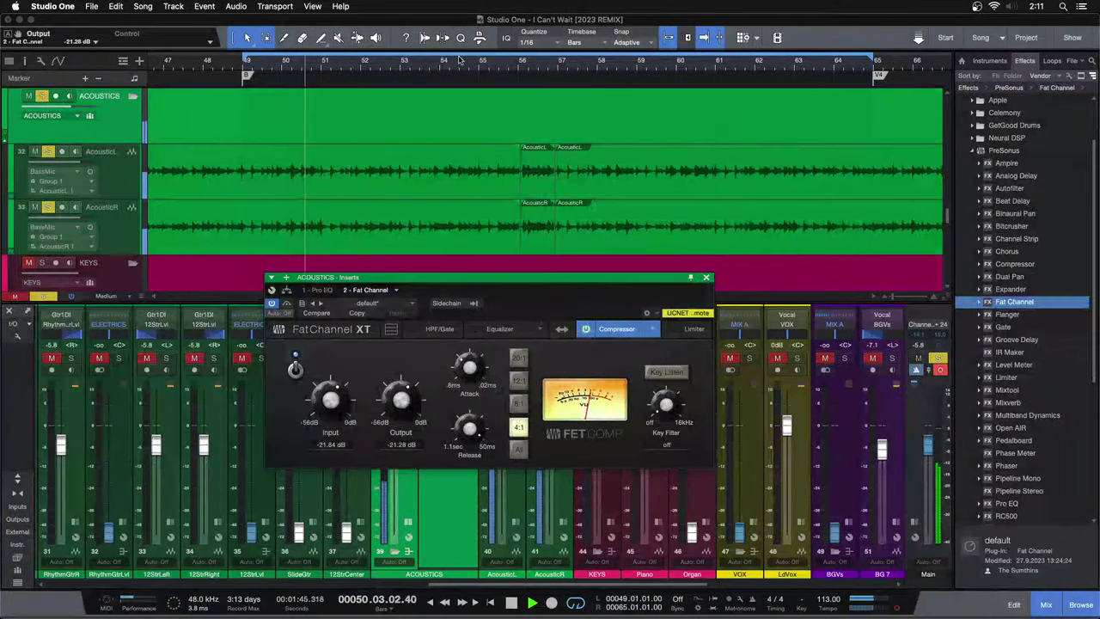
# Zoom the arrangement out to the whole song and play the acoustics from around bar 9.
pyautogui.moveTo(530, 61); pyautogui.dragTo(530, 3)
pyautogui.press('space')
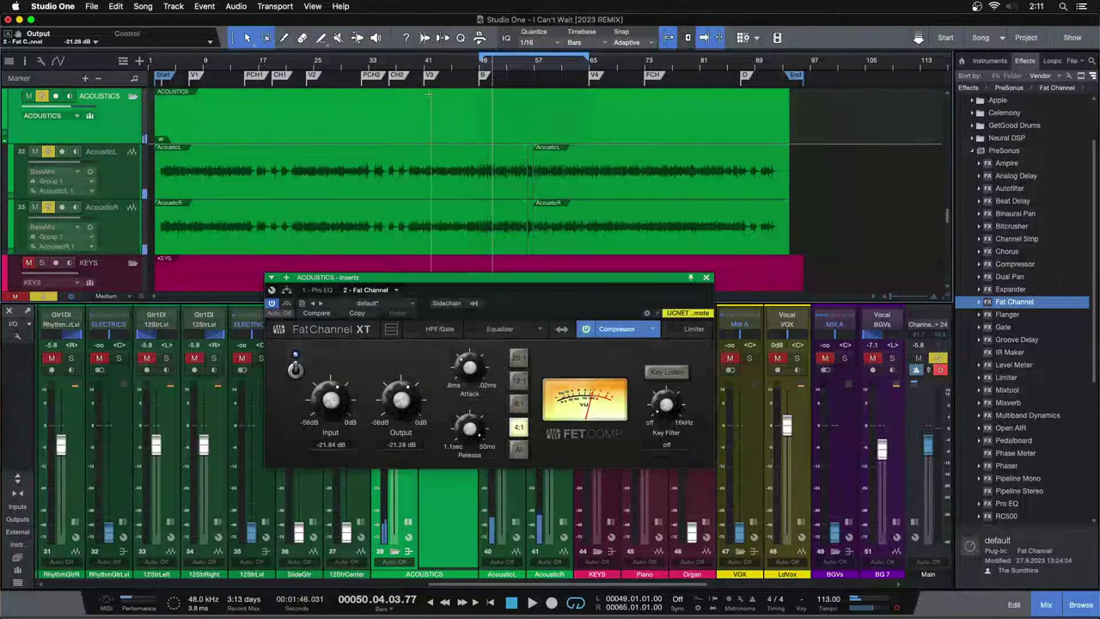
pyautogui.click(211, 67)
pyautogui.press('space')
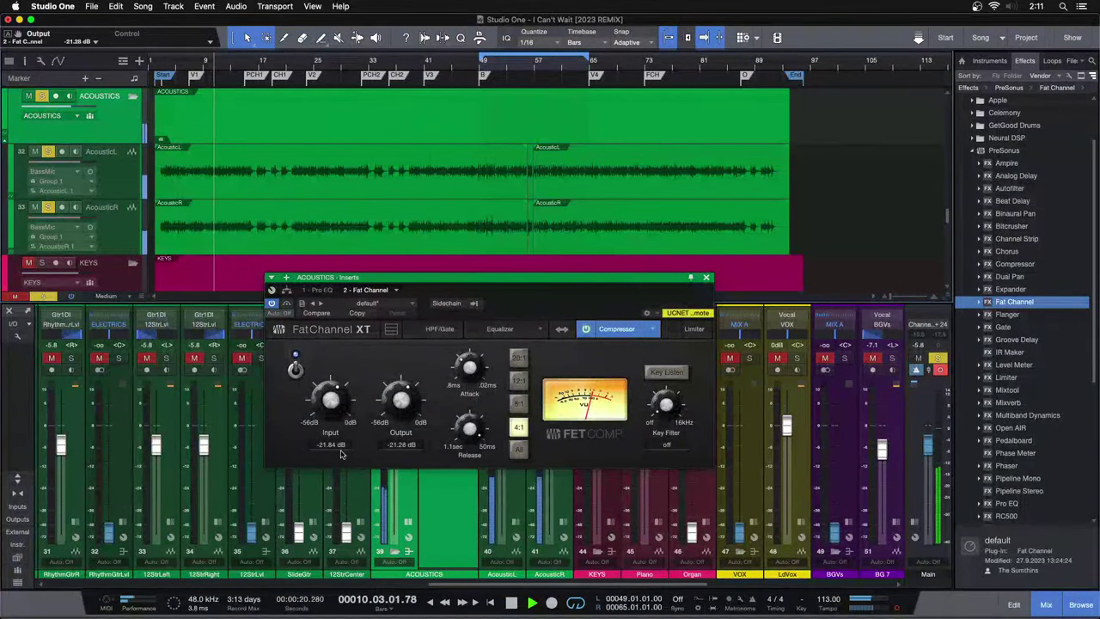
# Compare the compressor at -22.40 dB input and -20.72 dB output with -21.84 dB input and -21.28 dB output.
pyautogui.scroll(-1, 327, 405)
pyautogui.scroll(1, 412, 402)
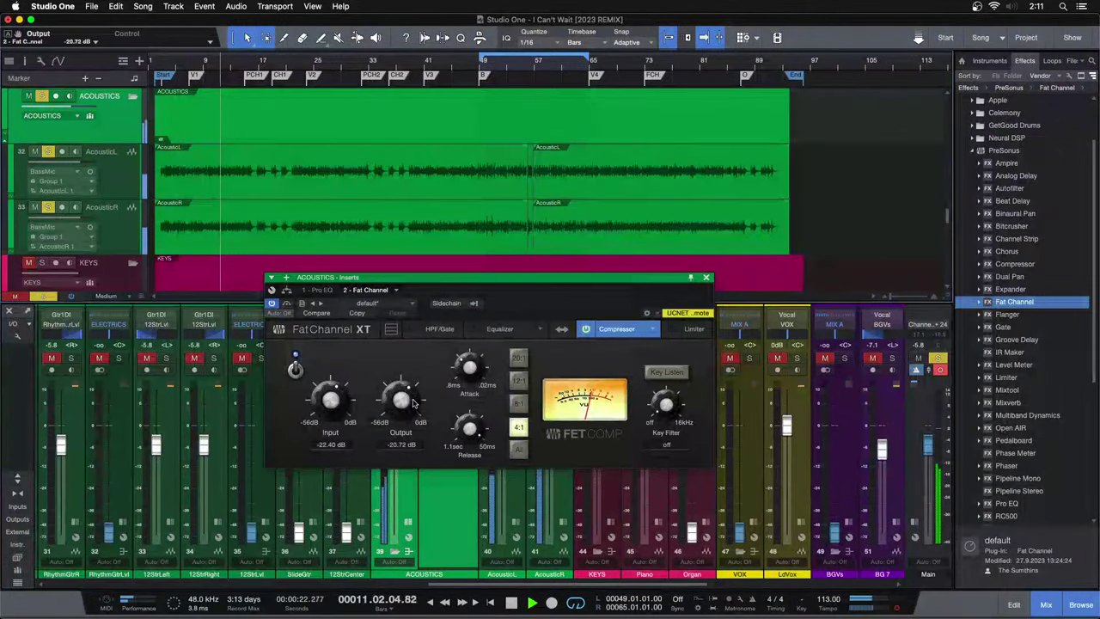
pyautogui.scroll(1, 332, 404)
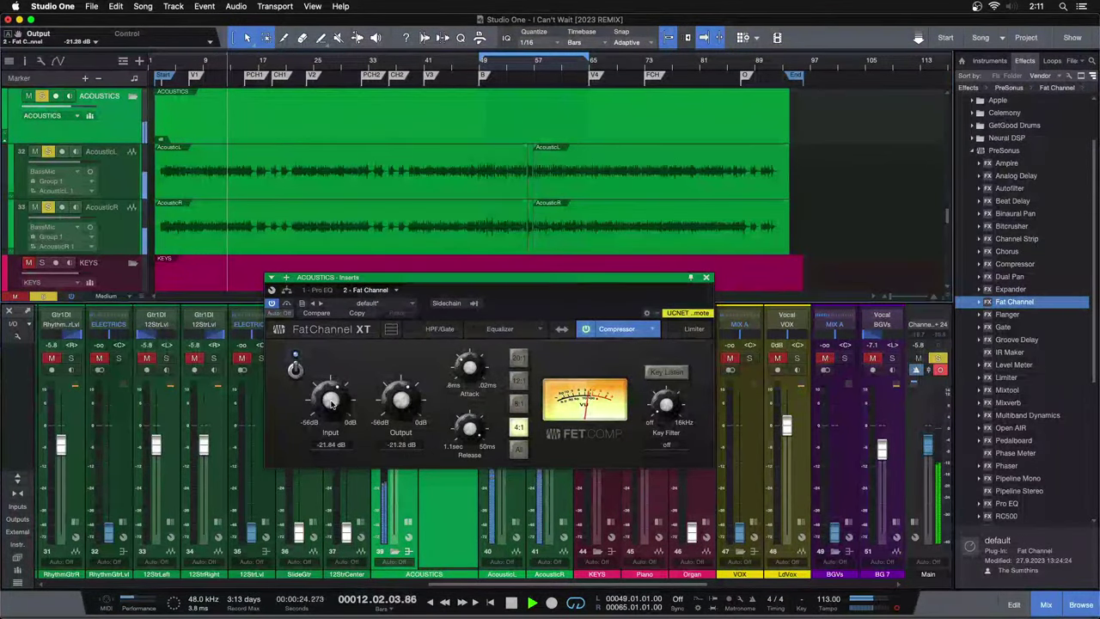
# In the ACOUSTICS bus Pro EQ, set the LMF band to 202 Hz with a gain of -1.44 dB.
pyautogui.click(322, 292)
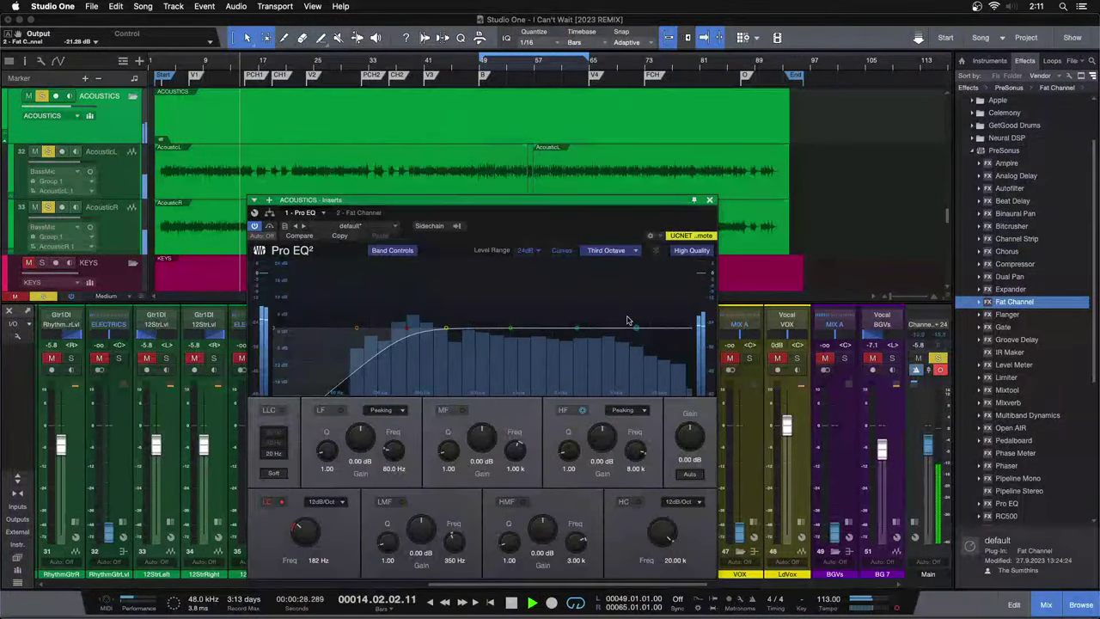
pyautogui.moveTo(541, 225); pyautogui.dragTo(523, 222)
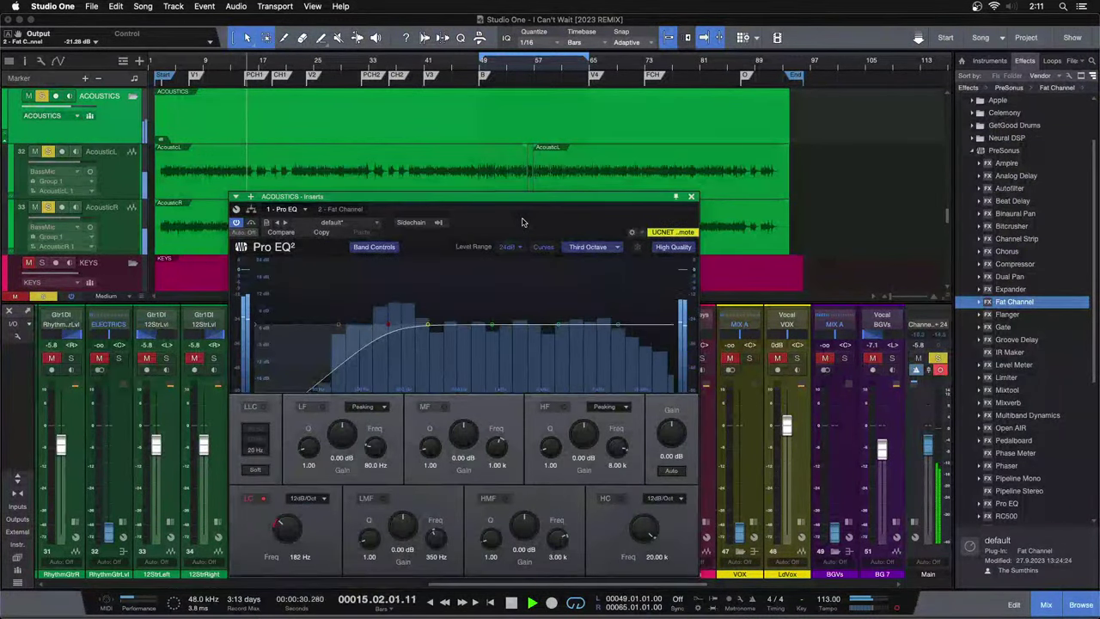
pyautogui.moveTo(427, 331); pyautogui.dragTo(395, 269)
pyautogui.doubleClick(403, 526)
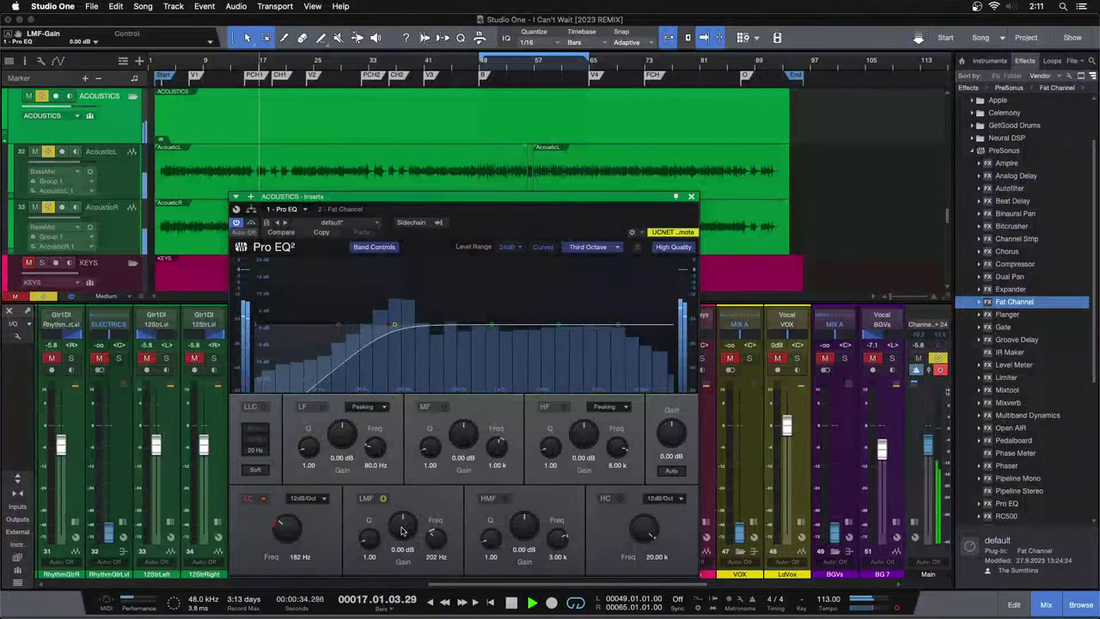
pyautogui.scroll(-1, 401, 530)
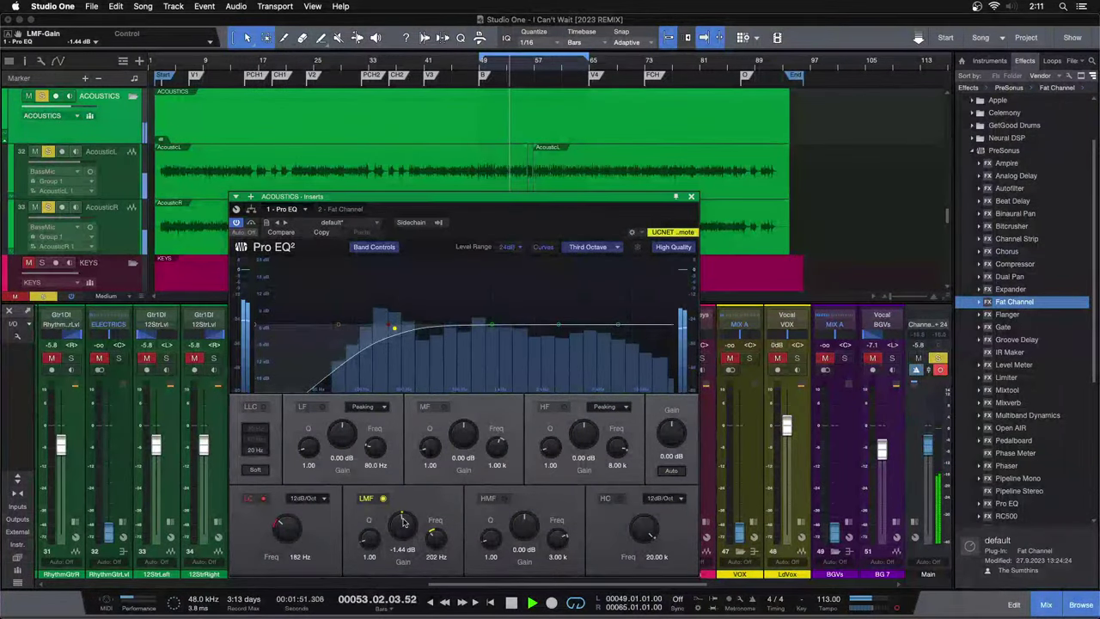
# Check the Fat Channel compressor on the ACOUSTICS bus and return to its Pro EQ.
pyautogui.click(344, 210)
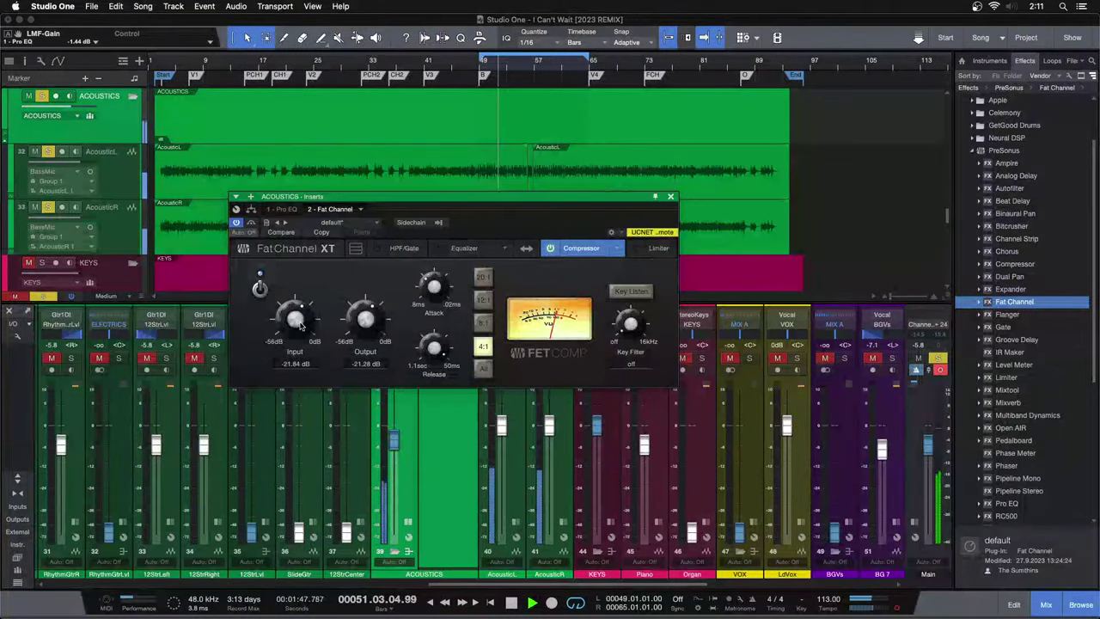
pyautogui.moveTo(492, 224); pyautogui.dragTo(497, 293)
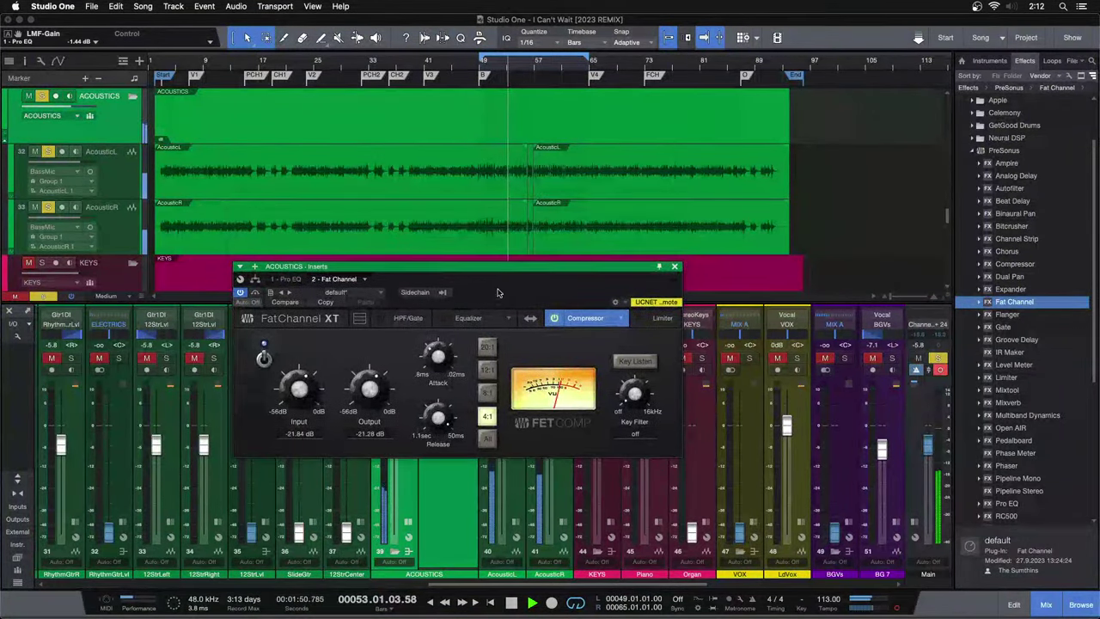
pyautogui.click(286, 279)
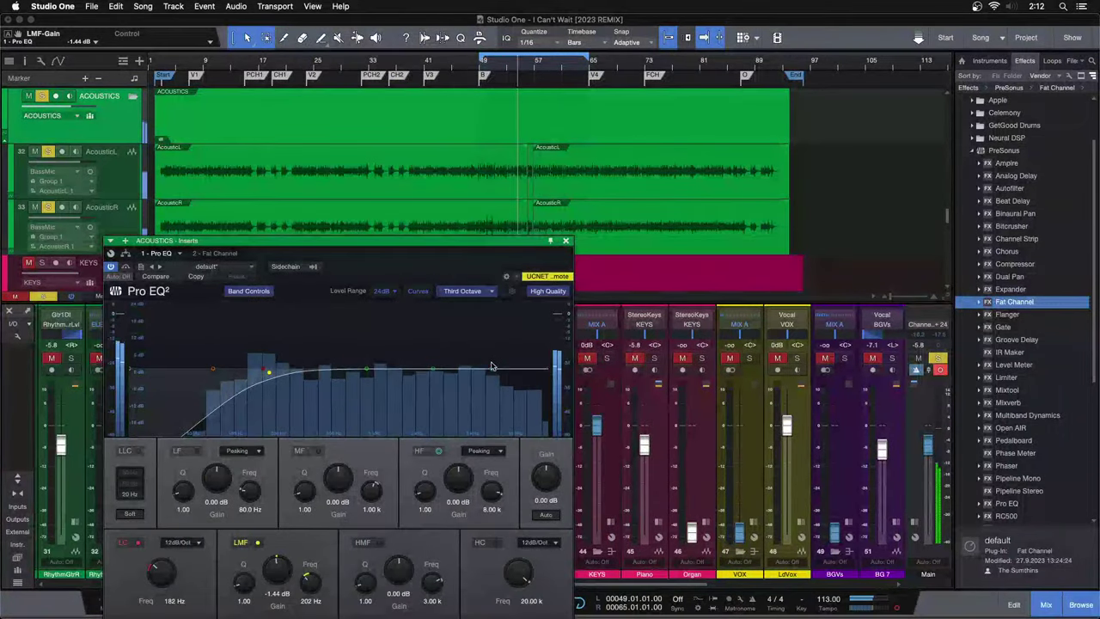
# Boost the HF band at 7.15 kHz and settle its gain at 3.84 dB.
pyautogui.moveTo(493, 368); pyautogui.dragTo(494, 339)
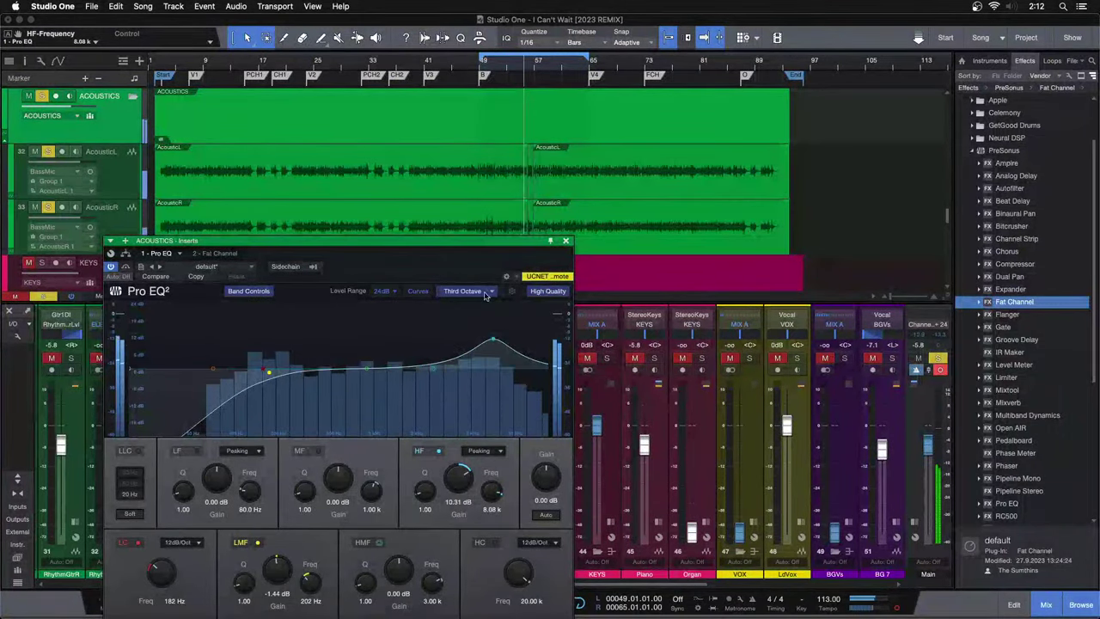
pyautogui.moveTo(468, 255); pyautogui.dragTo(648, 222)
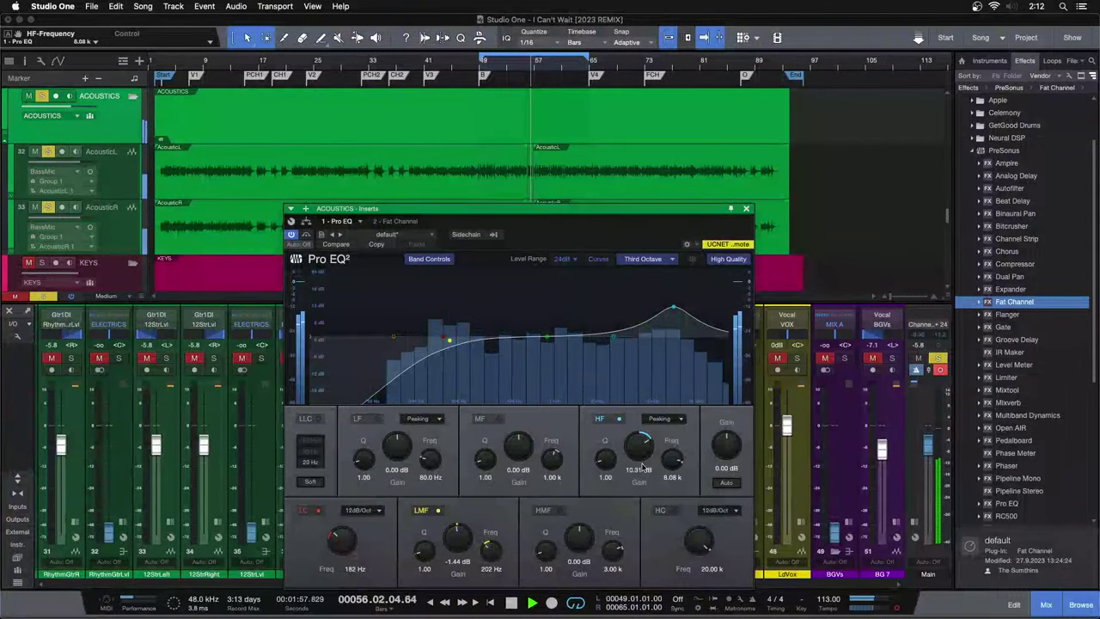
pyautogui.moveTo(676, 309)
pyautogui.mouseDown()
pyautogui.moveTo(643, 304)
pyautogui.moveTo(668, 310)
pyautogui.mouseUp()
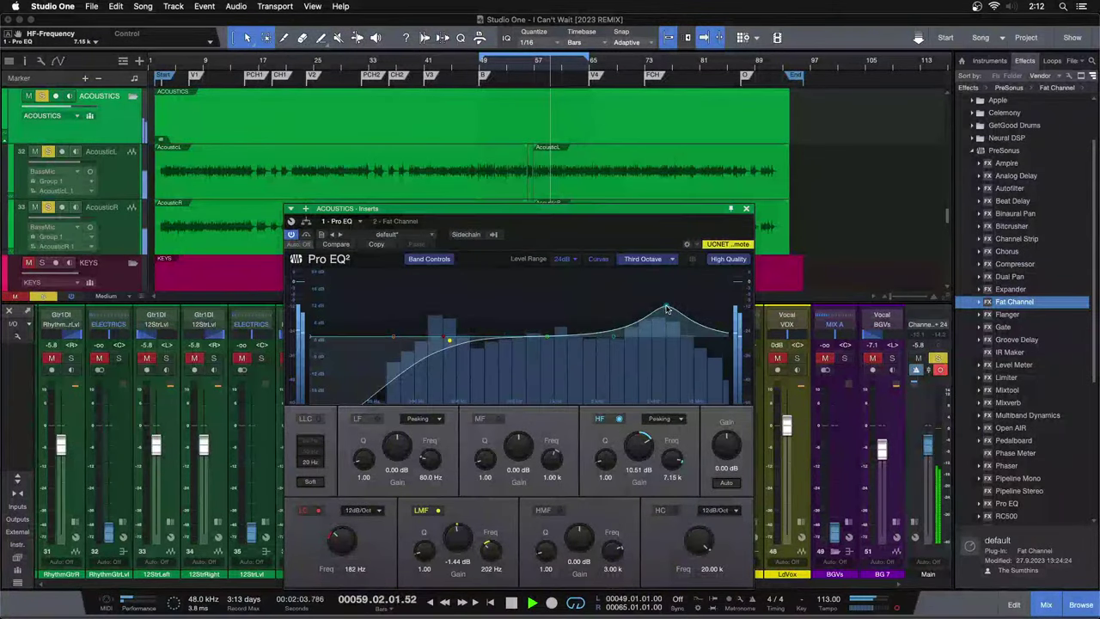
pyautogui.doubleClick(641, 446)
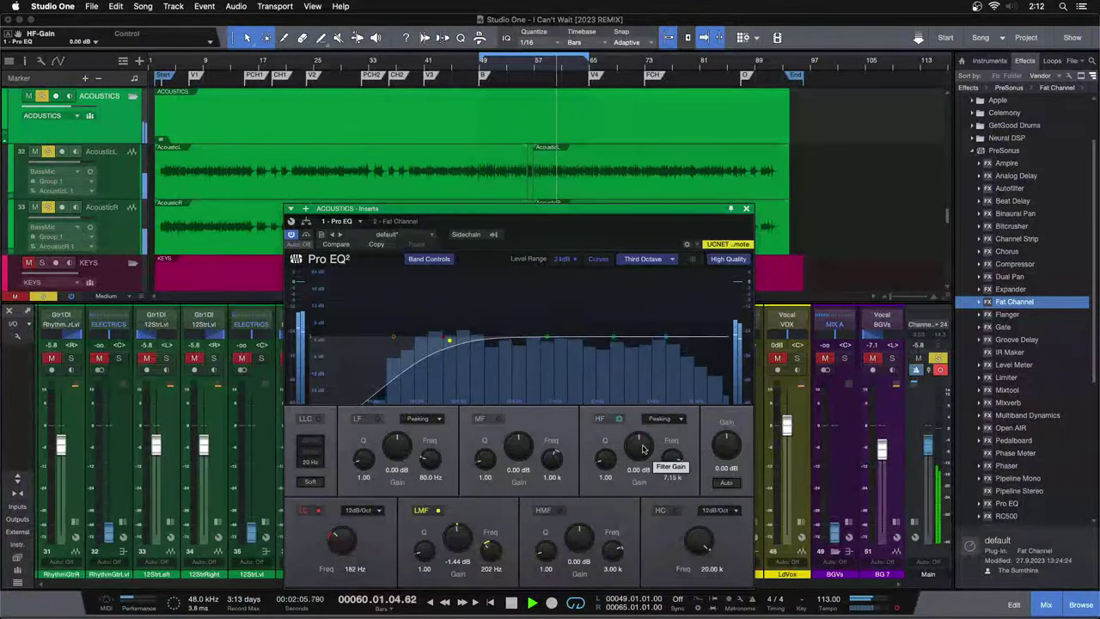
pyautogui.scroll(1, 642, 449)
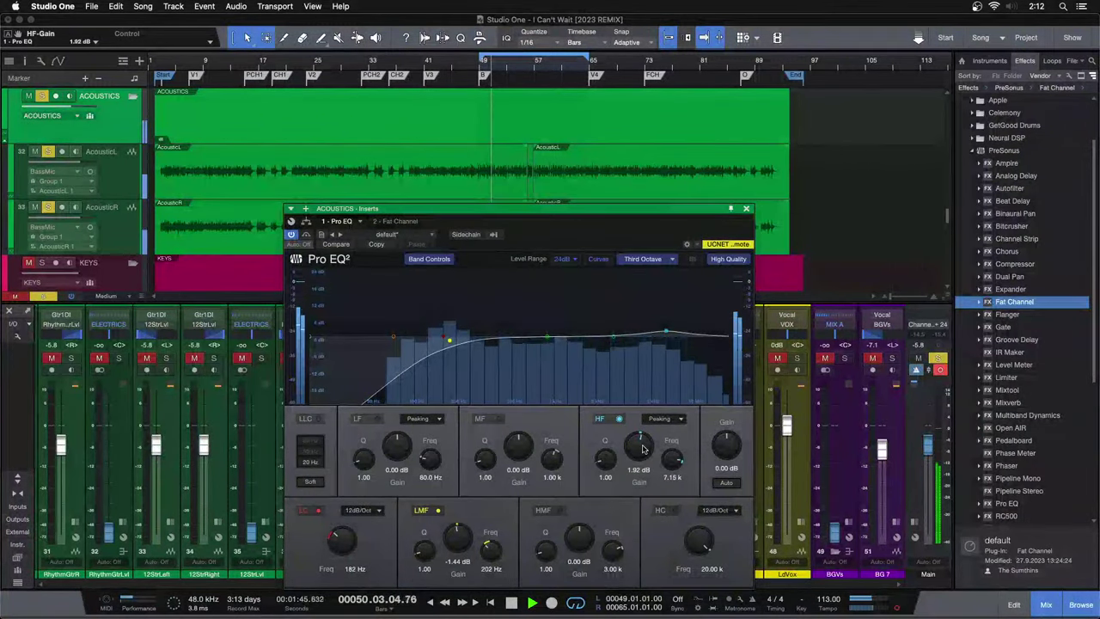
pyautogui.scroll(1, 642, 447)
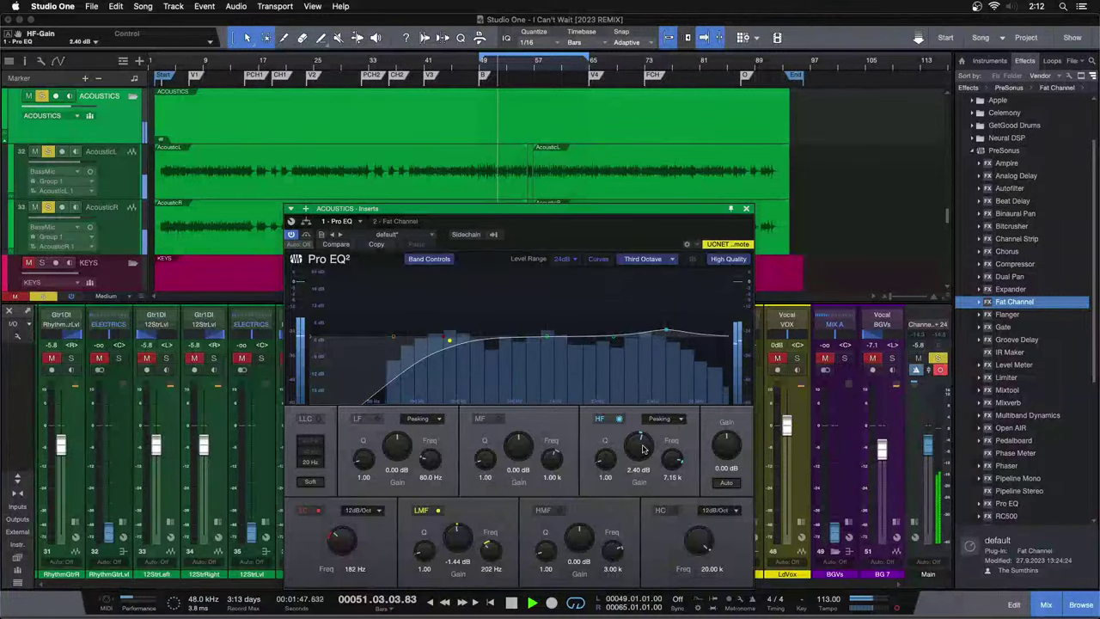
pyautogui.scroll(1, 642, 448)
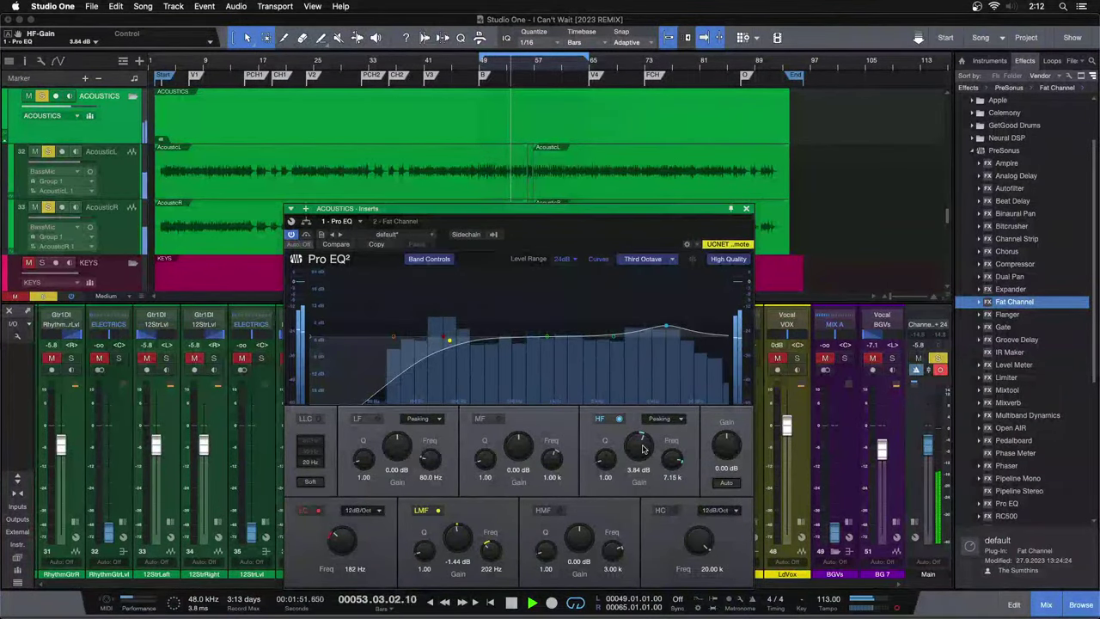
pyautogui.scroll(1, 642, 447)
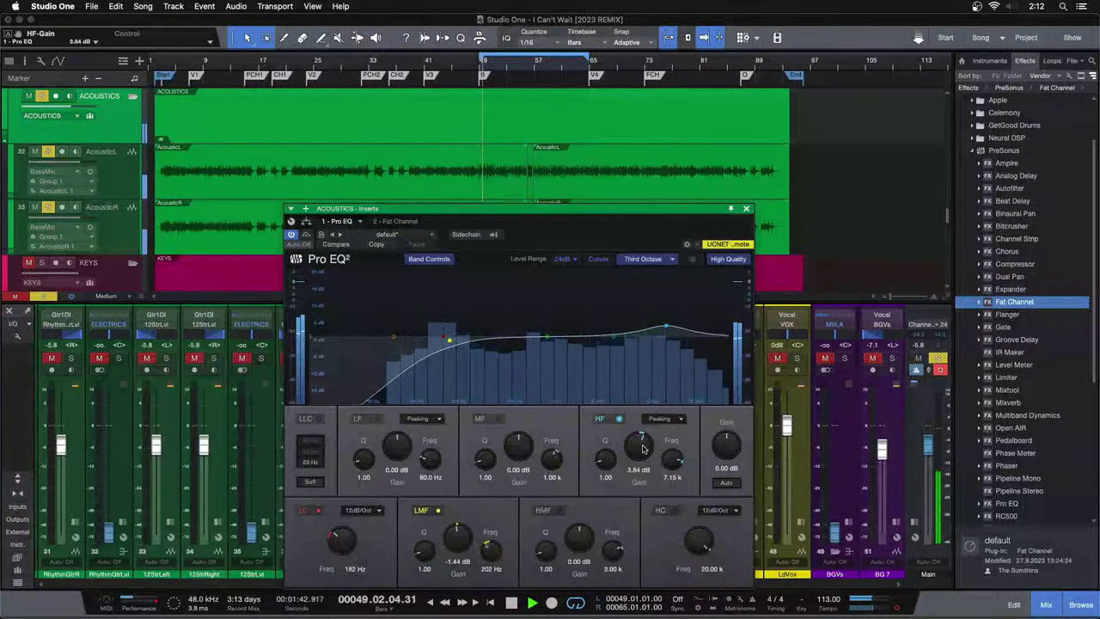
# Move the HMF band to 2.51 kHz and settle its gain at 3.84 dB.
pyautogui.moveTo(613, 336); pyautogui.dragTo(604, 325)
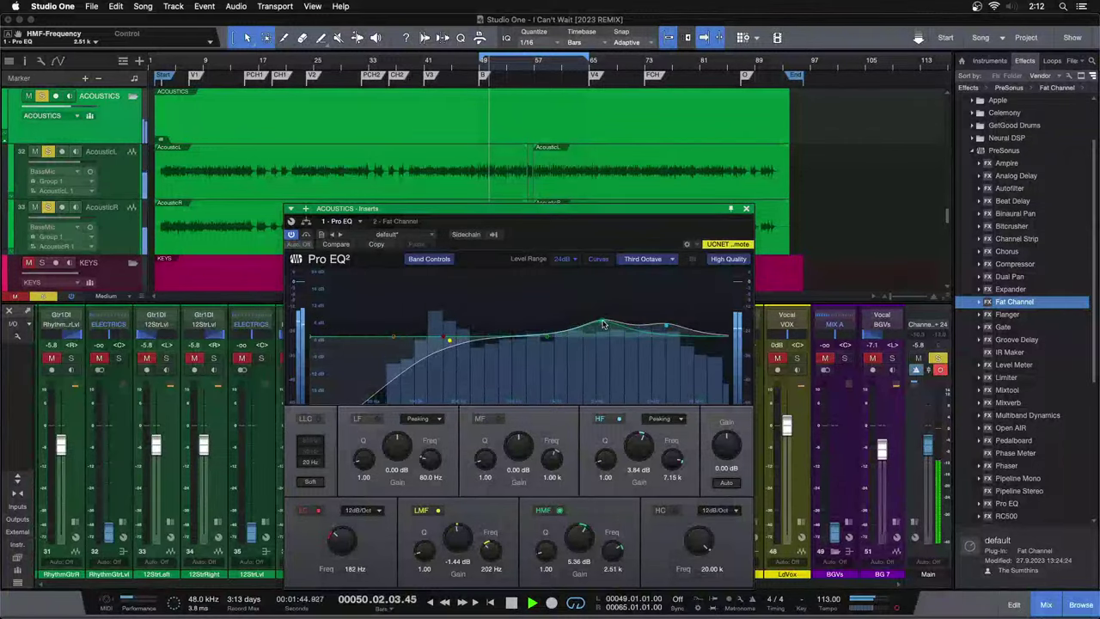
pyautogui.doubleClick(579, 539)
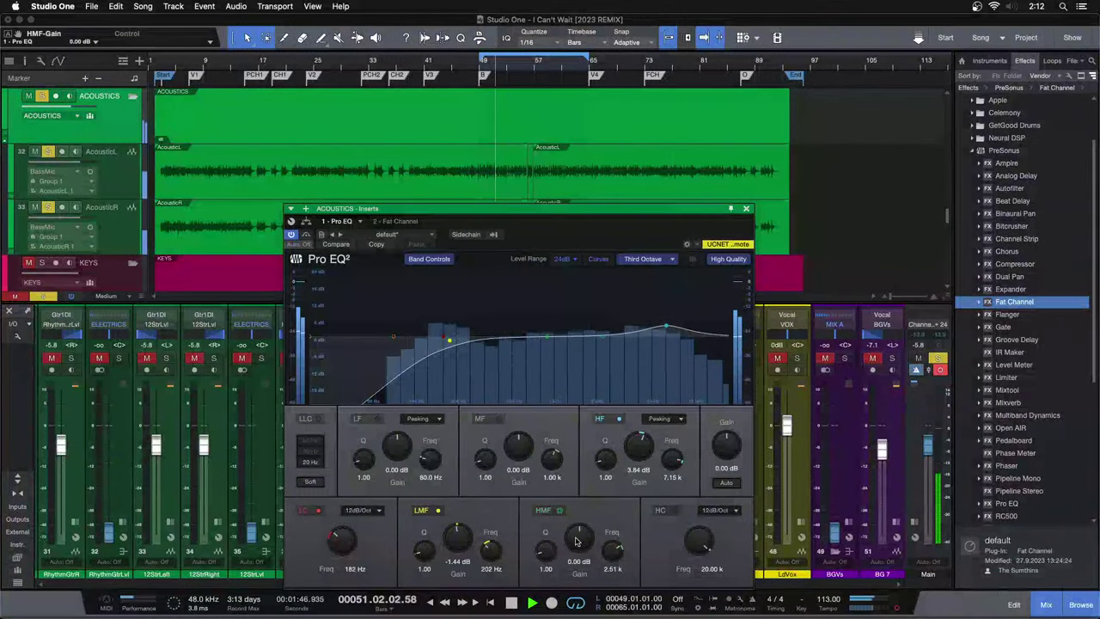
pyautogui.scroll(2, 576, 539)
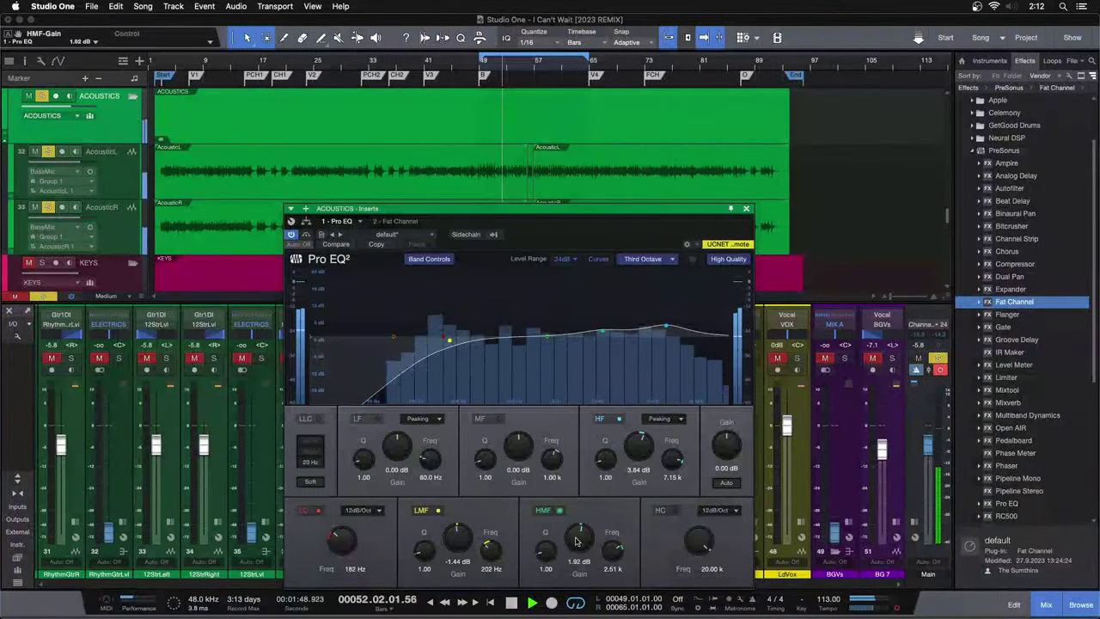
pyautogui.scroll(1, 576, 540)
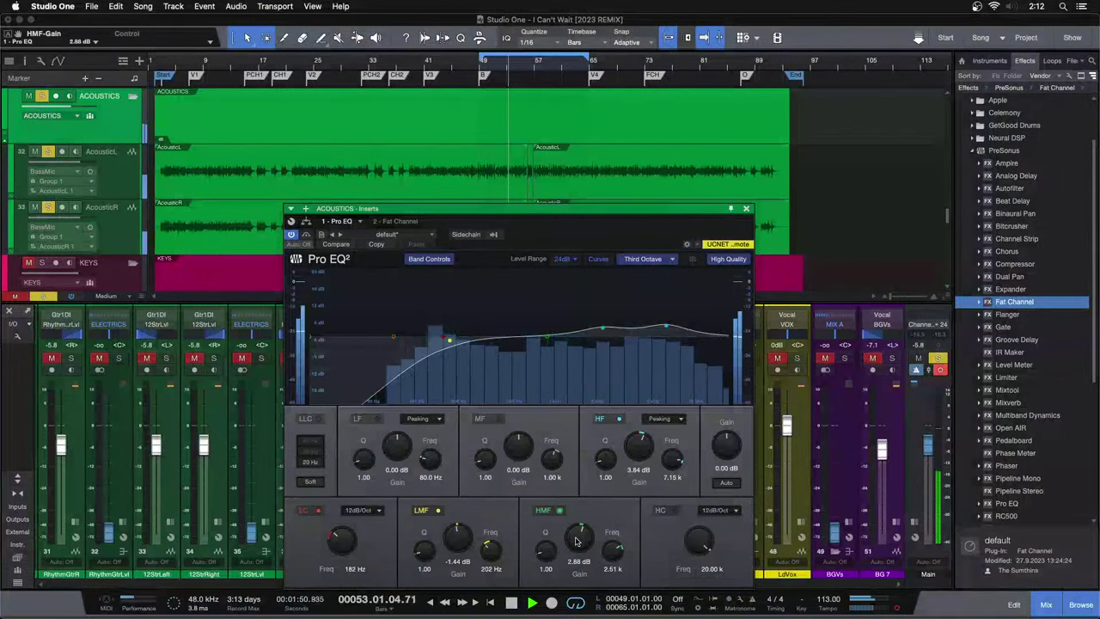
pyautogui.scroll(1, 576, 540)
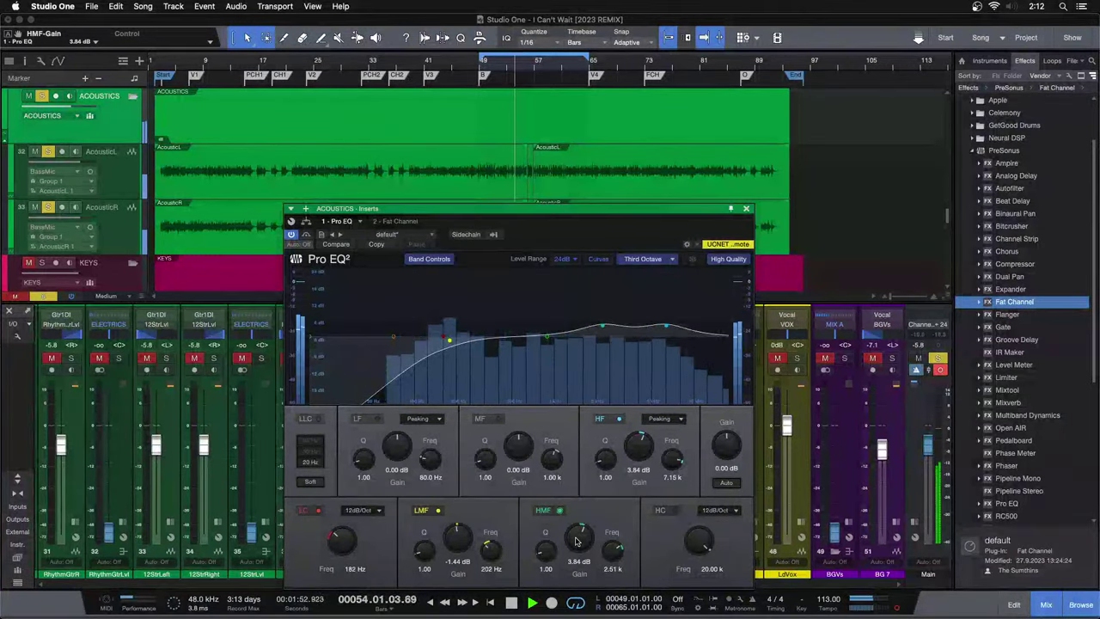
# Settle the HMF gain at 3.36 dB, check the Fat Channel compressor, and close the ACOUSTICS inserts.
pyautogui.click(399, 221)
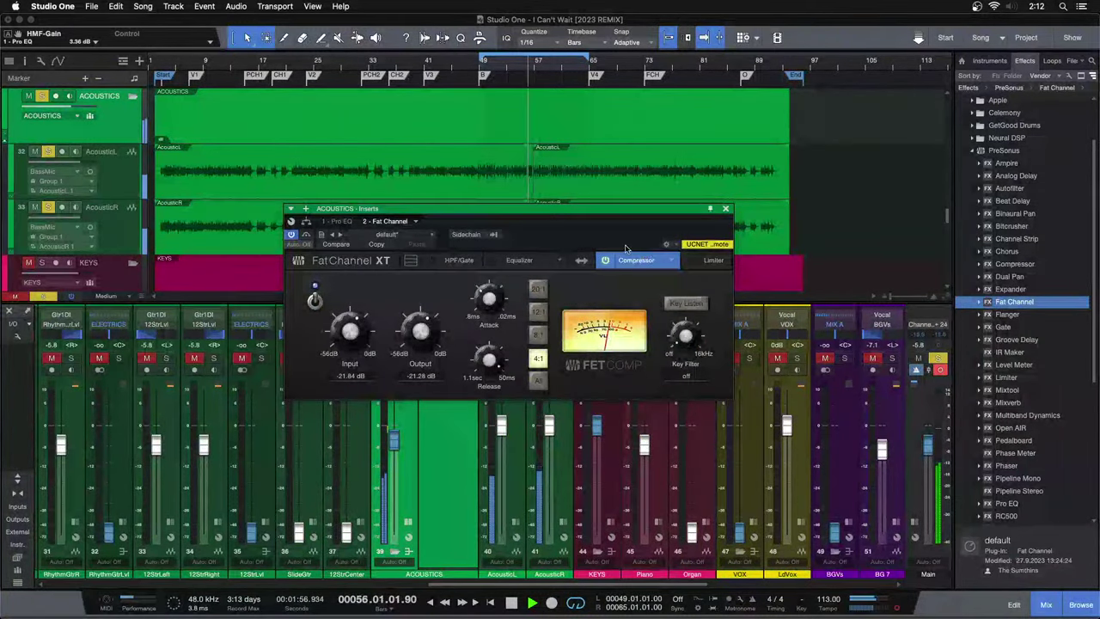
pyautogui.click(335, 221)
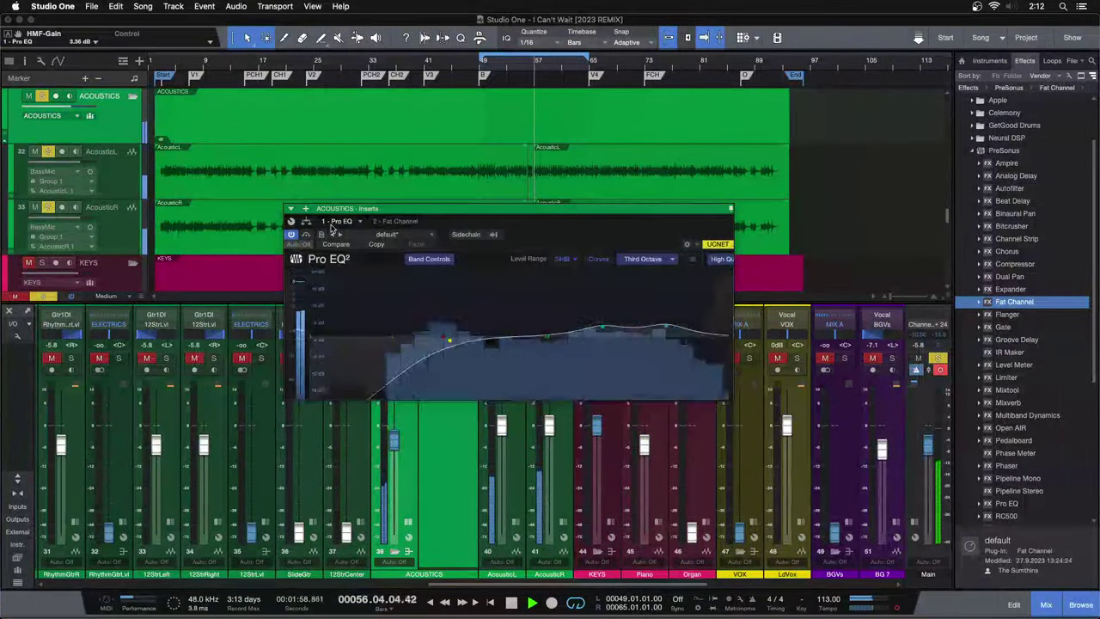
pyautogui.click(746, 209)
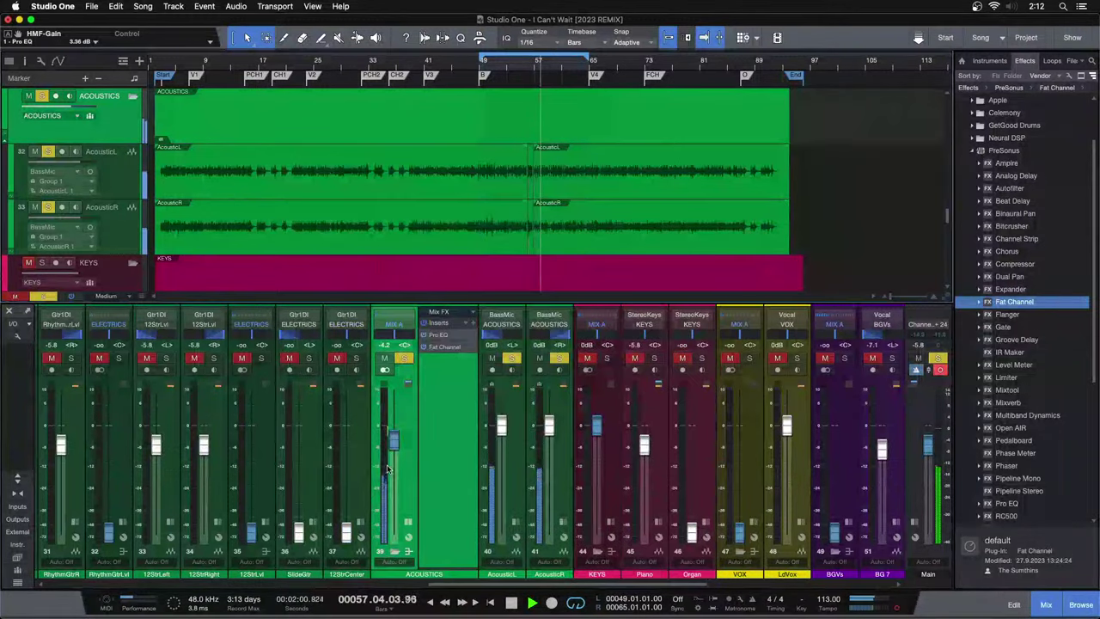
# Solo the Piano alongside the acoustics and lower the ACOUSTICS bus fader to -6.3 dB.
pyautogui.moveTo(393, 445); pyautogui.dragTo(393, 447)
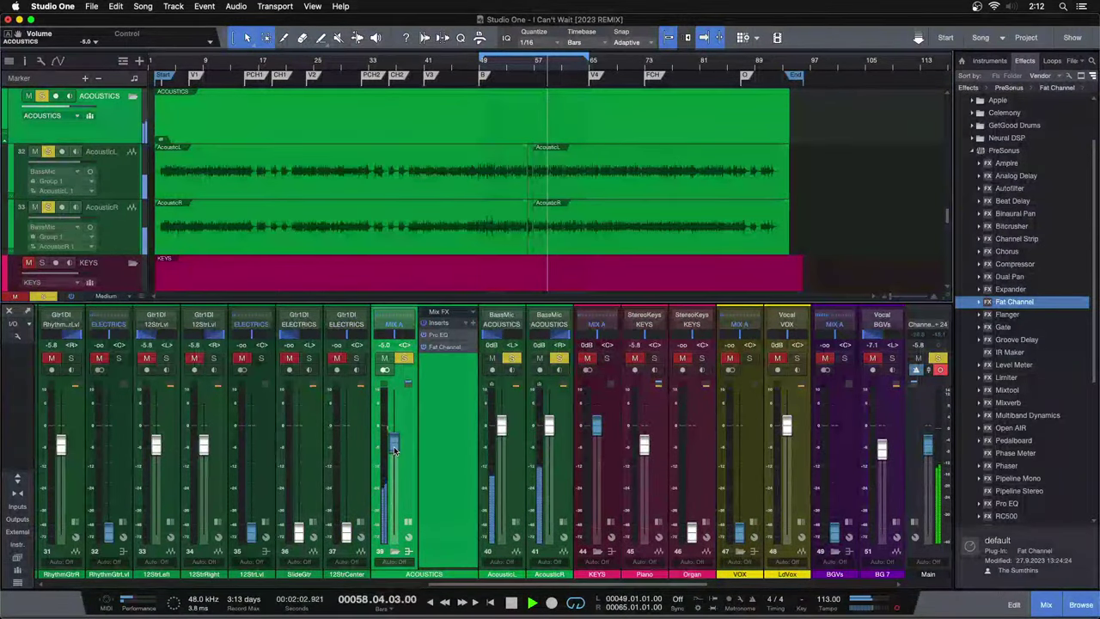
pyautogui.click(655, 357)
pyautogui.doubleClick(408, 524)
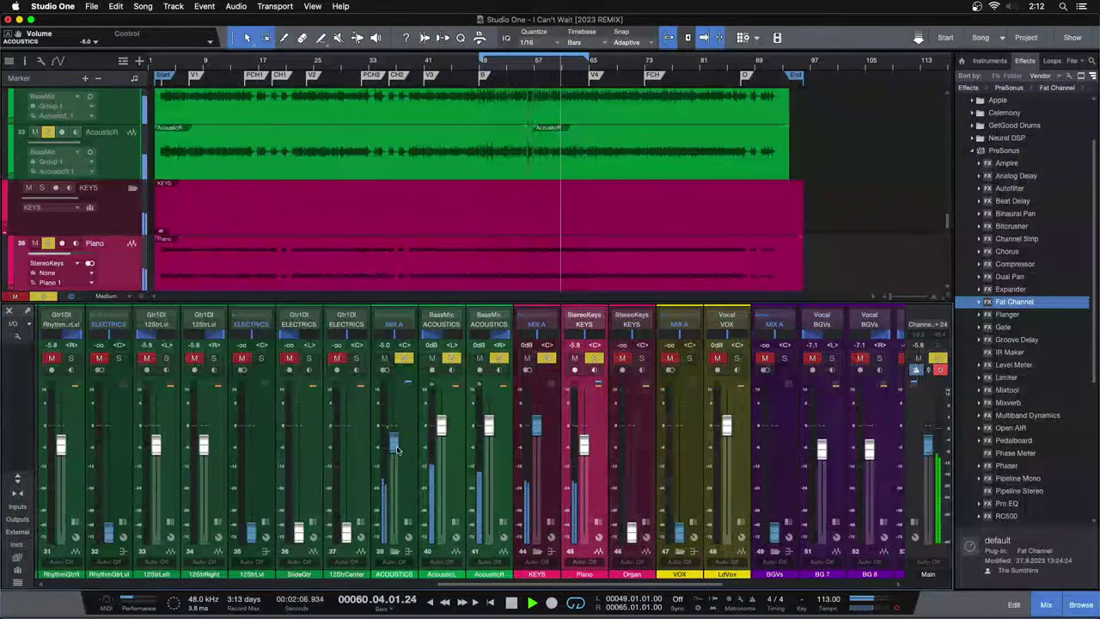
pyautogui.moveTo(394, 442); pyautogui.dragTo(393, 444)
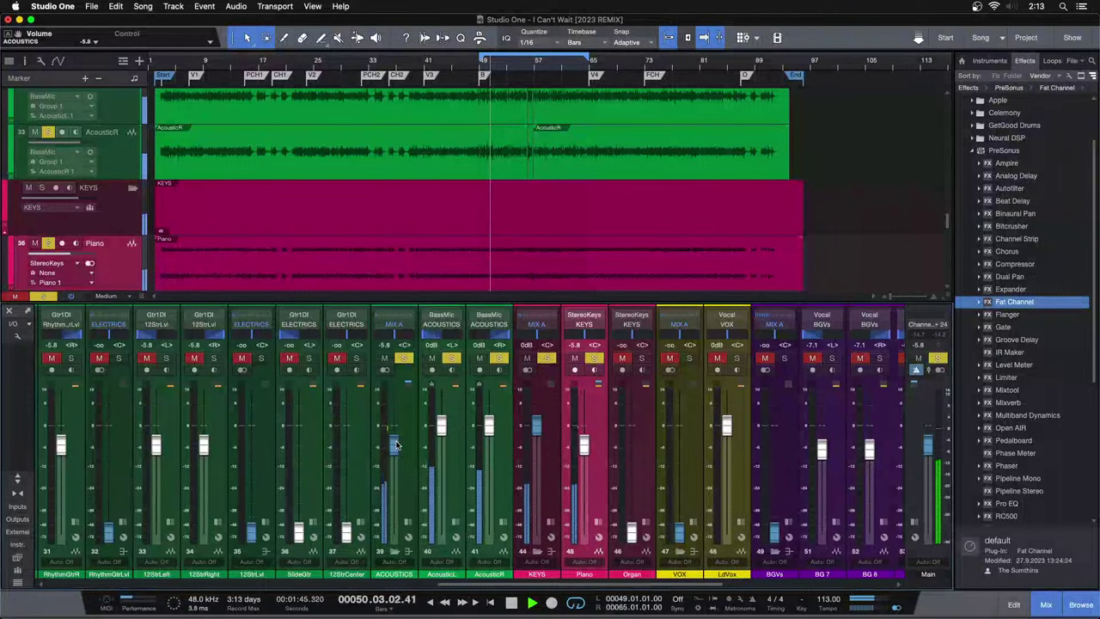
pyautogui.scroll(-1, 395, 442)
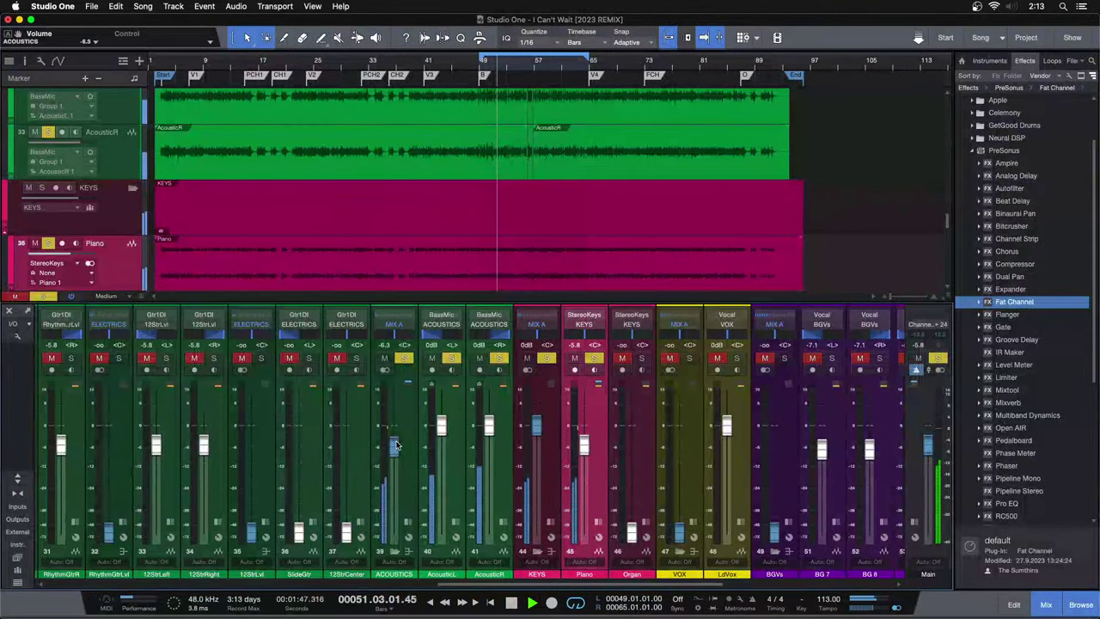
# Play from the start of verse 1 and balance the acoustics against the piano, settling the ACOUSTICS fader at -6.3 dB.
pyautogui.moveTo(444, 585); pyautogui.dragTo(421, 588)
pyautogui.hscroll(-2, 421, 588)
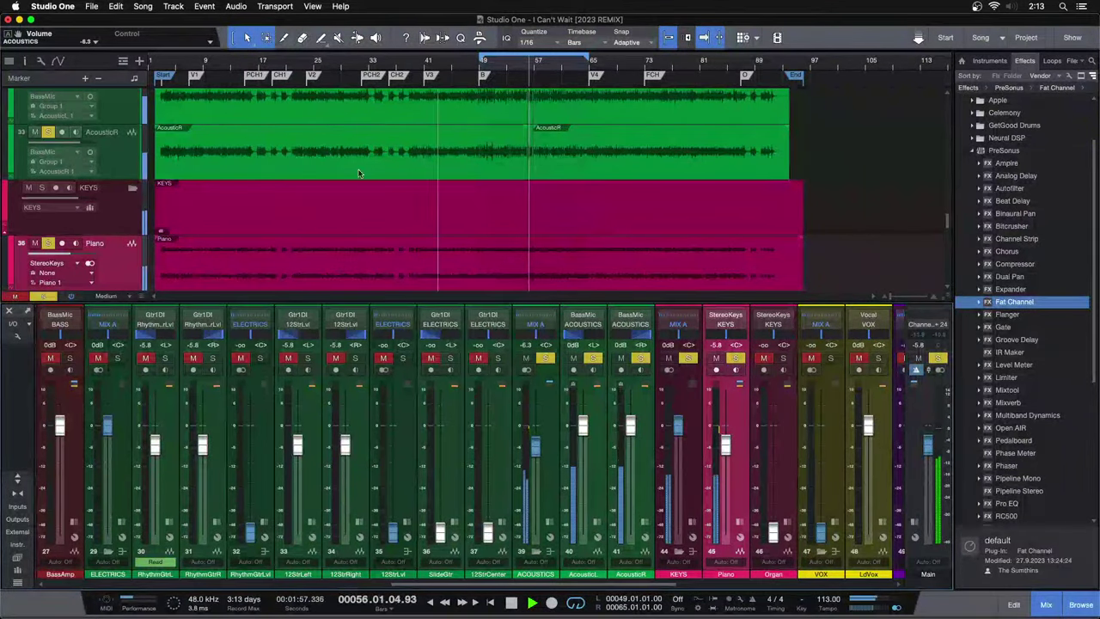
pyautogui.click(190, 66)
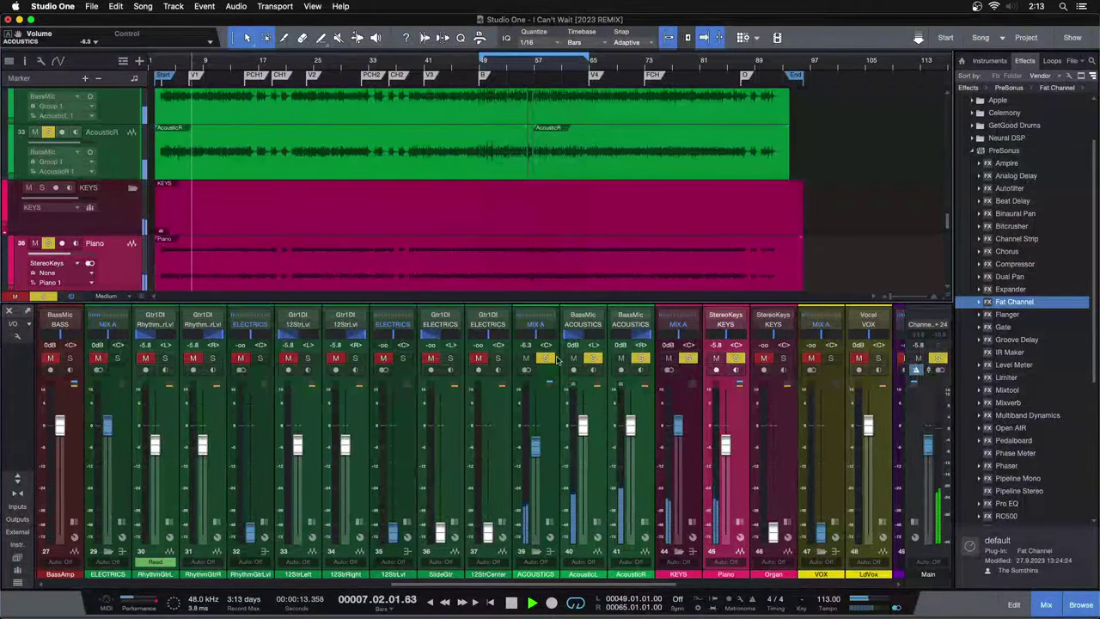
pyautogui.moveTo(536, 448); pyautogui.dragTo(536, 449)
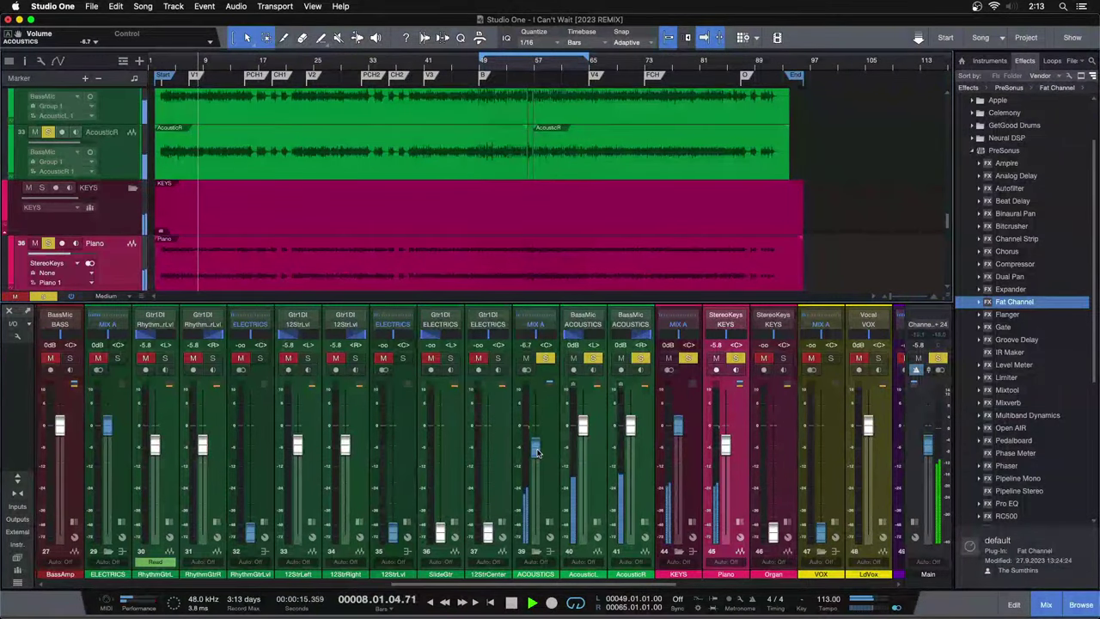
pyautogui.scroll(1, 536, 453)
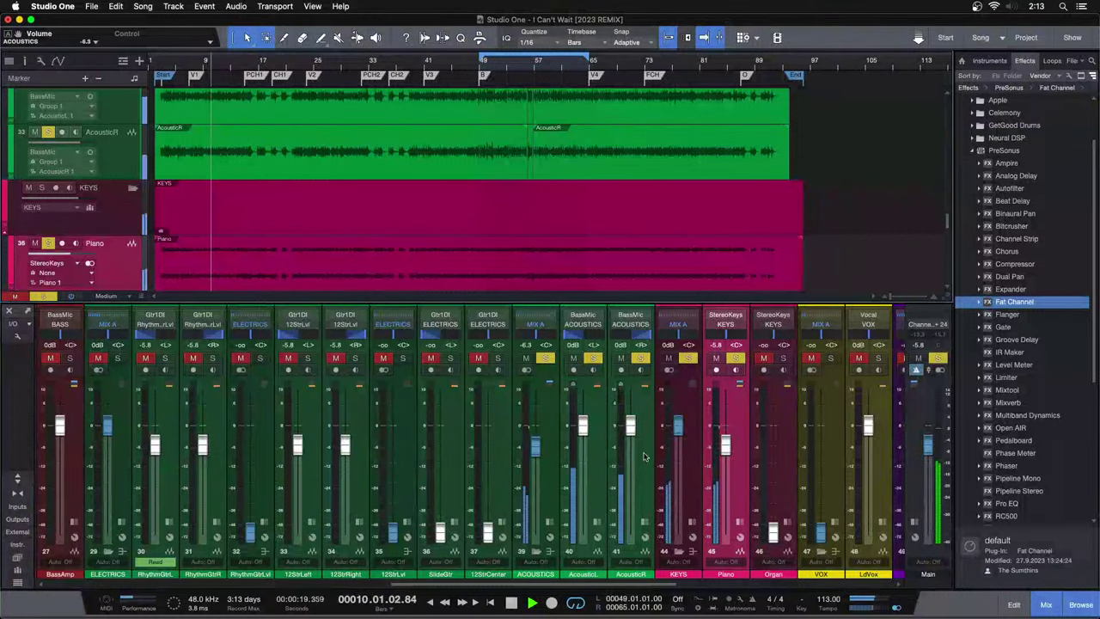
# Clear all solos, set the ACOUSTICS fader to -6.7 dB and audition the full mix from the loop start.
pyautogui.hotkey('shift', 's')
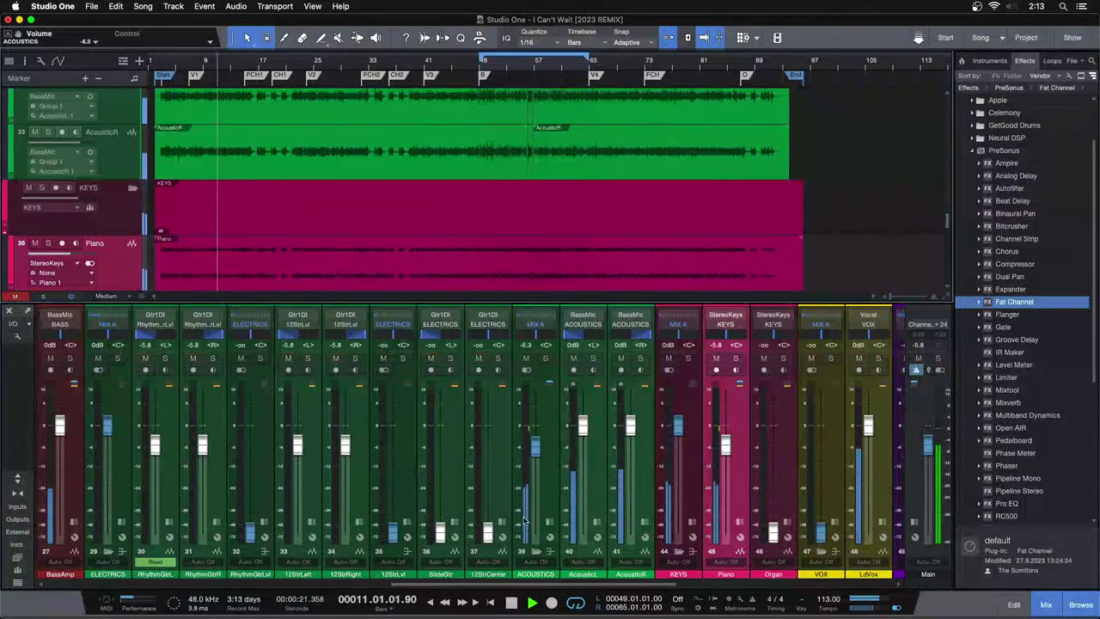
pyautogui.moveTo(514, 585); pyautogui.dragTo(564, 586)
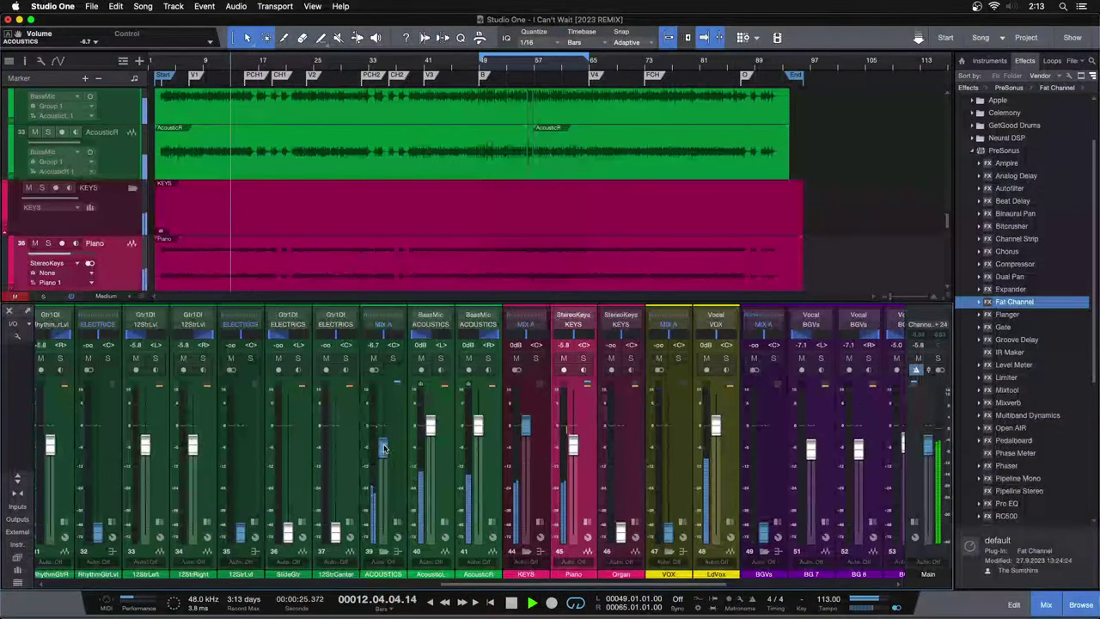
pyautogui.scroll(1, 516, 167)
pyautogui.press('KP_1')
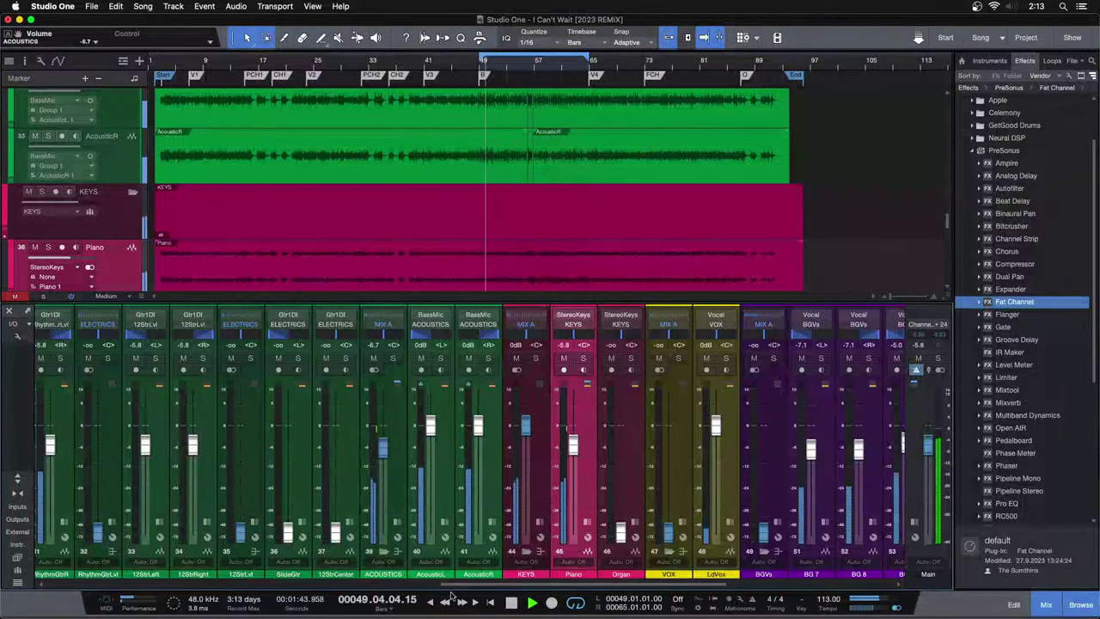
pyautogui.moveTo(550, 584); pyautogui.dragTo(41, 568)
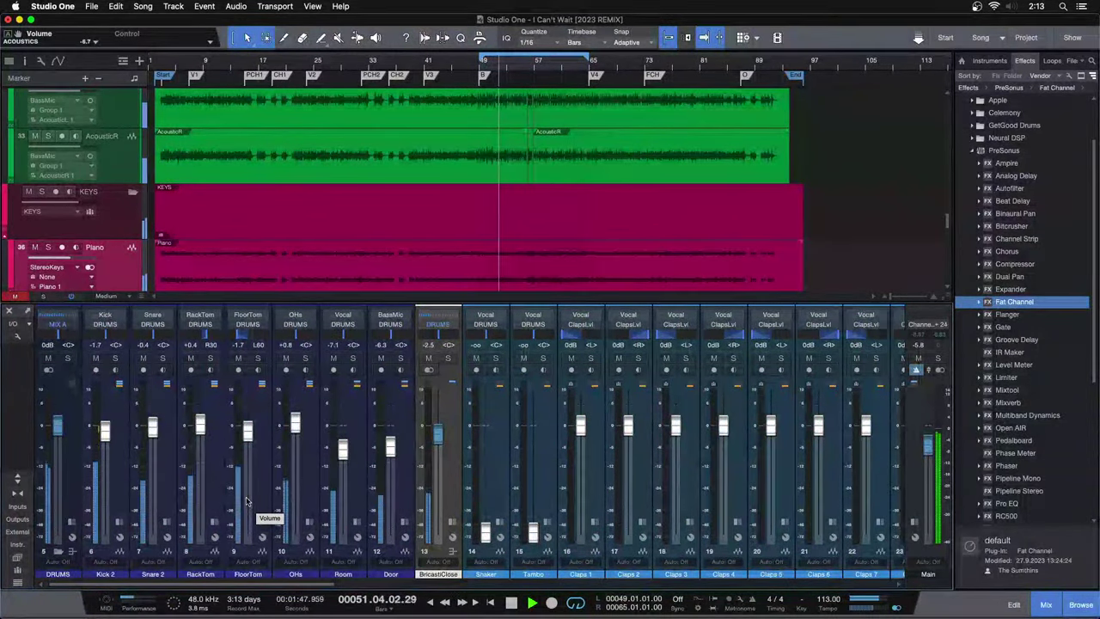
pyautogui.moveTo(272, 589); pyautogui.dragTo(699, 585)
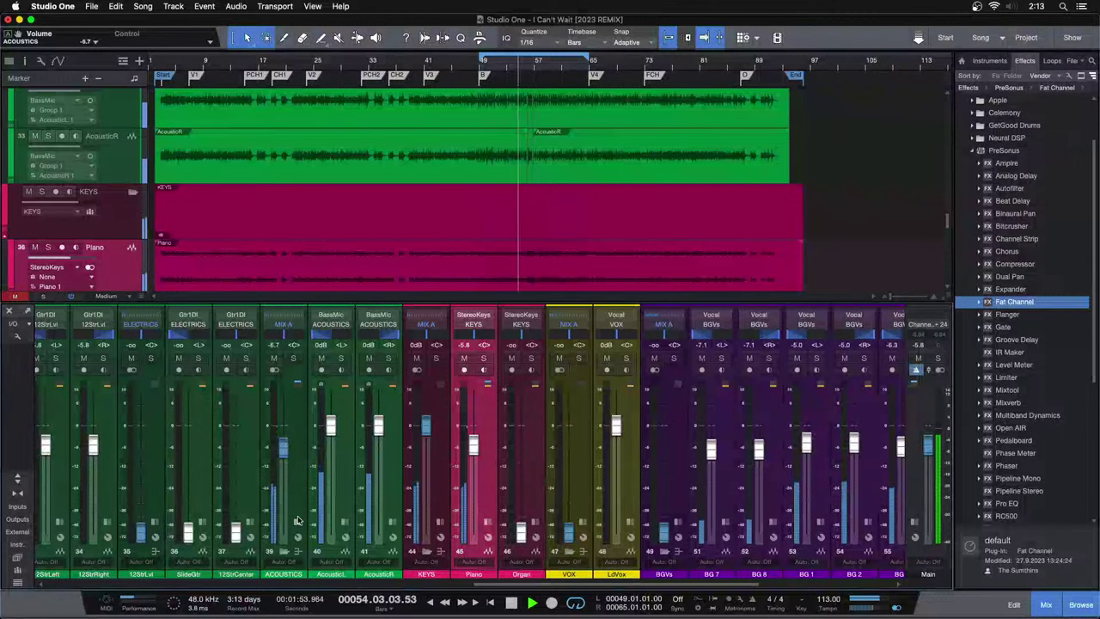
# Solo the ACOUSTICS bus to raise its Pro EQ HF gain to 4.32 dB, then unsolo it and set its fader to -6.3 dB.
pyautogui.click(294, 359)
pyautogui.click(326, 336)
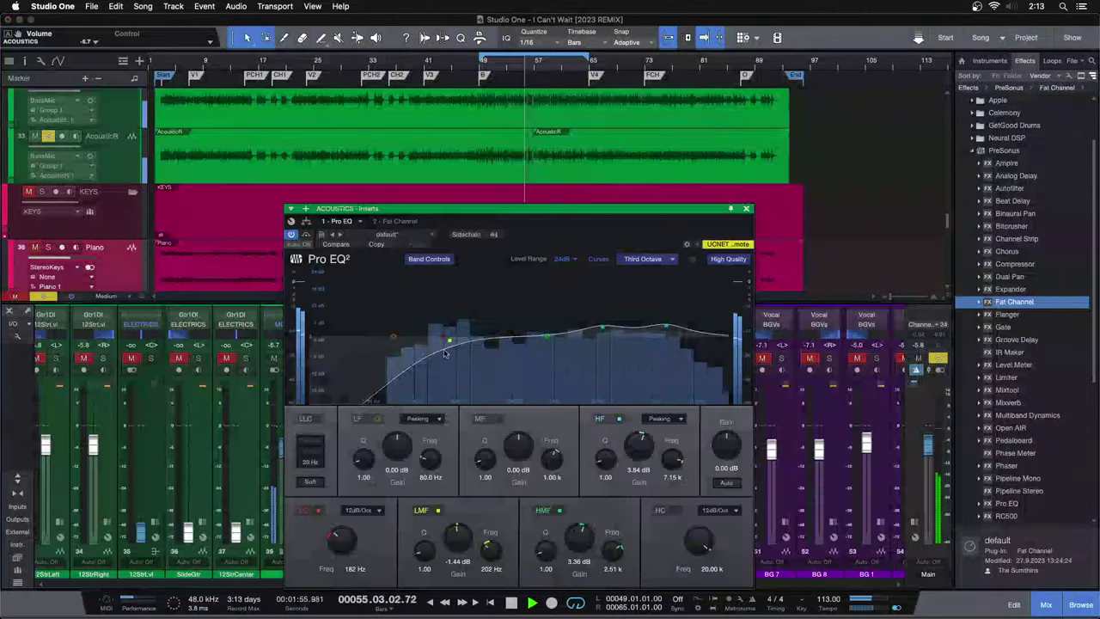
pyautogui.scroll(3, 638, 446)
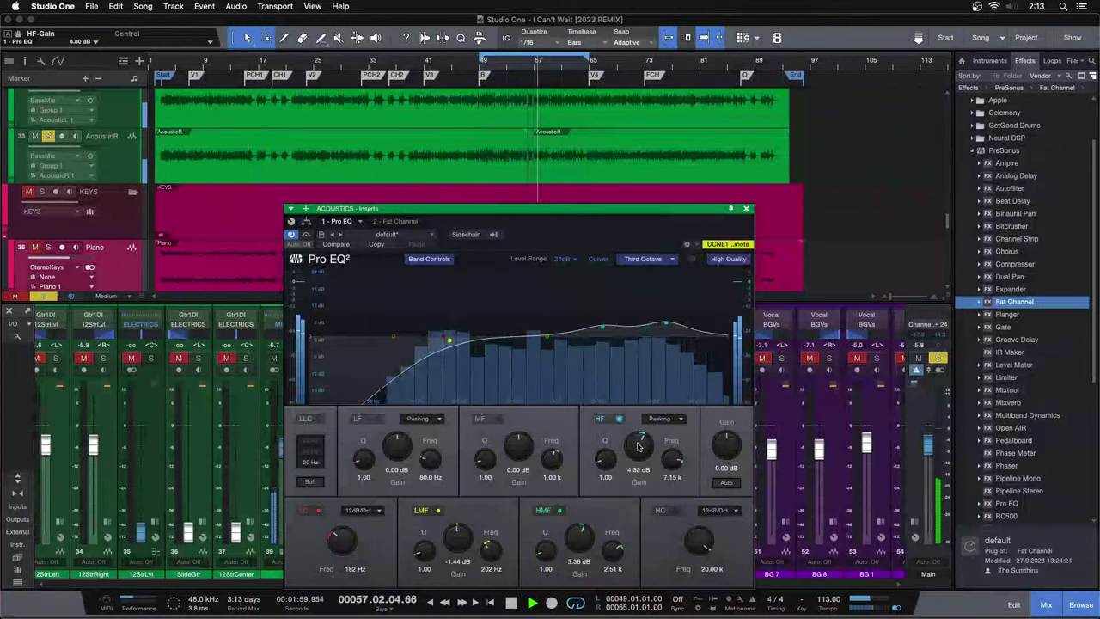
pyautogui.hotkey('shift', 's')
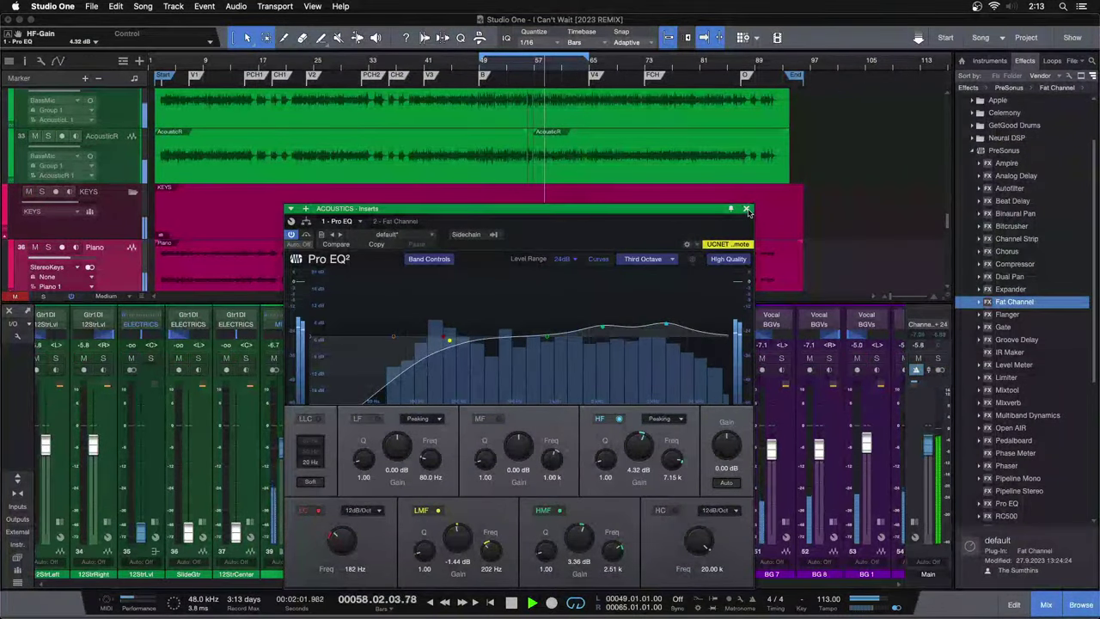
pyautogui.click(746, 209)
pyautogui.click(298, 521)
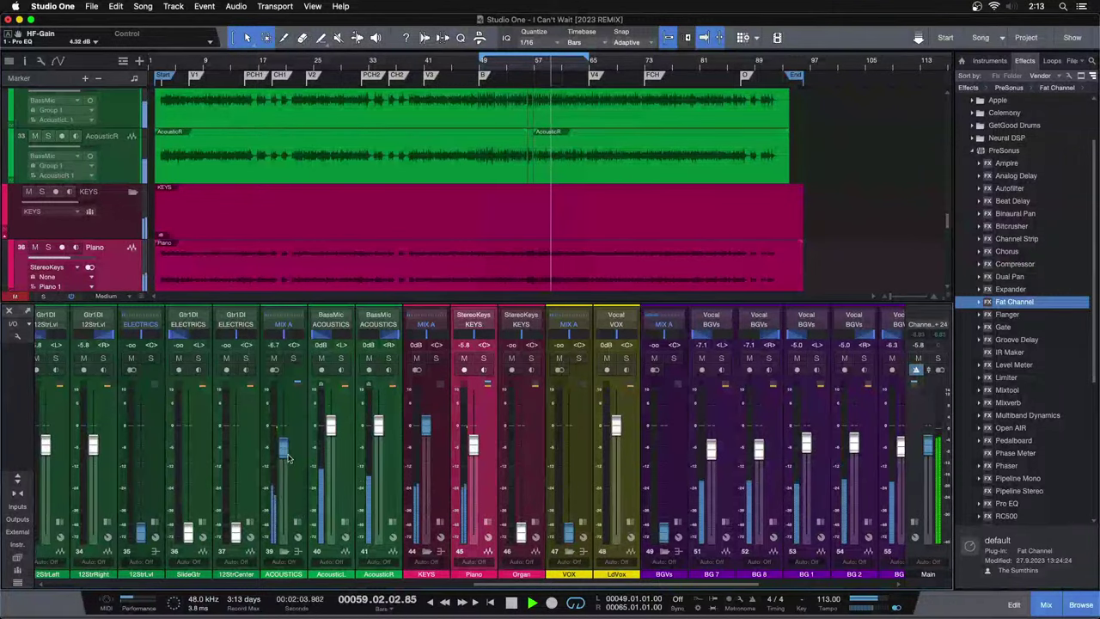
pyautogui.moveTo(286, 452); pyautogui.dragTo(286, 449)
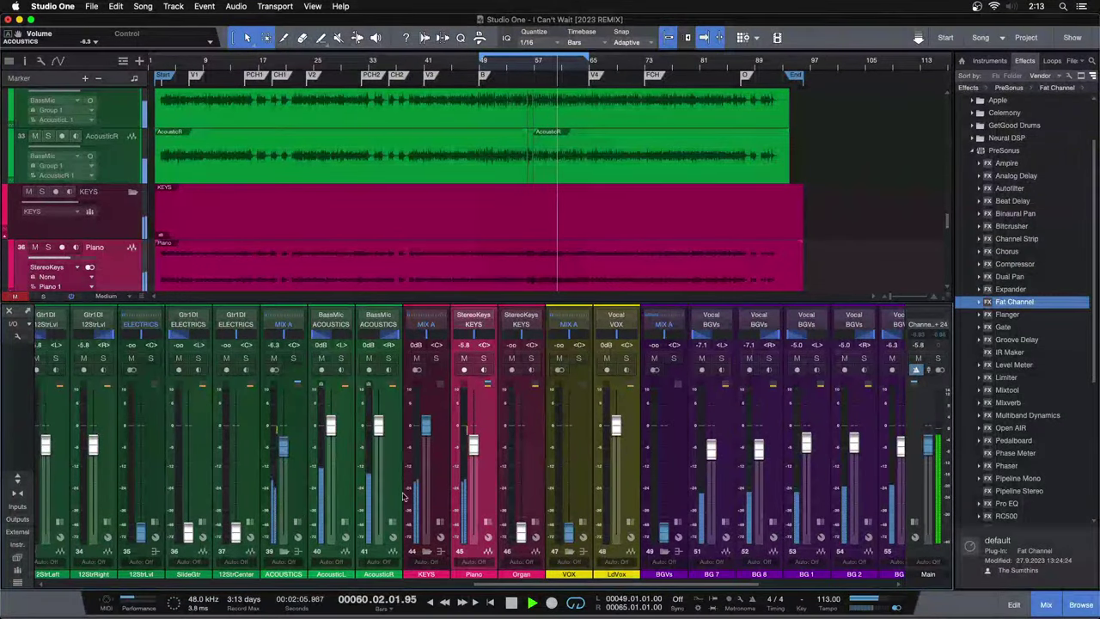
# Stop playback at the electric guitar tracks and raise the RhythmGtrLvl bus fader to 0 dB.
pyautogui.scroll(-4, 568, 225)
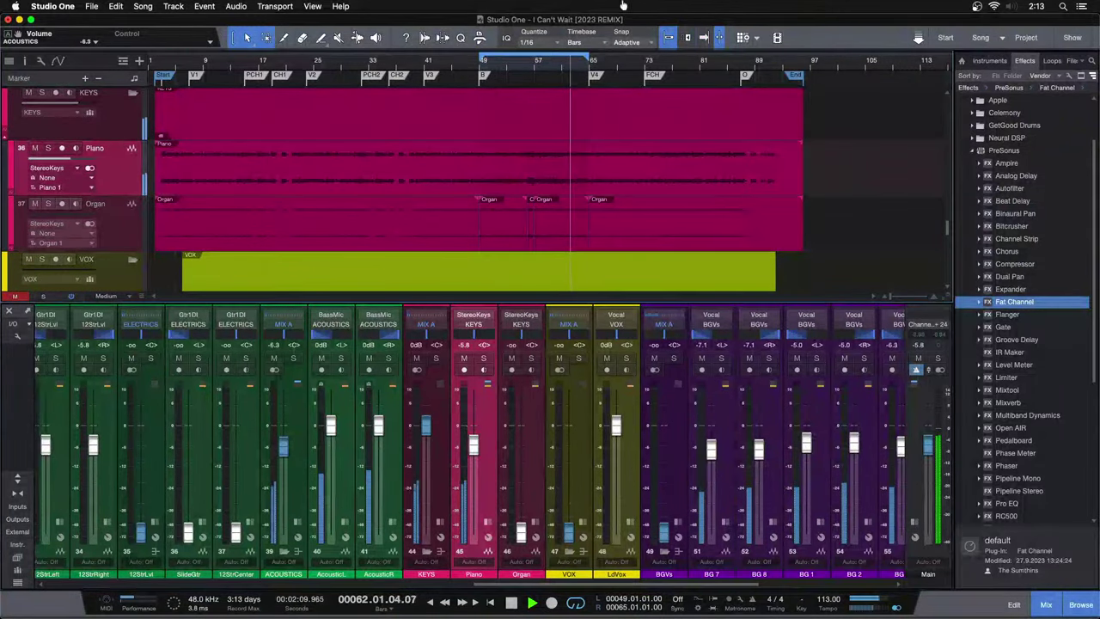
pyautogui.scroll(5, 561, 185)
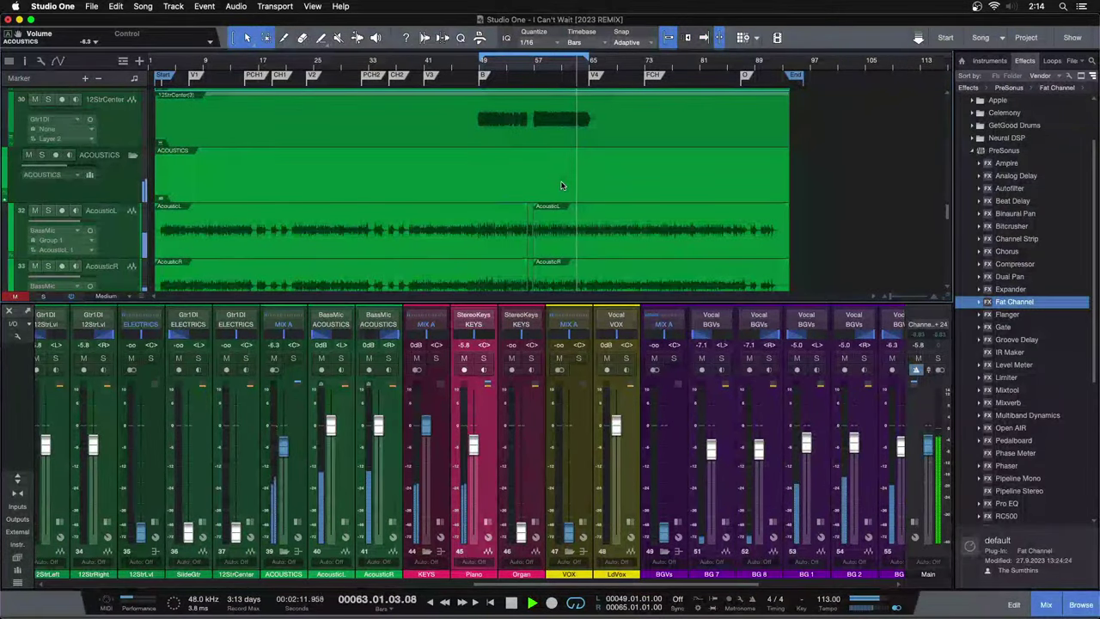
pyautogui.scroll(1, 561, 185)
pyautogui.scroll(6, 561, 186)
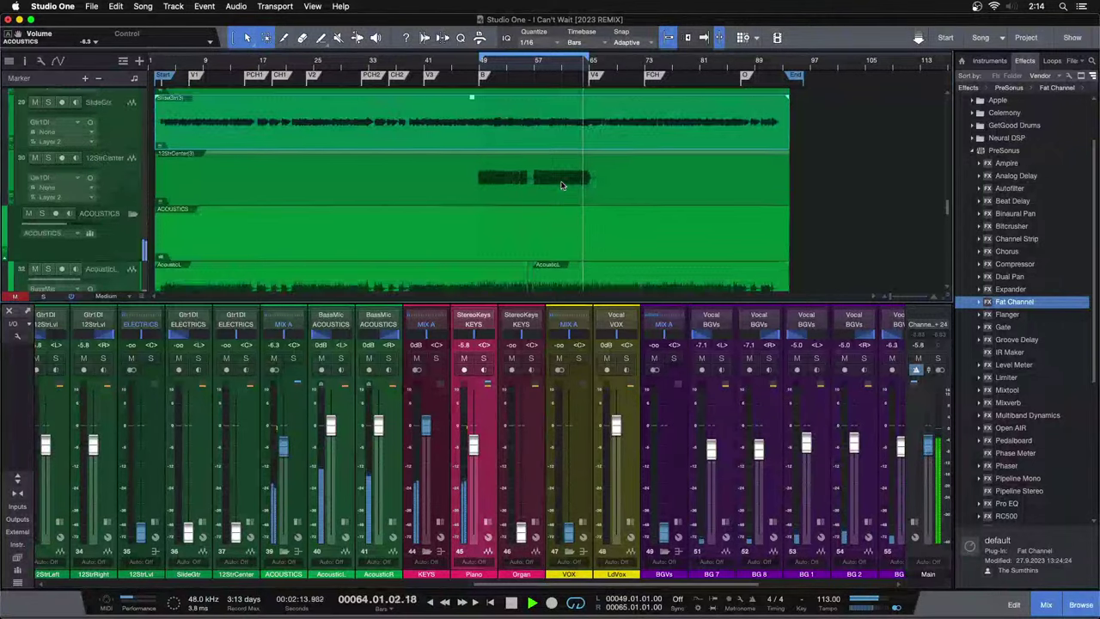
pyautogui.scroll(4, 561, 186)
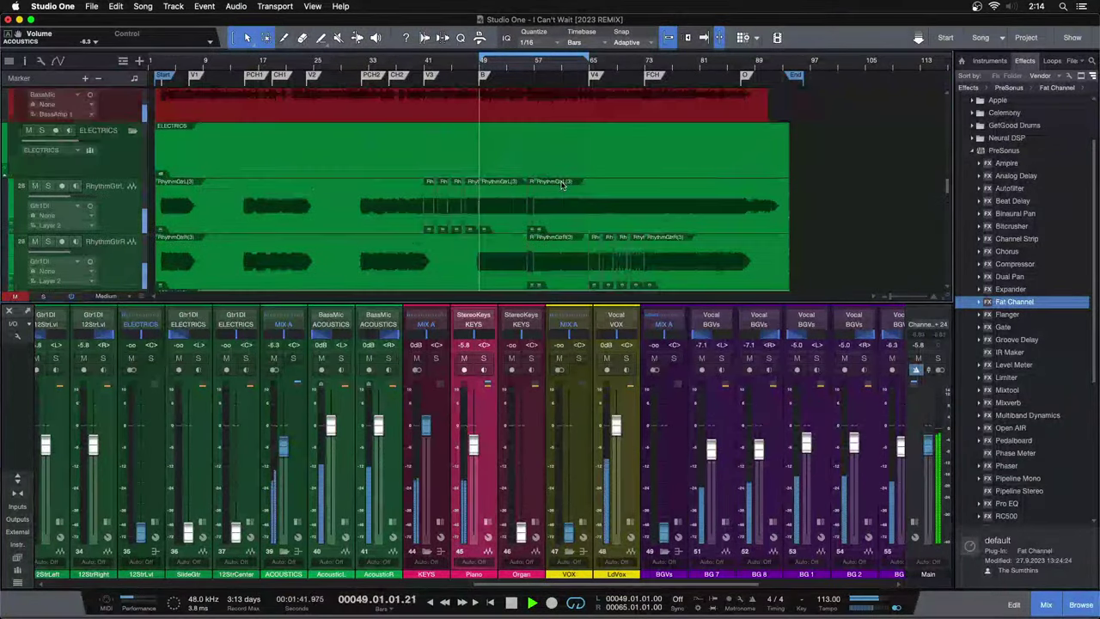
pyautogui.press('space')
pyautogui.hscroll(-5, 284, 438)
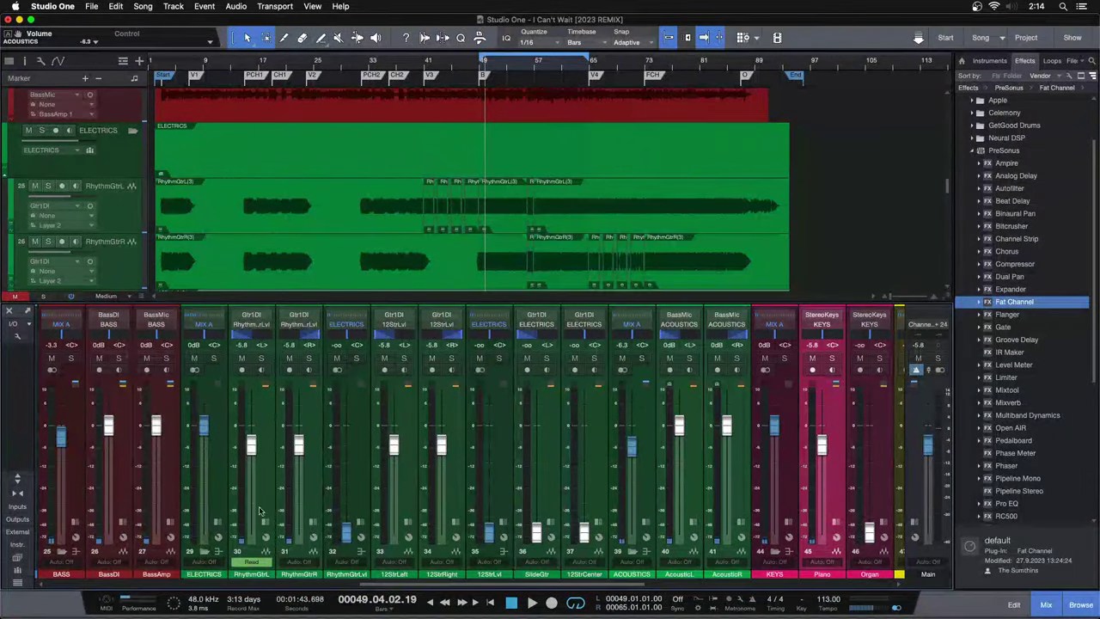
pyautogui.click(266, 479)
pyautogui.click(310, 480)
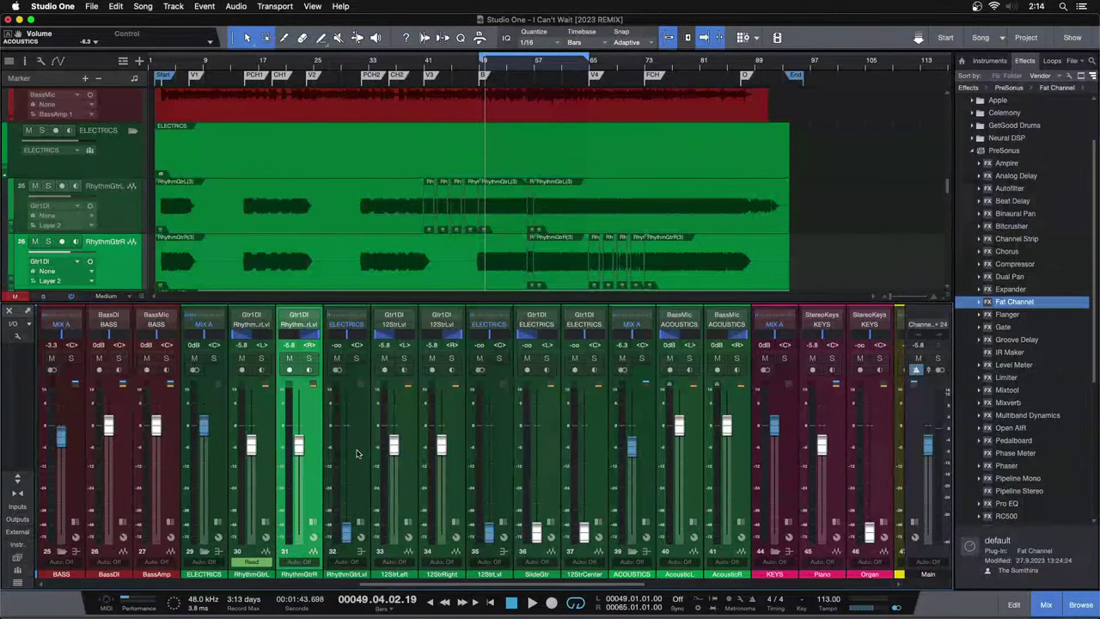
pyautogui.moveTo(350, 533); pyautogui.dragTo(351, 478)
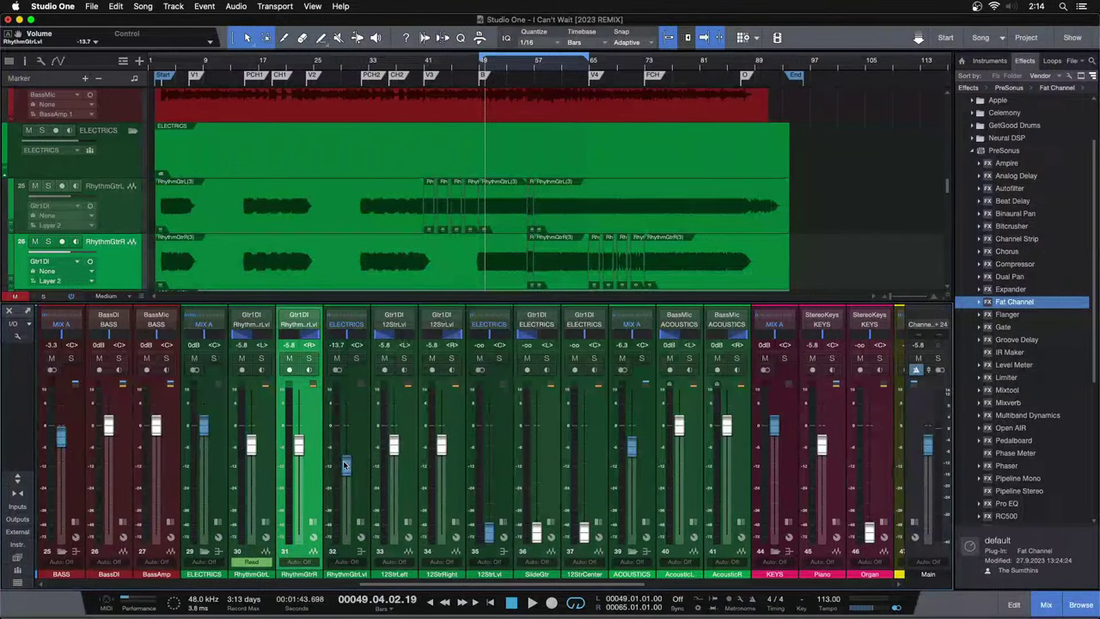
pyautogui.click(347, 526)
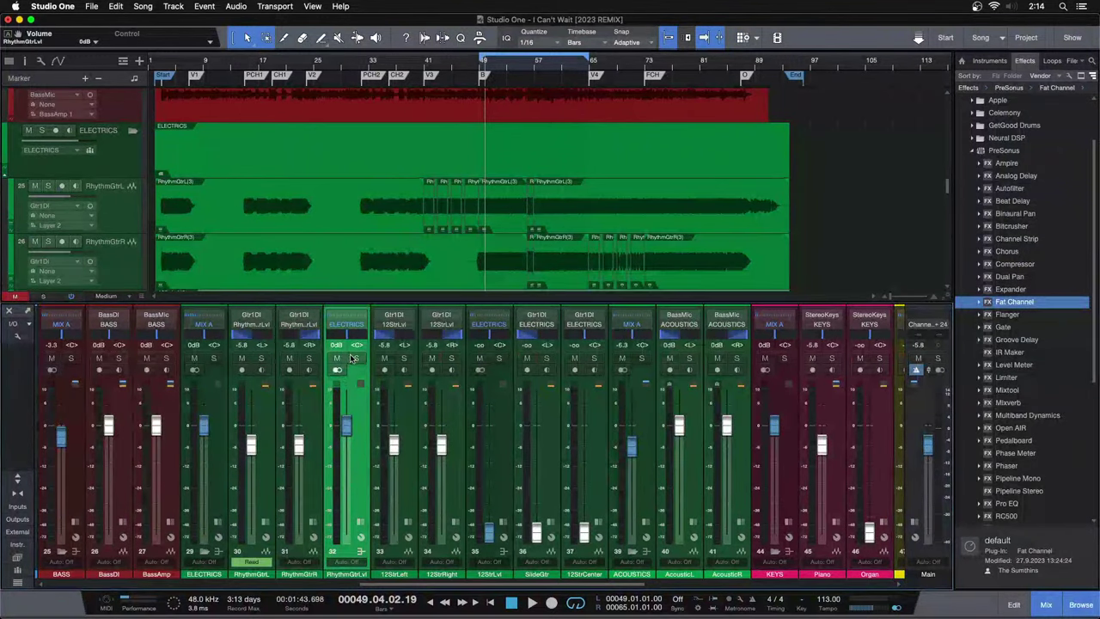
# Solo the RhythmGtrLvl bus, play the rhythm guitars and lower the bus fader to -5.0 dB.
pyautogui.click(353, 358)
pyautogui.press('space')
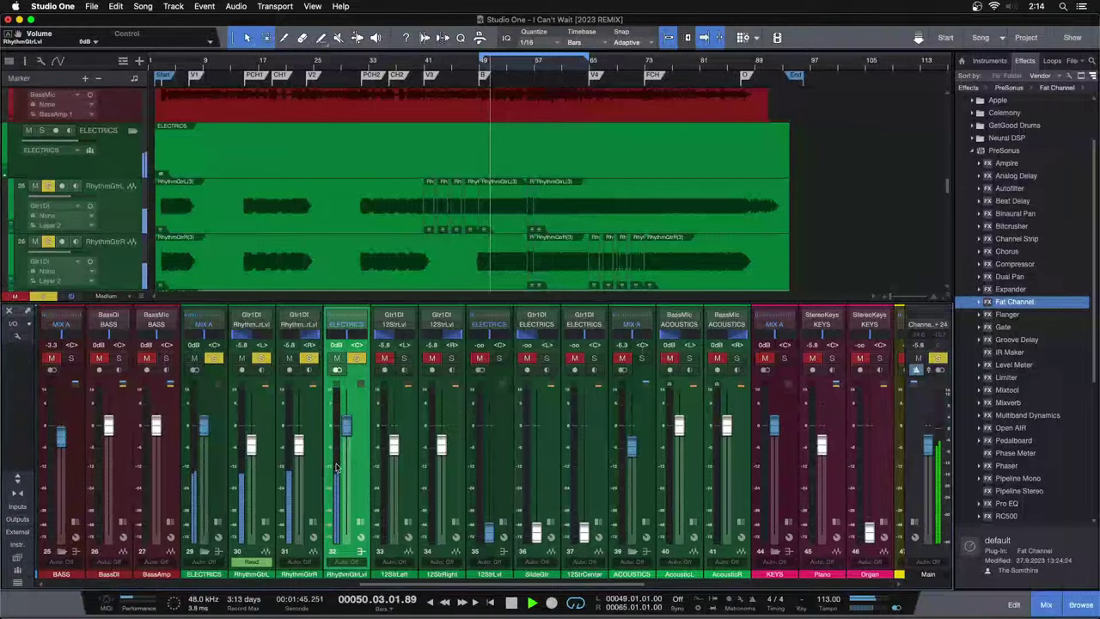
pyautogui.press('space')
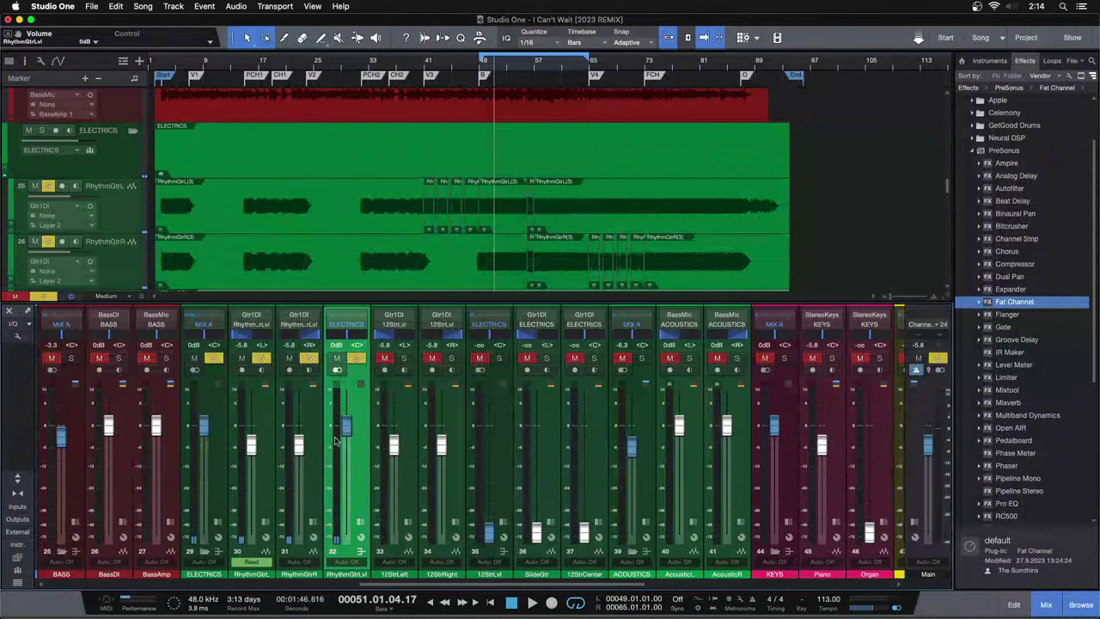
pyautogui.press('space')
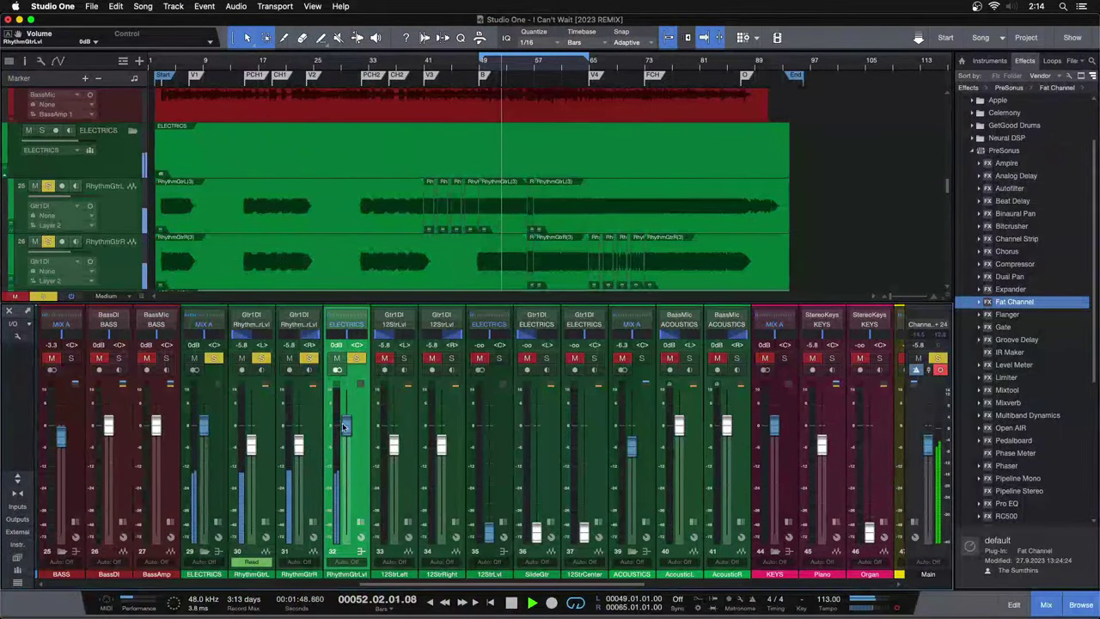
pyautogui.scroll(-2, 346, 430)
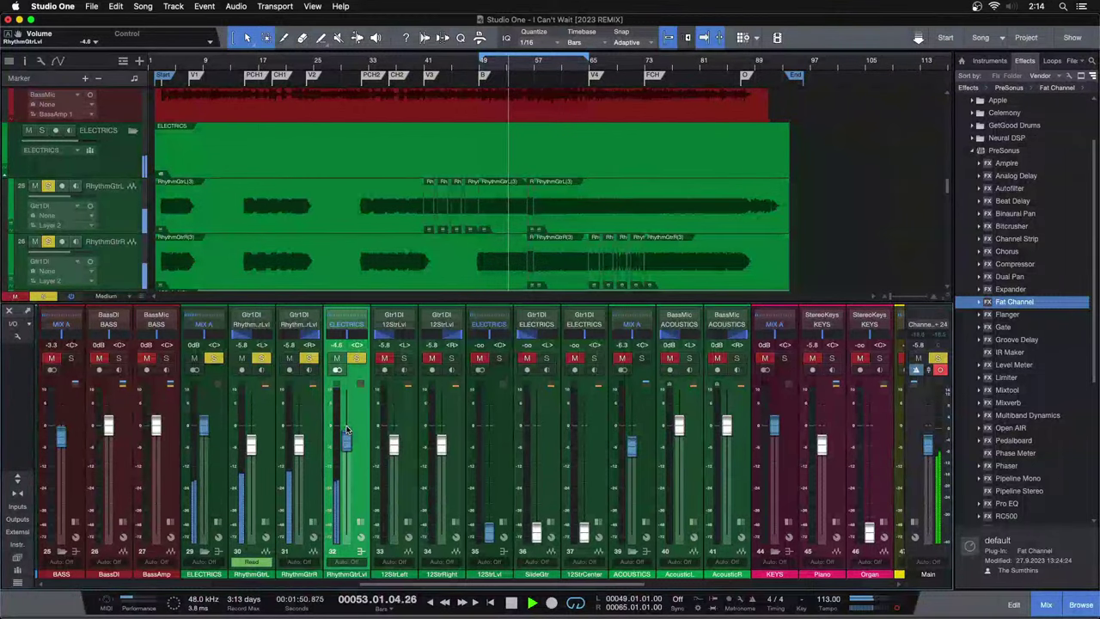
pyautogui.scroll(-1, 346, 430)
# Expand the RhythmGtrLvl channel's inserts and add a Pro EQ to the bus.
pyautogui.doubleClick(364, 410)
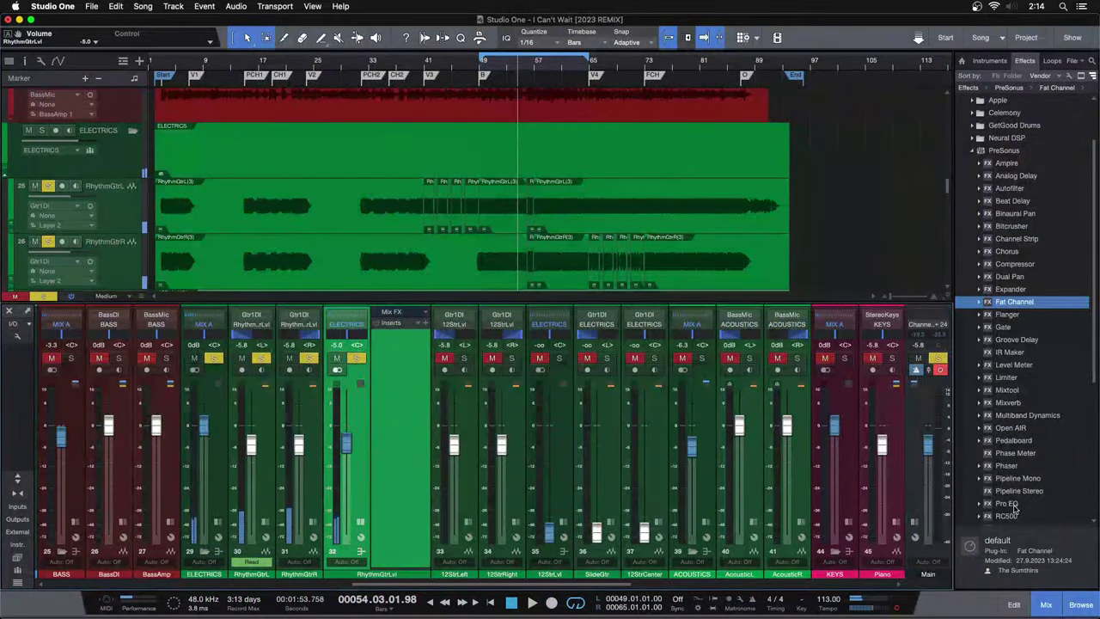
pyautogui.click(1019, 504)
pyautogui.moveTo(483, 406); pyautogui.dragTo(407, 368)
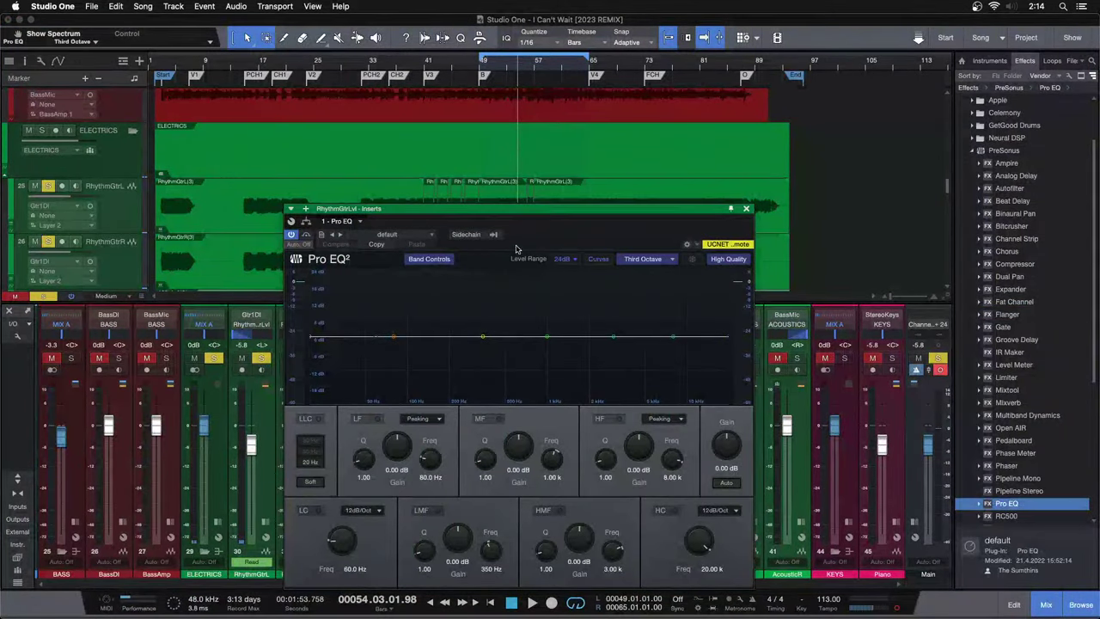
# On the RhythmGtrLvl Pro EQ, enable the low cut at 114 Hz and the high cut at 8.01 kHz while the guitars play.
pyautogui.moveTo(554, 230); pyautogui.dragTo(587, 191)
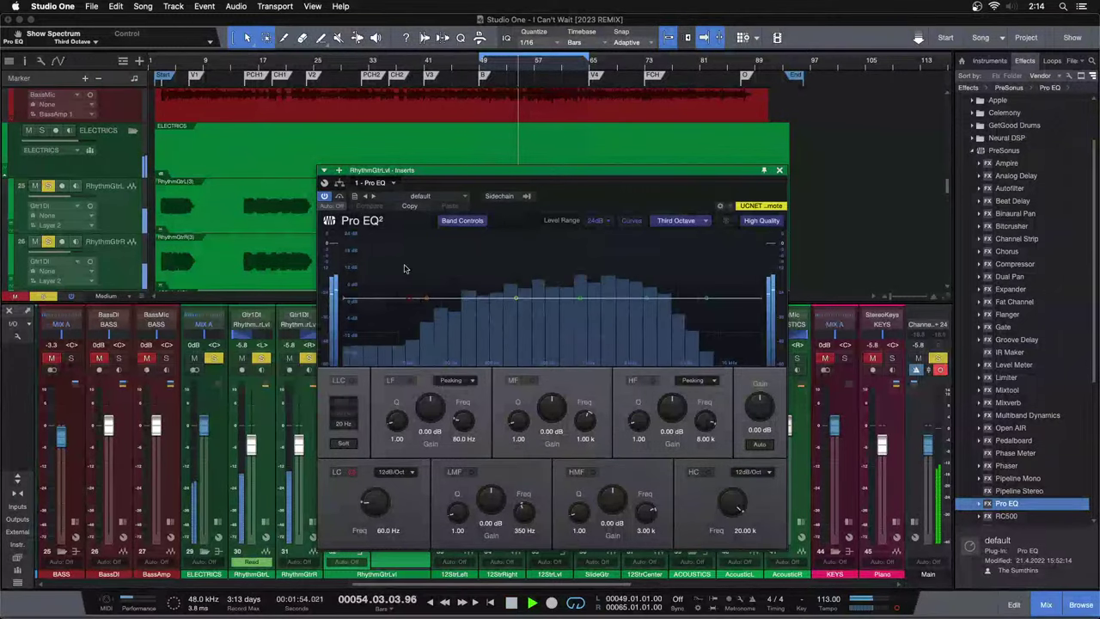
pyautogui.moveTo(406, 303); pyautogui.dragTo(447, 309)
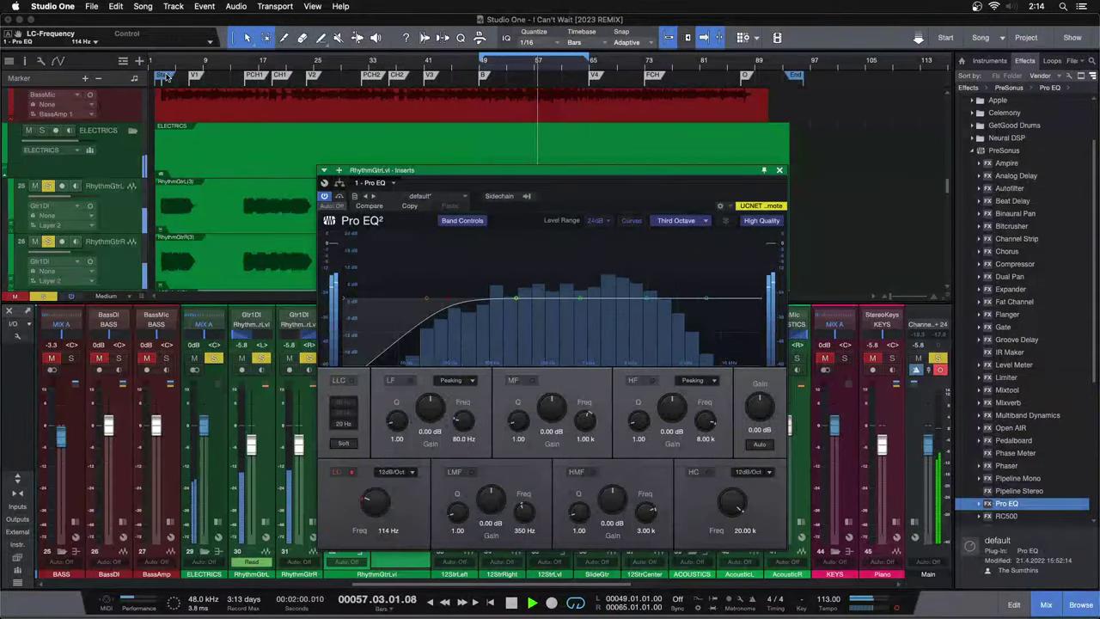
pyautogui.click(163, 61)
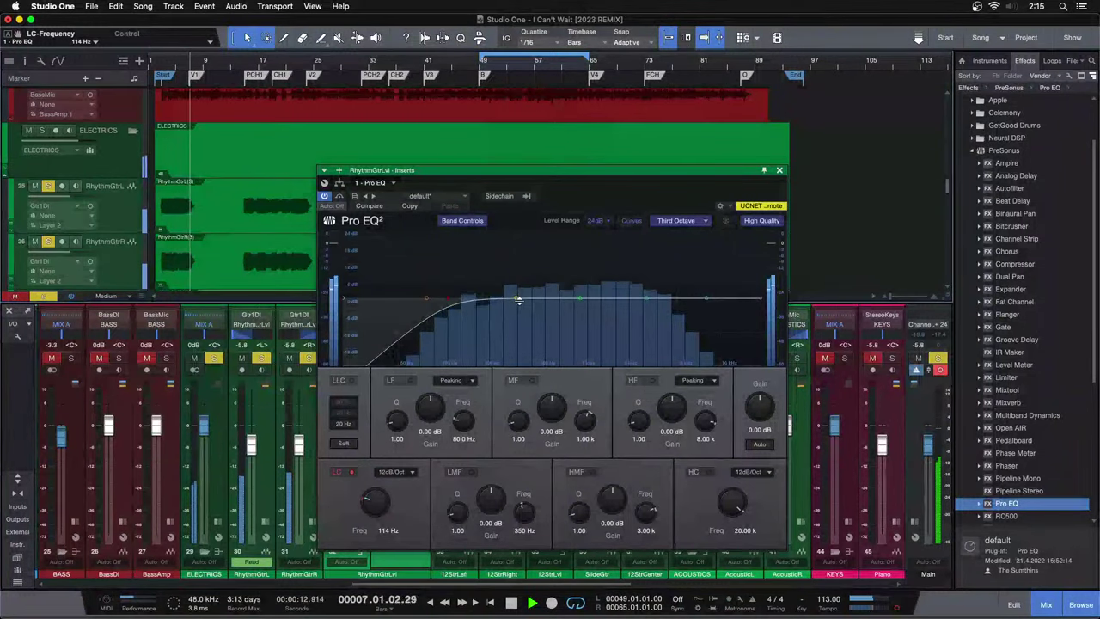
pyautogui.press('KP_1')
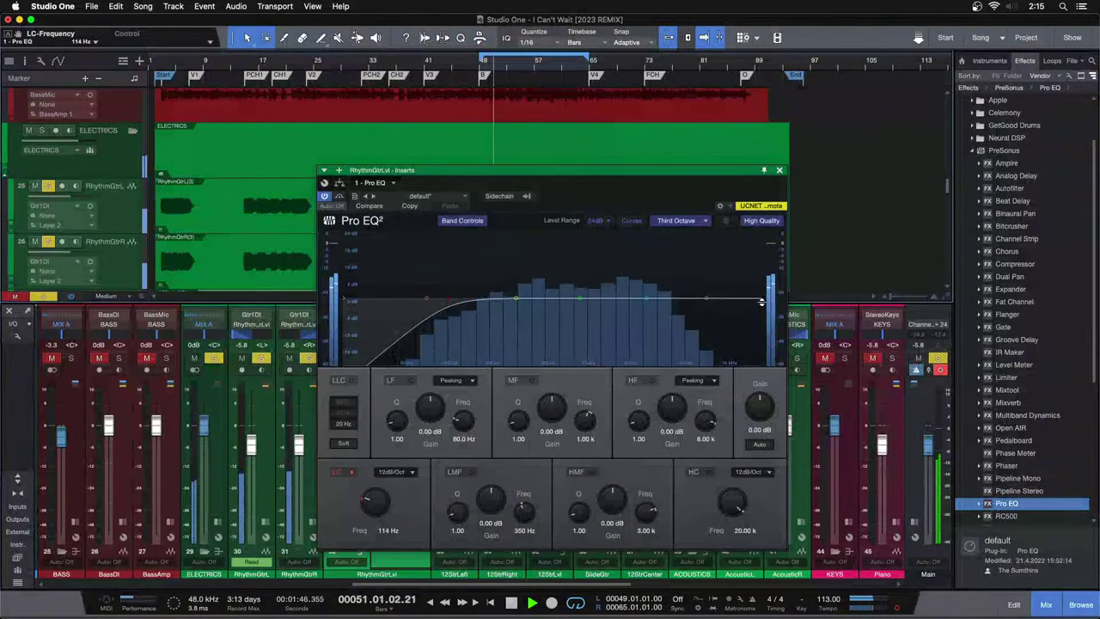
pyautogui.moveTo(760, 303); pyautogui.dragTo(706, 303)
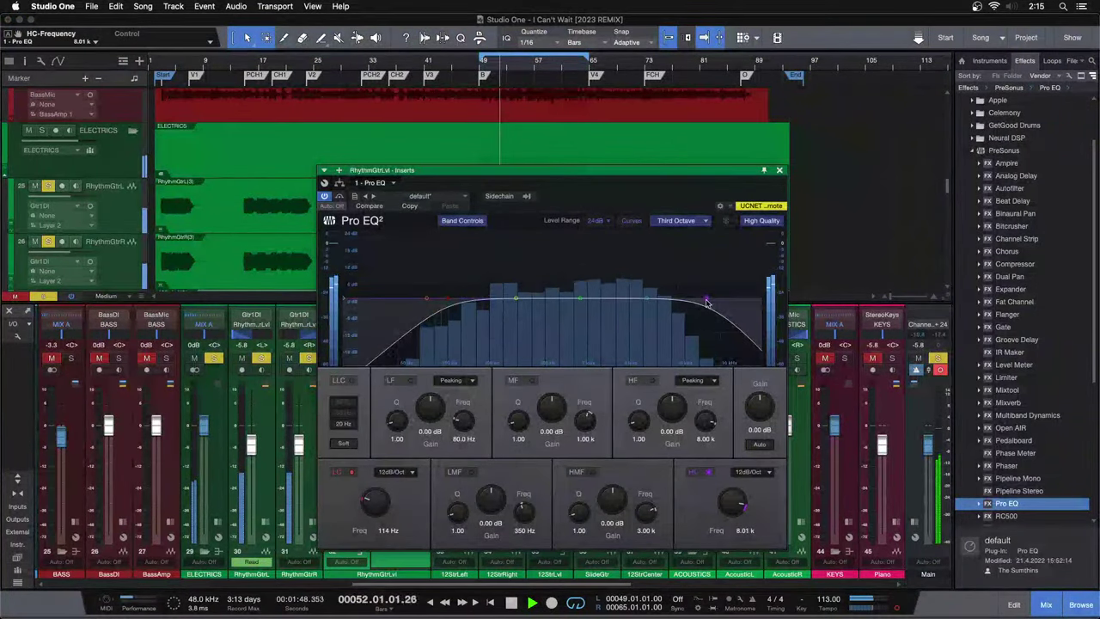
pyautogui.click(780, 171)
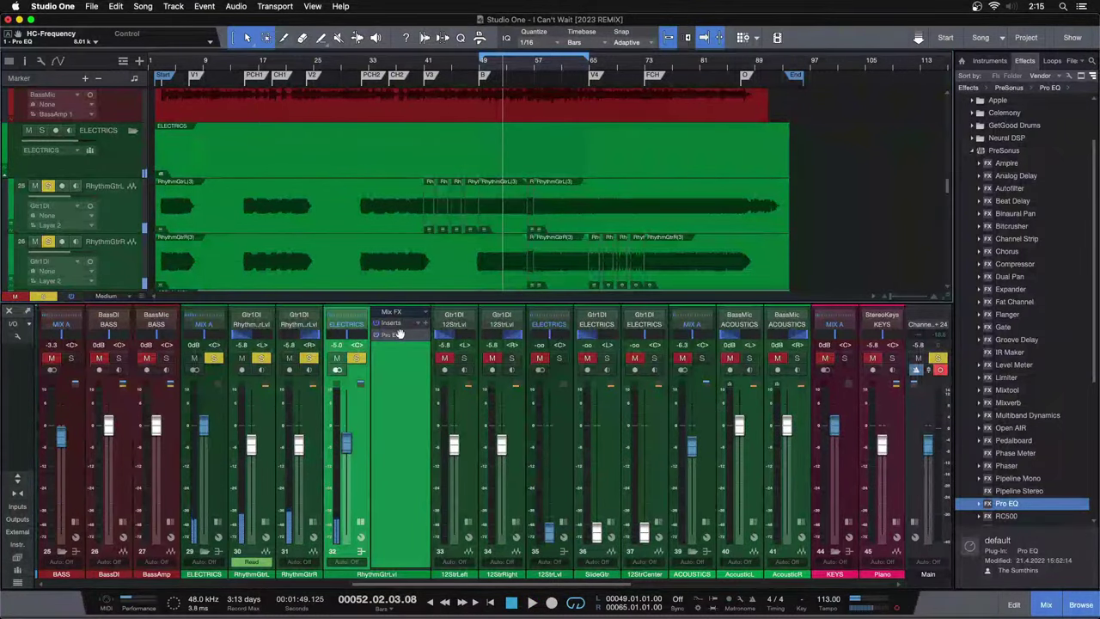
# Reopen the RhythmGtrLvl Pro EQ and boost its MF band by 0.96 dB at 1.41 kHz.
pyautogui.click(396, 336)
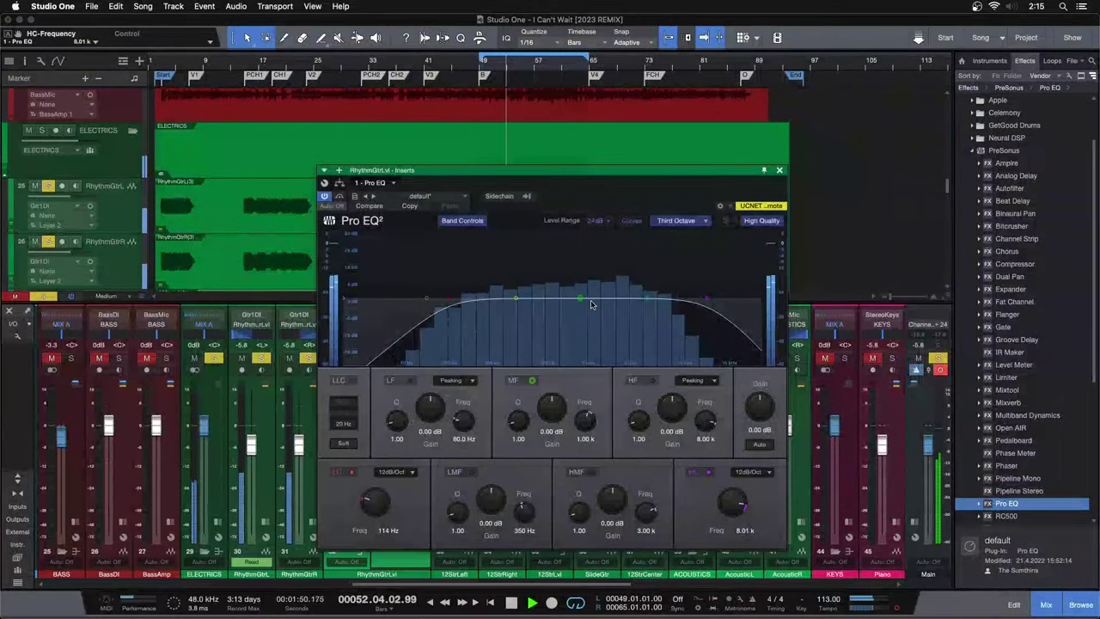
pyautogui.moveTo(582, 297); pyautogui.dragTo(601, 291)
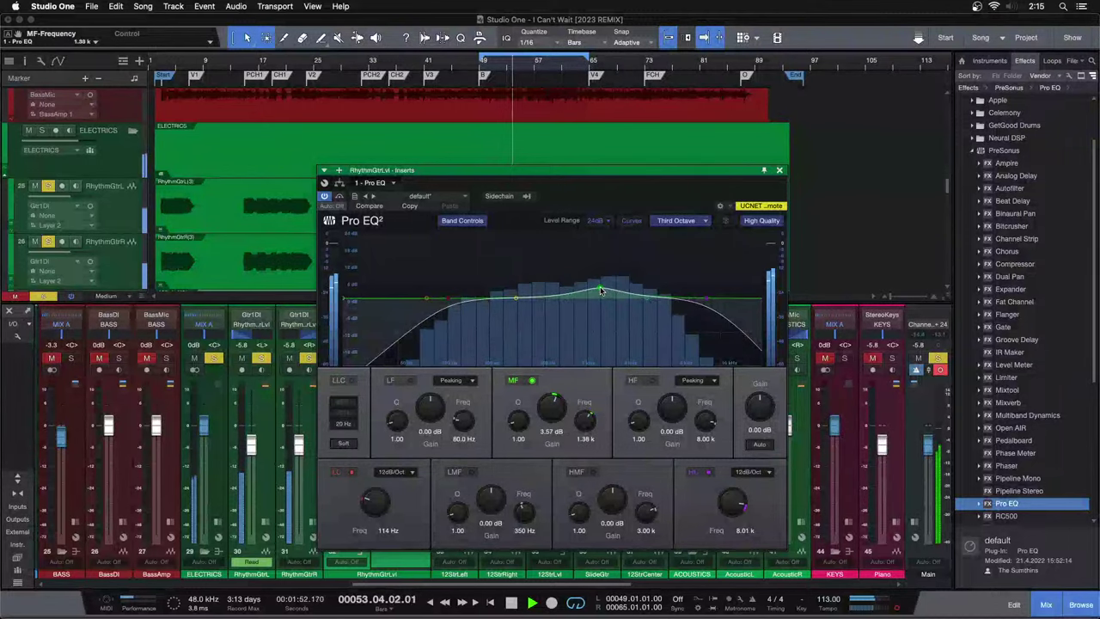
pyautogui.keyDown('alt'); pyautogui.click(557, 409); pyautogui.keyUp('alt')
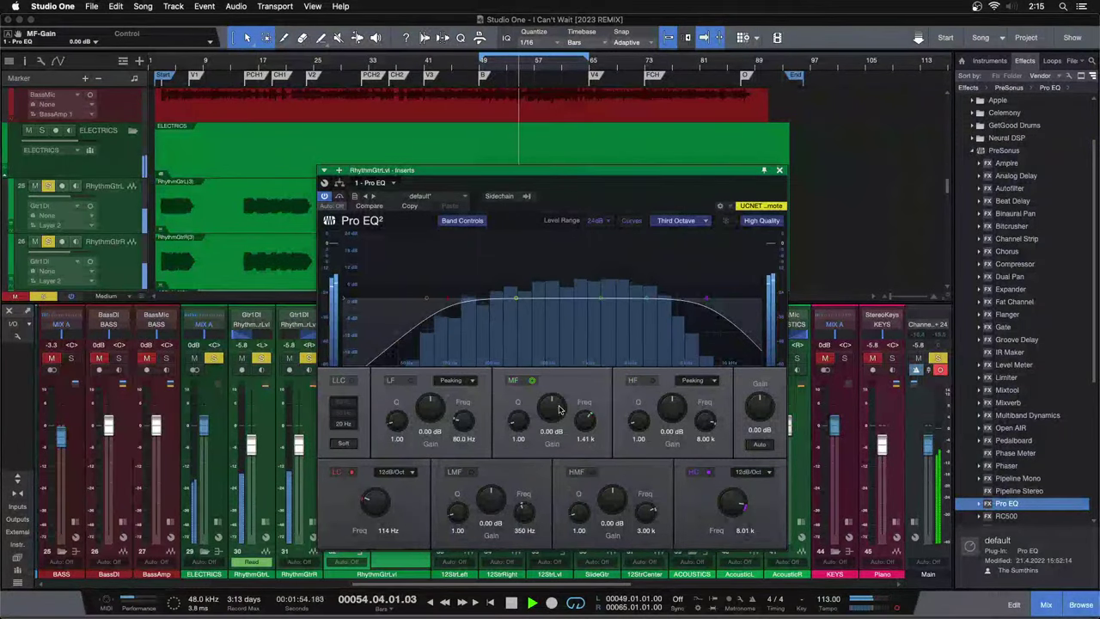
pyautogui.scroll(2, 558, 409)
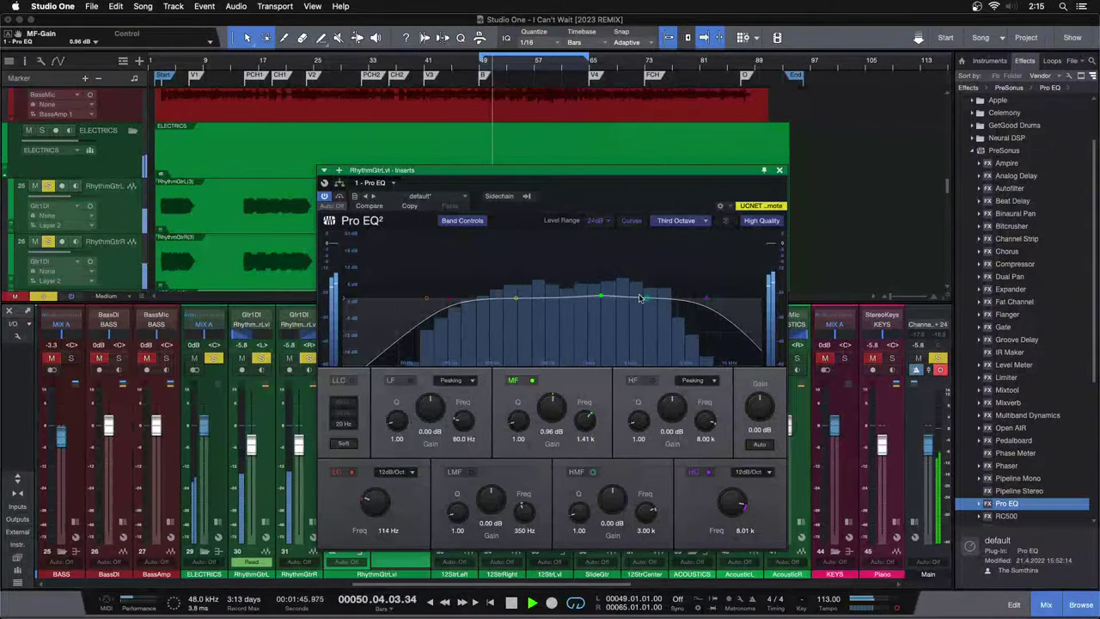
# Boost the Pro EQ's HMF band by 1.92 dB at 4.02 kHz with a Q of 1.48.
pyautogui.moveTo(646, 298)
pyautogui.mouseDown()
pyautogui.moveTo(661, 267)
pyautogui.moveTo(665, 290)
pyautogui.mouseUp()
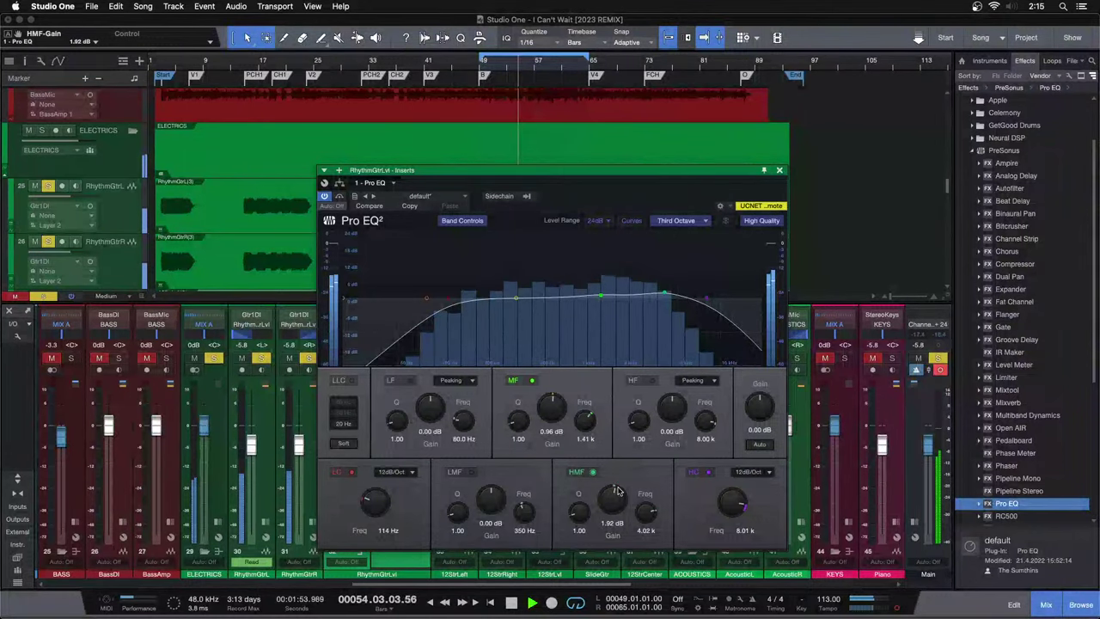
pyautogui.moveTo(585, 513); pyautogui.dragTo(599, 509)
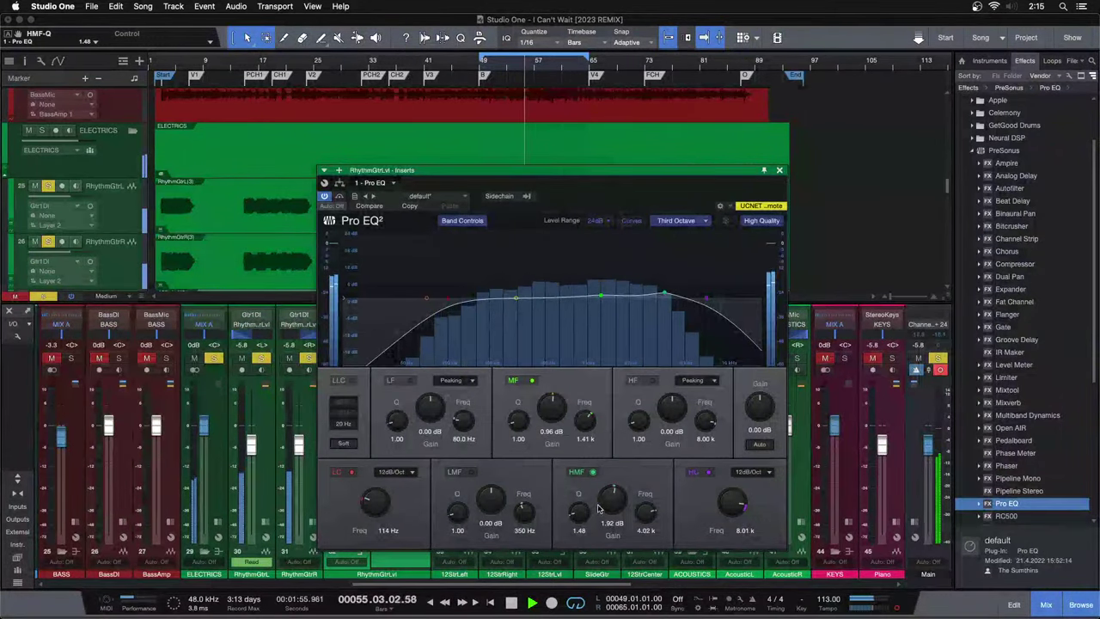
pyautogui.scroll(-1, 610, 503)
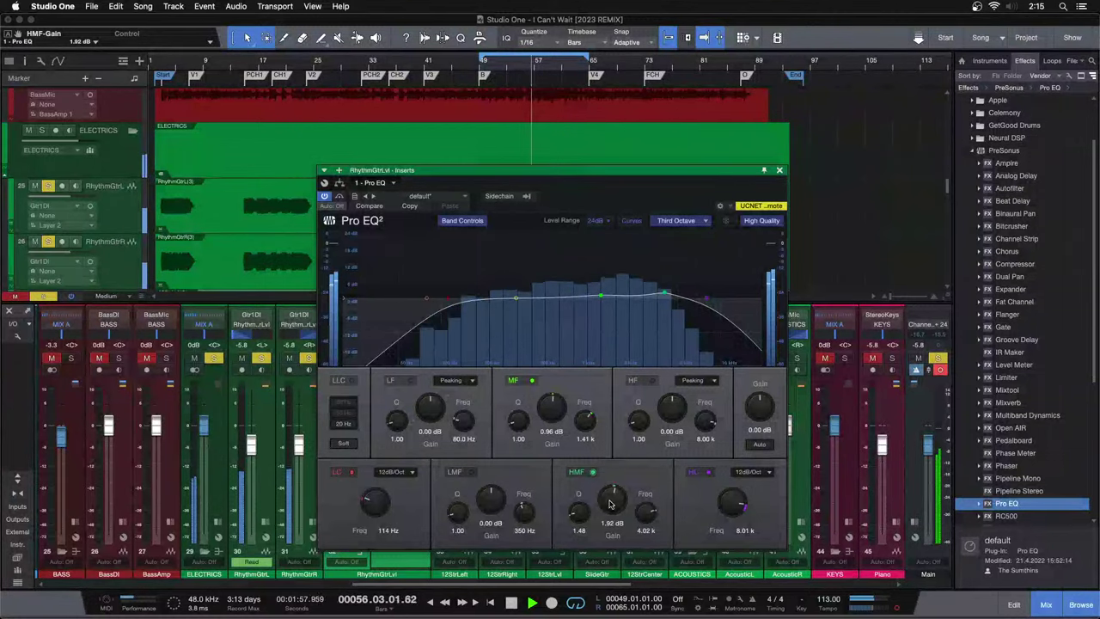
# Set the Pro EQ's MF band to 1.44 dB at 1.14 kHz with a Q of 1.48 and close the EQ.
pyautogui.scroll(-1, 610, 503)
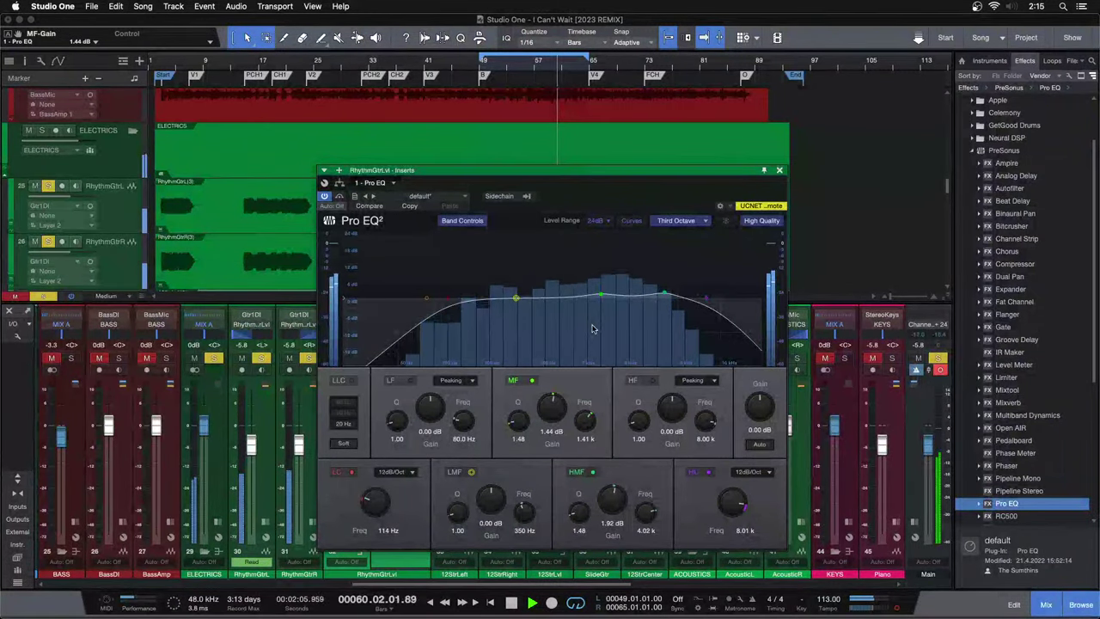
pyautogui.moveTo(599, 296)
pyautogui.mouseDown()
pyautogui.moveTo(515, 256)
pyautogui.moveTo(601, 287)
pyautogui.mouseUp()
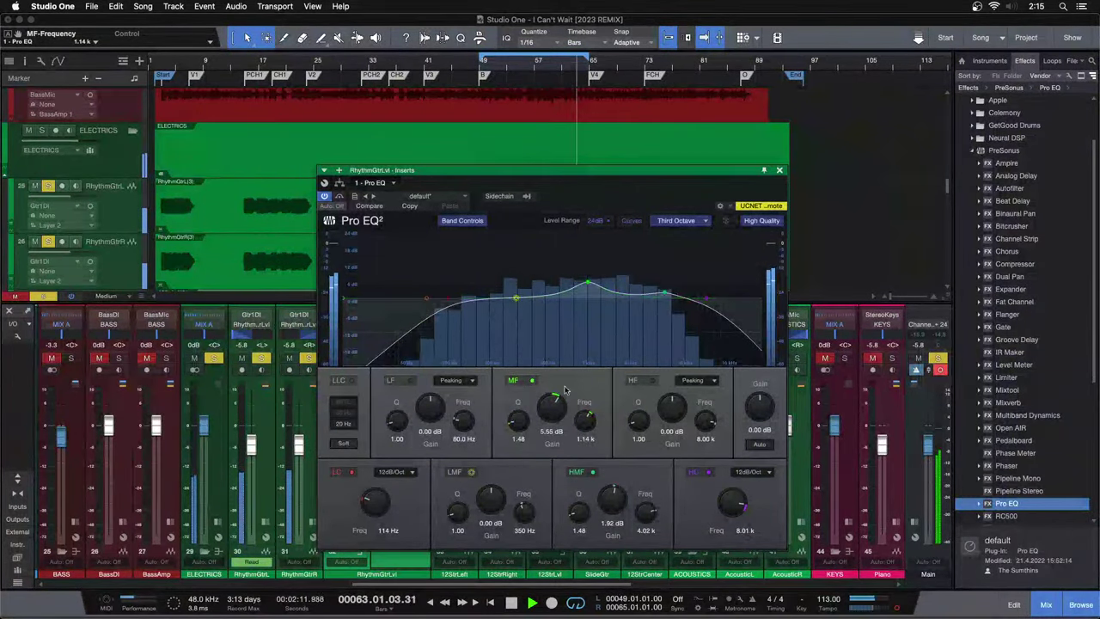
pyautogui.scroll(3, 555, 404)
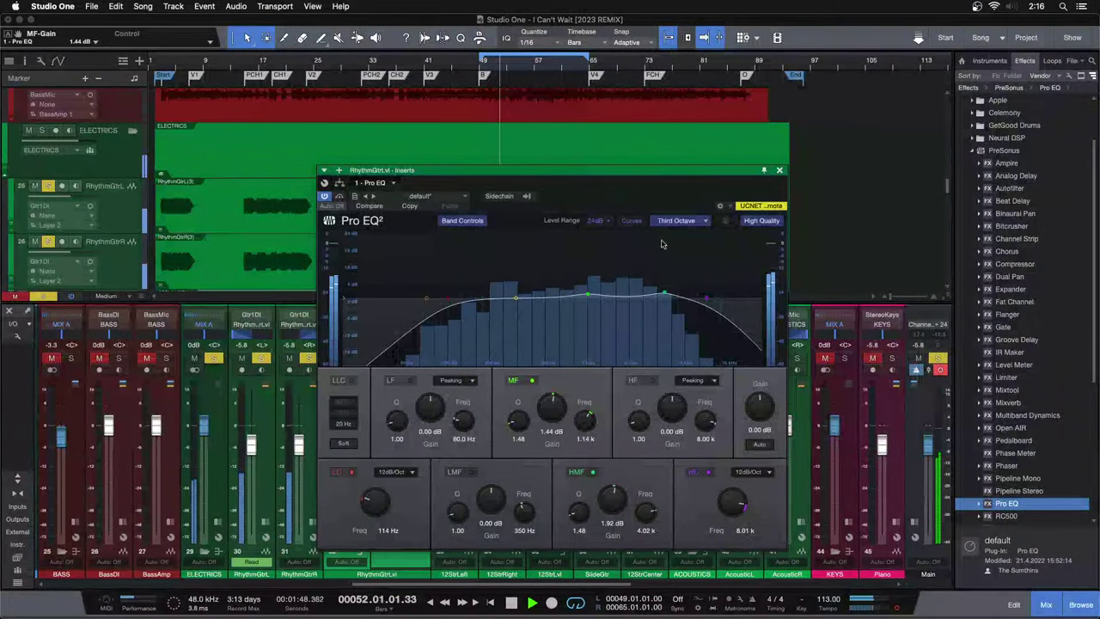
pyautogui.click(780, 169)
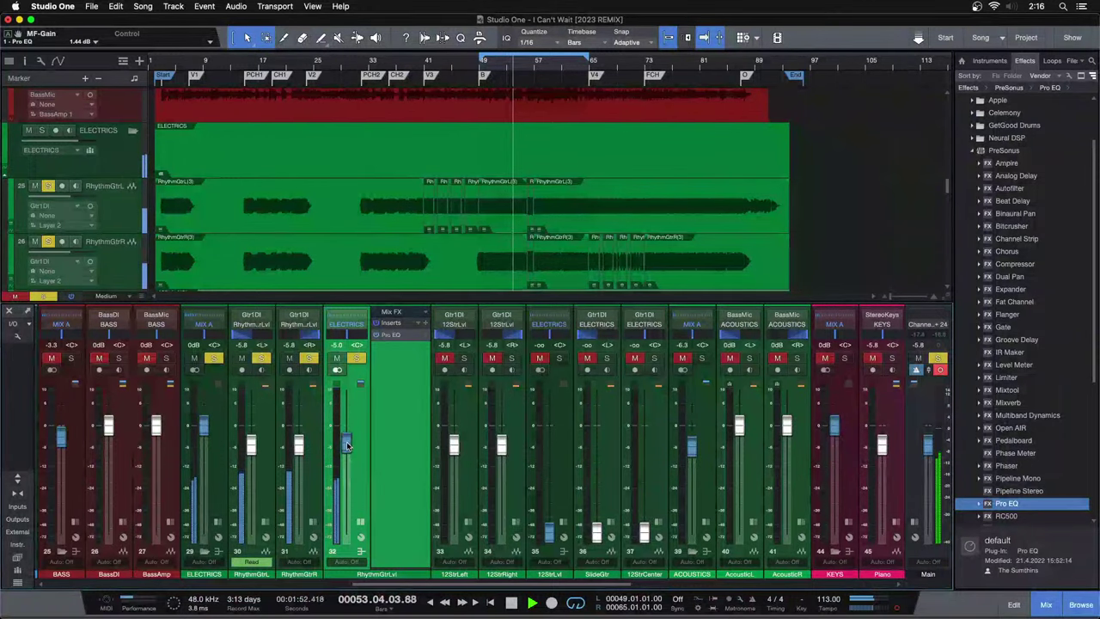
# Lower the RhythmGtrLvl bus fader to -5.8 dB, then unsolo the bus and collapse its inserts.
pyautogui.moveTo(346, 442); pyautogui.dragTo(347, 445)
pyautogui.press('s')
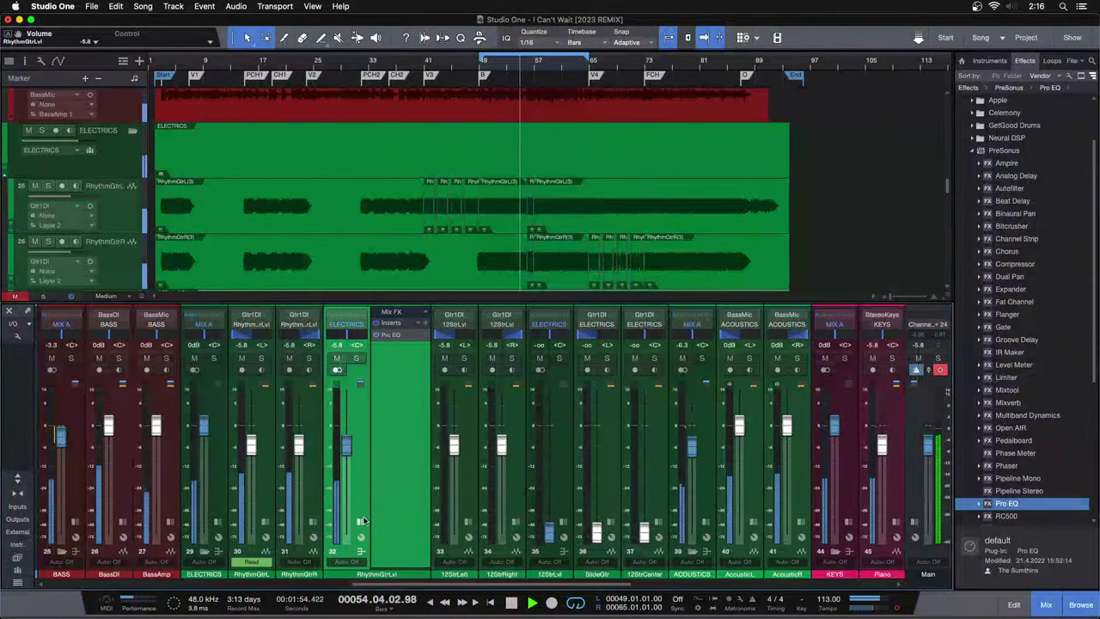
pyautogui.doubleClick(402, 487)
# Solo the ACOUSTICS bus together with the Piano channel and lower the ACOUSTICS fader to -7.1 dB.
pyautogui.click(640, 358)
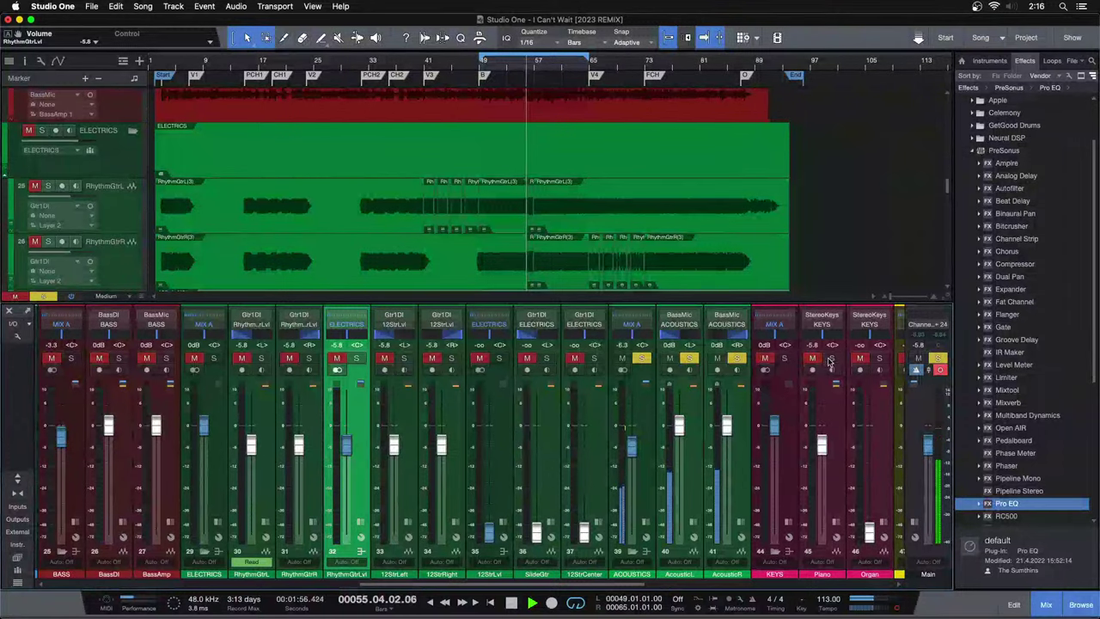
pyautogui.click(828, 359)
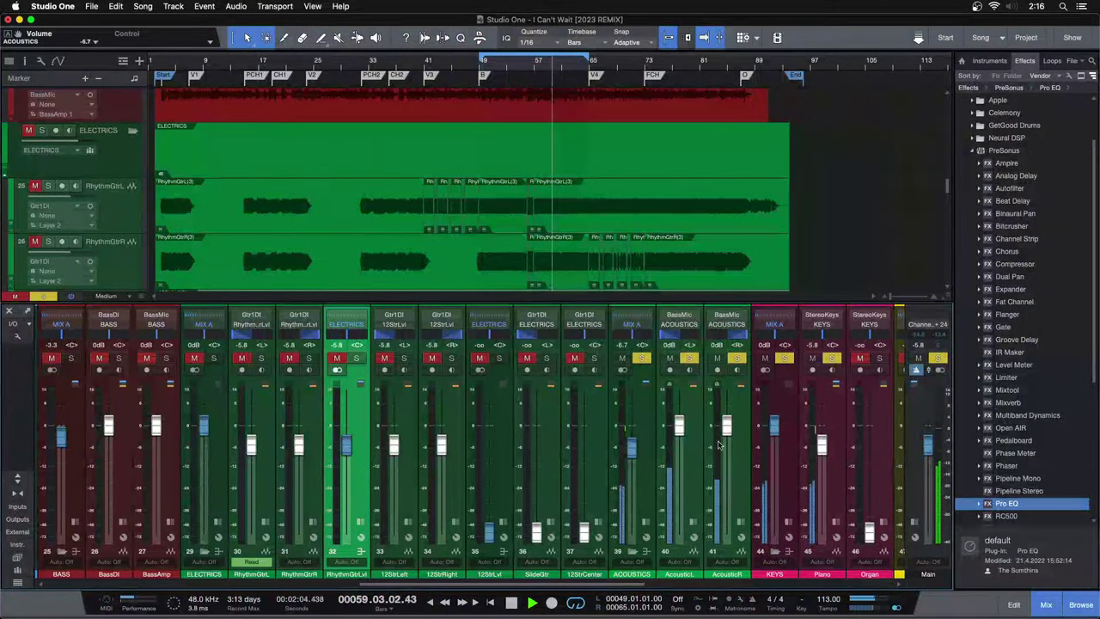
pyautogui.moveTo(633, 448); pyautogui.dragTo(633, 451)
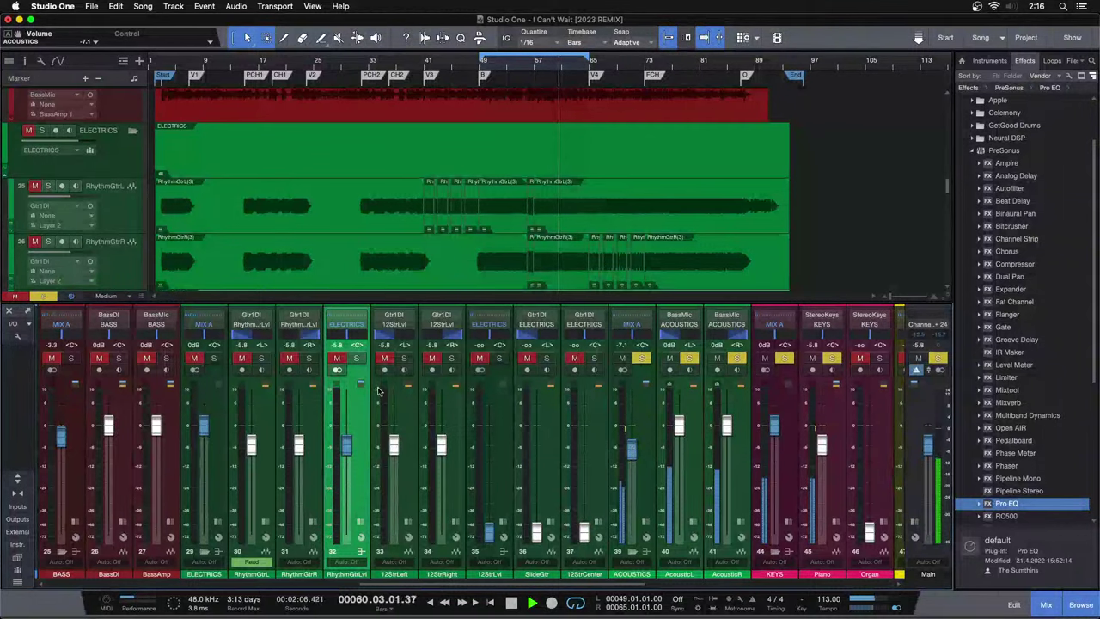
# Solo RhythmGtrLvl instead of ACOUSTICS alongside the Piano, and loop playback over the intro from bar 3 to bar 7.
pyautogui.click(357, 359)
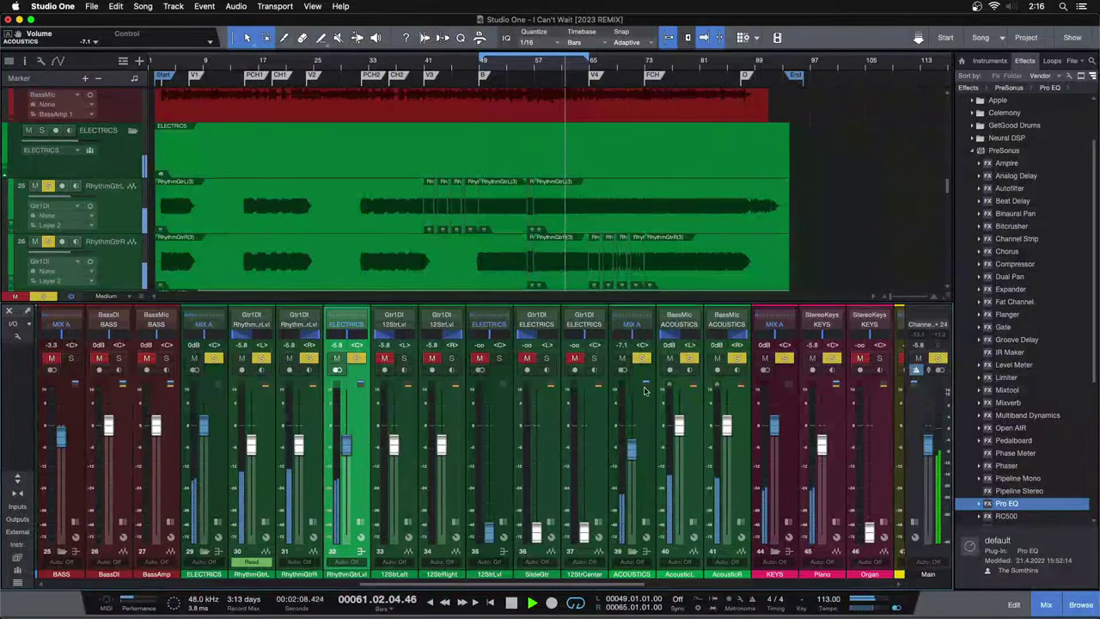
pyautogui.click(640, 359)
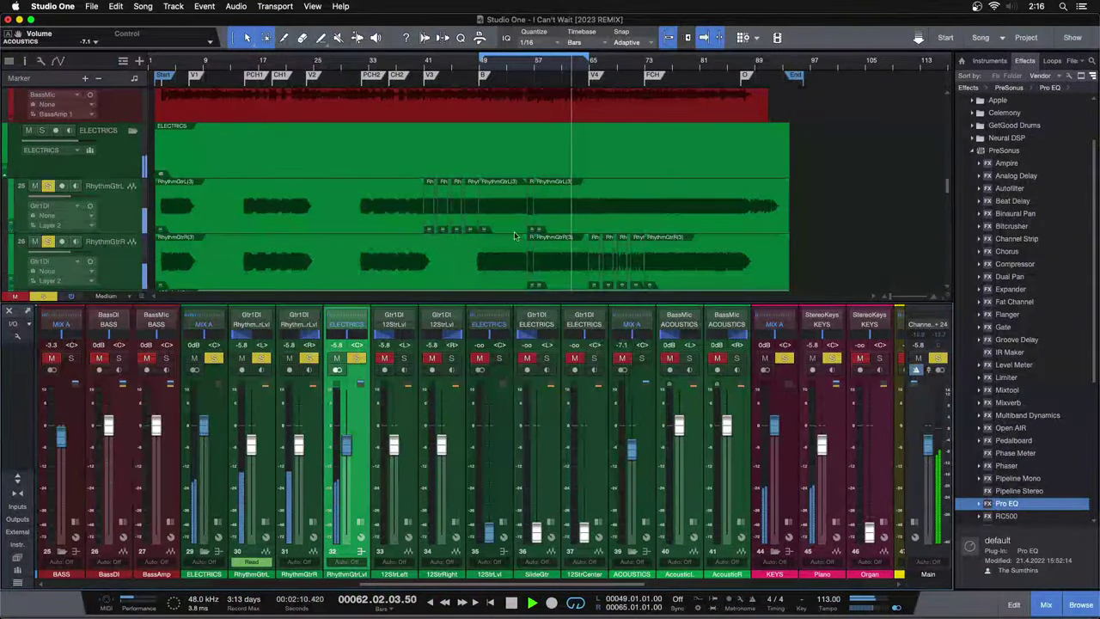
pyautogui.press('1')
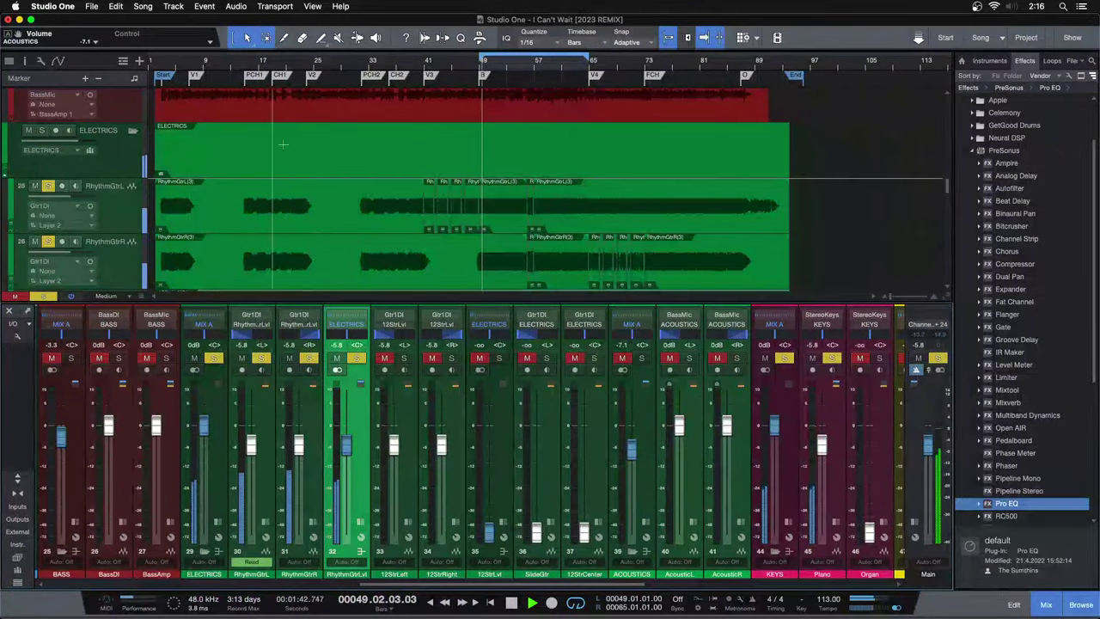
pyautogui.moveTo(175, 67); pyautogui.dragTo(449, 87)
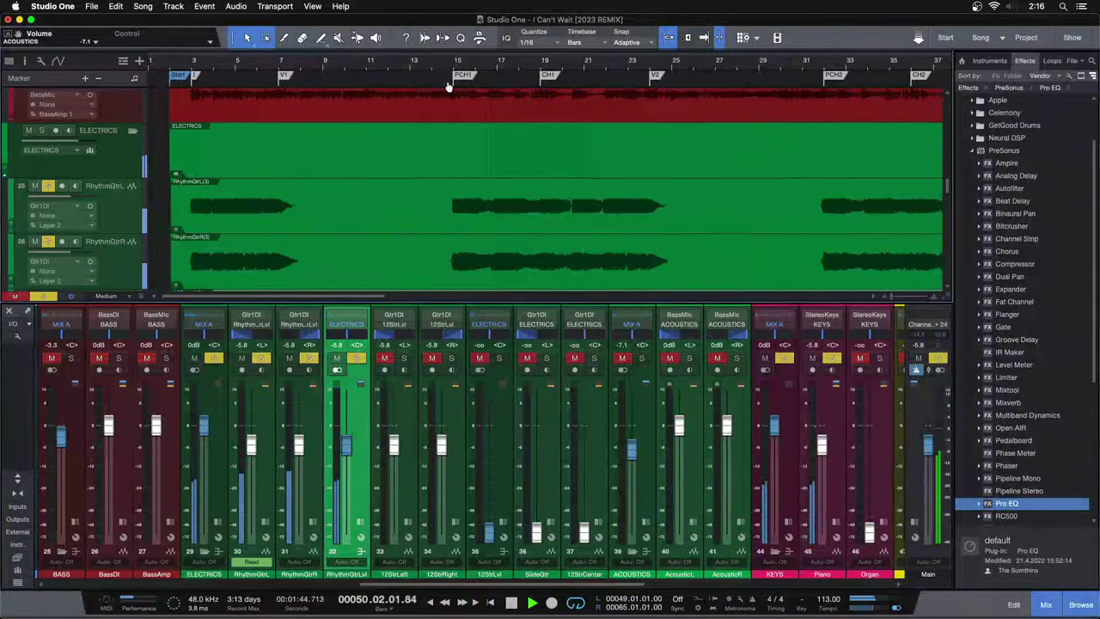
pyautogui.doubleClick(216, 81)
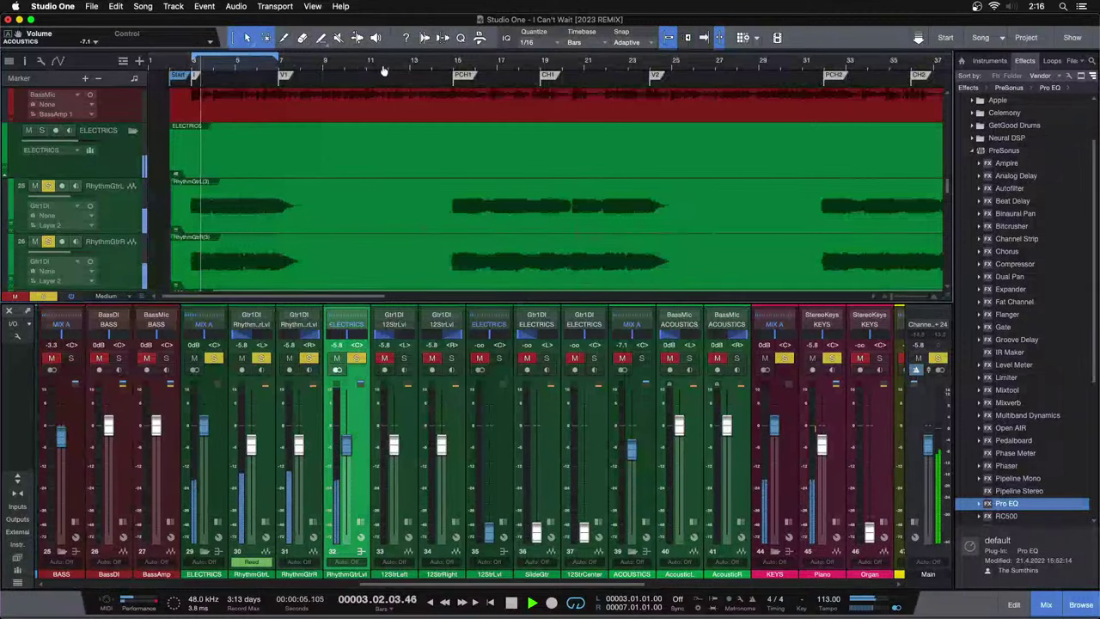
pyautogui.moveTo(384, 70)
pyautogui.mouseDown()
pyautogui.moveTo(371, 44)
pyautogui.moveTo(382, 50)
pyautogui.mouseUp()
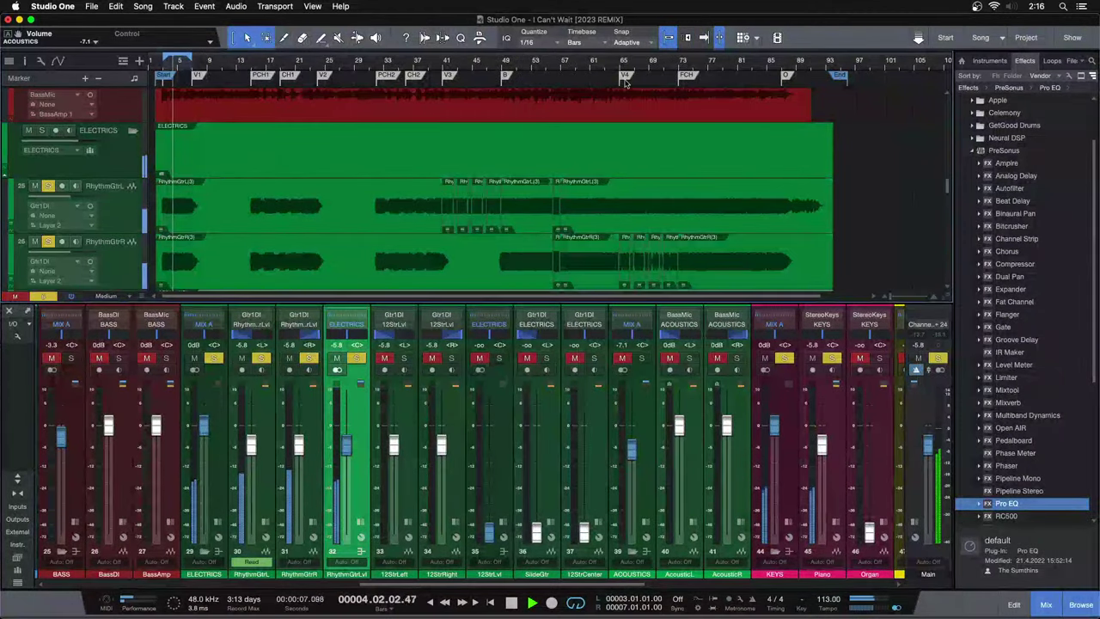
pyautogui.moveTo(179, 67); pyautogui.dragTo(477, 86)
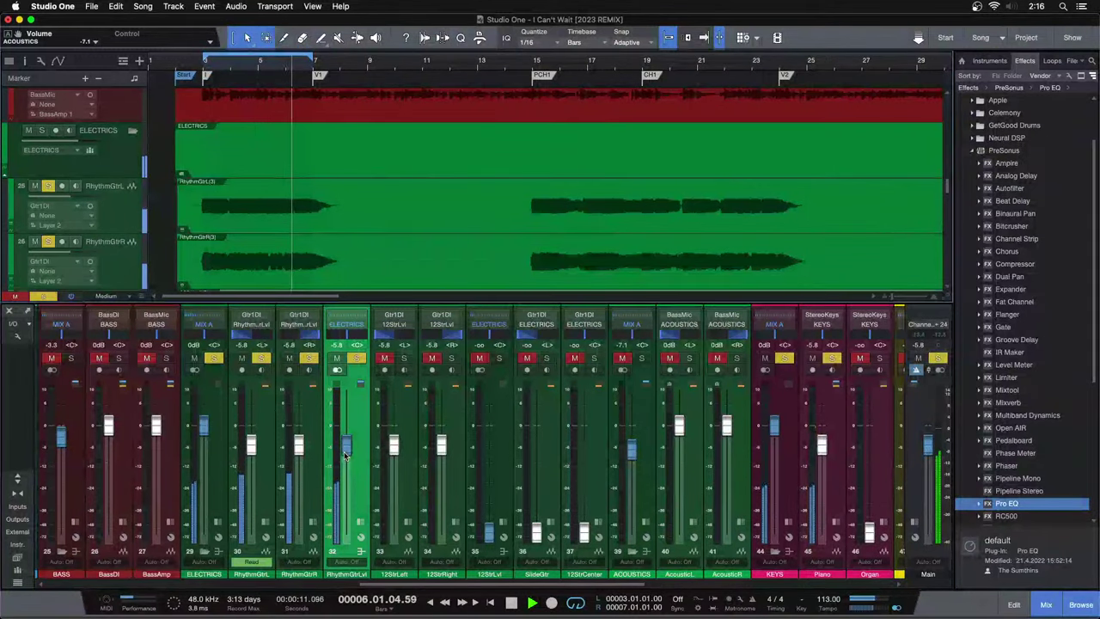
# Lower the RhythmGtrLvl bus fader to -7.1 dB against the soloed piano.
pyautogui.moveTo(346, 445); pyautogui.dragTo(345, 457)
pyautogui.scroll(-1, 344, 457)
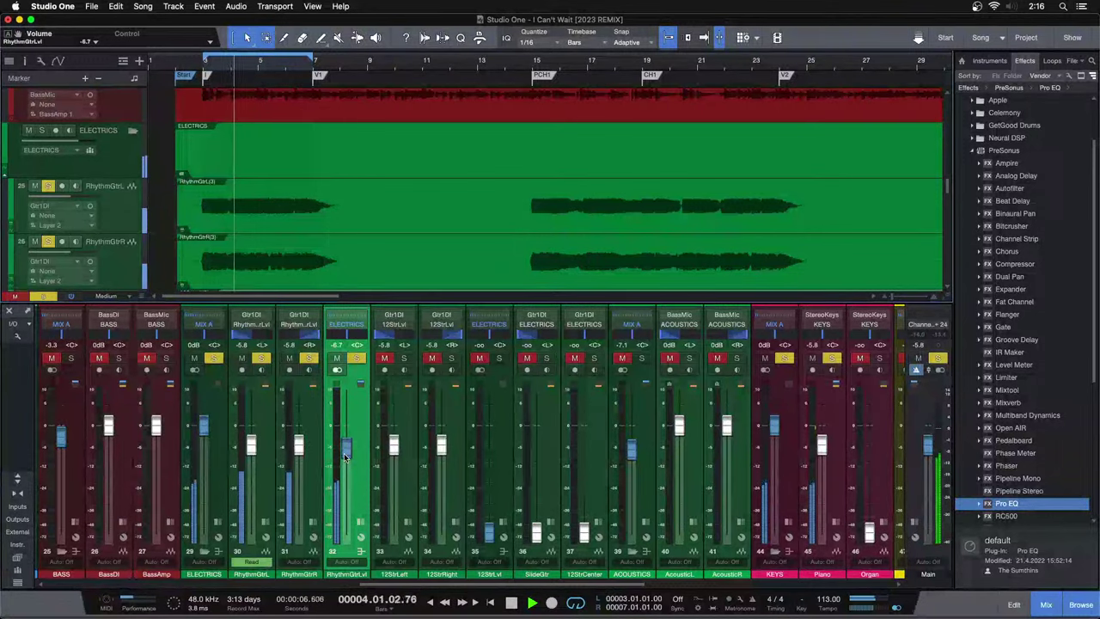
pyautogui.moveTo(345, 457); pyautogui.dragTo(347, 455)
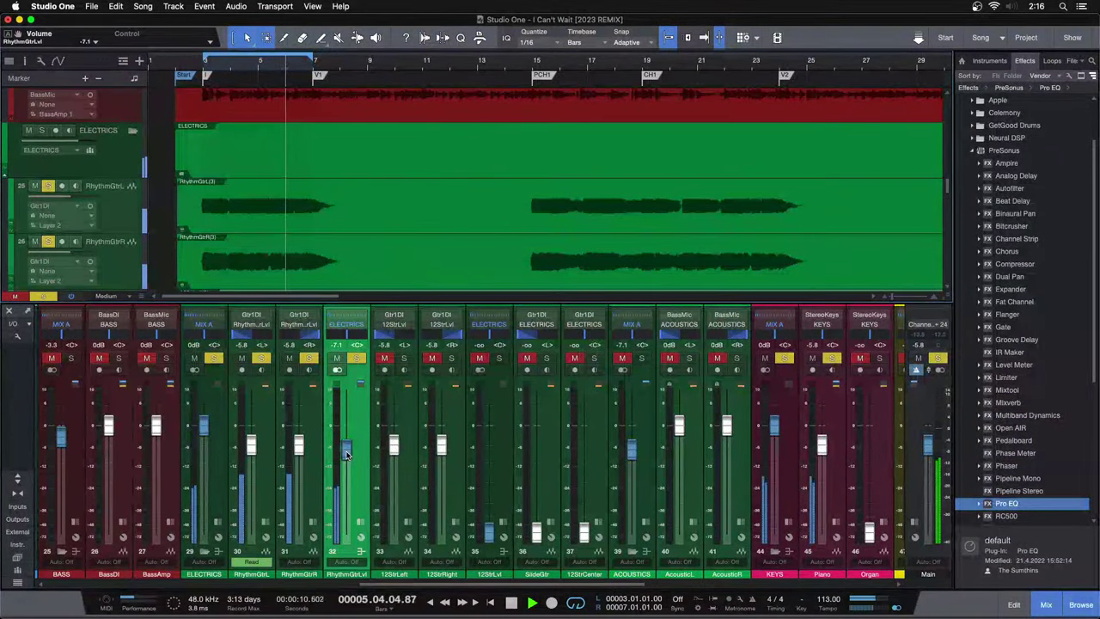
# Add the ACOUSTICS bus to the solo, lower its fader to -8.3 dB and check the balance without and with the Piano.
pyautogui.click(619, 361)
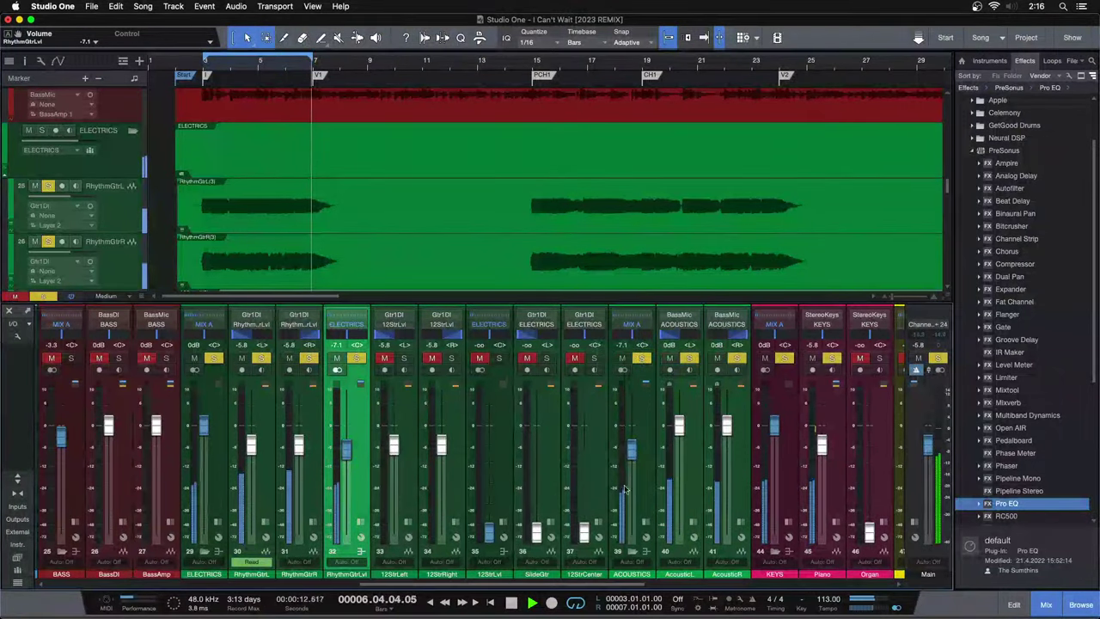
pyautogui.moveTo(633, 460); pyautogui.dragTo(634, 458)
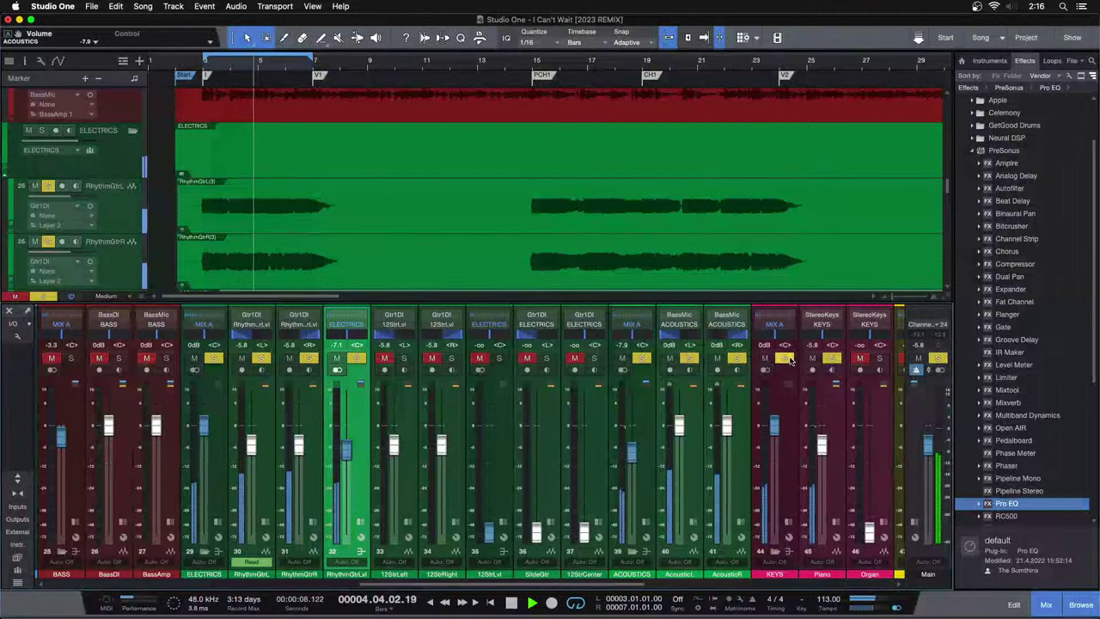
pyautogui.moveTo(630, 456); pyautogui.dragTo(631, 457)
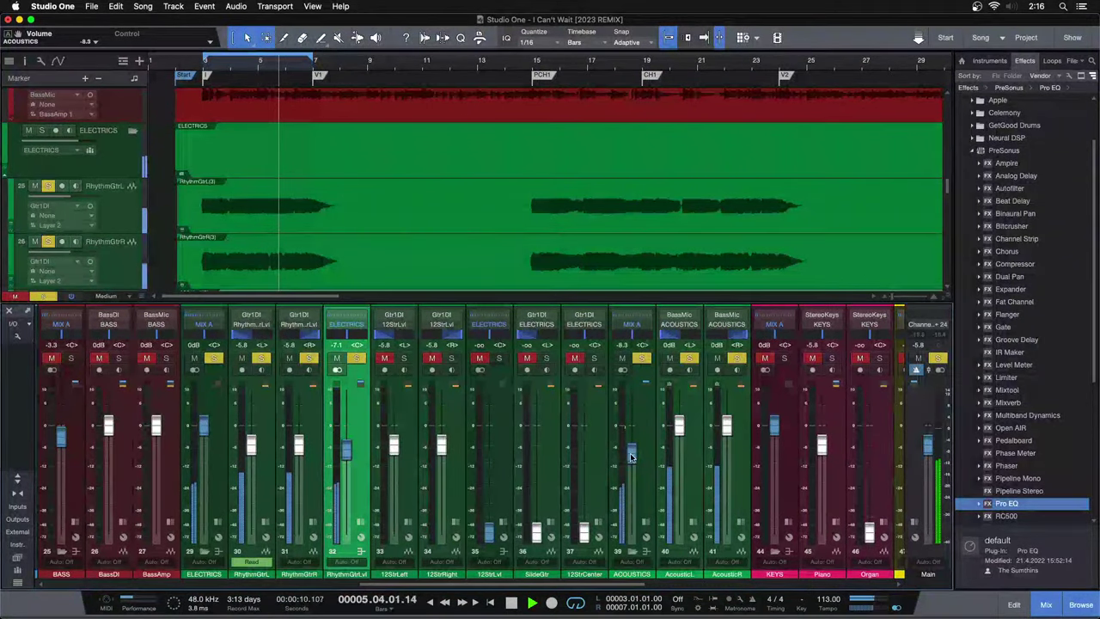
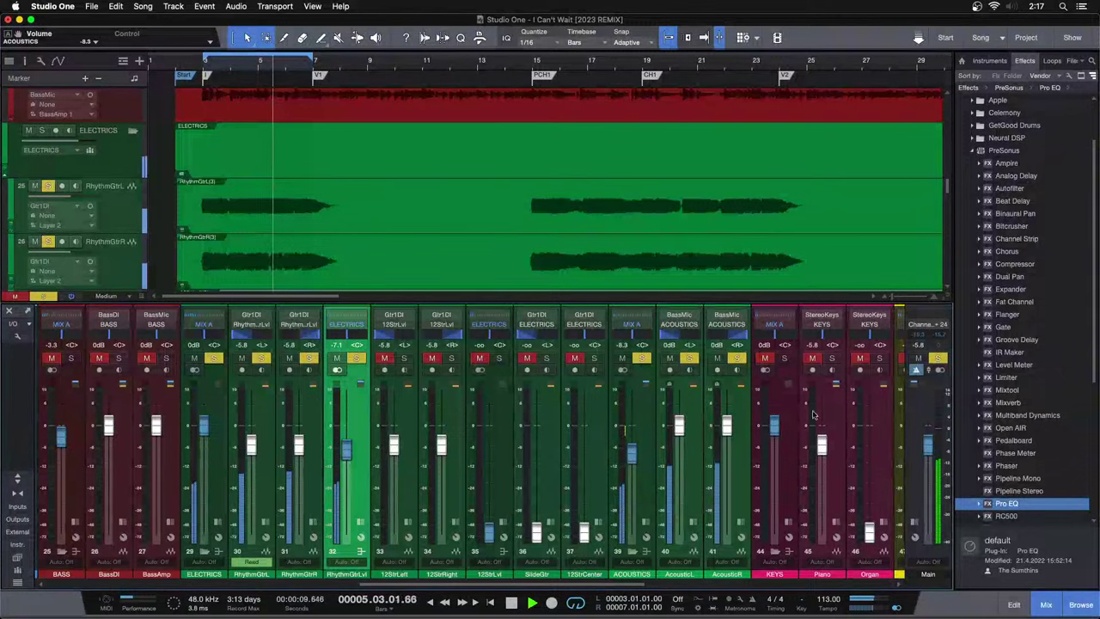
pyautogui.click(834, 359)
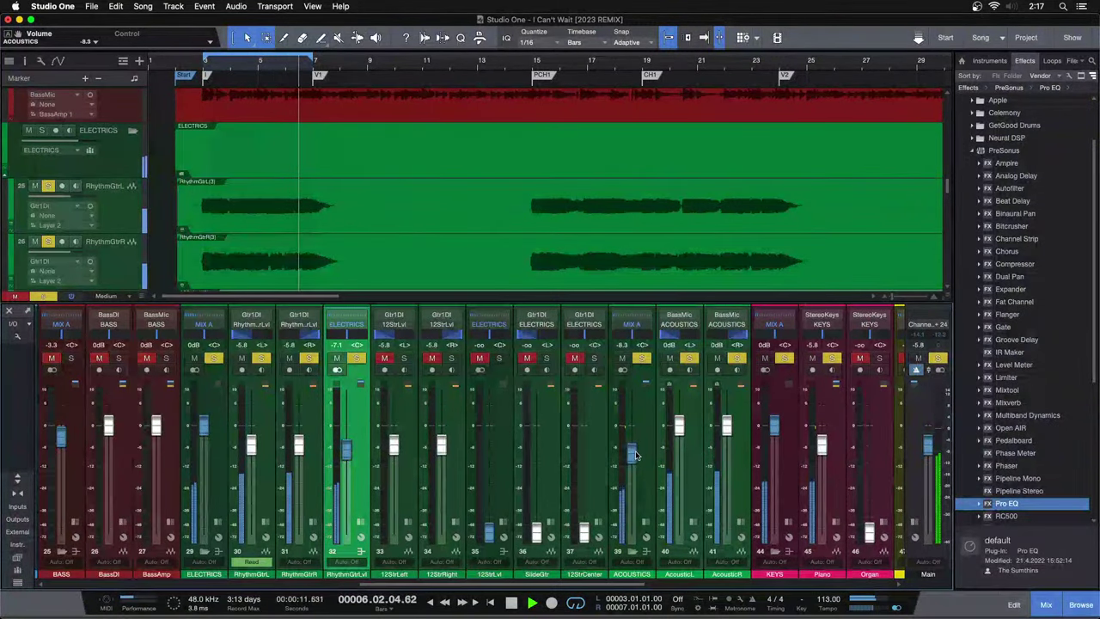
# Lower the ACOUSTICS bus fader to -8.8 dB, and with ACOUSTICS out of the solo, lower RhythmGtrLvl to -7.5 dB.
pyautogui.moveTo(633, 454); pyautogui.dragTo(633, 456)
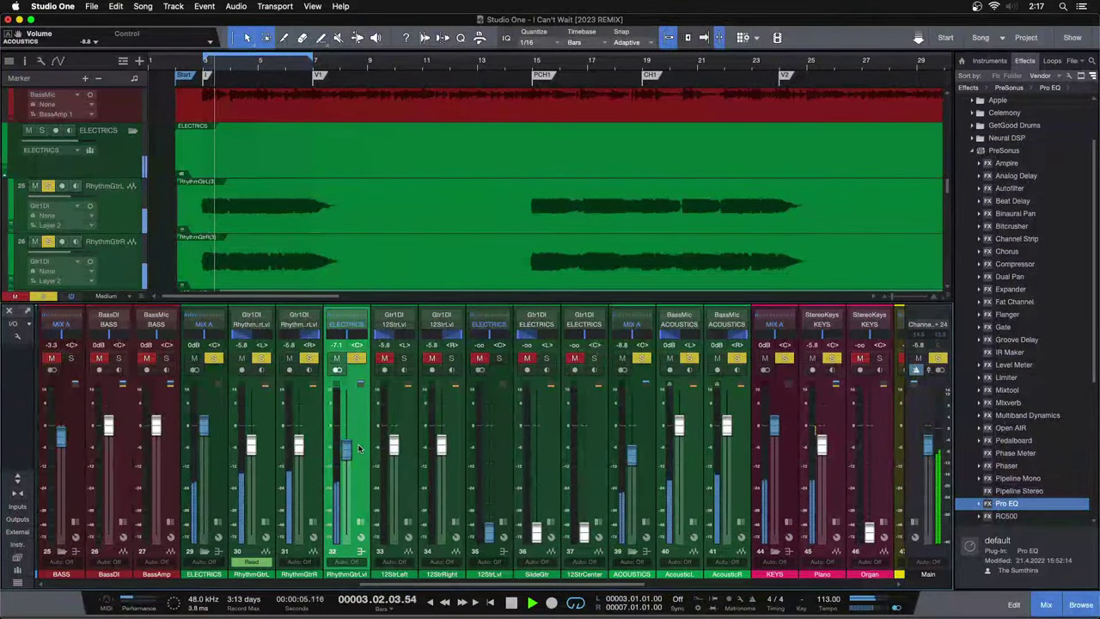
pyautogui.scroll(-5, 300, 223)
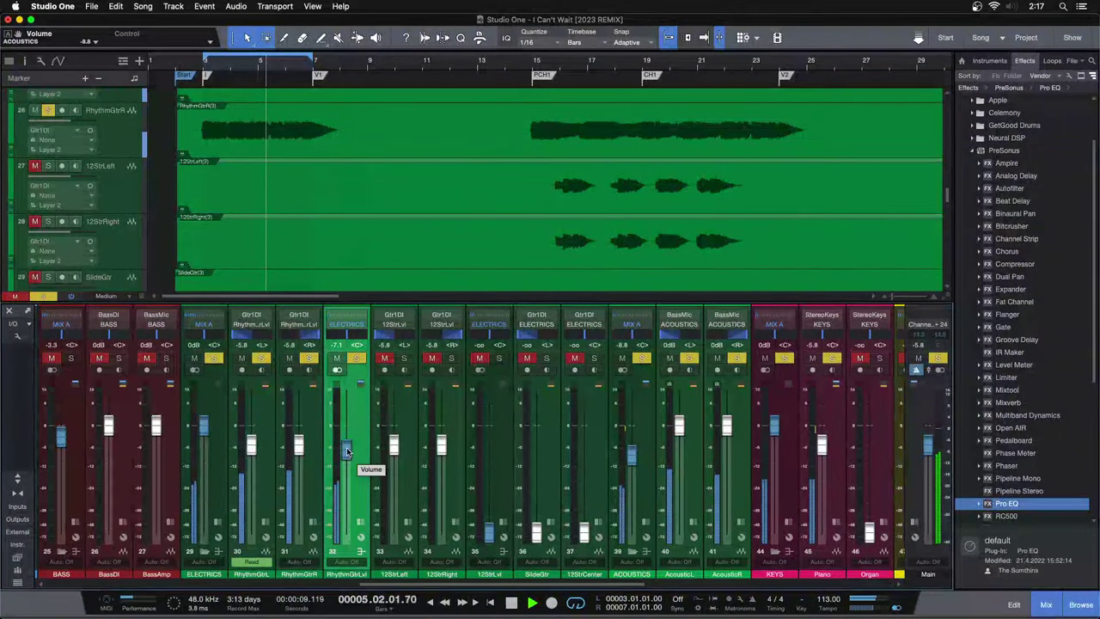
pyautogui.click(690, 358)
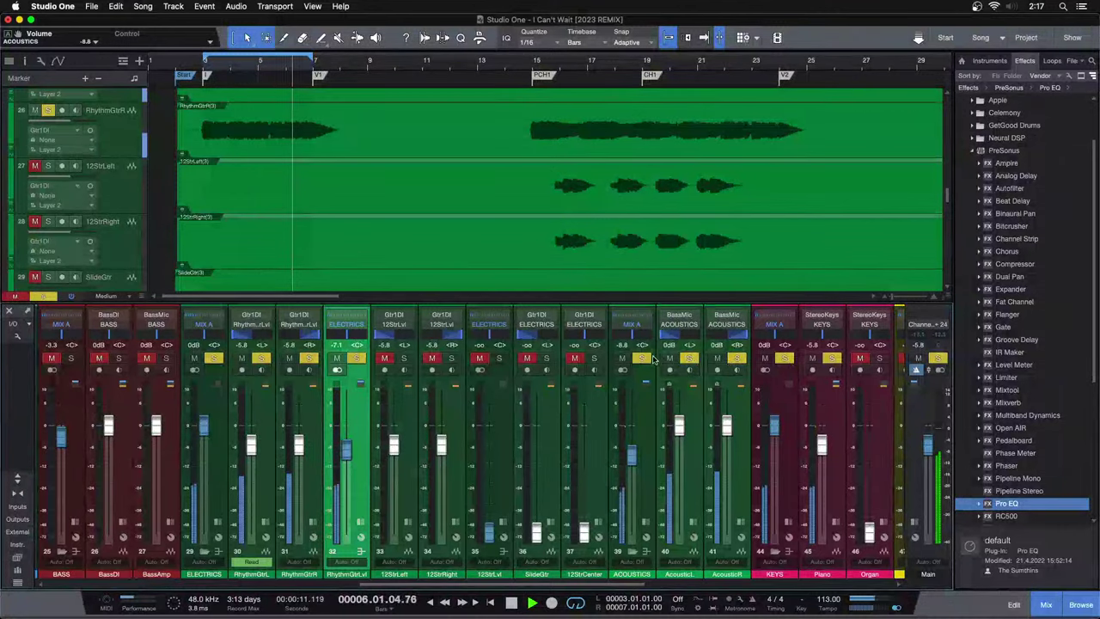
pyautogui.click(642, 357)
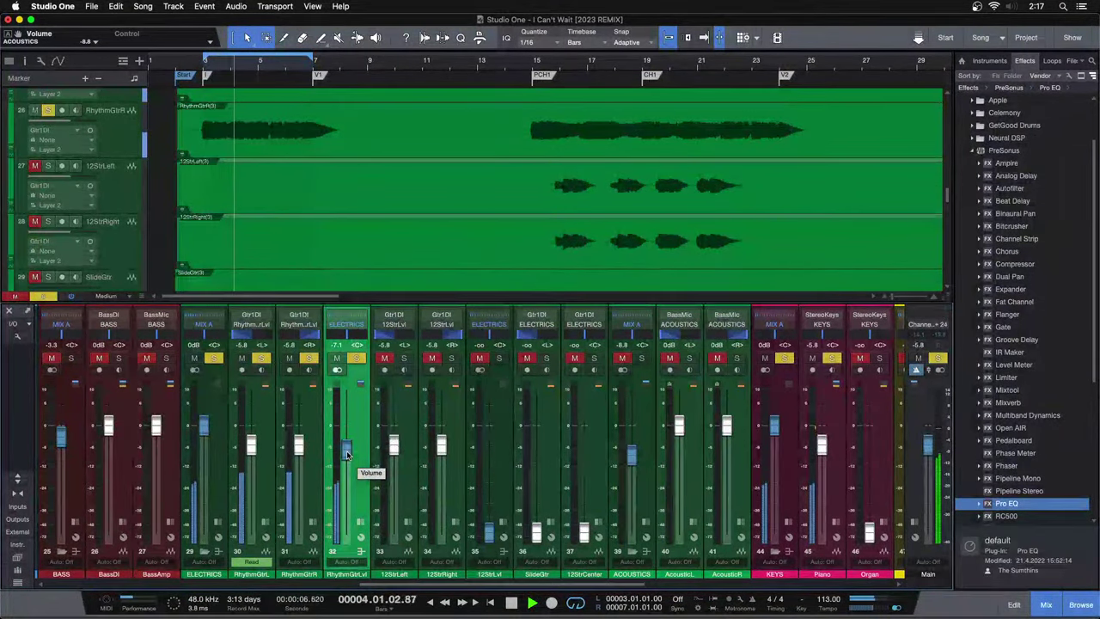
pyautogui.moveTo(347, 455); pyautogui.dragTo(348, 456)
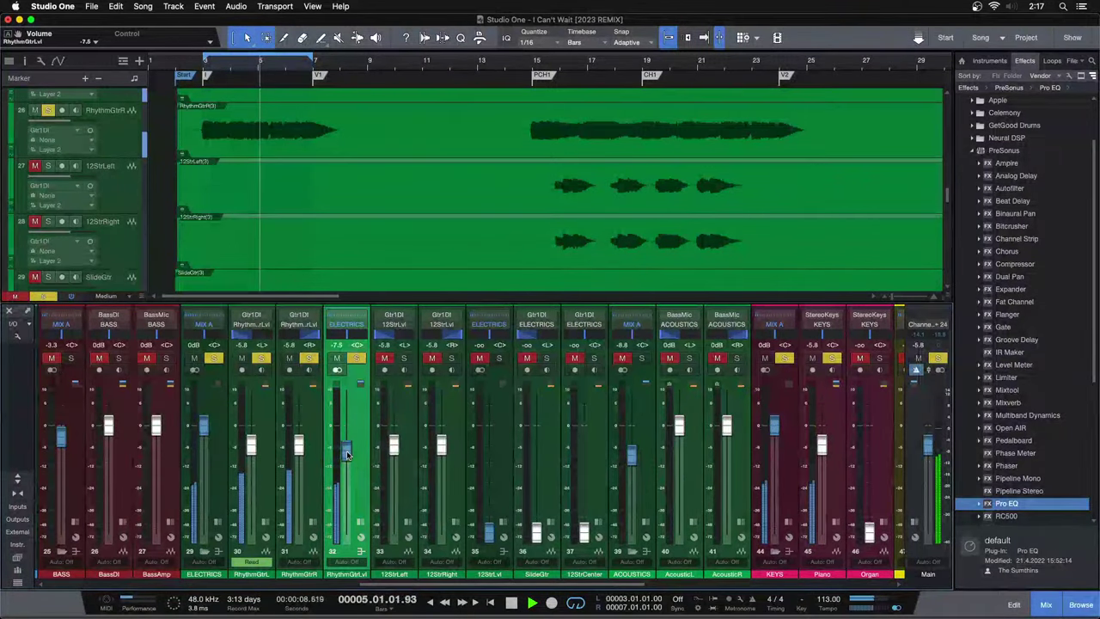
# Bring ACOUSTICS back into the solo and lower its fader to -9.6 dB, checking it without the Piano and in the full mix.
pyautogui.click(641, 358)
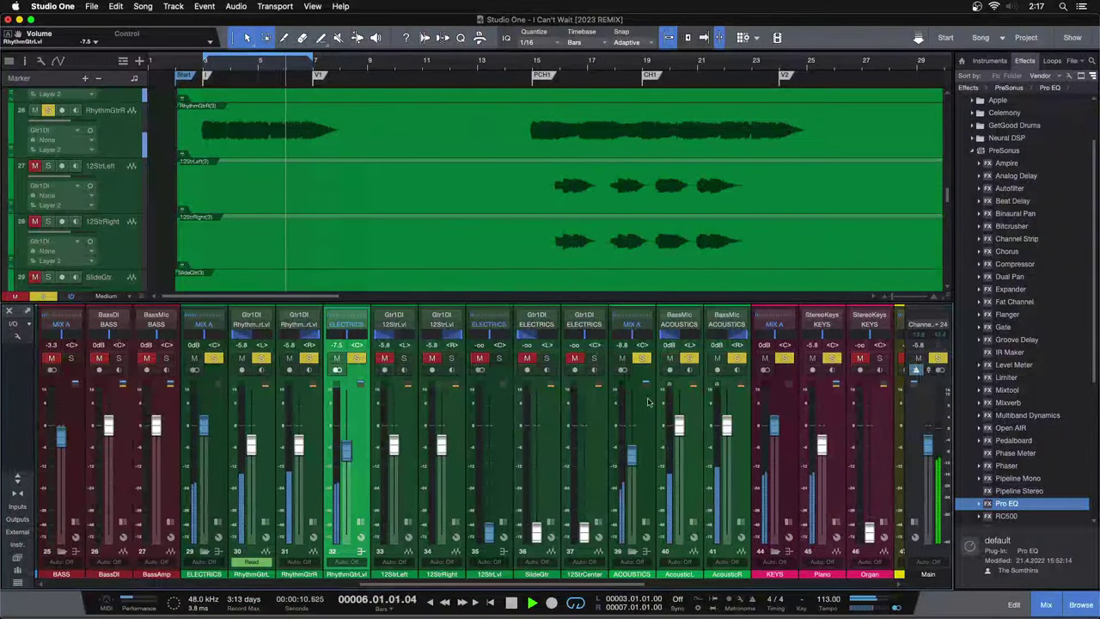
pyautogui.scroll(-2, 630, 467)
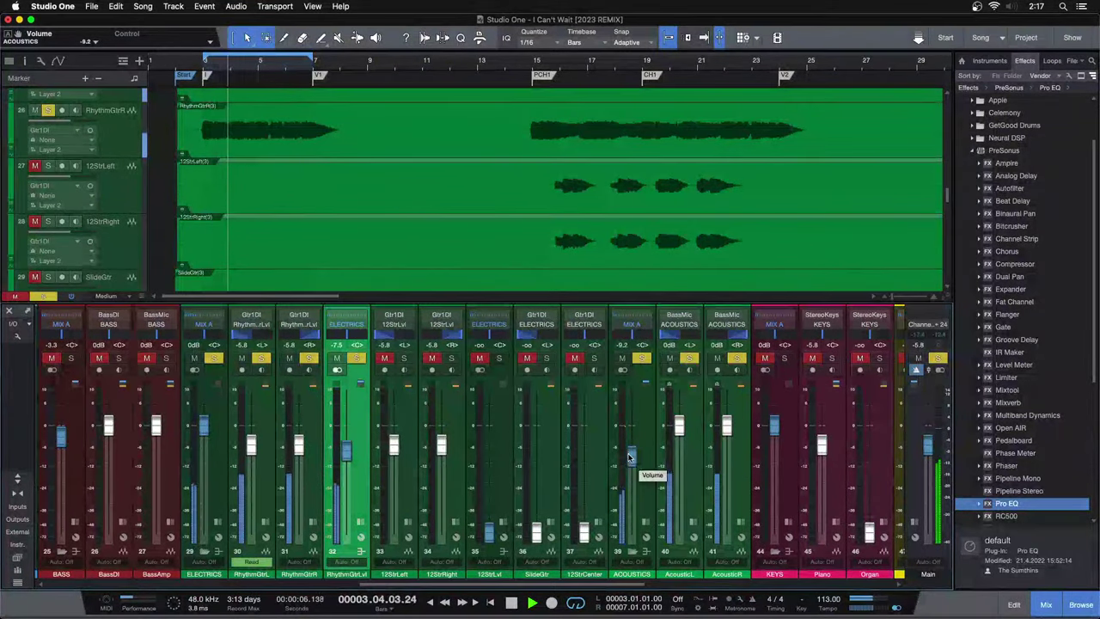
pyautogui.scroll(-2, 630, 458)
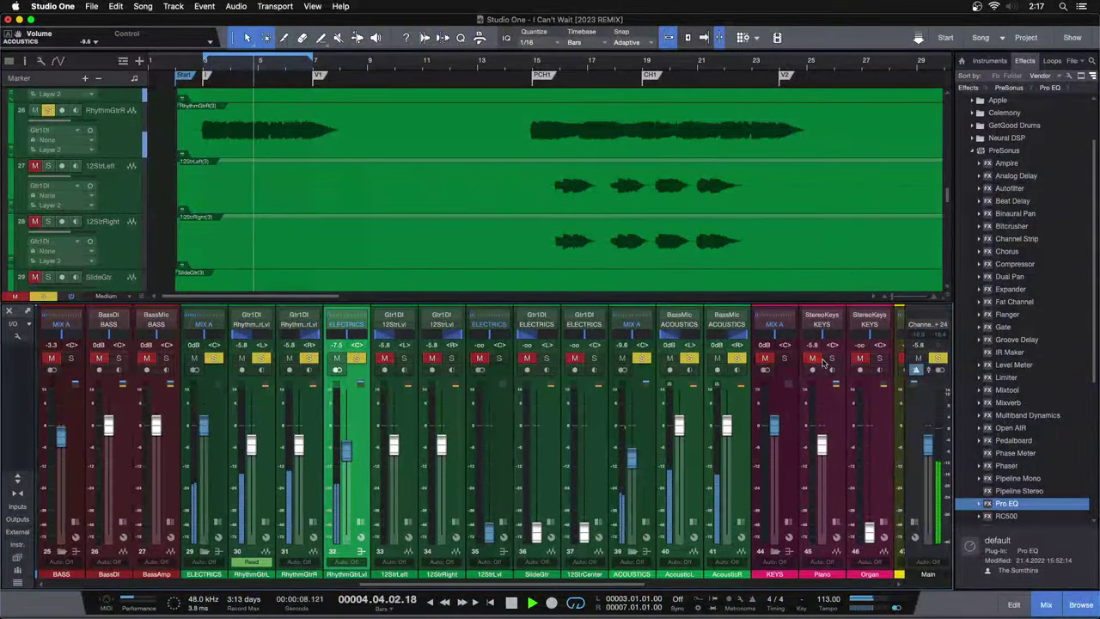
pyautogui.scroll(-1, 631, 456)
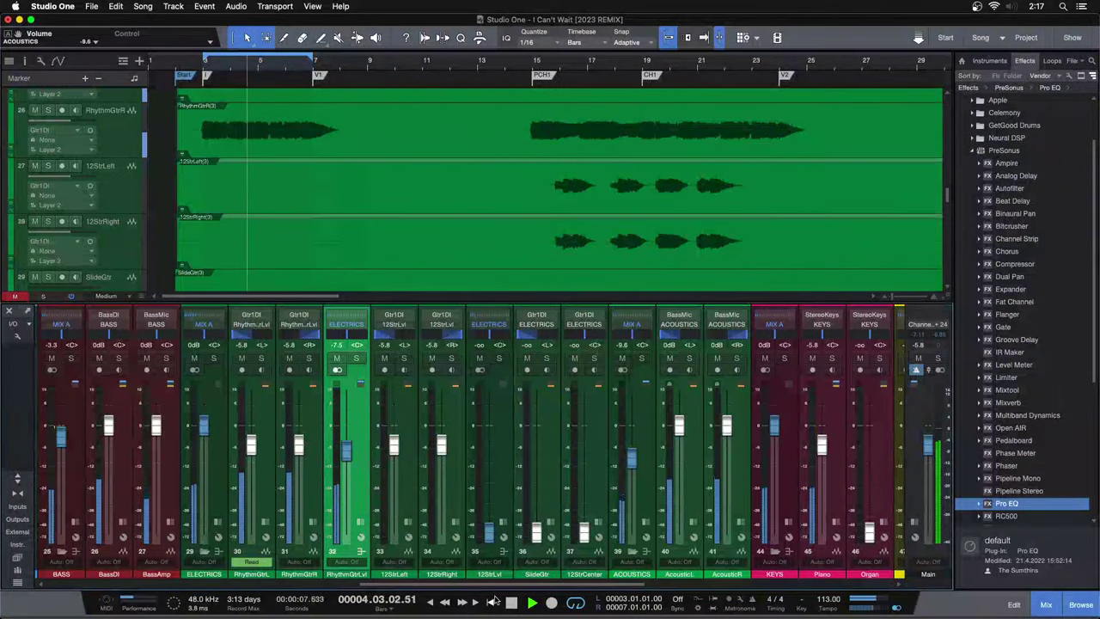
# Show the whole song in the arrangement and loop playback over the bridge from bar 49 to bar 65.
pyautogui.hscroll(2, 499, 589)
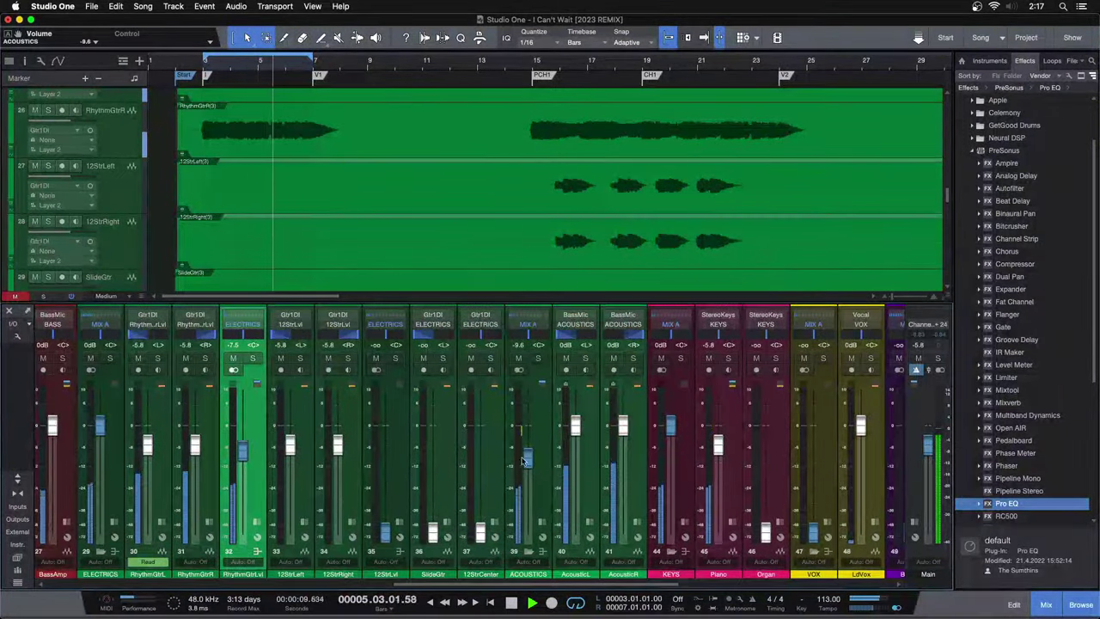
pyautogui.press('w')
pyautogui.press('w')
pyautogui.press('w')
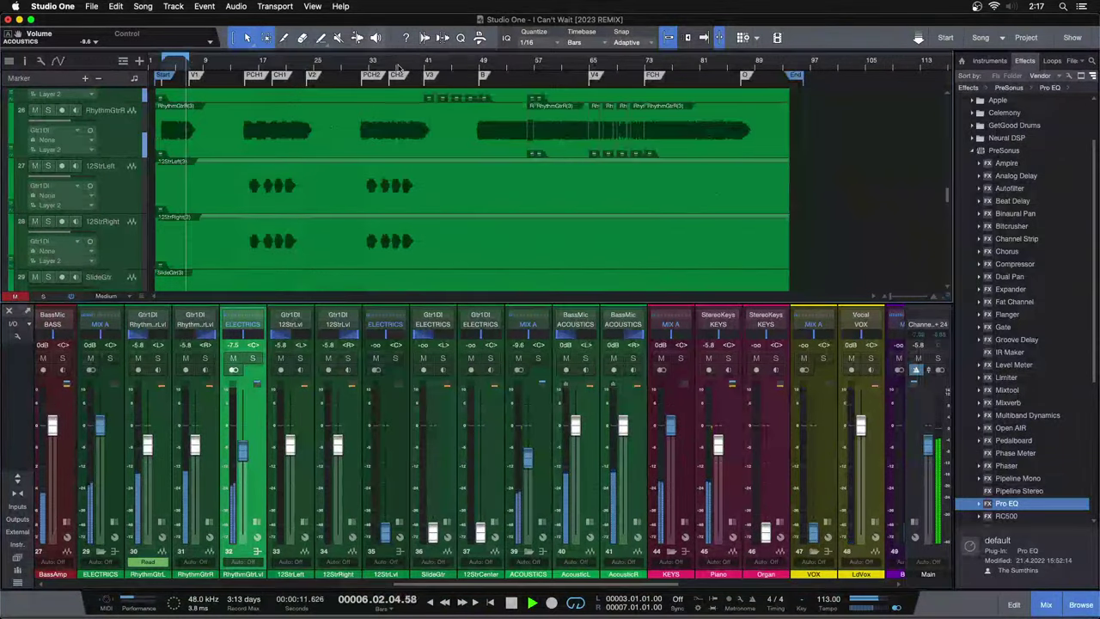
pyautogui.scroll(-1, 452, 175)
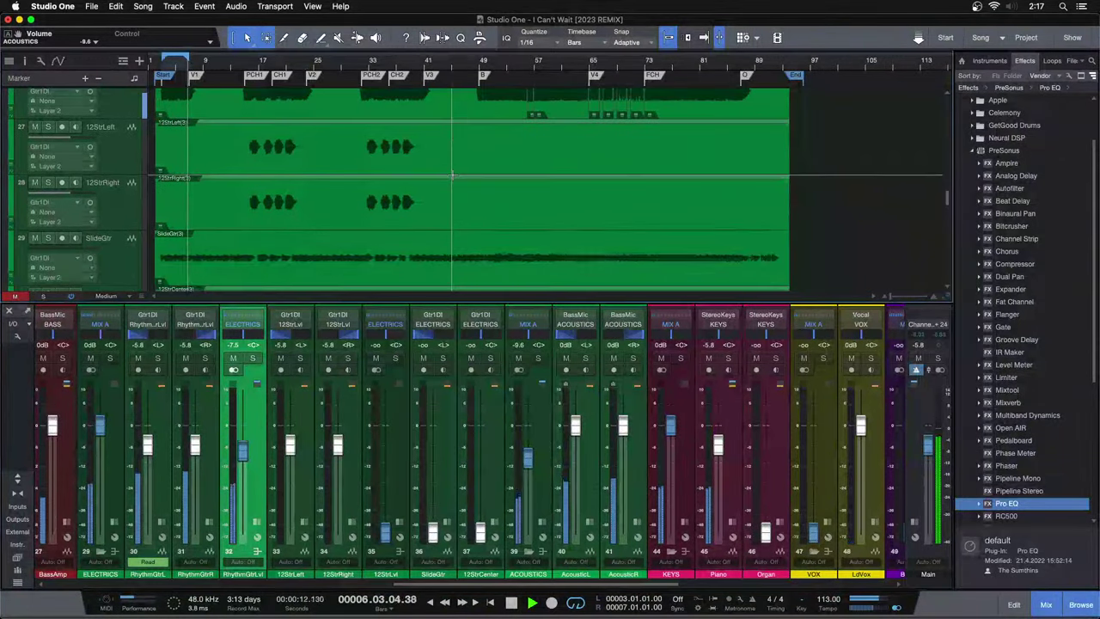
pyautogui.doubleClick(533, 79)
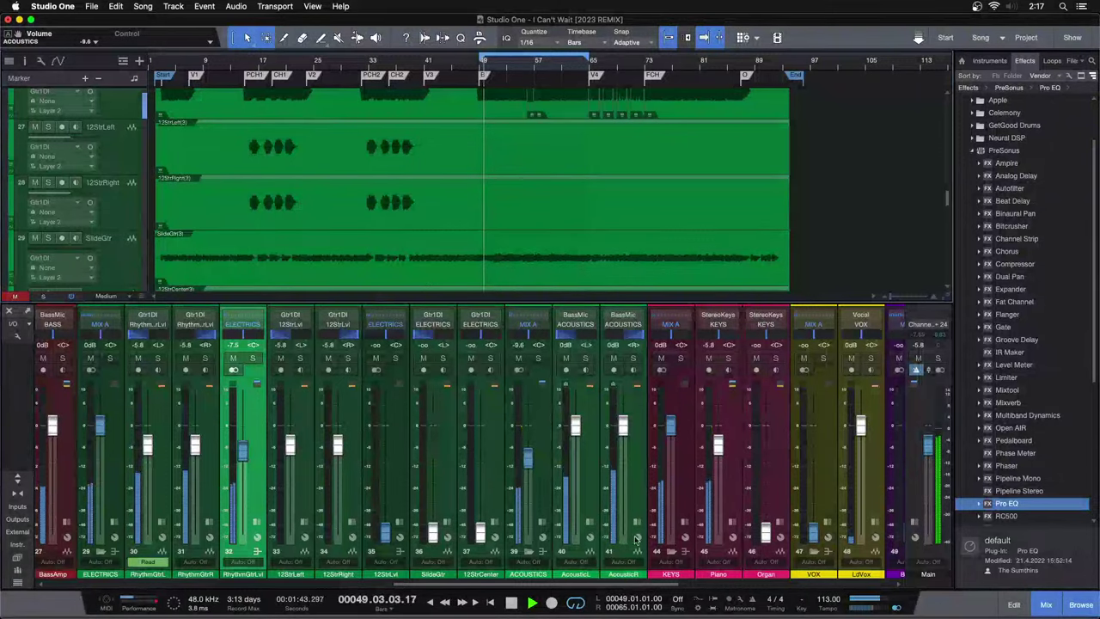
# Raise the RhythmGtrLvl fader to -7.1 dB, ACOUSTICS to -9.2 dB and Piano to -5.4 dB.
pyautogui.click(729, 487)
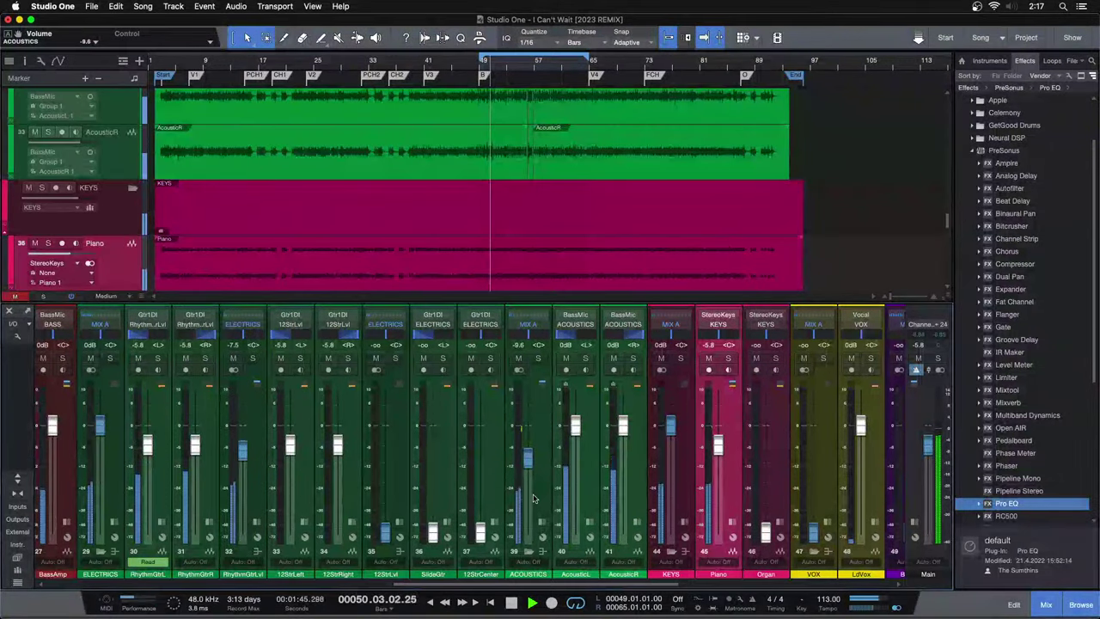
pyautogui.moveTo(527, 426); pyautogui.dragTo(527, 458)
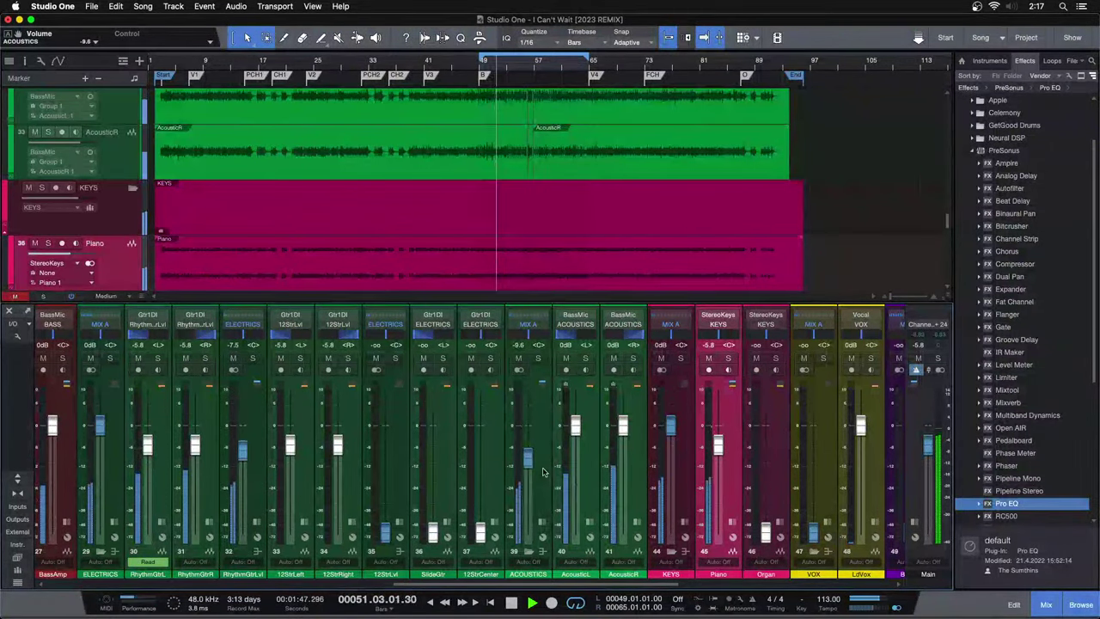
pyautogui.click(254, 466)
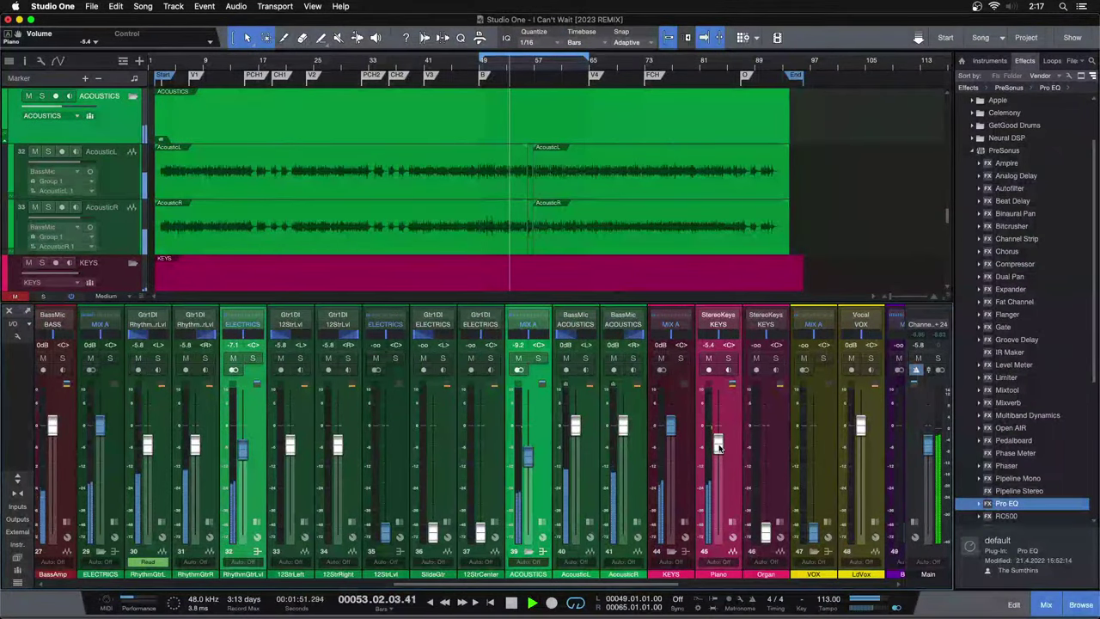
pyautogui.moveTo(721, 447); pyautogui.dragTo(720, 457)
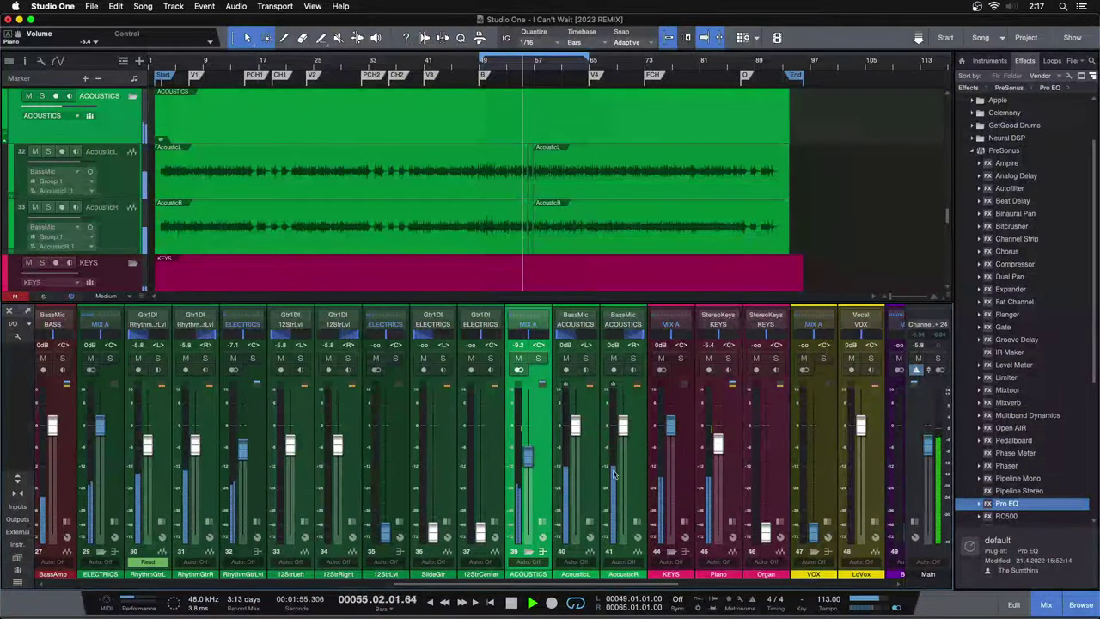
# Audition the SlideGtr channel soloed at 0 dB over the bridge, return its fader to minus infinity and review the guitar tracks.
pyautogui.keyDown('alt'); pyautogui.click(433, 530); pyautogui.keyUp('alt')
pyautogui.click(443, 358)
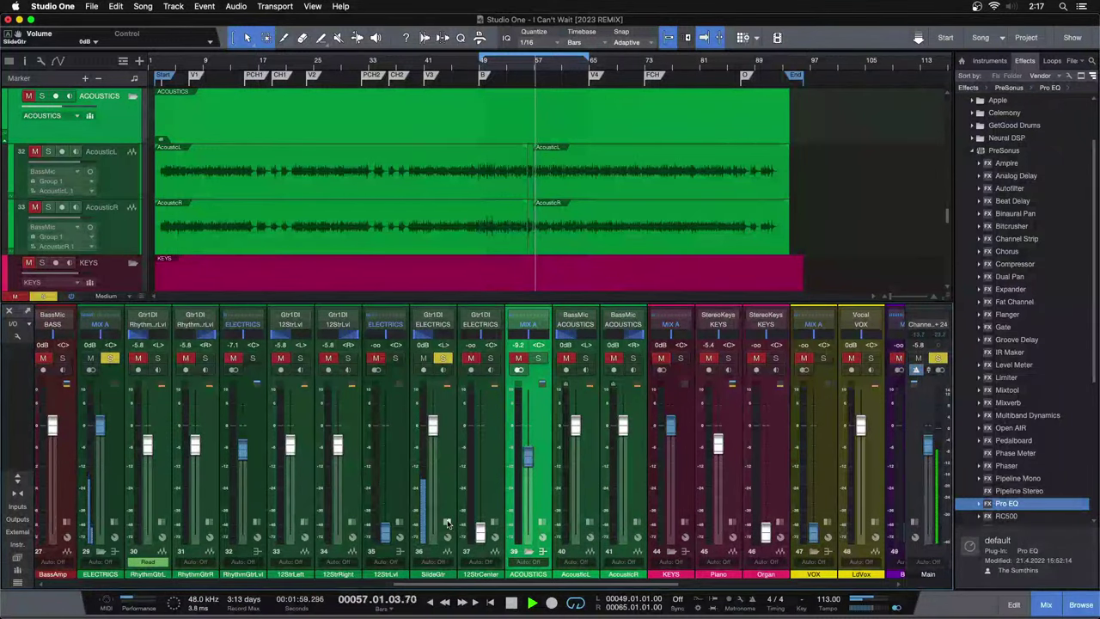
pyautogui.scroll(5, 521, 209)
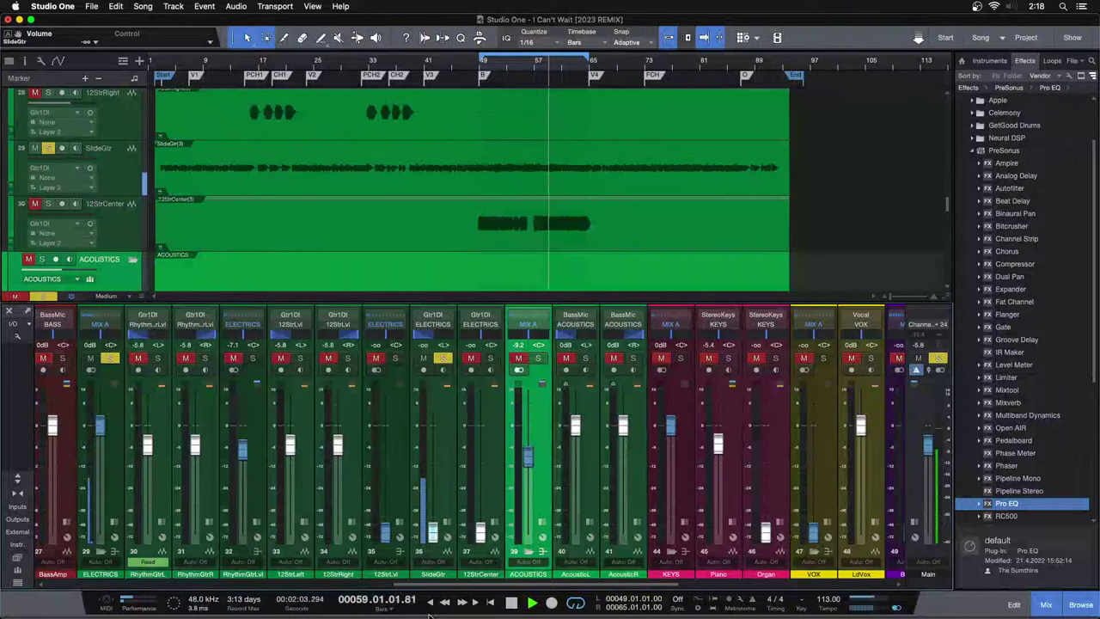
pyautogui.scroll(6, 559, 164)
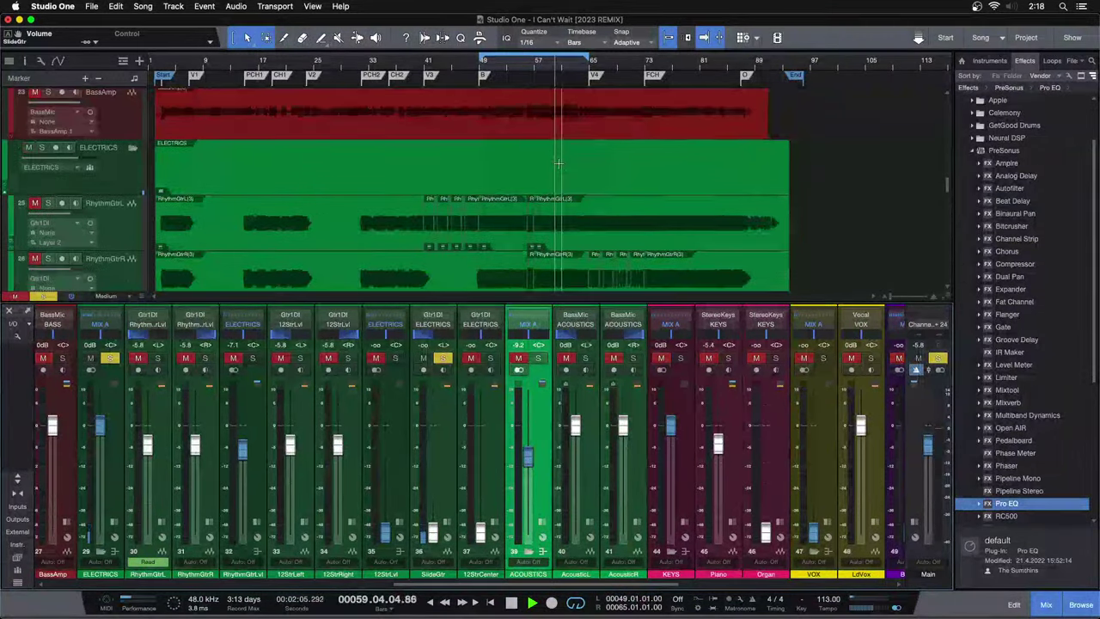
pyautogui.scroll(-4, 559, 163)
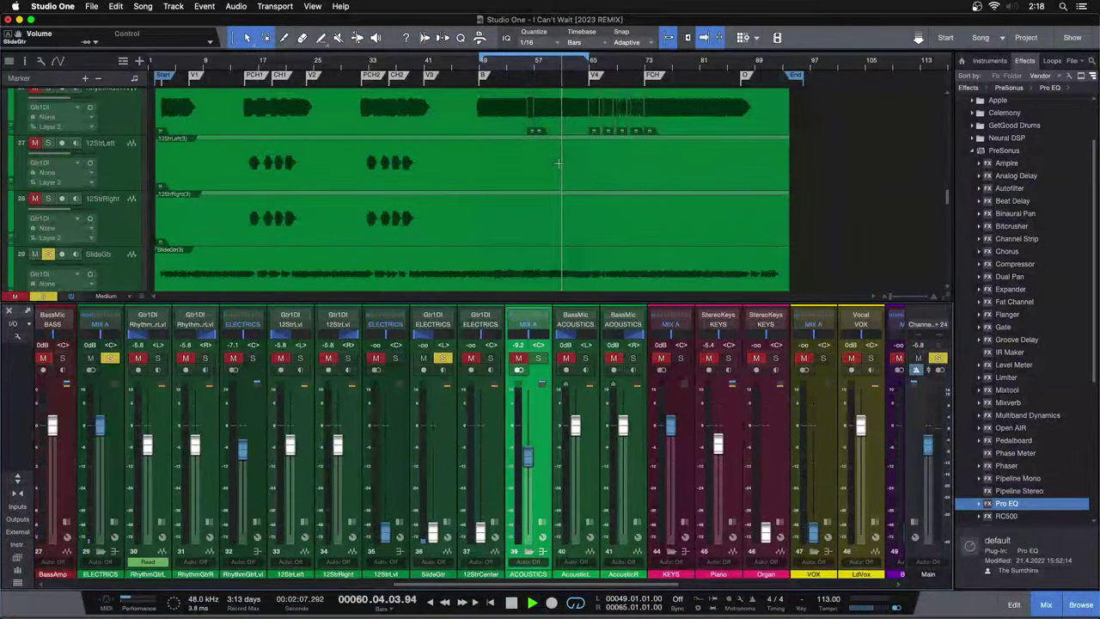
pyautogui.scroll(-3, 560, 163)
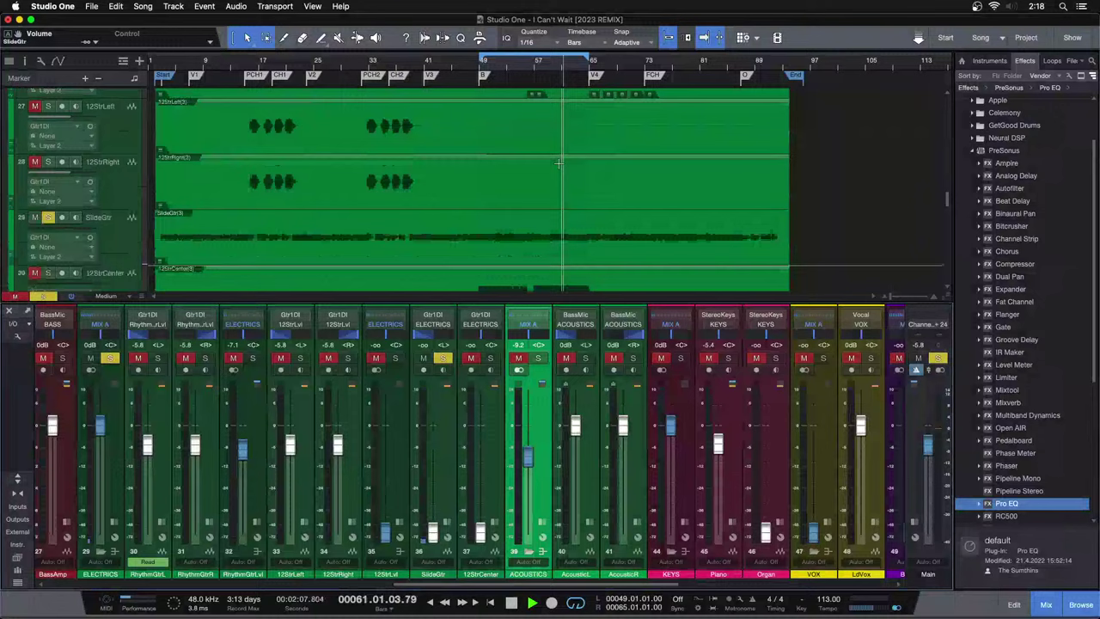
# Audition the 12StrCenter channel soloed at 0 dB, return its fader to minus infinity and clear all solos.
pyautogui.keyDown('super'); pyautogui.click(481, 529); pyautogui.keyUp('super')
pyautogui.click(491, 357)
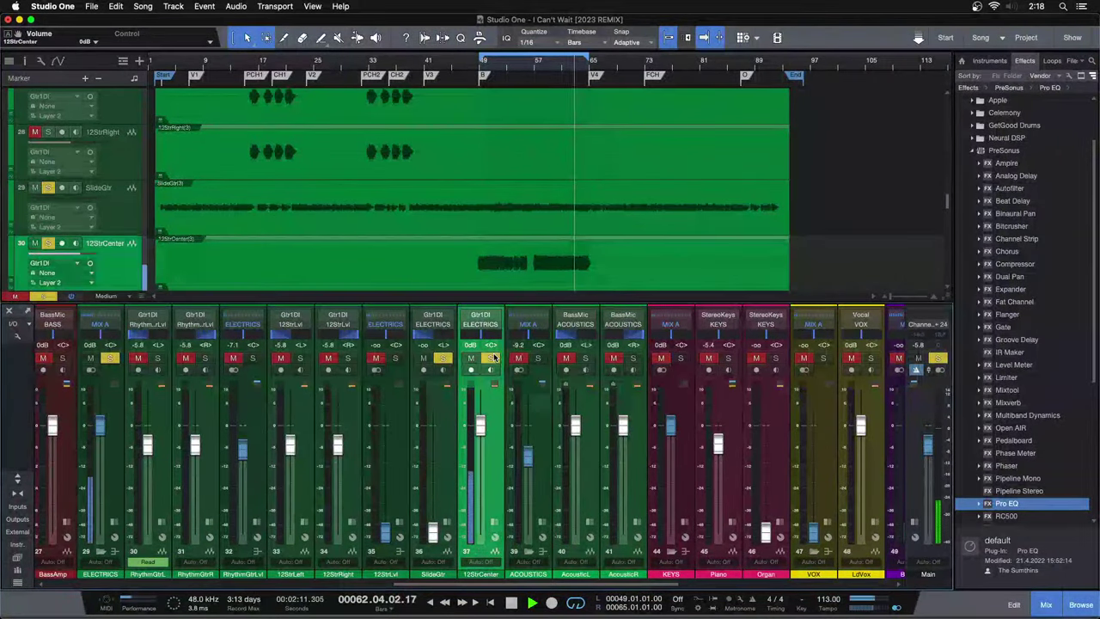
pyautogui.moveTo(480, 426); pyautogui.dragTo(481, 533)
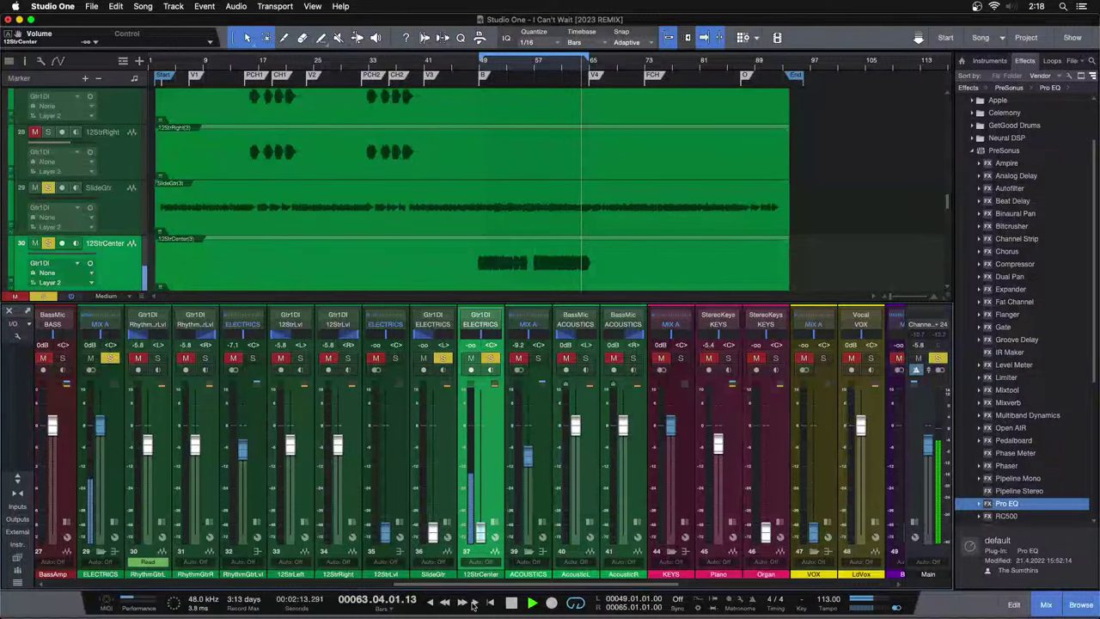
pyautogui.hotkey('shift', 's')
# Solo the 12StrLvl bus together with the 12StrCenter channel and raise both faders to 0 dB.
pyautogui.click(399, 499)
pyautogui.scroll(1, 435, 122)
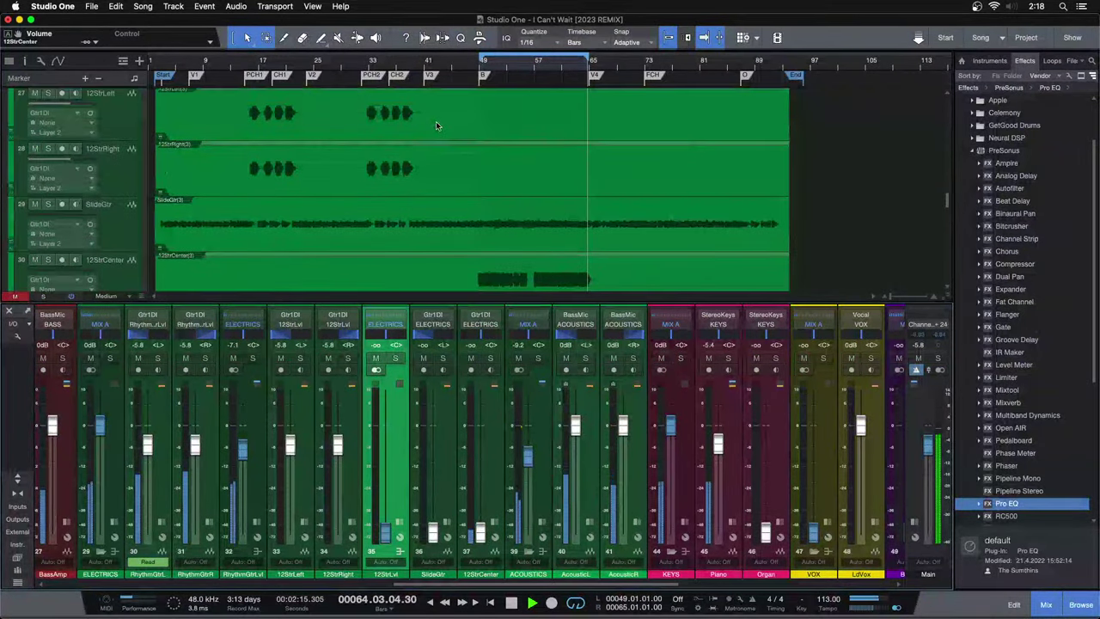
pyautogui.click(394, 358)
pyautogui.moveTo(386, 532); pyautogui.dragTo(386, 423)
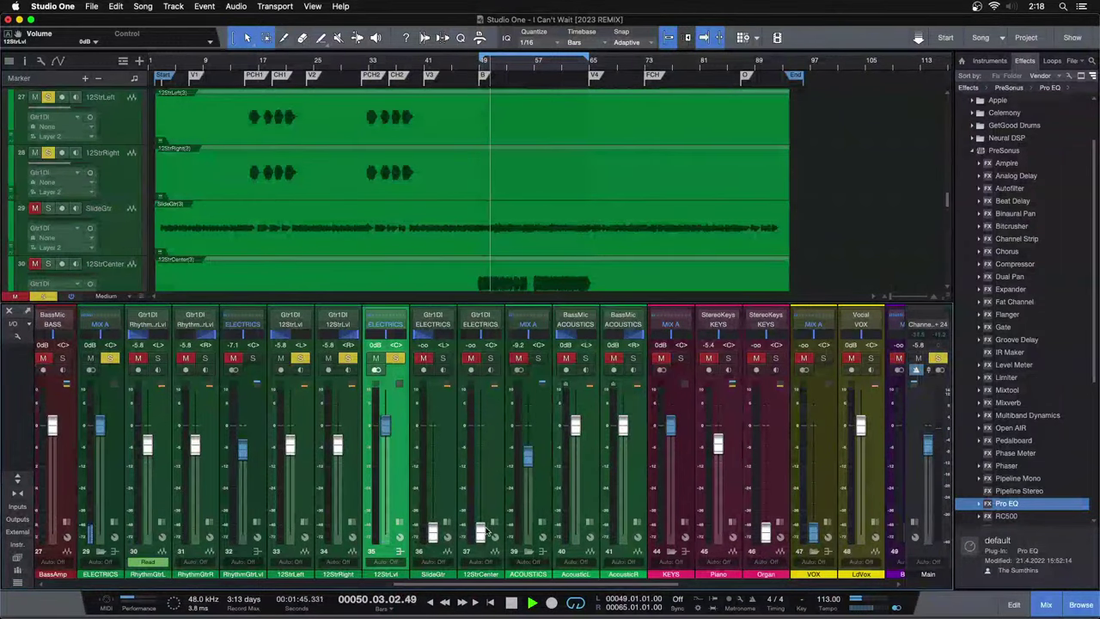
pyautogui.moveTo(482, 531); pyautogui.dragTo(492, 422)
pyautogui.click(490, 358)
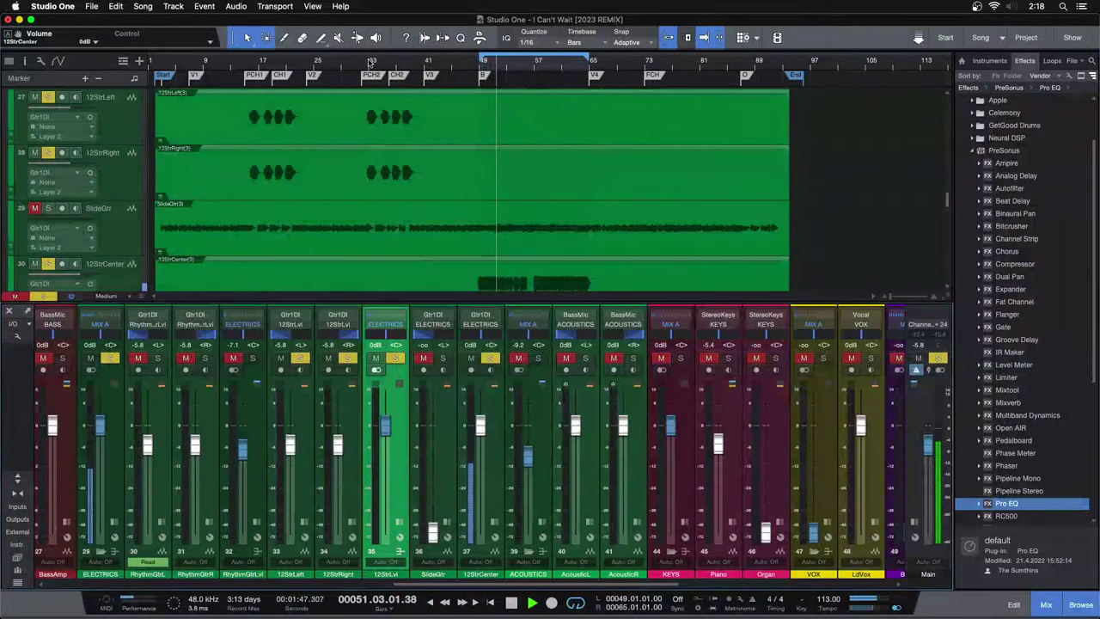
# Compare the 12-string parts by playing them around chorus CH2, at the bridge from bar 49, and at pre-chorus PCH2.
pyautogui.moveTo(369, 63)
pyautogui.mouseDown()
pyautogui.moveTo(387, 83)
pyautogui.moveTo(373, 81)
pyautogui.moveTo(388, 67)
pyautogui.mouseUp()
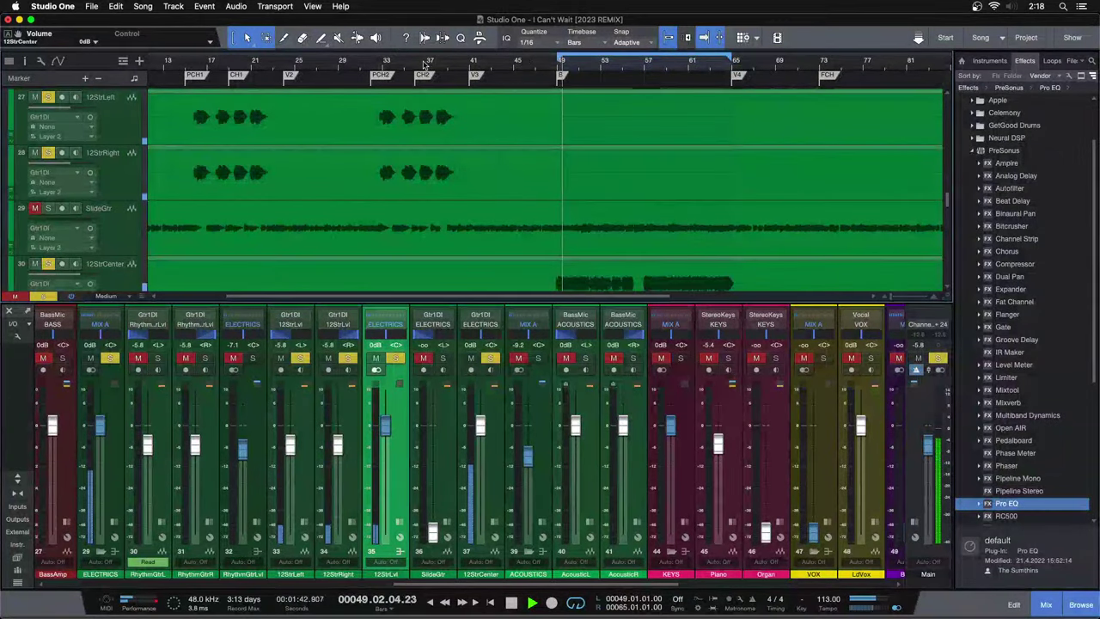
pyautogui.click(427, 64)
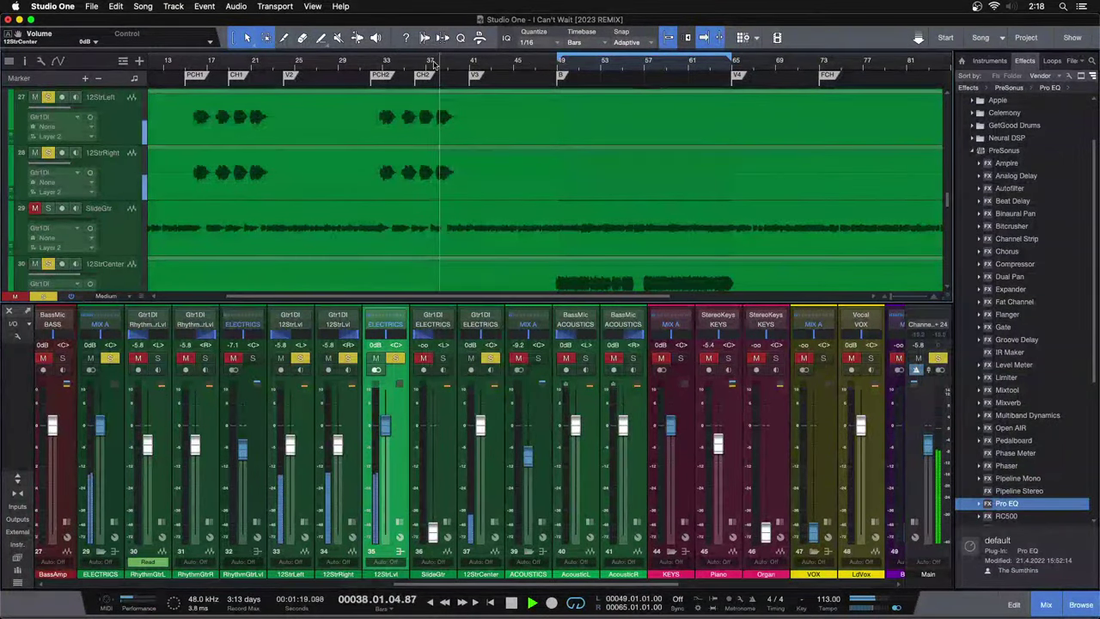
pyautogui.moveTo(441, 67); pyautogui.dragTo(485, 64)
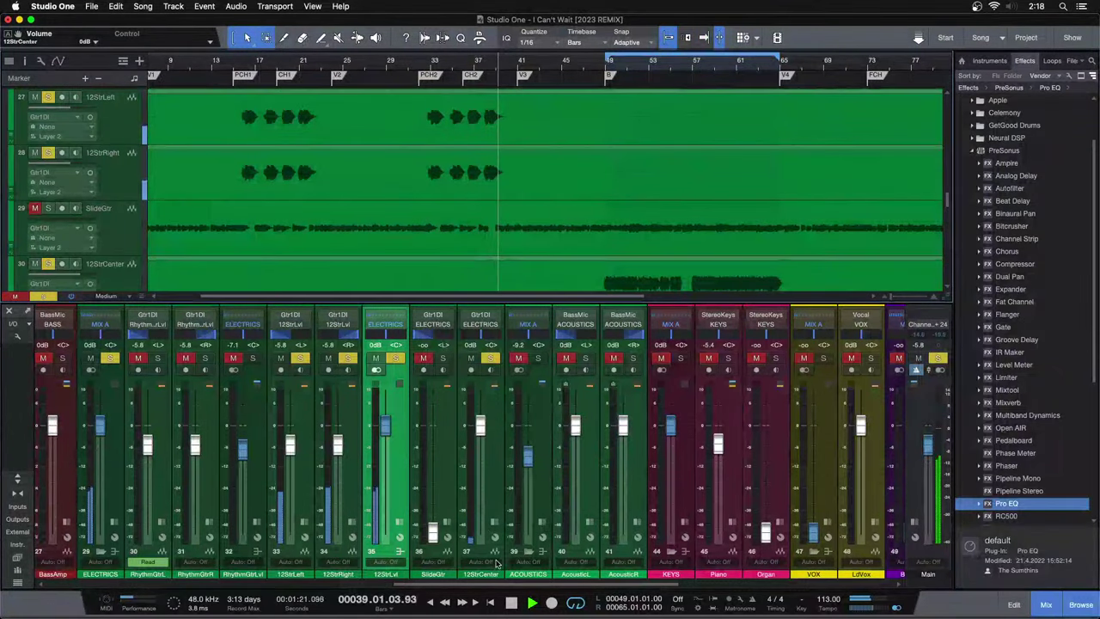
pyautogui.click(609, 73)
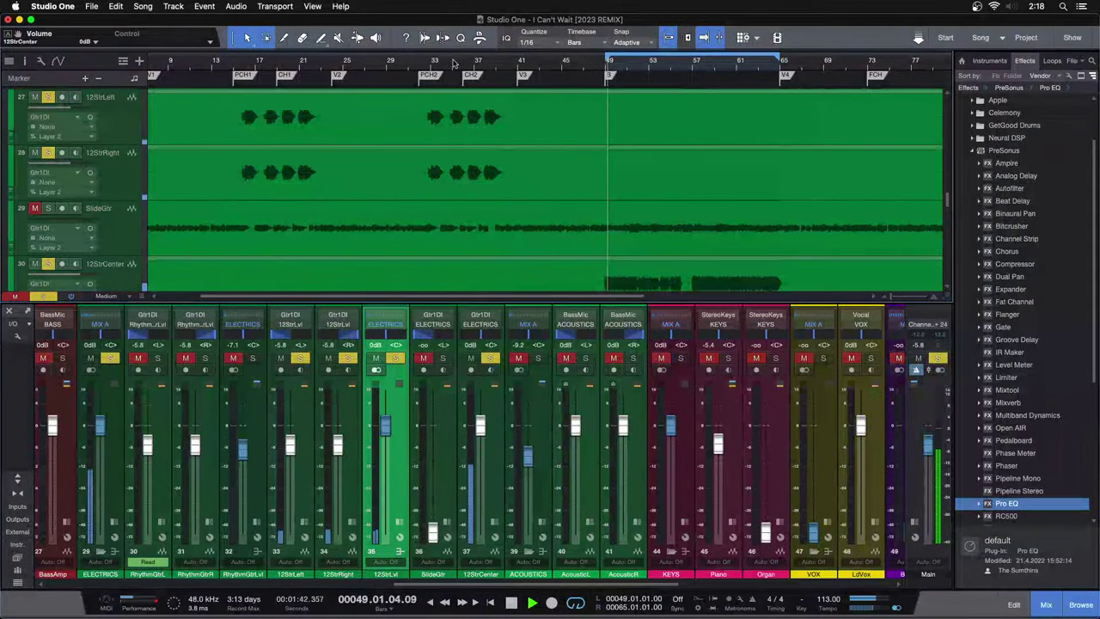
pyautogui.click(430, 64)
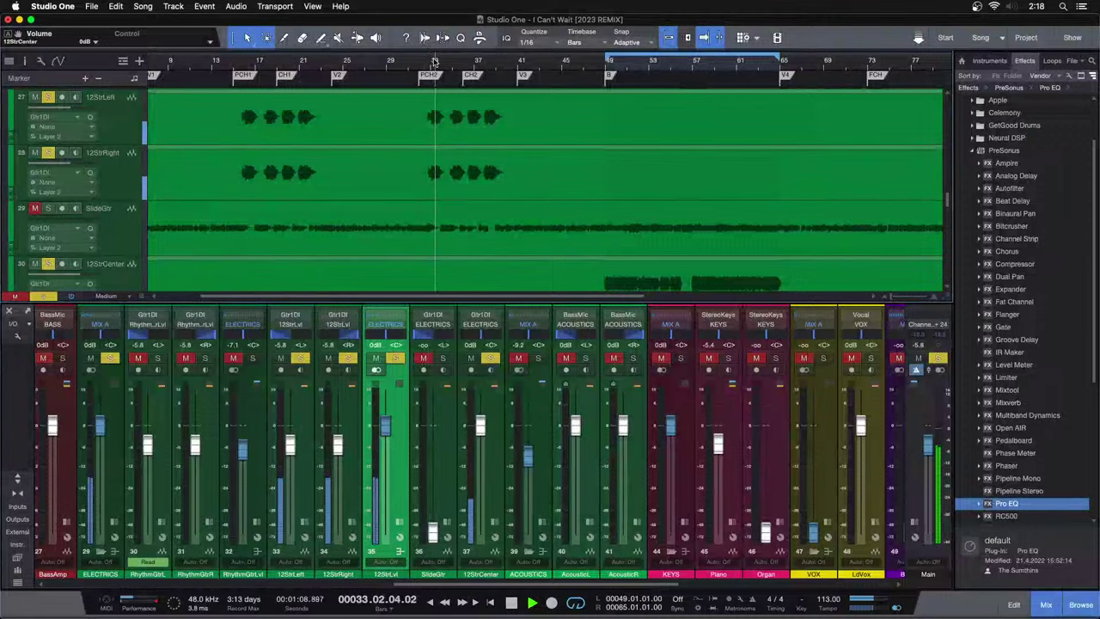
# Pull the 12StrCenter fader down to minus infinity and restart playback in pre-chorus PCH1 just before bar 16.
pyautogui.moveTo(480, 425); pyautogui.dragTo(480, 533)
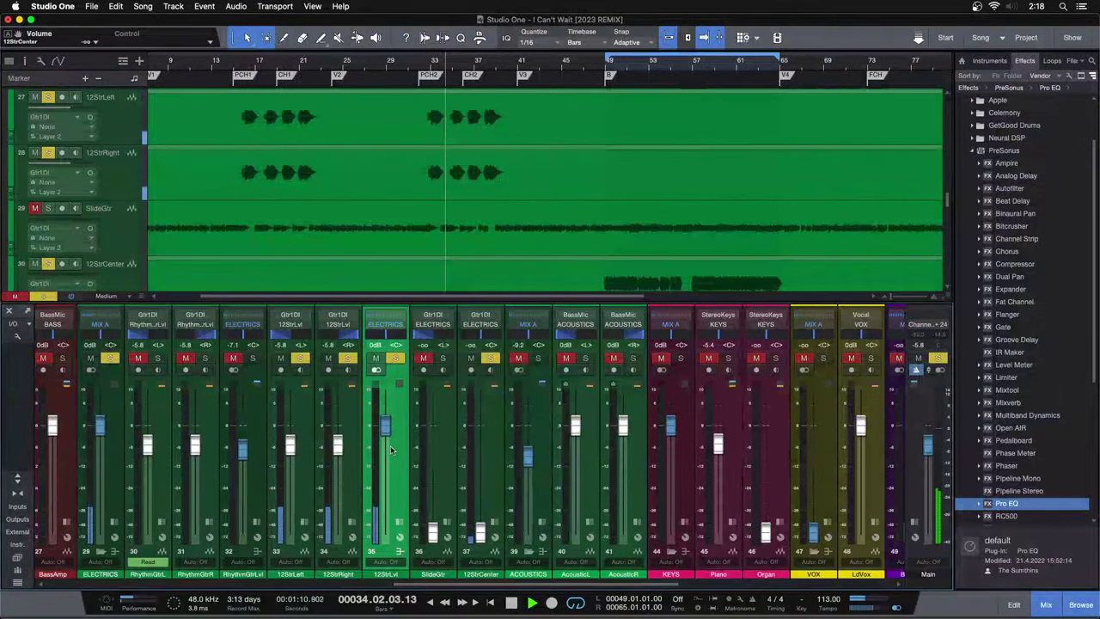
pyautogui.press('space')
pyautogui.moveTo(247, 65); pyautogui.dragTo(336, 81)
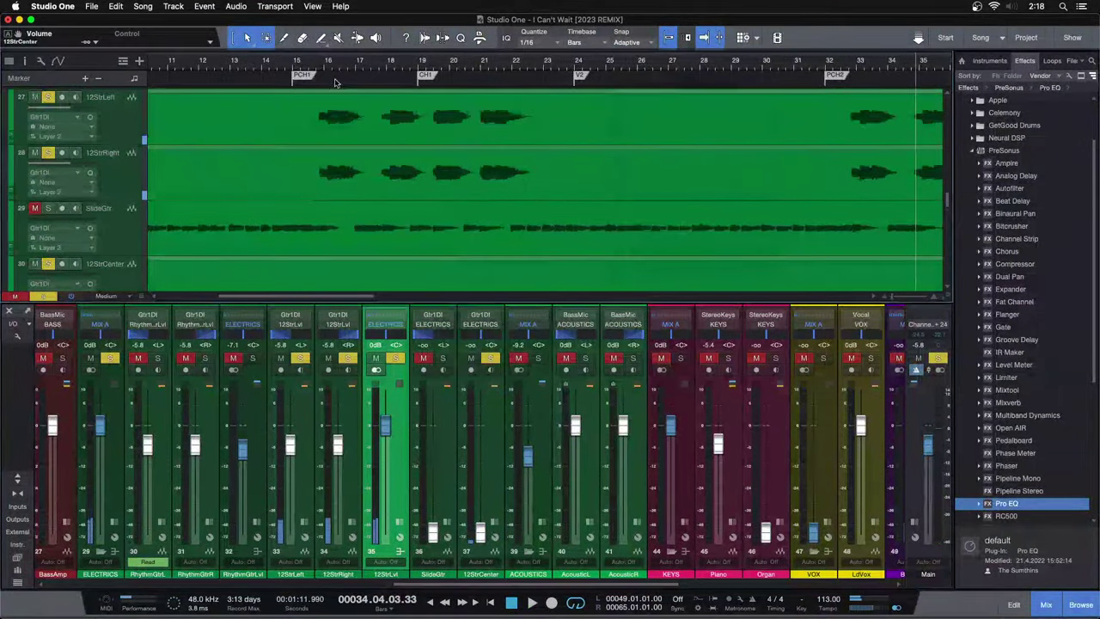
pyautogui.press('space')
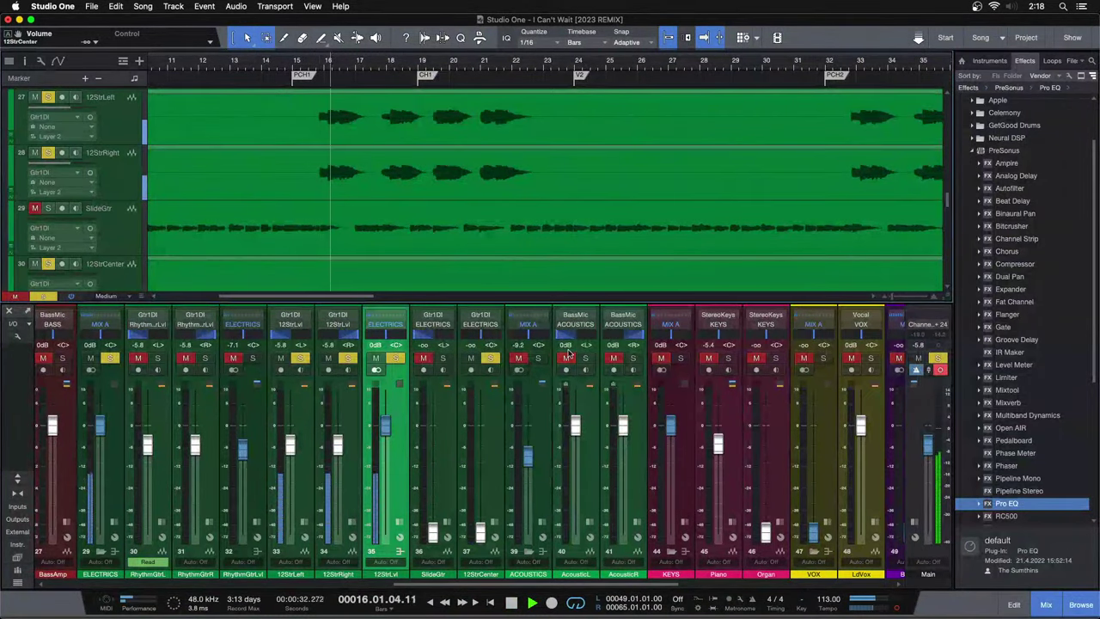
# Insert a Pro EQ on the 12StrLvl bus and restart playback in pre-chorus PCH1 just before bar 16.
pyautogui.doubleClick(397, 522)
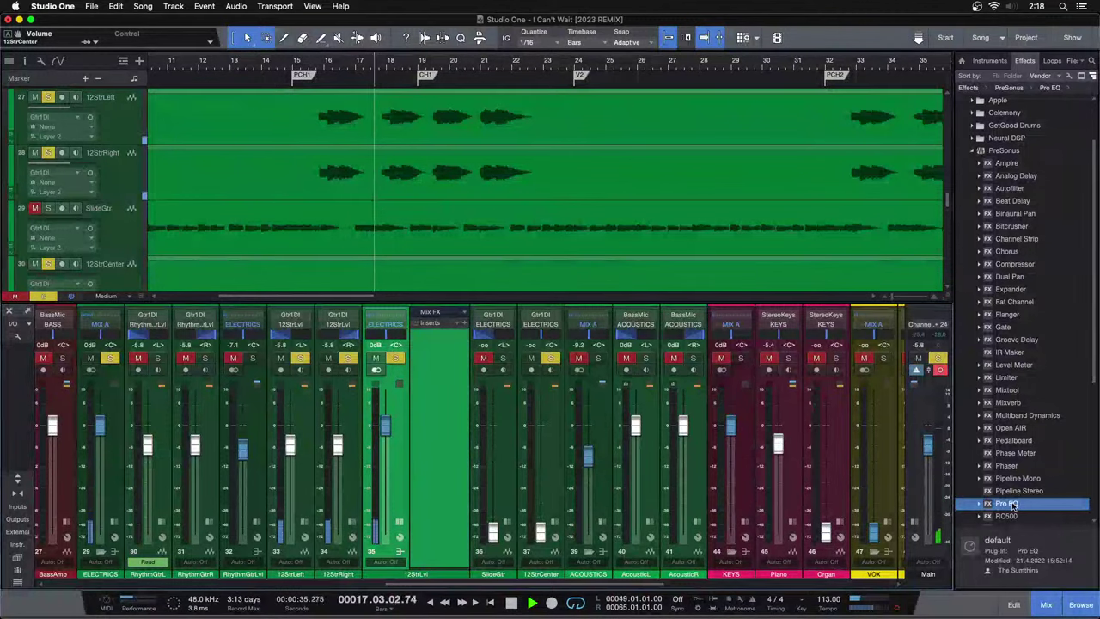
pyautogui.moveTo(1006, 503); pyautogui.dragTo(445, 373)
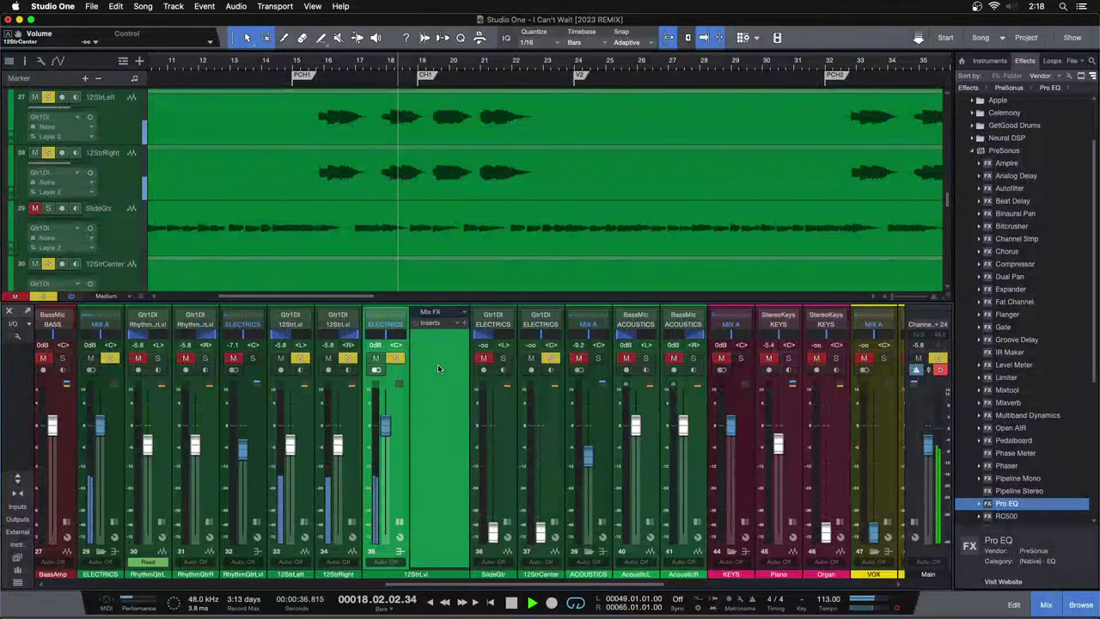
pyautogui.moveTo(437, 64); pyautogui.dragTo(462, 12)
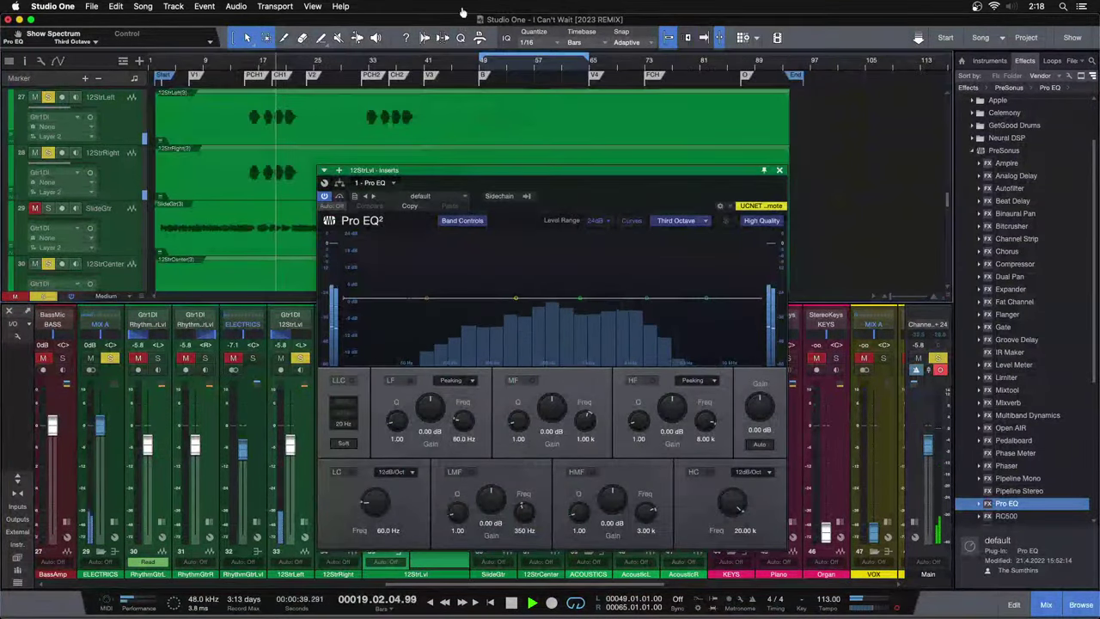
pyautogui.press('z')
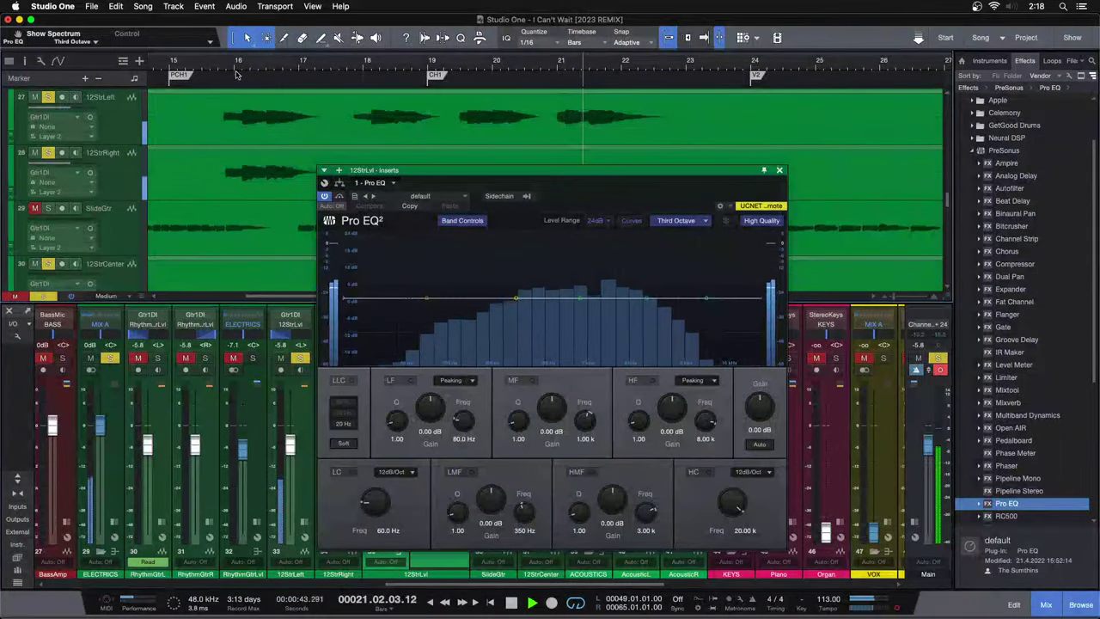
pyautogui.click(210, 69)
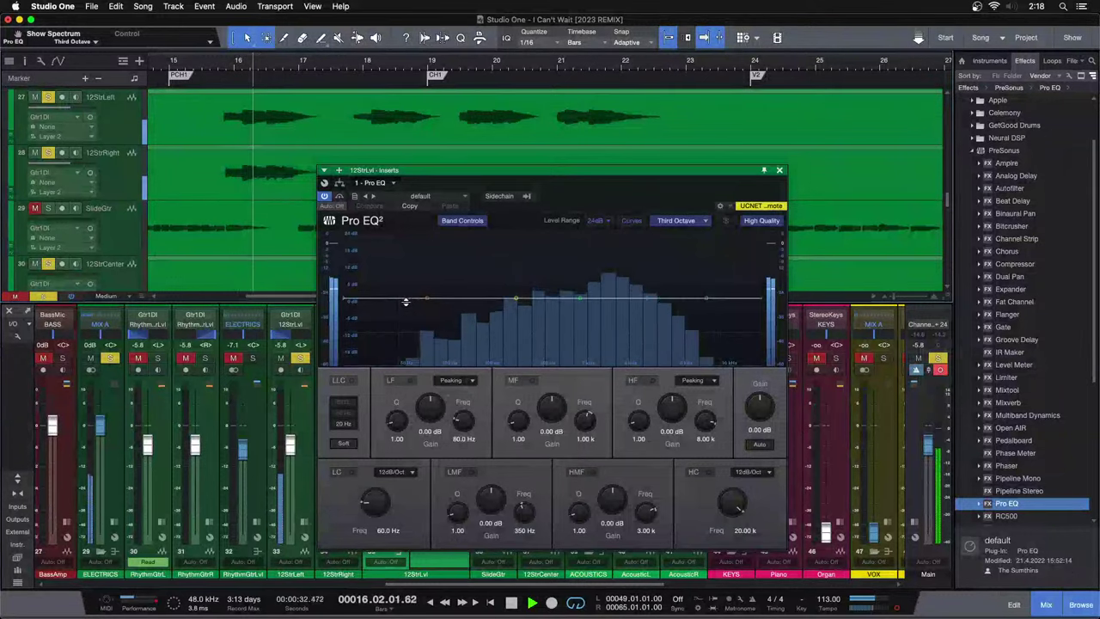
# Set the Pro EQ's low cut to 198 Hz and its high cut to 7.08 kHz on the 12StrLvl bus.
pyautogui.moveTo(406, 300); pyautogui.dragTo(475, 318)
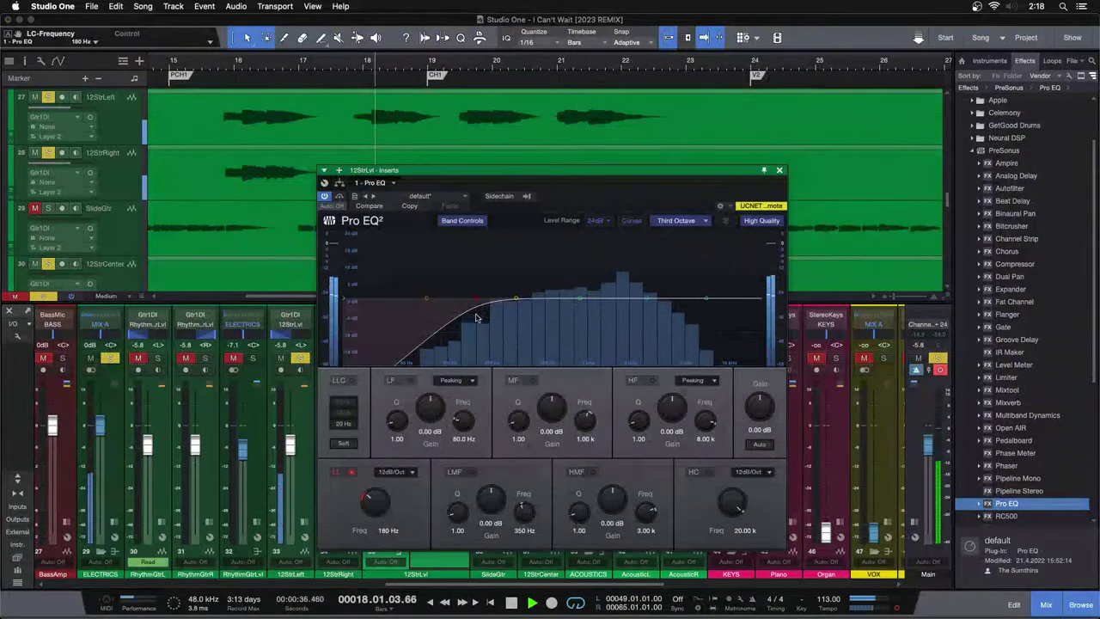
pyautogui.moveTo(475, 318); pyautogui.dragTo(482, 319)
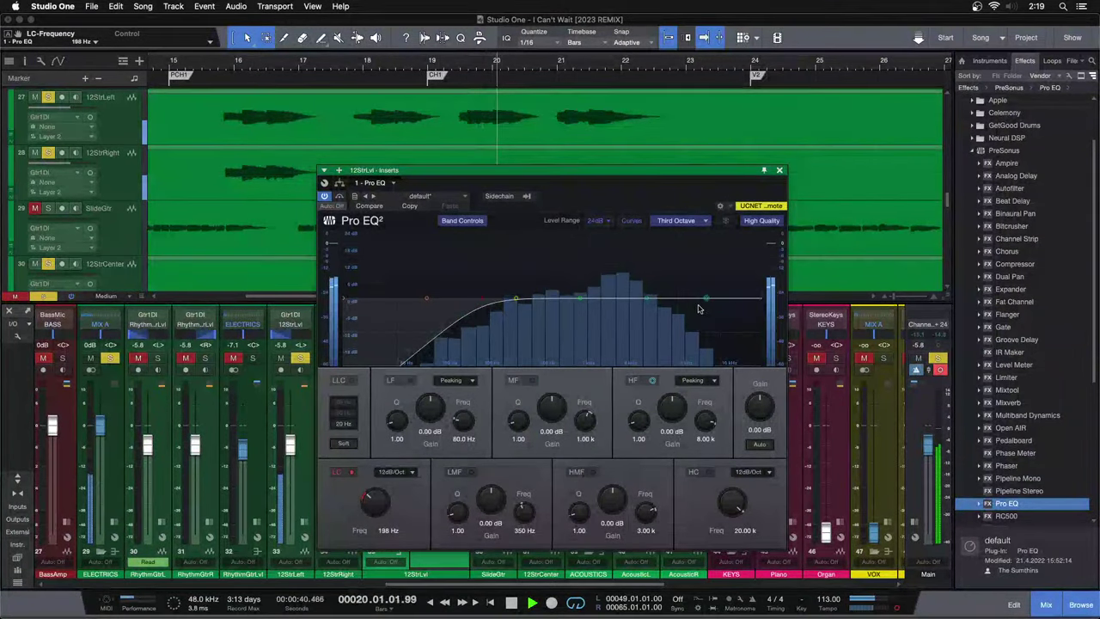
pyautogui.moveTo(753, 305); pyautogui.dragTo(698, 306)
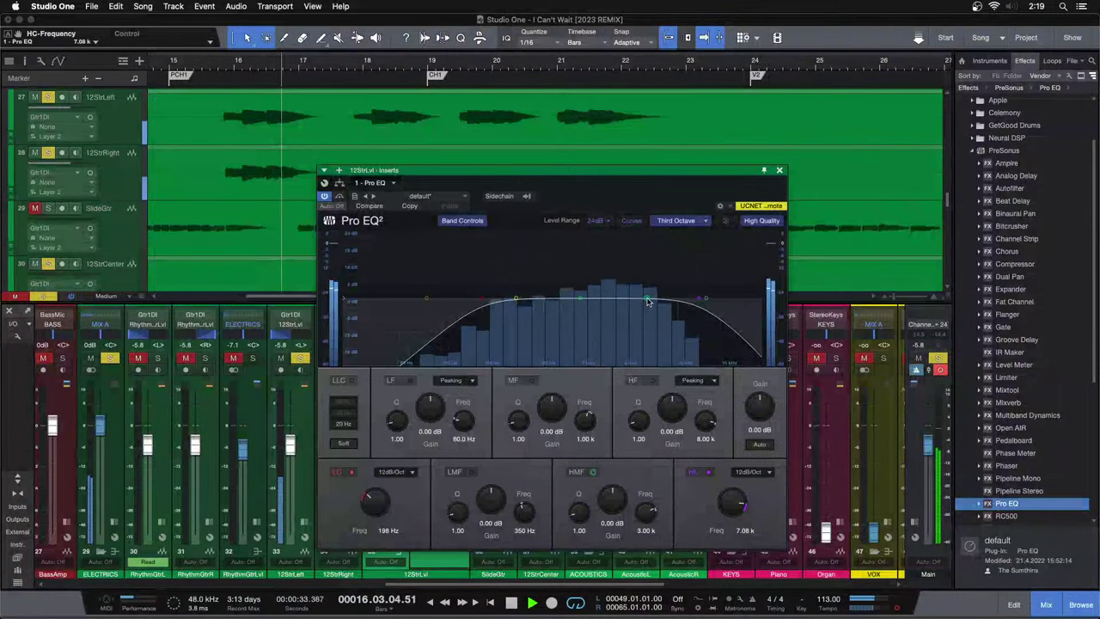
# Boost the HMF band at 4.02 kHz with a Q of 1.60 and a gain of 1.92 dB.
pyautogui.moveTo(648, 301); pyautogui.dragTo(664, 290)
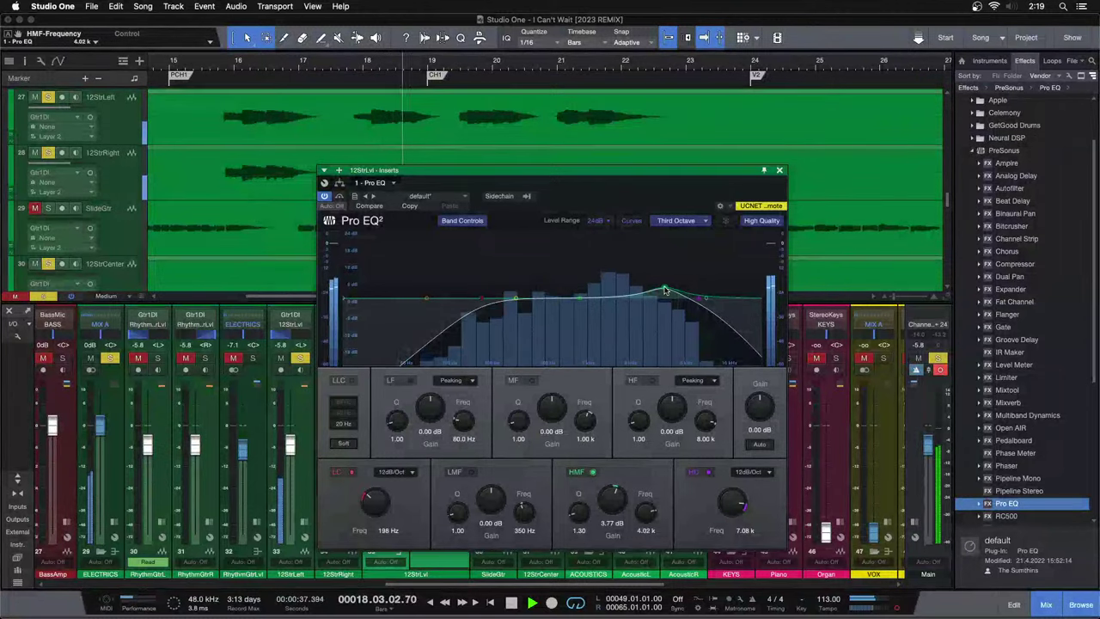
pyautogui.click(209, 67)
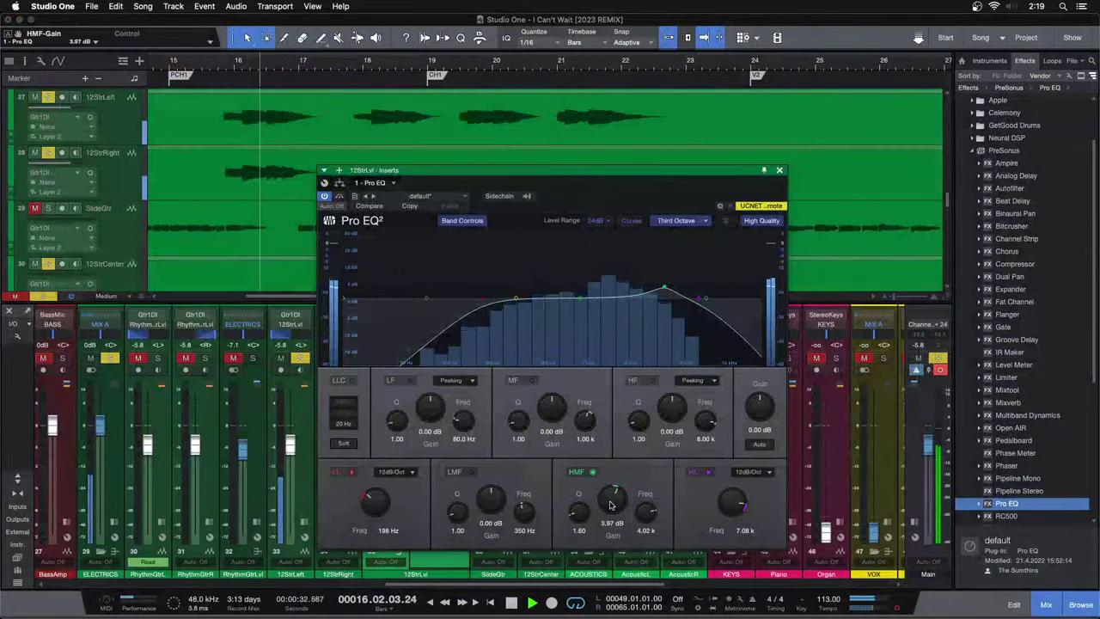
pyautogui.moveTo(611, 504); pyautogui.dragTo(611, 500)
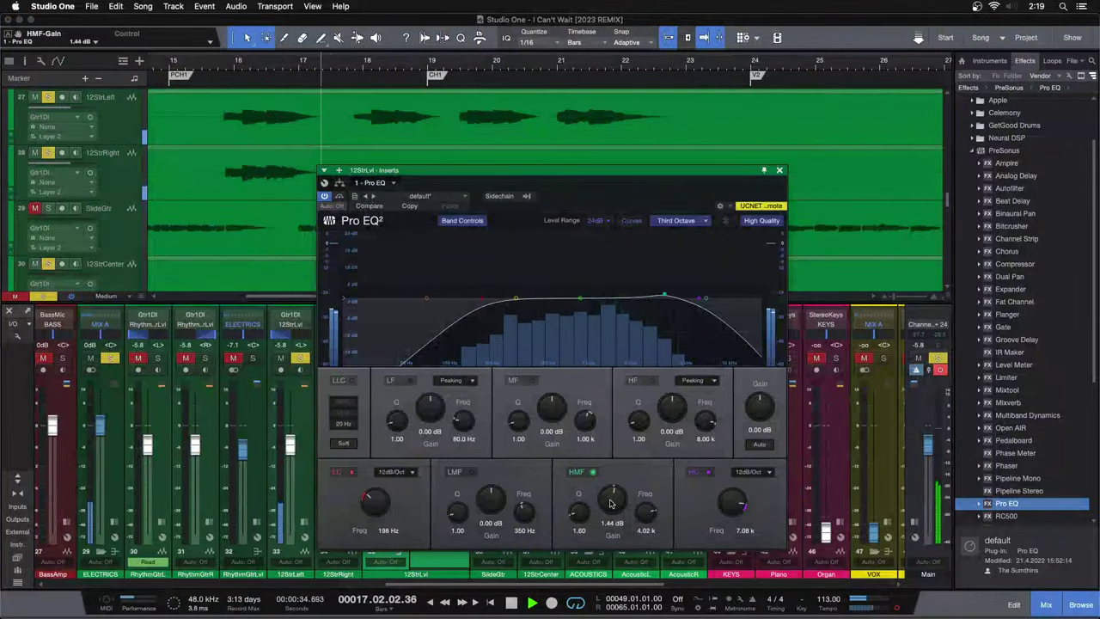
pyautogui.scroll(1, 610, 503)
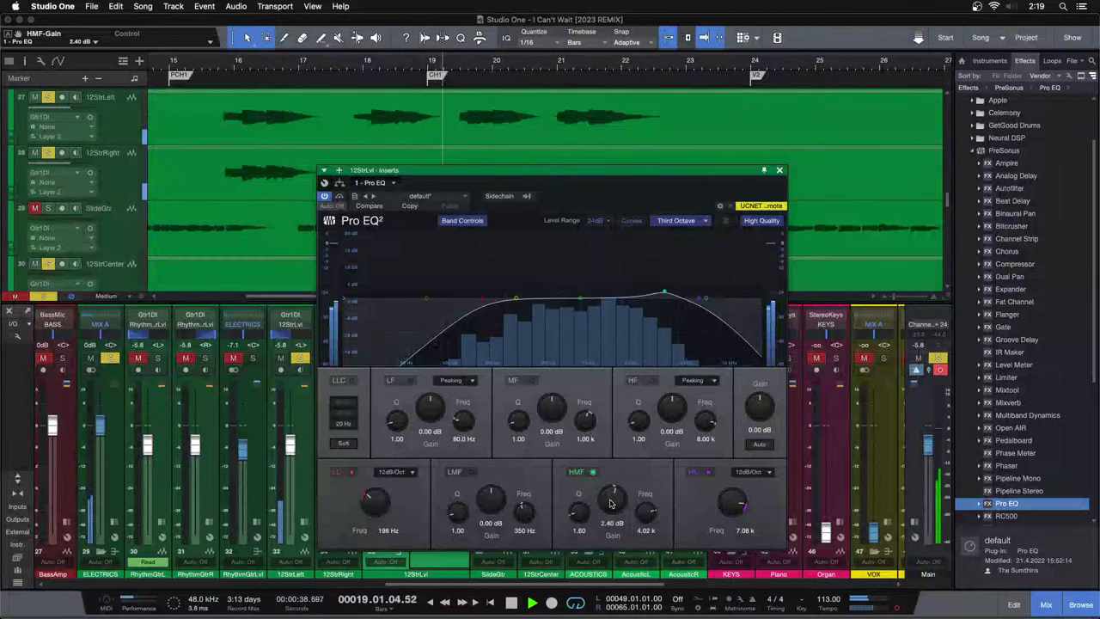
pyautogui.scroll(-1, 611, 503)
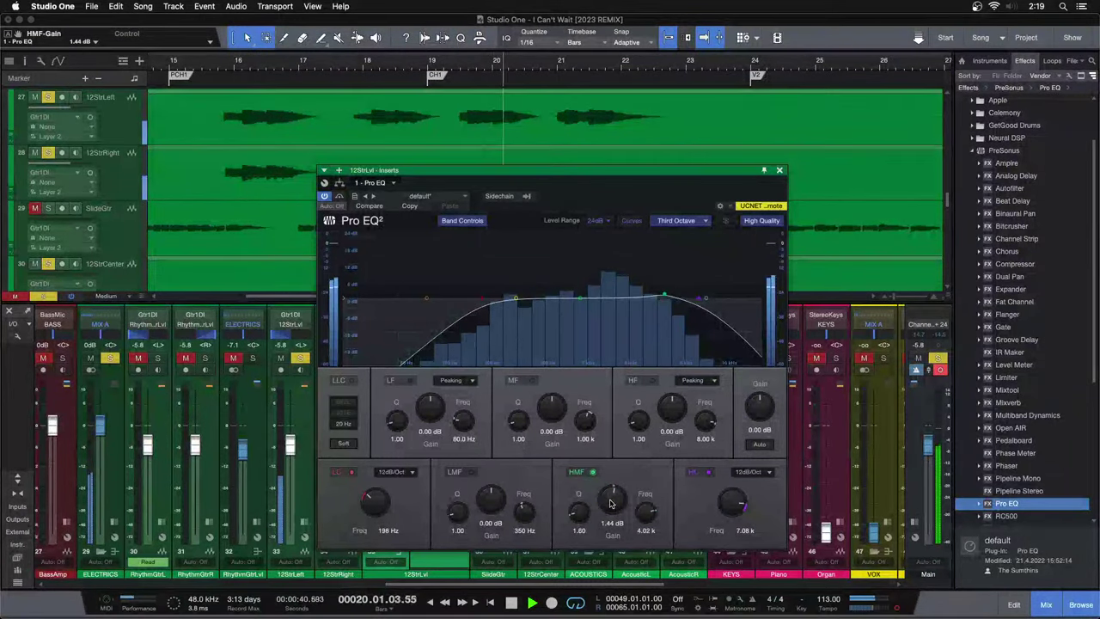
pyautogui.scroll(-1, 611, 503)
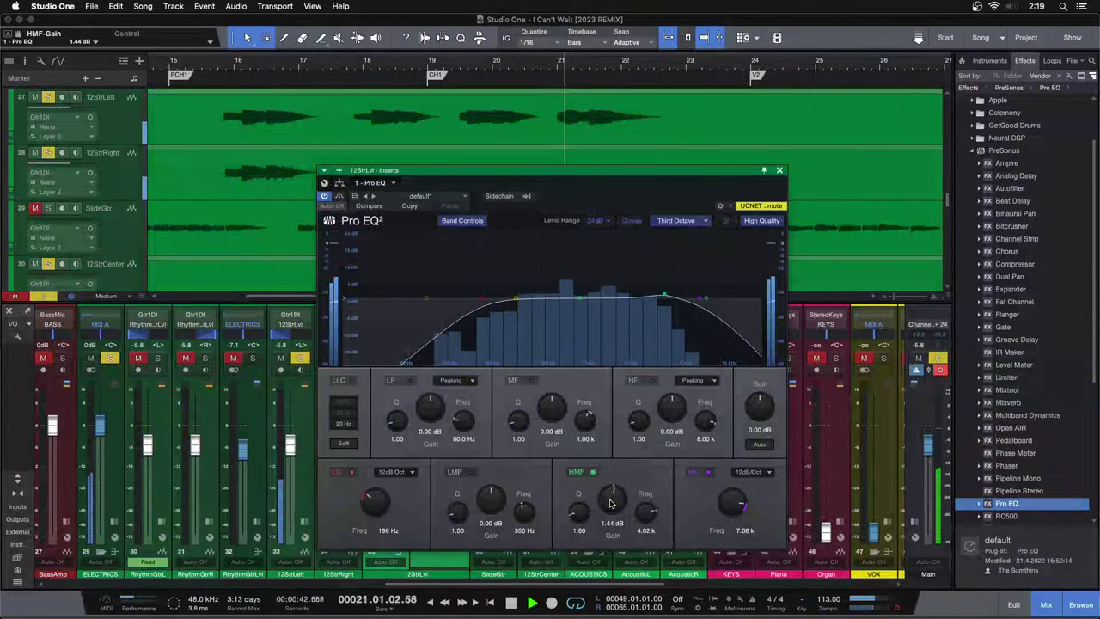
# Set the MF band to -1.92 dB at 1.82 kHz with a Q of 1.60, and raise the HMF gain to 2.40 dB.
pyautogui.moveTo(580, 298); pyautogui.dragTo(617, 255)
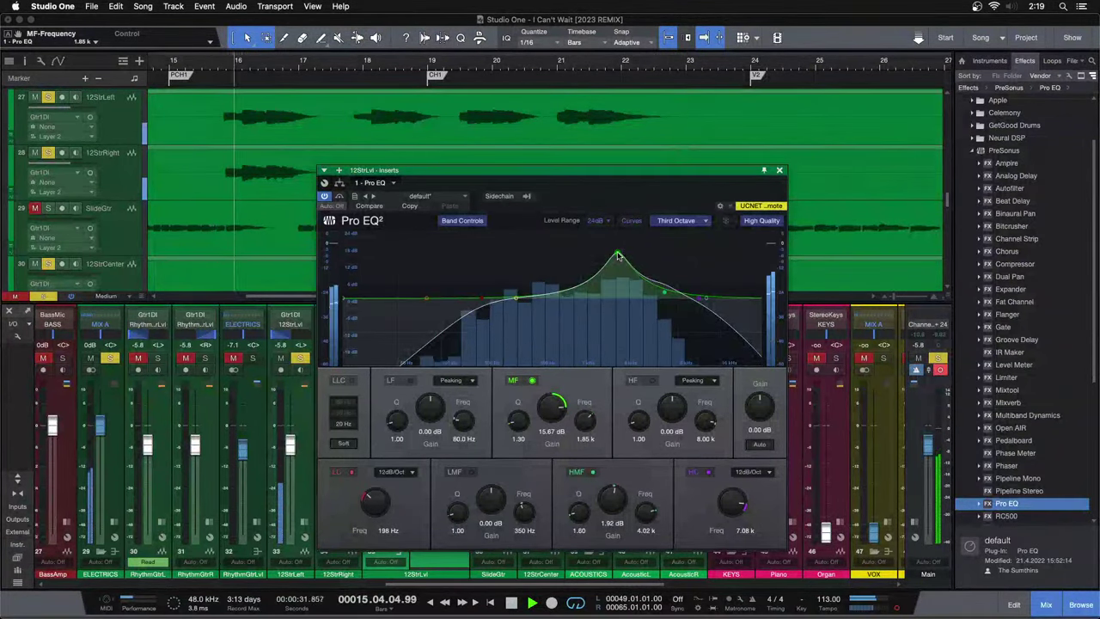
pyautogui.scroll(3, 618, 256)
pyautogui.moveTo(618, 256); pyautogui.dragTo(616, 256)
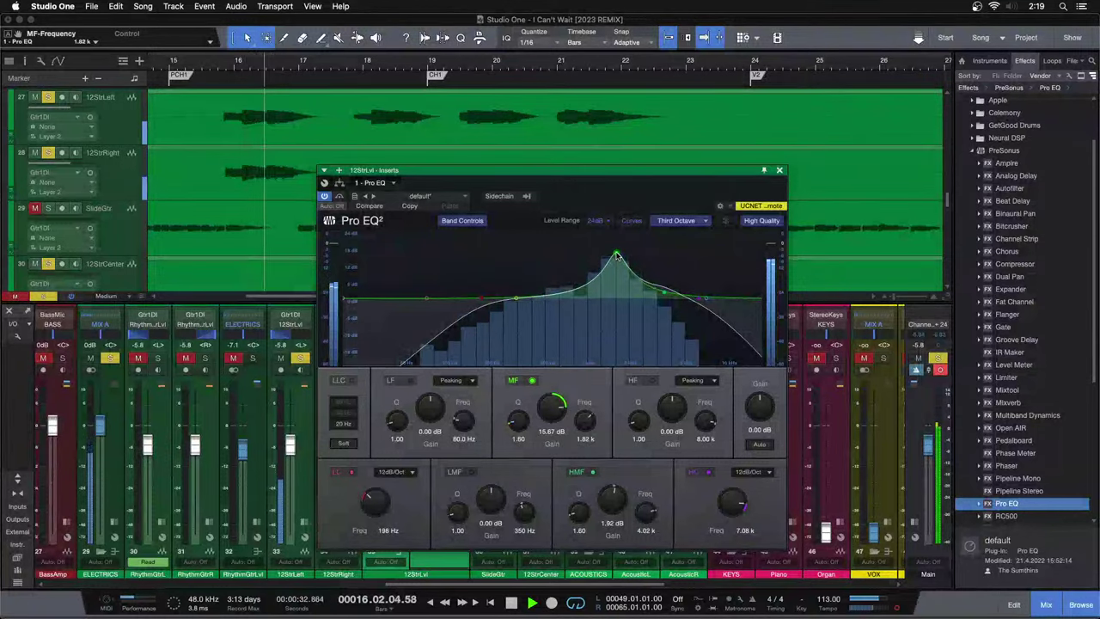
pyautogui.keyDown('super'); pyautogui.click(553, 409); pyautogui.keyUp('super')
pyautogui.moveTo(554, 409); pyautogui.dragTo(554, 415)
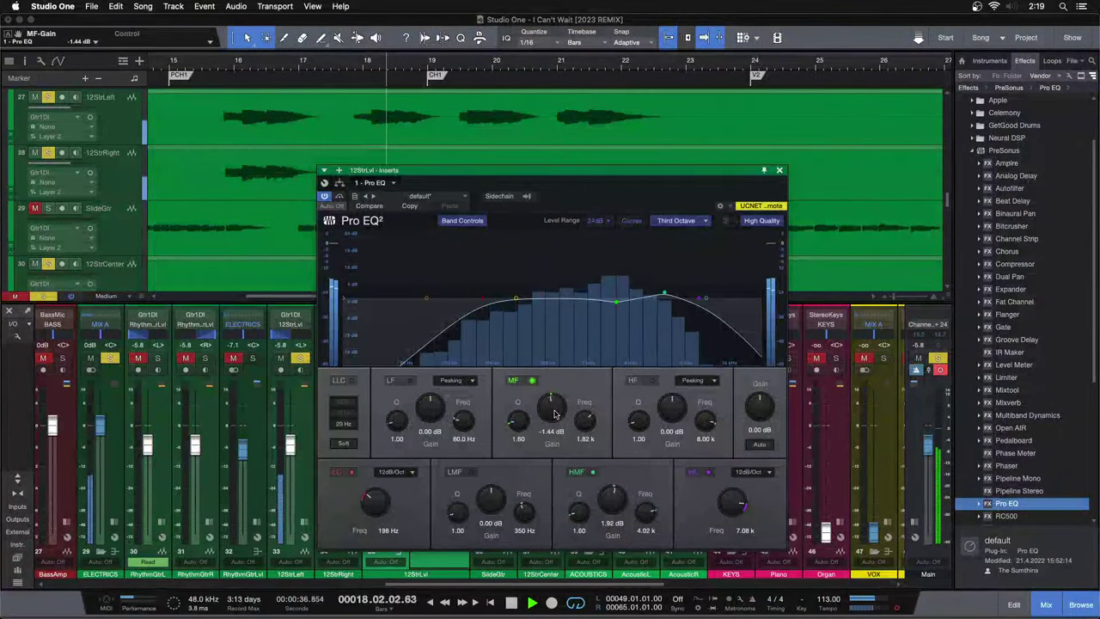
pyautogui.scroll(-1, 555, 415)
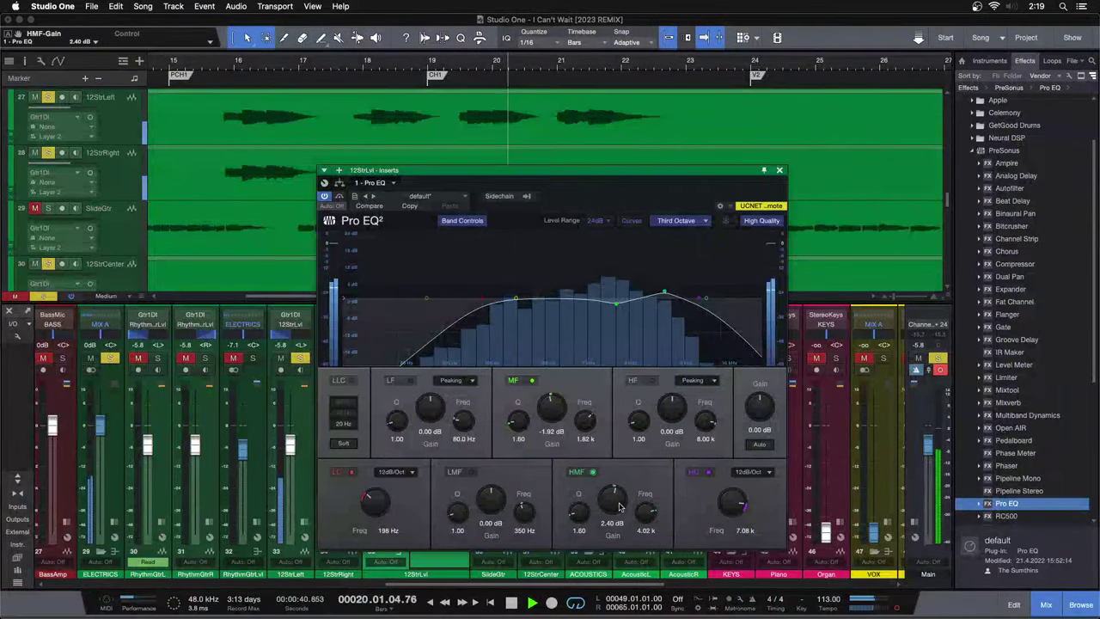
# Replay the 12-string entry in PCH1 from just before bar 16, clear all solos and close the Pro EQ window.
pyautogui.click(209, 65)
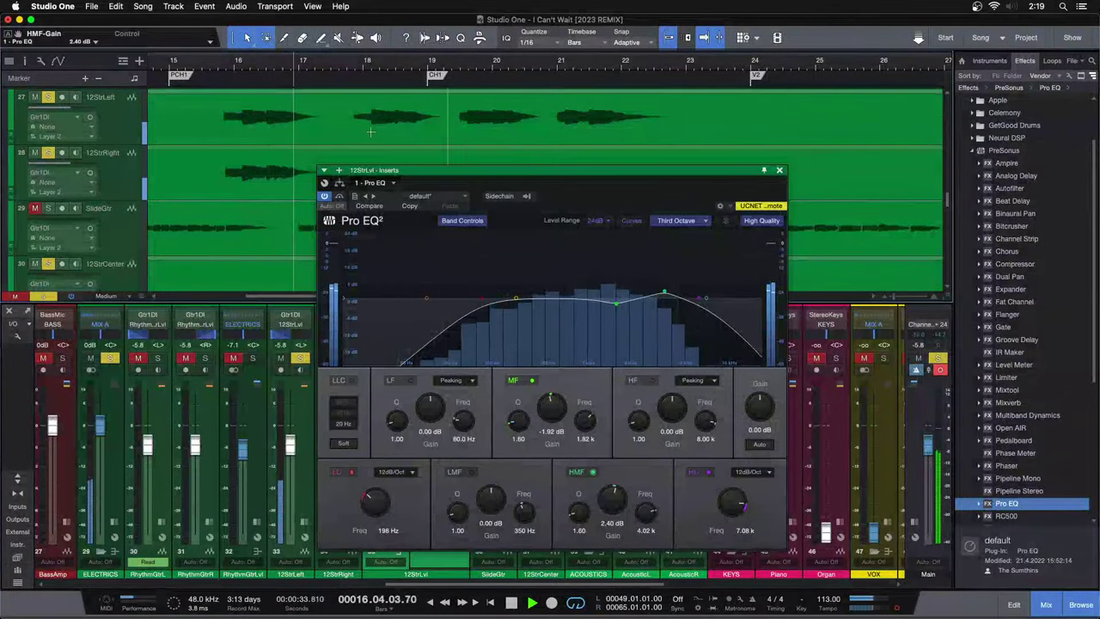
pyautogui.click(207, 69)
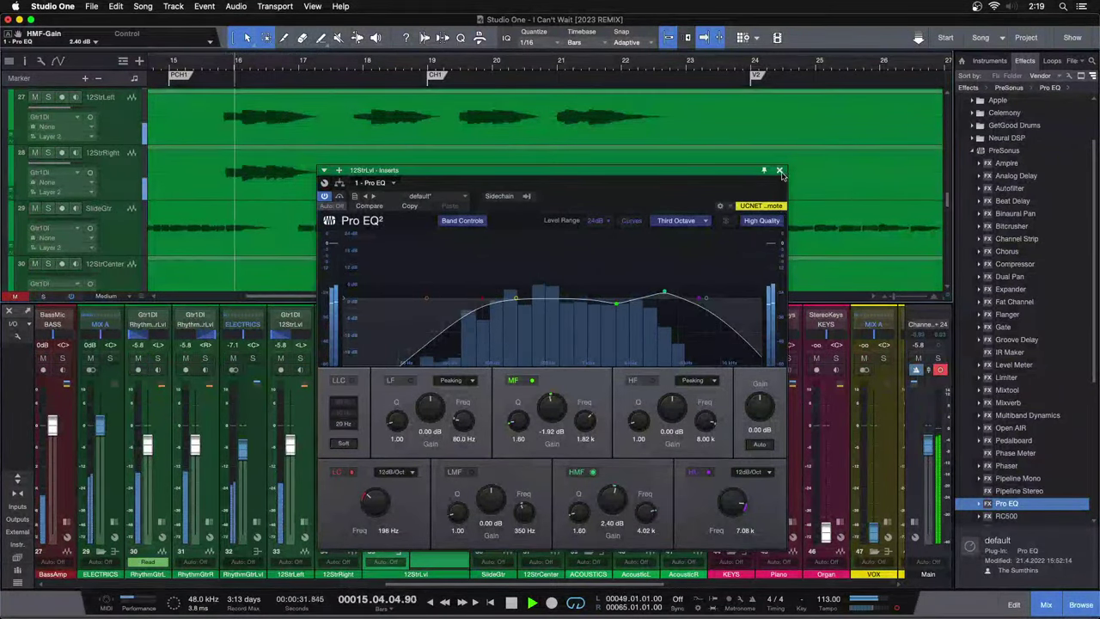
pyautogui.press('Escape')
# Solo the RhythmGtrLvl bus together with the 12StrLvl bus and lower the 12StrLvl fader to -2.1 dB.
pyautogui.click(249, 358)
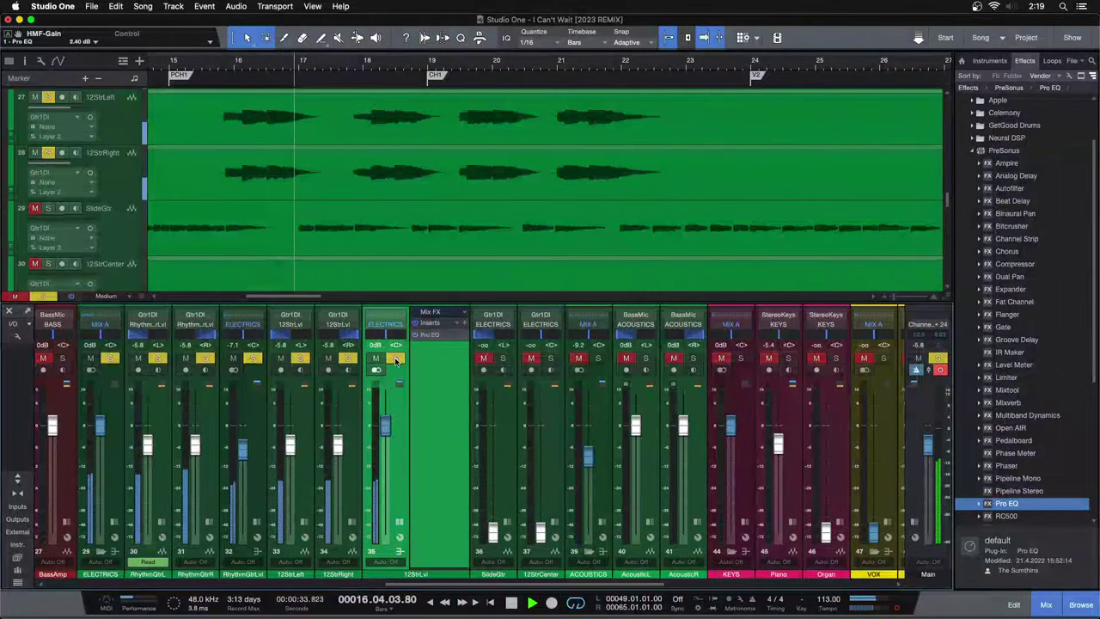
pyautogui.moveTo(386, 428); pyautogui.dragTo(387, 431)
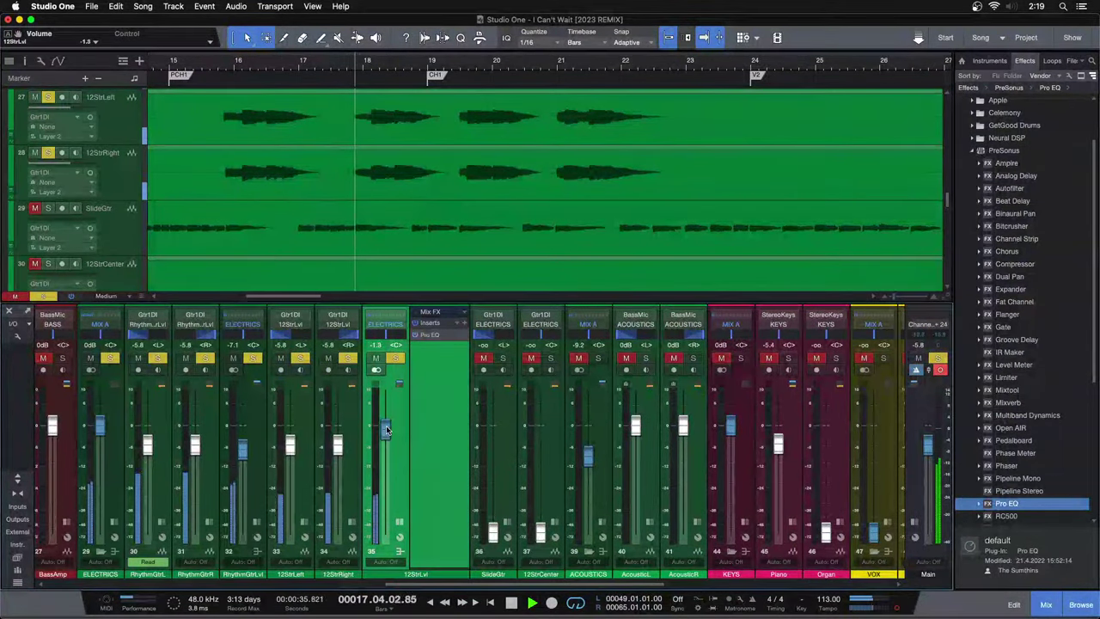
pyautogui.scroll(-1, 387, 429)
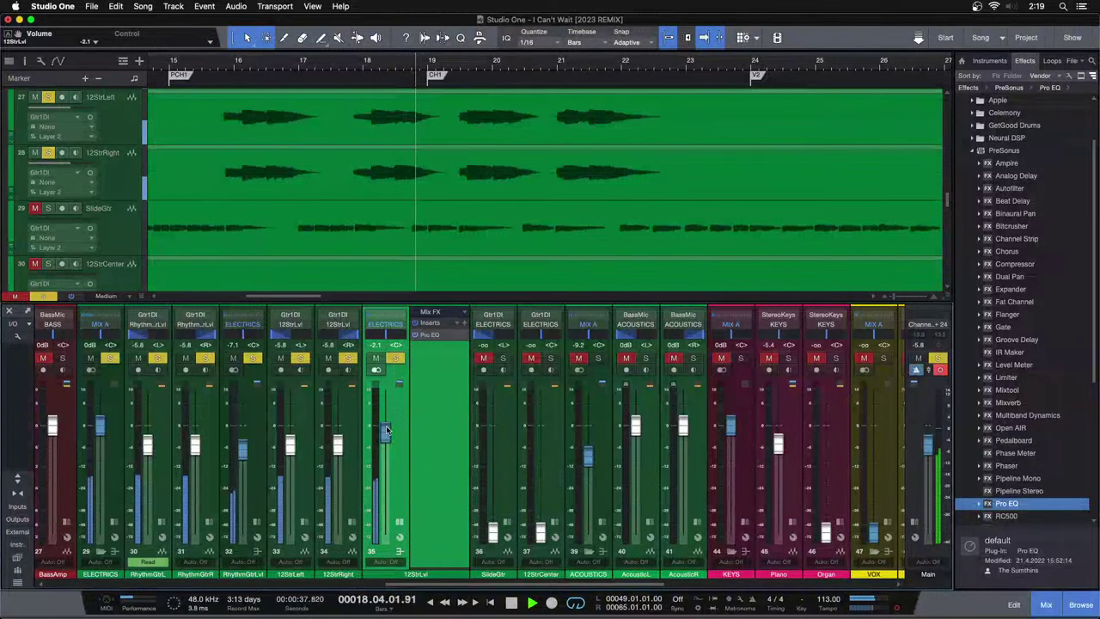
# Clear all solos and lower the 12StrLvl fader to -3.8 dB against the full mix during PCH1 and CH1.
pyautogui.hotkey('shift', 's')
pyautogui.moveTo(386, 430); pyautogui.dragTo(386, 425)
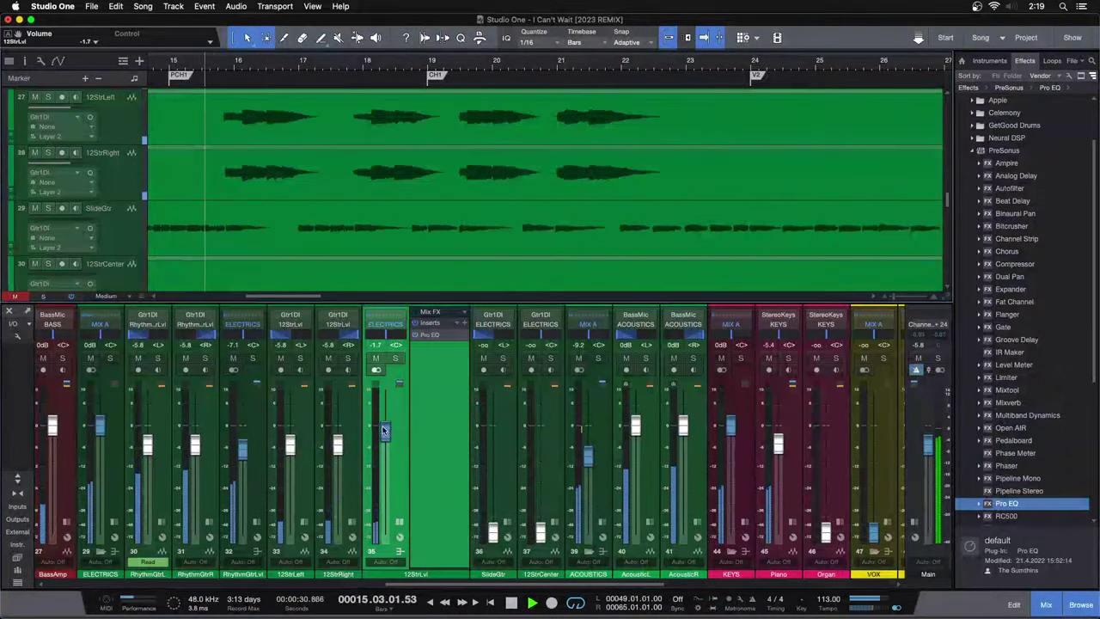
pyautogui.moveTo(385, 430); pyautogui.dragTo(384, 434)
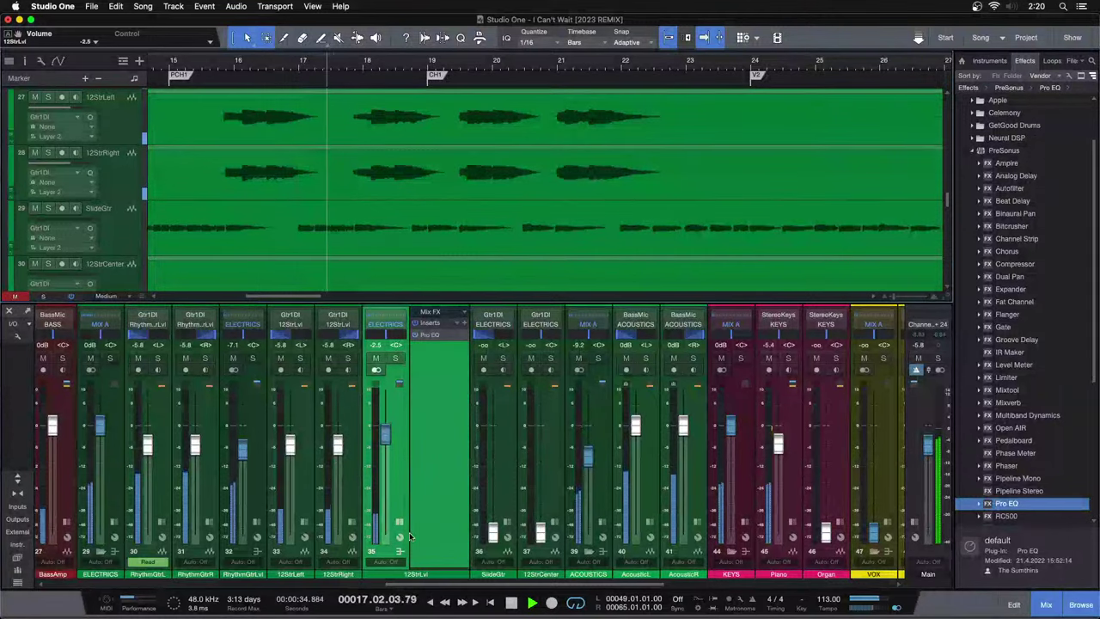
pyautogui.click(401, 523)
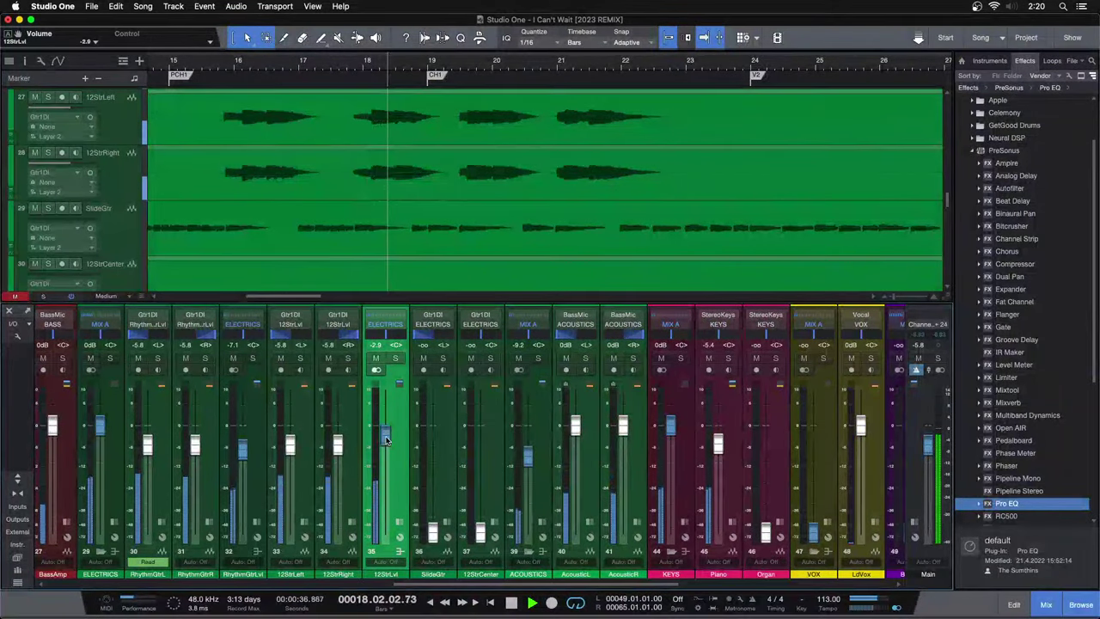
pyautogui.moveTo(385, 434); pyautogui.dragTo(386, 440)
pyautogui.scroll(-1, 386, 440)
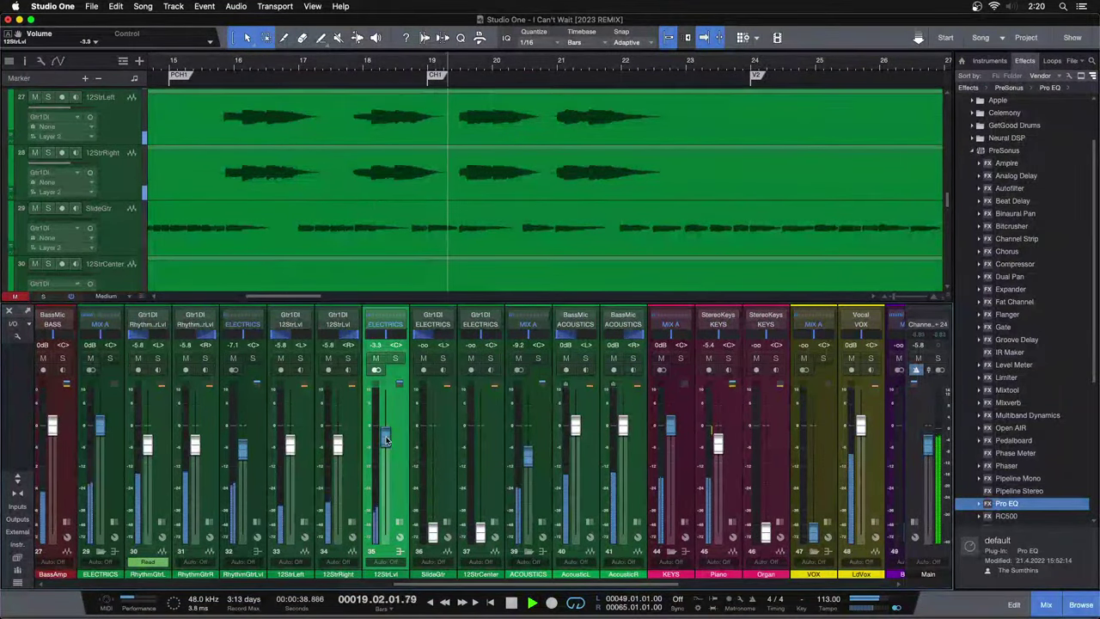
pyautogui.moveTo(386, 439); pyautogui.dragTo(386, 441)
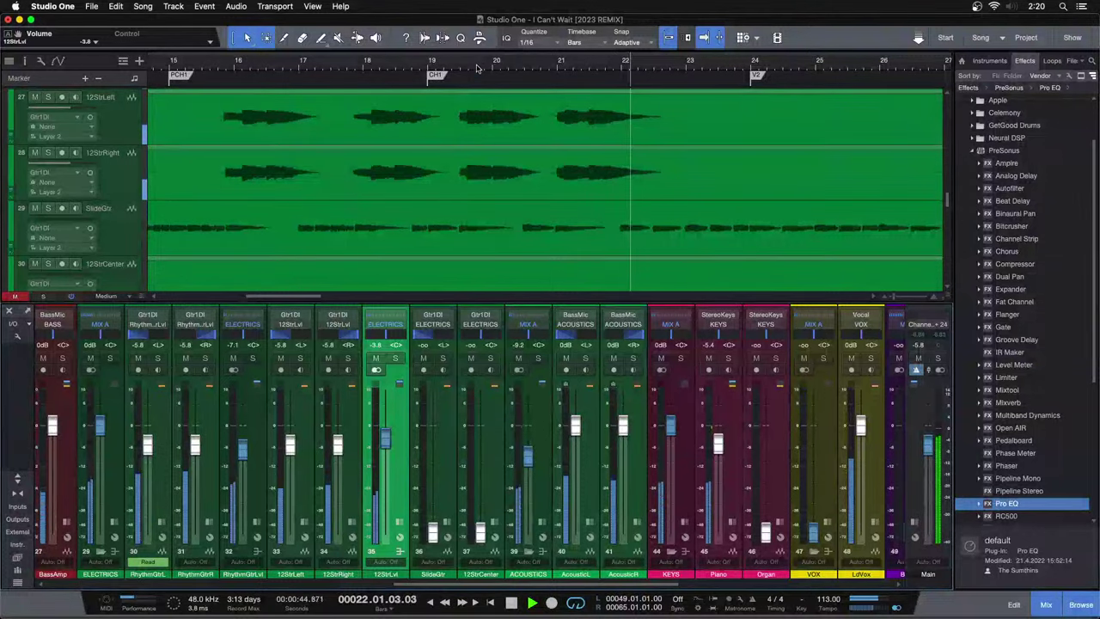
# Lower the 12StrLvl fader to -4.2 dB and play the mix from around pre-chorus PCH2.
pyautogui.moveTo(476, 68); pyautogui.dragTo(393, 9)
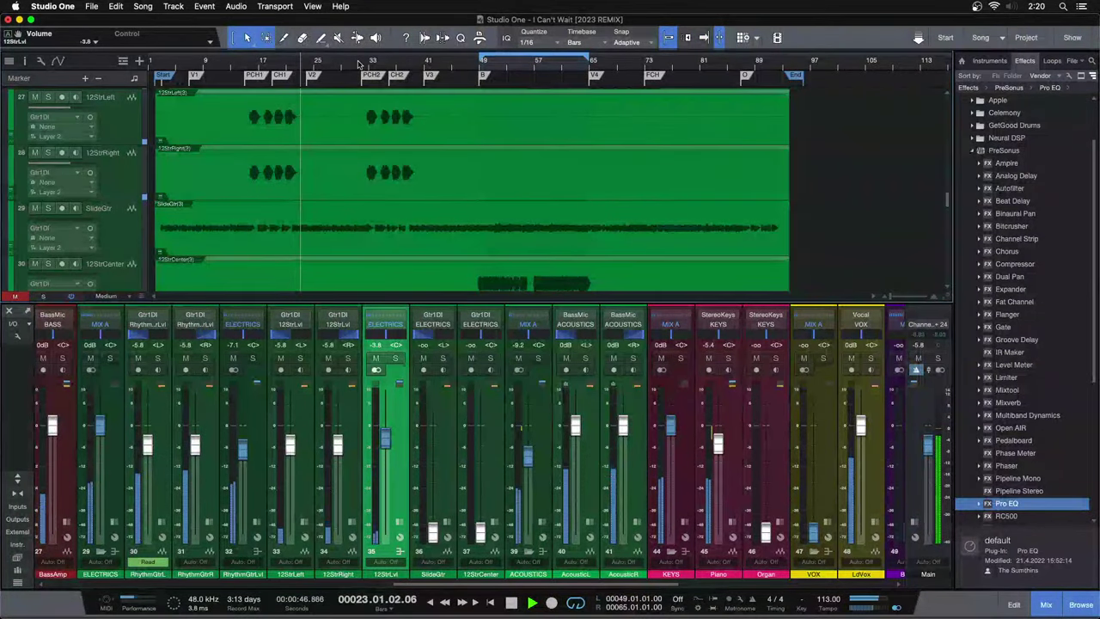
pyautogui.moveTo(385, 438); pyautogui.dragTo(385, 440)
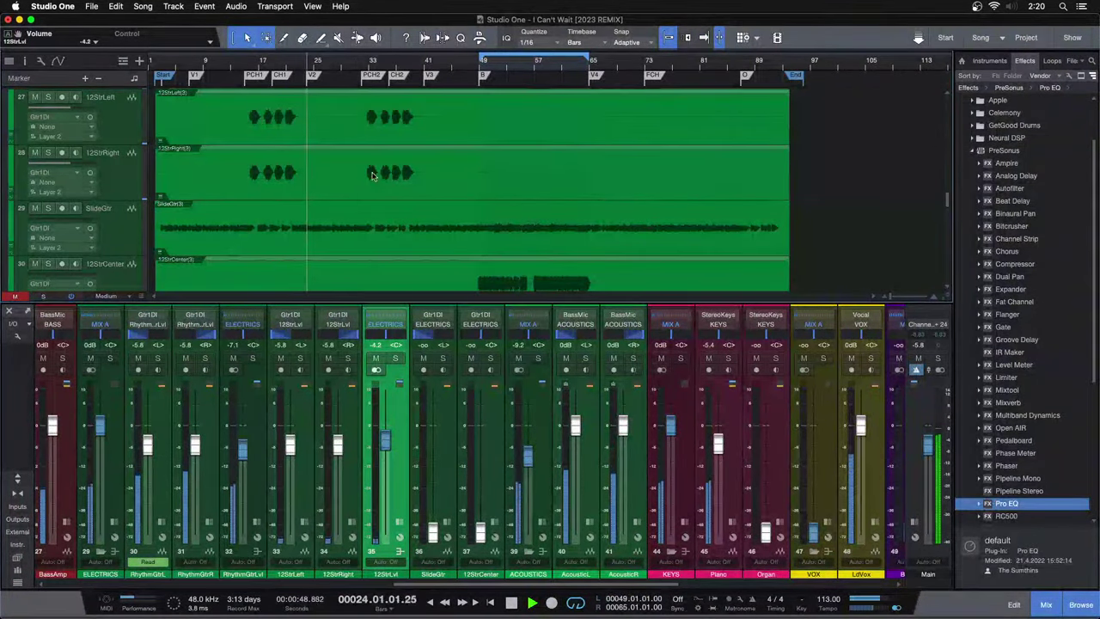
pyautogui.click(361, 61)
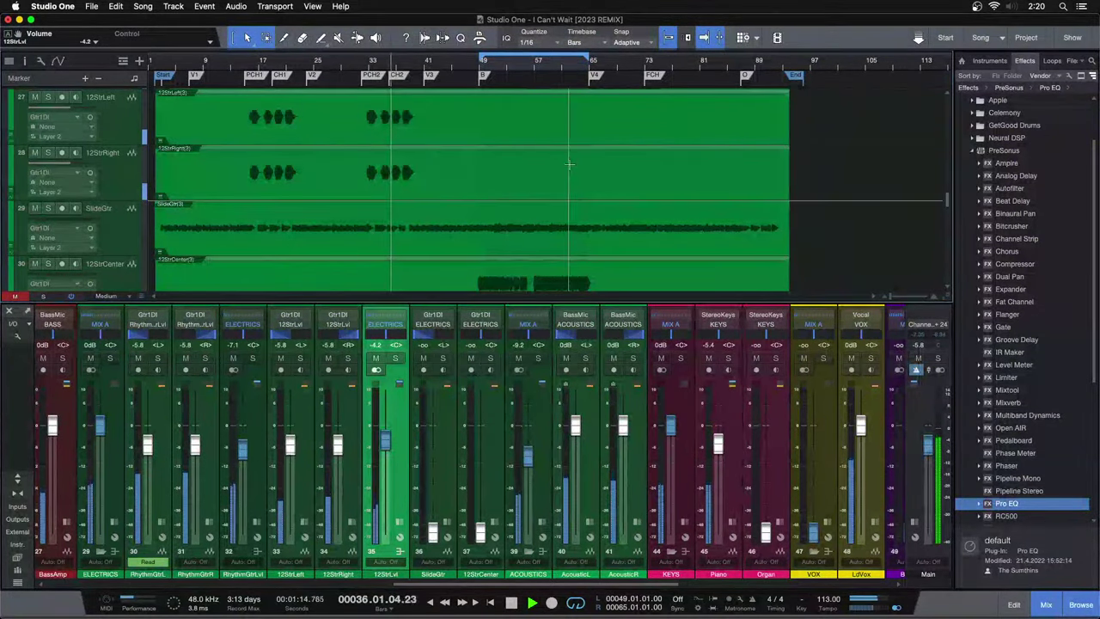
# Play the bridge from bar 49 with the 12StrCenter channel soloed and its fader raised to 0 dB.
pyautogui.scroll(-3, 551, 187)
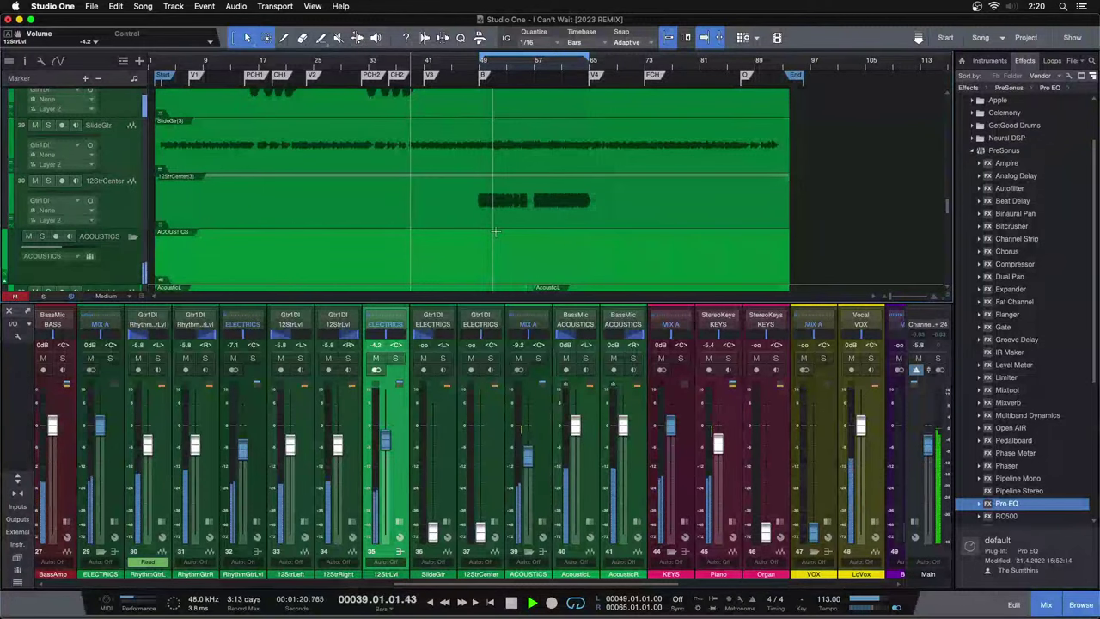
pyautogui.press('space')
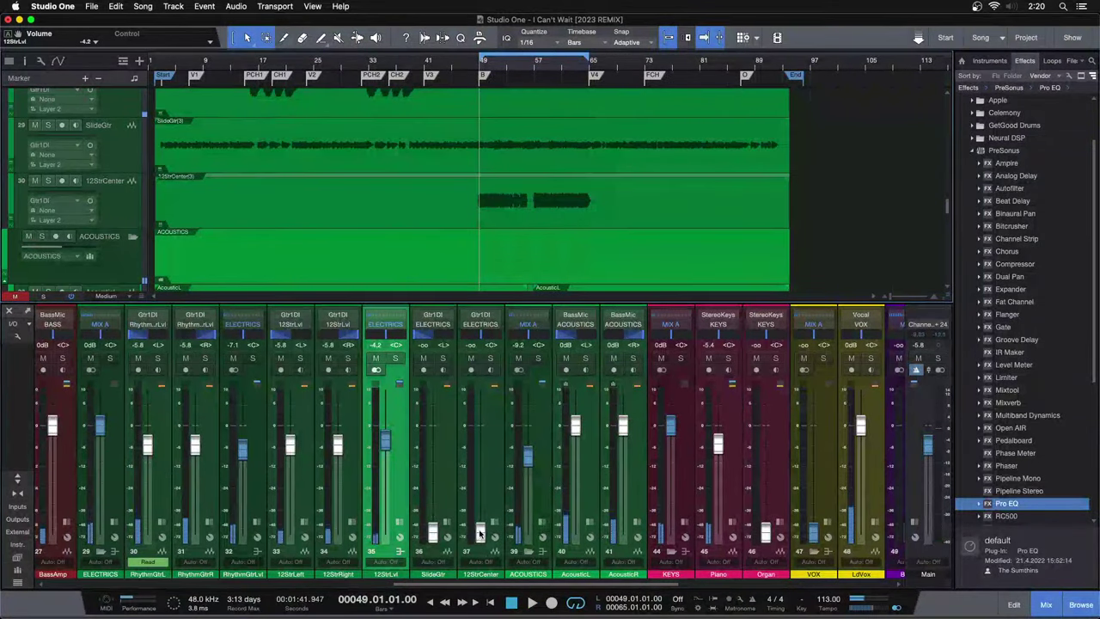
pyautogui.click(482, 513)
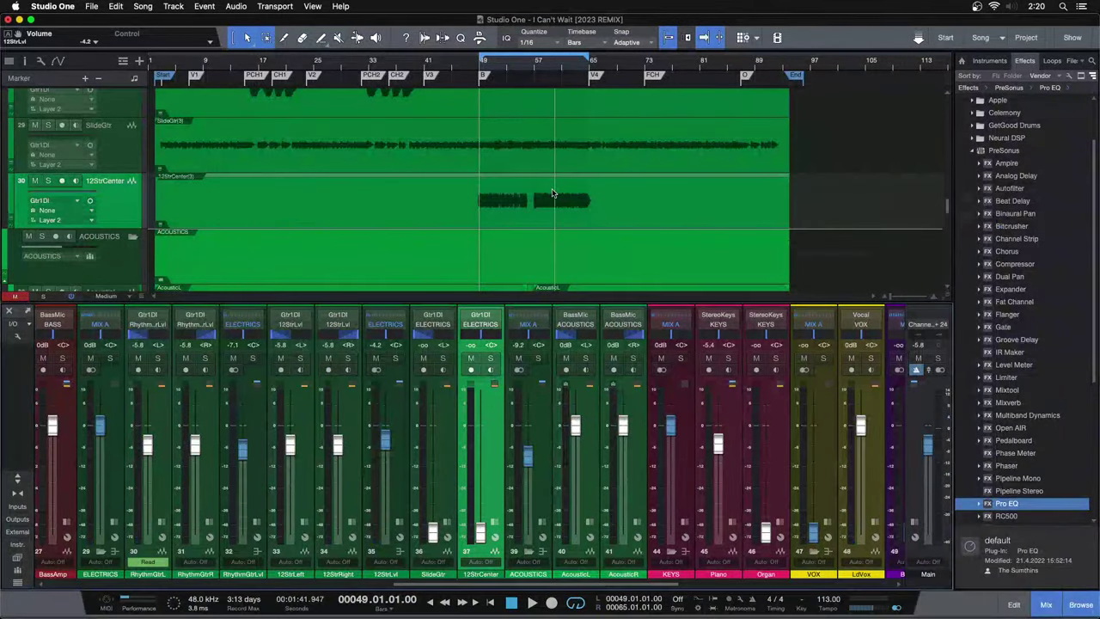
pyautogui.press('space')
pyautogui.click(492, 357)
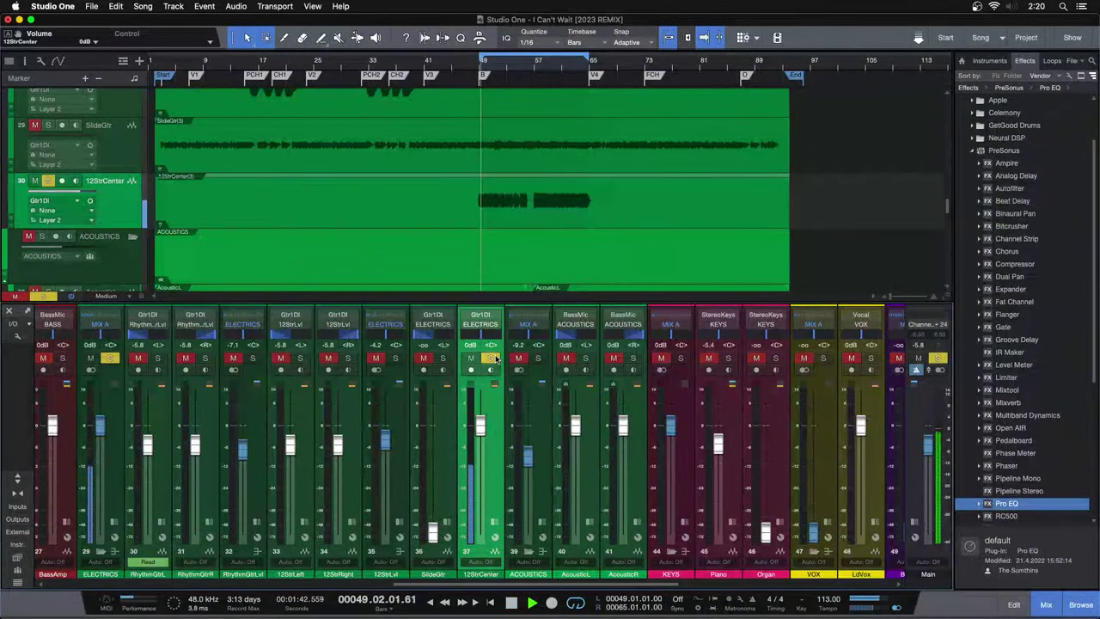
# Insert Pro EQ on the 12StrCenter channel and enable its low-cut filter at 196 Hz.
pyautogui.click(496, 521)
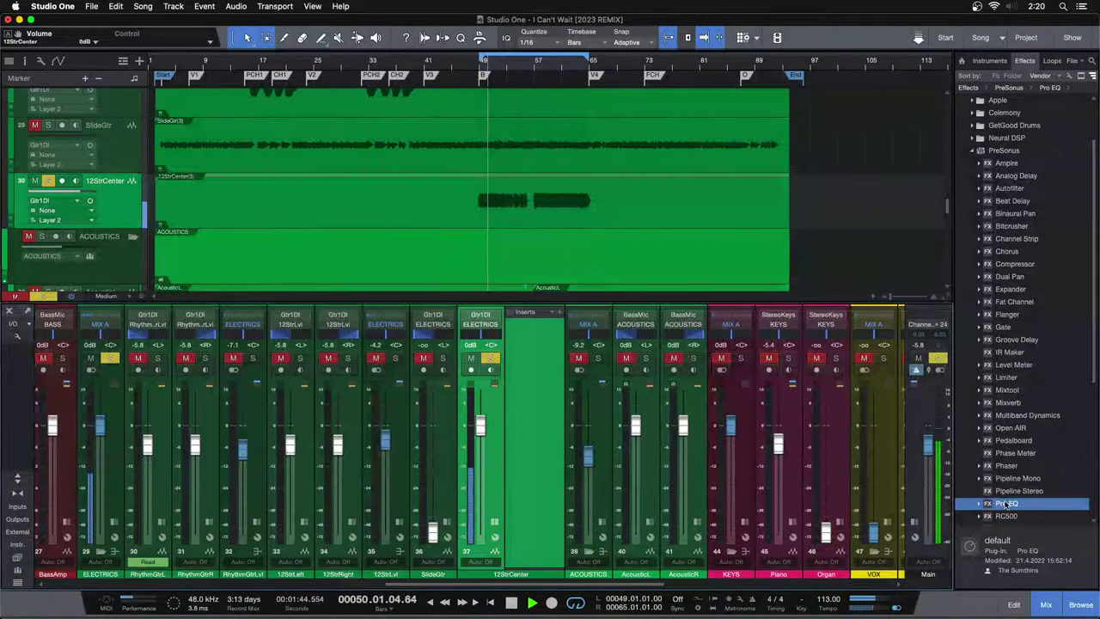
pyautogui.moveTo(1007, 504); pyautogui.dragTo(531, 339)
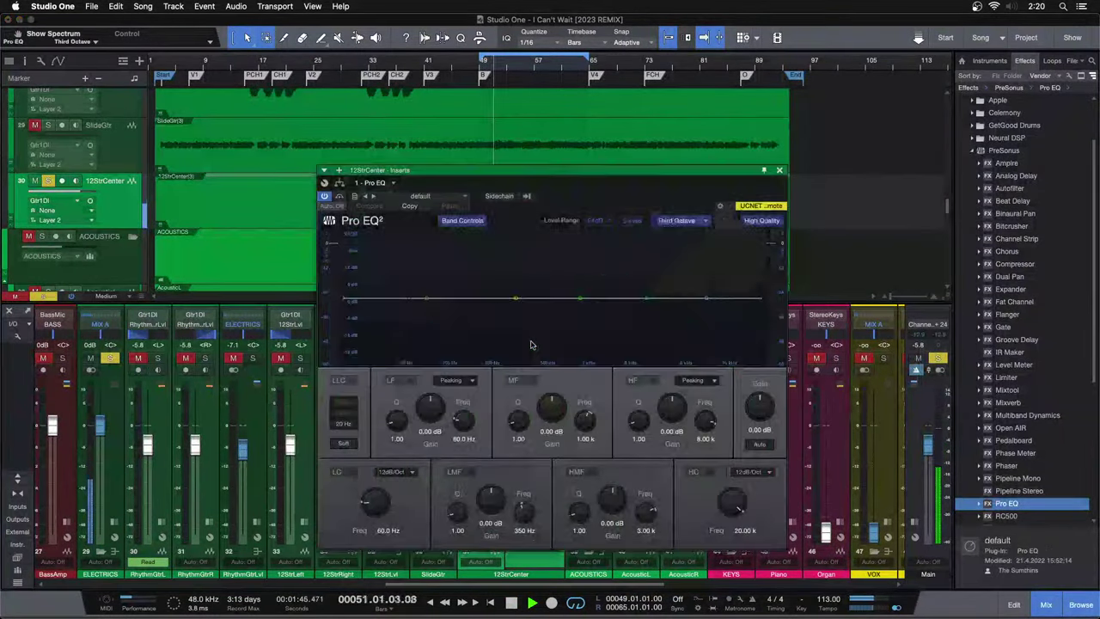
pyautogui.doubleClick(412, 300)
pyautogui.moveTo(410, 300); pyautogui.dragTo(481, 300)
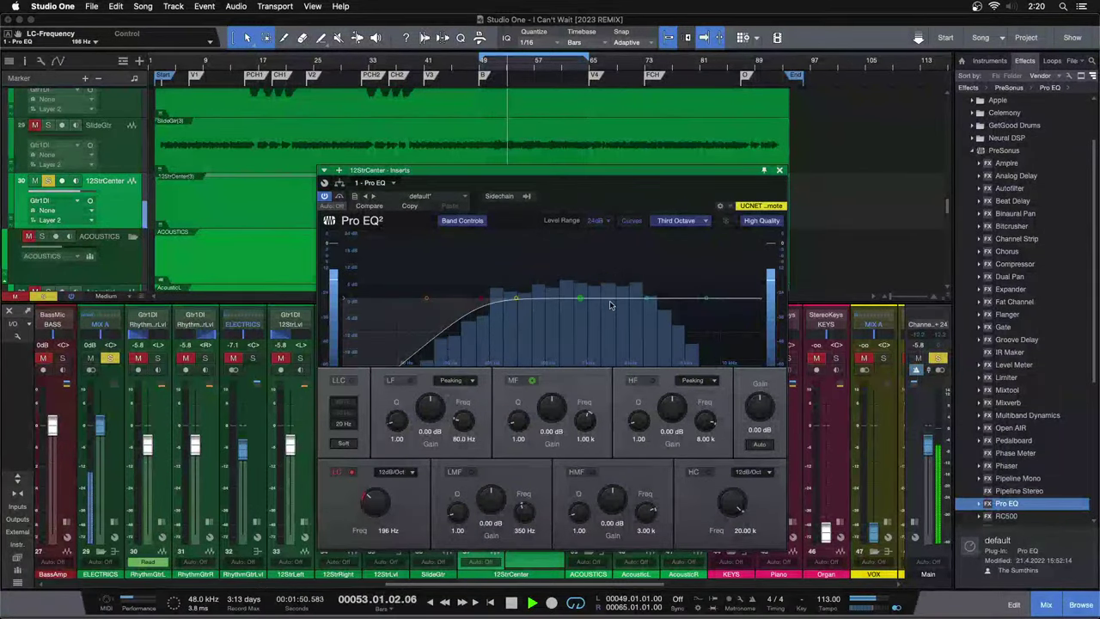
# Move the EQ's MF band to 2.00 kHz with a Q of 1.30 and cut its gain to -3.84 dB.
pyautogui.moveTo(580, 298); pyautogui.dragTo(622, 245)
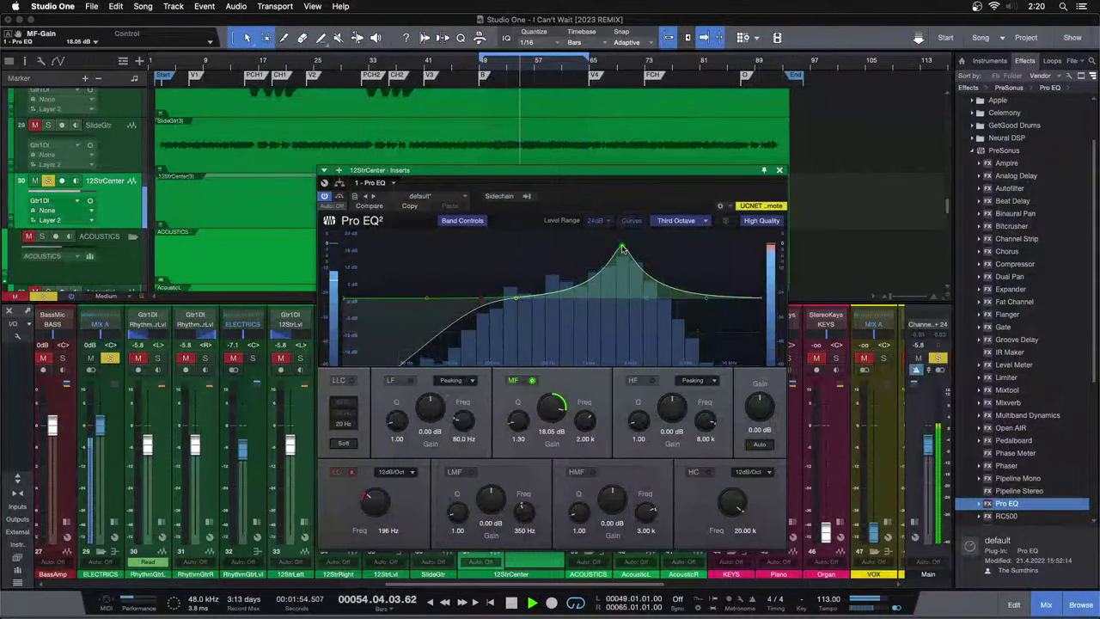
pyautogui.keyDown('super'); pyautogui.click(552, 409); pyautogui.keyUp('super')
pyautogui.press('KP_1')
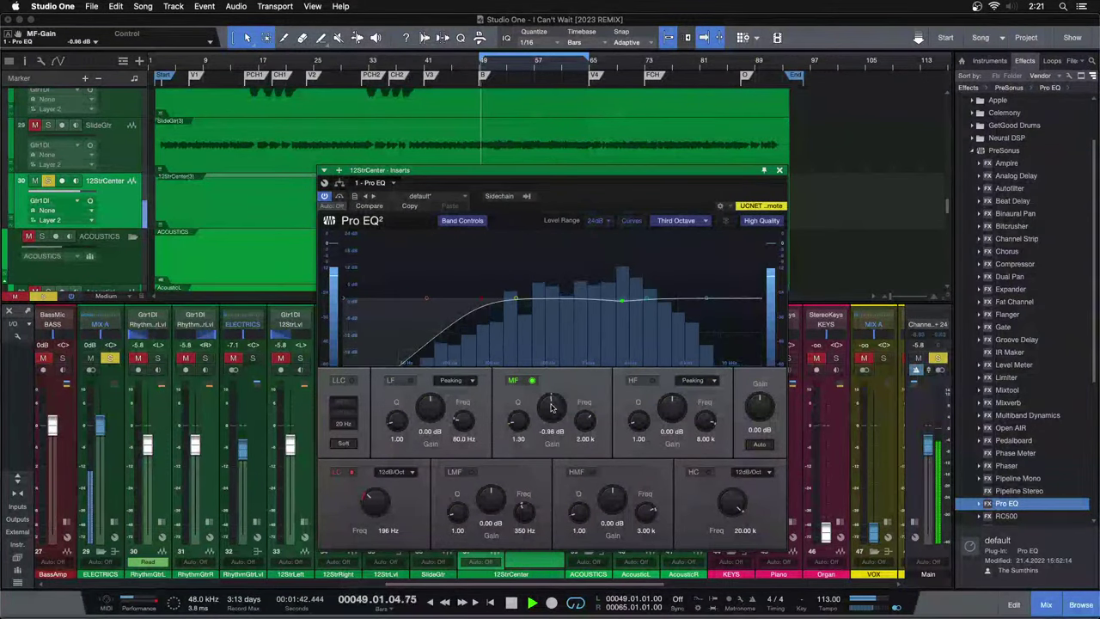
pyautogui.scroll(-3, 552, 405)
pyautogui.scroll(-1, 552, 409)
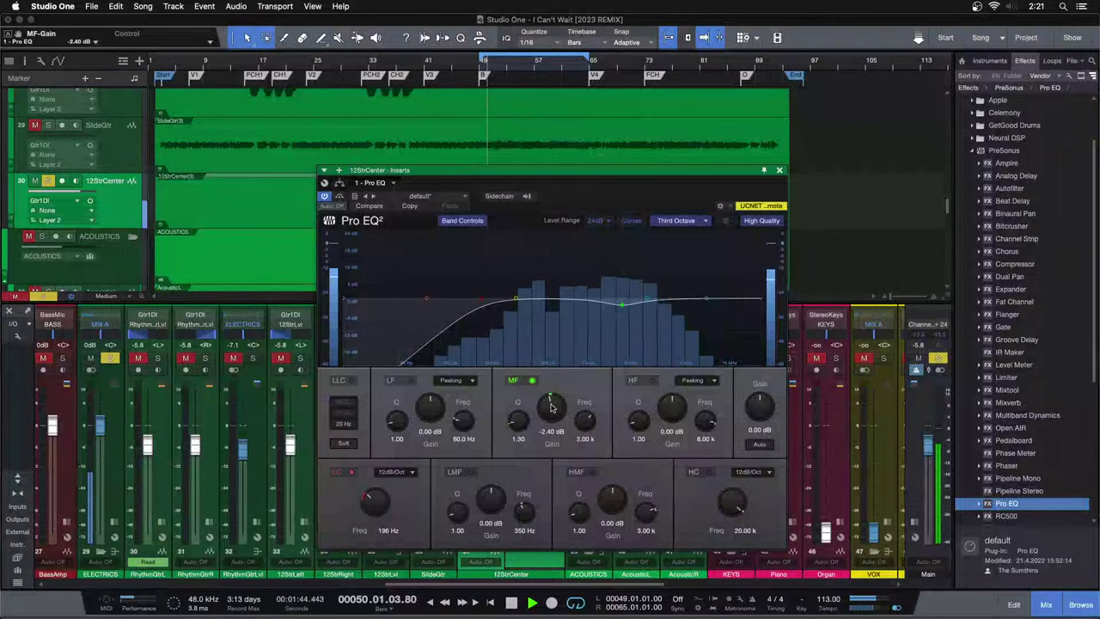
pyautogui.scroll(-1, 551, 408)
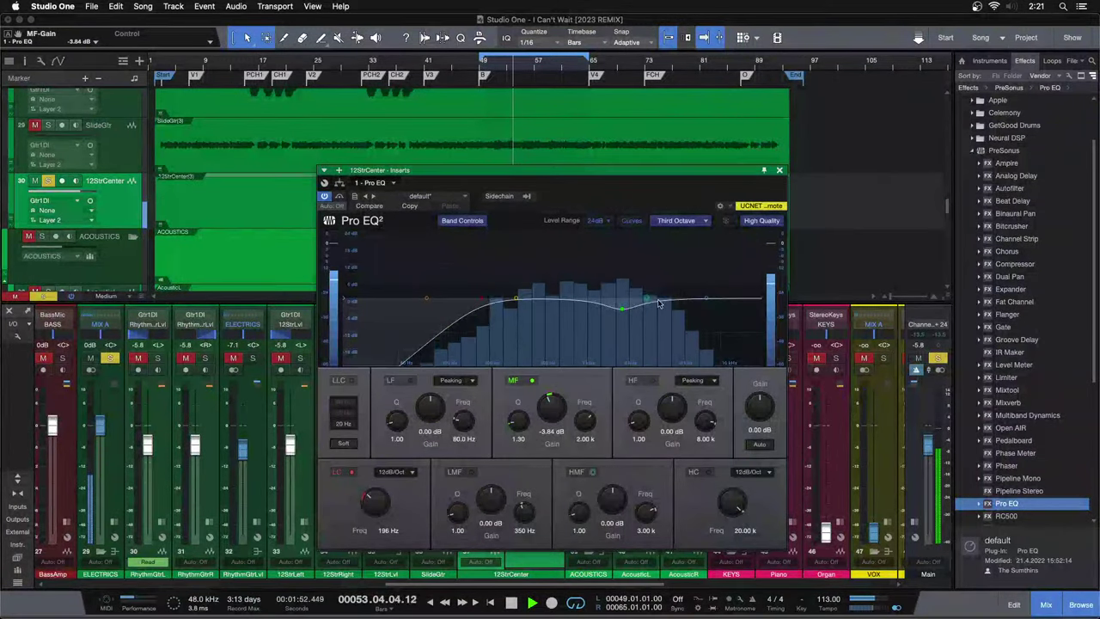
# Enable the EQ's high cut at 8.16 kHz and refine the MF band to -4.32 dB at 1.78 kHz.
pyautogui.moveTo(705, 305); pyautogui.dragTo(708, 304)
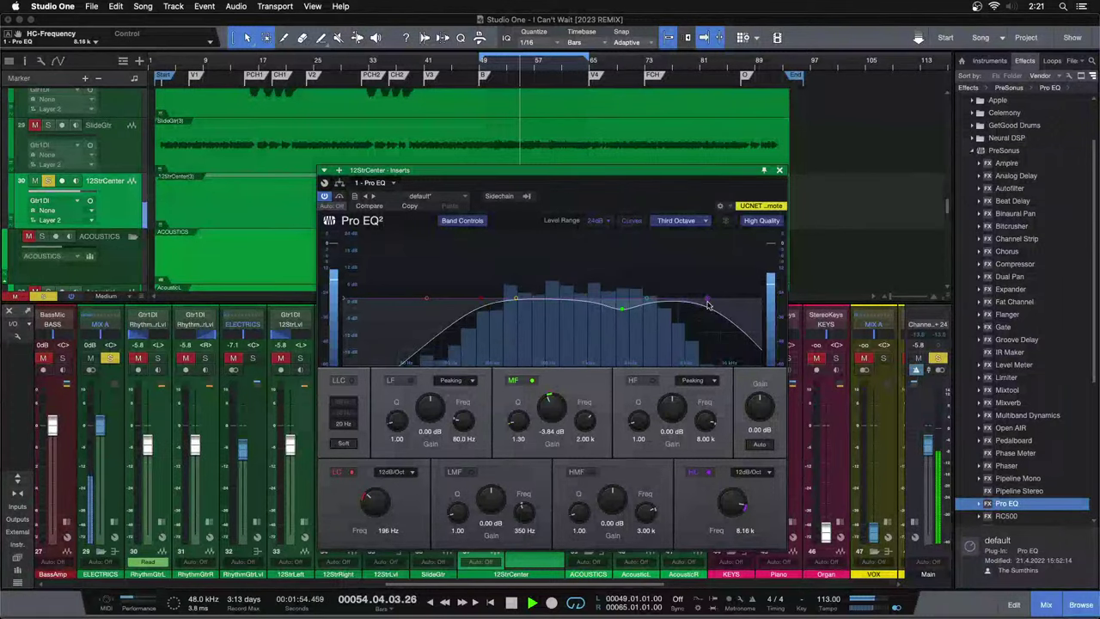
pyautogui.scroll(-2, 557, 414)
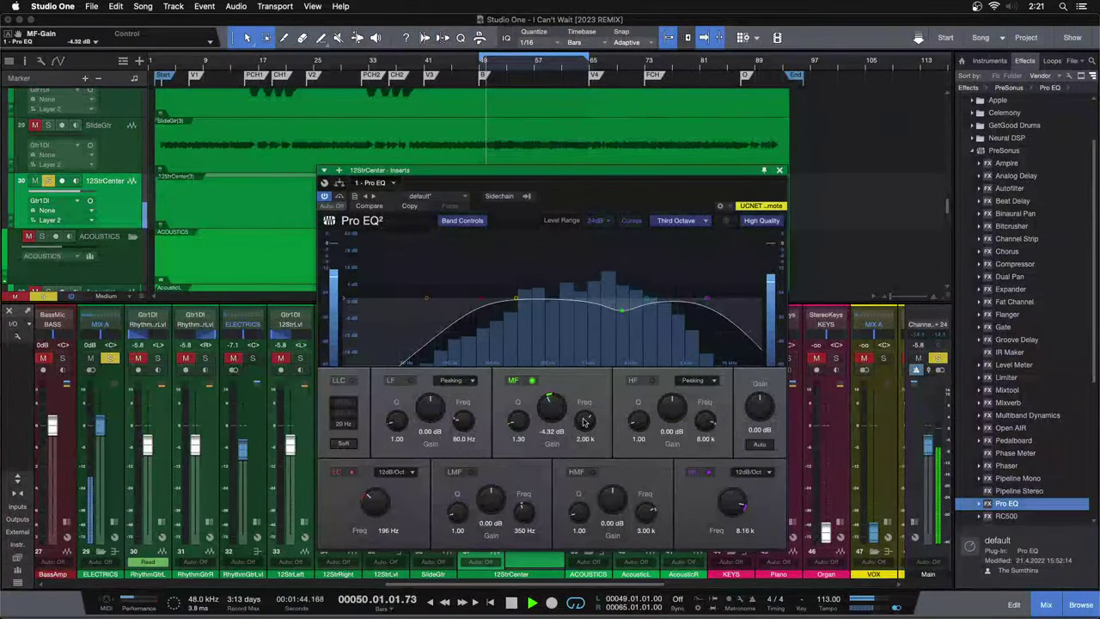
pyautogui.scroll(-2, 585, 421)
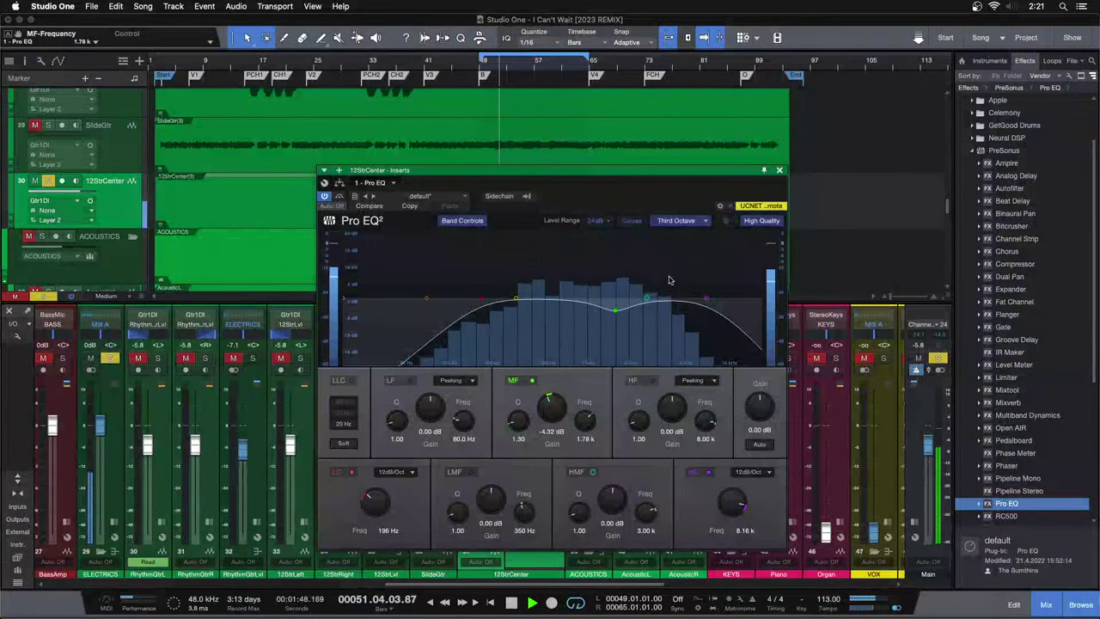
# Boost the HMF band to 1.44 dB at 3.98 kHz with Q 1.60, deepen the MF cut to -4.80 dB, and close the EQ.
pyautogui.moveTo(661, 285); pyautogui.dragTo(665, 284)
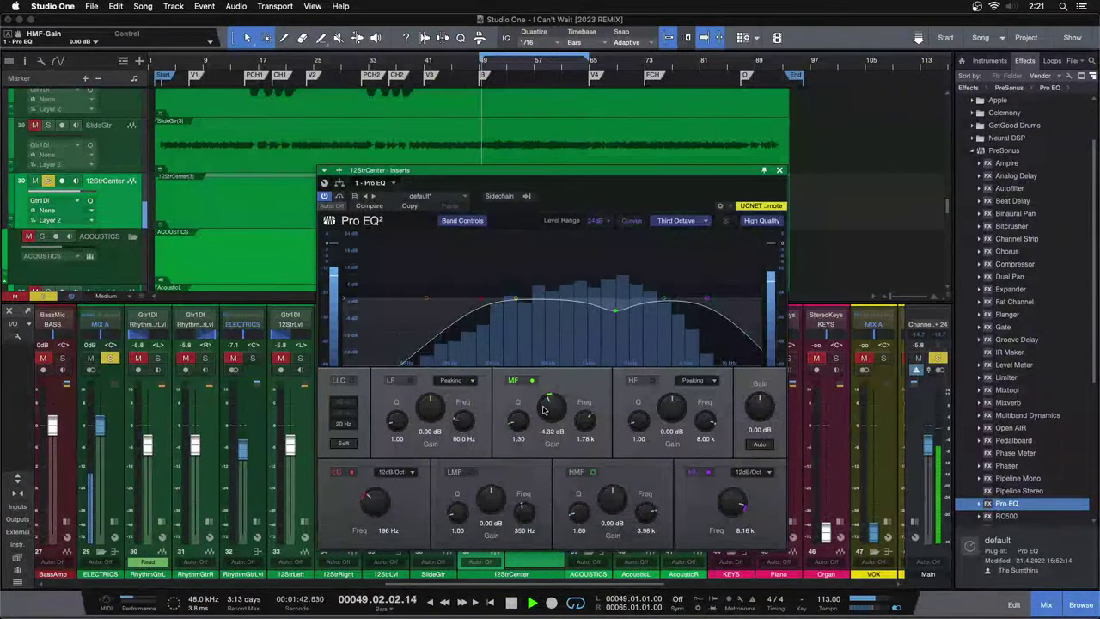
pyautogui.moveTo(609, 502); pyautogui.dragTo(612, 498)
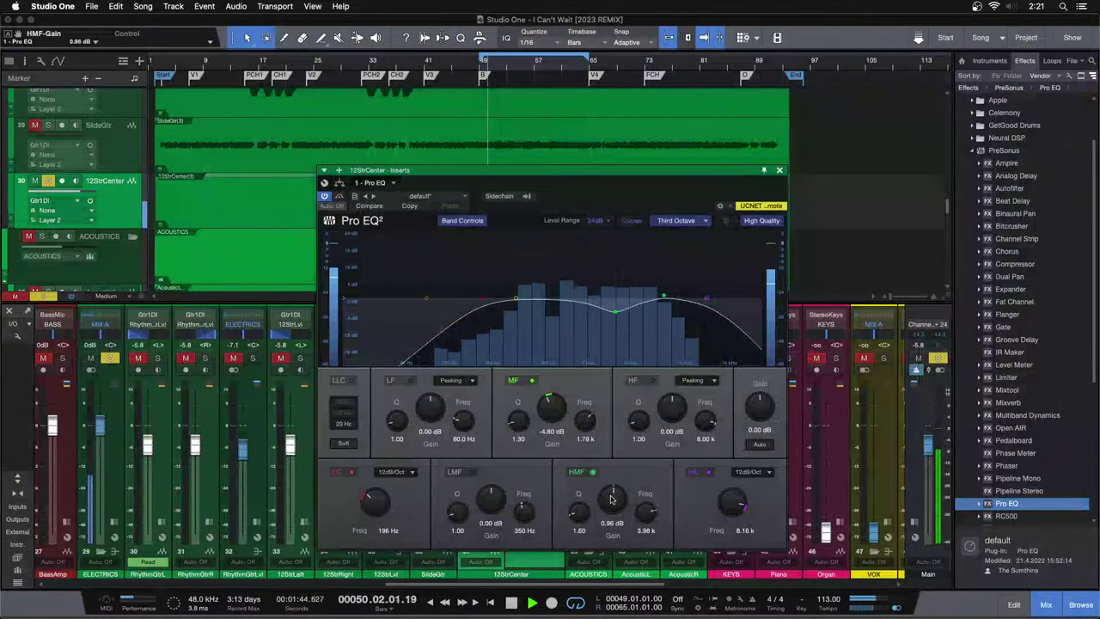
pyautogui.scroll(-1, 611, 500)
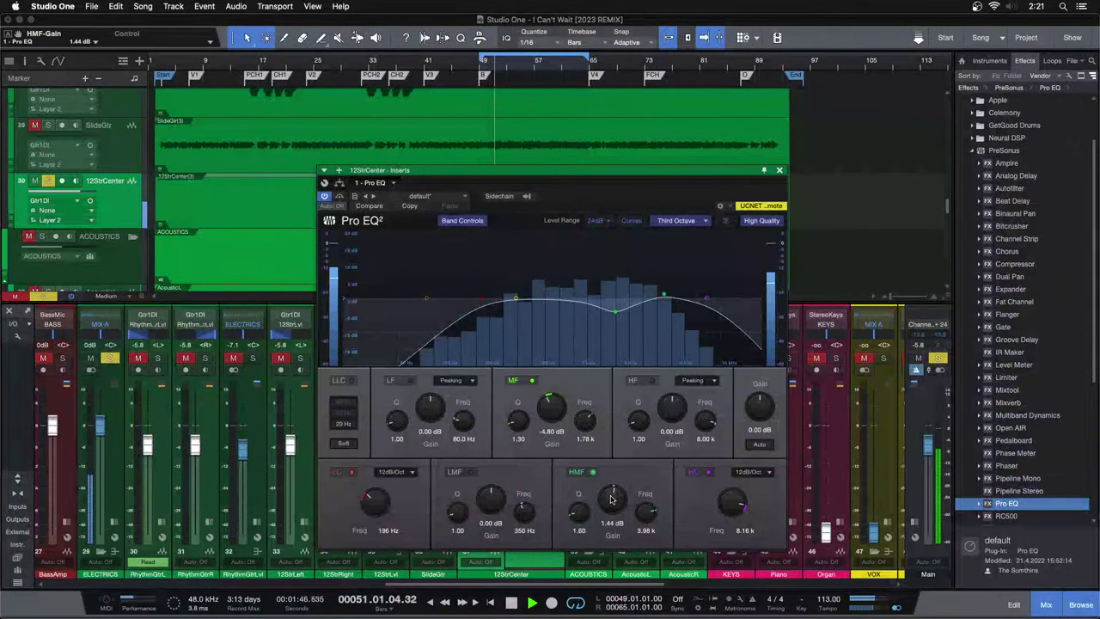
pyautogui.click(778, 169)
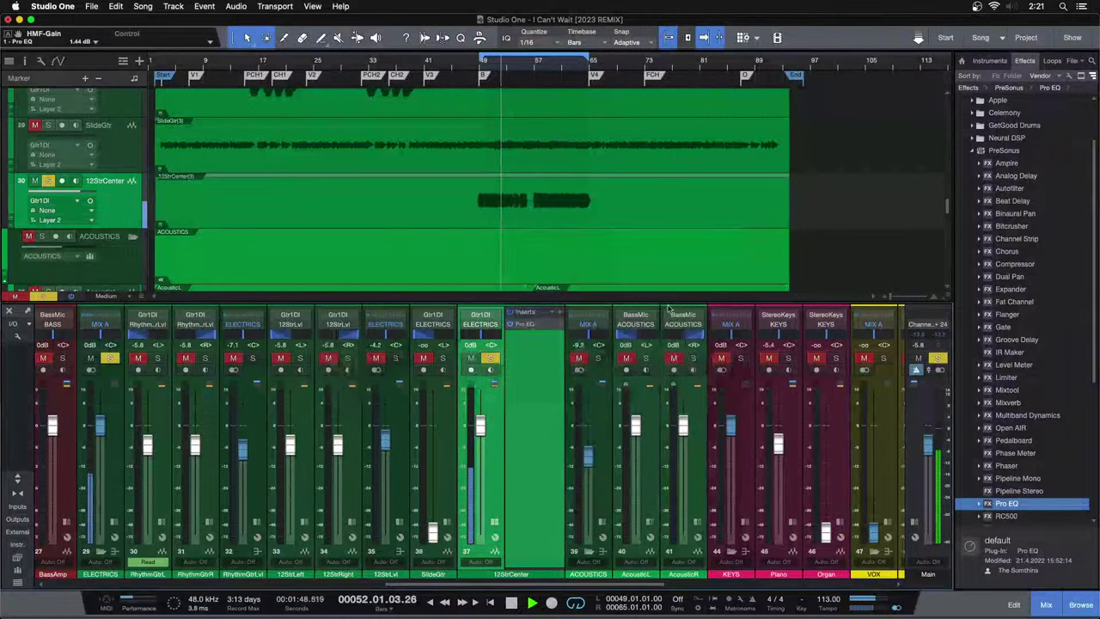
# Lower the 12StrCenter fader to -29.8 dB, switch the main output to mono, and solo Piano, ACOUSTICS, RhythmGtrLvl and 12StrLvl.
pyautogui.moveTo(481, 427); pyautogui.dragTo(480, 494)
pyautogui.click(494, 522)
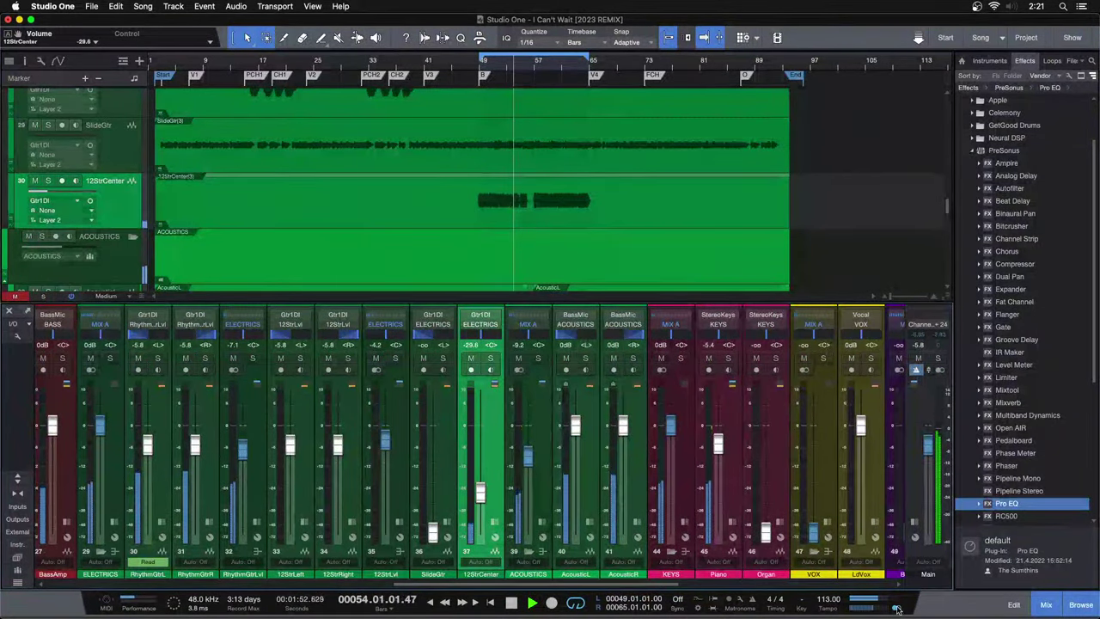
pyautogui.click(940, 370)
pyautogui.click(728, 360)
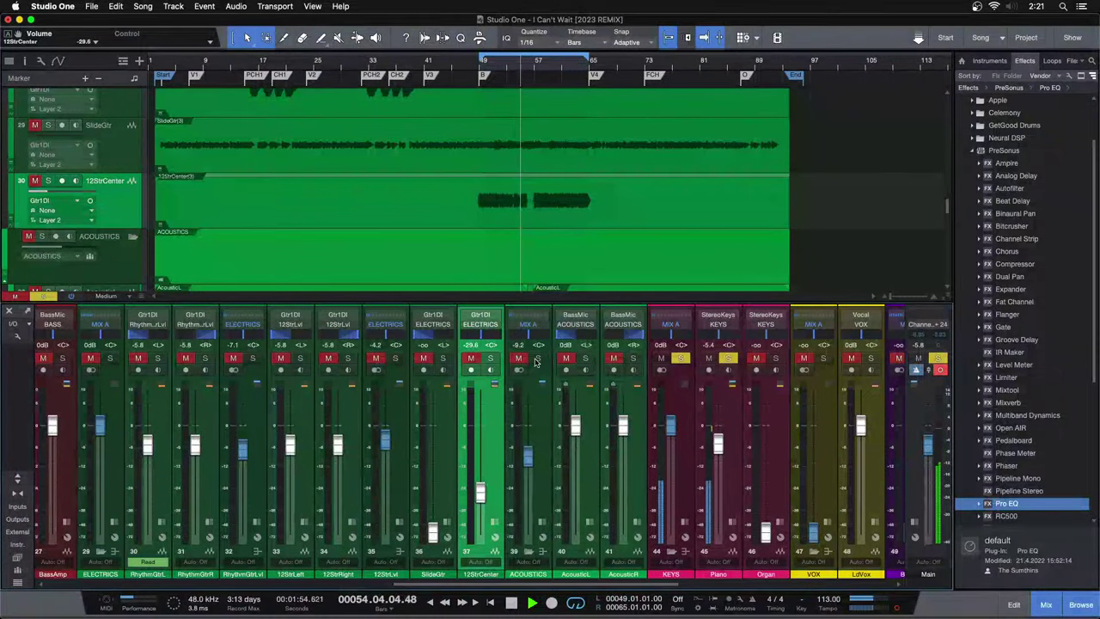
pyautogui.click(538, 359)
pyautogui.click(251, 357)
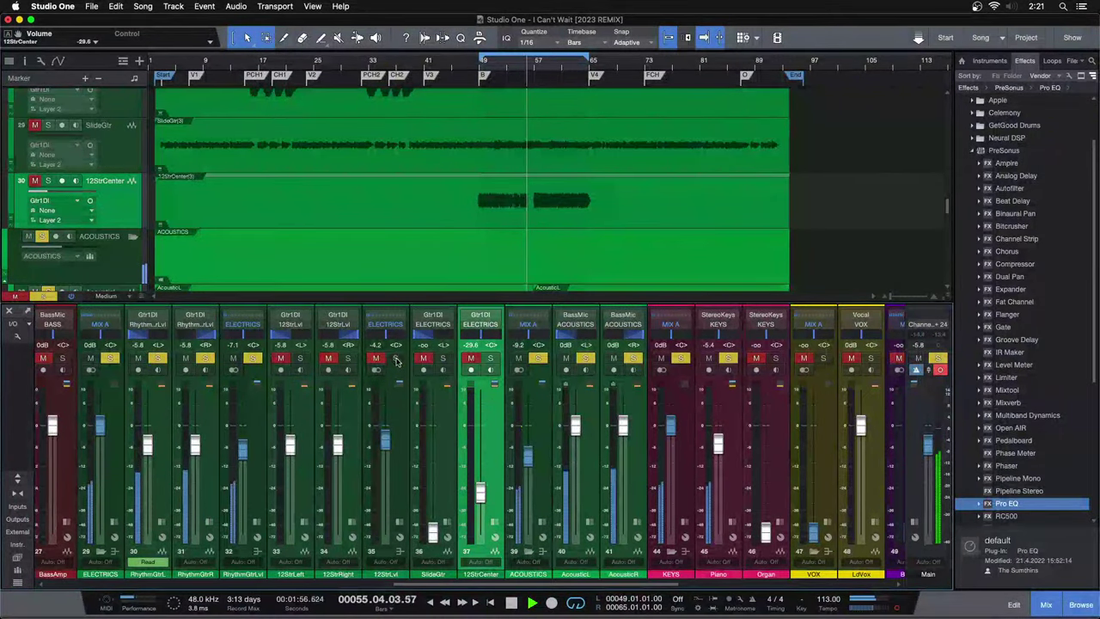
pyautogui.click(394, 358)
# Add 12StrCenter to the soloed channels and raise its fader to -8.8 dB against the mono blend.
pyautogui.moveTo(480, 491); pyautogui.dragTo(479, 483)
pyautogui.scroll(5, 479, 483)
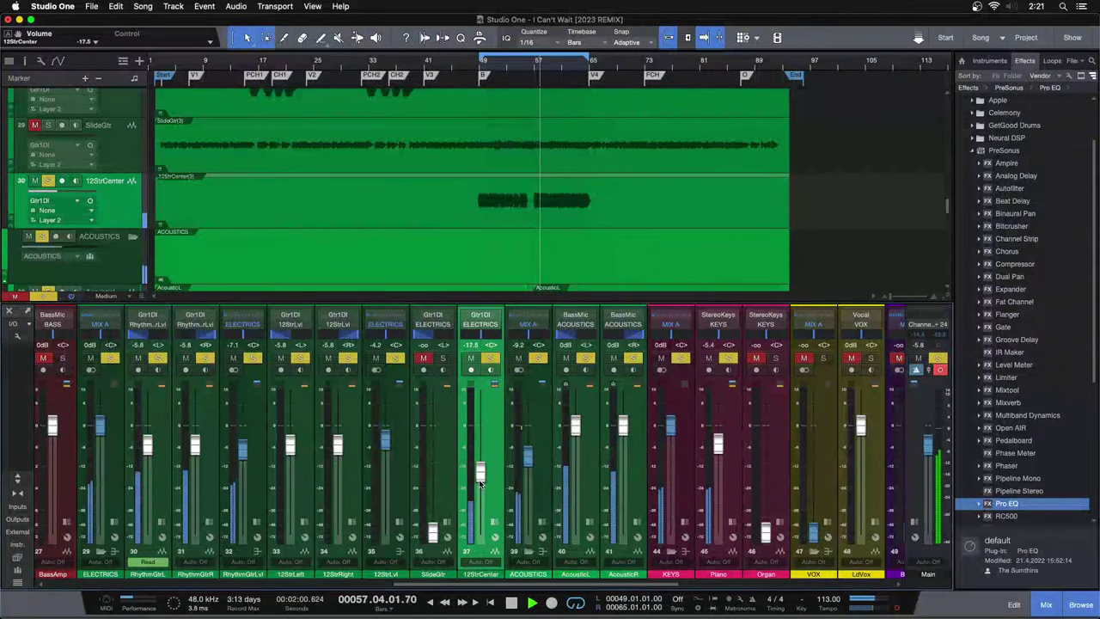
pyautogui.scroll(4, 479, 483)
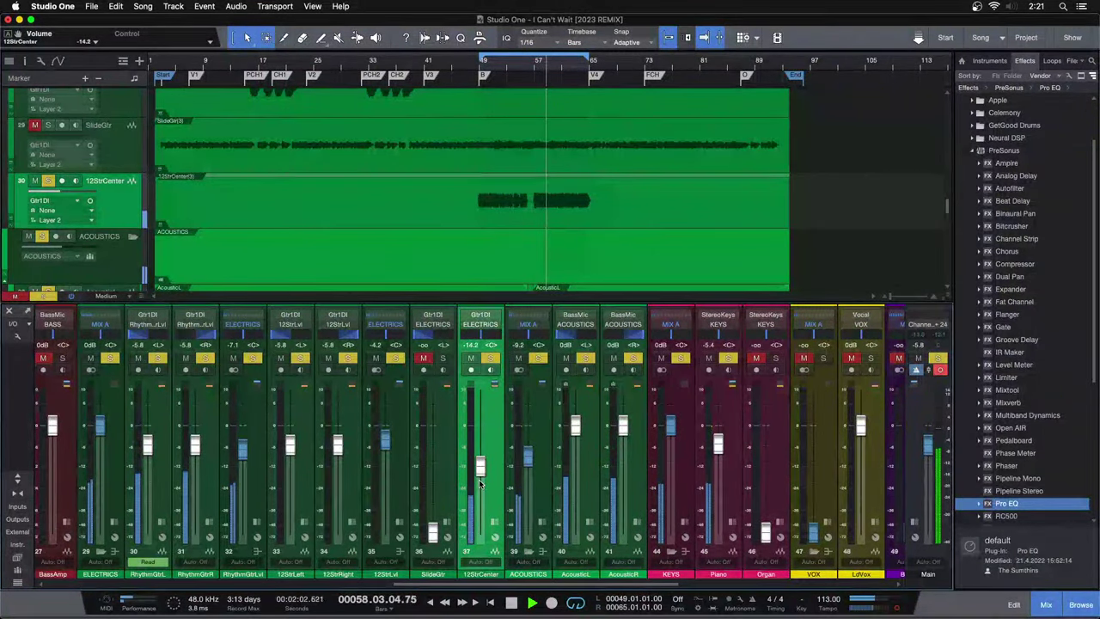
pyautogui.scroll(2, 478, 483)
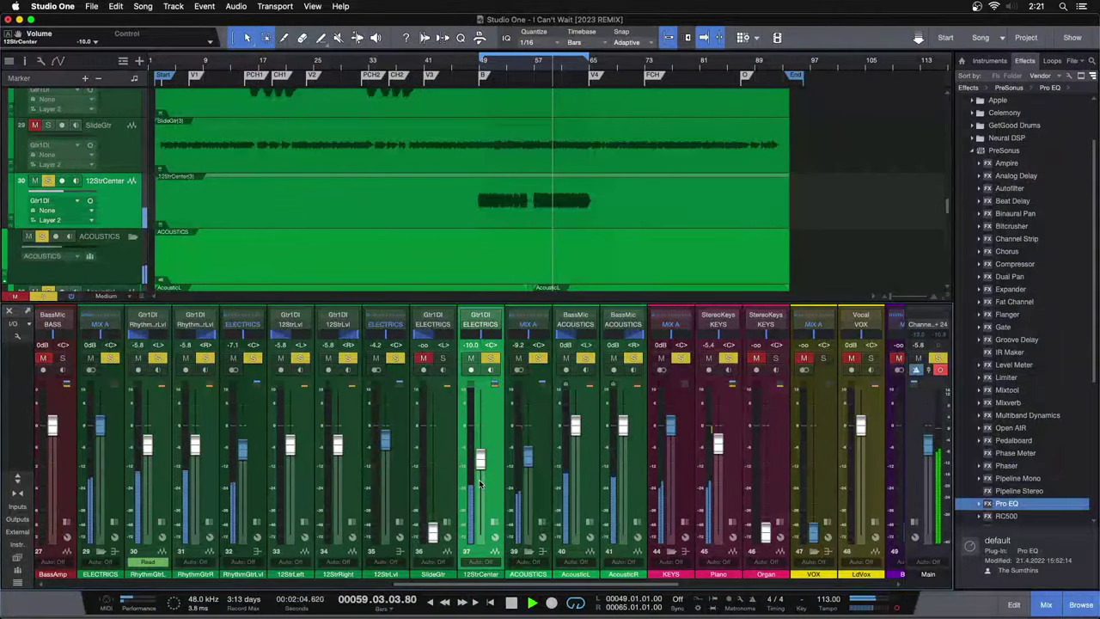
pyautogui.scroll(1, 478, 483)
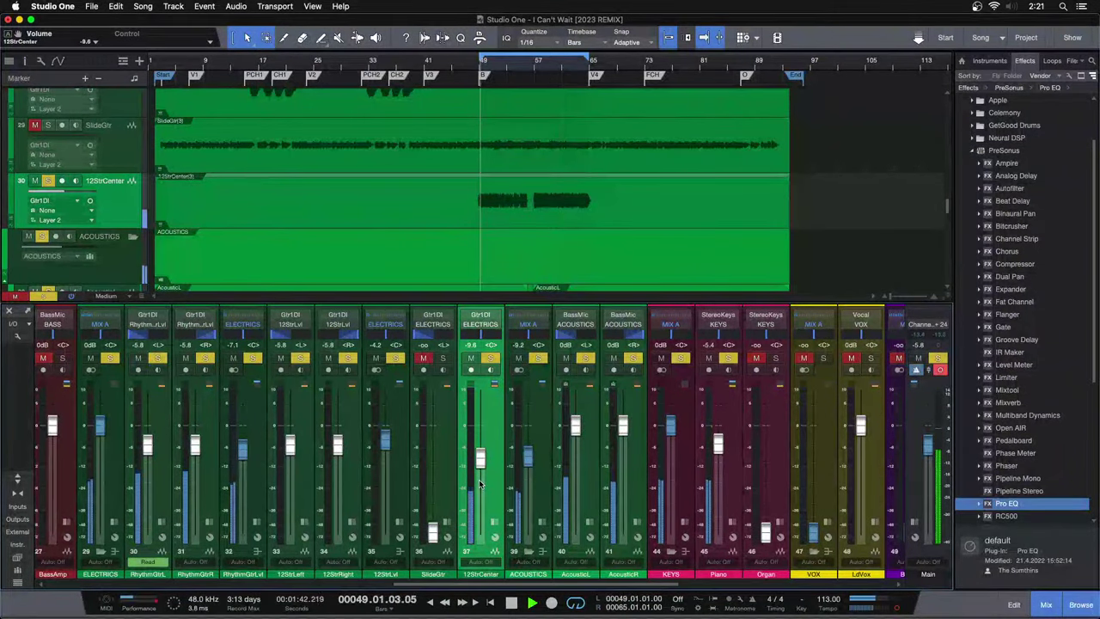
pyautogui.scroll(1, 479, 479)
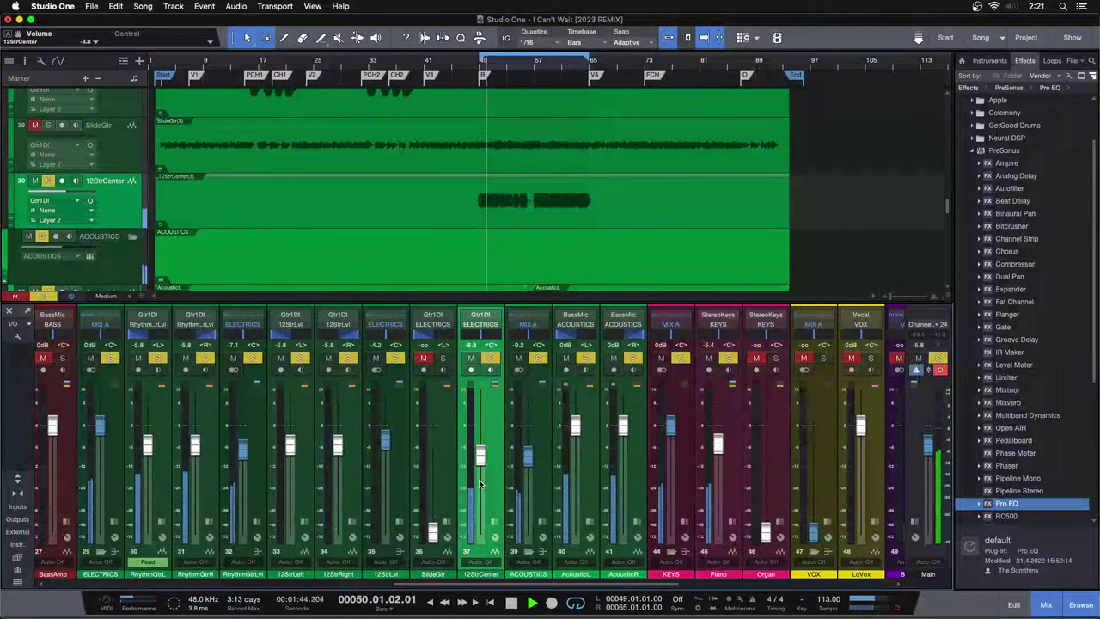
# Return the main output to stereo and set the 12StrCenter fader to -7.5 dB while replaying the bridge from bar 49.
pyautogui.scroll(1, 480, 460)
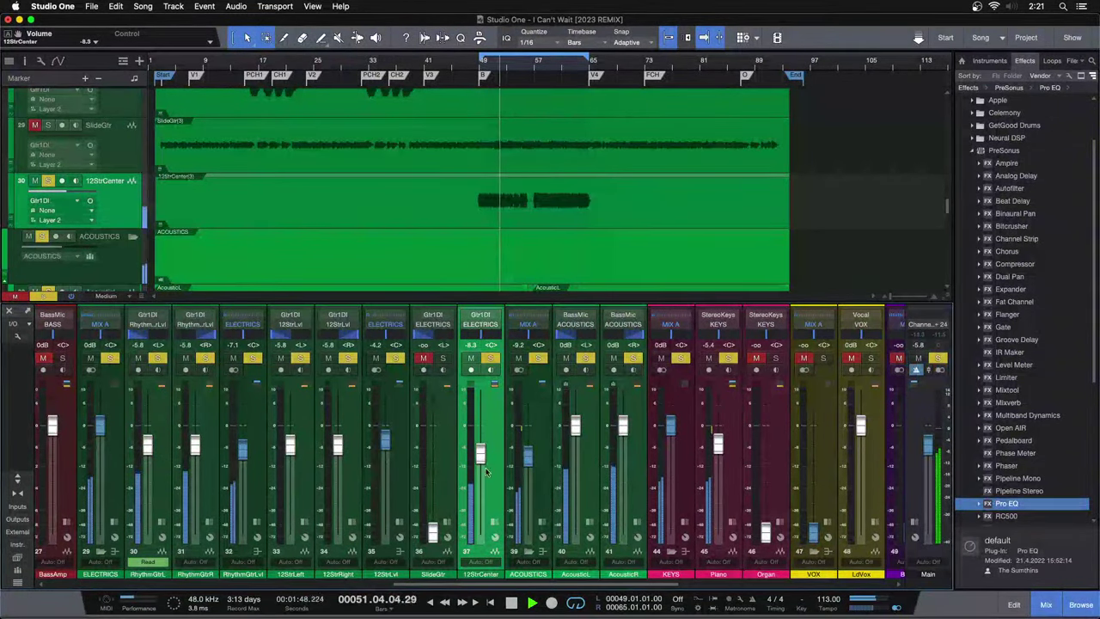
pyautogui.scroll(1, 481, 454)
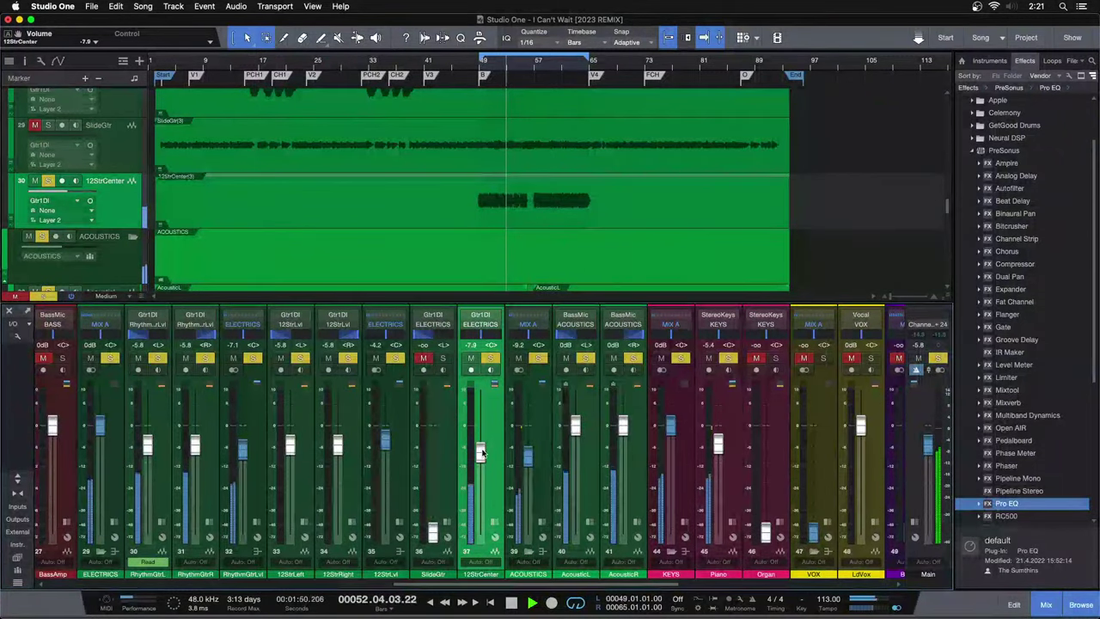
pyautogui.press('KP_1')
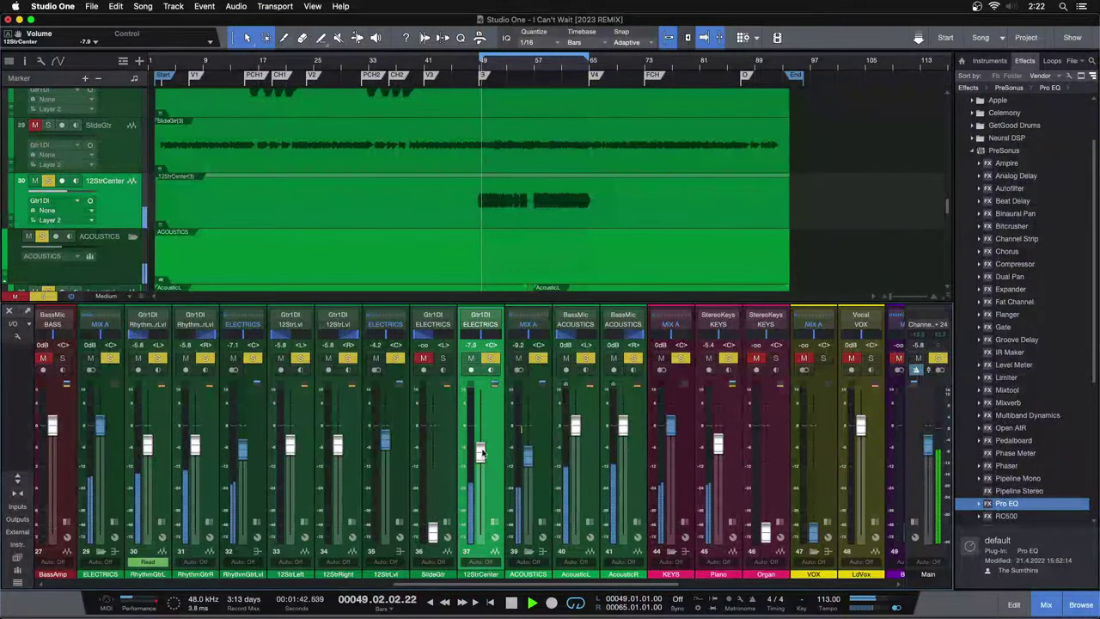
pyautogui.scroll(1, 483, 453)
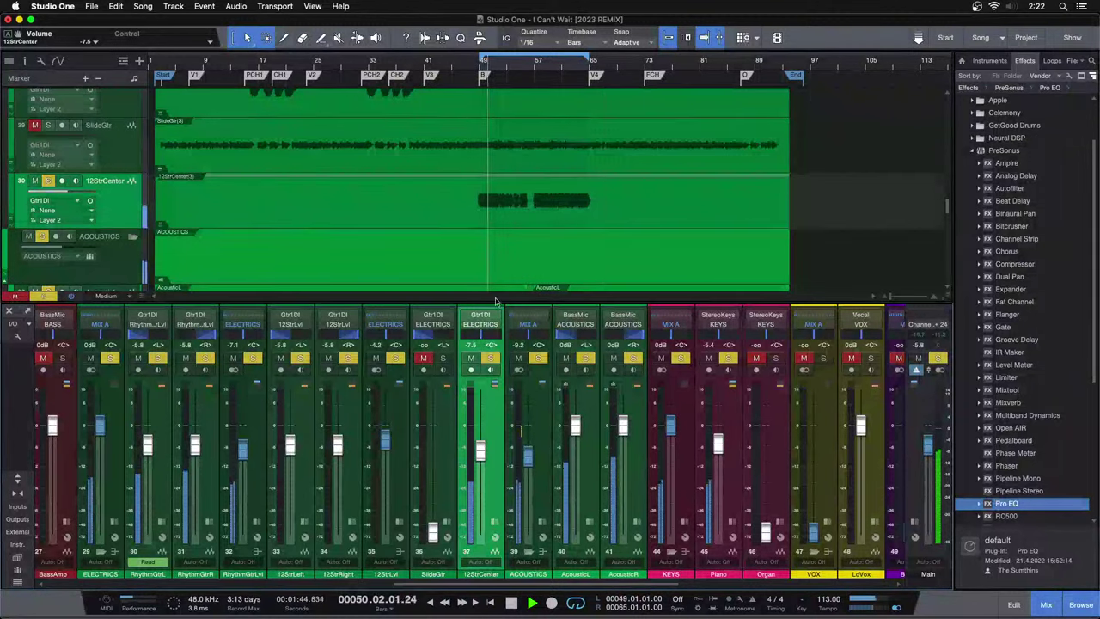
pyautogui.scroll(-3, 601, 182)
pyautogui.scroll(-5, 600, 181)
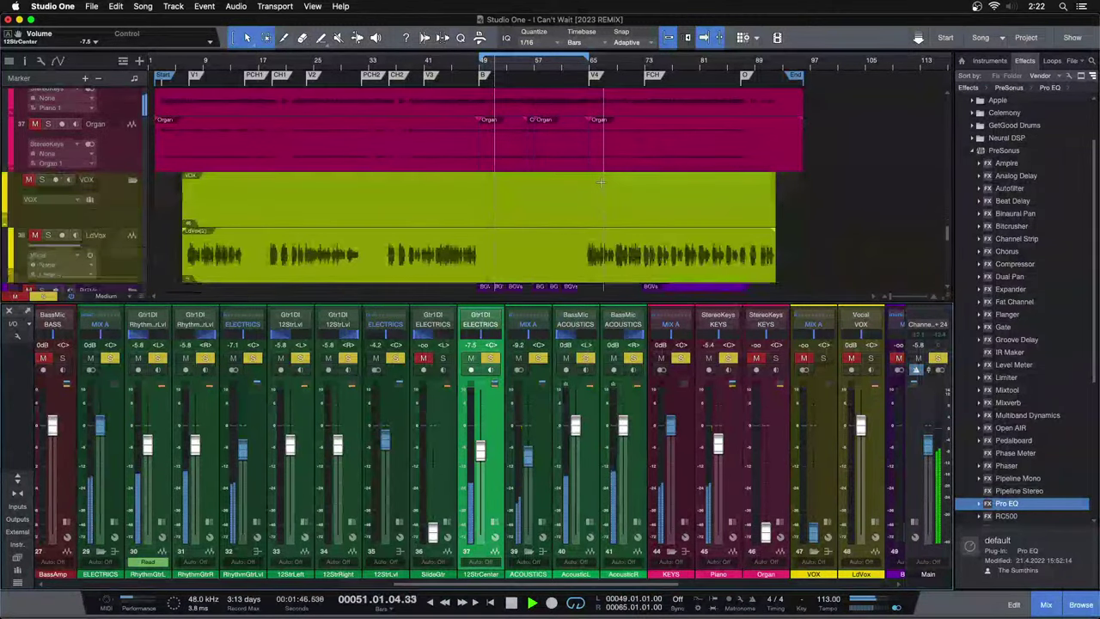
pyautogui.scroll(1, 480, 448)
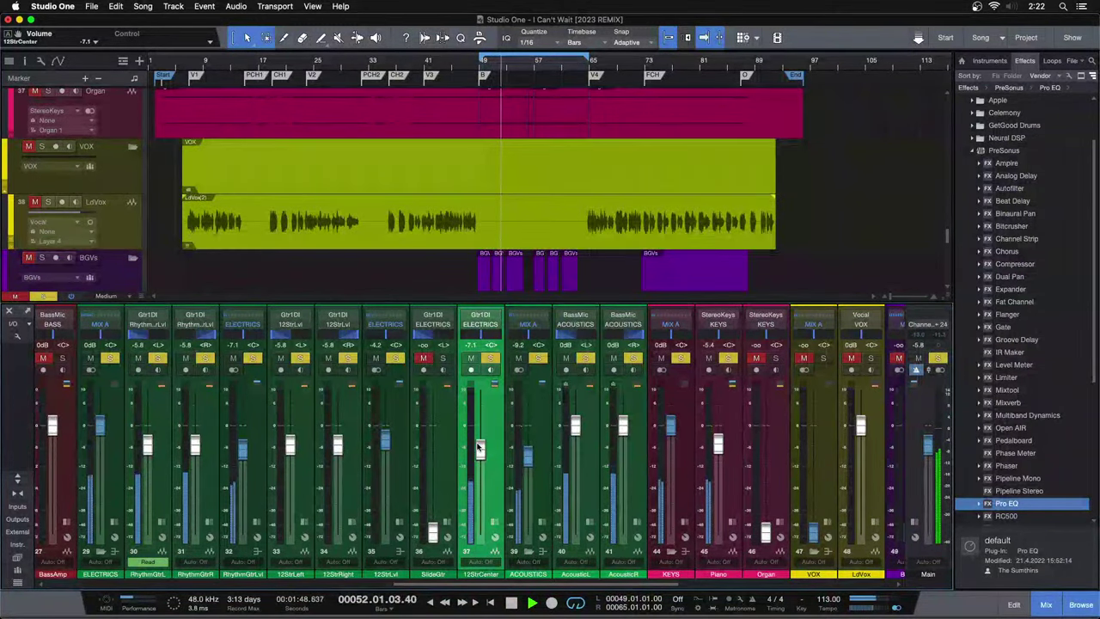
pyautogui.scroll(1, 480, 447)
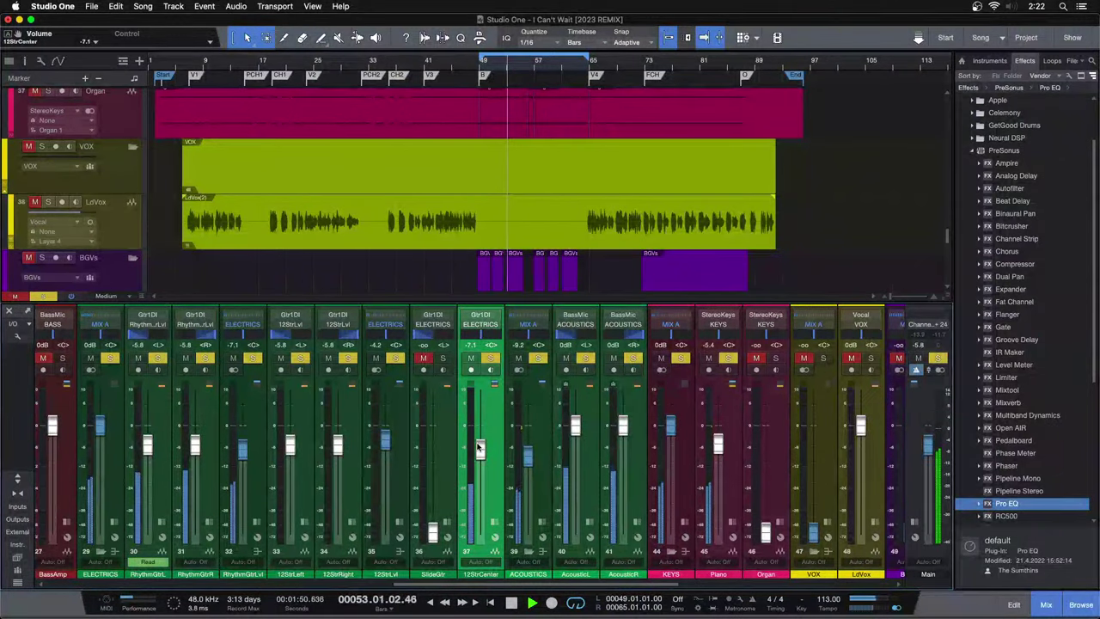
pyautogui.scroll(1, 480, 448)
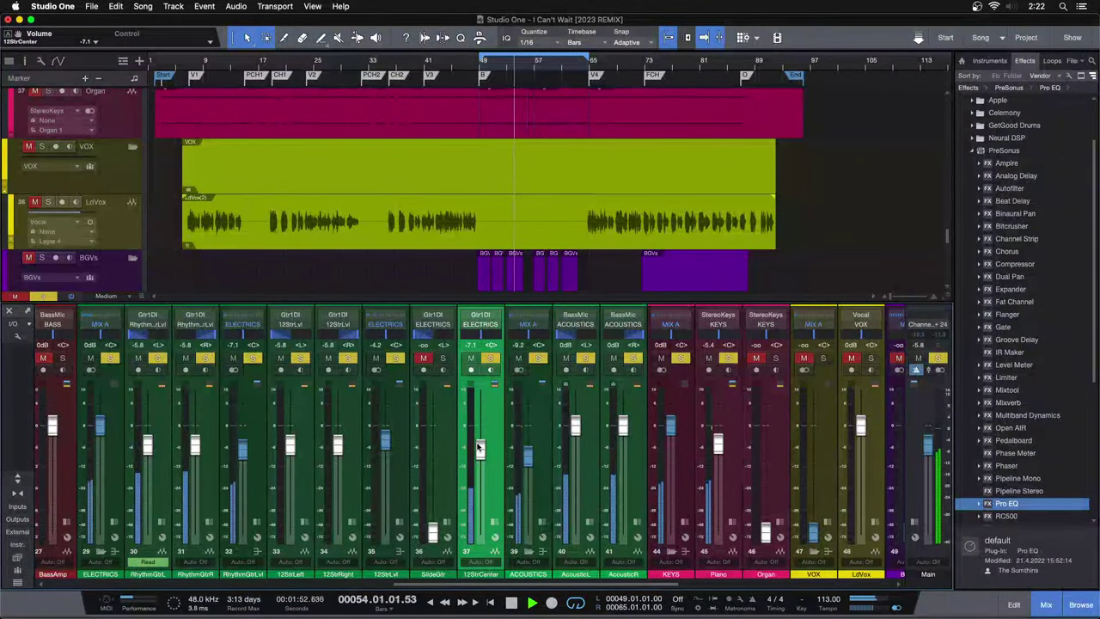
pyautogui.press('space')
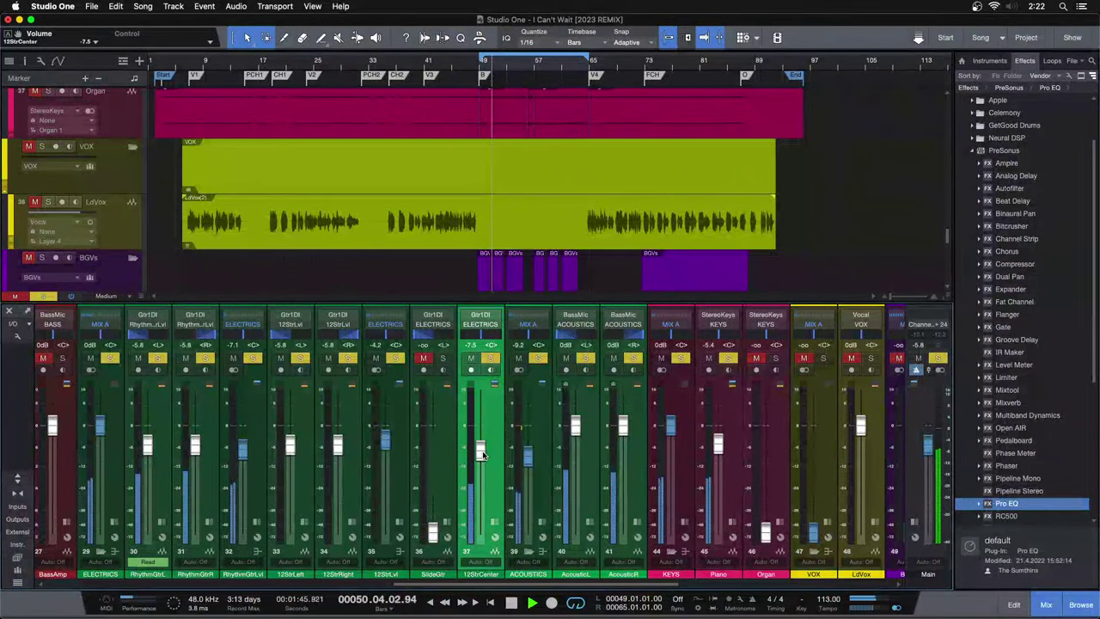
# Add SlideGtr to the soloed channels, then stop playback with all solos cleared and the main output in mono.
pyautogui.scroll(1, 521, 187)
pyautogui.scroll(12, 521, 188)
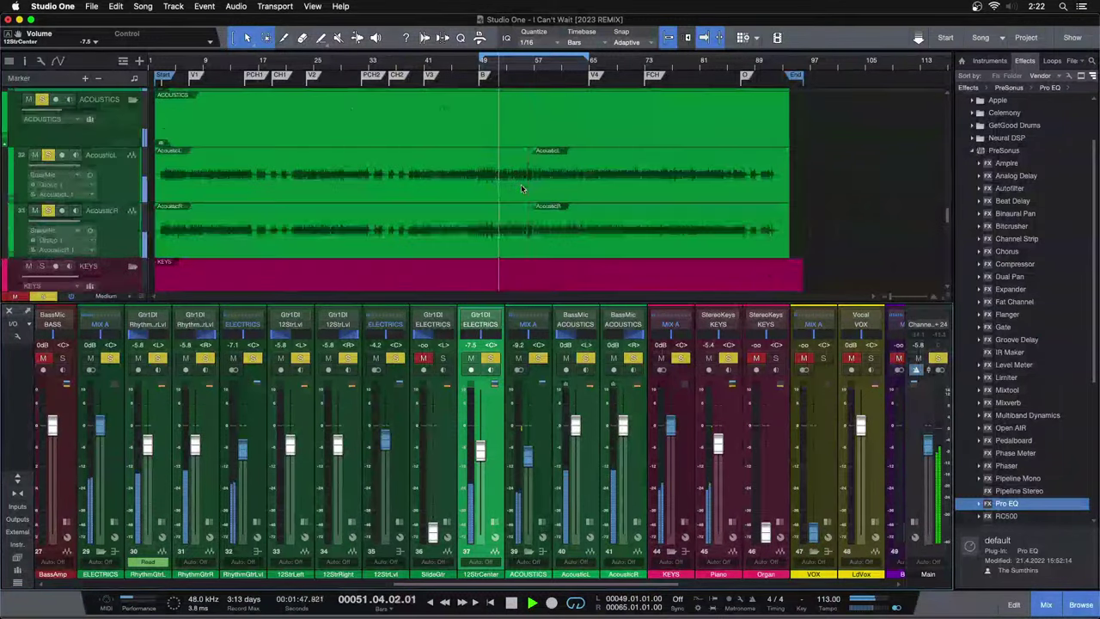
pyautogui.scroll(5, 521, 188)
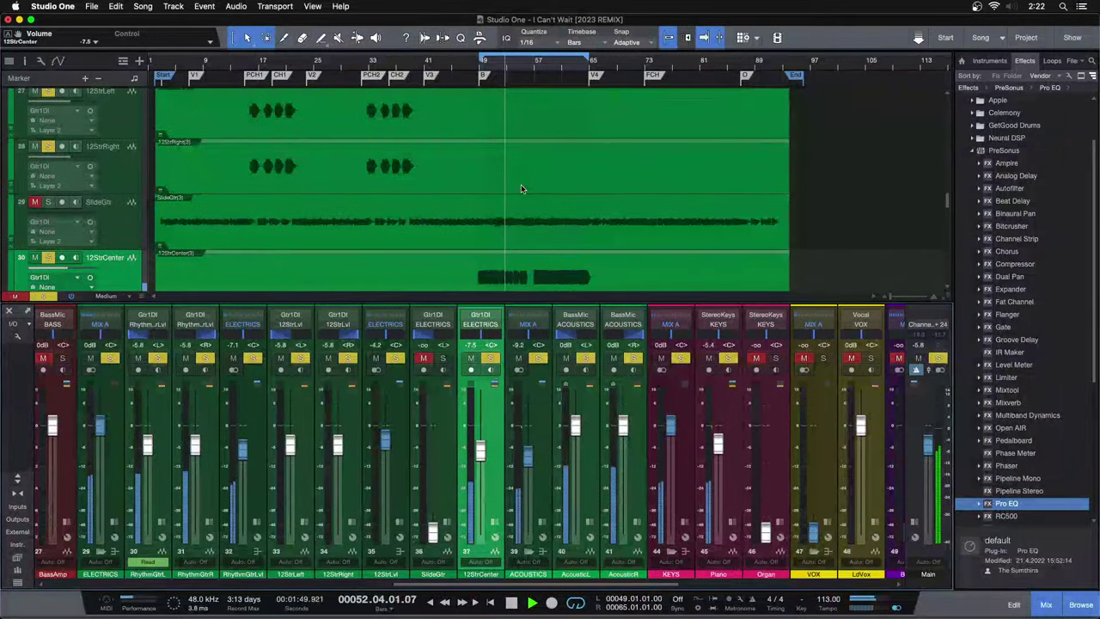
pyautogui.click(423, 358)
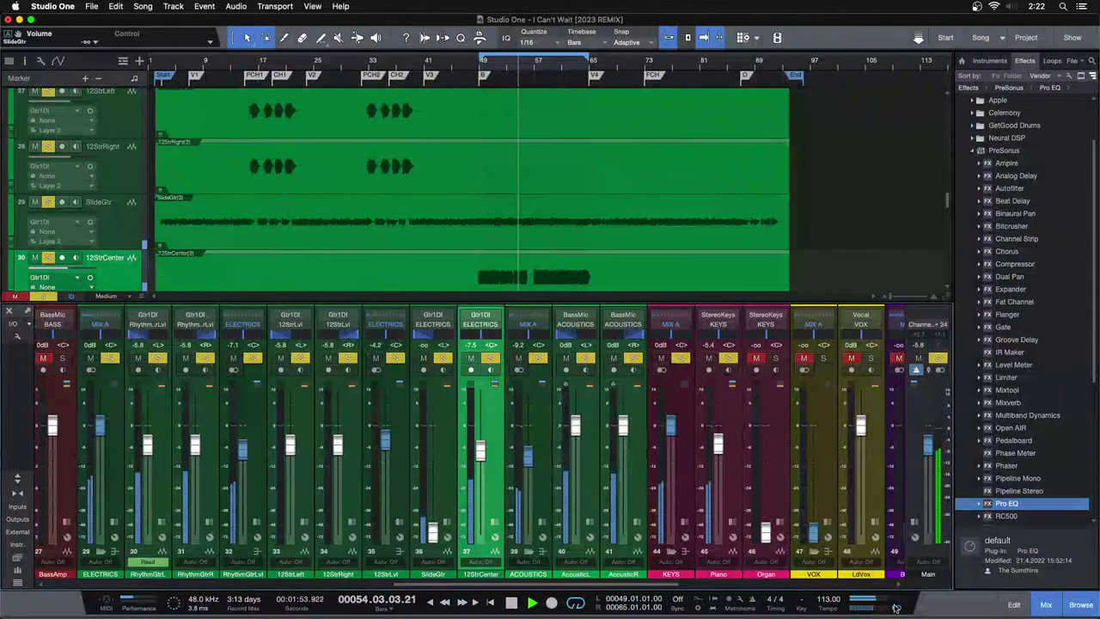
pyautogui.press('space')
pyautogui.hotkey('shift', 's')
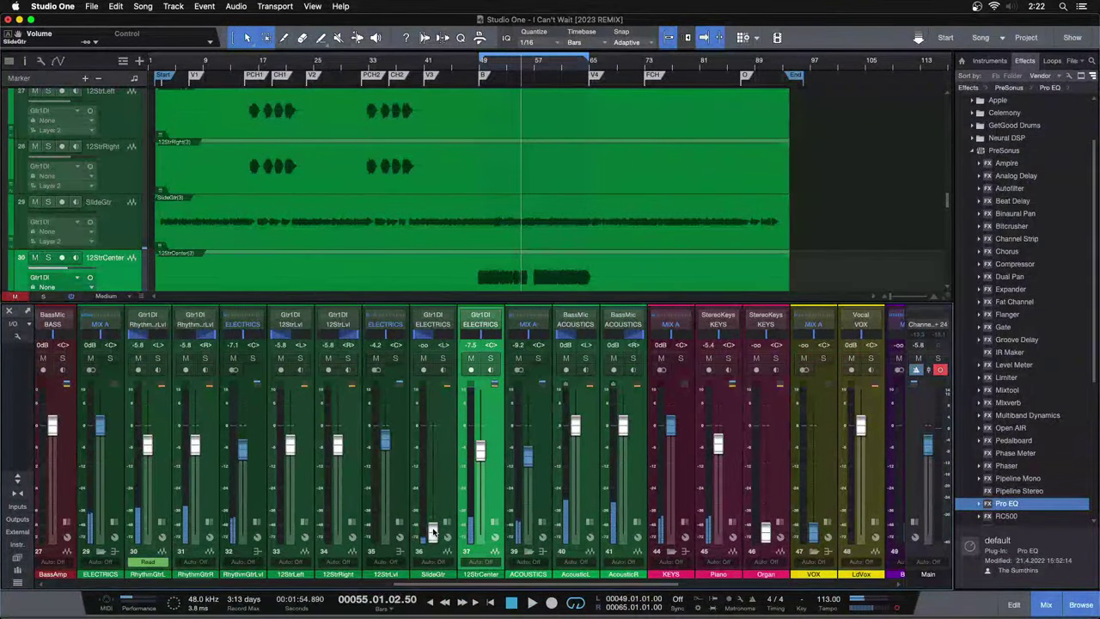
# Reset the SlideGtr fader to 0 dB, solo the channel and start playback.
pyautogui.keyDown('super'); pyautogui.click(432, 531); pyautogui.keyUp('super')
pyautogui.click(443, 358)
pyautogui.press('space')
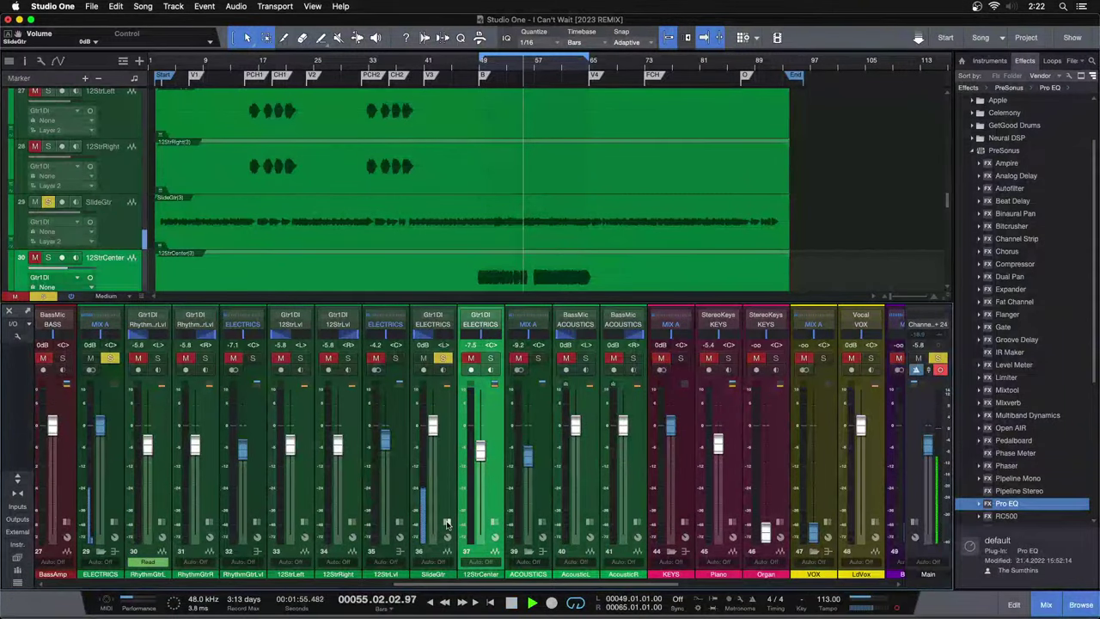
# Add a Pro EQ to the SlideGtr inserts and set its low cut to 303 Hz and high cut to 8.97 kHz.
pyautogui.doubleClick(449, 491)
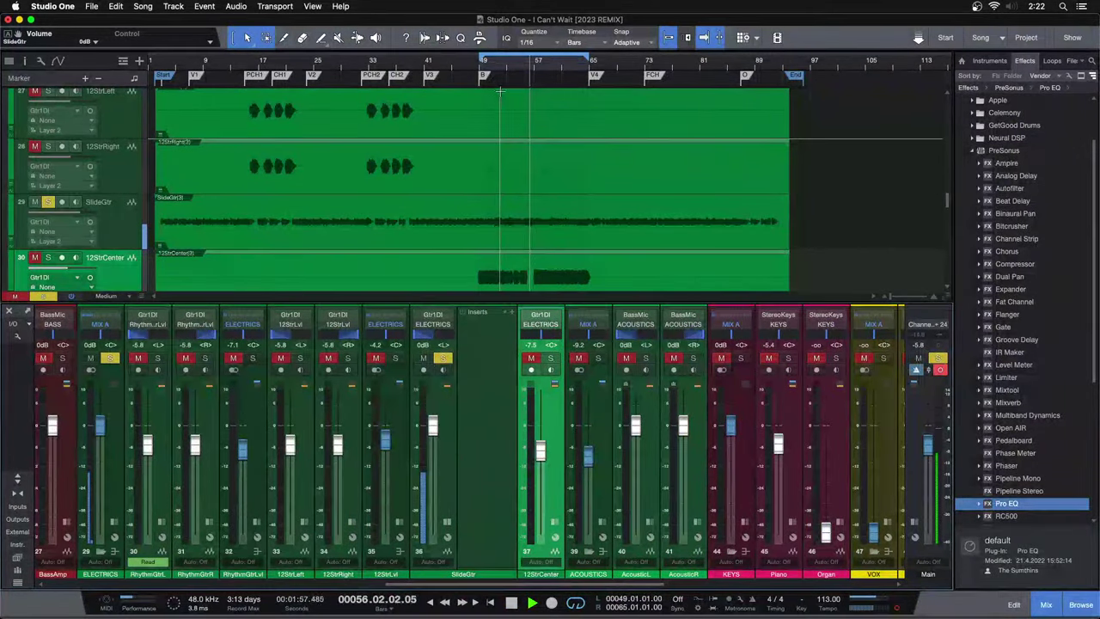
pyautogui.click(424, 67)
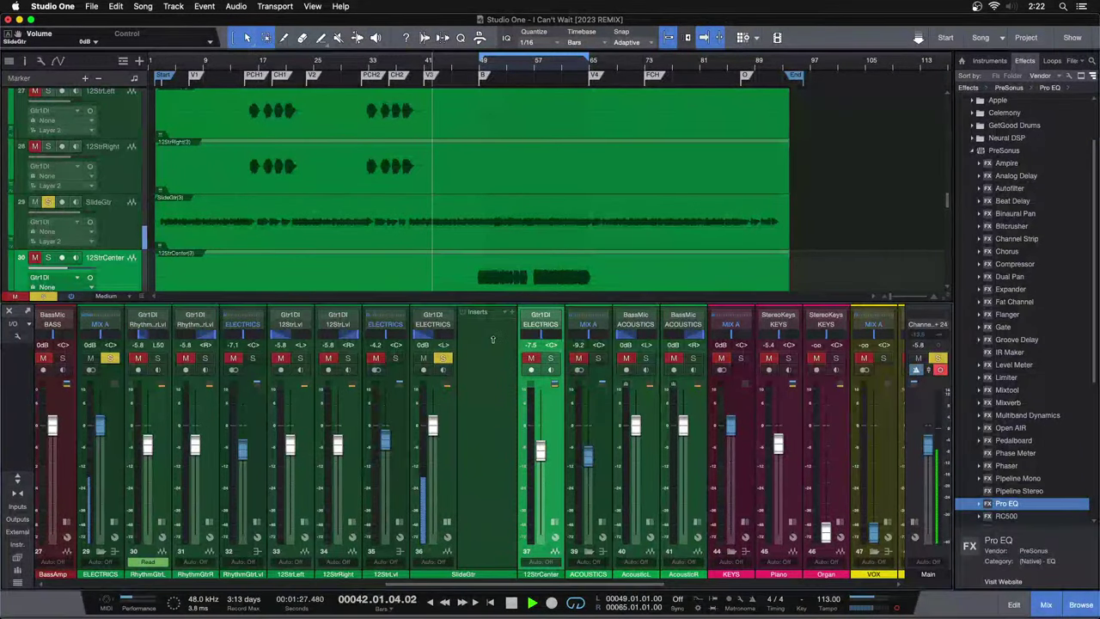
pyautogui.moveTo(489, 349); pyautogui.dragTo(487, 344)
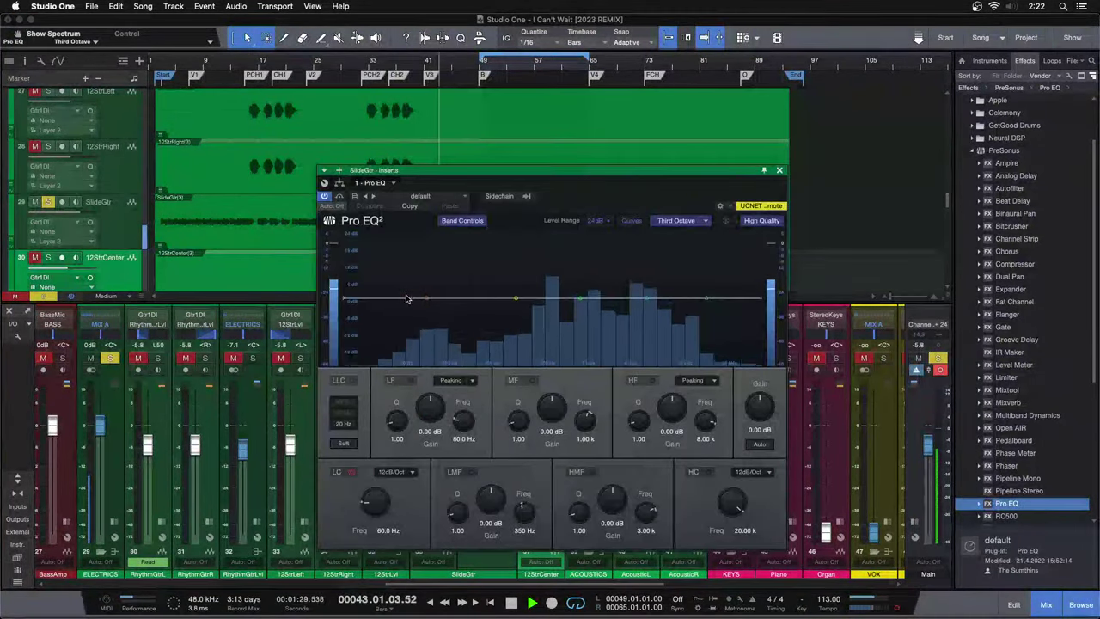
pyautogui.moveTo(404, 299); pyautogui.dragTo(507, 304)
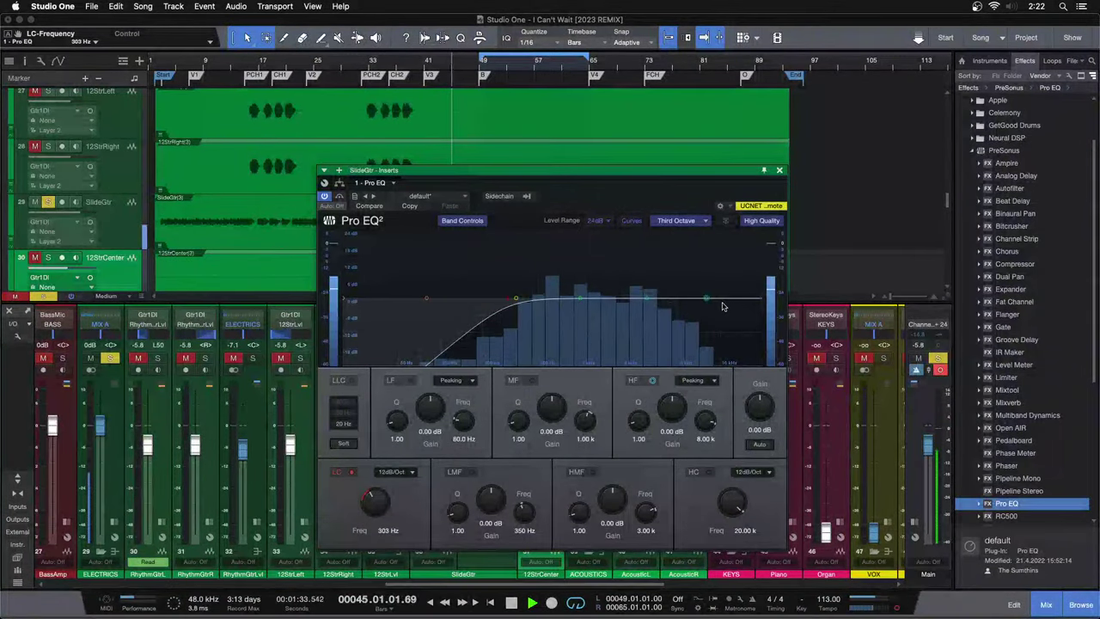
pyautogui.moveTo(751, 300); pyautogui.dragTo(712, 303)
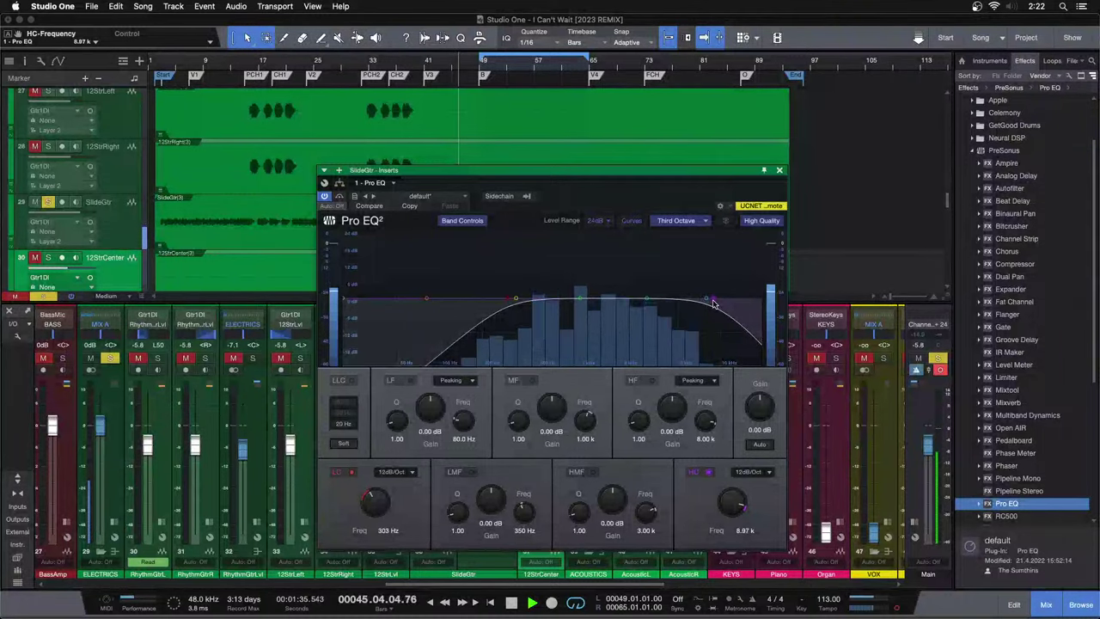
# Sweep the HMF boost across the slide guitar's spectrum, settling at 3.15 kHz with a gain of 2.88 dB.
pyautogui.moveTo(590, 302); pyautogui.dragTo(591, 255)
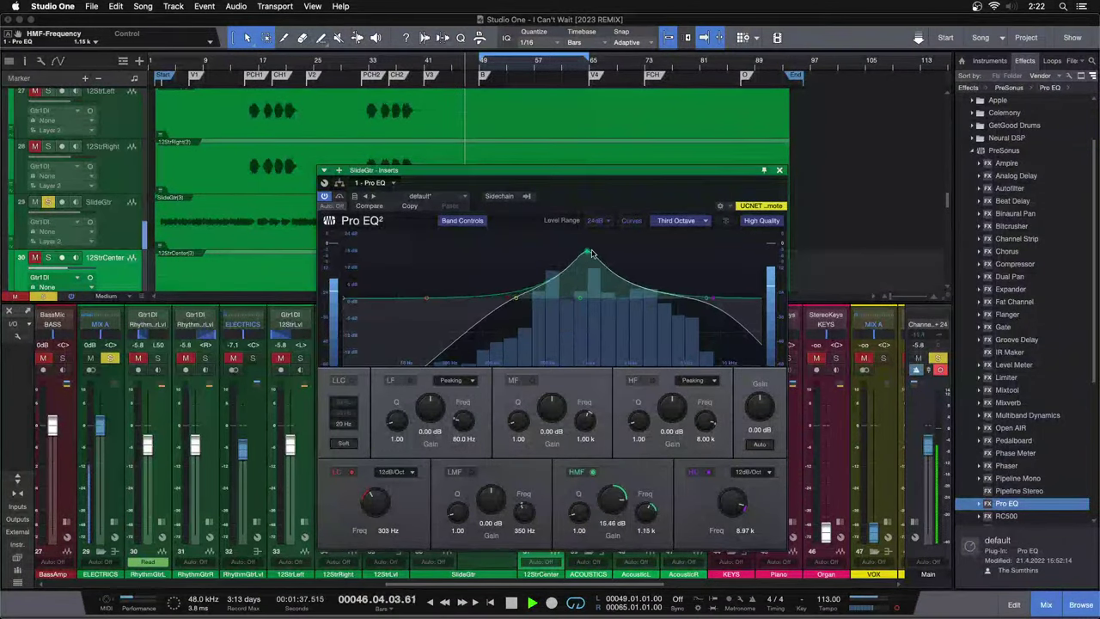
pyautogui.scroll(-3, 648, 277)
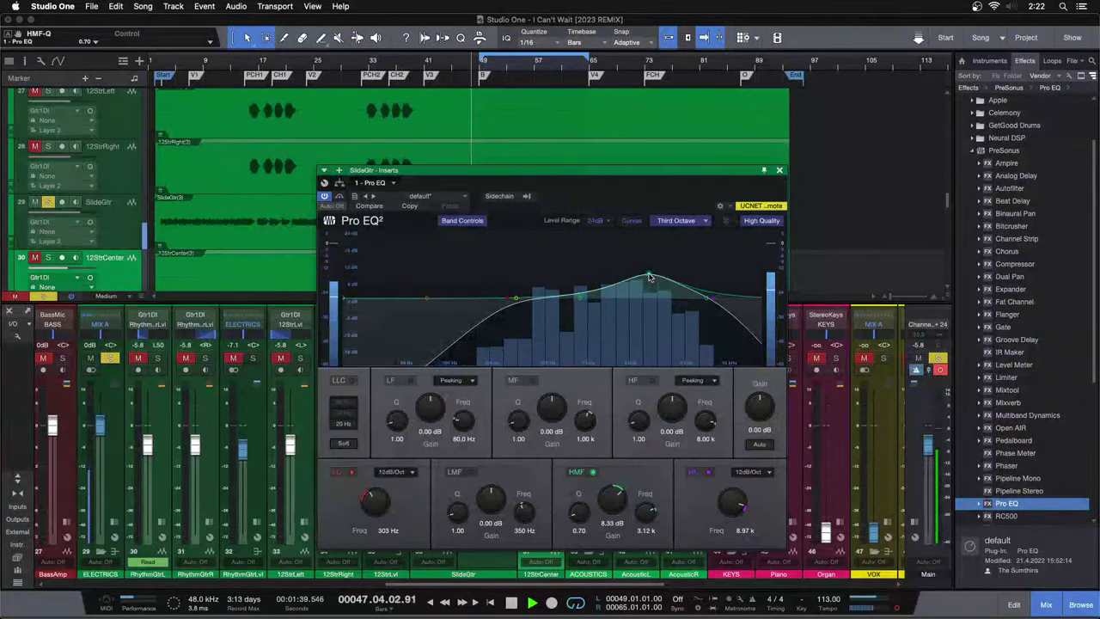
pyautogui.moveTo(649, 277); pyautogui.dragTo(650, 277)
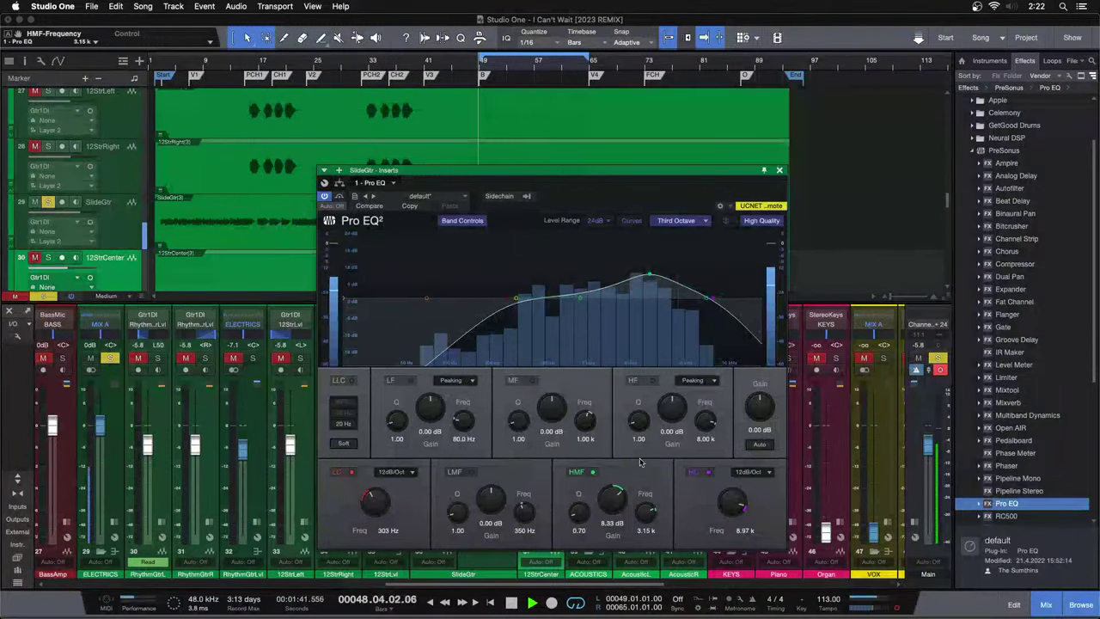
pyautogui.scroll(-5, 622, 495)
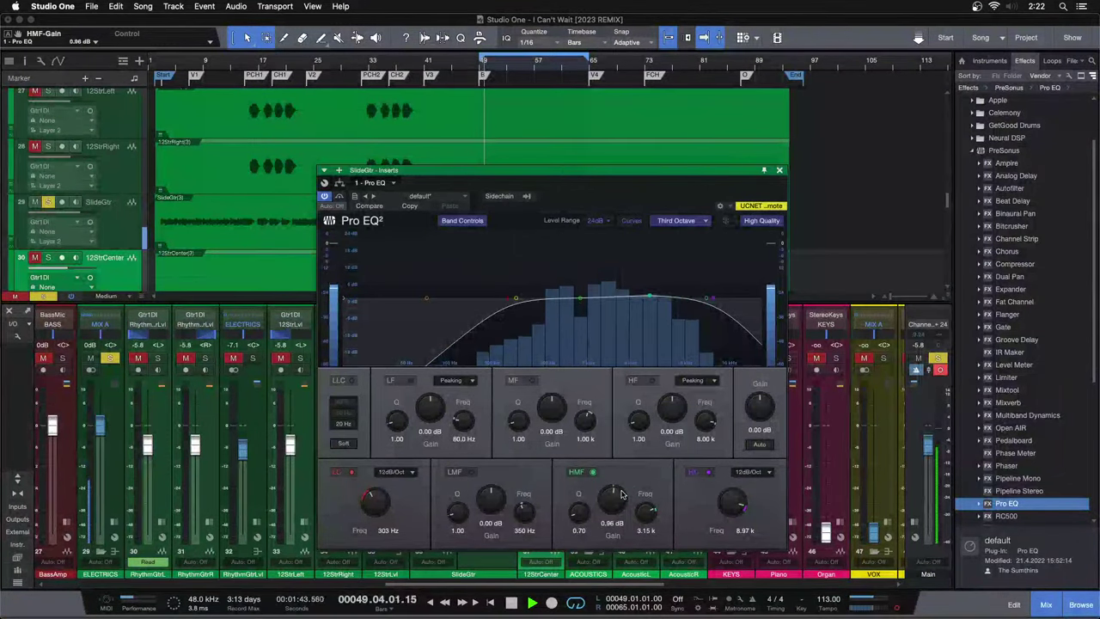
pyautogui.scroll(1, 622, 494)
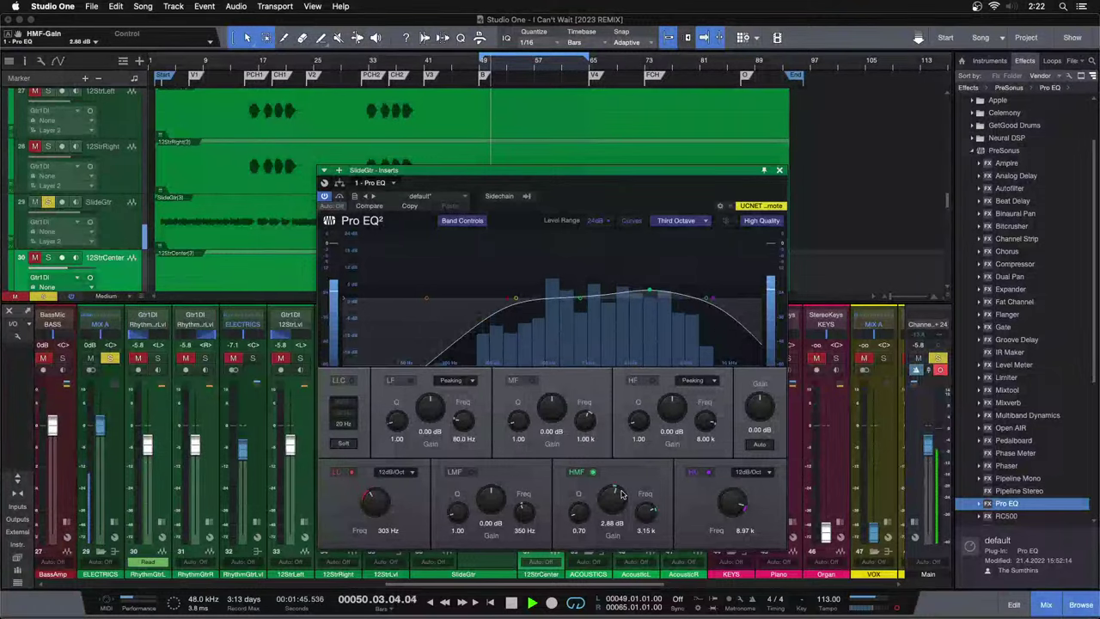
# Set the HMF band's Q to 1.00 and its gain to 0.00 dB, then close the equalizer.
pyautogui.click(580, 532)
pyautogui.write('1')
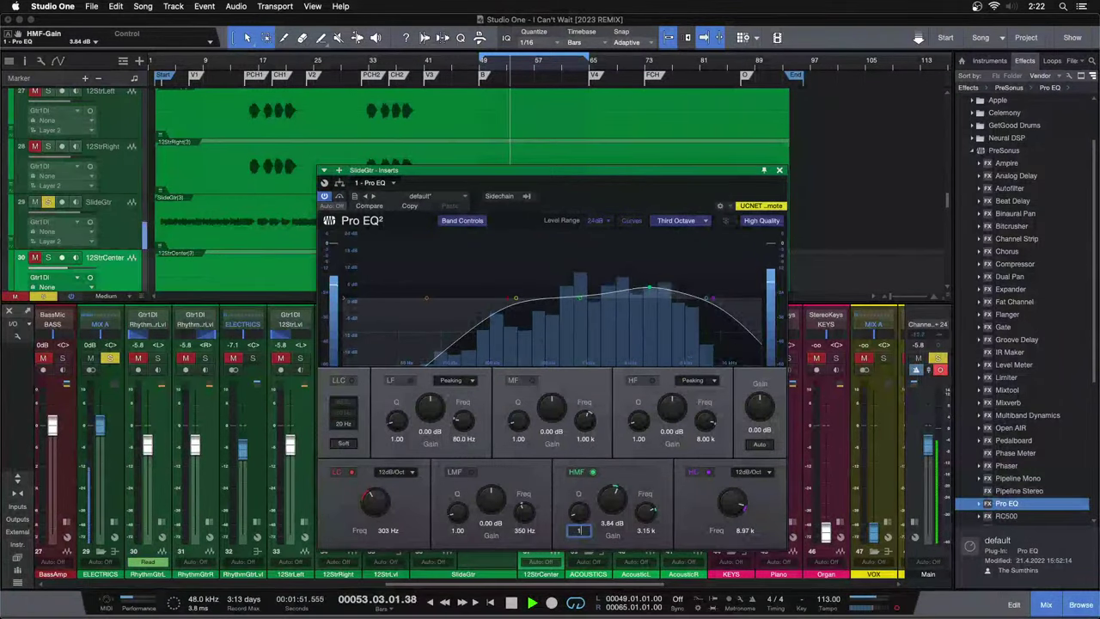
pyautogui.press('Return')
pyautogui.scroll(-2, 602, 502)
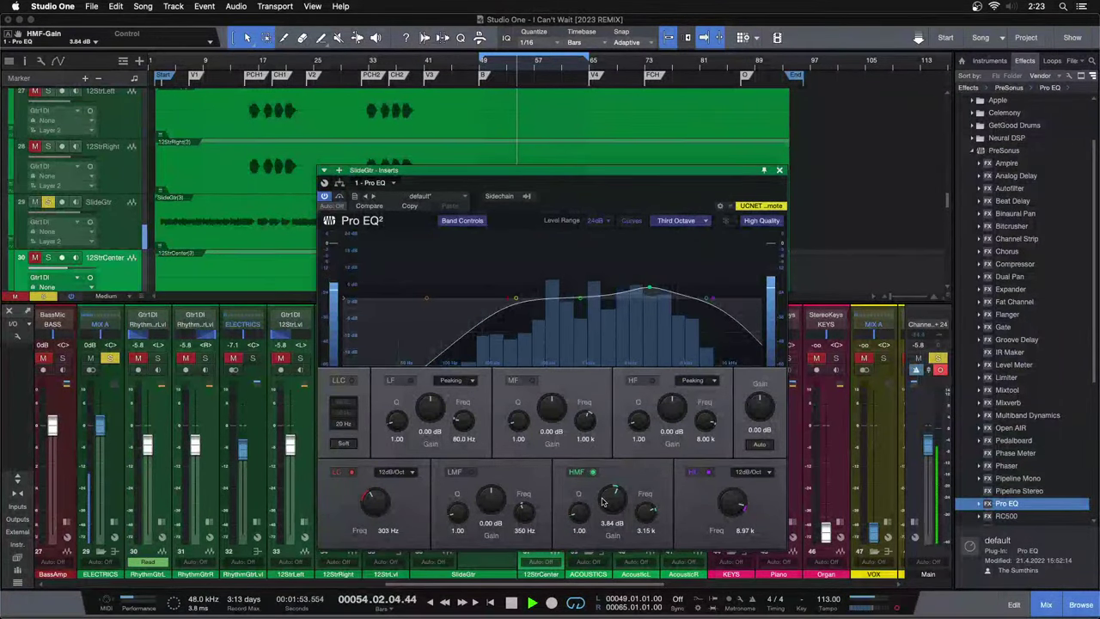
pyautogui.scroll(-2, 609, 501)
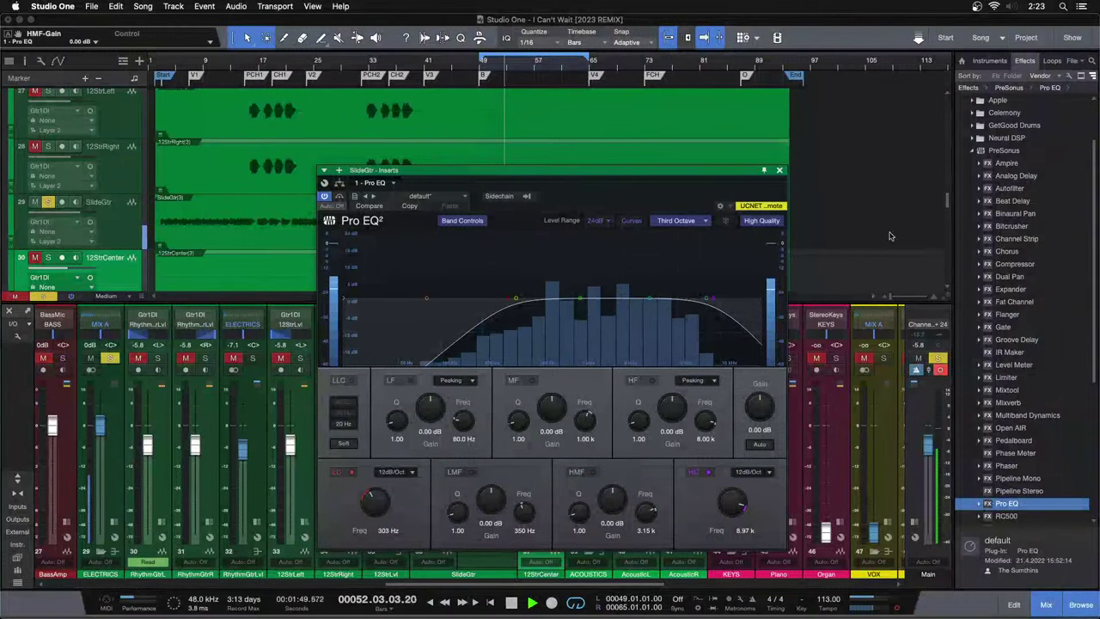
pyautogui.click(779, 171)
# Add Fat Channel after the Pro EQ on SlideGtr, choose the Everest C100A compressor, raise its gain reduction and set its gain to 3.10.
pyautogui.moveTo(1014, 302); pyautogui.dragTo(471, 349)
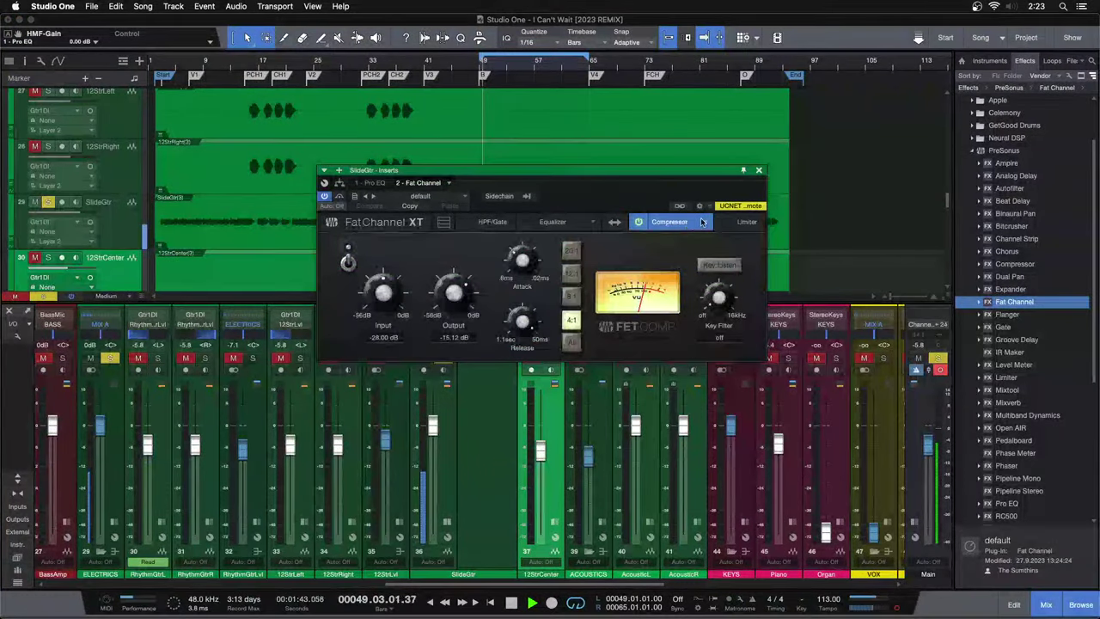
pyautogui.click(643, 327)
pyautogui.click(645, 324)
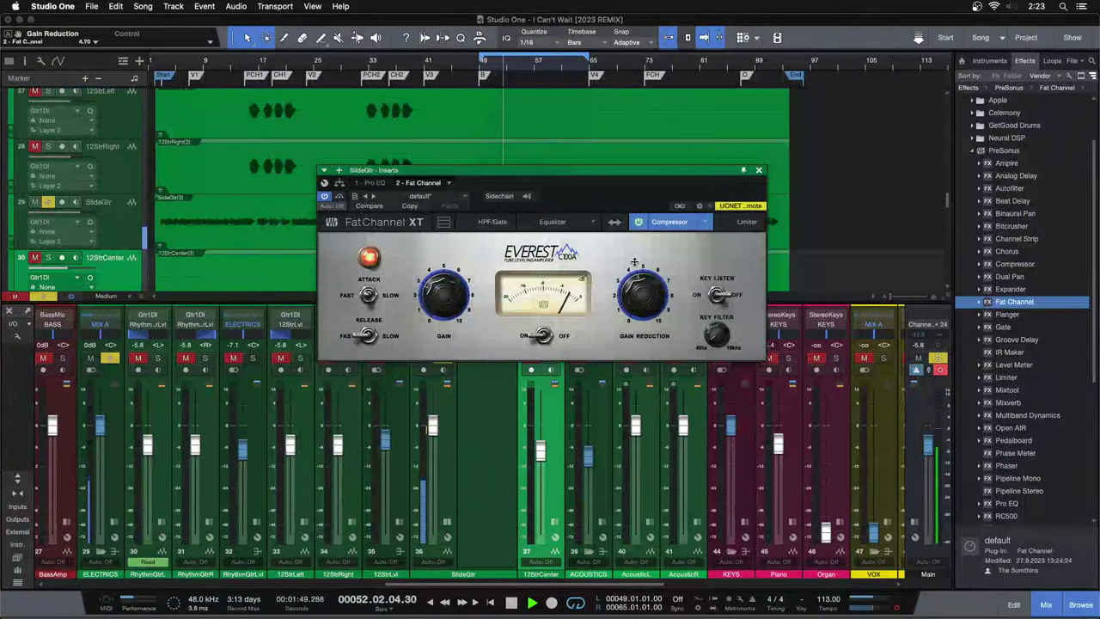
pyautogui.scroll(2, 646, 301)
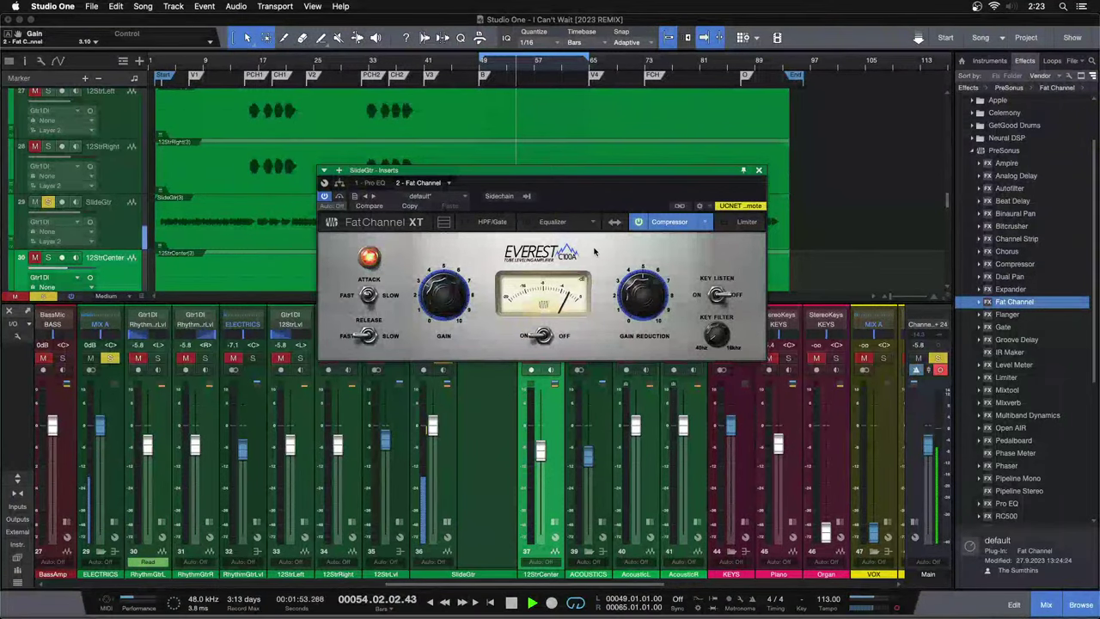
# Raise the Pro EQ's HMF gain to 2.88 dB, close the plug-in window and lower the SlideGtr fader to -8.1 dB.
pyautogui.click(373, 183)
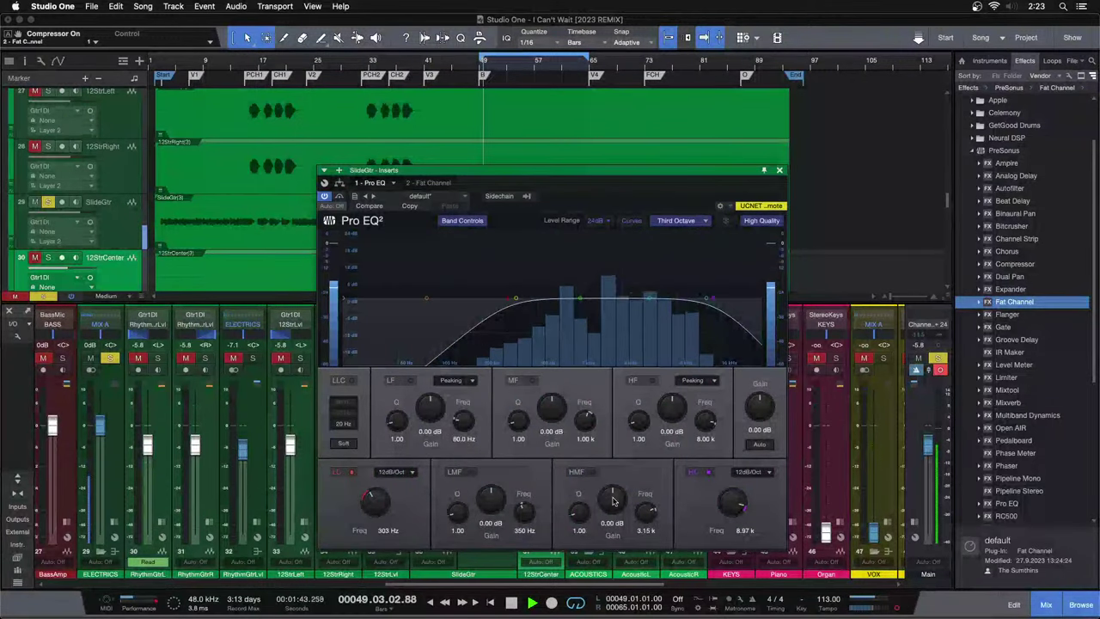
pyautogui.scroll(2, 614, 509)
pyautogui.scroll(4, 613, 509)
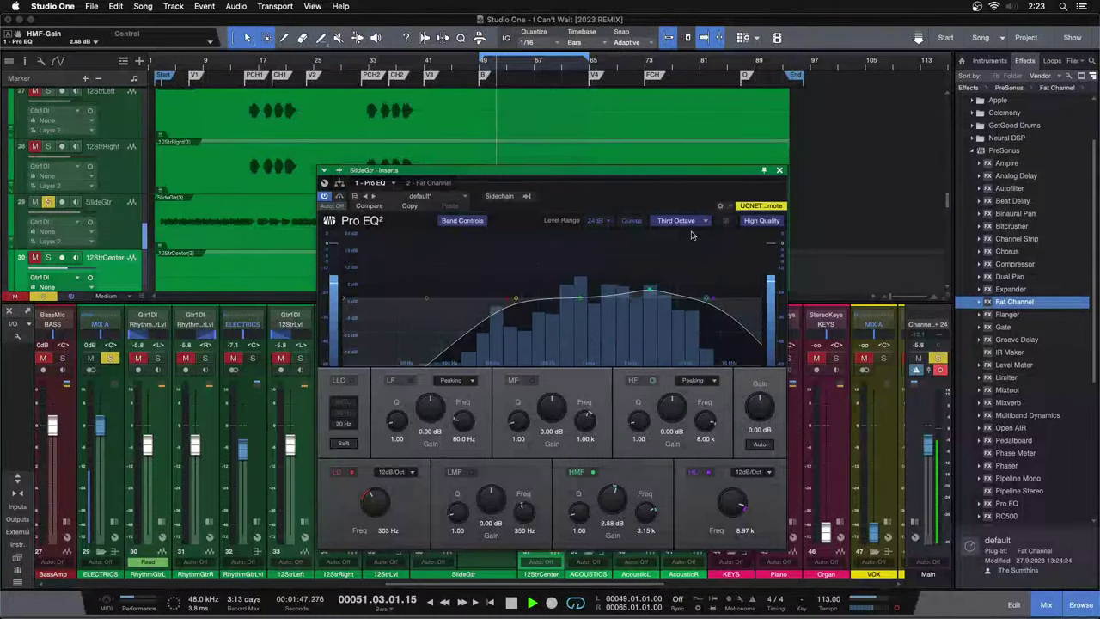
pyautogui.click(779, 171)
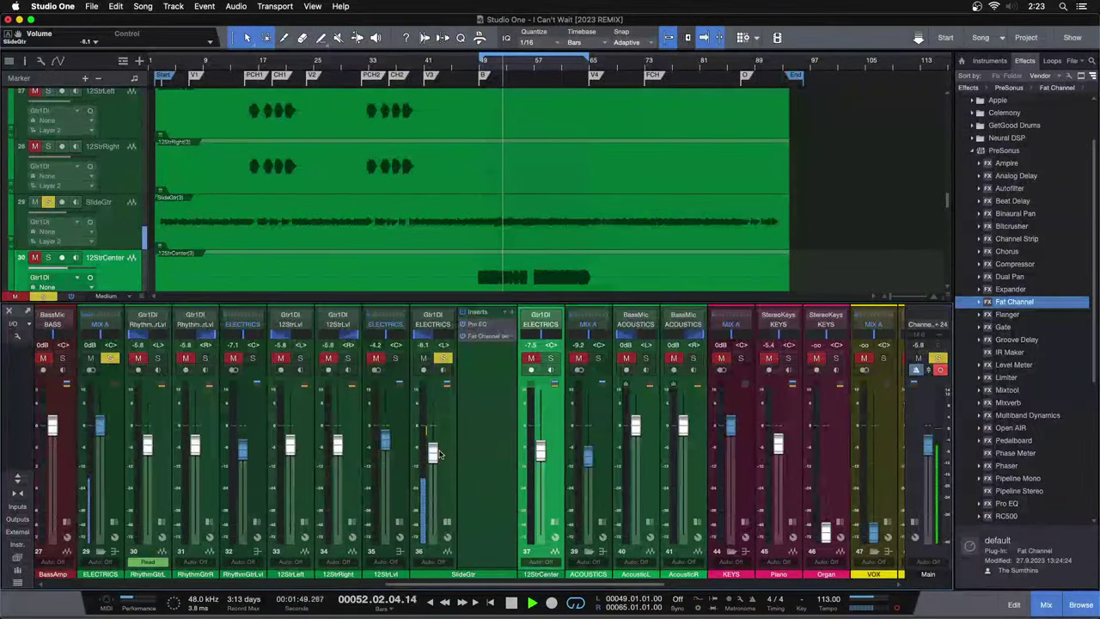
# Solo RhythmGtrLvl, 12StrLvl, ACOUSTICS, Piano and 12StrCenter, and set the 12StrCenter fader to -7.9 dB against them.
pyautogui.click(253, 358)
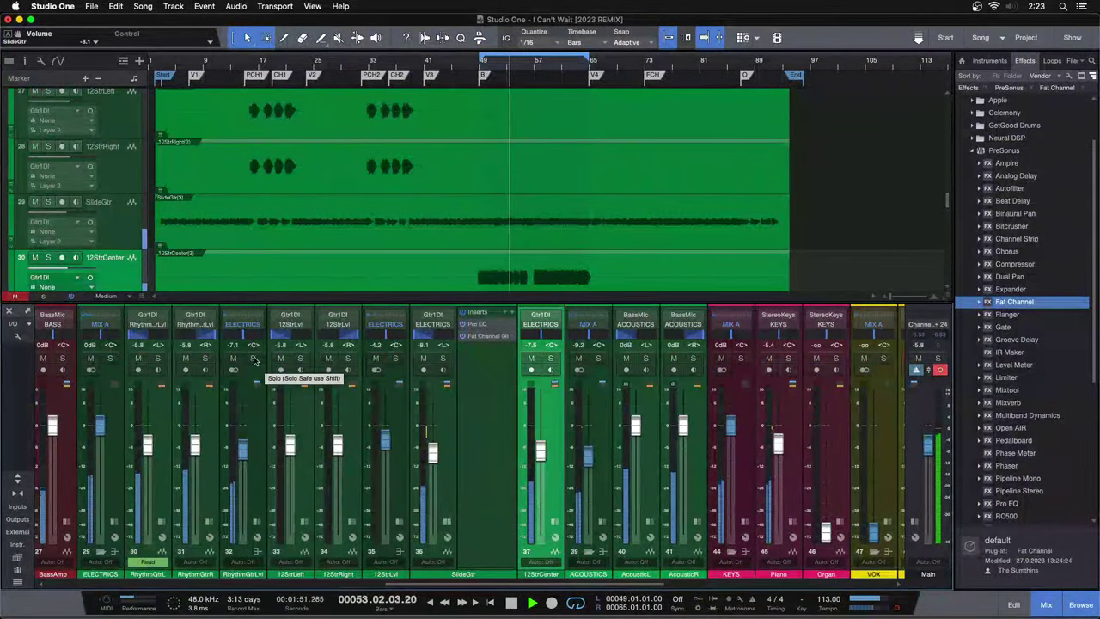
pyautogui.click(394, 357)
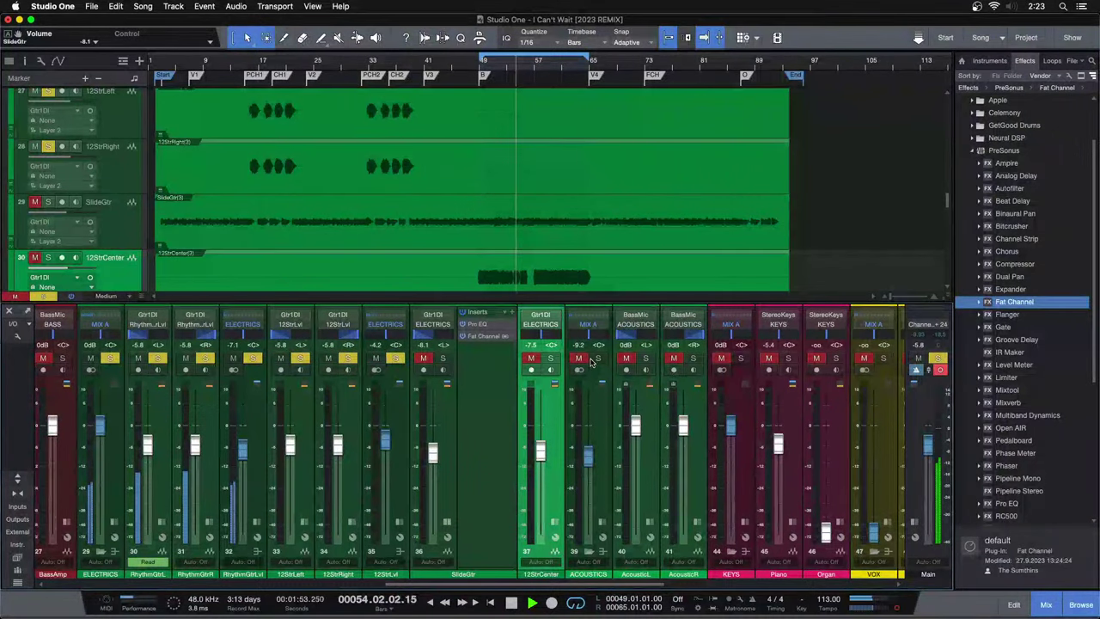
pyautogui.click(645, 357)
pyautogui.click(694, 358)
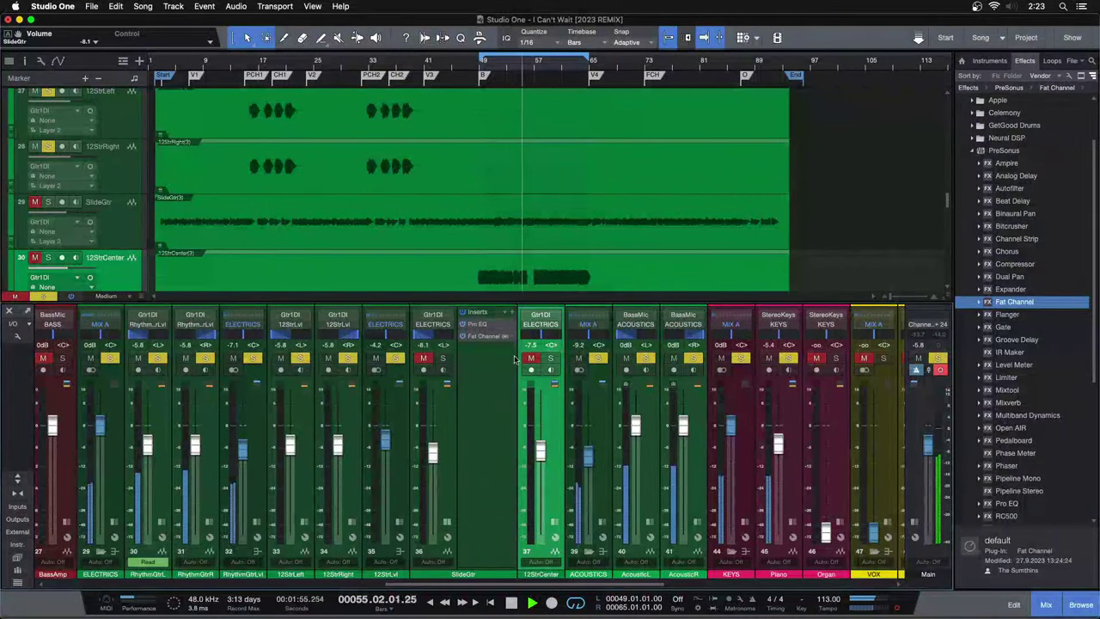
pyautogui.click(551, 357)
pyautogui.moveTo(541, 450); pyautogui.dragTo(540, 454)
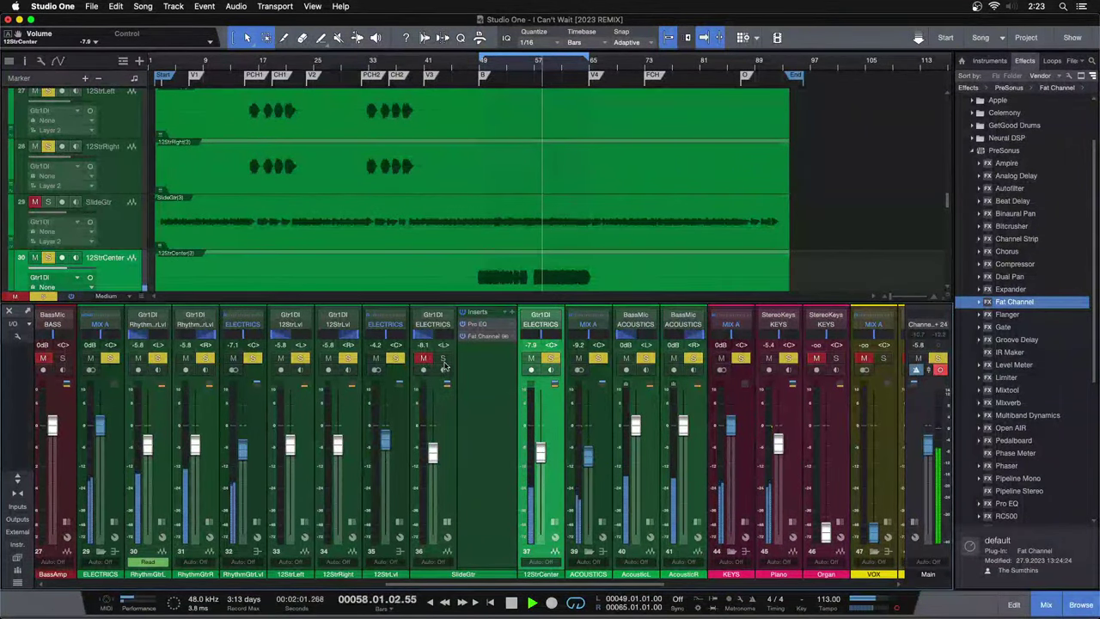
# Add SlideGtr to the soloed channels, unsolo 12StrCenter, and raise SlideGtr to -7.1 dB while playing the intro from bar 3.
pyautogui.click(442, 358)
pyautogui.moveTo(434, 453); pyautogui.dragTo(432, 453)
pyautogui.click(550, 358)
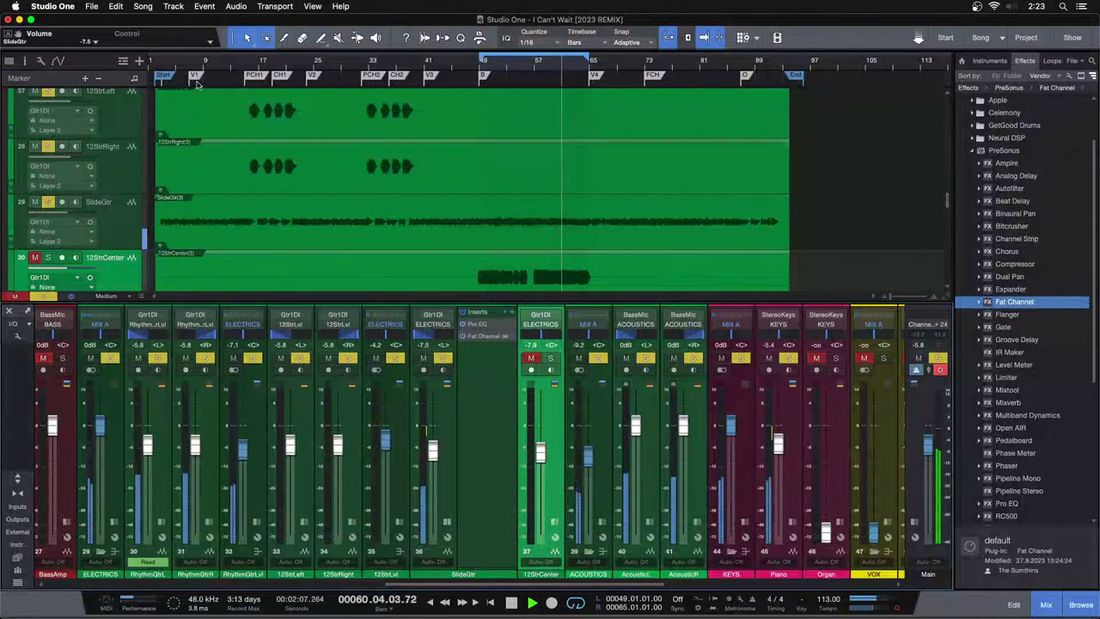
pyautogui.click(165, 76)
pyautogui.moveTo(433, 453); pyautogui.dragTo(435, 449)
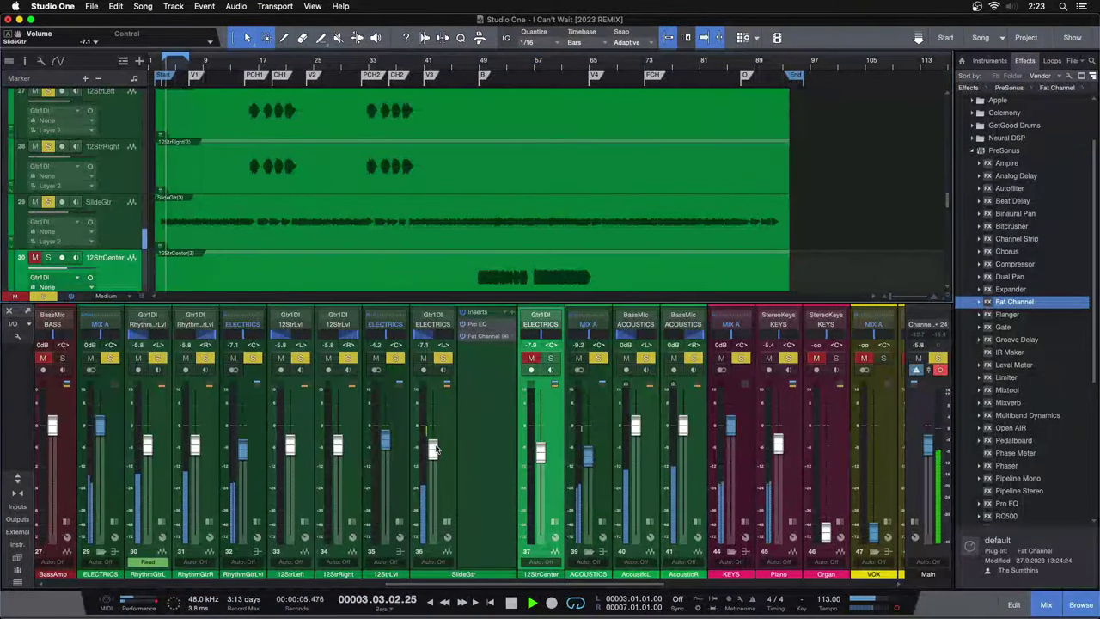
# Collapse the SlideGtr inserts, return the main output to stereo and fine-tune the SlideGtr fader between -7.5 and -7.1 dB.
pyautogui.doubleClick(449, 547)
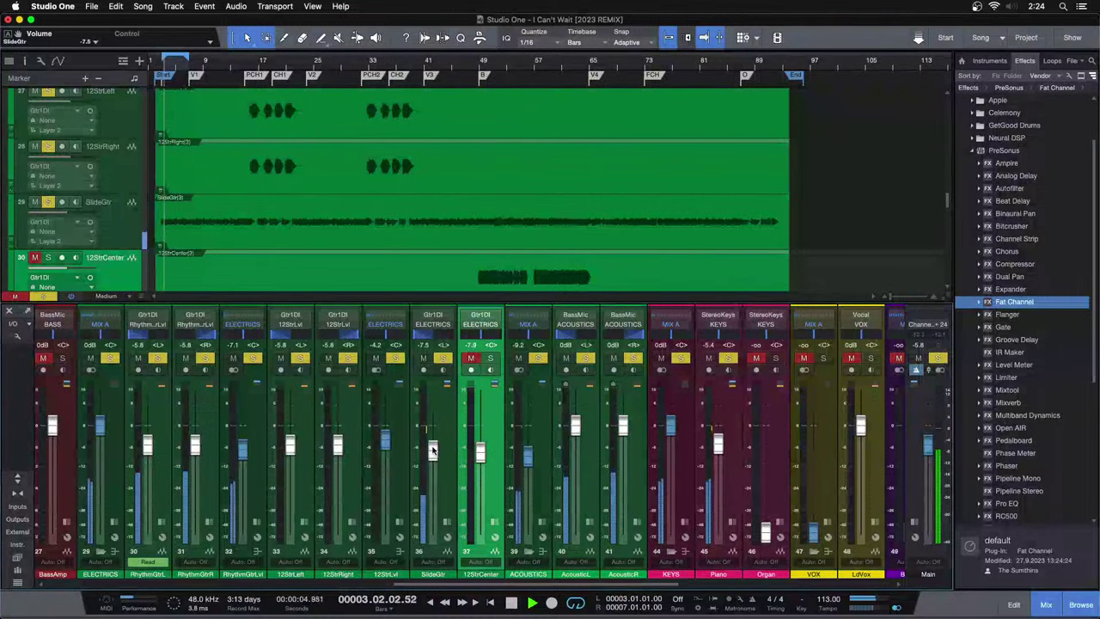
pyautogui.scroll(1, 433, 450)
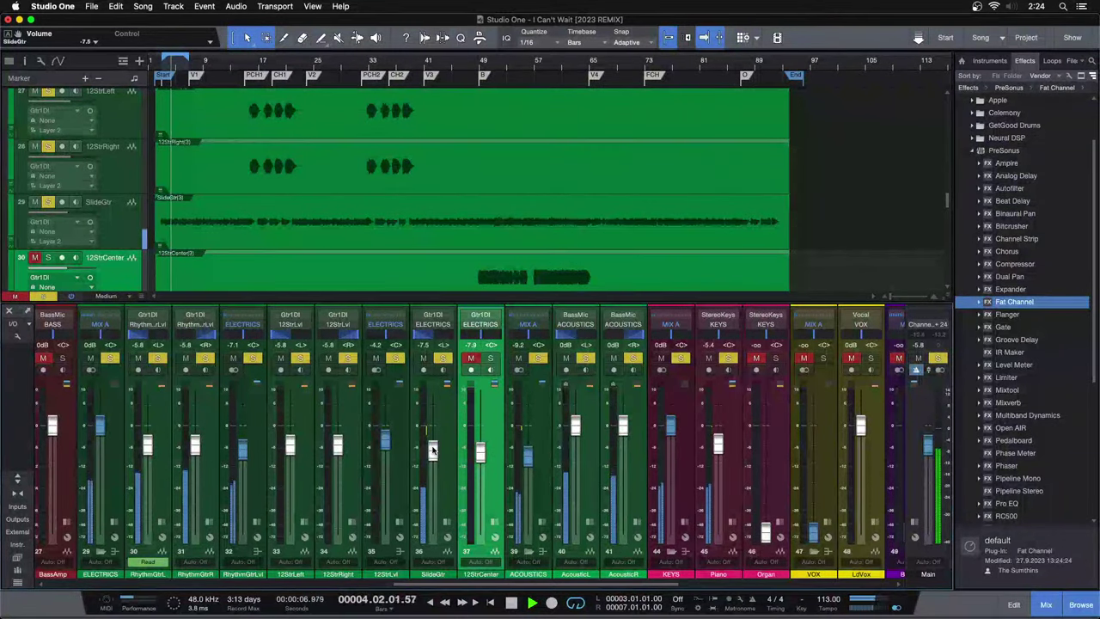
pyautogui.moveTo(433, 454); pyautogui.dragTo(434, 452)
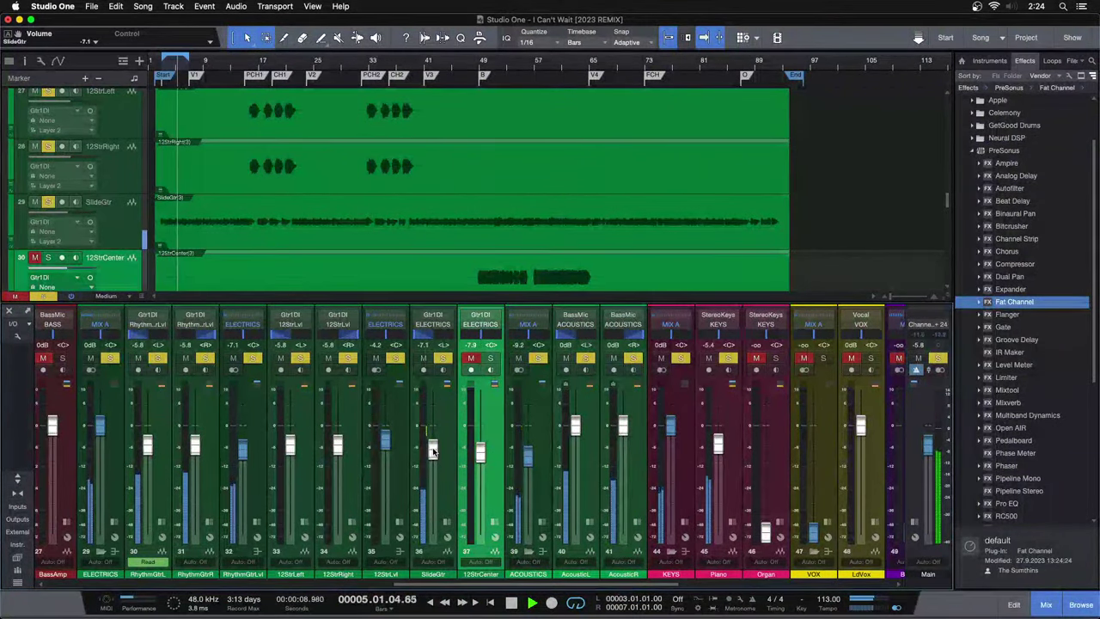
# Solo 12StrCenter again and, over the bridge from bar 49, set SlideGtr to -7.1 dB and 12StrCenter to -7.5 dB.
pyautogui.click(487, 358)
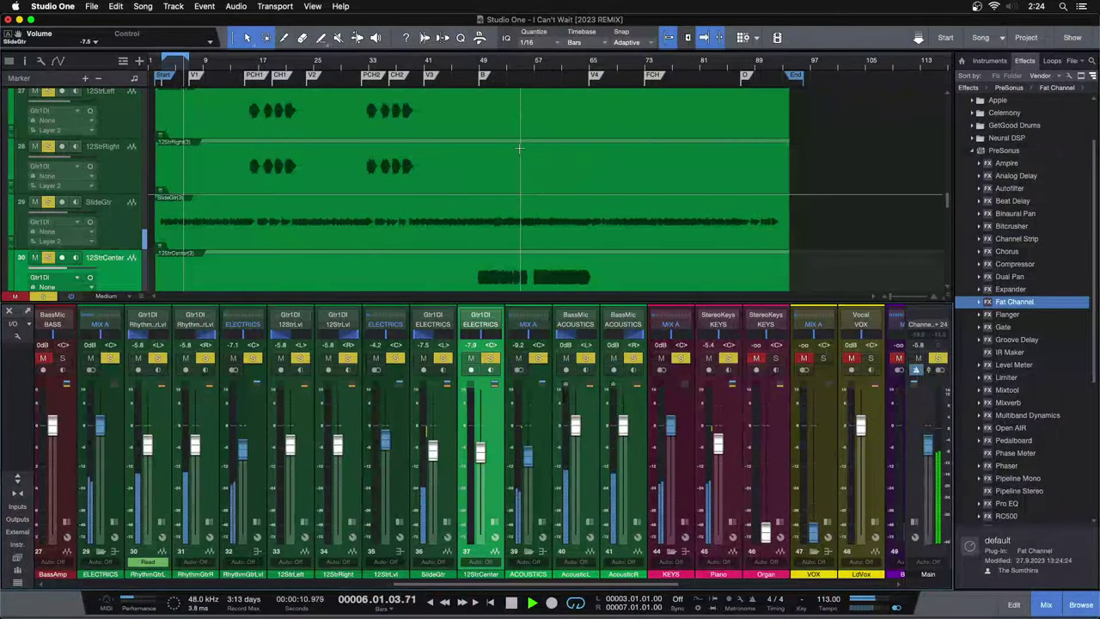
pyautogui.doubleClick(515, 81)
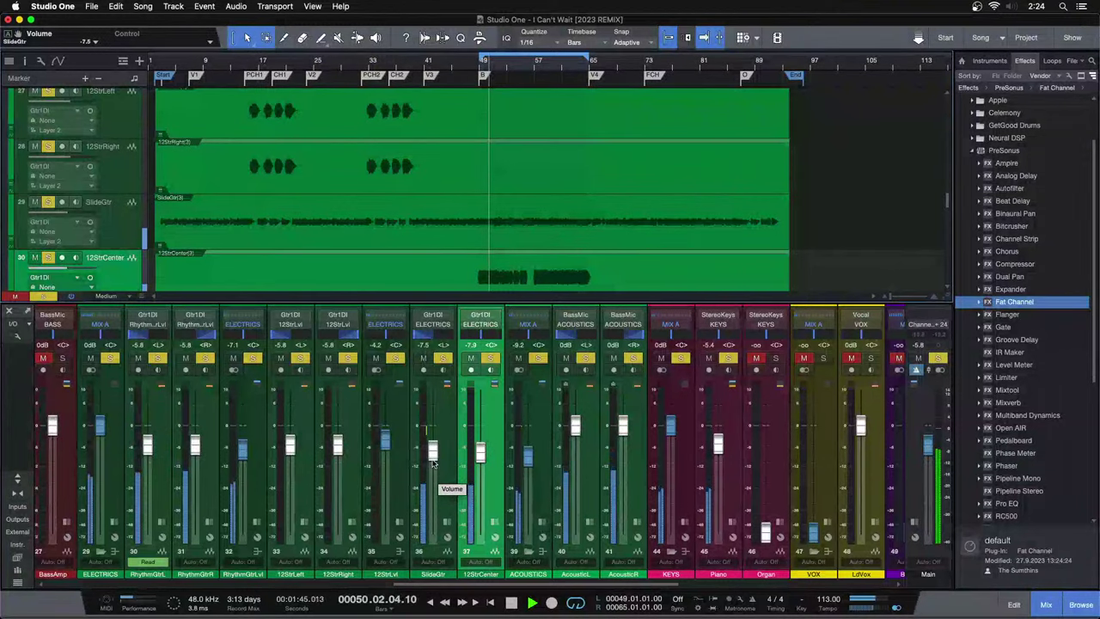
pyautogui.moveTo(433, 457); pyautogui.dragTo(432, 455)
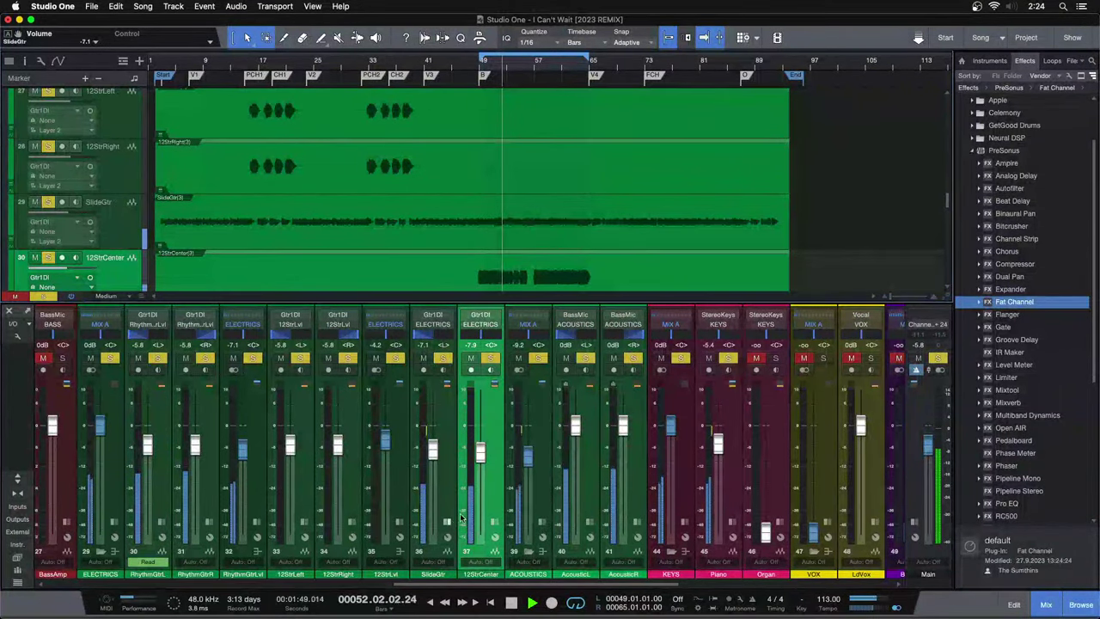
pyautogui.moveTo(481, 455); pyautogui.dragTo(481, 452)
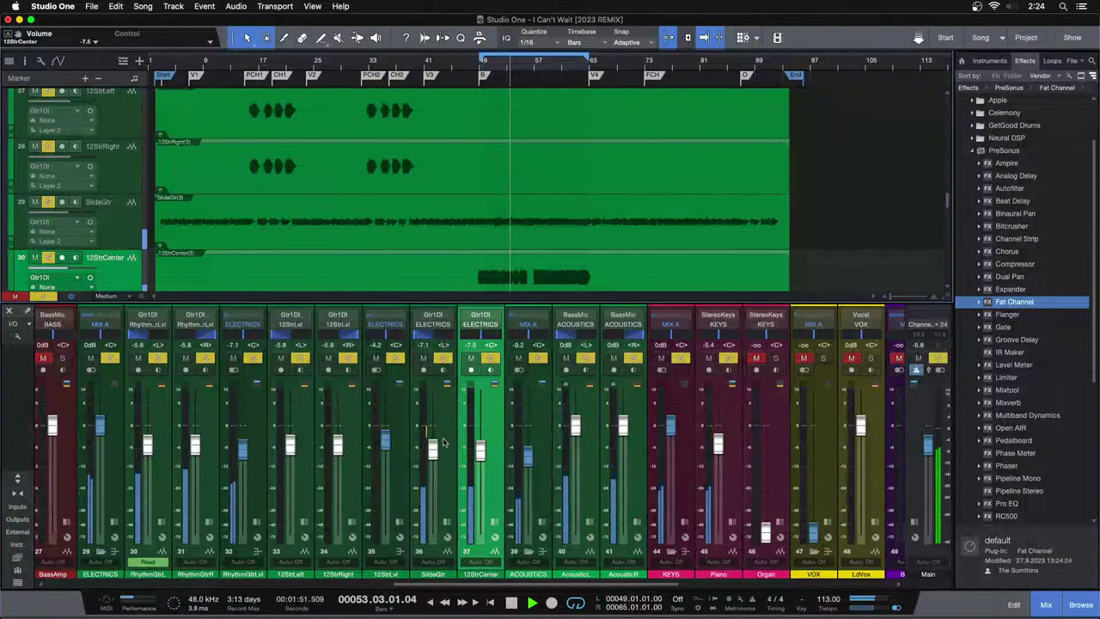
# Solo only 12StrCenter and SlideGtr and replay the bridge to compare the two parts.
pyautogui.click(490, 359)
pyautogui.click(489, 358)
pyautogui.click(441, 357)
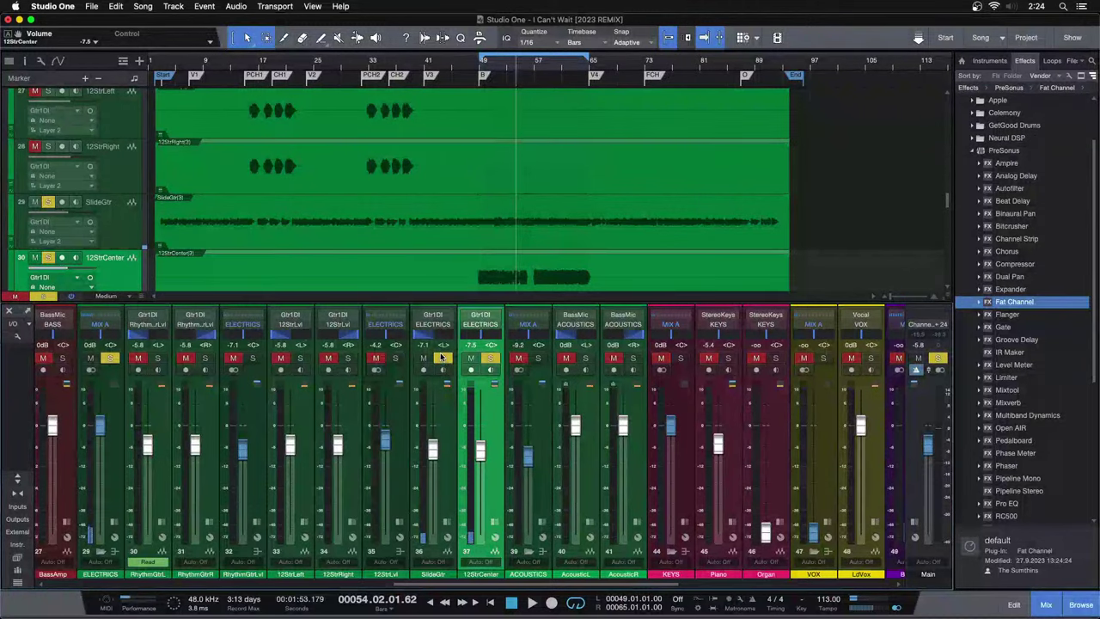
pyautogui.press('space')
pyautogui.press('space')
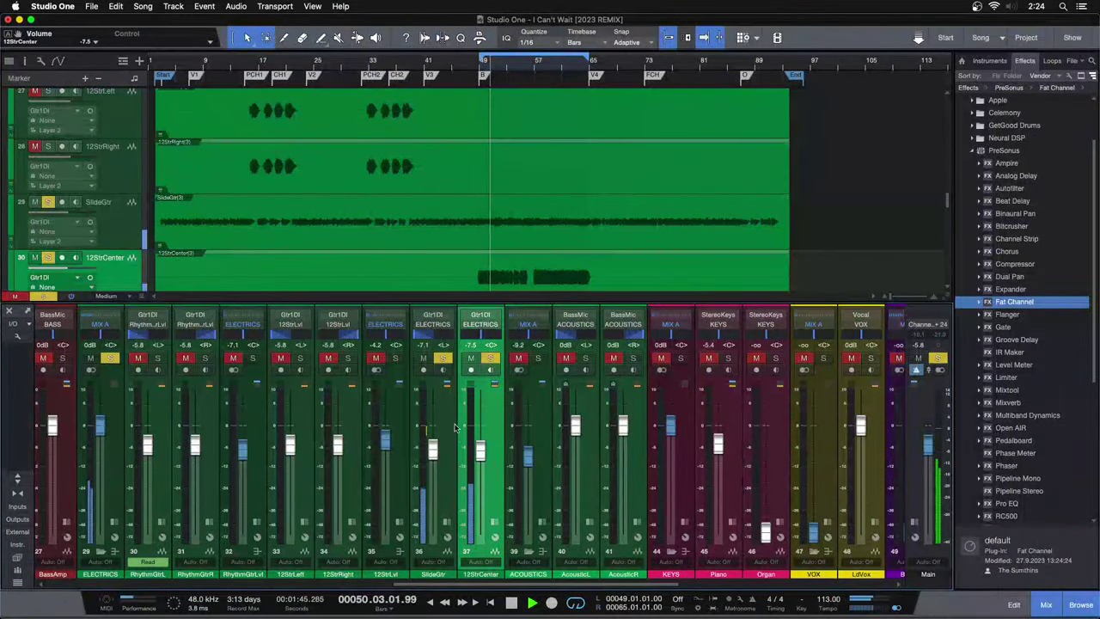
# Clear all solos and raise the RackTom and FloorTom faders together to +0.8 dB and -1.3 dB.
pyautogui.hotkey('shift', 's')
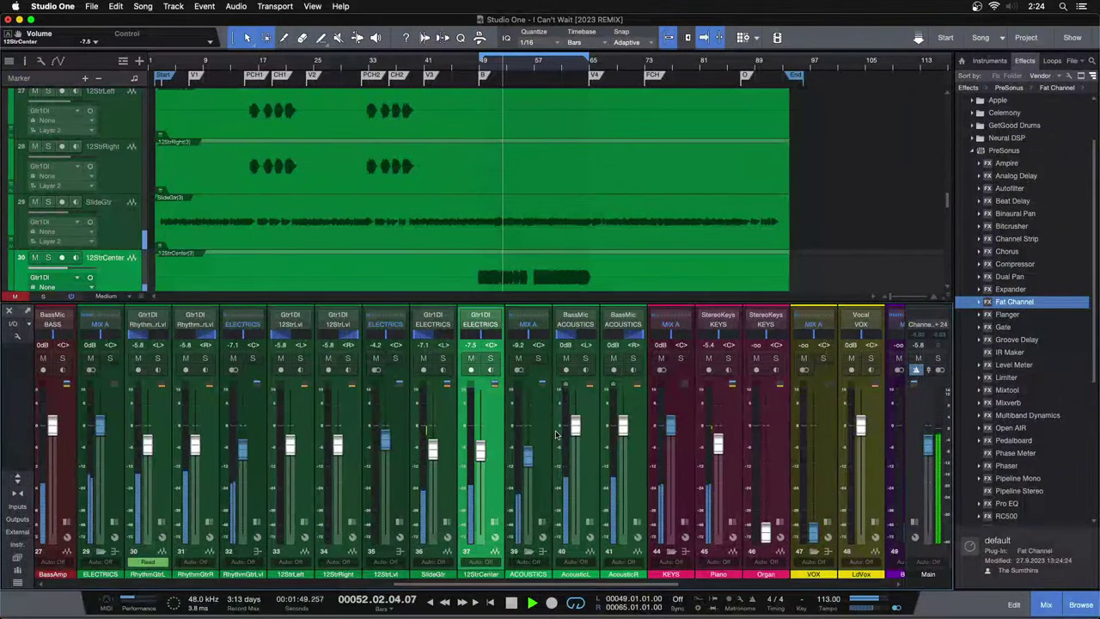
pyautogui.moveTo(501, 587); pyautogui.dragTo(155, 586)
pyautogui.scroll(1, 438, 433)
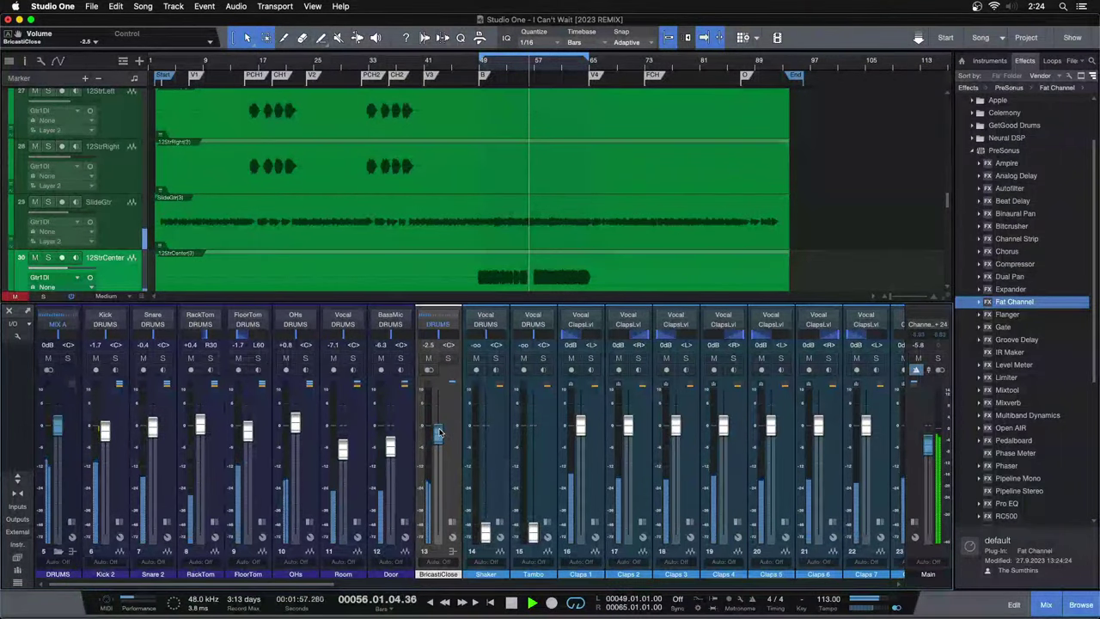
pyautogui.click(244, 465)
pyautogui.keyDown('shift'); pyautogui.click(203, 428); pyautogui.keyUp('shift')
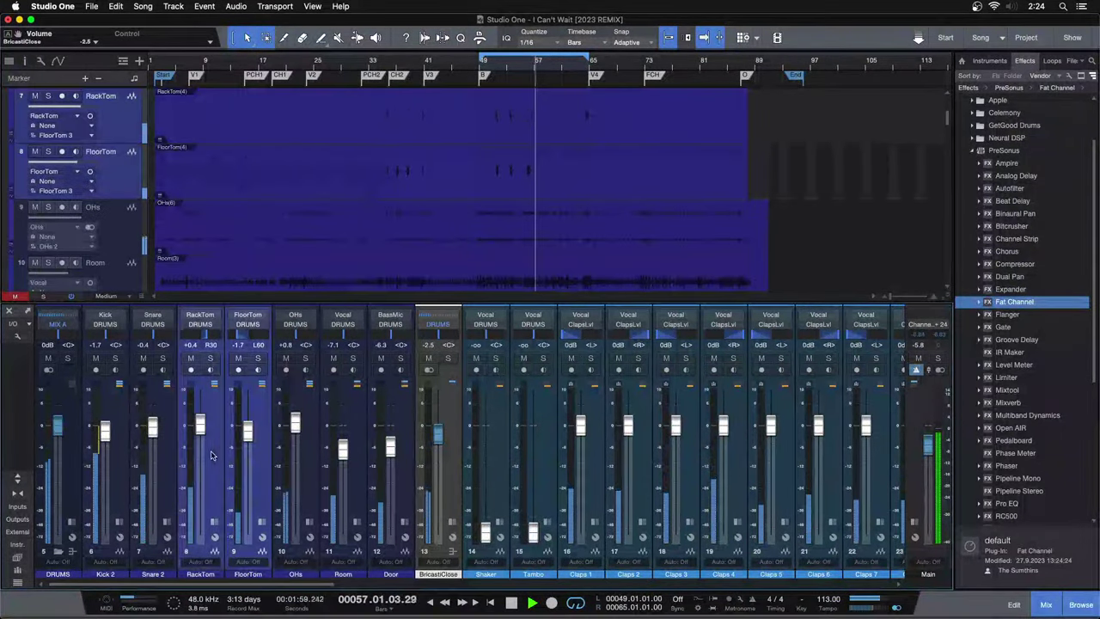
pyautogui.moveTo(203, 428); pyautogui.dragTo(203, 425)
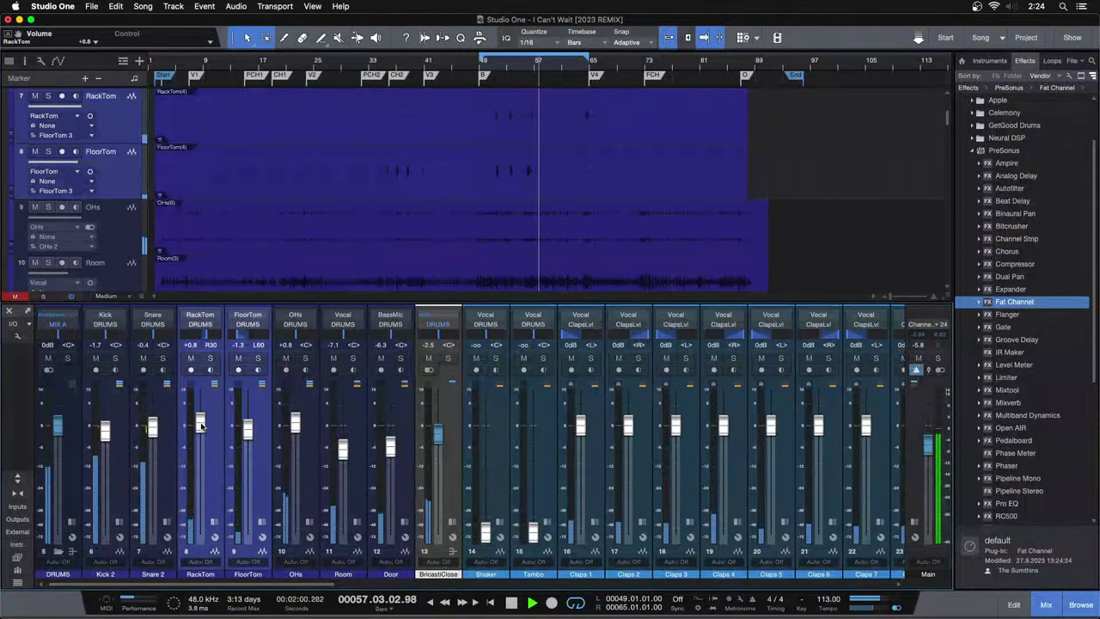
# Replay the tom hits in the bridge around bars 51 to 54 to check the tom levels in the full mix.
pyautogui.click(494, 64)
pyautogui.moveTo(506, 65); pyautogui.dragTo(514, 107)
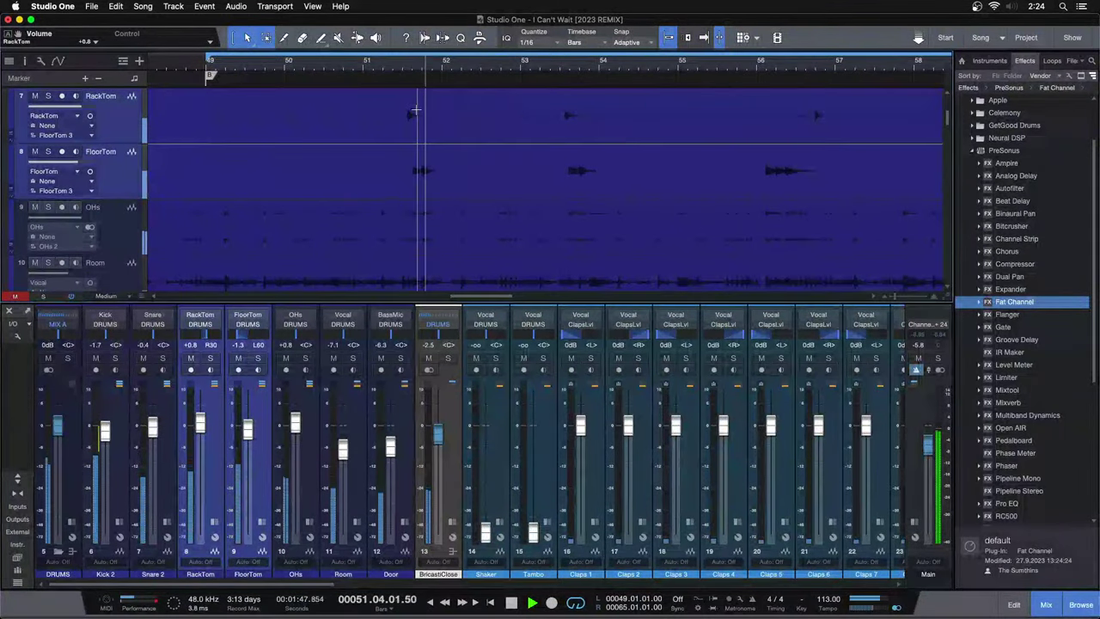
pyautogui.moveTo(408, 73); pyautogui.dragTo(536, 22)
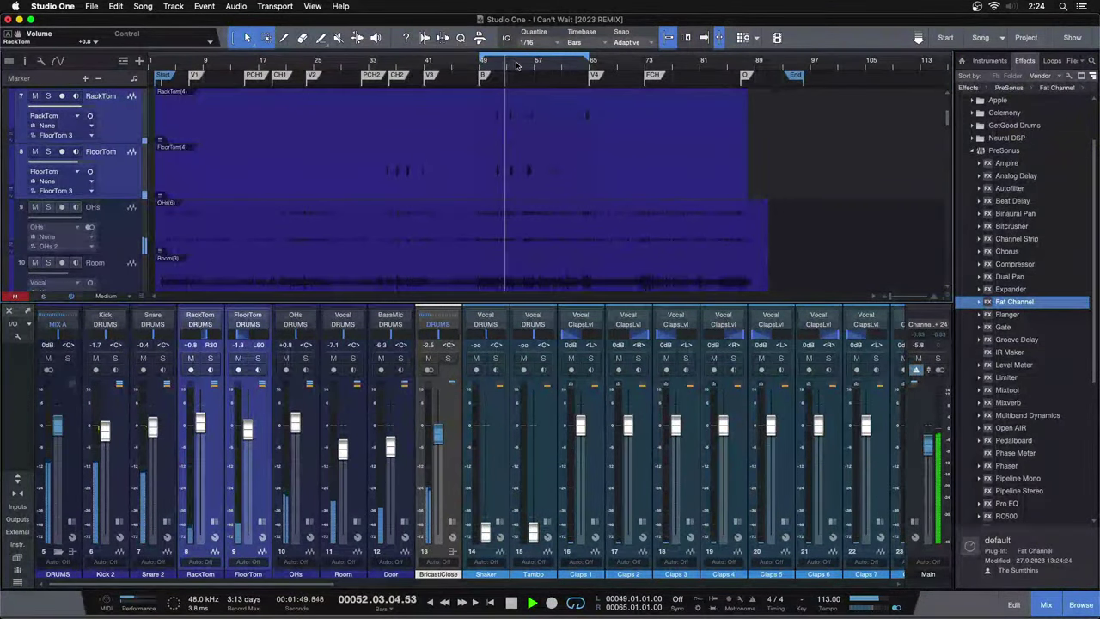
pyautogui.moveTo(513, 66); pyautogui.dragTo(509, 97)
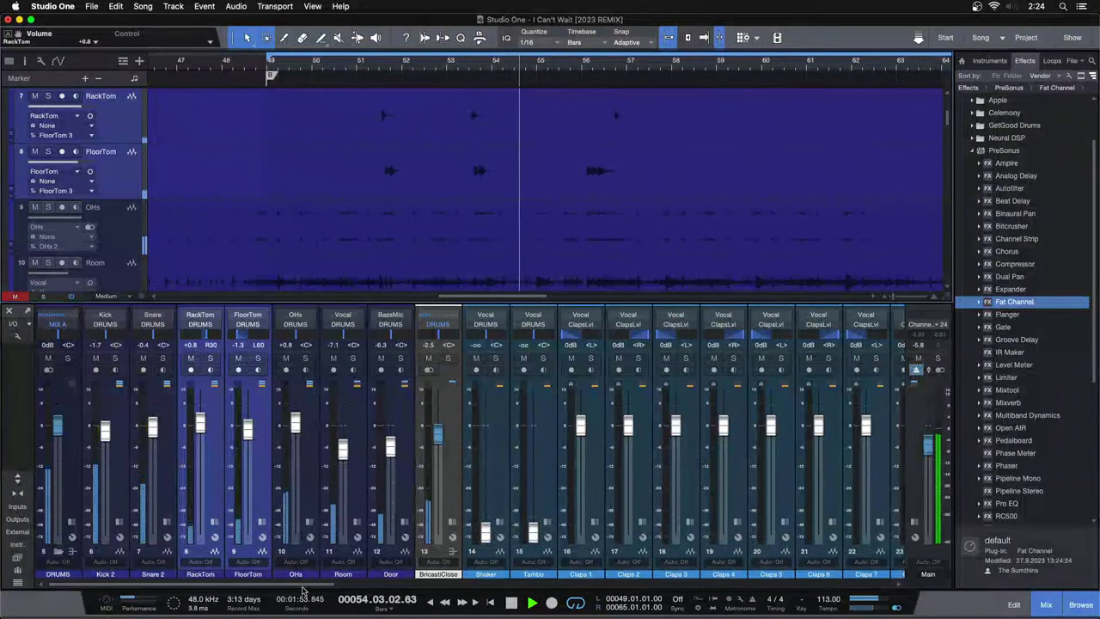
# Loop verse 3 from bar 41 and play it while looking over the guitar, acoustic and keys channels and tracks.
pyautogui.moveTo(305, 585); pyautogui.dragTo(656, 583)
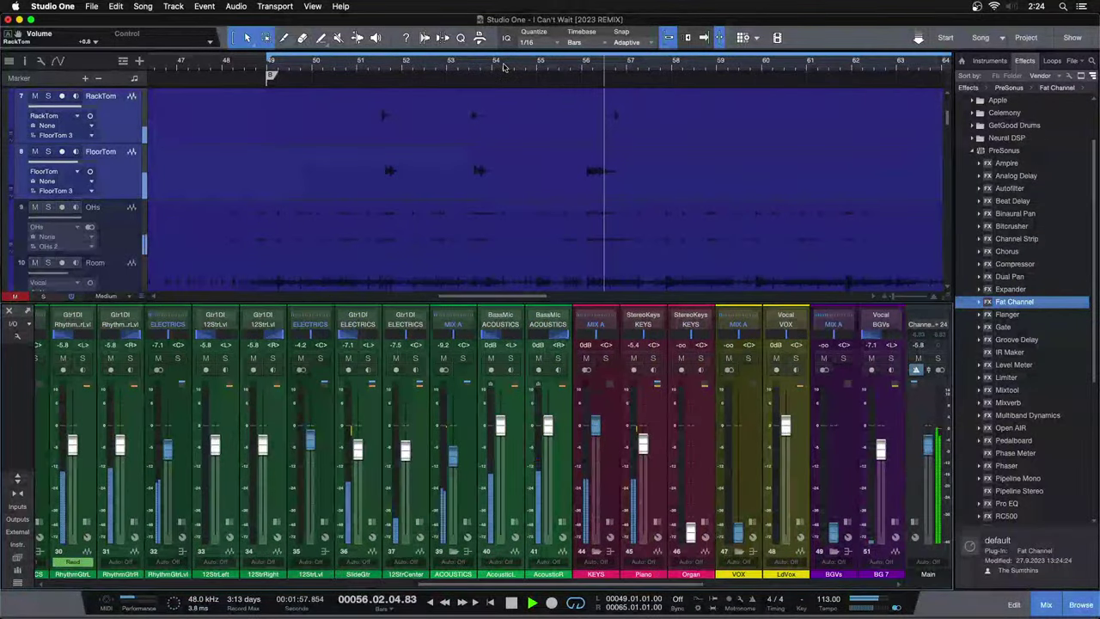
pyautogui.scroll(-5, 503, 67)
pyautogui.doubleClick(454, 76)
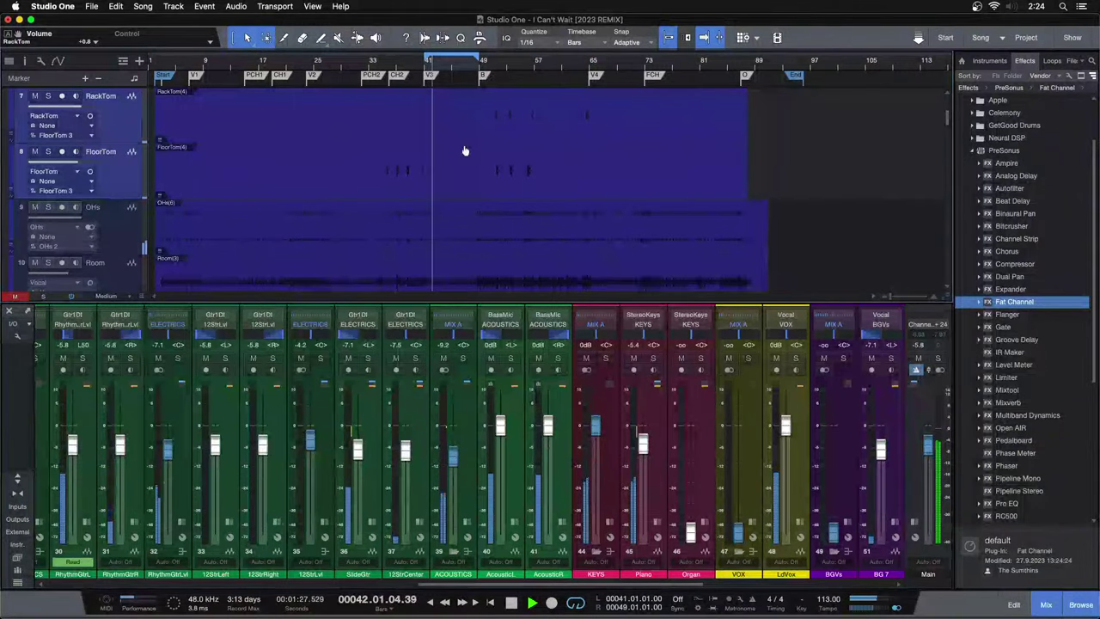
pyautogui.scroll(3, 468, 147)
pyautogui.scroll(-10, 472, 146)
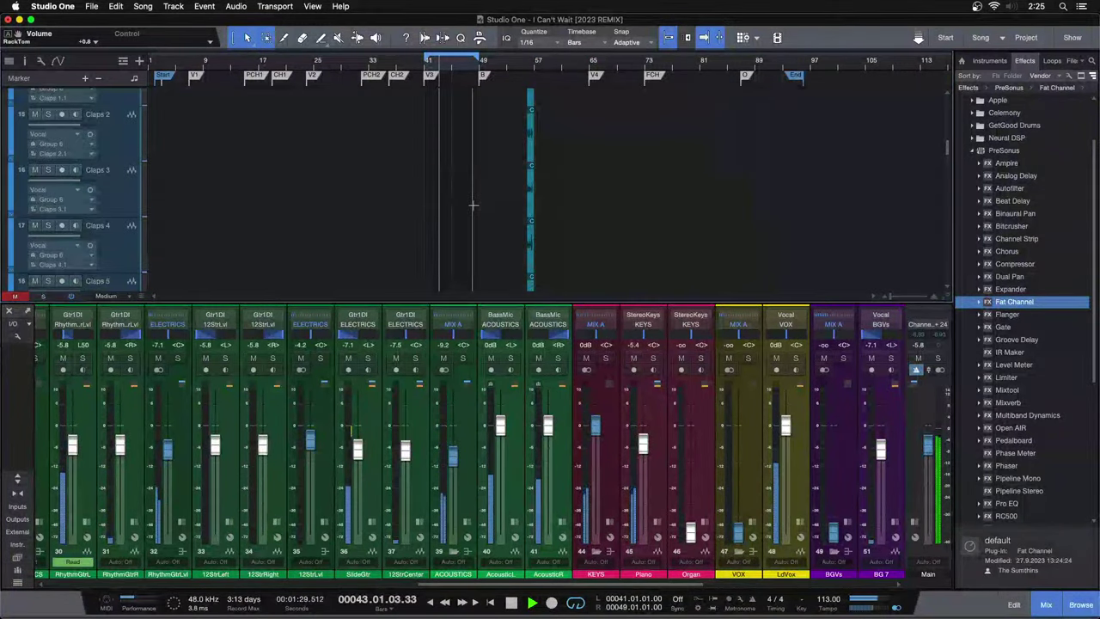
pyautogui.scroll(-6, 472, 206)
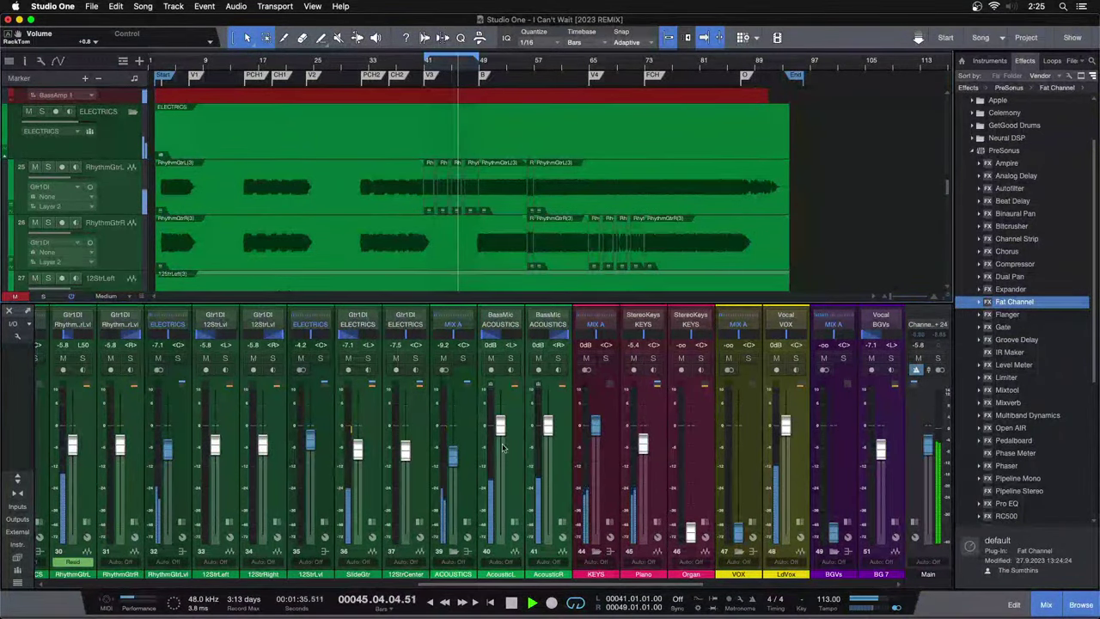
# Loop the bridge from bar 49, set the Organ fader to 0 dB and solo it with its inserts expanded.
pyautogui.keyDown('shift'); pyautogui.click(558, 78); pyautogui.keyUp('shift')
pyautogui.keyDown('super'); pyautogui.click(692, 529); pyautogui.keyUp('super')
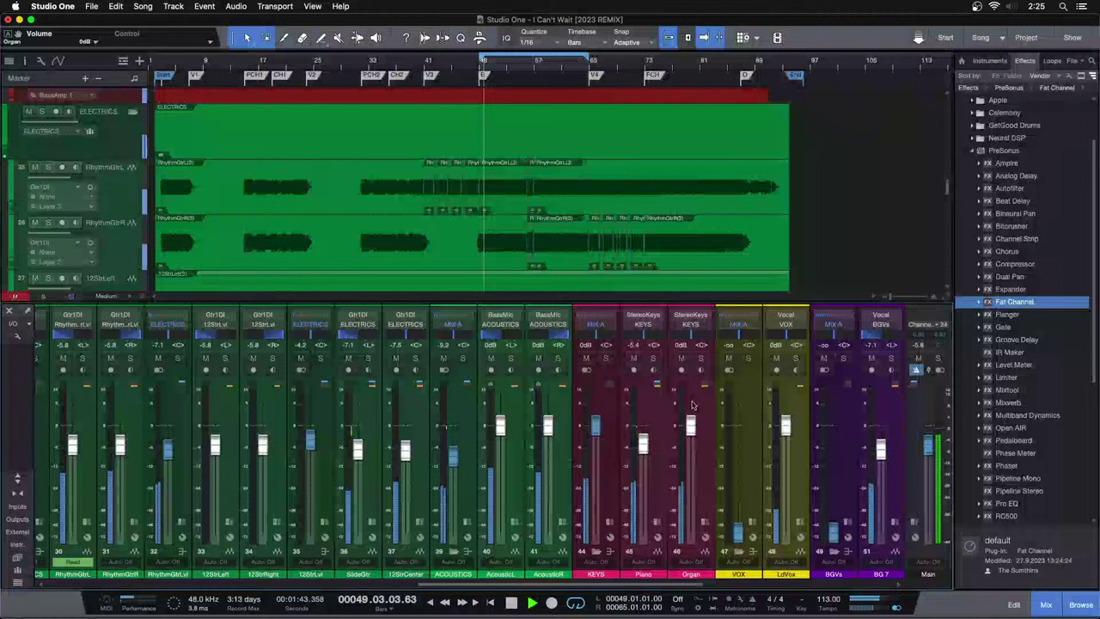
pyautogui.click(701, 357)
pyautogui.click(705, 522)
pyautogui.click(742, 412)
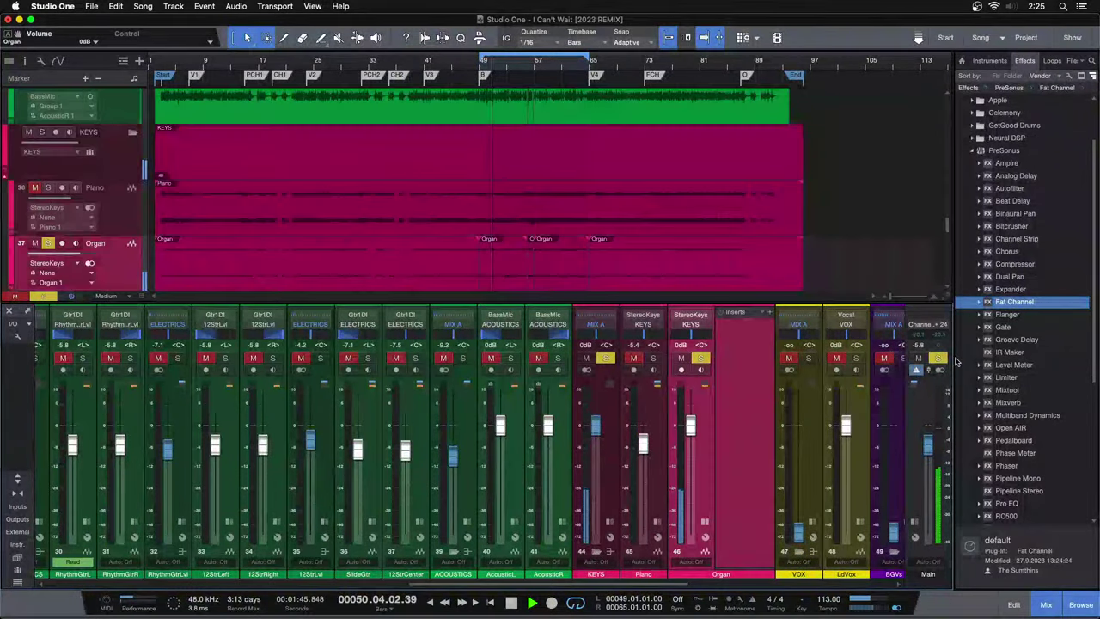
# Insert a Pro EQ on the Organ channel and set its low cut to 226 Hz while playing the part.
pyautogui.scroll(-3, 576, 231)
pyautogui.scroll(2, 574, 232)
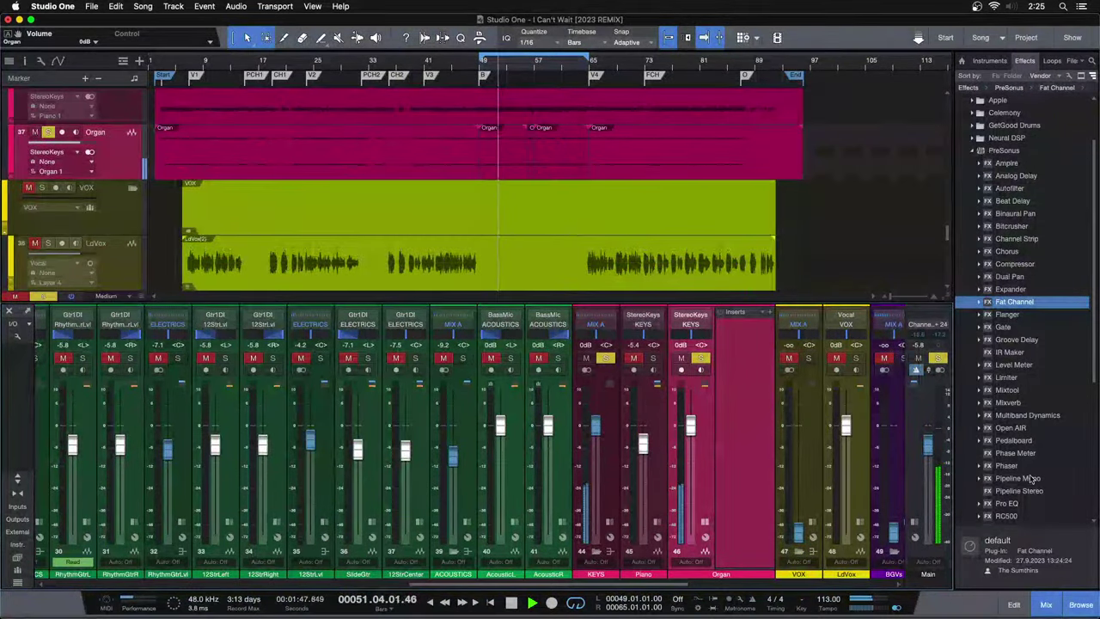
pyautogui.moveTo(1007, 503); pyautogui.dragTo(751, 348)
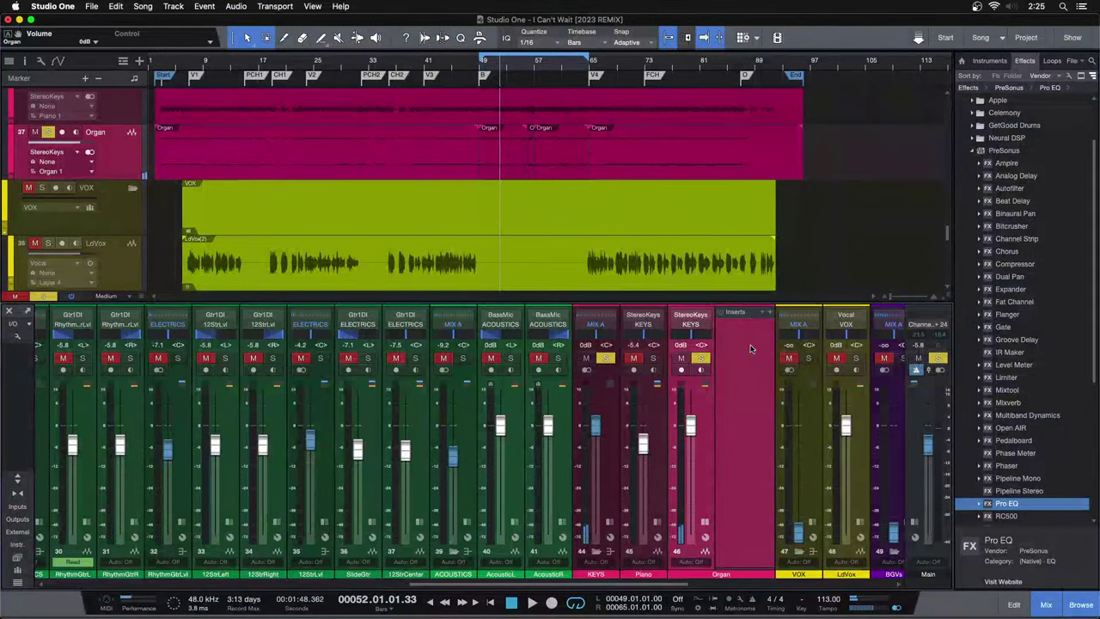
pyautogui.press('space')
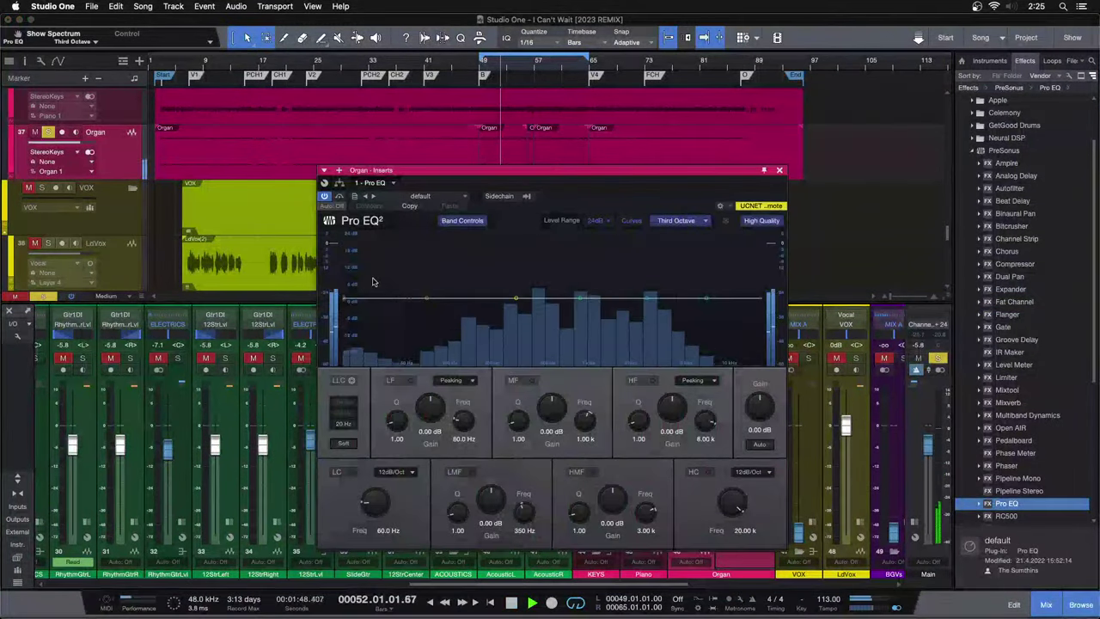
pyautogui.moveTo(403, 301); pyautogui.dragTo(503, 419)
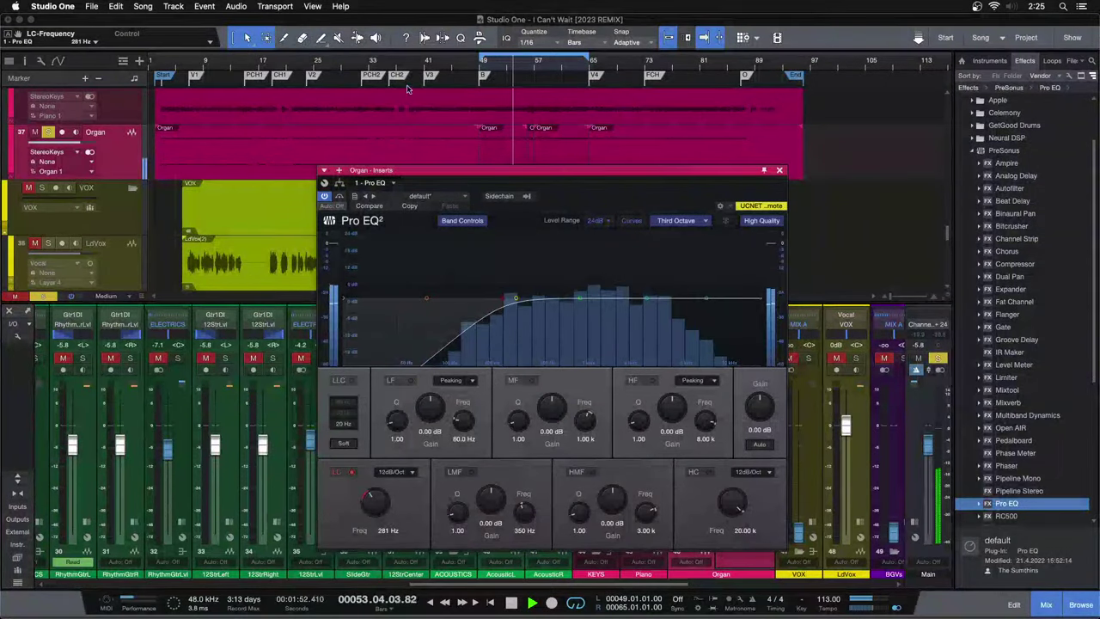
pyautogui.click(424, 65)
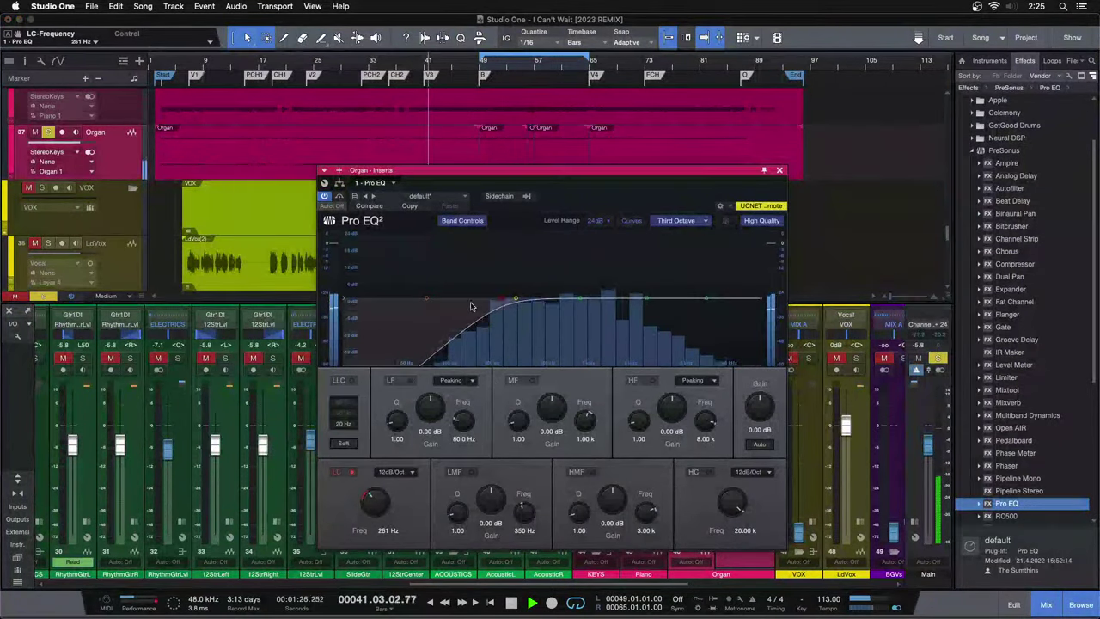
pyautogui.moveTo(513, 300); pyautogui.dragTo(490, 318)
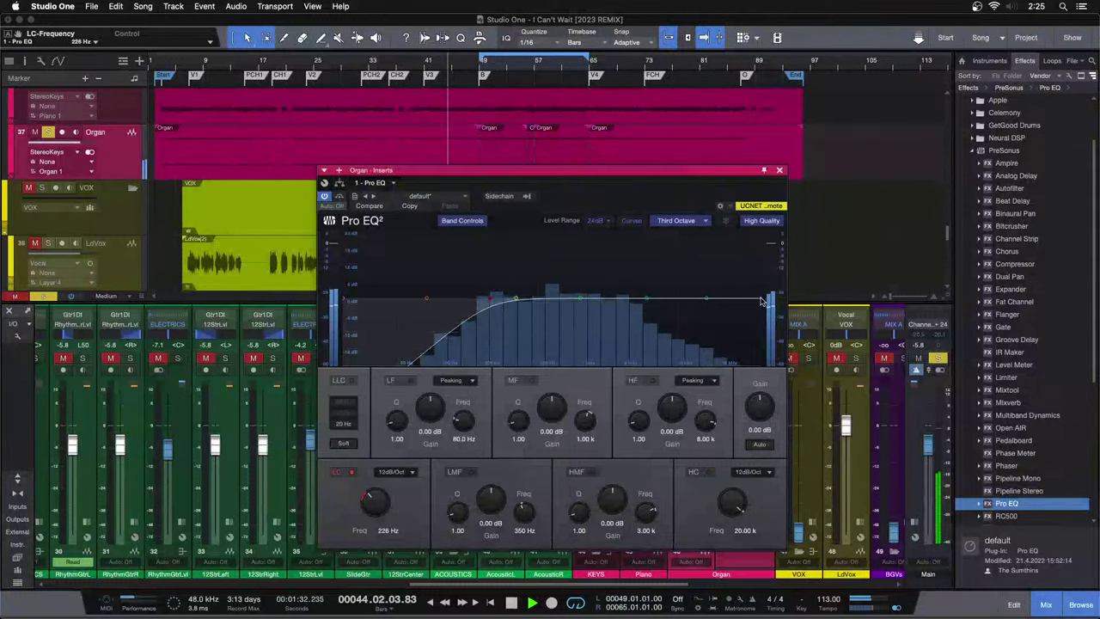
# Boost the Organ's high-mid band by 3.36 dB at 4.02 kHz and close the equalizer.
pyautogui.moveTo(649, 302); pyautogui.dragTo(664, 278)
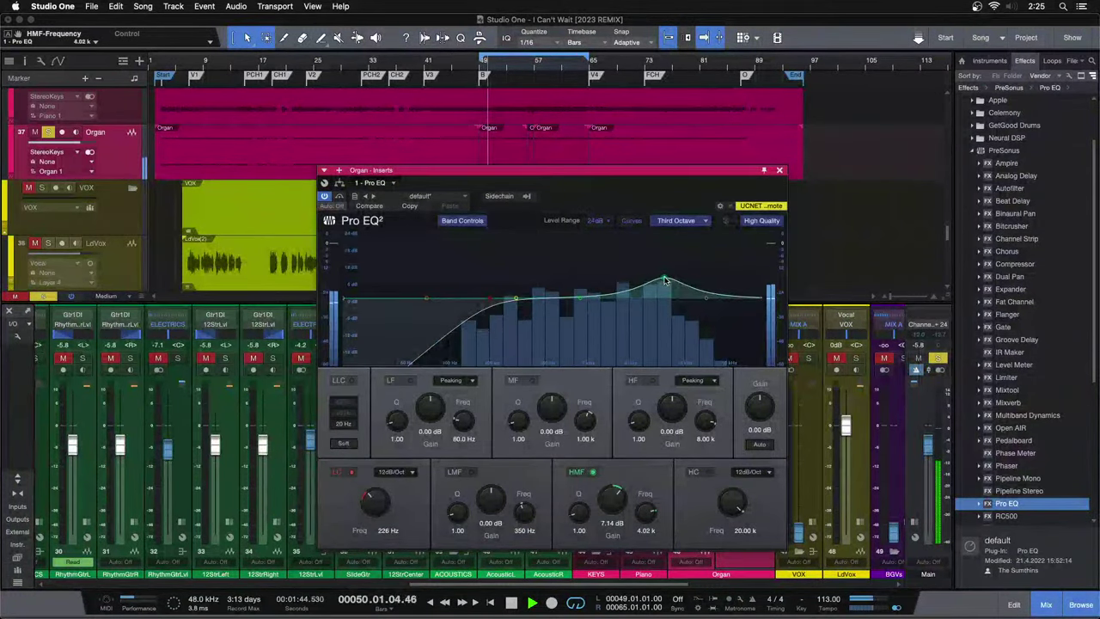
pyautogui.moveTo(612, 497); pyautogui.dragTo(611, 500)
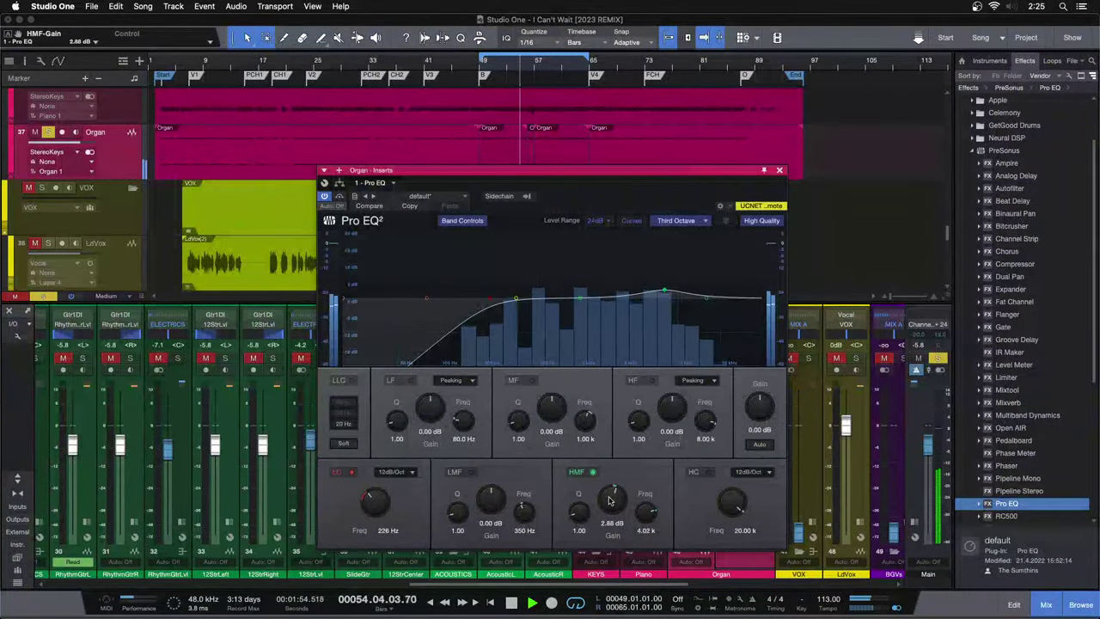
pyautogui.scroll(-5, 610, 499)
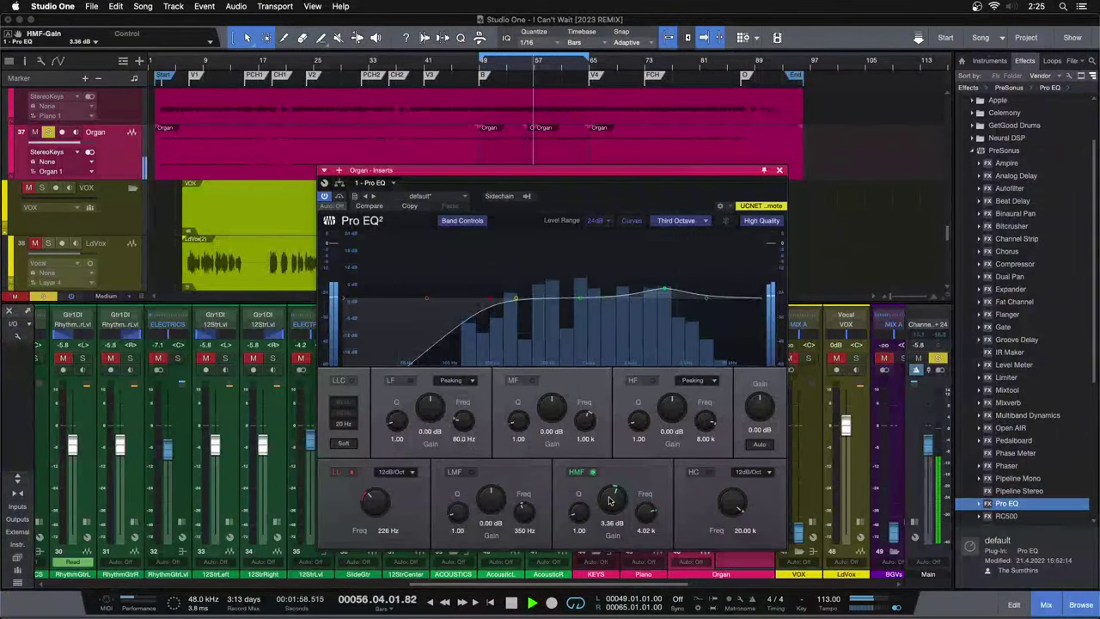
pyautogui.scroll(5, 609, 499)
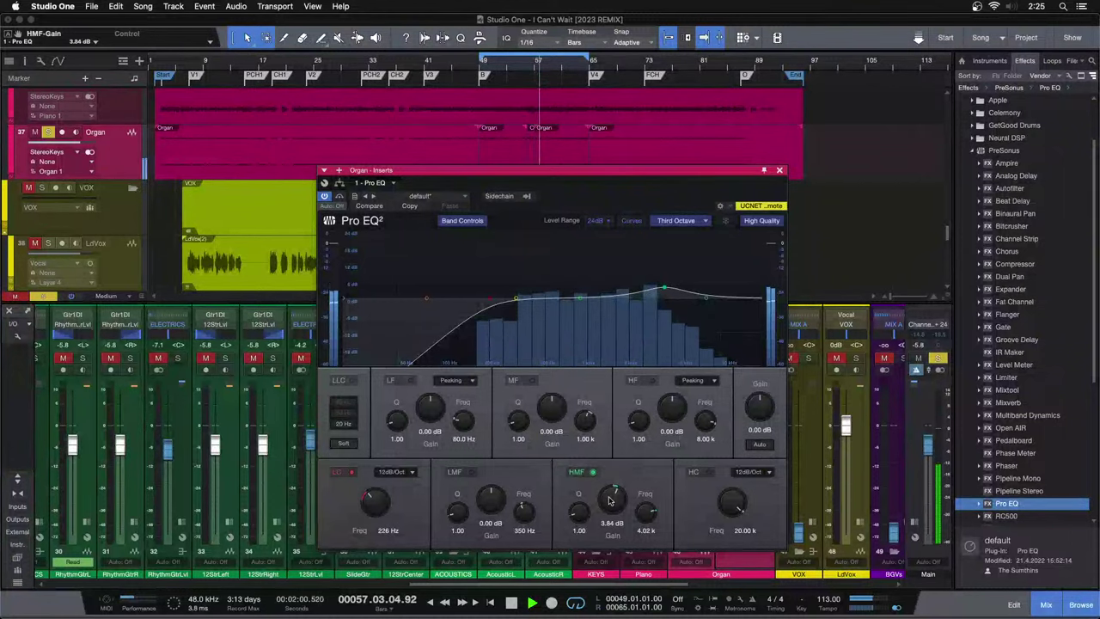
pyautogui.click(780, 172)
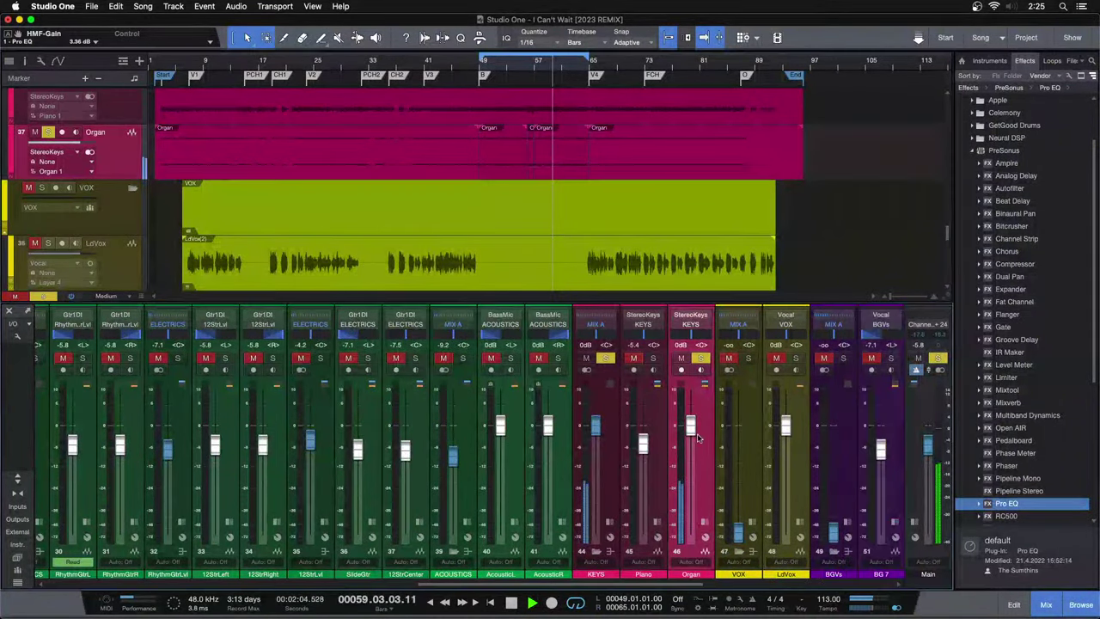
# Lower the Organ fader to -26.6 dB and replace its solo with a solo of all channels from ELECTRICS through Organ.
pyautogui.moveTo(696, 431); pyautogui.dragTo(698, 492)
pyautogui.press('space')
pyautogui.press('s')
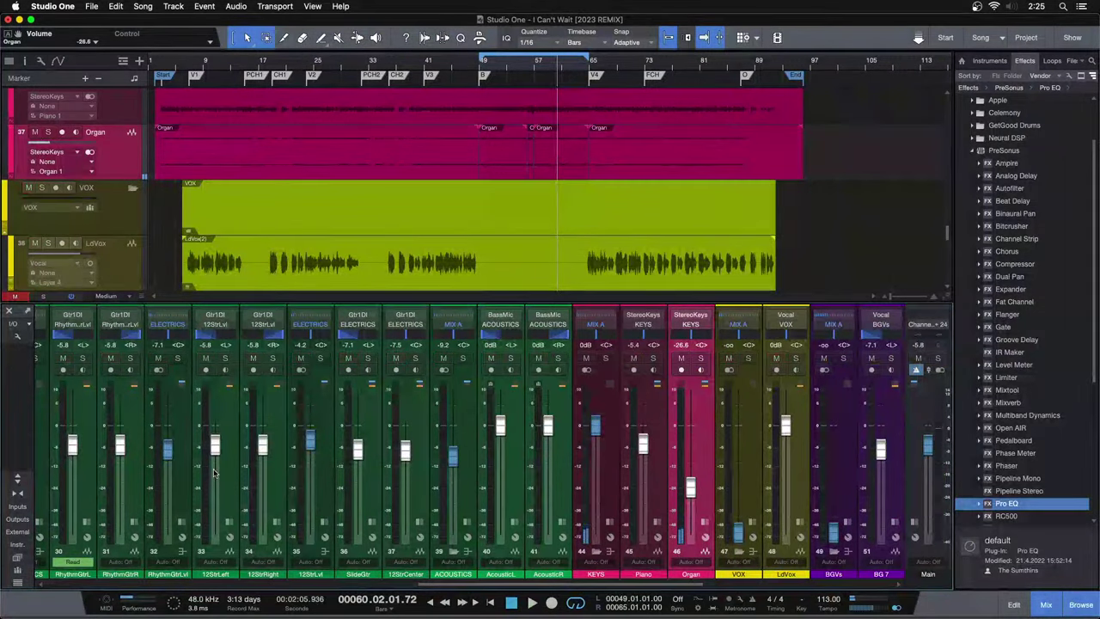
pyautogui.hscroll(-3, 190, 430)
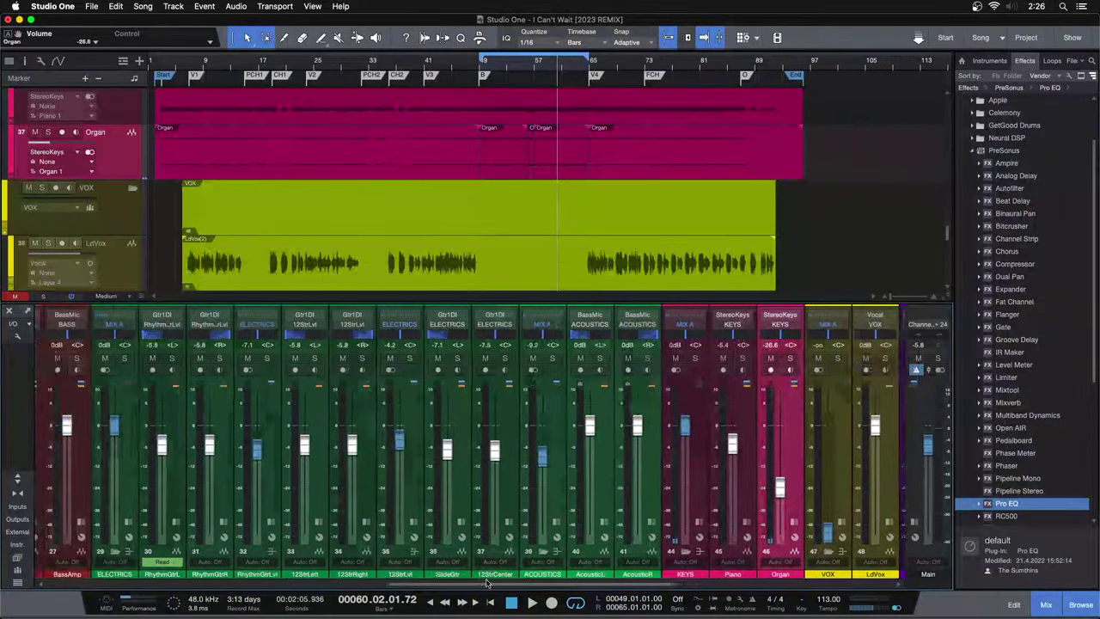
pyautogui.moveTo(138, 361)
pyautogui.mouseDown()
pyautogui.moveTo(545, 362)
pyautogui.moveTo(592, 371)
pyautogui.moveTo(567, 359)
pyautogui.moveTo(707, 361)
pyautogui.mouseUp()
pyautogui.press('space')
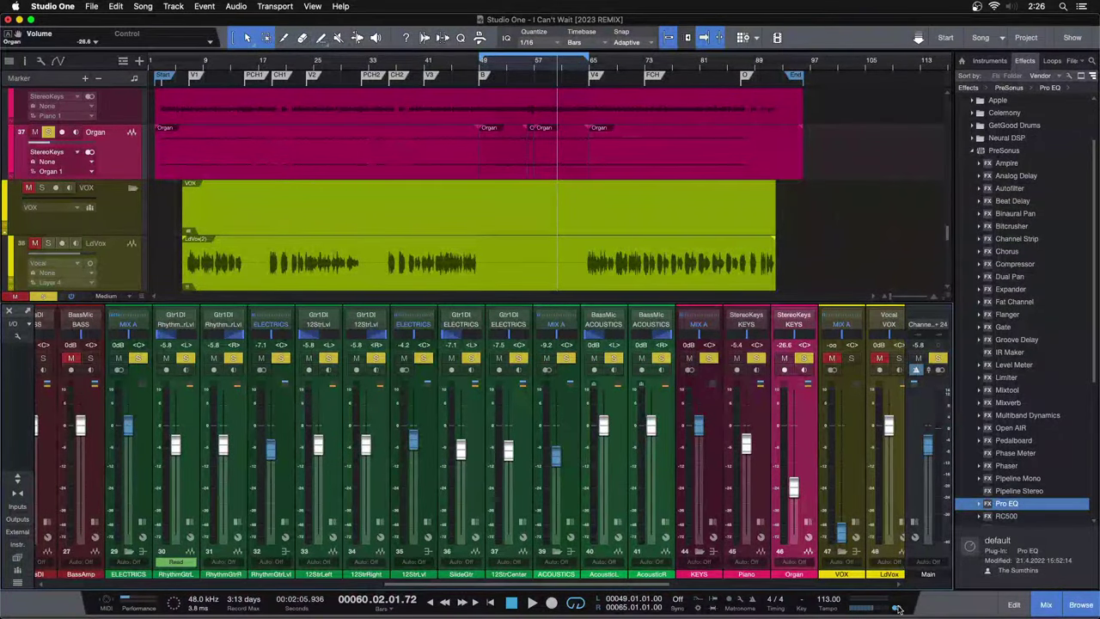
# Play the looped bridge with the guitars and keys soloed and gradually raise the Organ fader to -2.9 dB.
pyautogui.moveTo(796, 490); pyautogui.dragTo(797, 486)
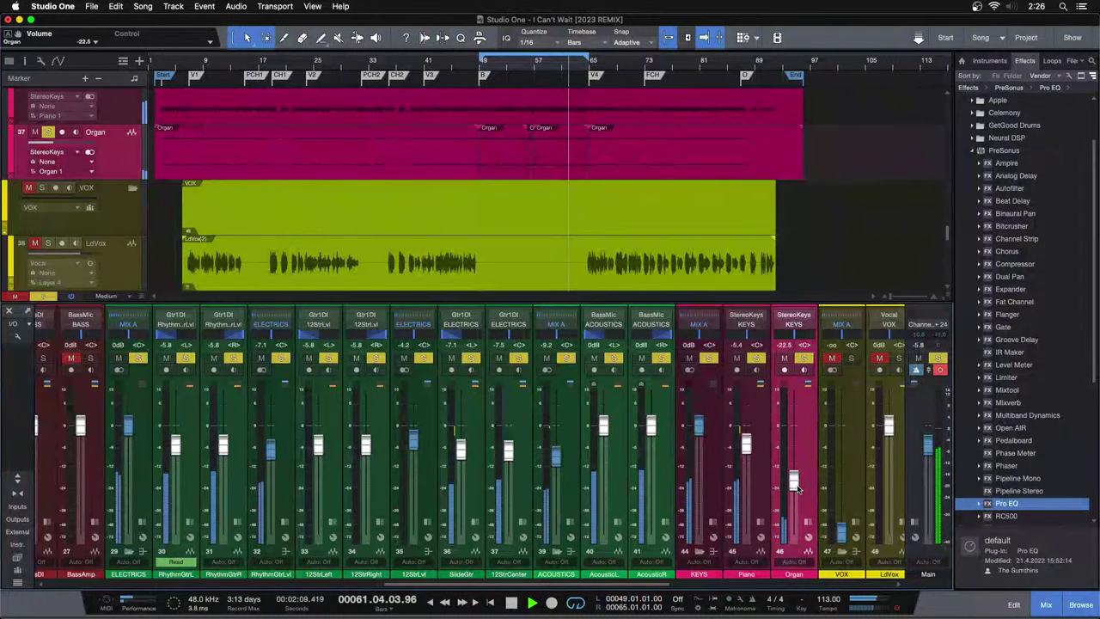
pyautogui.moveTo(797, 488); pyautogui.dragTo(797, 486)
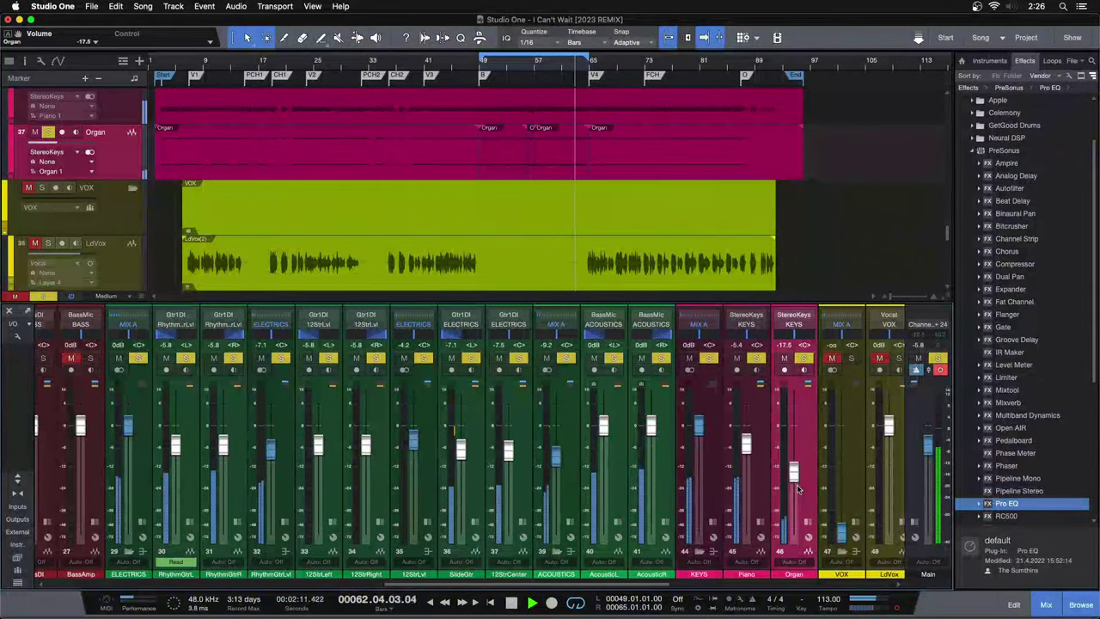
pyautogui.scroll(3, 798, 489)
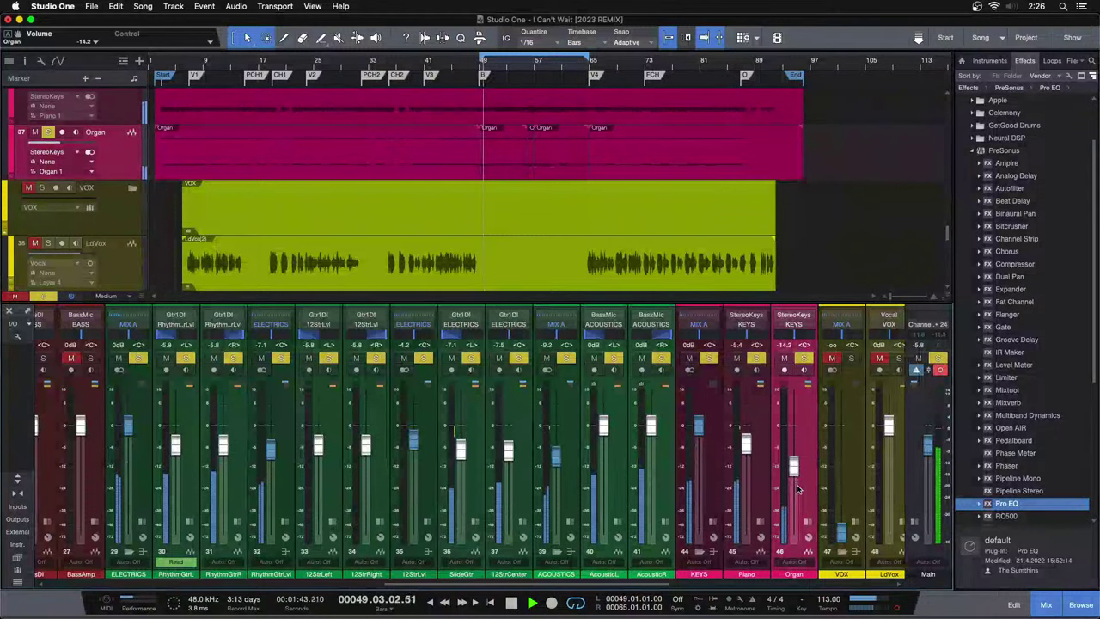
pyautogui.scroll(3, 797, 490)
pyautogui.moveTo(797, 489); pyautogui.dragTo(797, 484)
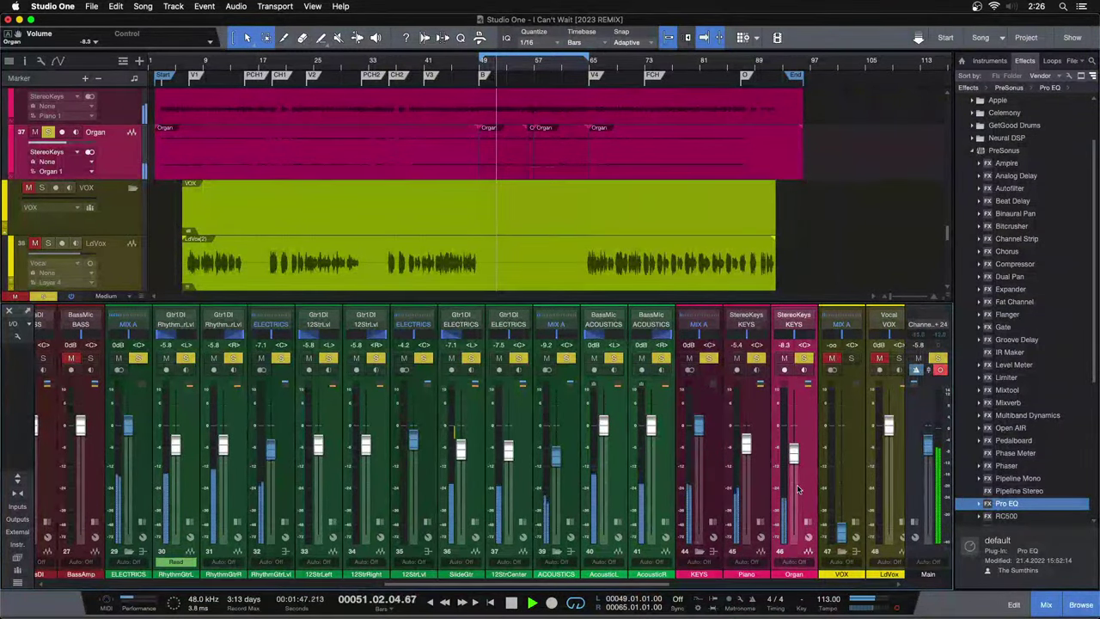
pyautogui.scroll(1, 797, 487)
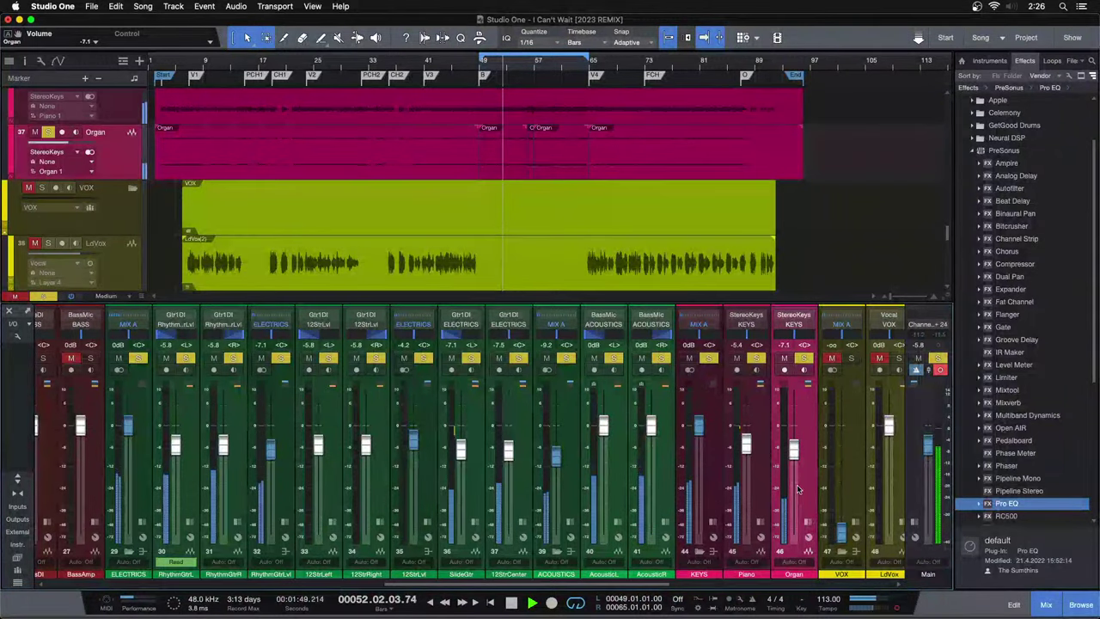
pyautogui.scroll(1, 797, 487)
pyautogui.scroll(2, 798, 435)
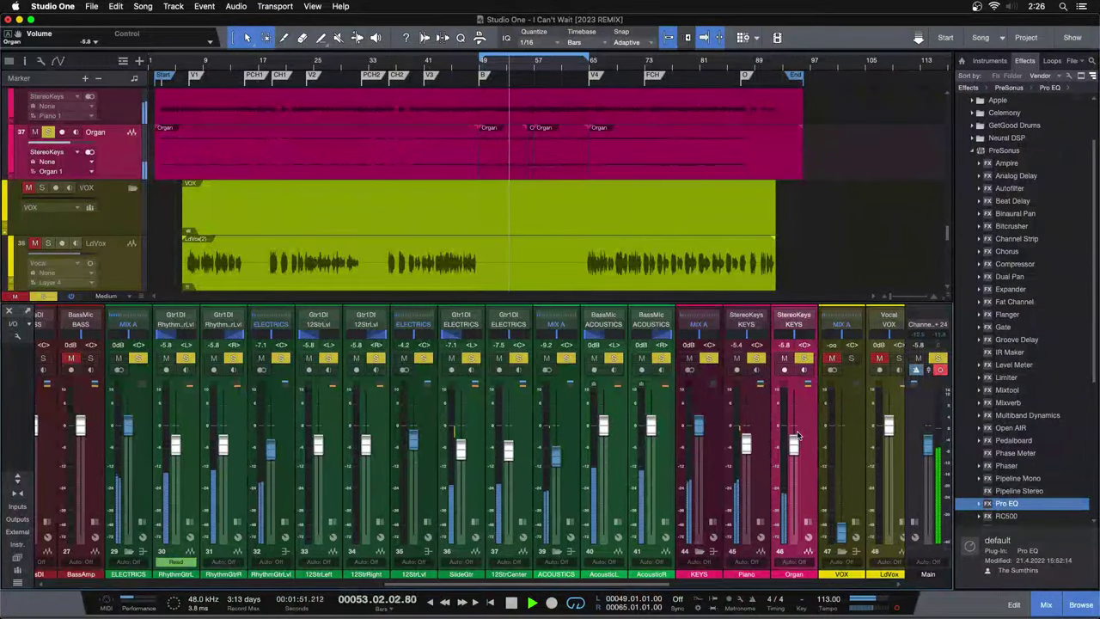
pyautogui.scroll(1, 795, 441)
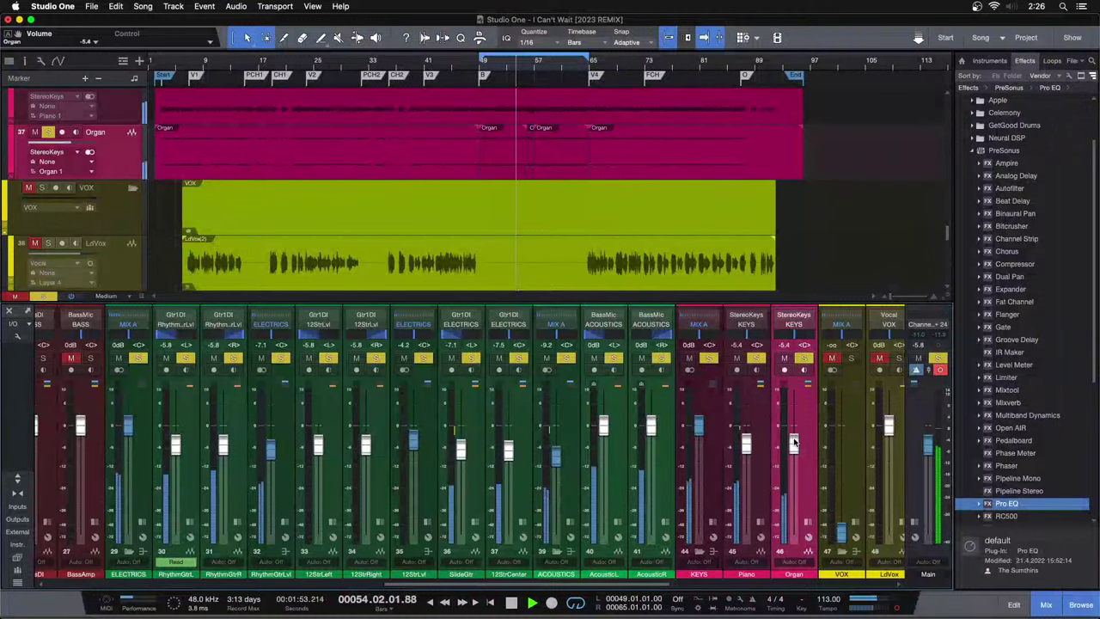
pyautogui.scroll(1, 794, 442)
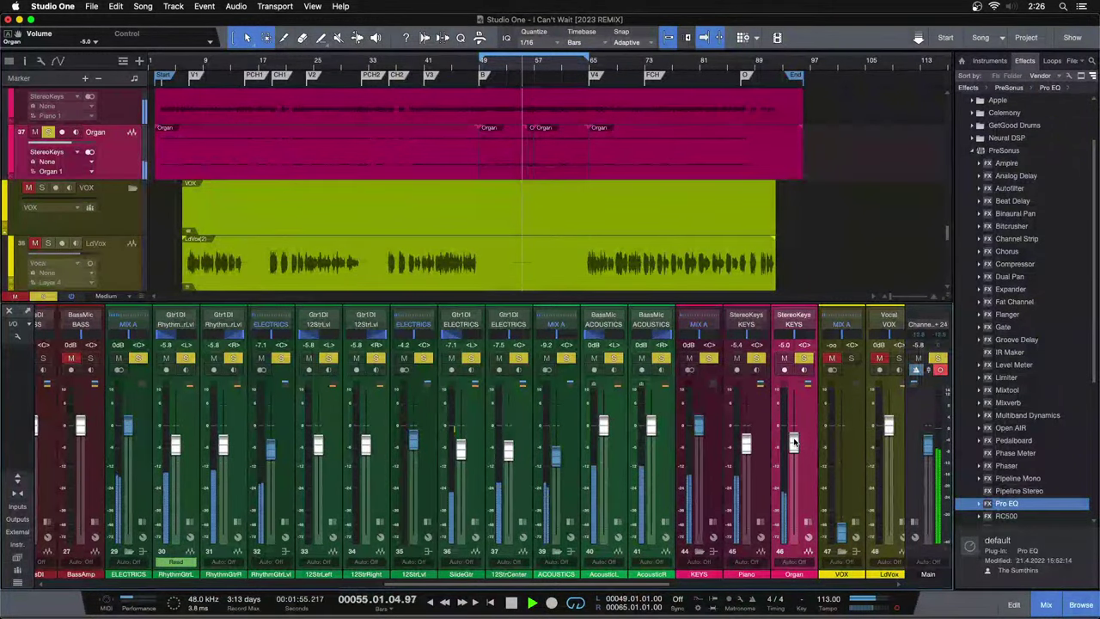
pyautogui.scroll(1, 794, 442)
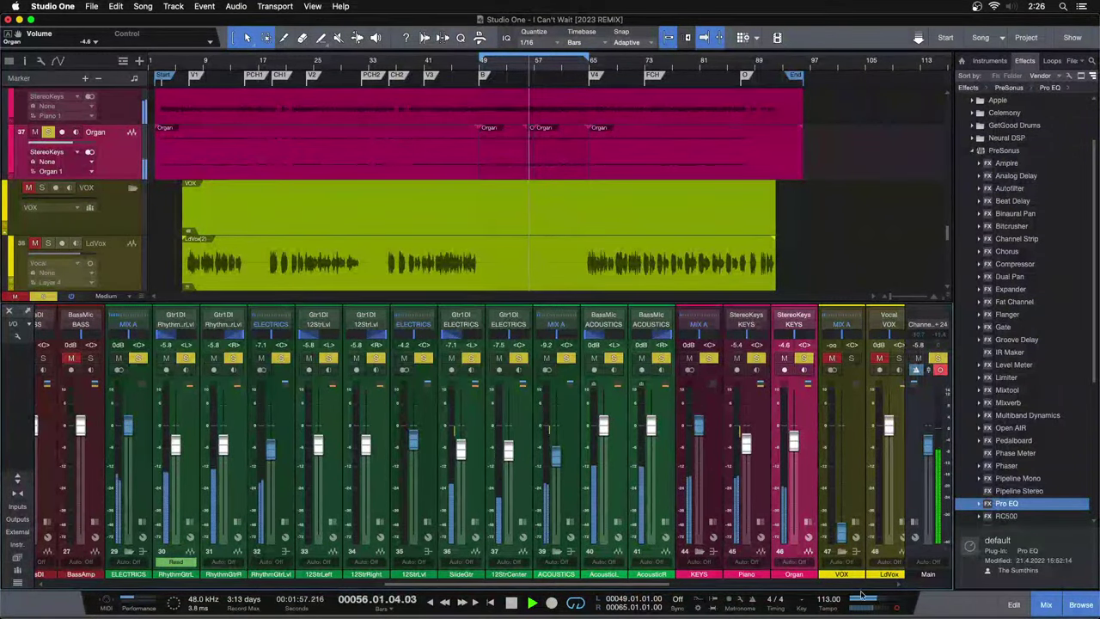
pyautogui.scroll(1, 799, 442)
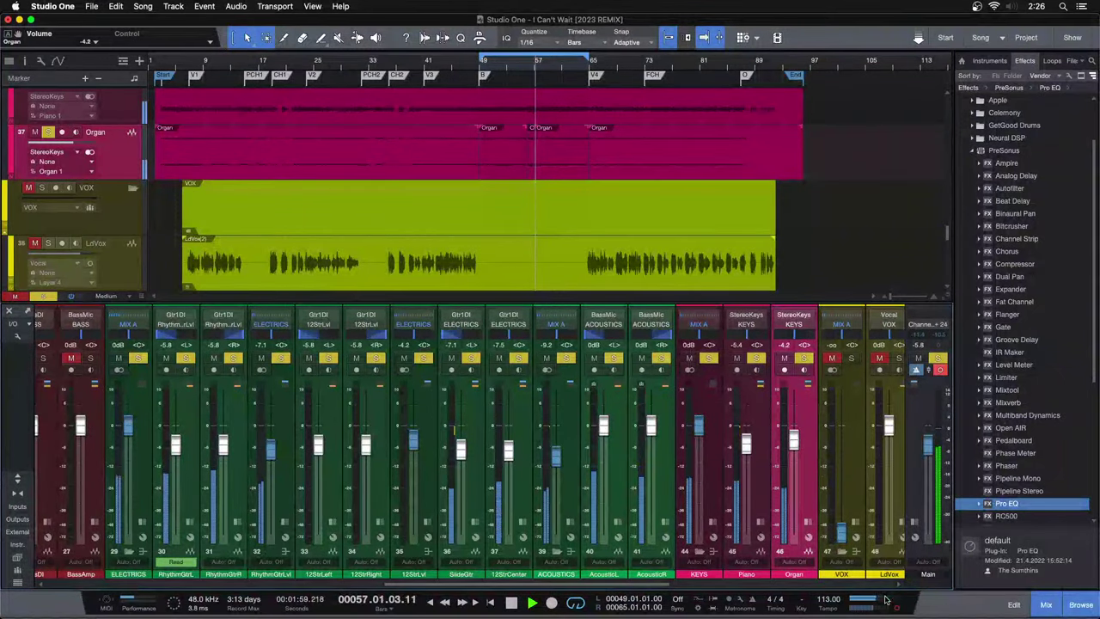
pyautogui.scroll(1, 792, 445)
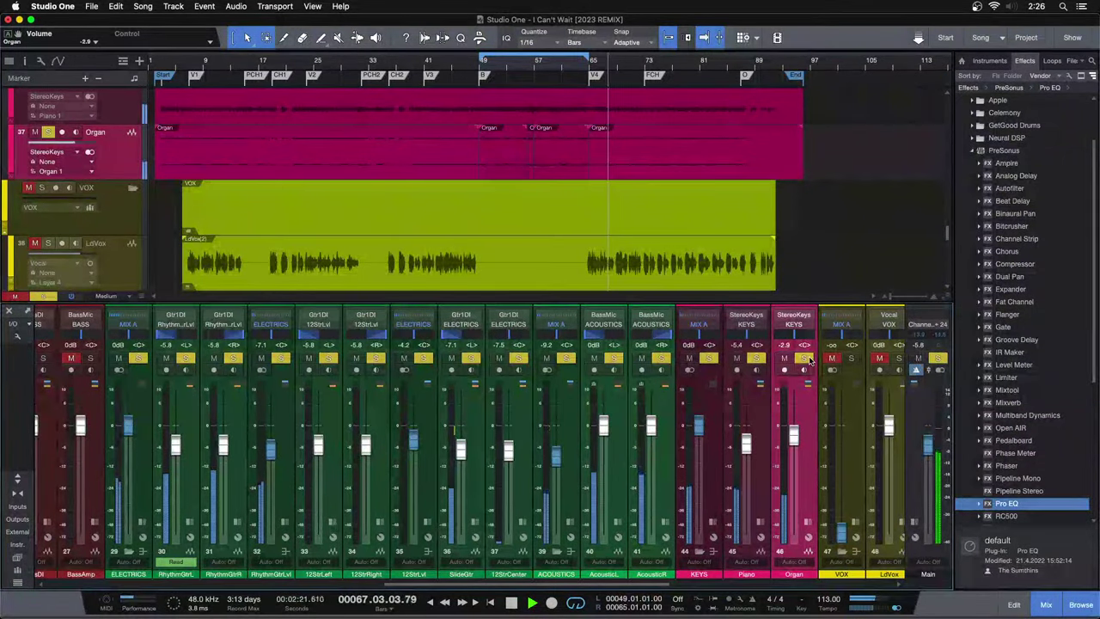
# Push the Organ fader up to +4.2 dB, bring it back down to -2.5 dB and replay the bridge from its loop start.
pyautogui.moveTo(795, 435)
pyautogui.mouseDown()
pyautogui.moveTo(793, 378)
pyautogui.moveTo(794, 405)
pyautogui.mouseUp()
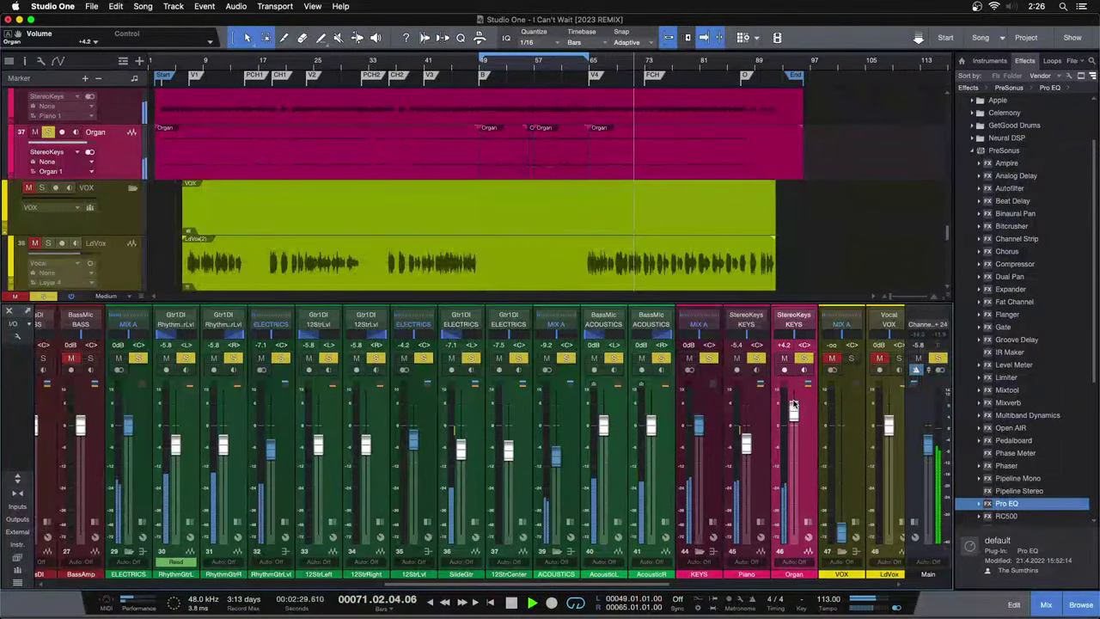
pyautogui.hotkey('shift', 'b')
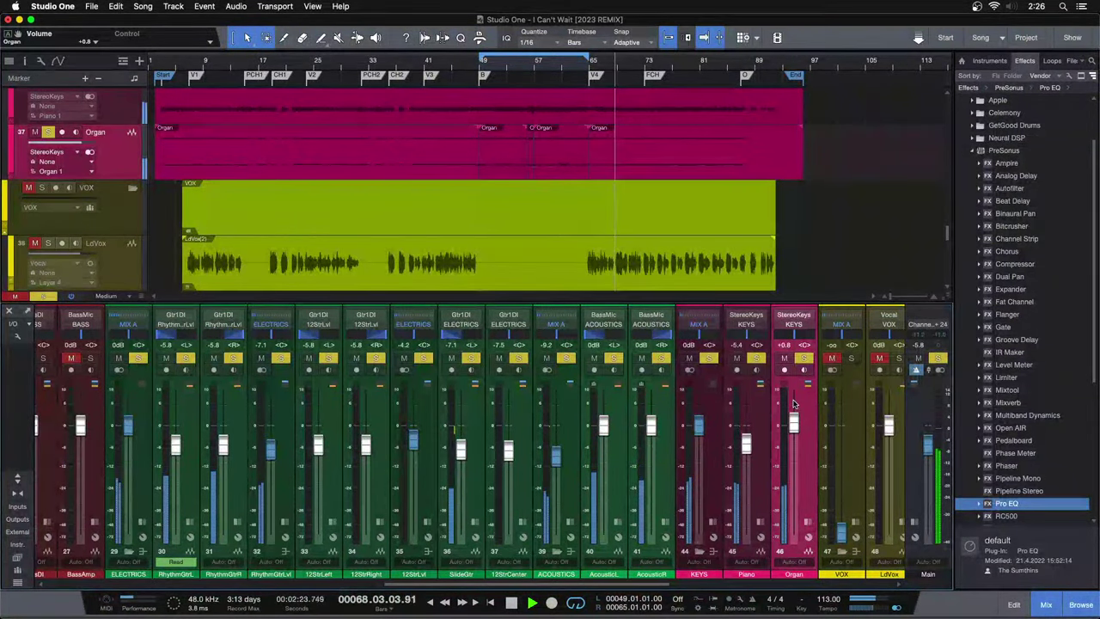
pyautogui.scroll(-1, 793, 404)
pyautogui.press('KP_1')
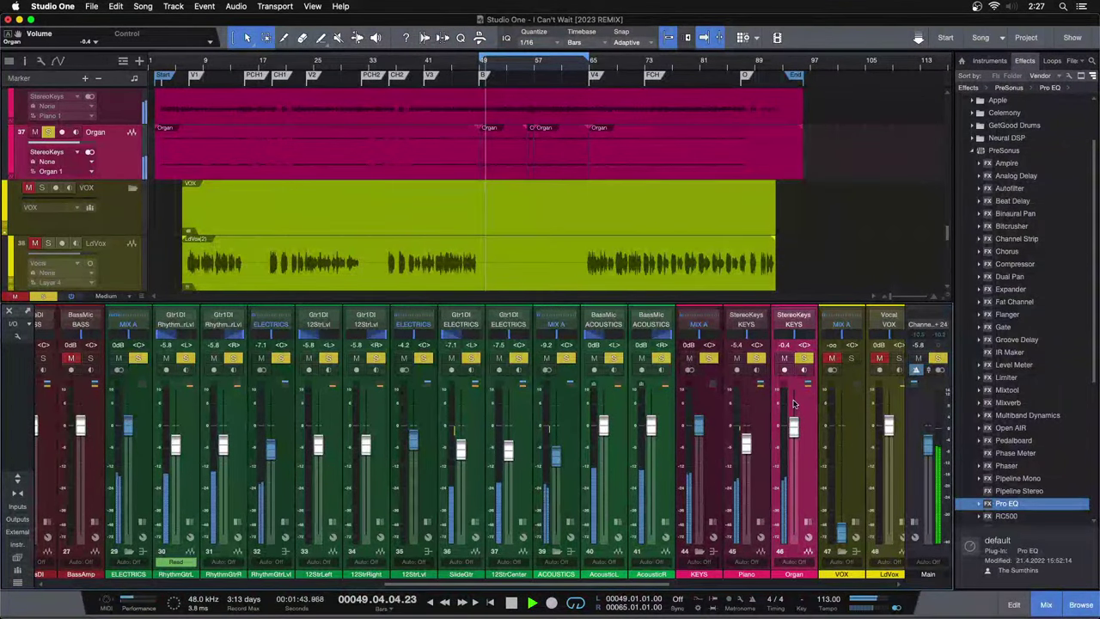
pyautogui.scroll(-1, 794, 425)
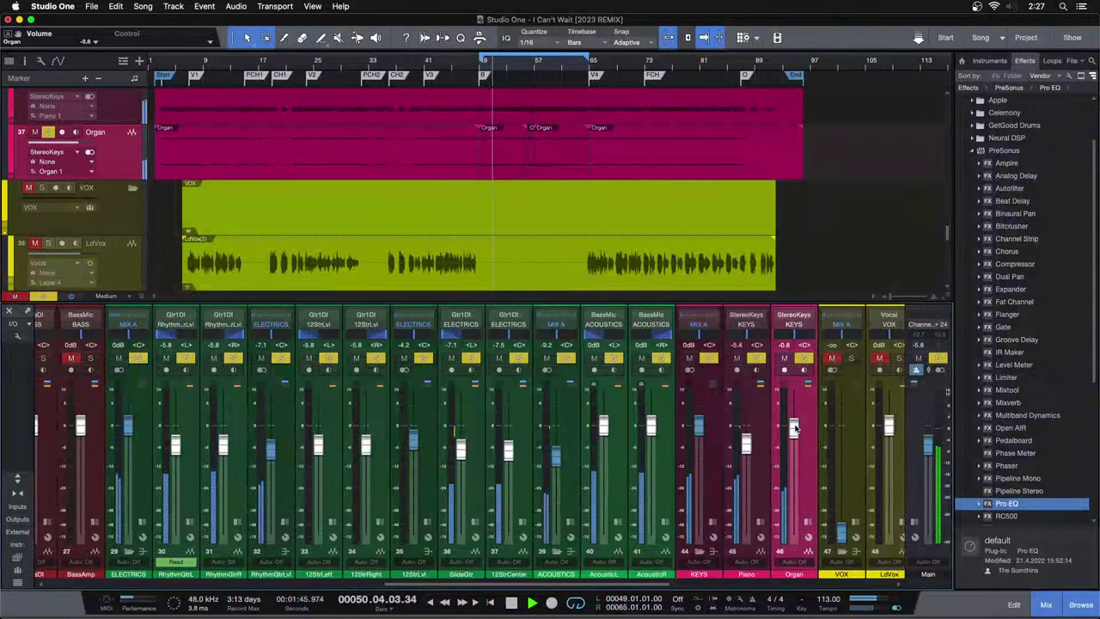
pyautogui.moveTo(796, 425); pyautogui.dragTo(795, 429)
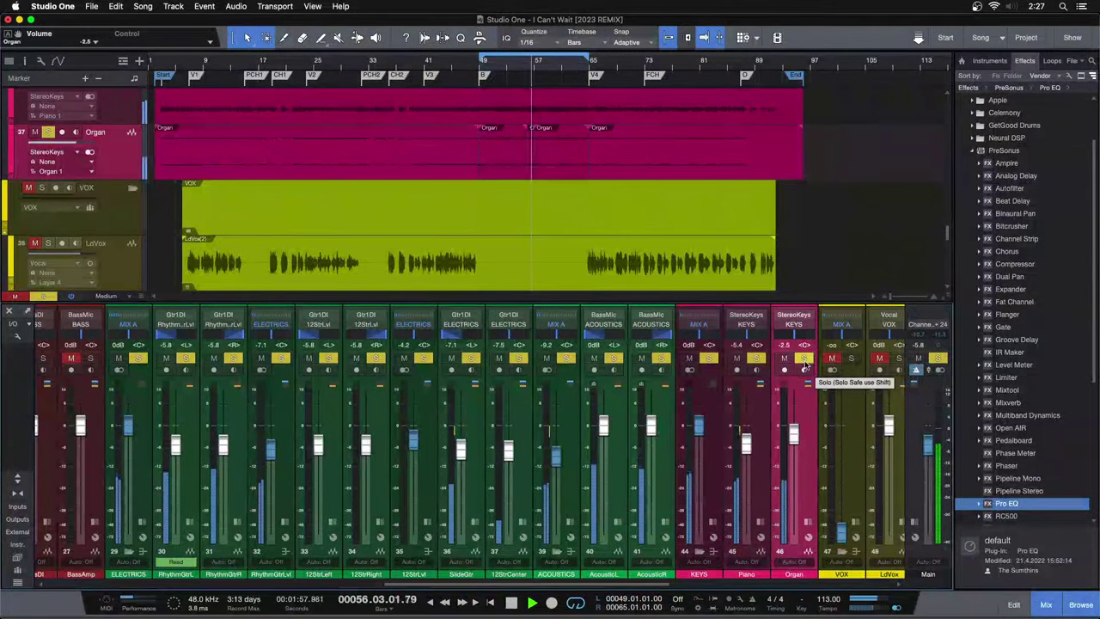
# Compare the soloed guitars and keys with and without the Organ by toggling its solo during playback.
pyautogui.click(803, 362)
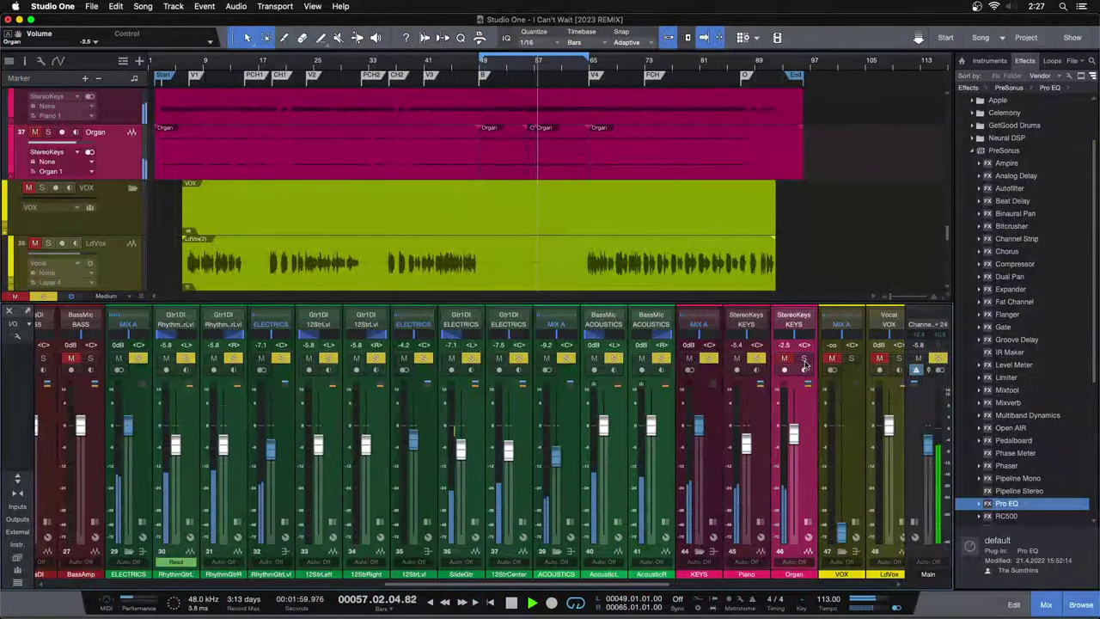
pyautogui.click(804, 362)
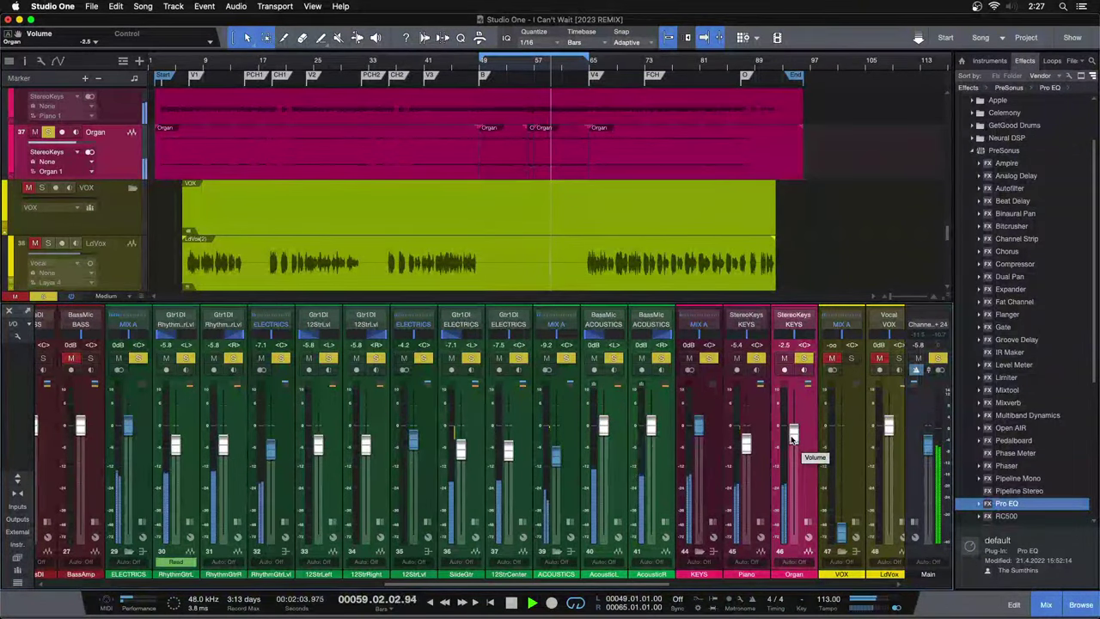
pyautogui.click(805, 360)
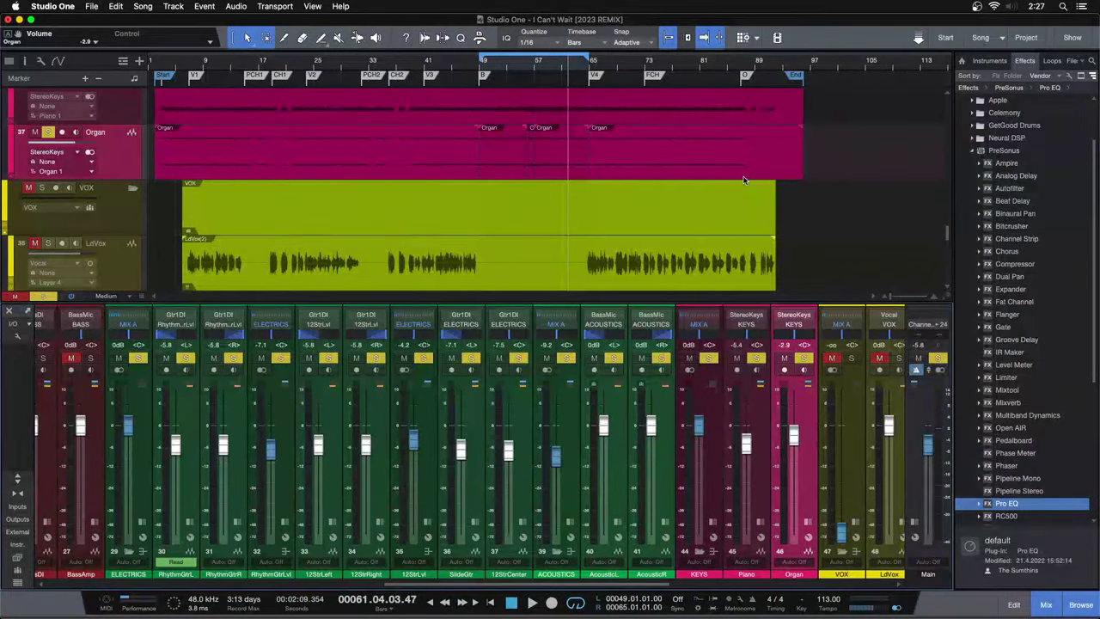
# Play the bridge with all solos cleared, lower the Organ fader to -4.8 dB while comparing with its mute, and stop playback.
pyautogui.moveTo(587, 588); pyautogui.dragTo(612, 588)
pyautogui.press('space')
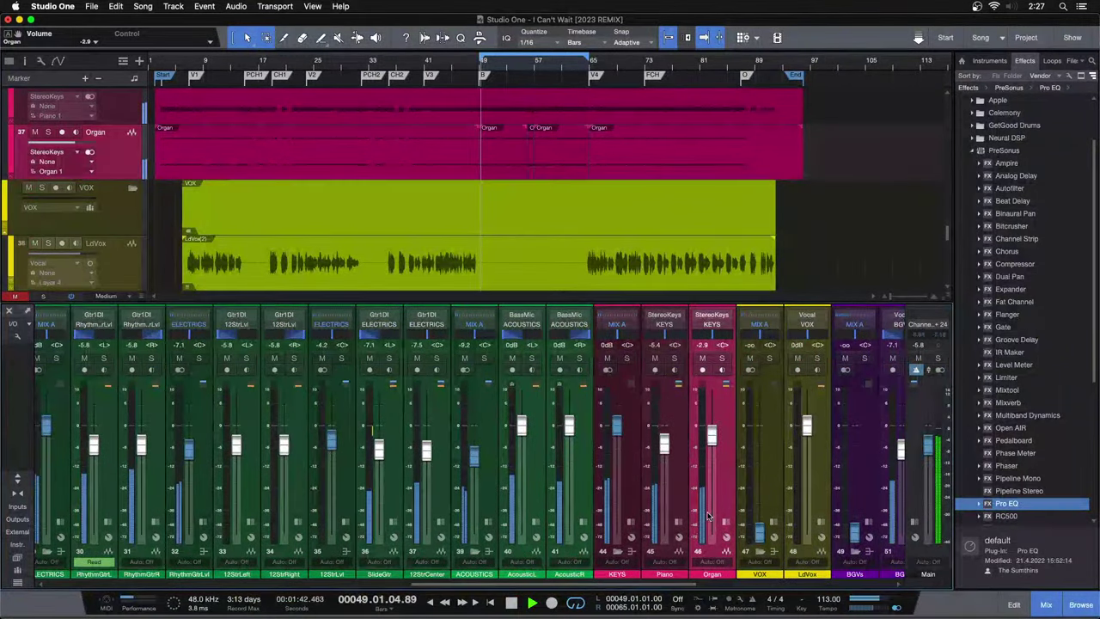
pyautogui.moveTo(710, 440); pyautogui.dragTo(712, 441)
pyautogui.click(703, 357)
pyautogui.click(703, 359)
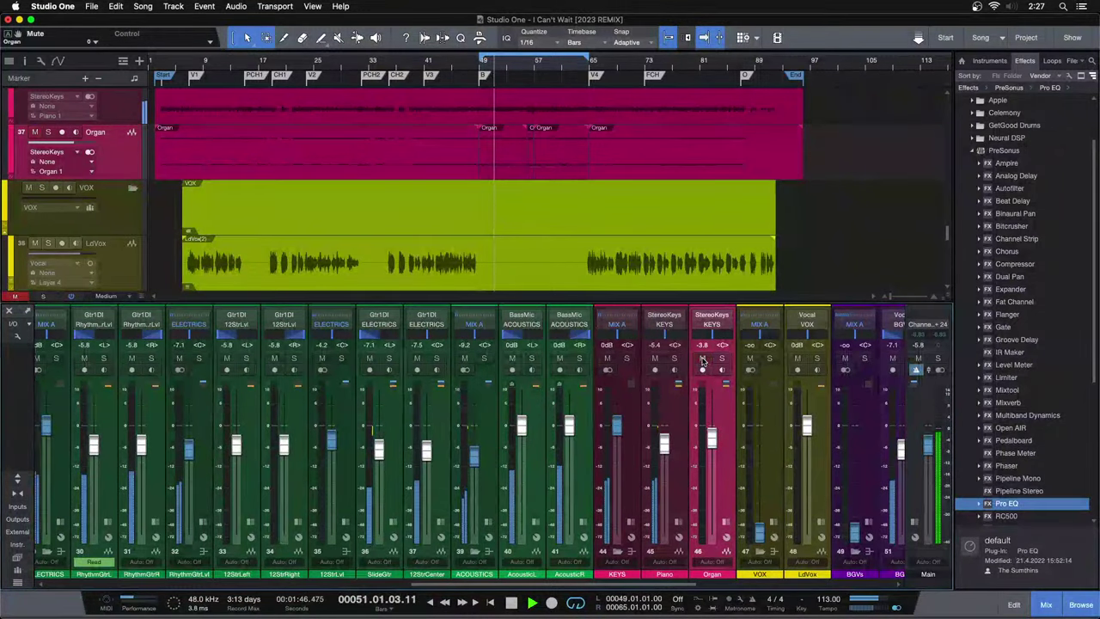
pyautogui.click(703, 359)
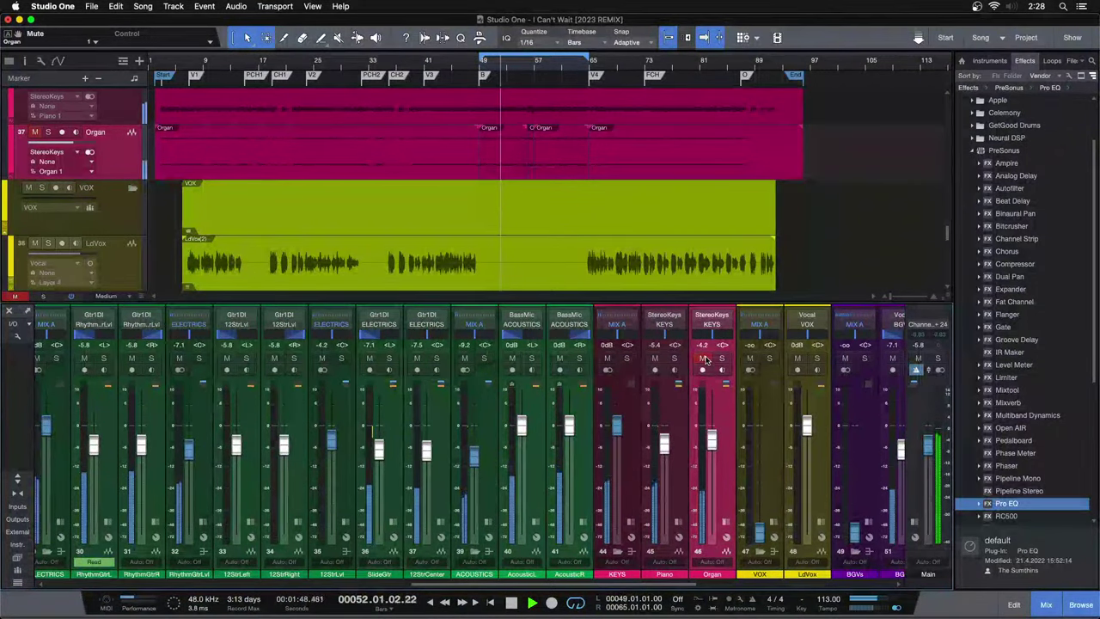
pyautogui.moveTo(713, 443); pyautogui.dragTo(713, 446)
pyautogui.click(704, 359)
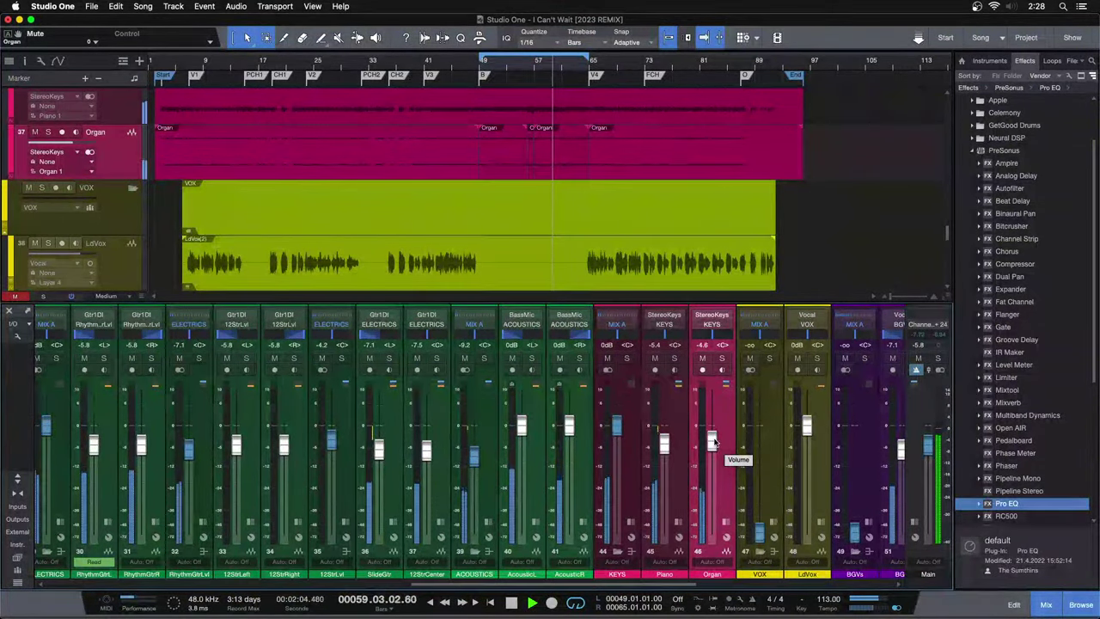
pyautogui.press('space')
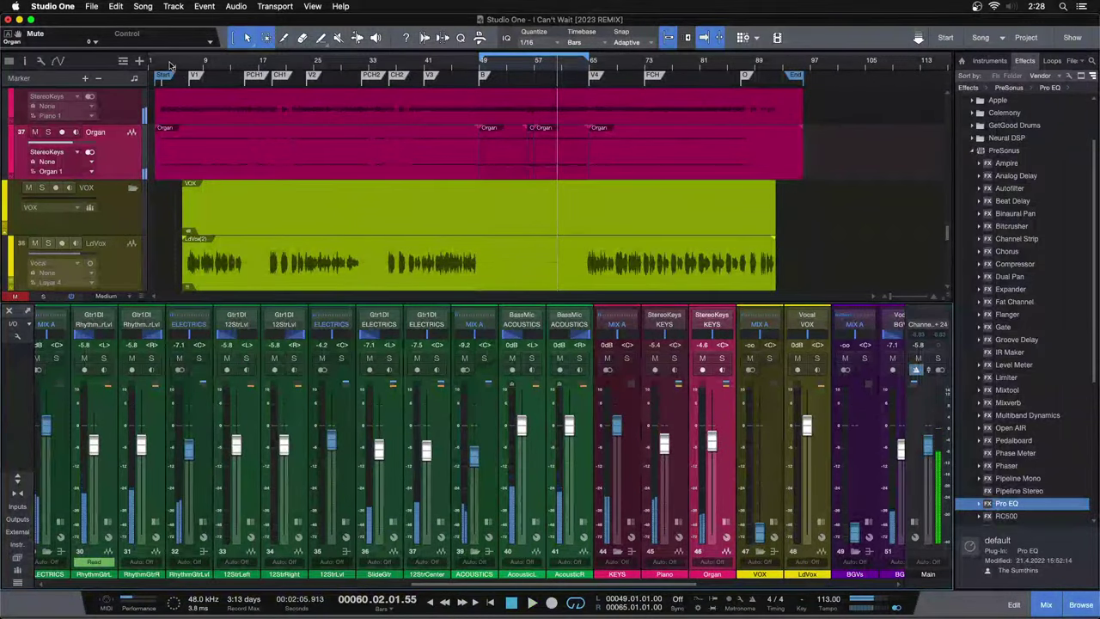
# Return the playhead to the start of the song at bar 2 and reset the Main fader to 0 dB.
pyautogui.click(169, 66)
pyautogui.moveTo(170, 65); pyautogui.dragTo(155, 66)
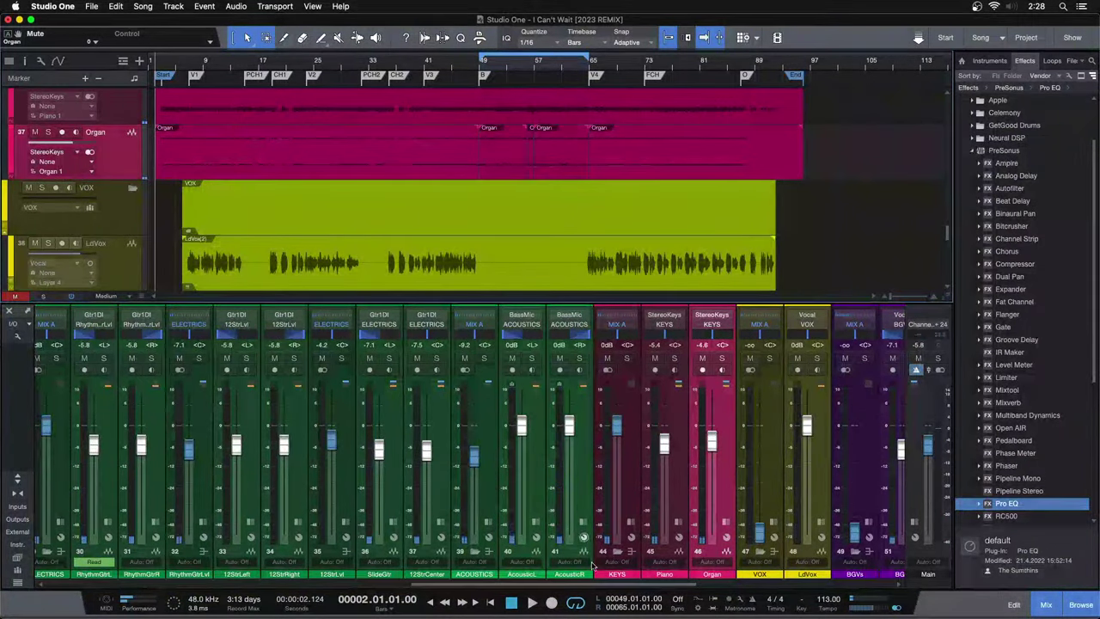
pyautogui.moveTo(609, 584); pyautogui.dragTo(777, 585)
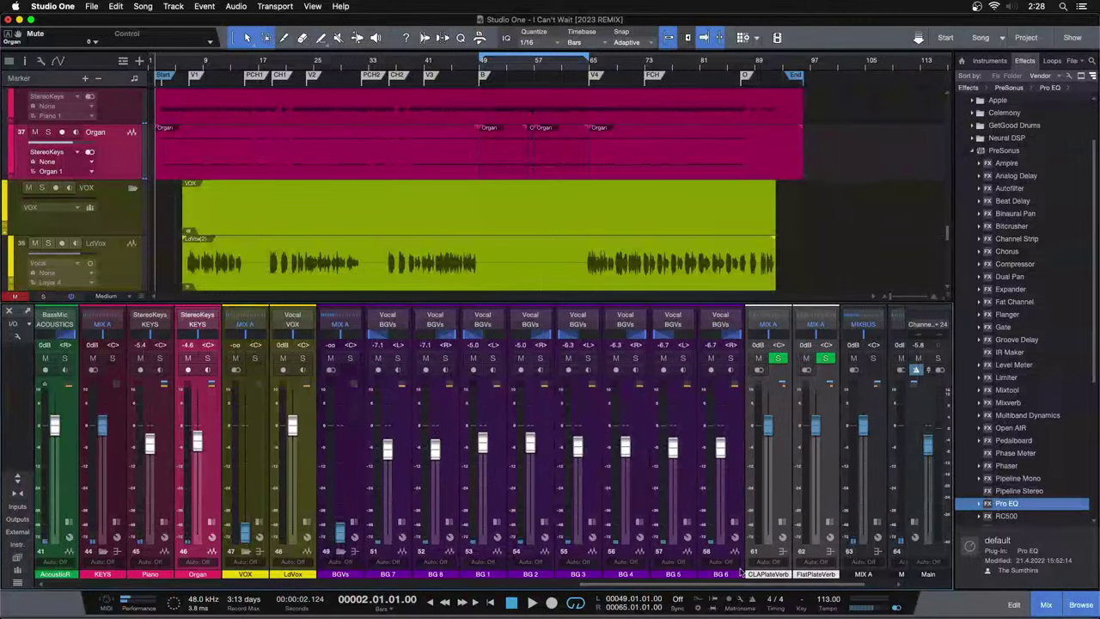
pyautogui.scroll(-1, 547, 206)
pyautogui.scroll(-8, 548, 182)
pyautogui.scroll(12, 548, 183)
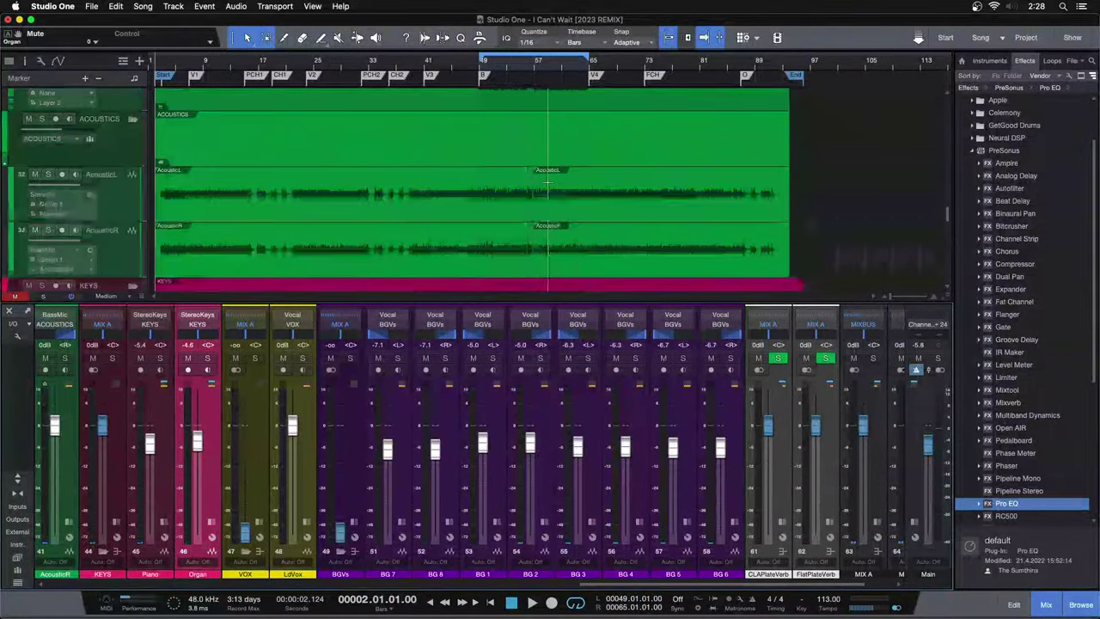
pyautogui.scroll(-6, 548, 182)
pyautogui.scroll(2, 547, 182)
pyautogui.press('F3')
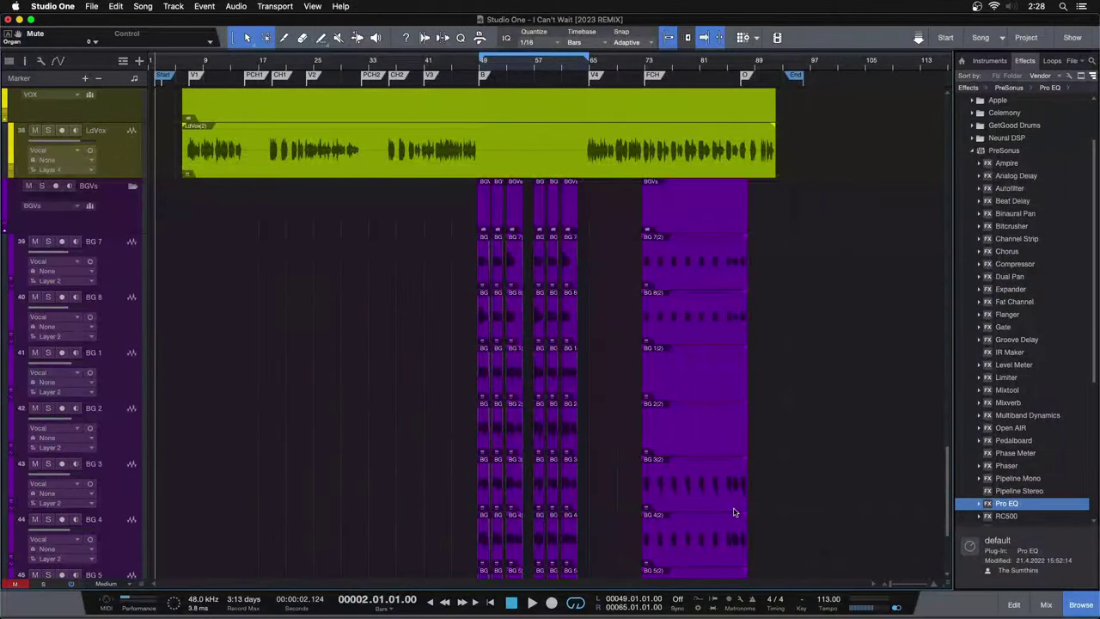
pyautogui.press('F3')
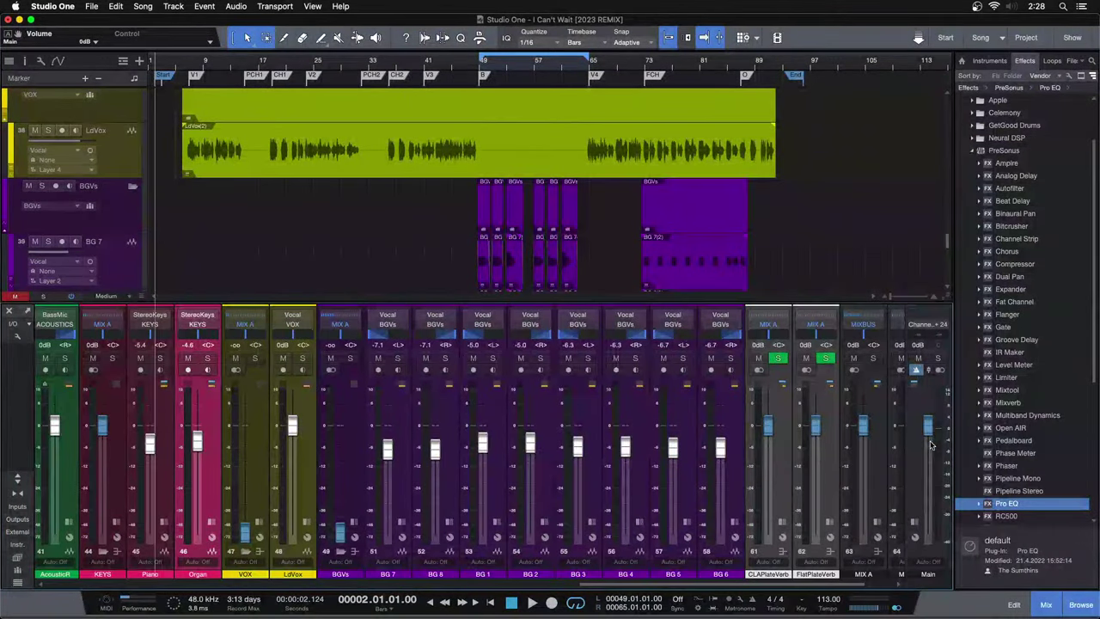
# Play the full mix from the start of the song and raise the BricastClose fader to 0 dB.
pyautogui.press('F3')
pyautogui.scroll(5, 229, 346)
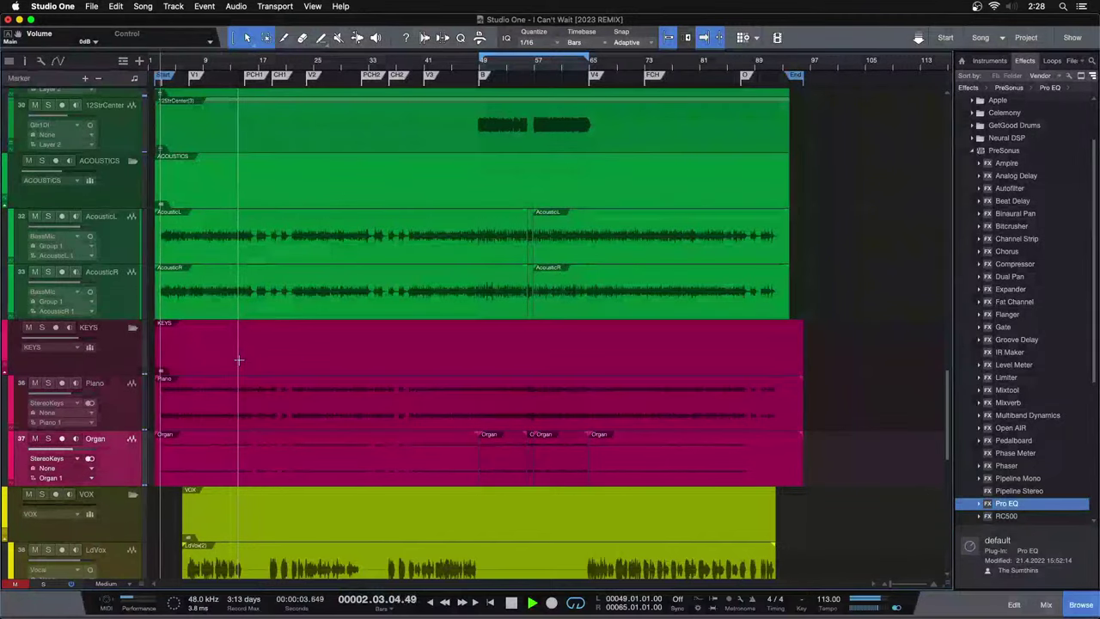
pyautogui.press('F3')
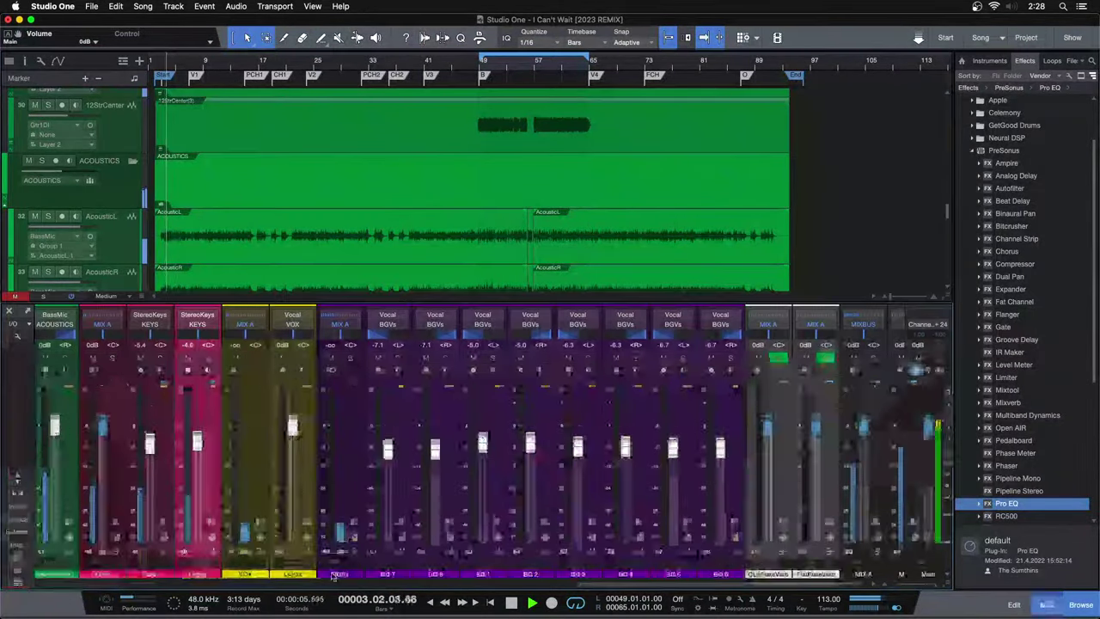
pyautogui.hscroll(-15, 437, 436)
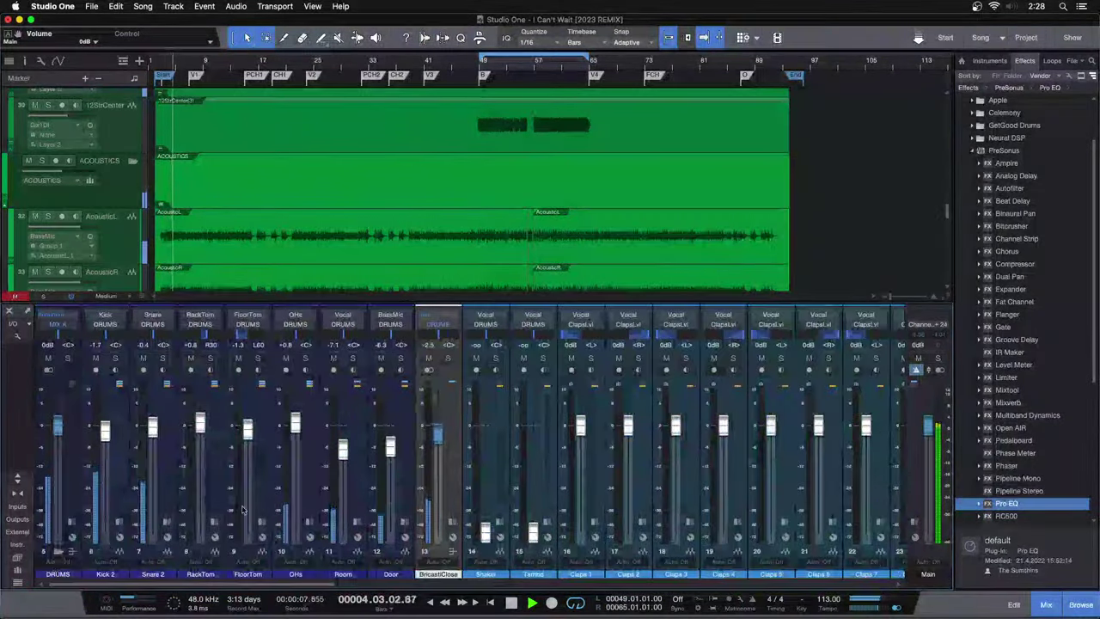
pyautogui.click(437, 437)
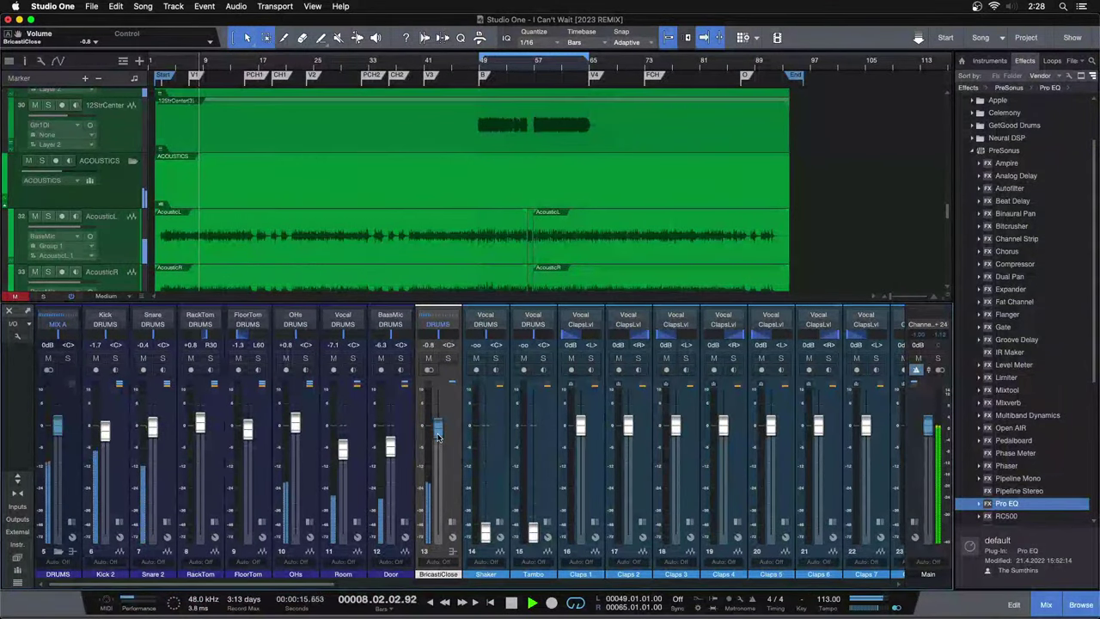
pyautogui.keyDown('super'); pyautogui.click(438, 435); pyautogui.keyUp('super')
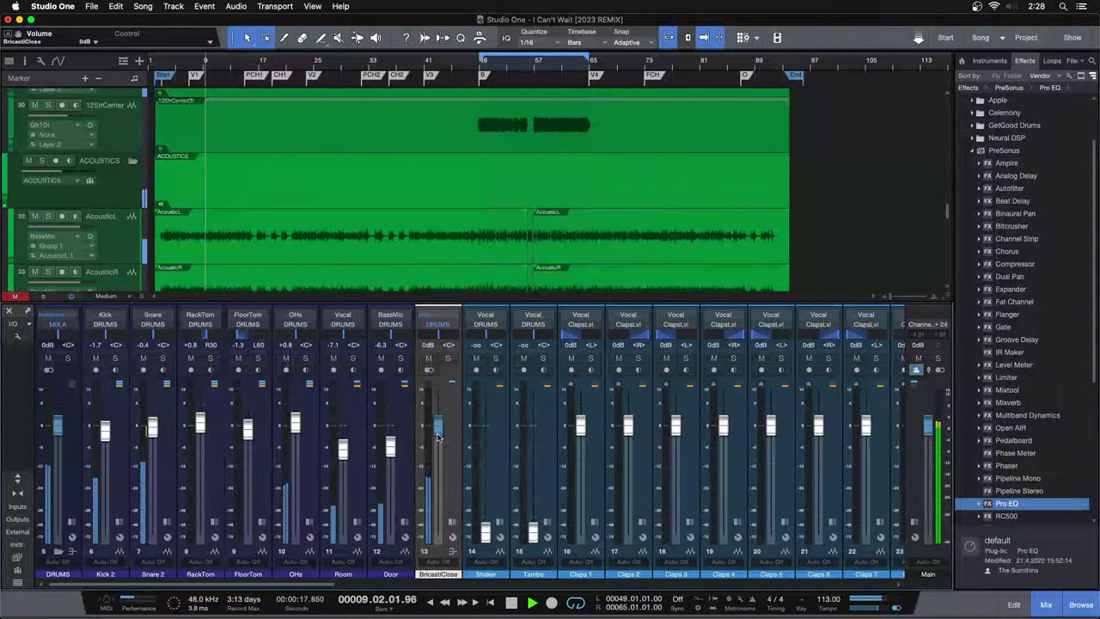
pyautogui.hscroll(15, 327, 590)
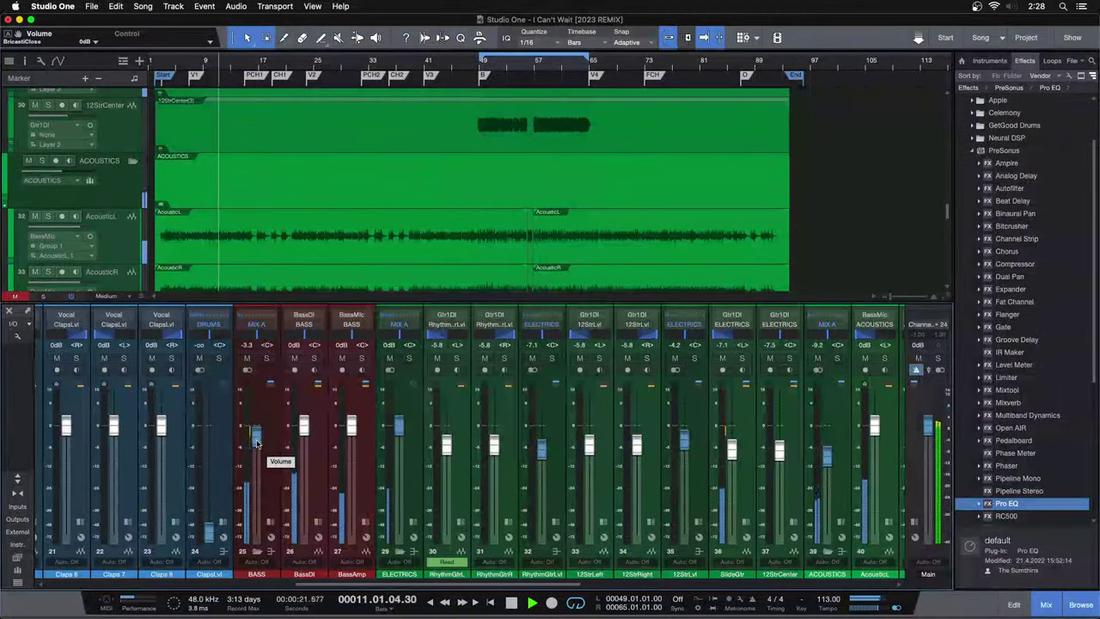
# Lower the SlideGtr fader to -7.9 dB and the 12StrCenter fader to -8.3 dB while the full mix plays.
pyautogui.hscroll(6, 516, 591)
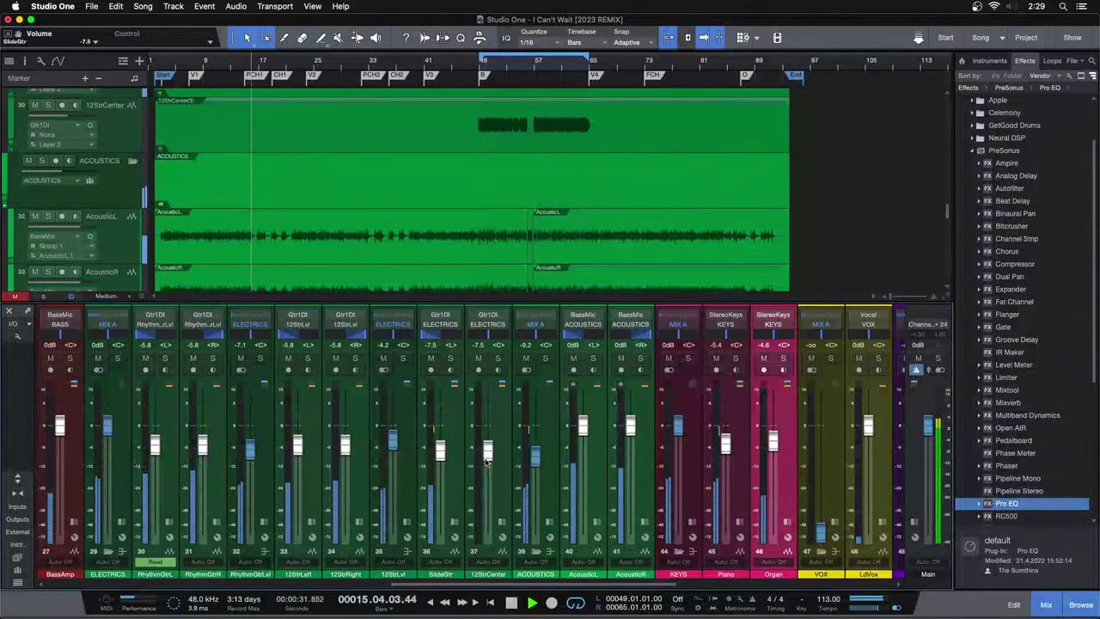
pyautogui.moveTo(445, 450); pyautogui.dragTo(442, 452)
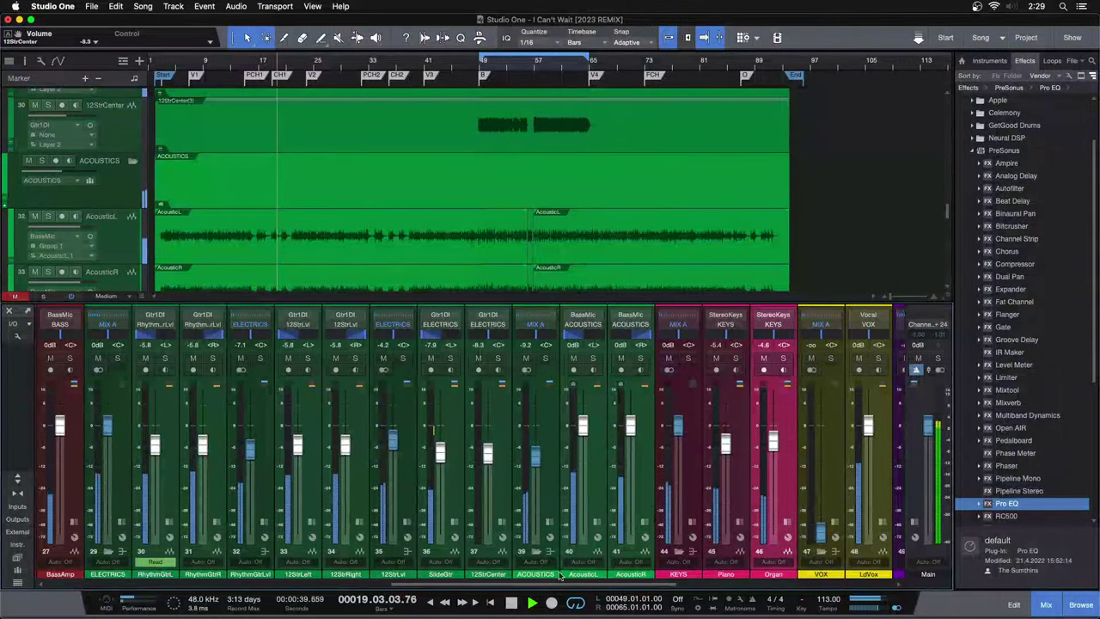
# Set the Piano fader to -5.0 dB, the ACOUSTICS bus to -8.8 dB and SlideGtr to -8.3 dB during playback.
pyautogui.moveTo(540, 585); pyautogui.dragTo(538, 587)
pyautogui.hscroll(3, 540, 589)
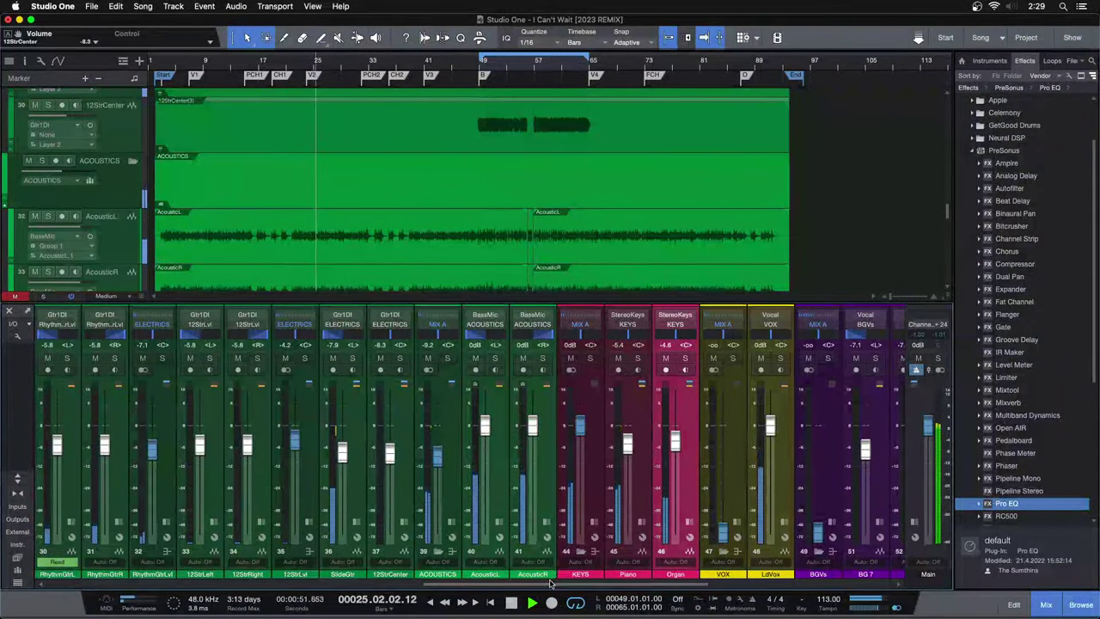
pyautogui.moveTo(550, 585); pyautogui.dragTo(527, 586)
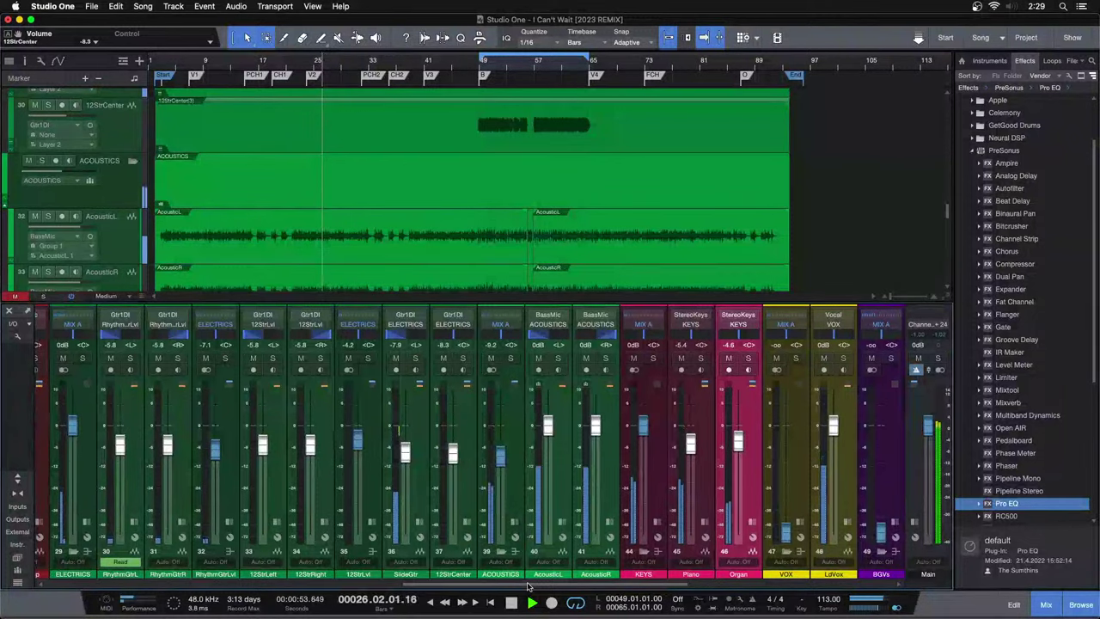
pyautogui.click(700, 486)
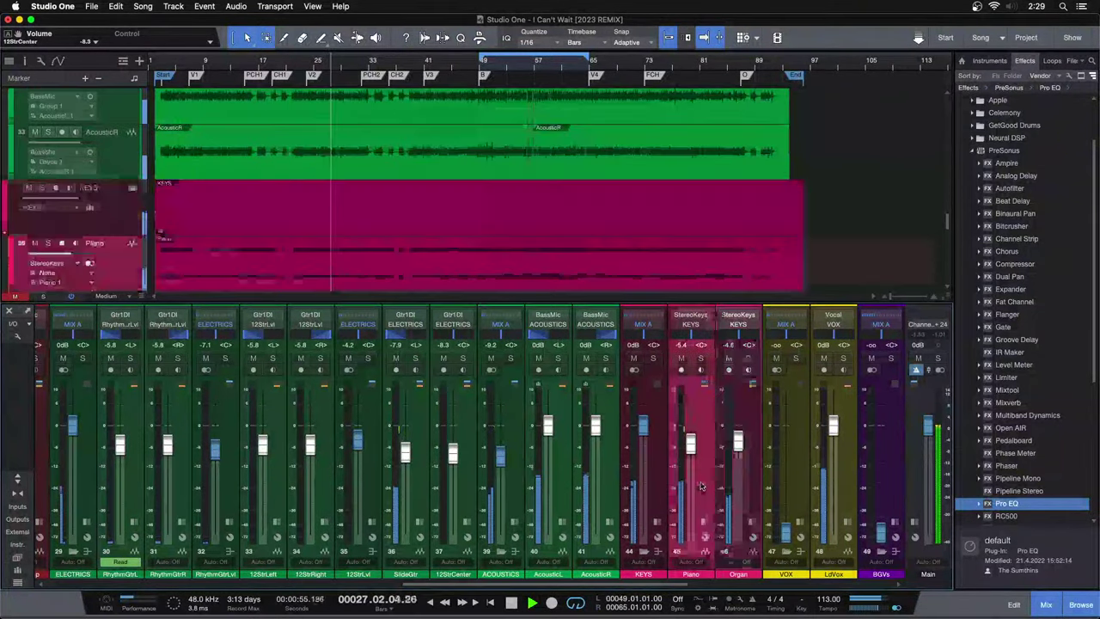
pyautogui.click(512, 445)
pyautogui.moveTo(691, 450); pyautogui.dragTo(691, 448)
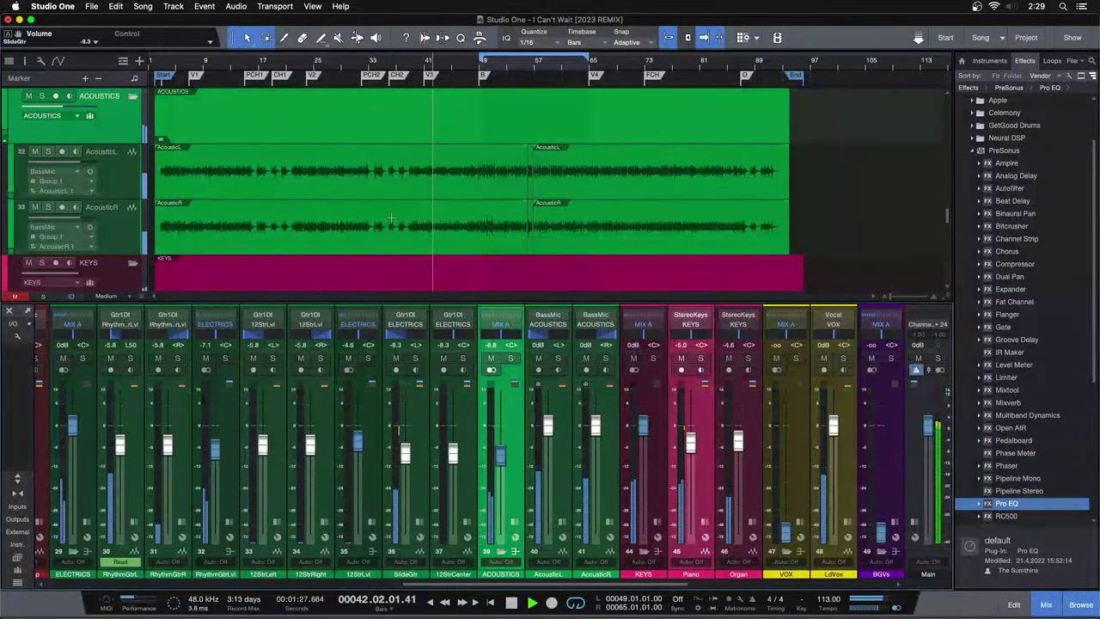
# Lower the Organ fader to -5.0 dB and the 12StrLvl bus to -4.6 dB while the bridge plays.
pyautogui.scroll(3, 607, 218)
pyautogui.scroll(9, 607, 217)
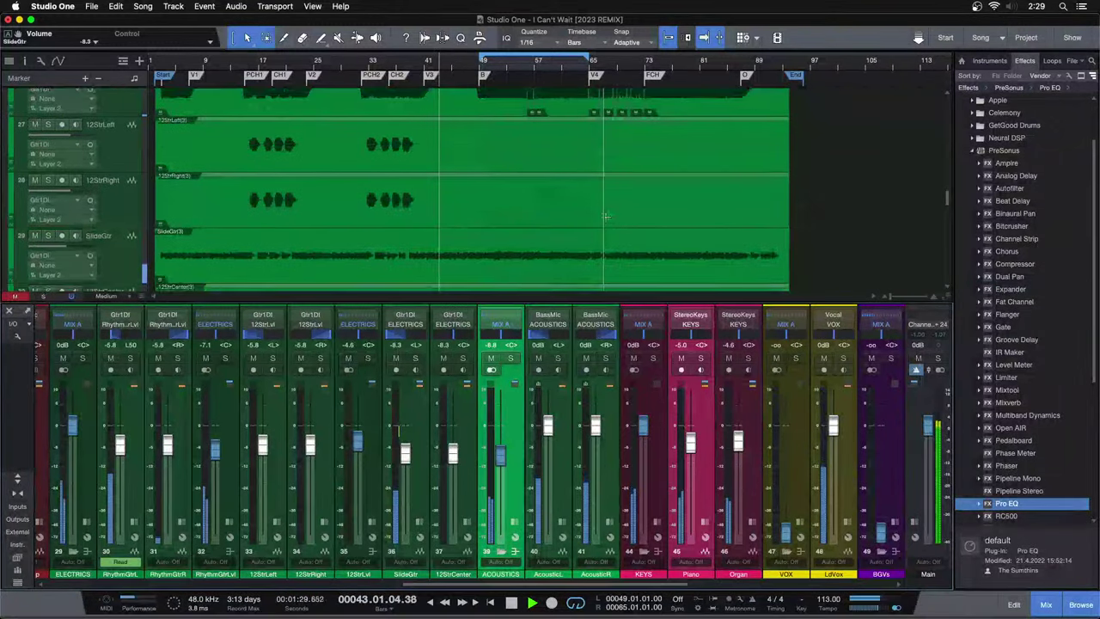
pyautogui.scroll(1, 607, 217)
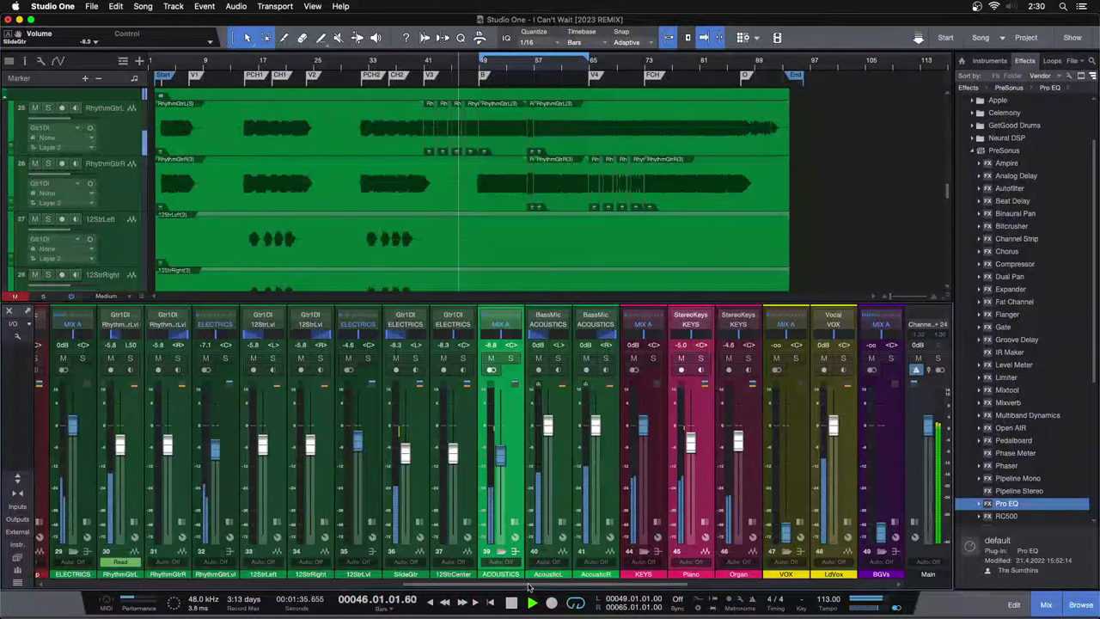
pyautogui.hscroll(5, 535, 487)
pyautogui.moveTo(516, 446); pyautogui.dragTo(516, 443)
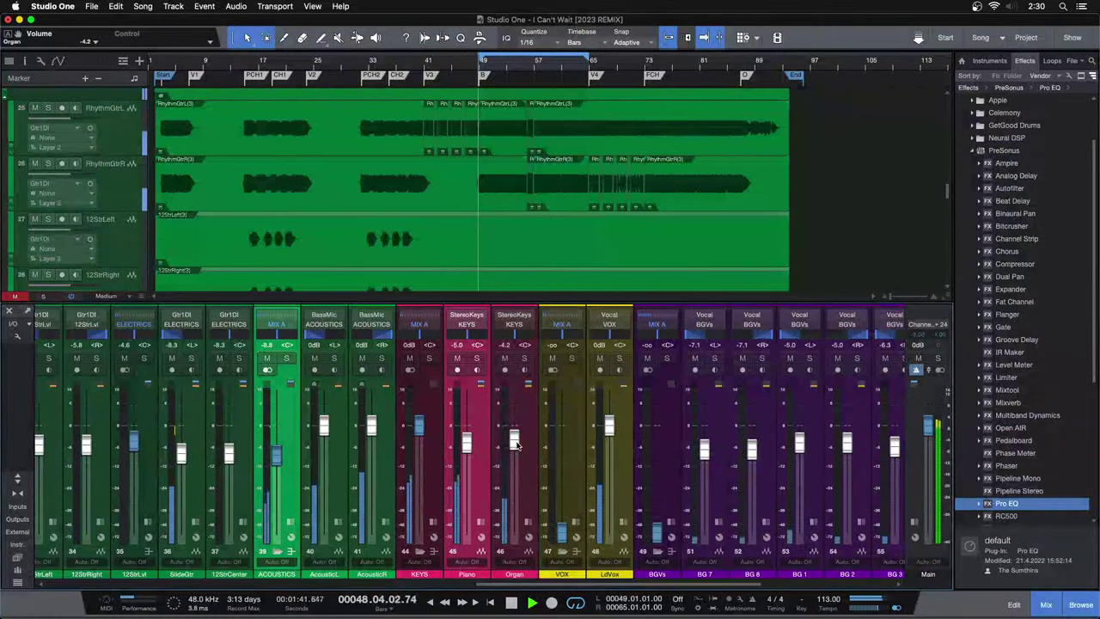
pyautogui.moveTo(516, 444); pyautogui.dragTo(515, 447)
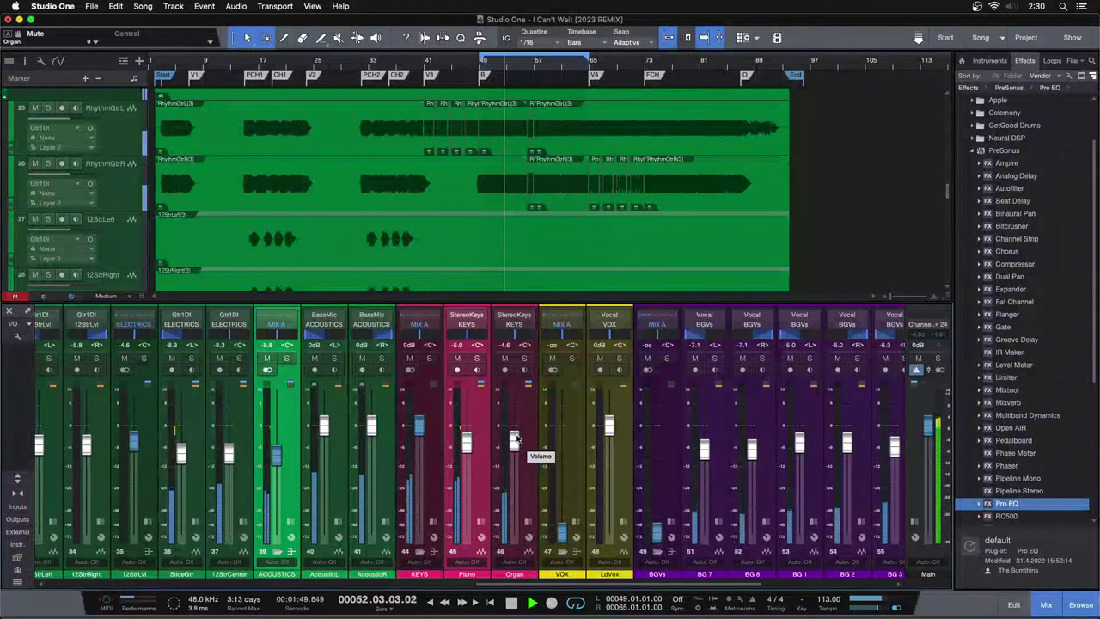
# Hide the mixer and fit the whole song with all its tracks into the arrangement at Overview track height.
pyautogui.hscroll(-5, 486, 590)
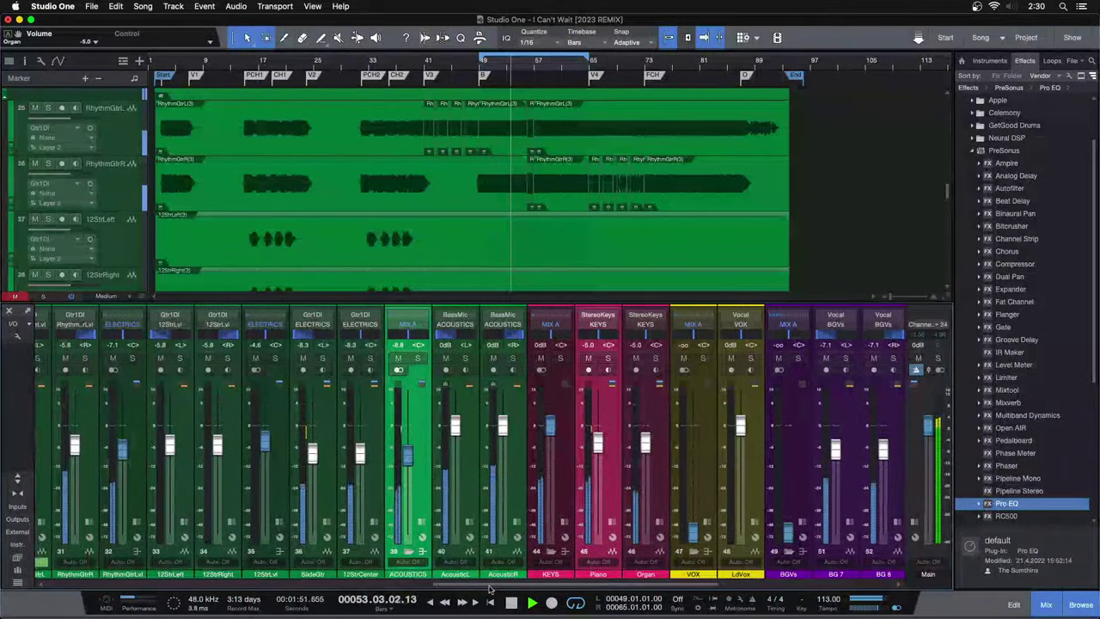
pyautogui.hscroll(3, 487, 590)
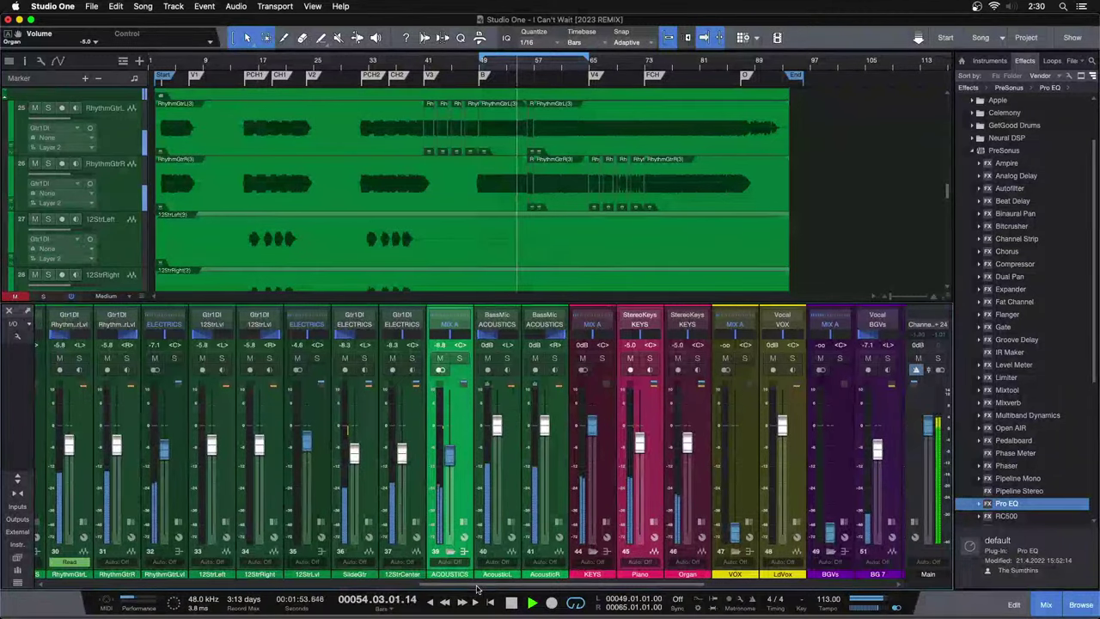
pyautogui.hscroll(3, 521, 589)
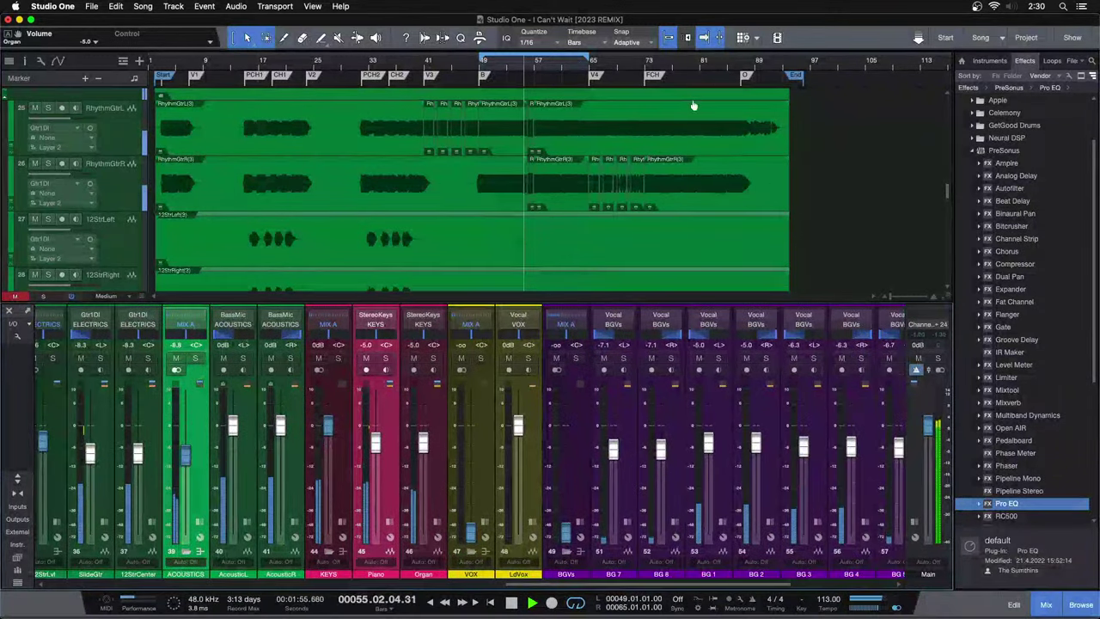
pyautogui.scroll(-5, 655, 221)
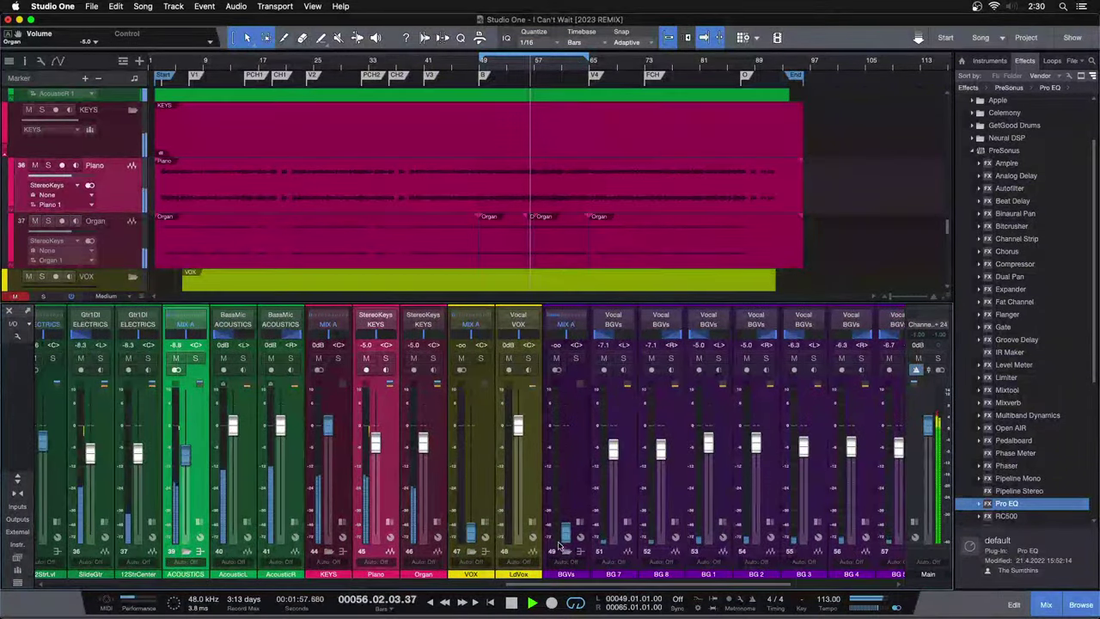
pyautogui.scroll(-5, 540, 204)
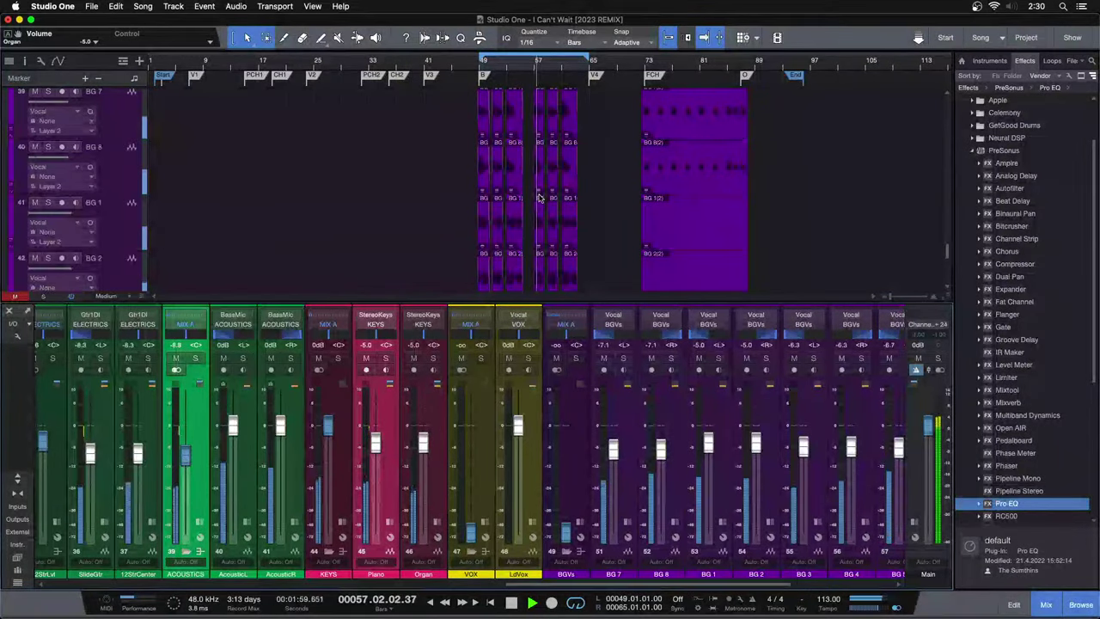
pyautogui.press('F3')
pyautogui.scroll(15, 601, 215)
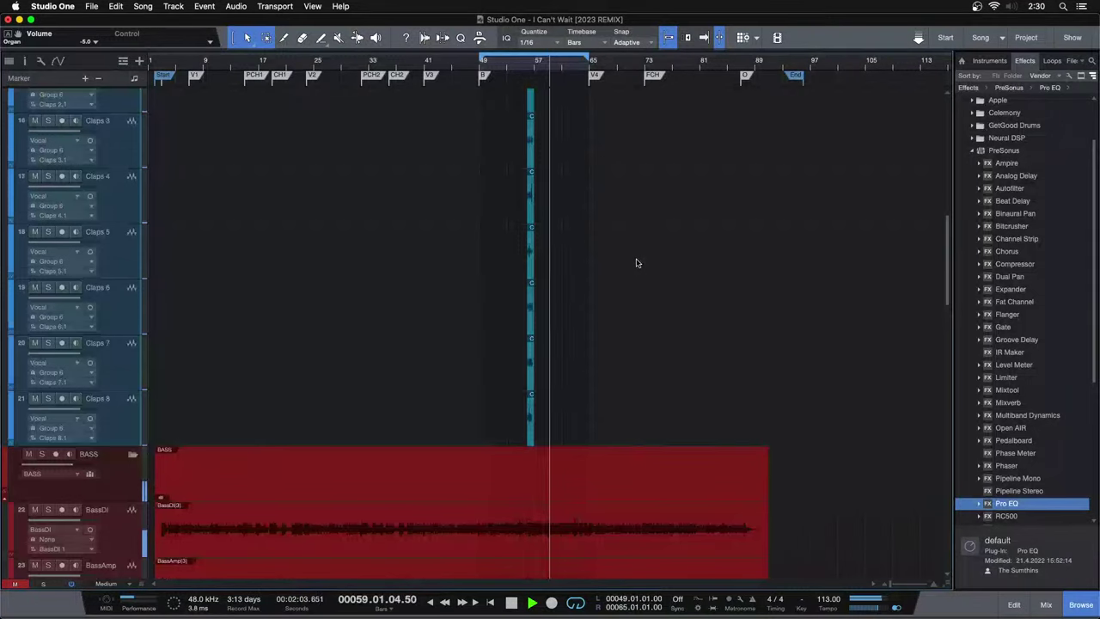
pyautogui.scroll(5, 636, 261)
pyautogui.scroll(7, 636, 260)
pyautogui.scroll(-3, 627, 267)
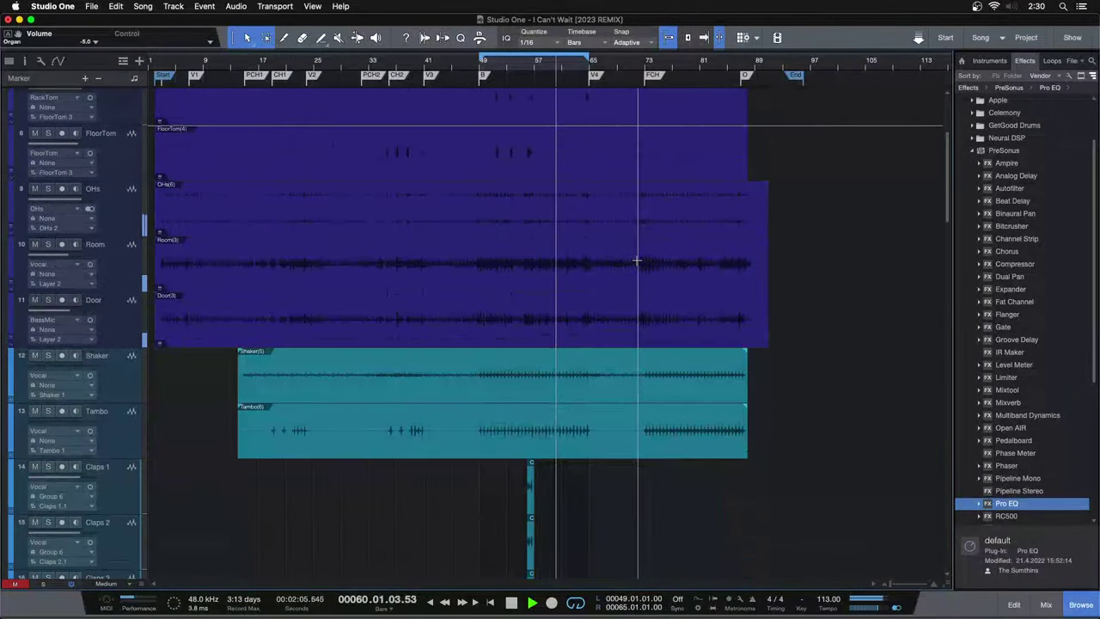
pyautogui.scroll(-10, 624, 268)
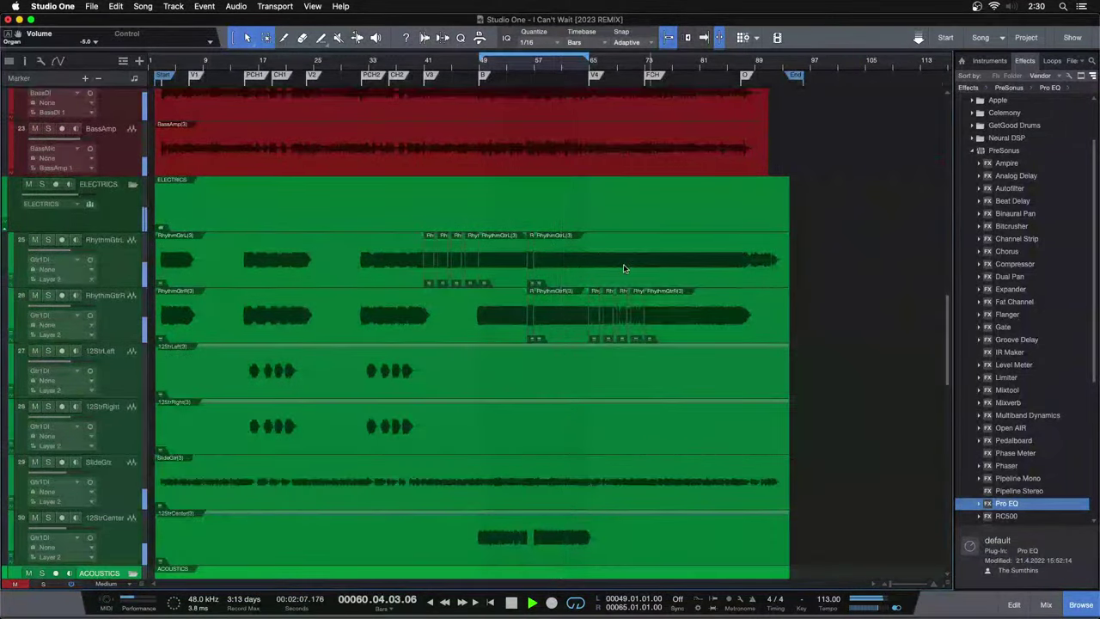
pyautogui.hotkey('alt', 'z')
pyautogui.hotkey('shift', 'e')
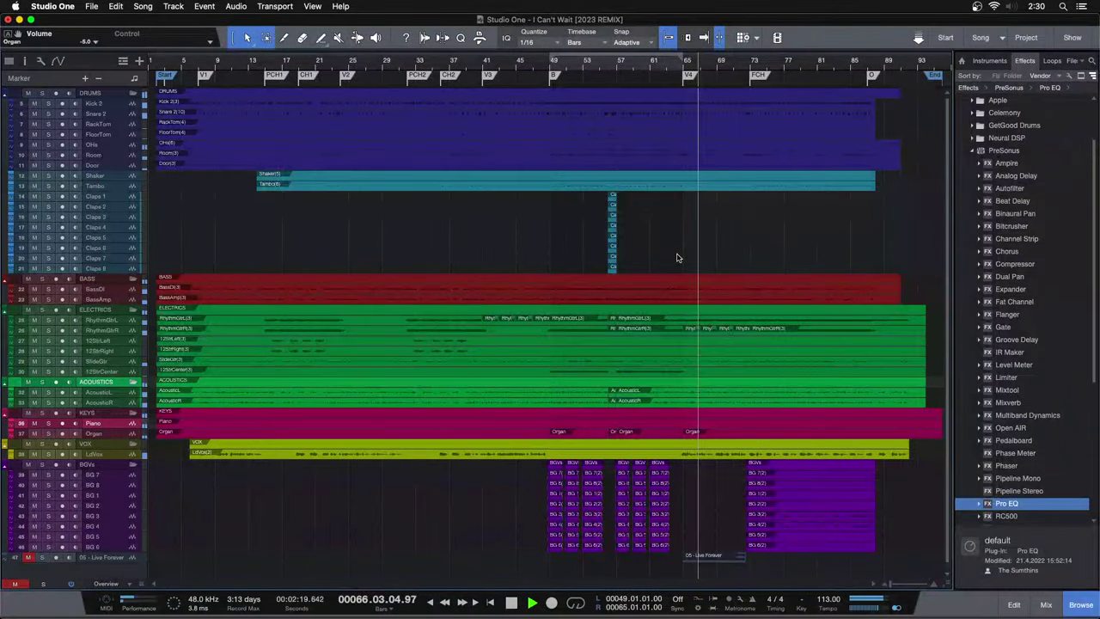
# Check the channel levels across the mixer from the drums to the mix buses during the final chorus, and stop playback with the mixer hidden.
pyautogui.press('F3')
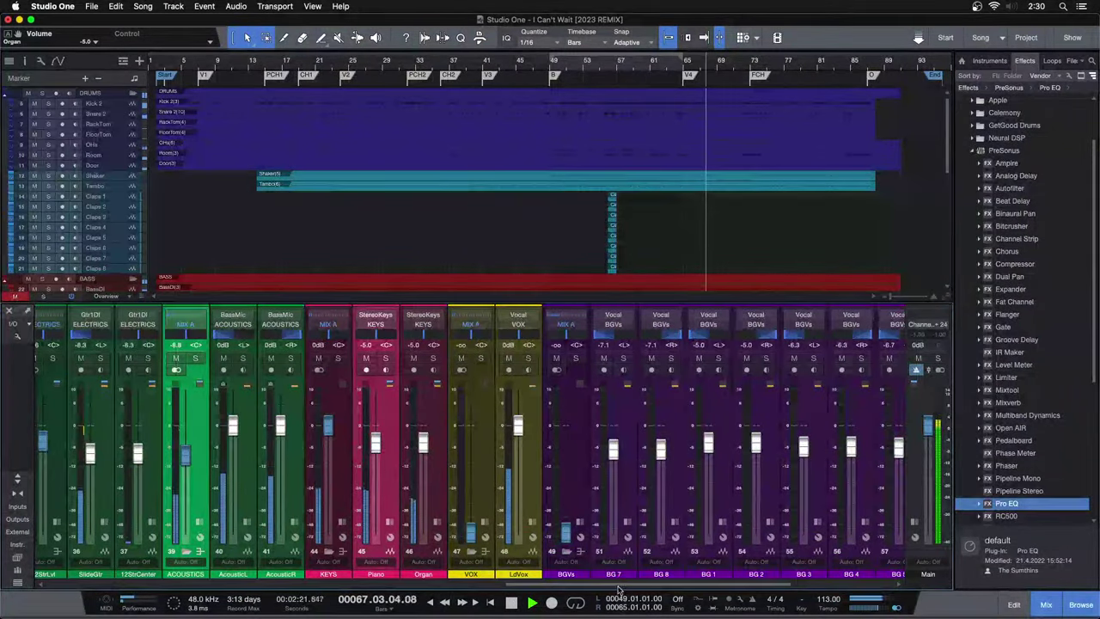
pyautogui.moveTo(618, 586); pyautogui.dragTo(678, 599)
pyautogui.press('F3')
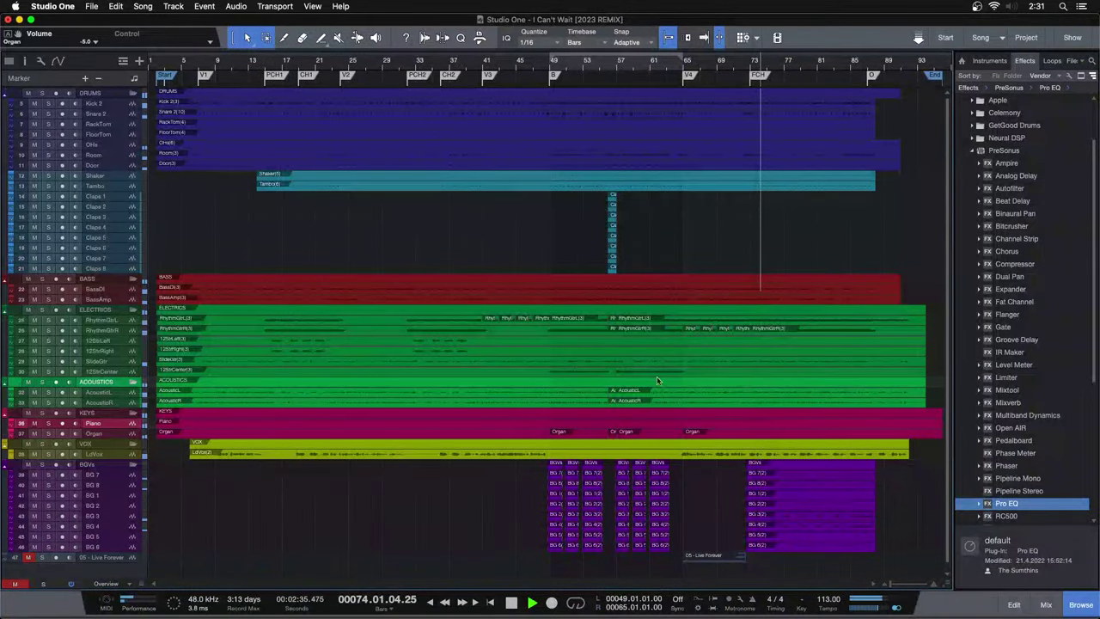
pyautogui.press('F3')
pyautogui.hscroll(-10, 189, 479)
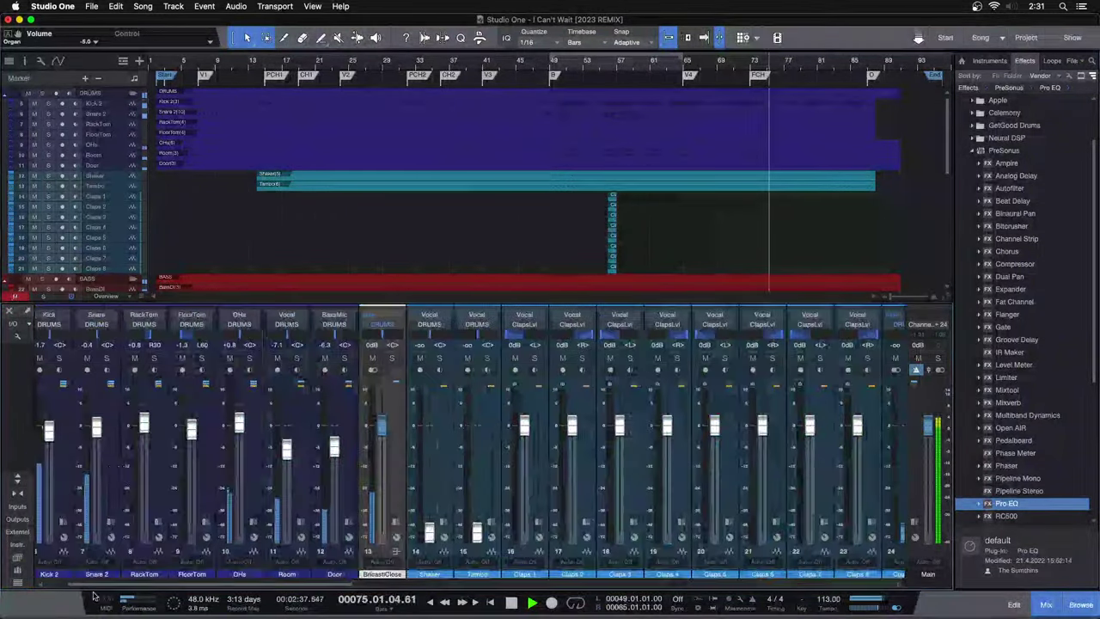
pyautogui.hscroll(-1, 116, 533)
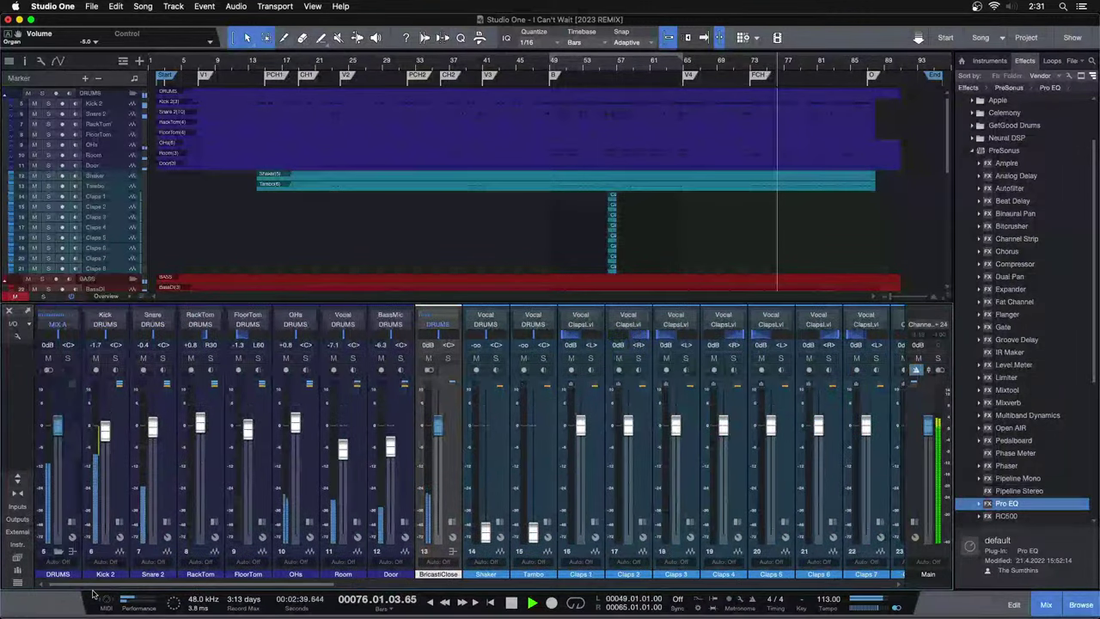
pyautogui.moveTo(129, 584); pyautogui.dragTo(817, 586)
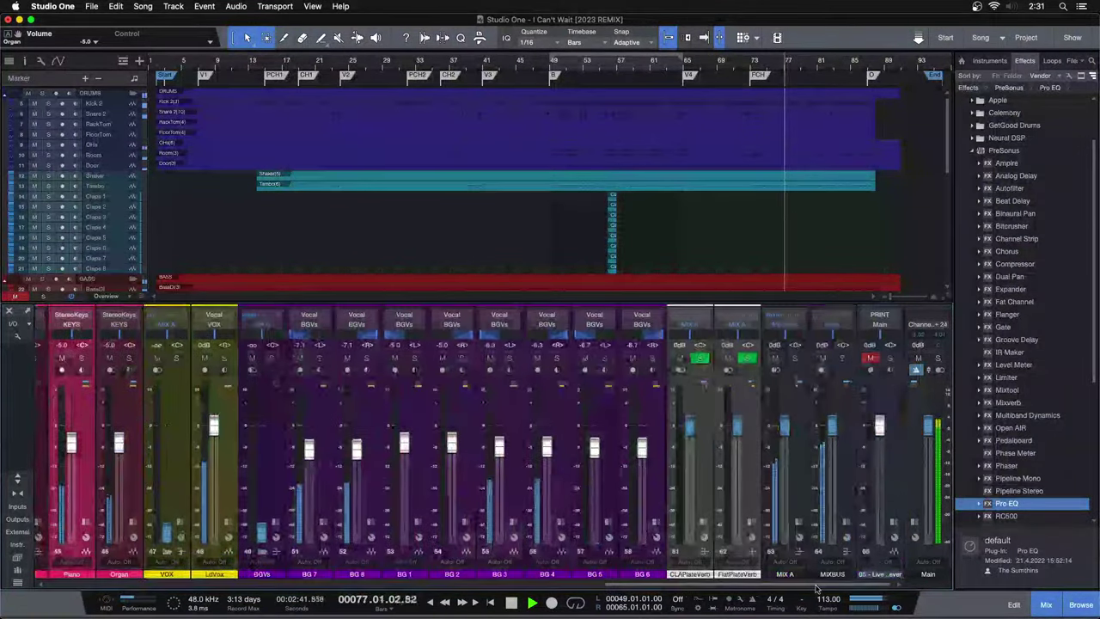
pyautogui.moveTo(817, 589); pyautogui.dragTo(249, 589)
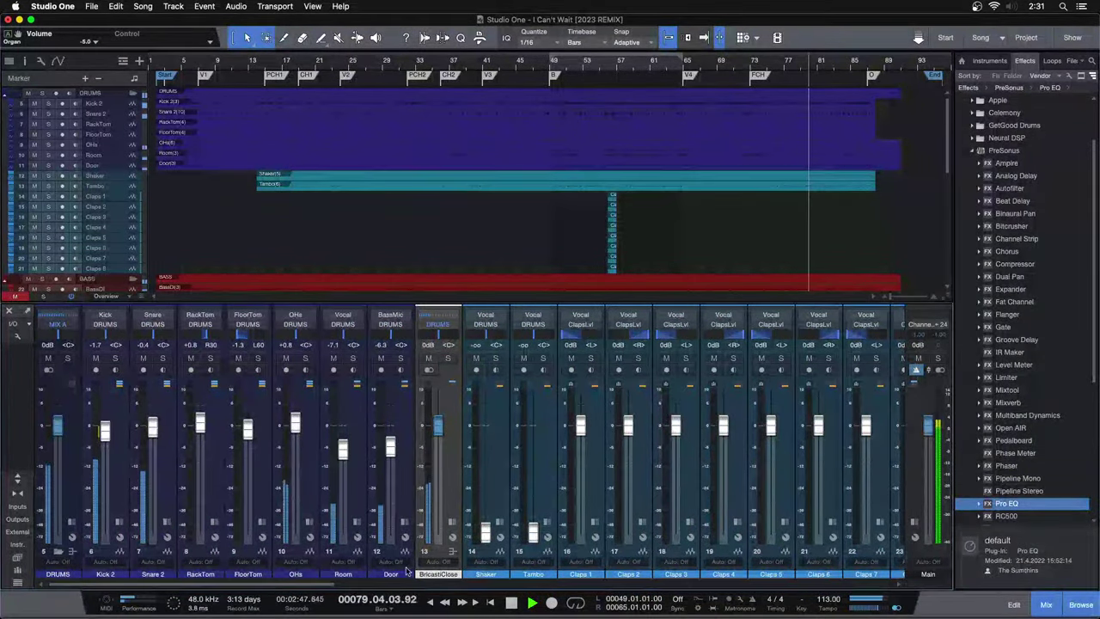
pyautogui.press('F3')
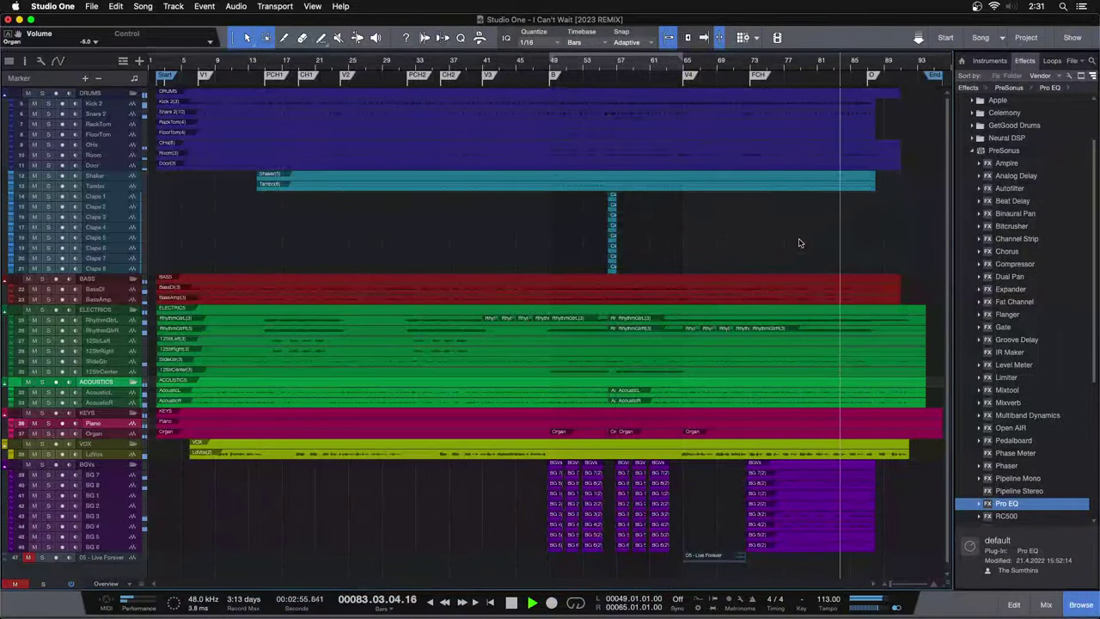
pyautogui.press('f')
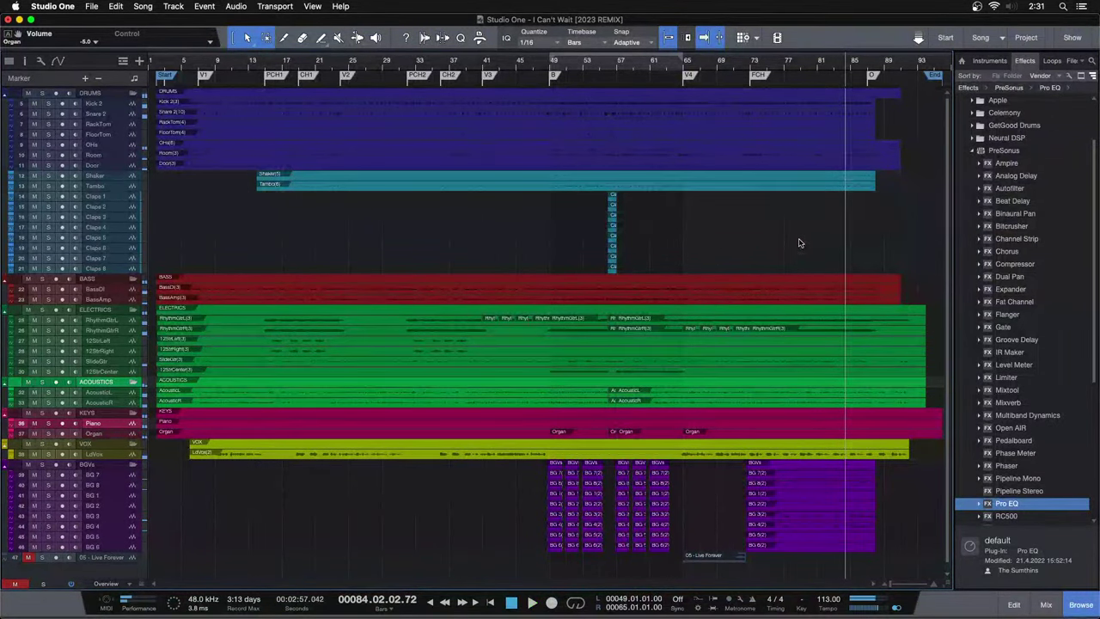